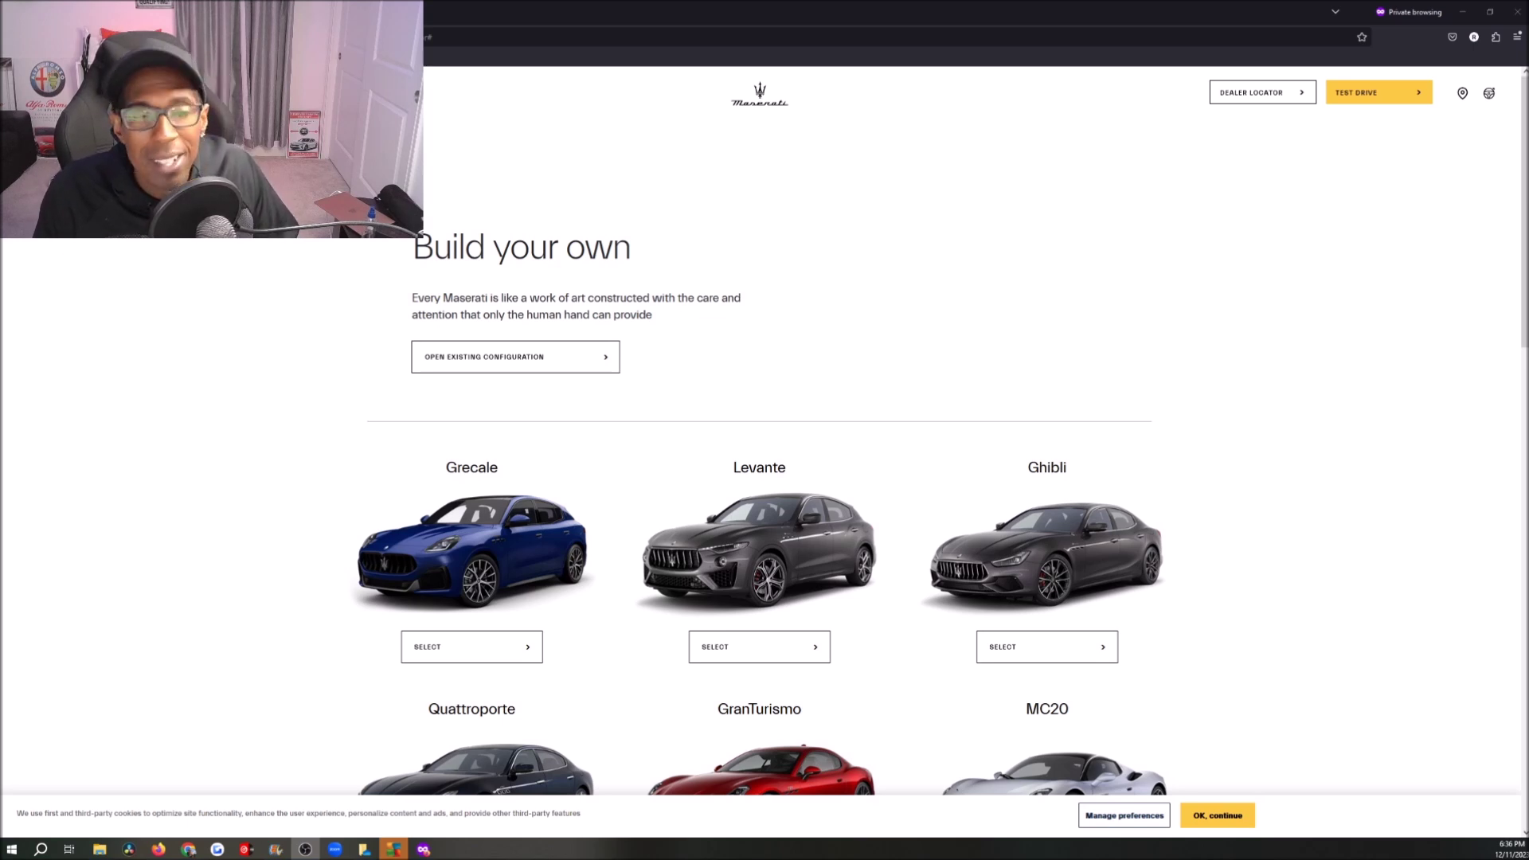
Scroll down the Build your own page to the Maserati model grid.
{"action": "scroll", "coordinate": [1366, 460], "scroll_direction": "down", "scroll_amount": 4}
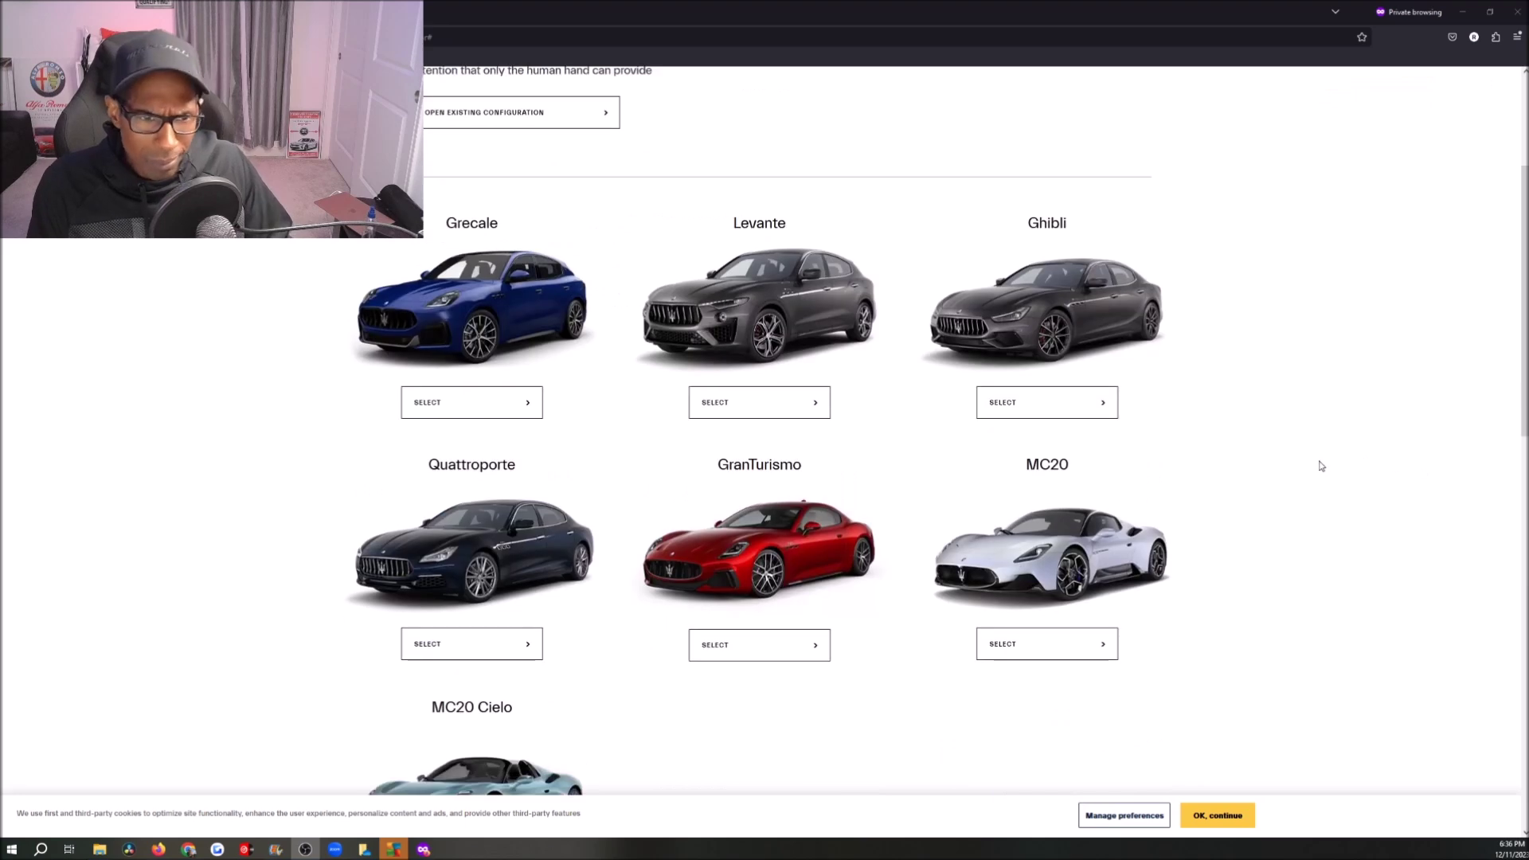
Pick the MC20 from the model grid and start configuring the 2024 MC20.
{"action": "scroll", "coordinate": [1279, 492], "scroll_direction": "down", "scroll_amount": 2}
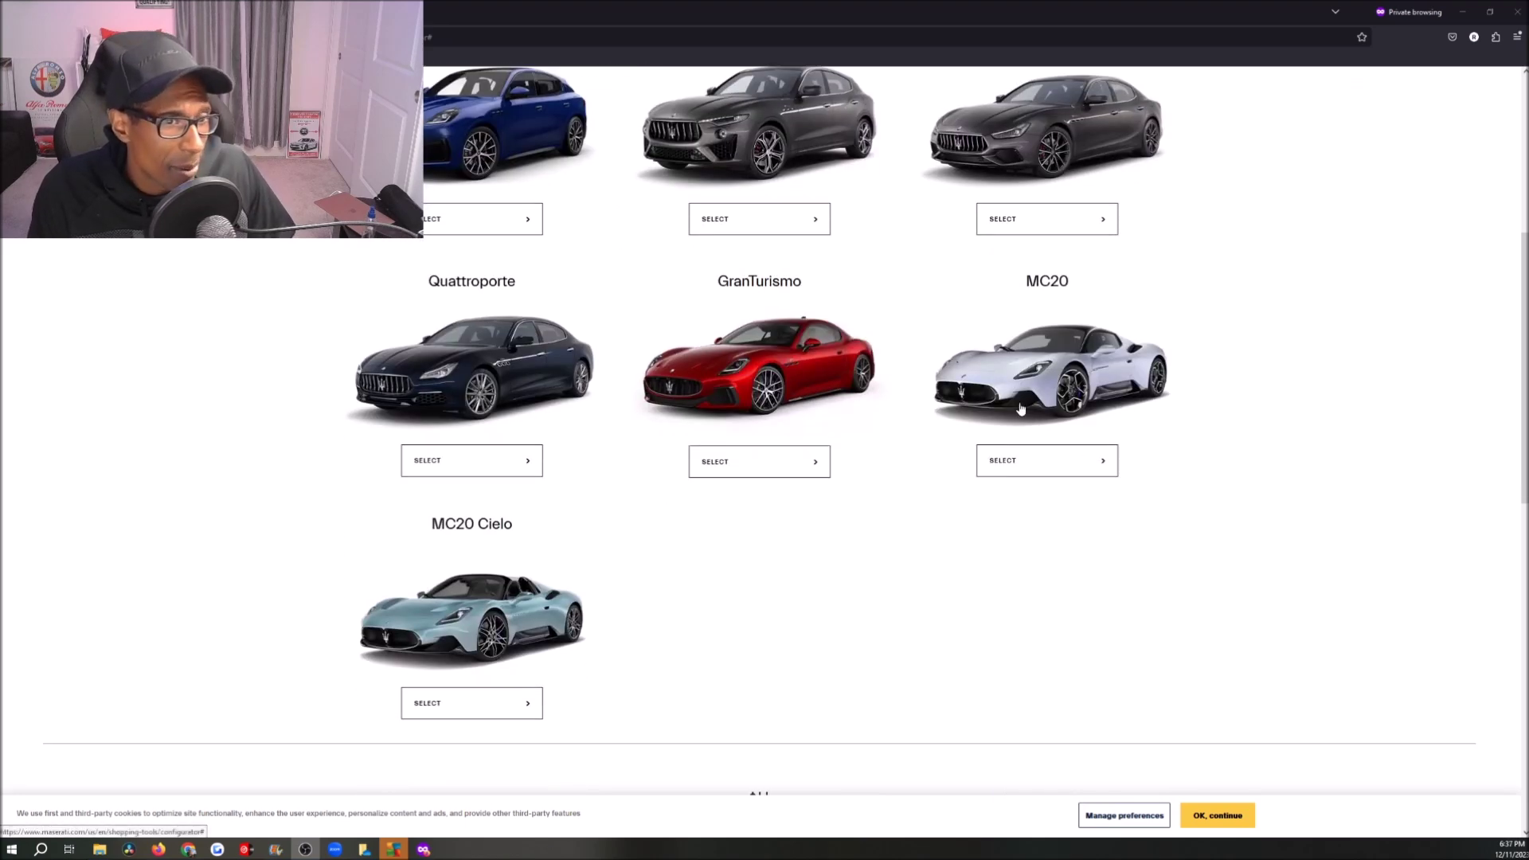
{"action": "left_click", "coordinate": [1015, 349]}
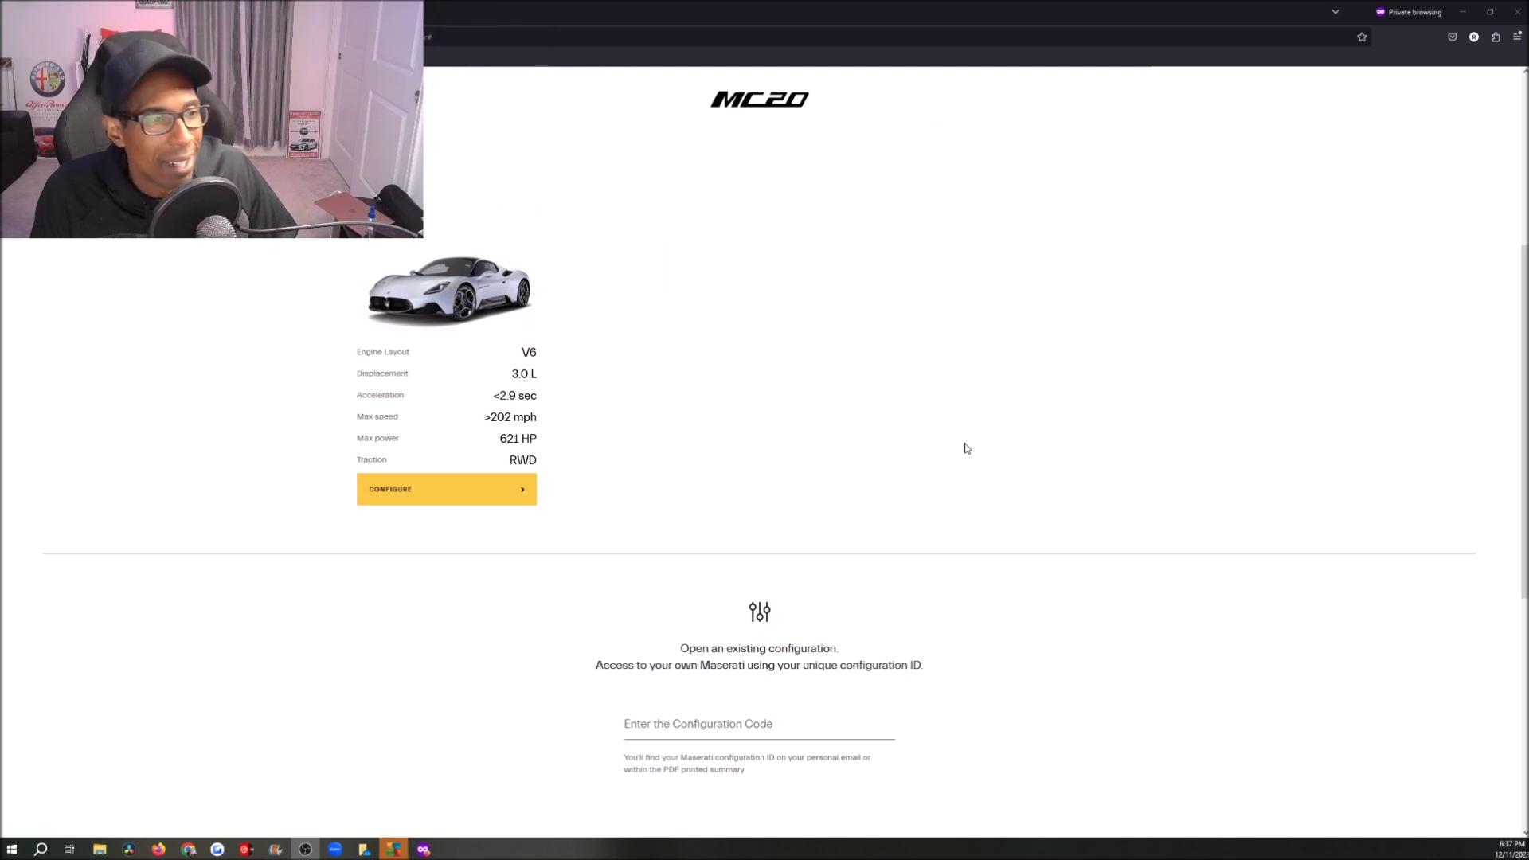
{"action": "left_click", "coordinate": [457, 500]}
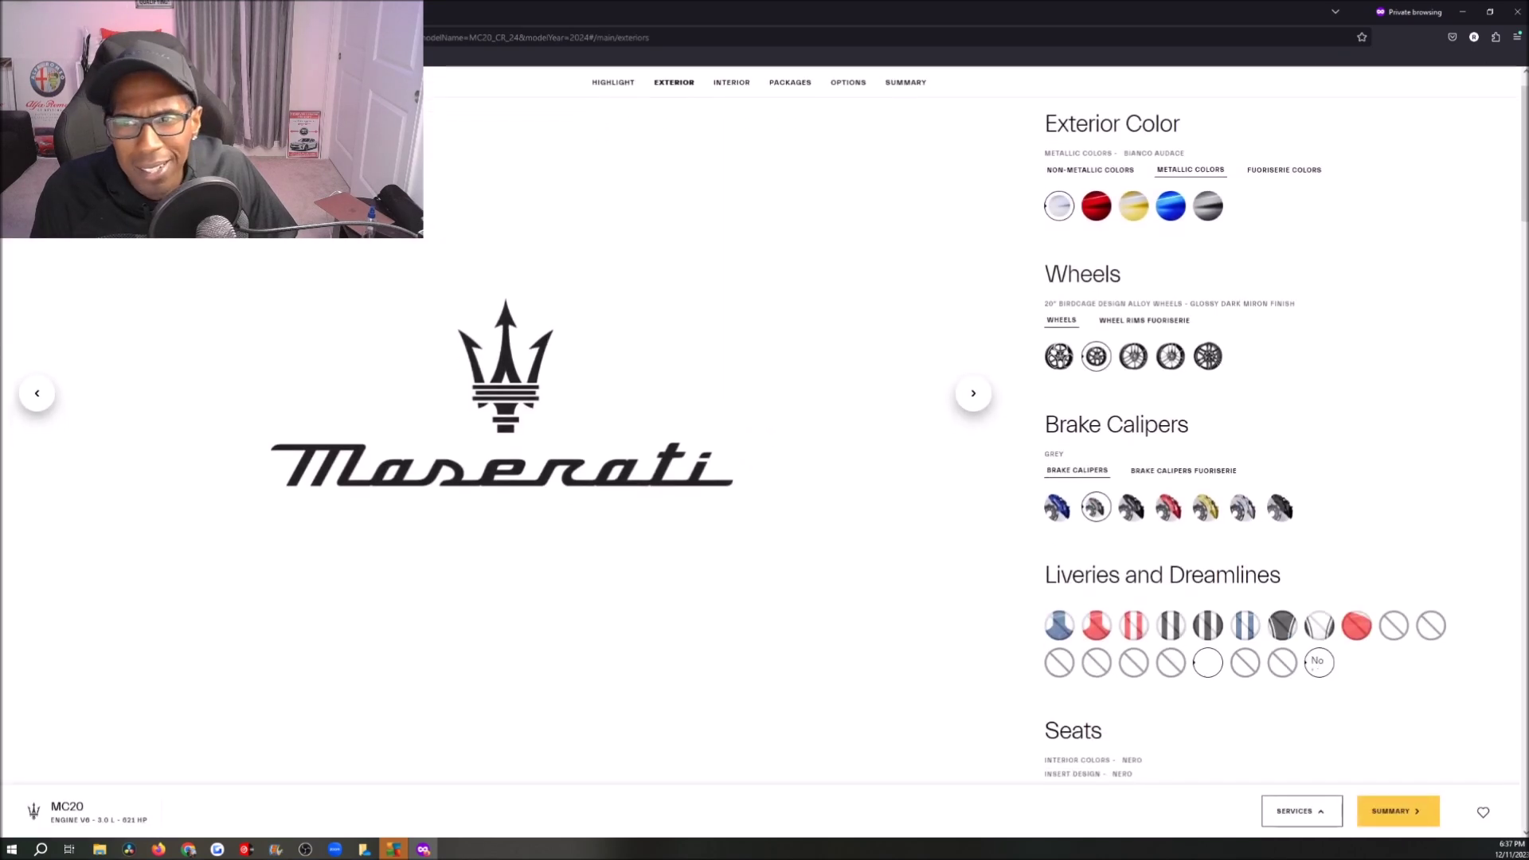
Page the MC20 gallery through the rear, side, wheel, interior seats and dashboard views.
{"action": "scroll", "coordinate": [1235, 347], "scroll_direction": "up", "scroll_amount": 1}
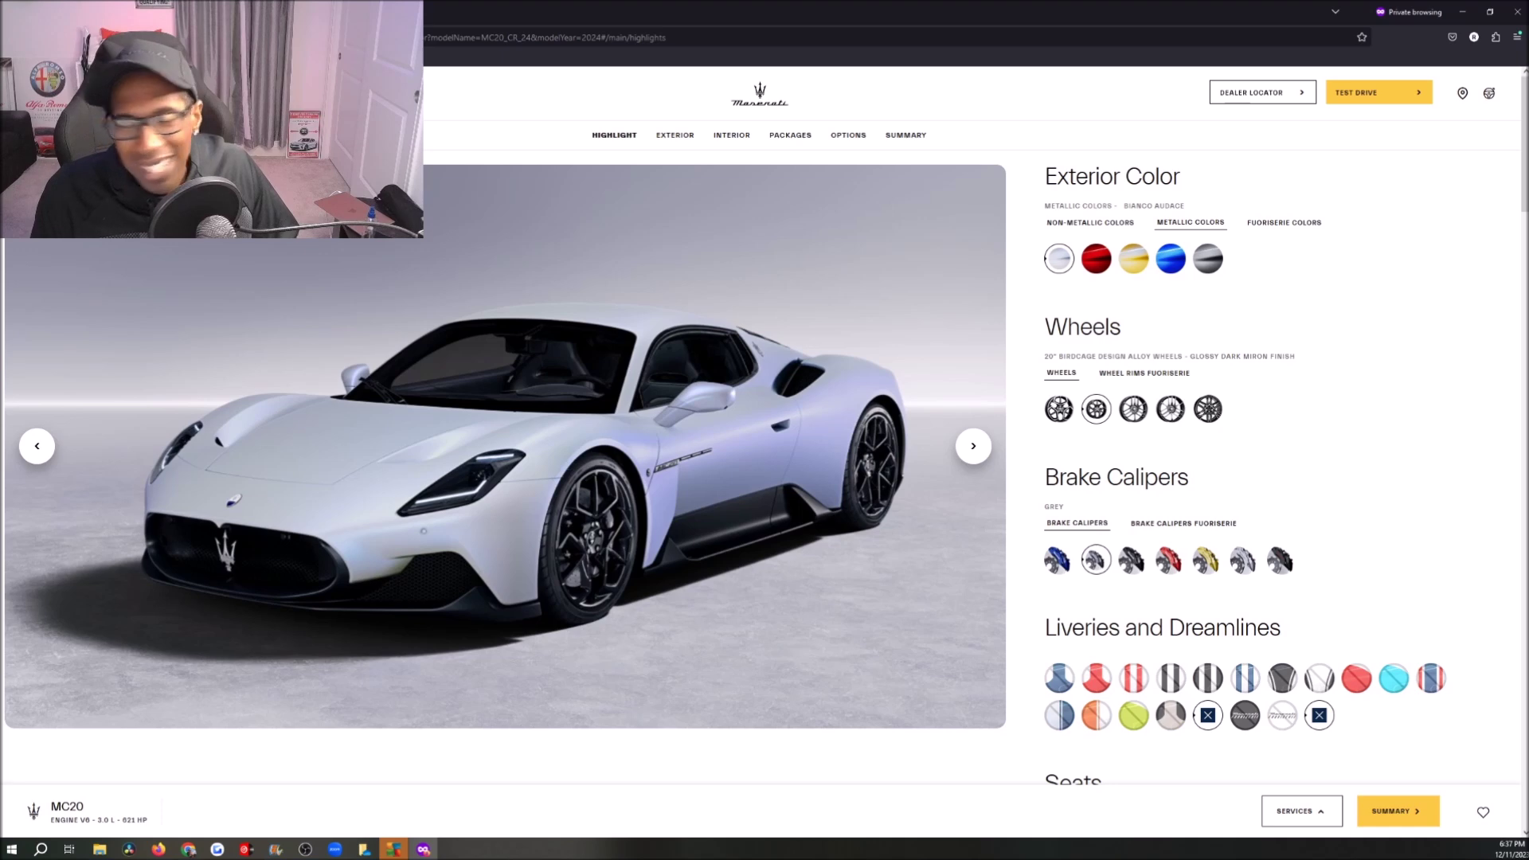
{"action": "left_click", "coordinate": [981, 453]}
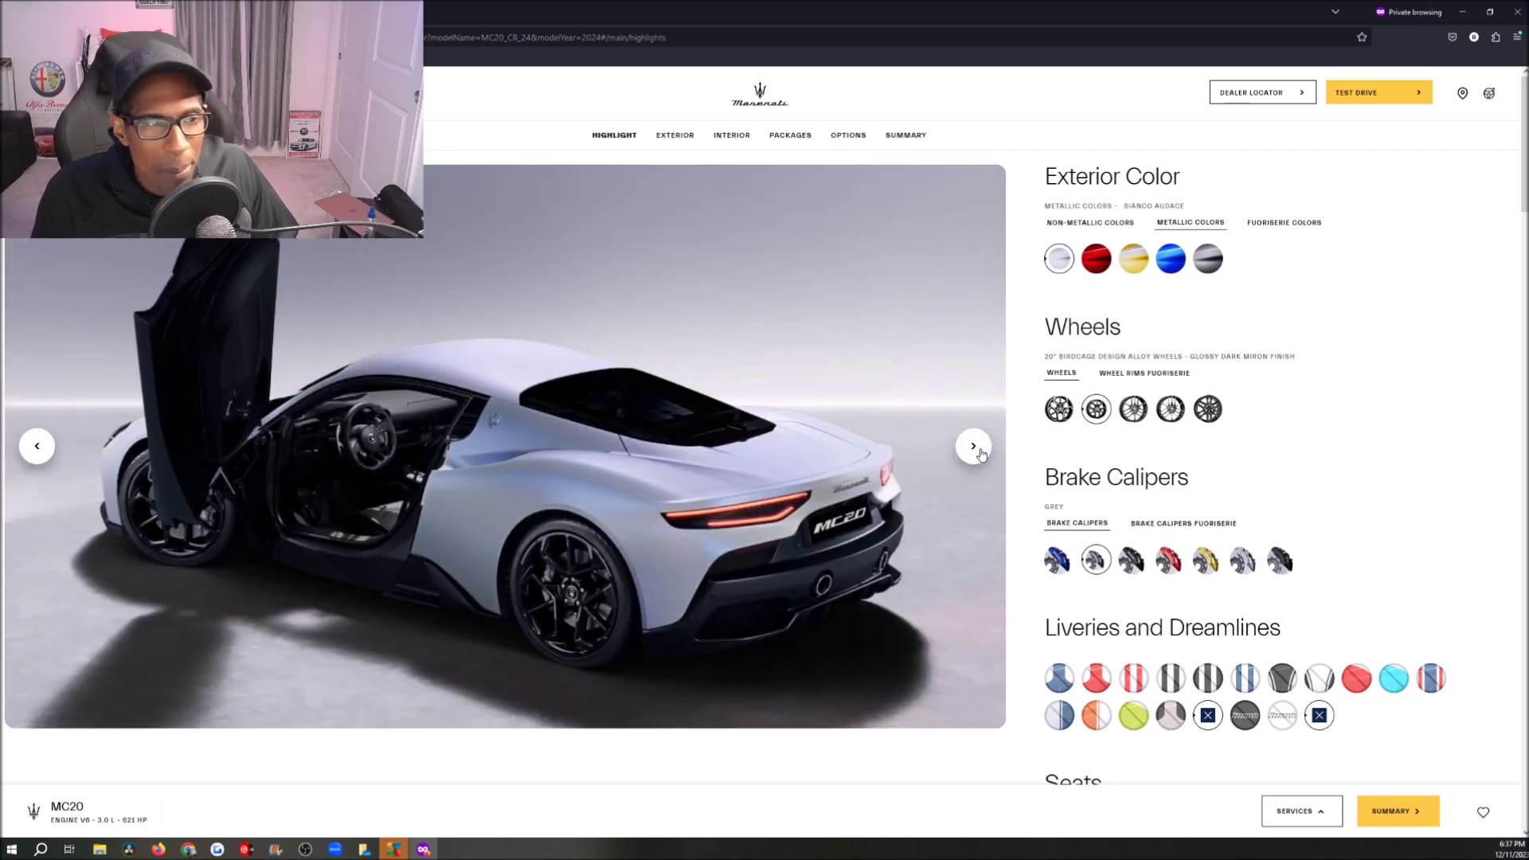
{"action": "left_click", "coordinate": [981, 454]}
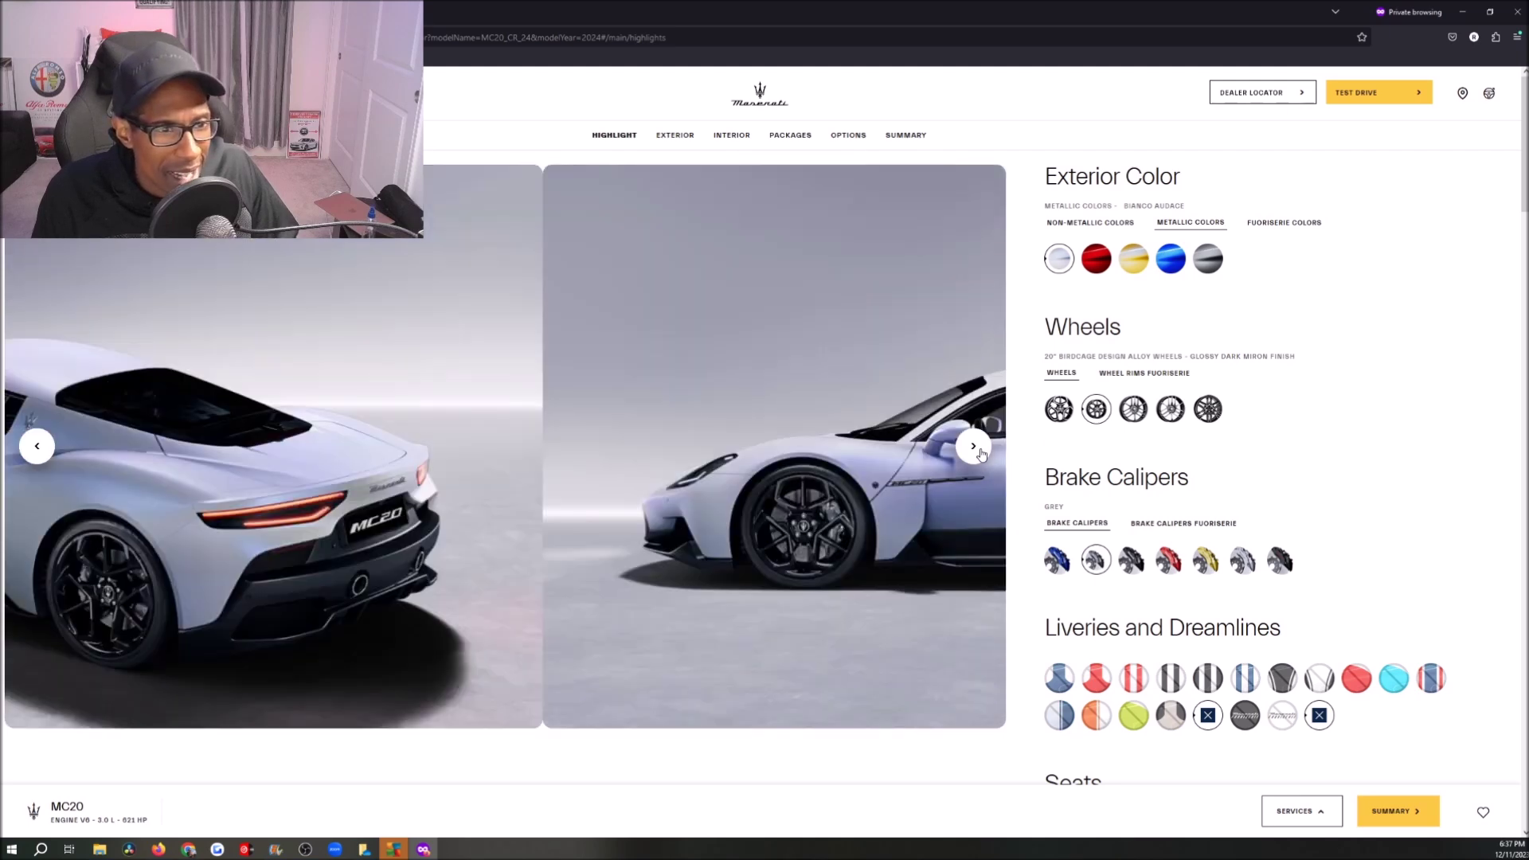
{"action": "left_click", "coordinate": [981, 454]}
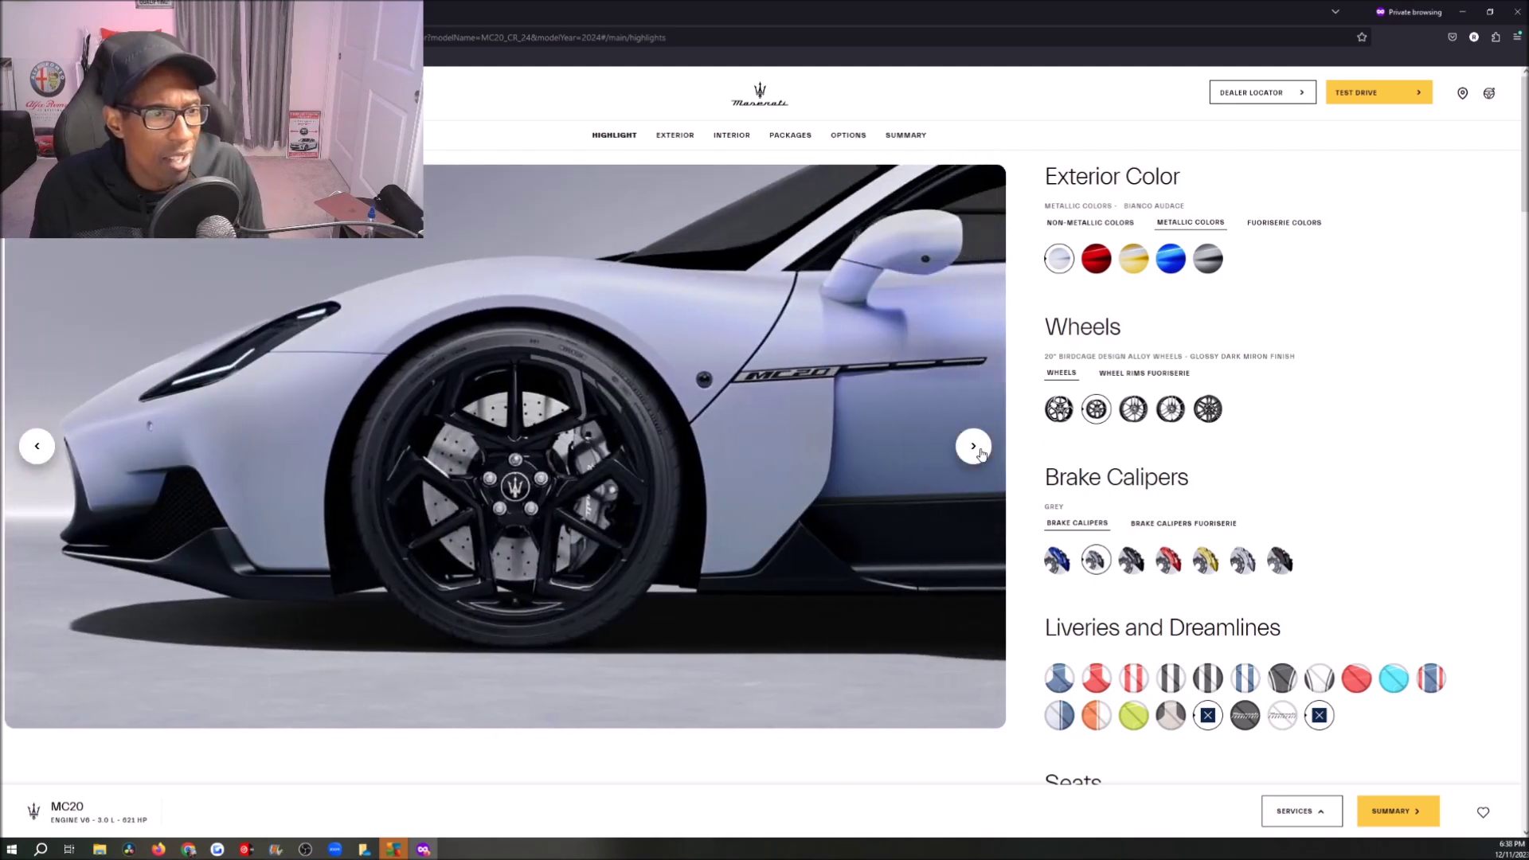
{"action": "left_click", "coordinate": [981, 454]}
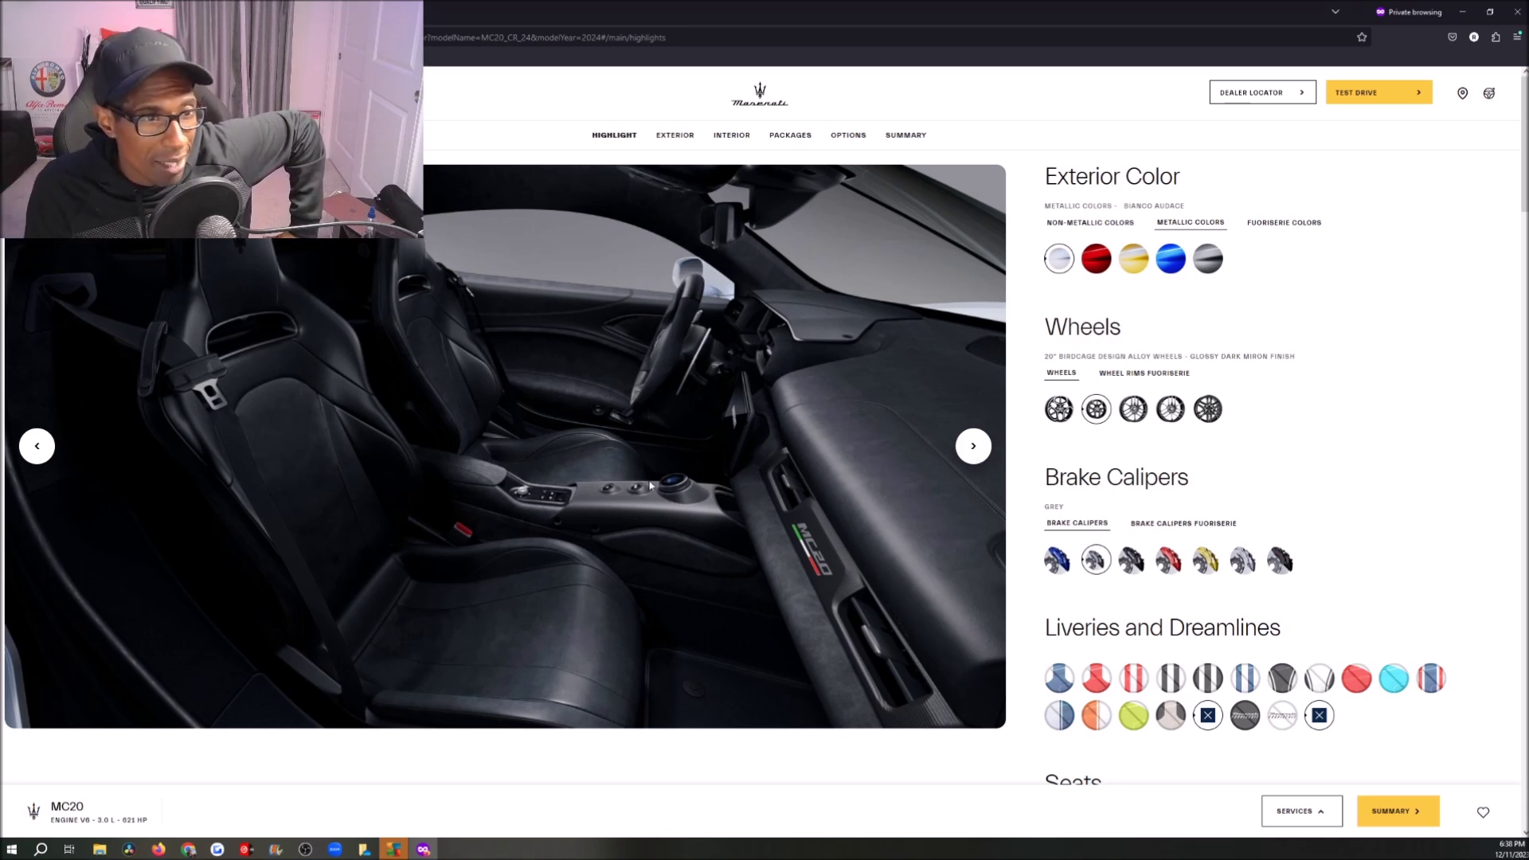
{"action": "left_click", "coordinate": [975, 445]}
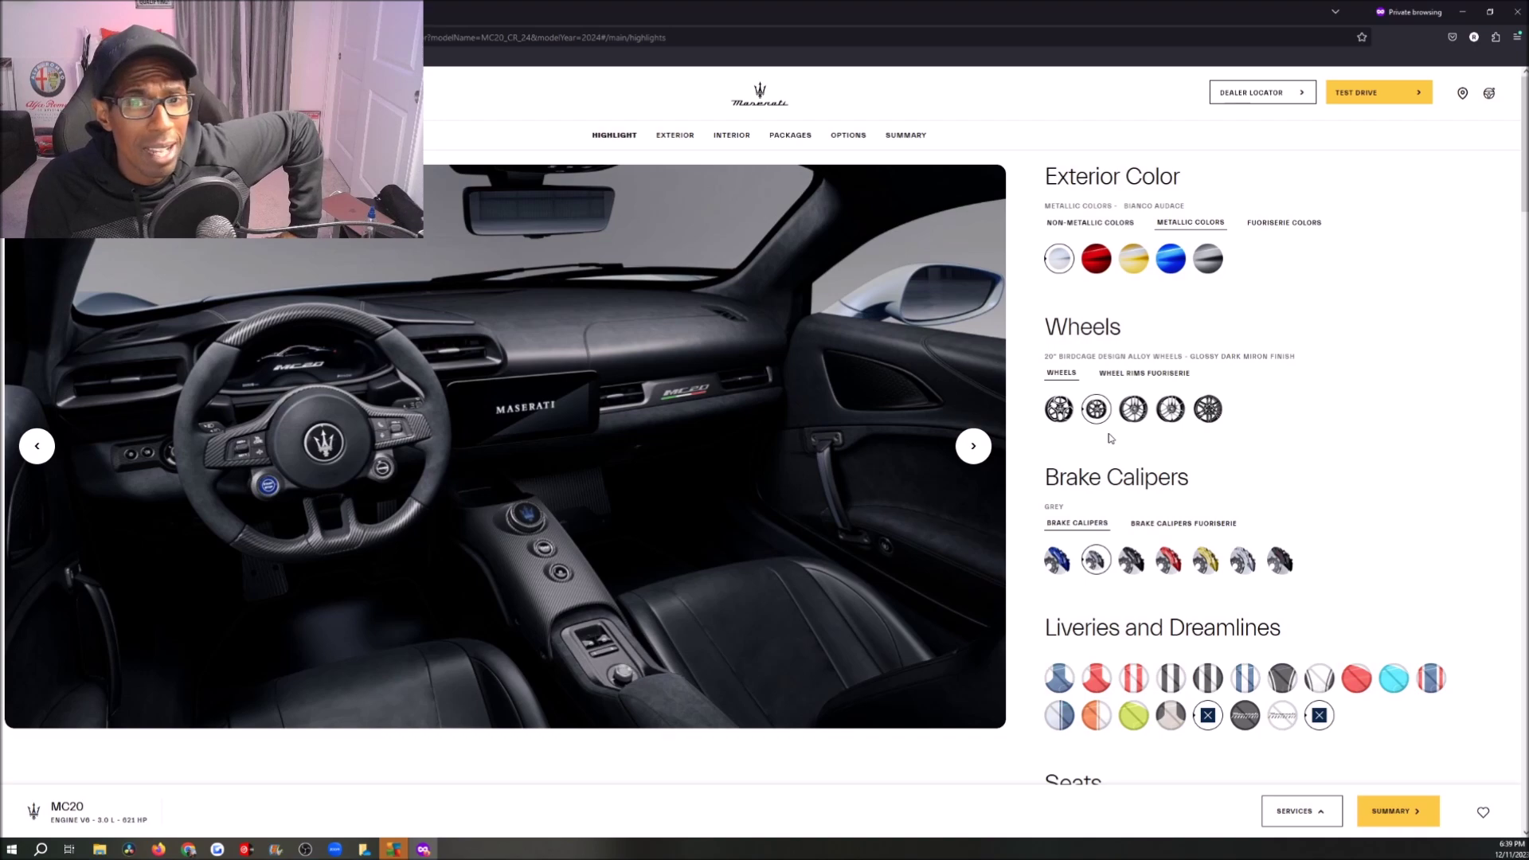
{"action": "scroll", "coordinate": [1246, 529], "scroll_direction": "down", "scroll_amount": 8}
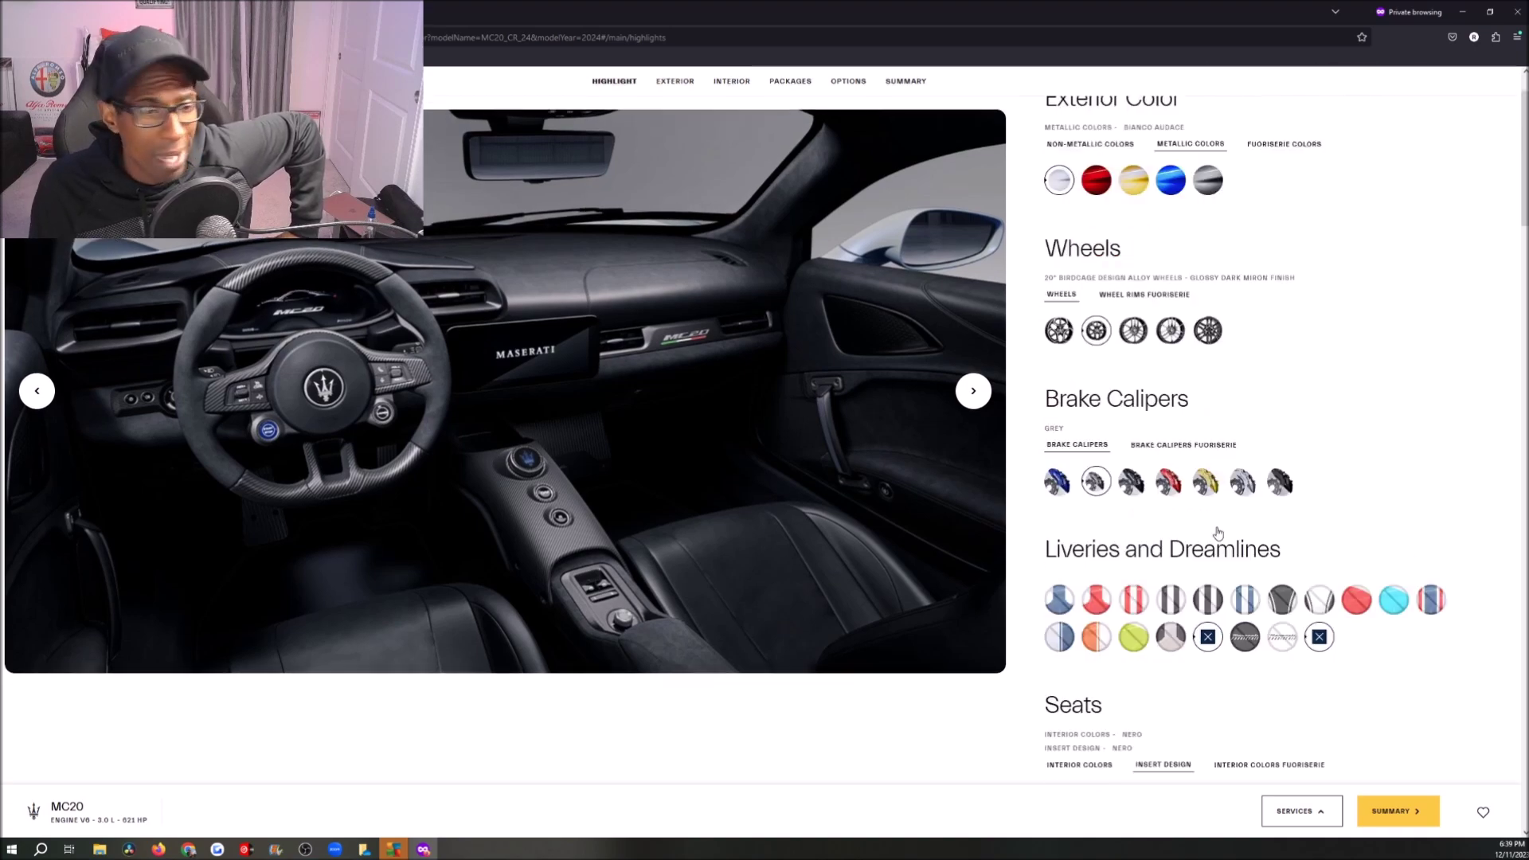
{"action": "scroll", "coordinate": [1178, 511], "scroll_direction": "down", "scroll_amount": 20}
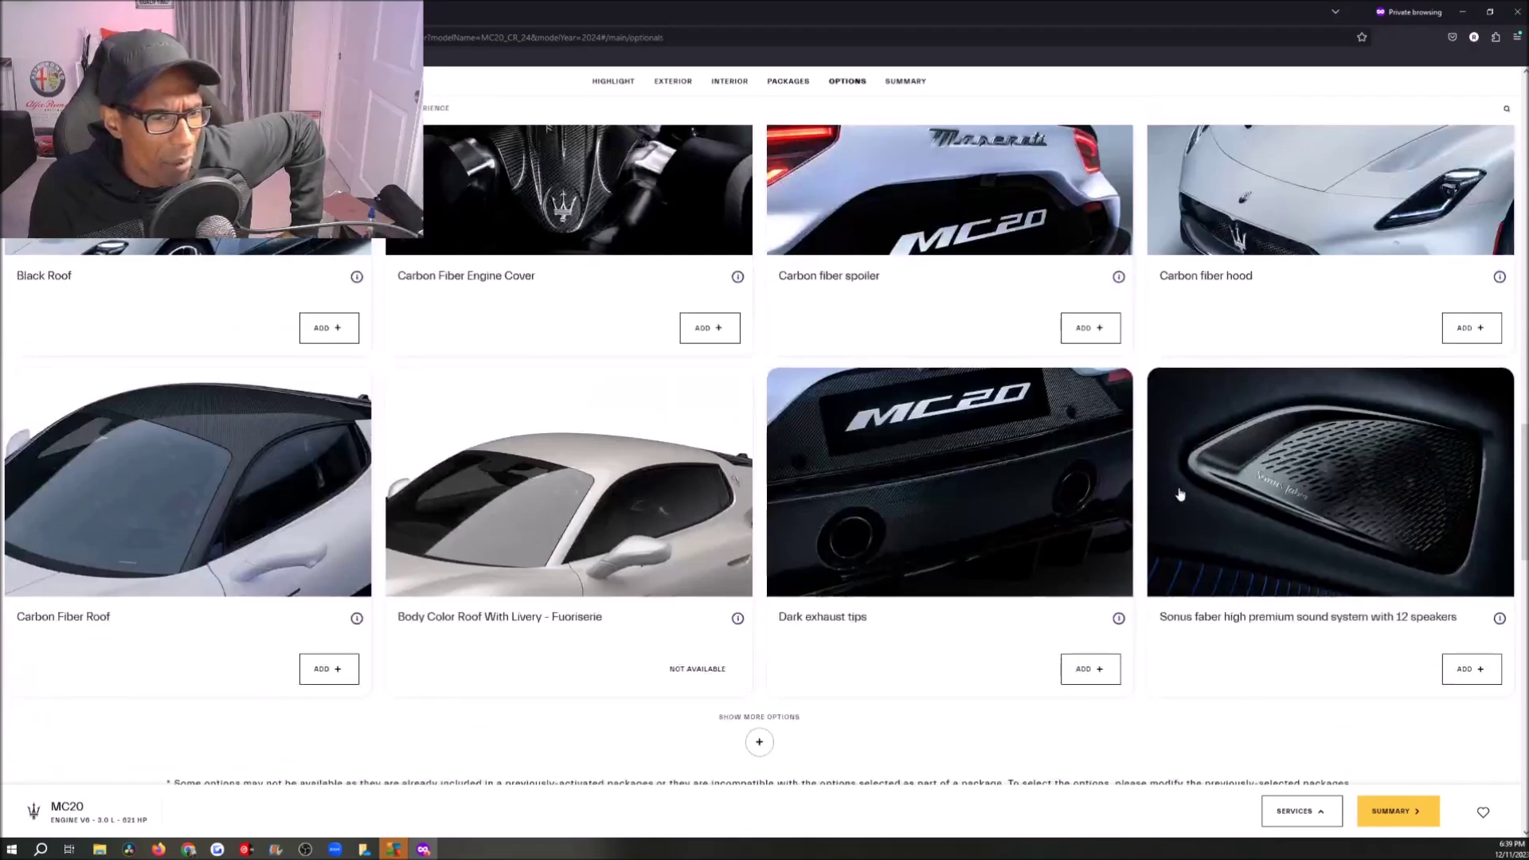
{"action": "scroll", "coordinate": [1151, 488], "scroll_direction": "down", "scroll_amount": 5}
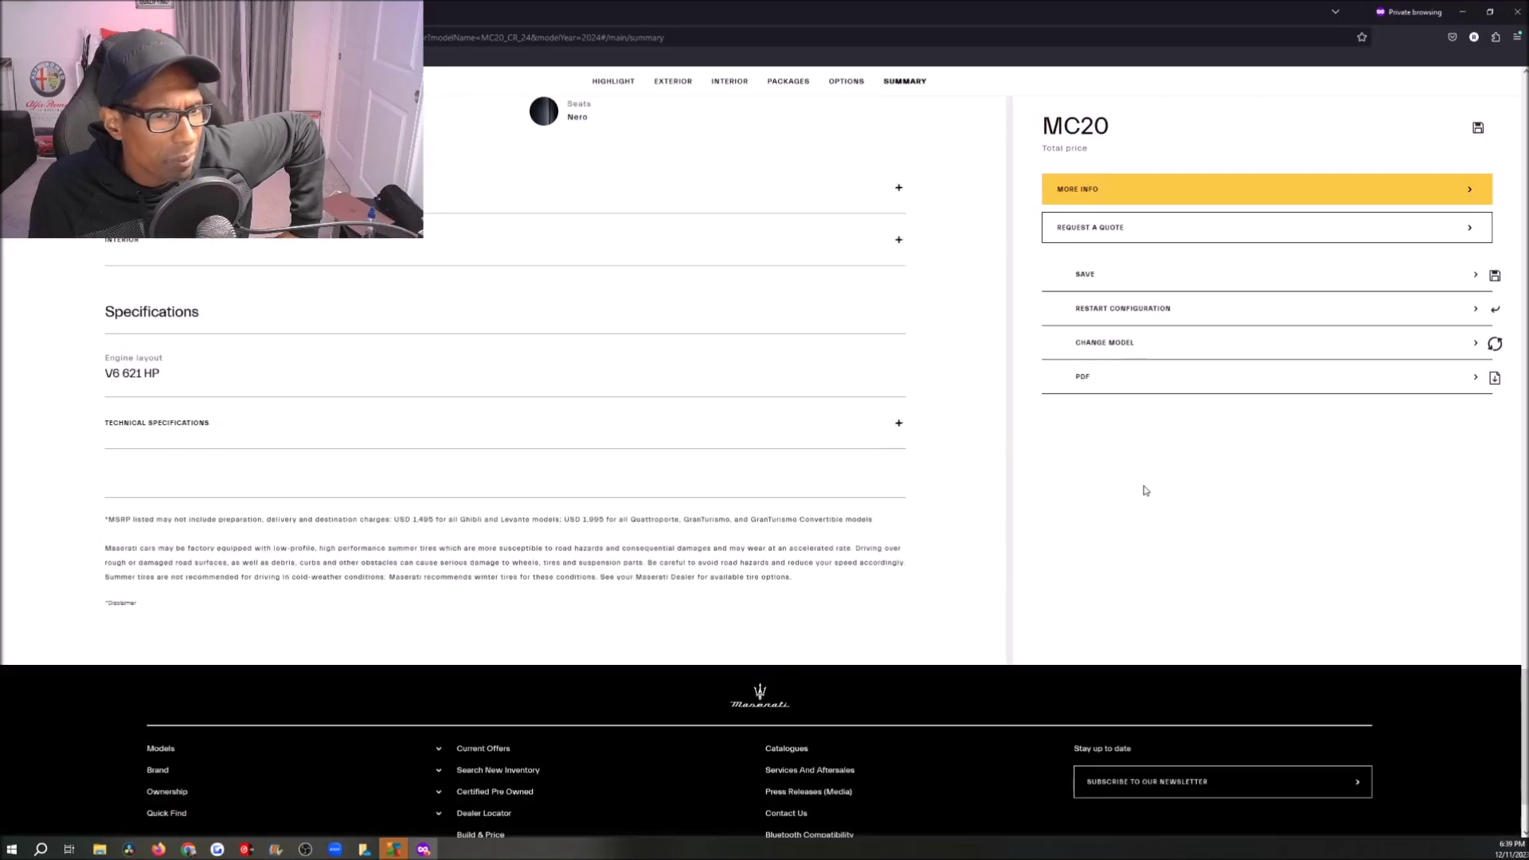
{"action": "scroll", "coordinate": [1145, 491], "scroll_direction": "up", "scroll_amount": 3}
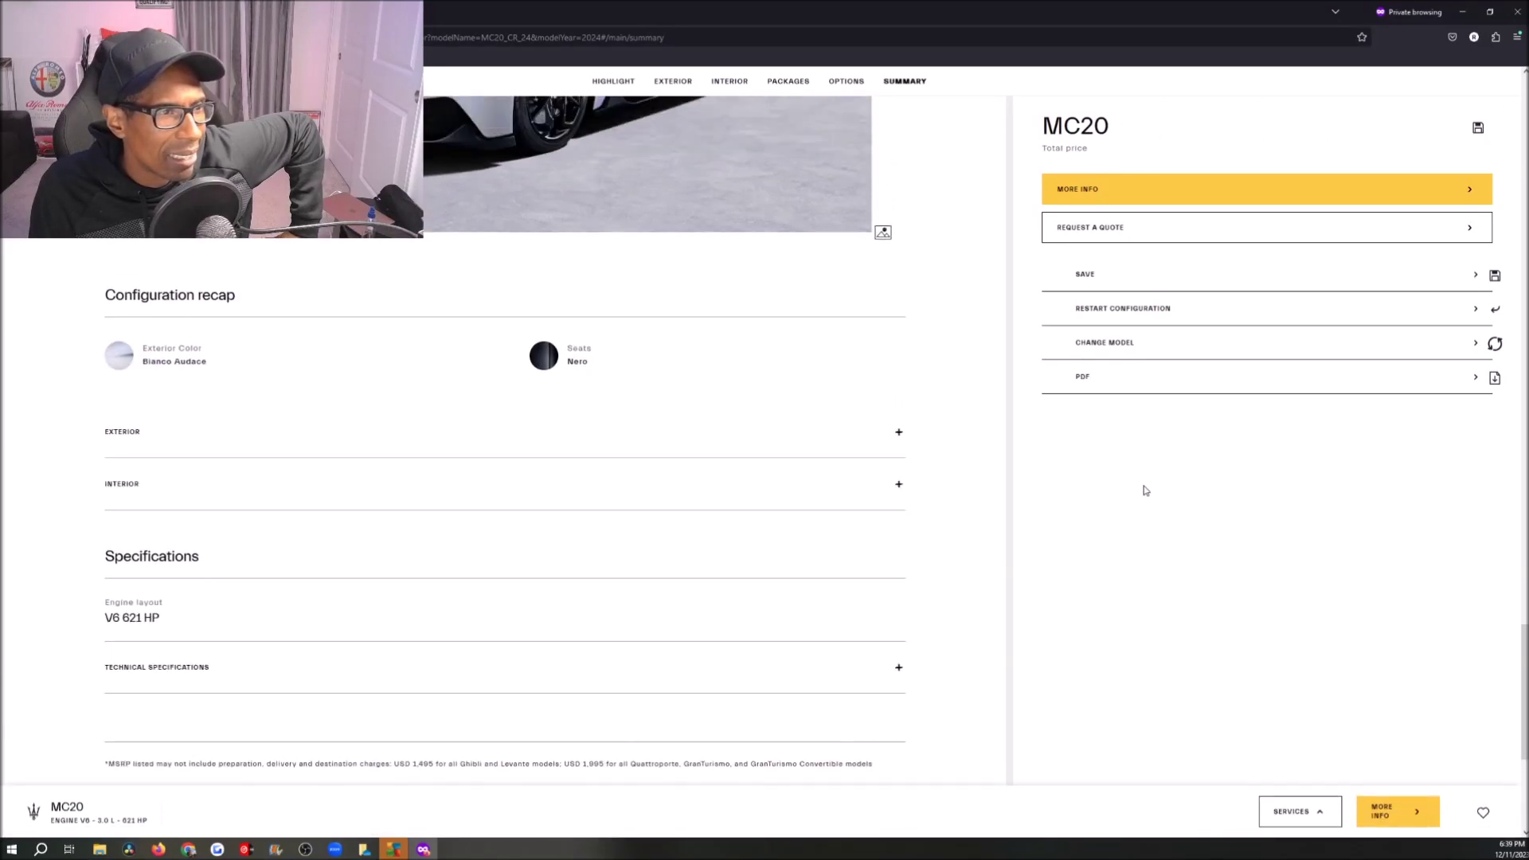
{"action": "scroll", "coordinate": [1143, 488], "scroll_direction": "down", "scroll_amount": 4}
{"action": "scroll", "coordinate": [1140, 492], "scroll_direction": "up", "scroll_amount": 7}
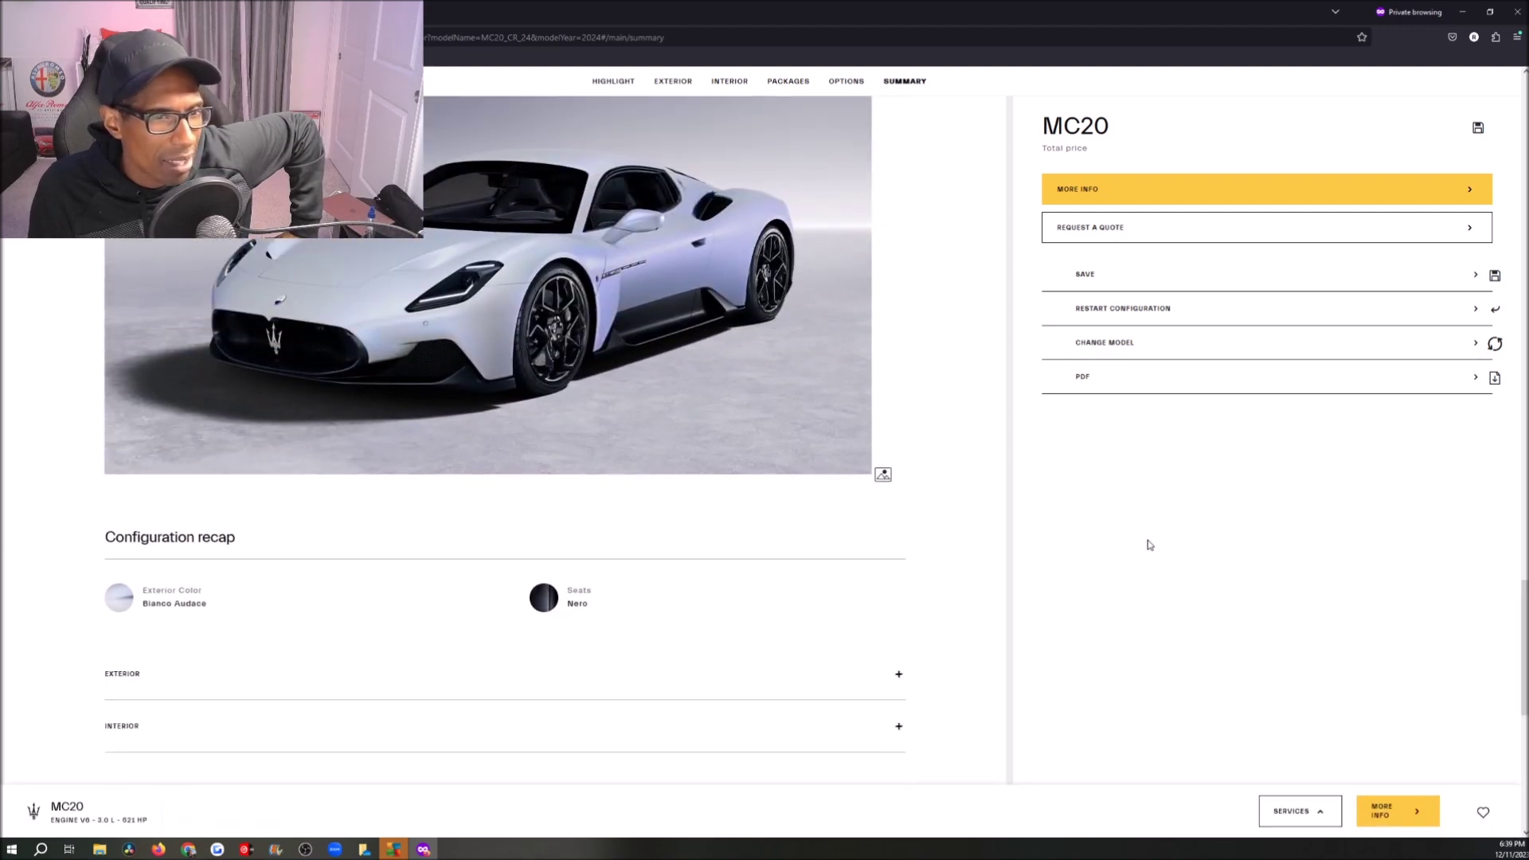
{"action": "scroll", "coordinate": [1149, 545], "scroll_direction": "up", "scroll_amount": 5}
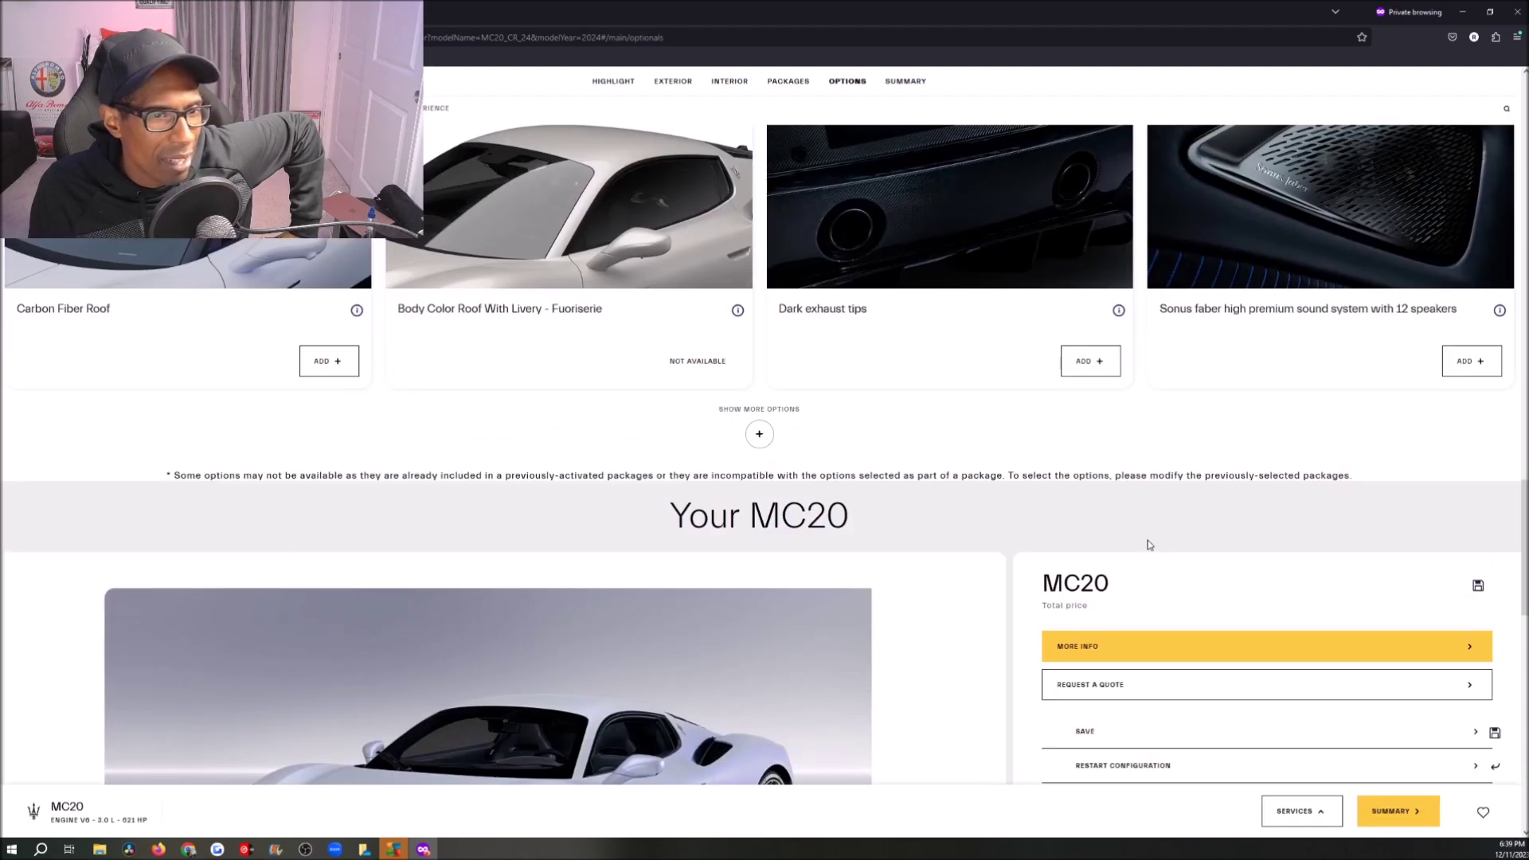
{"action": "scroll", "coordinate": [1149, 544], "scroll_direction": "up", "scroll_amount": 10}
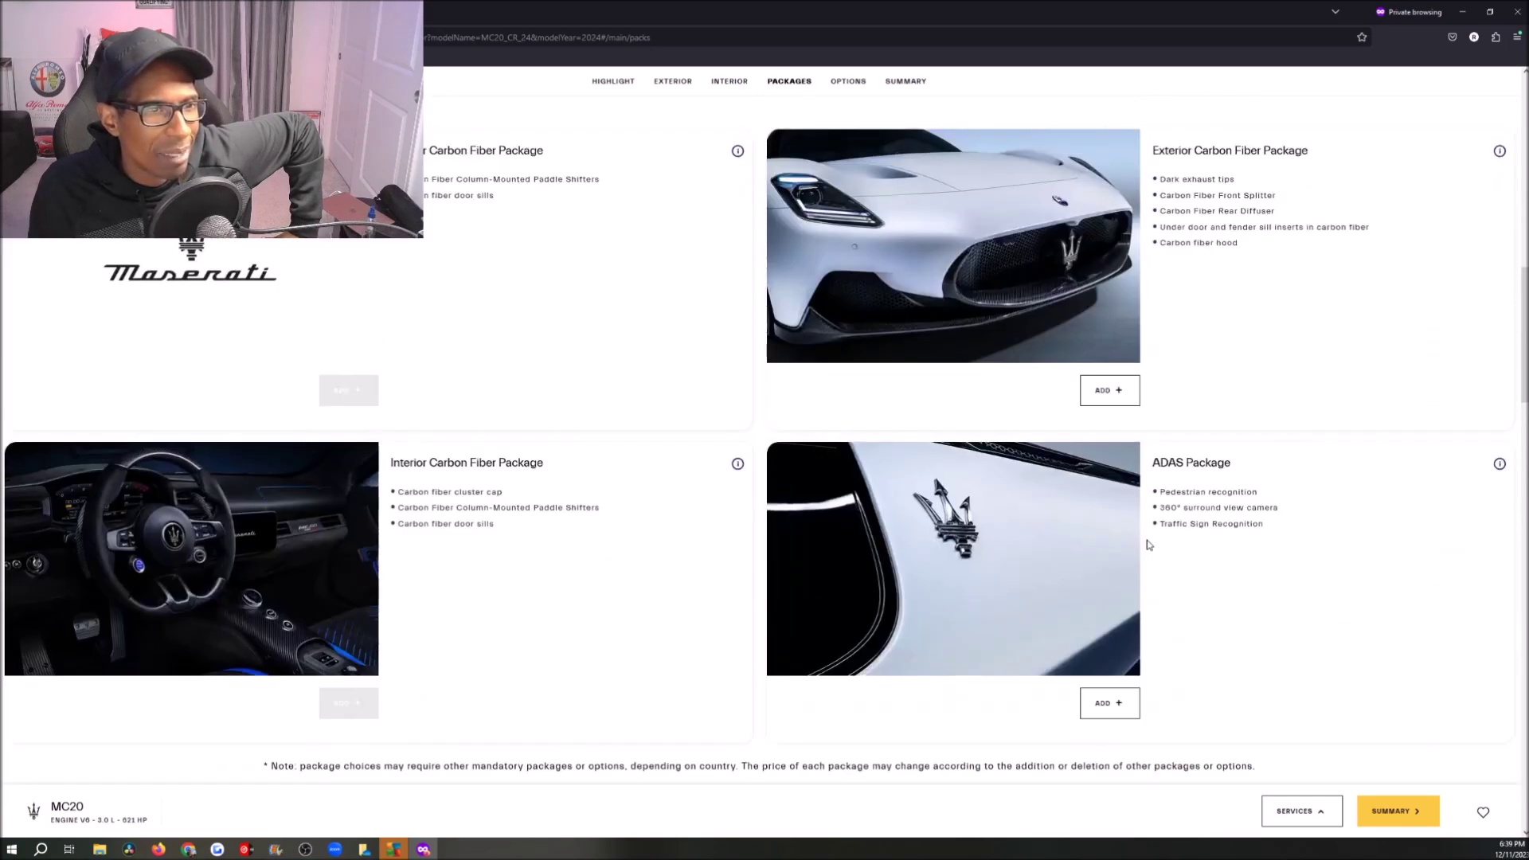
{"action": "scroll", "coordinate": [1149, 545], "scroll_direction": "up", "scroll_amount": 4}
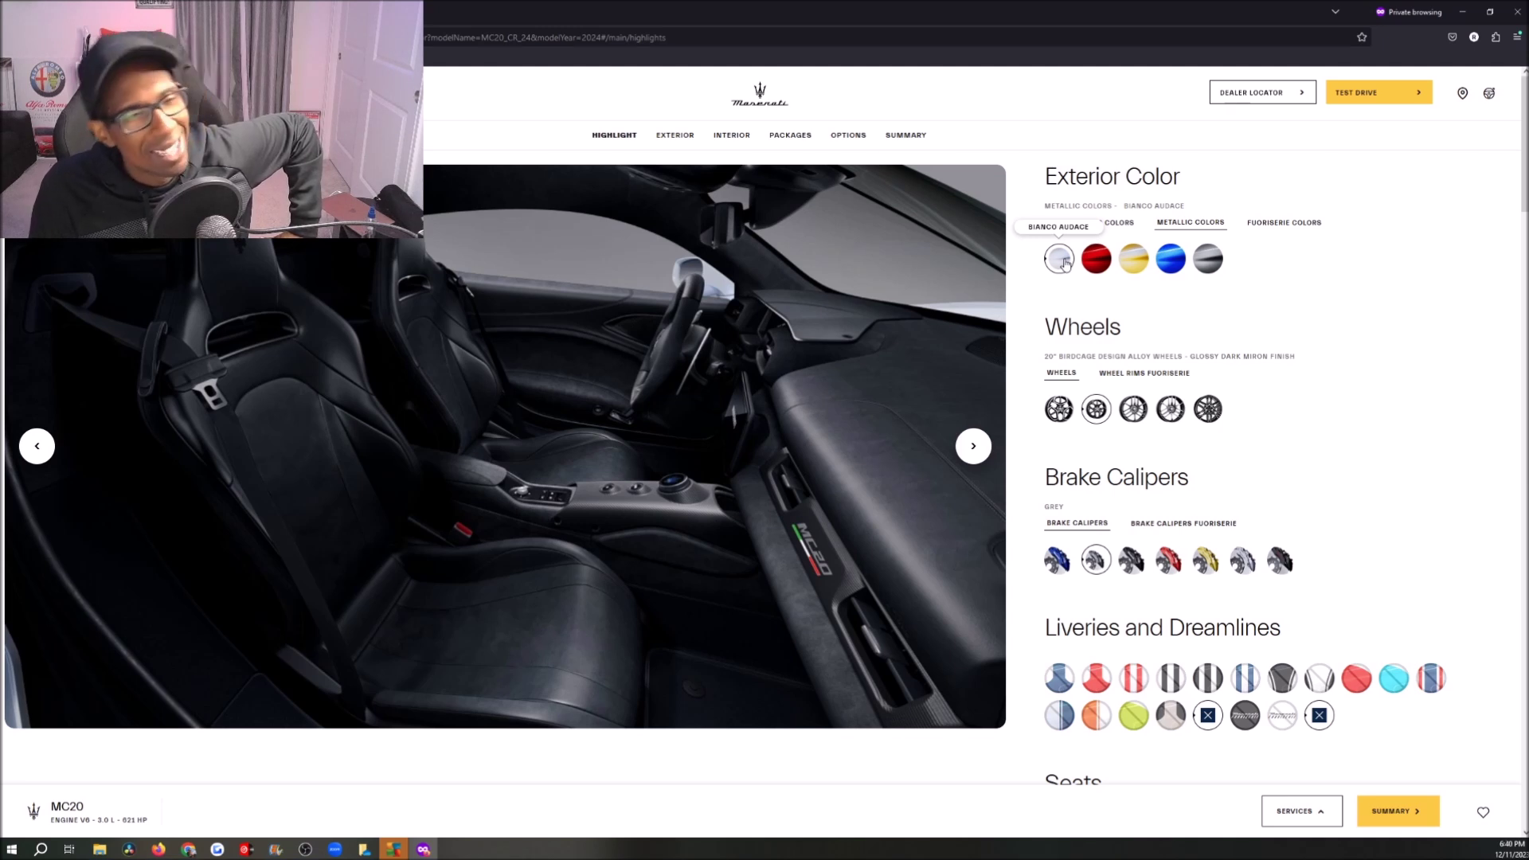
{"action": "left_click", "coordinate": [30, 452]}
Return to the side view and preview Rosso Vincente, metallic blue and Grigio Mistero paints.
{"action": "left_click", "coordinate": [30, 452]}
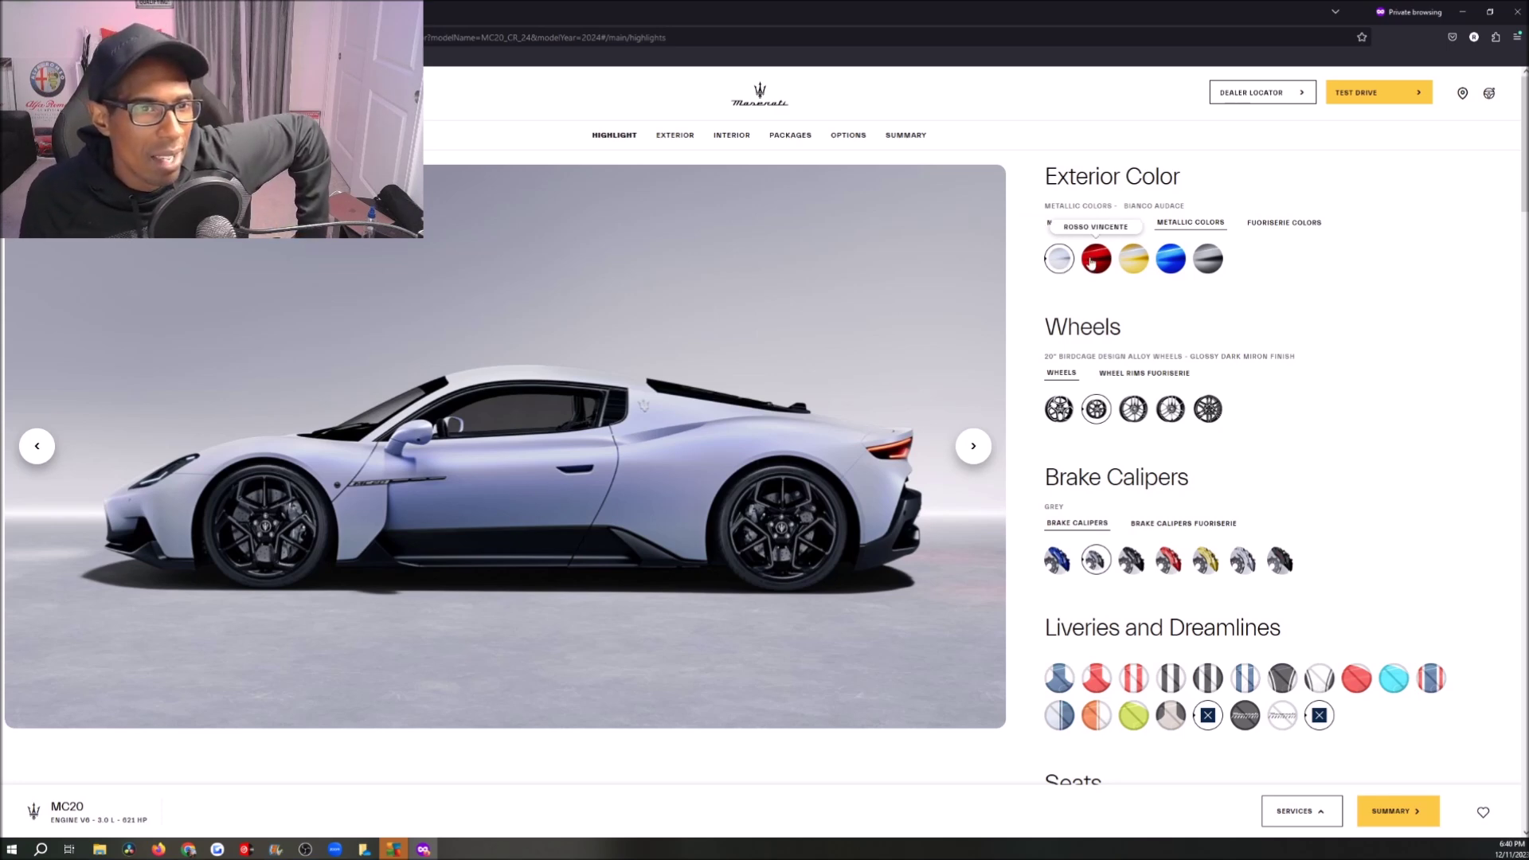
{"action": "left_click", "coordinate": [1091, 260]}
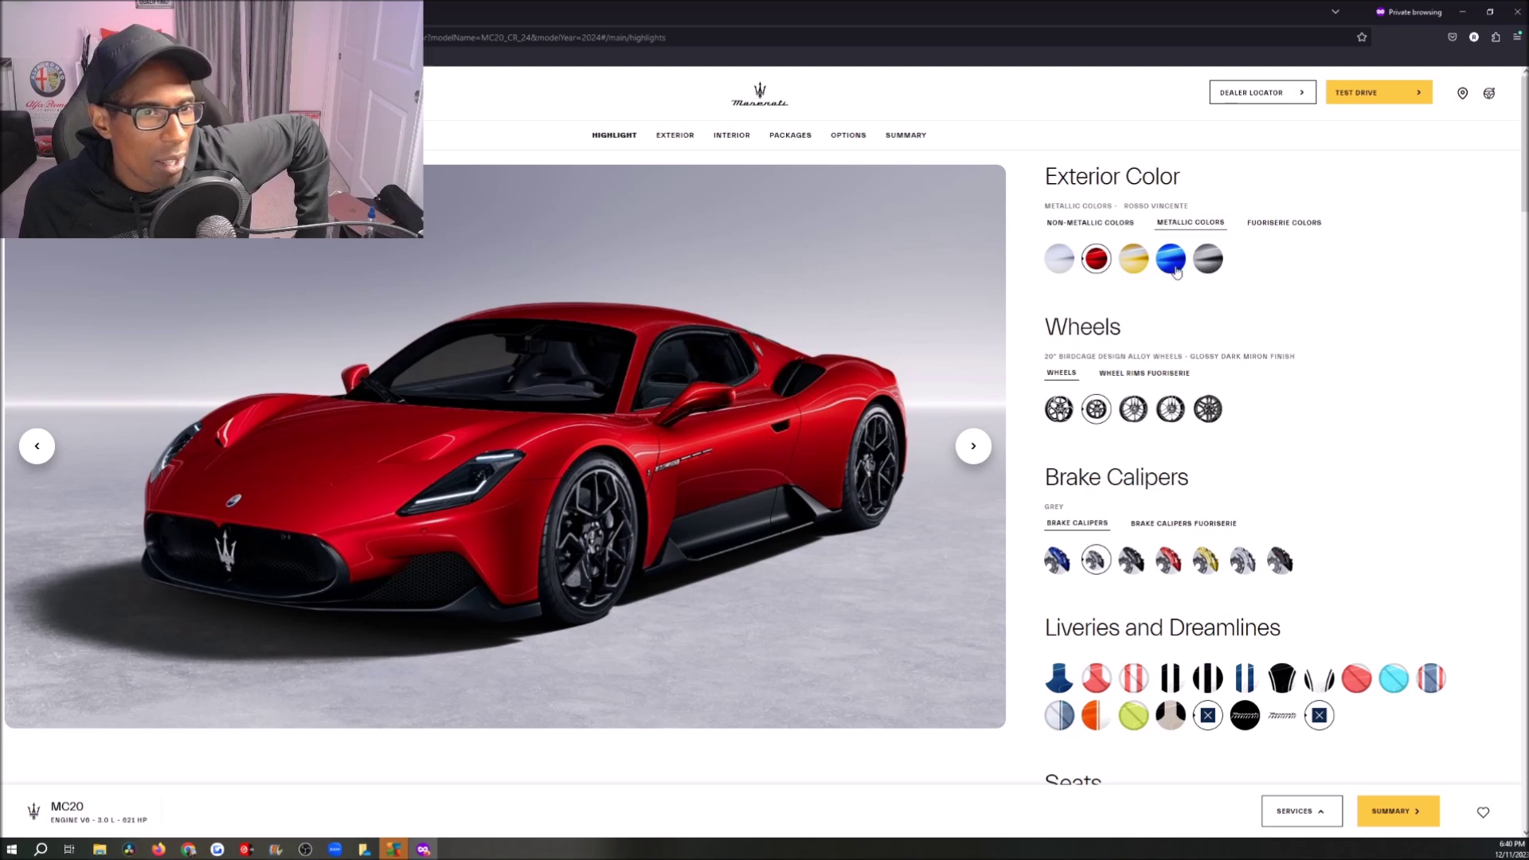
{"action": "left_click", "coordinate": [1145, 258]}
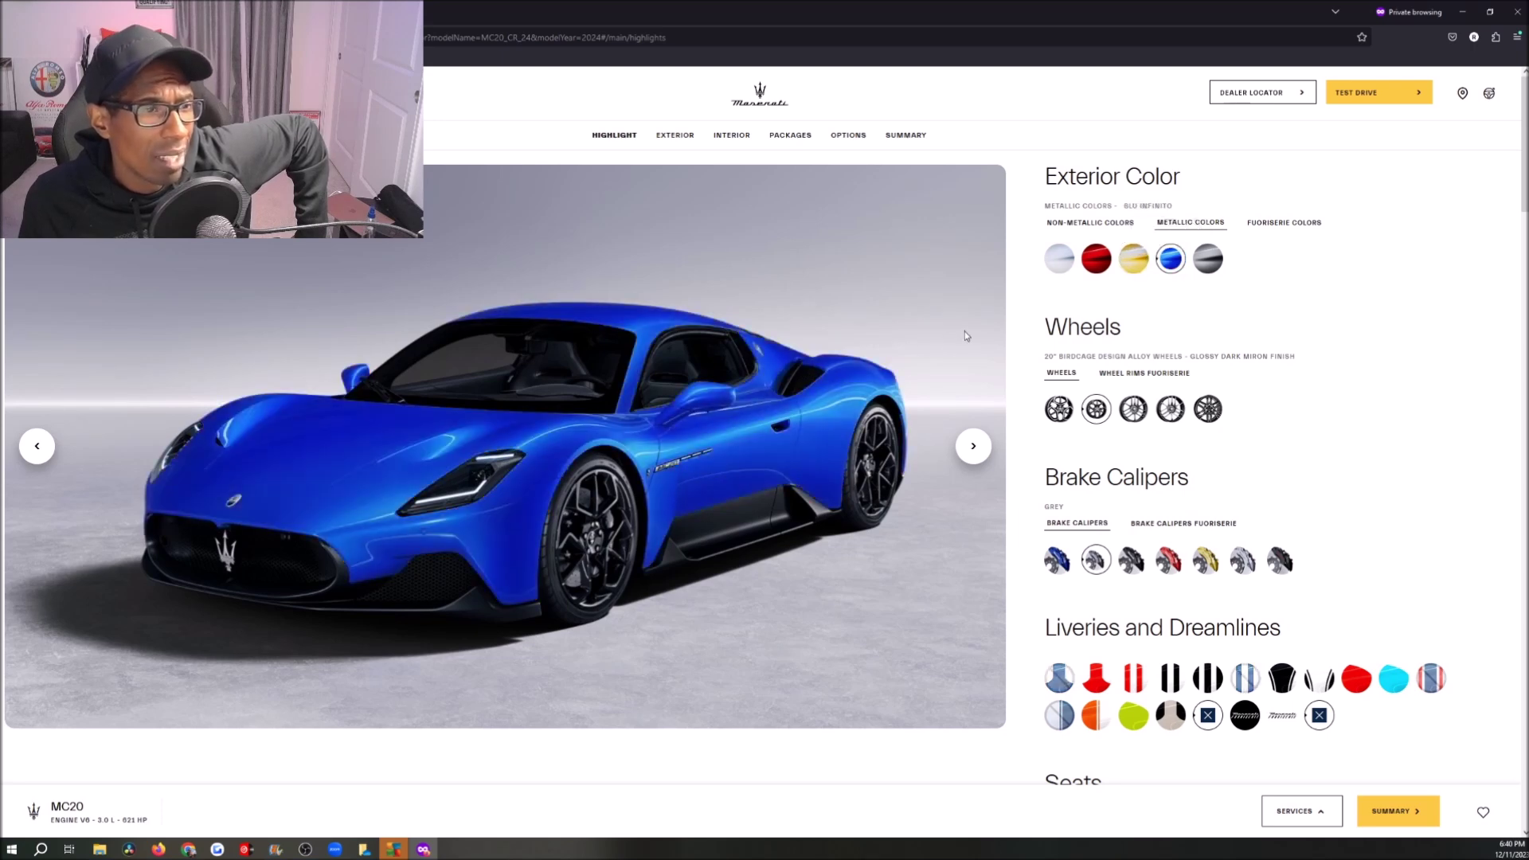
{"action": "left_click", "coordinate": [1207, 258]}
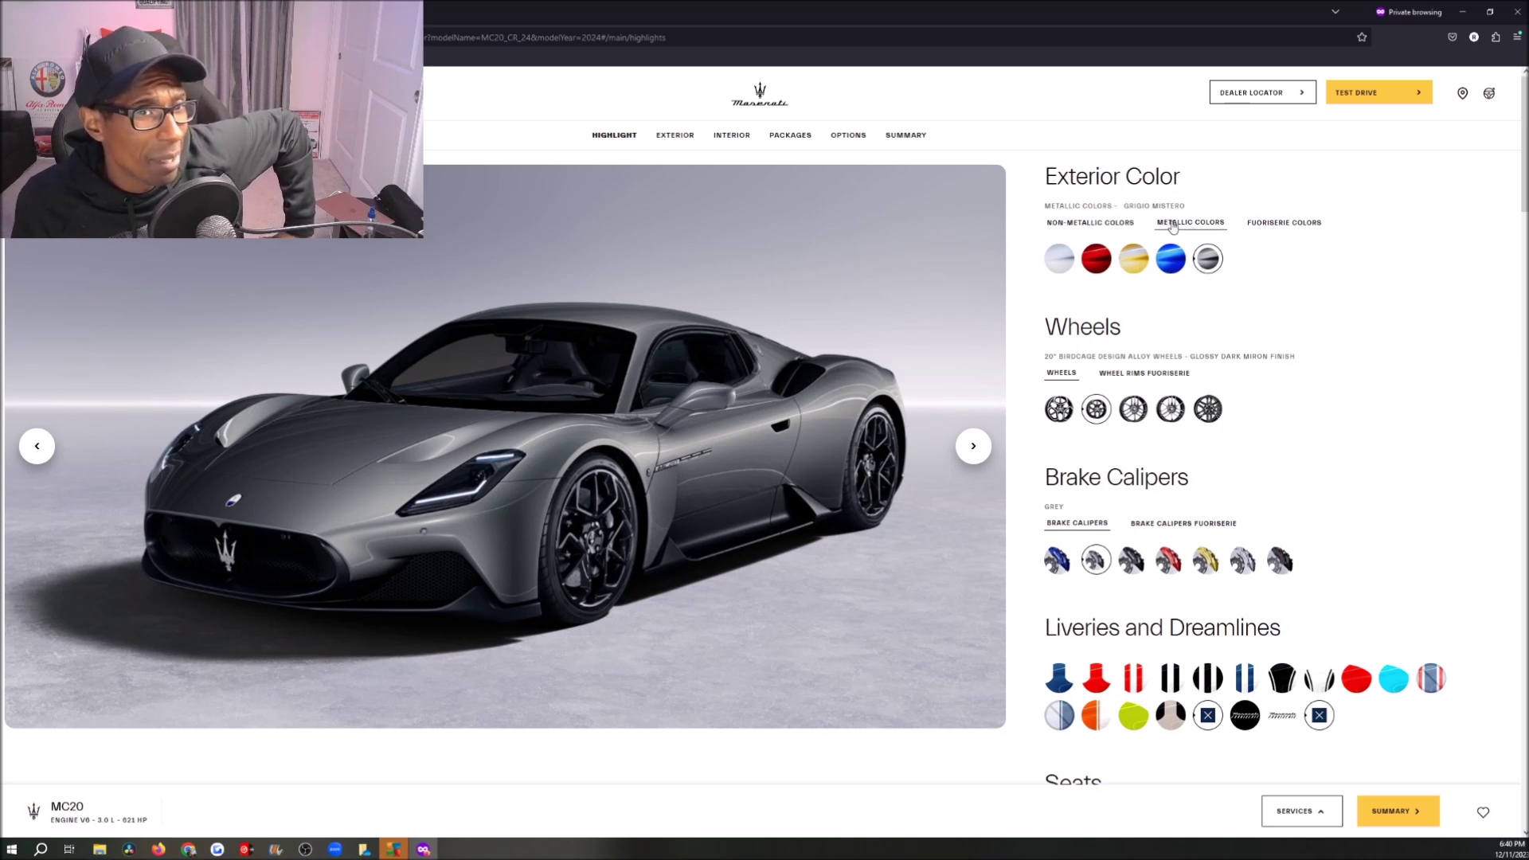
Among non-metallic colors, try Grigio Incognito, then paint the car Nero Essenza black.
{"action": "left_click", "coordinate": [1089, 223]}
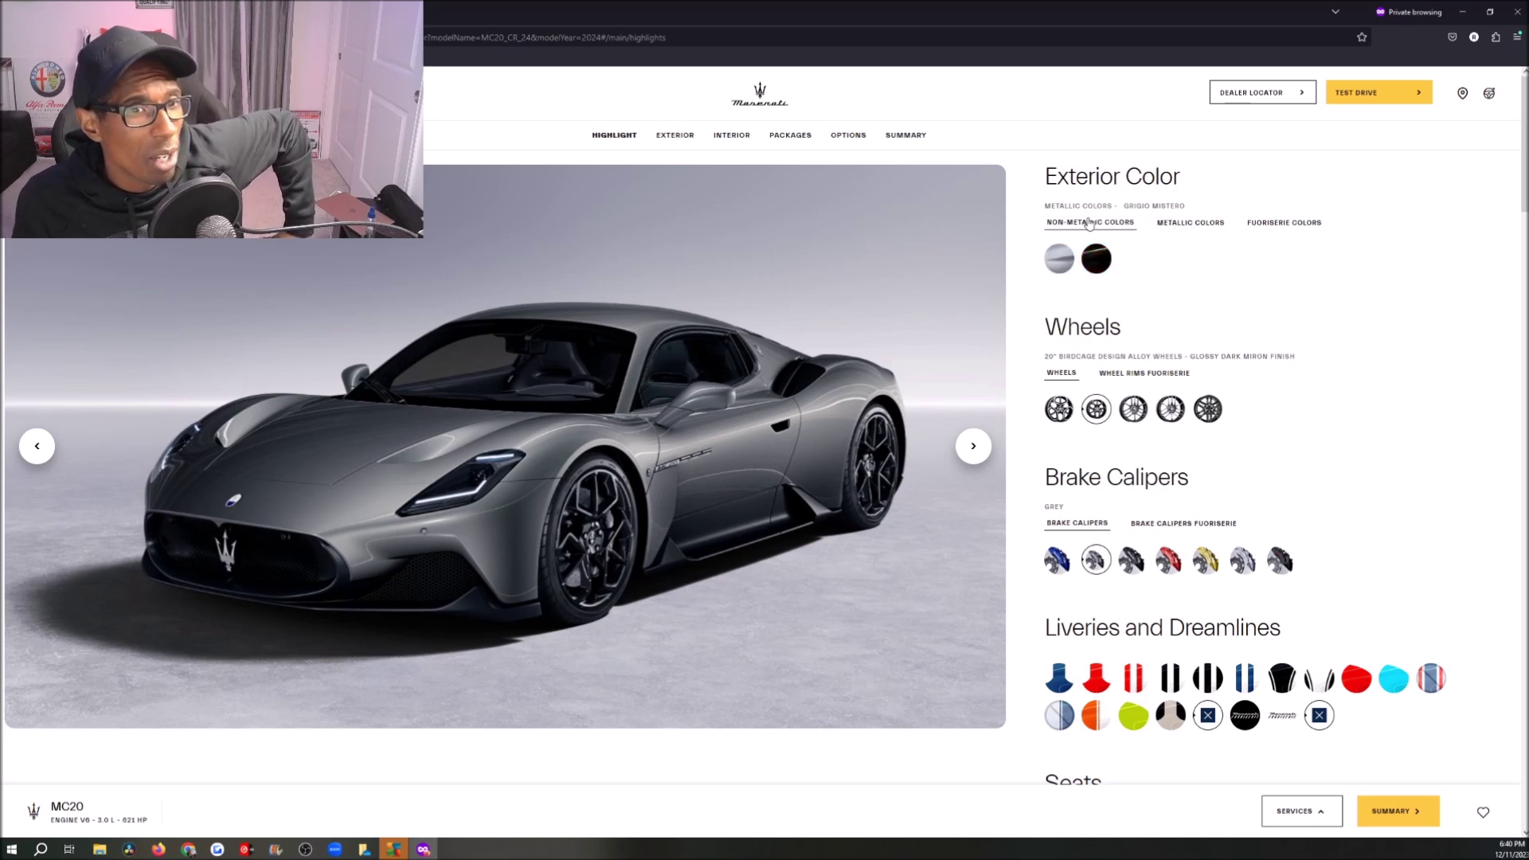
{"action": "left_click", "coordinate": [1071, 259]}
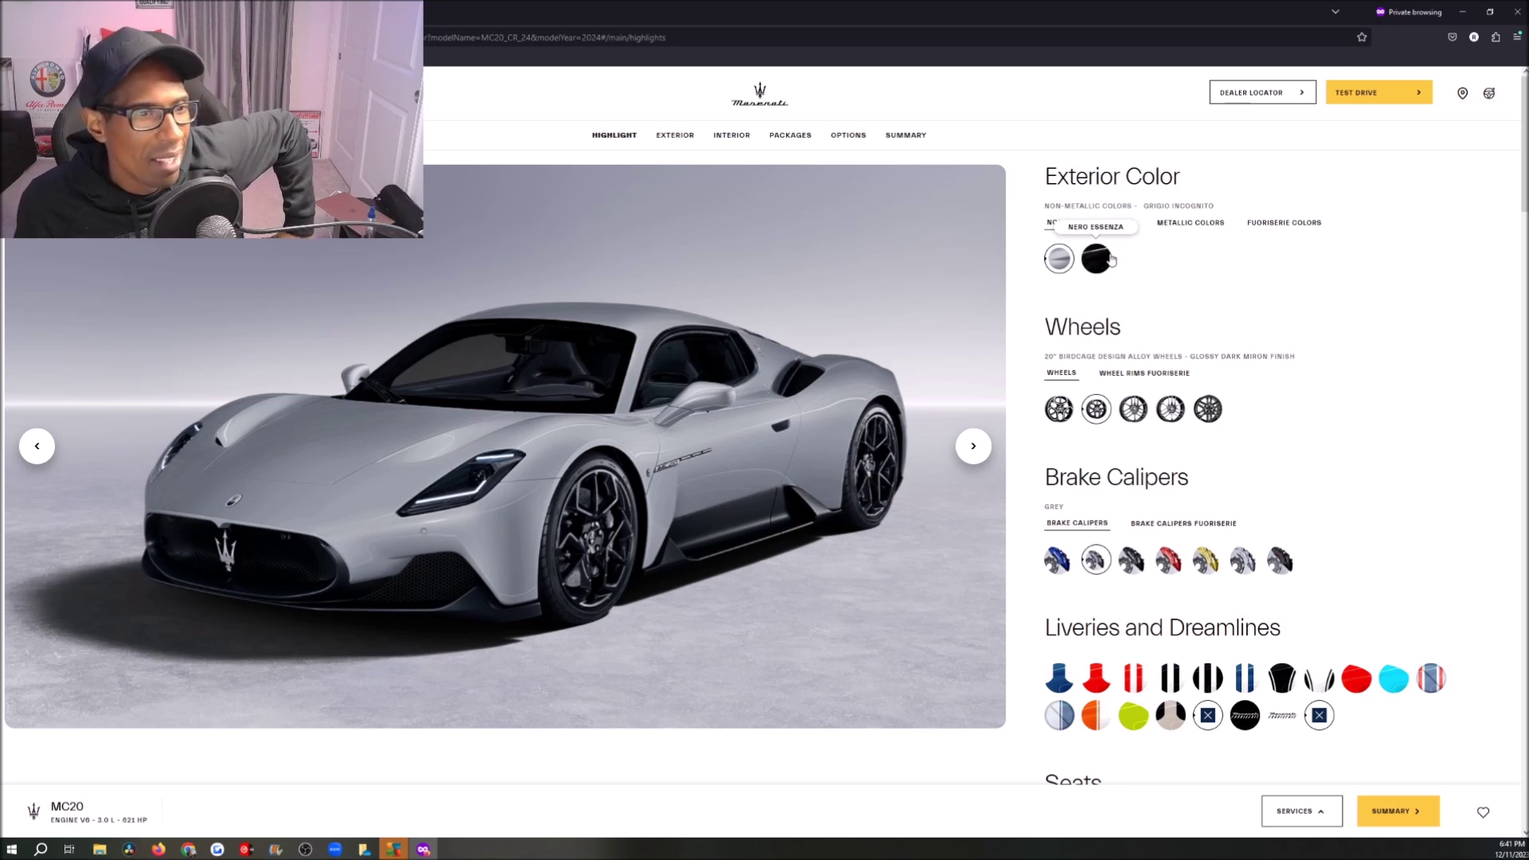
{"action": "left_click", "coordinate": [1109, 260]}
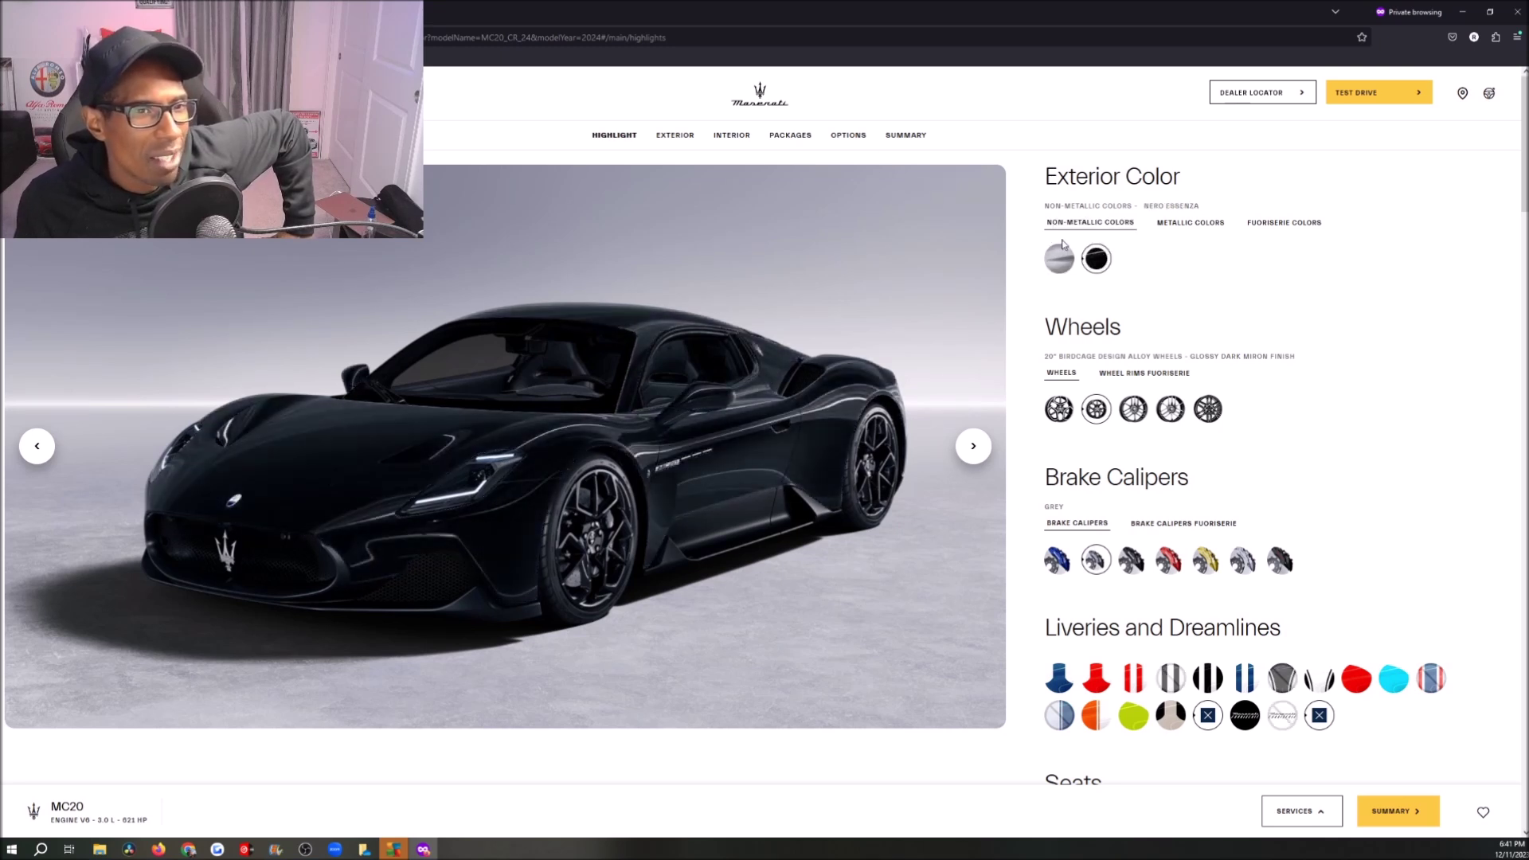
{"action": "left_click", "coordinate": [1193, 231]}
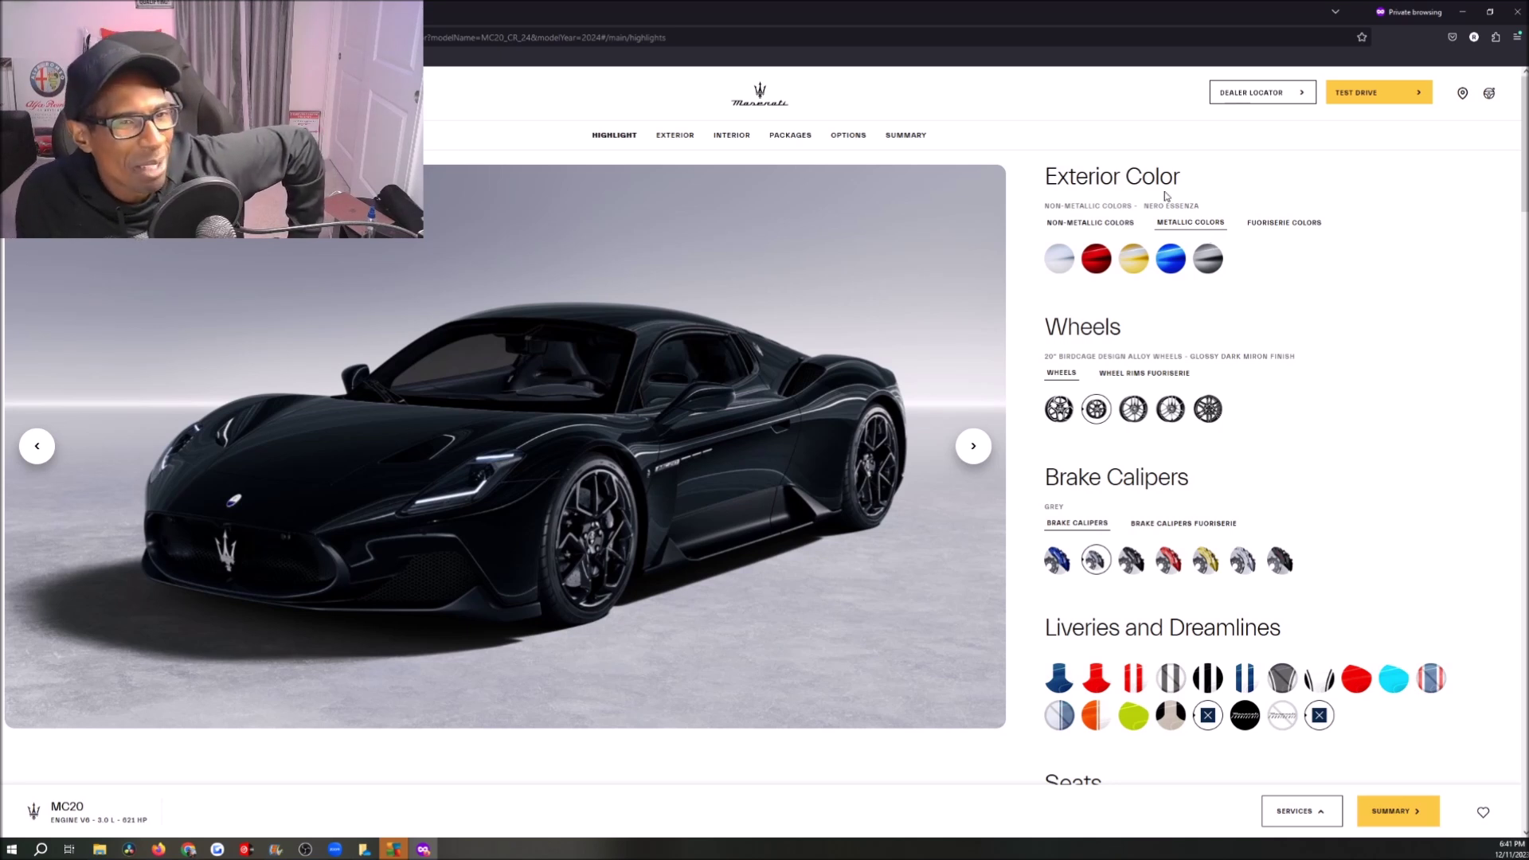
{"action": "left_click", "coordinate": [1116, 226]}
{"action": "left_click", "coordinate": [1178, 223]}
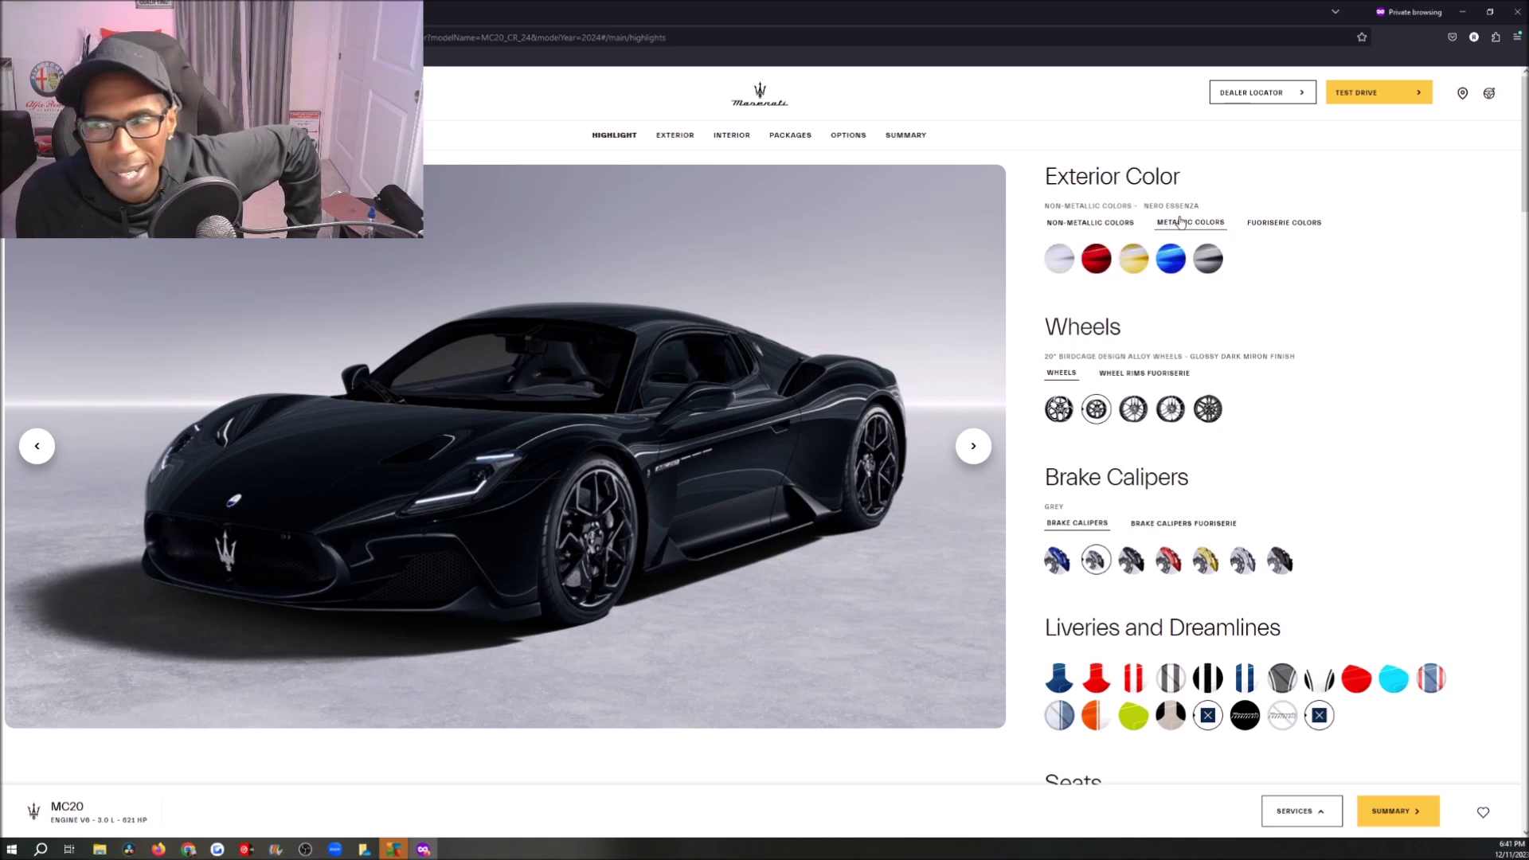
{"action": "left_click", "coordinate": [1280, 227]}
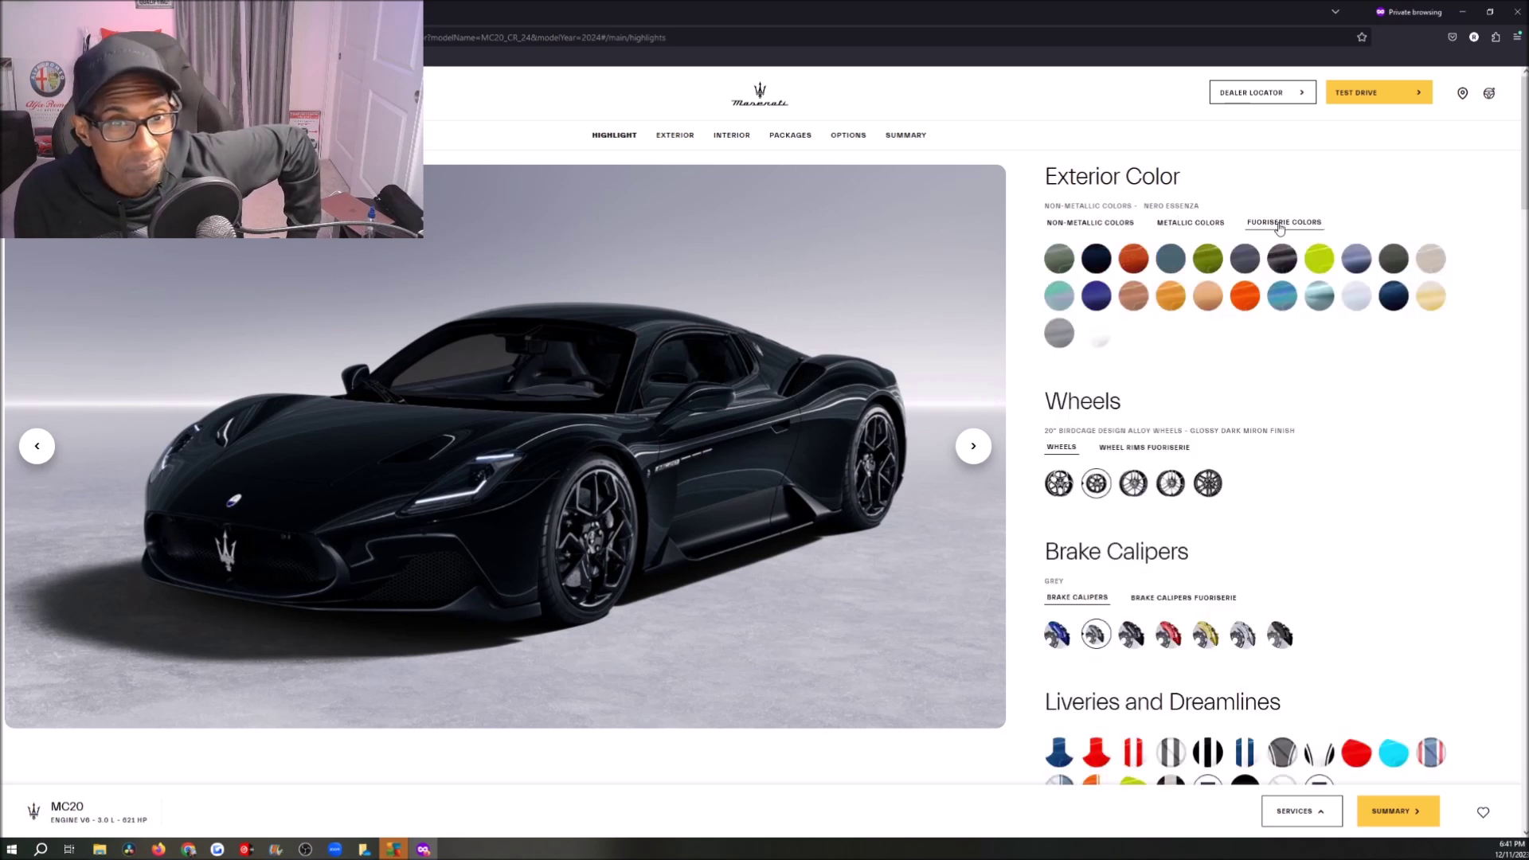
Preview Verde Royale, Blu Maserati, Orange Zest, Blu Denim, Urban Green and Blu Graphite Fuoriserie paints.
{"action": "left_click", "coordinate": [1063, 259]}
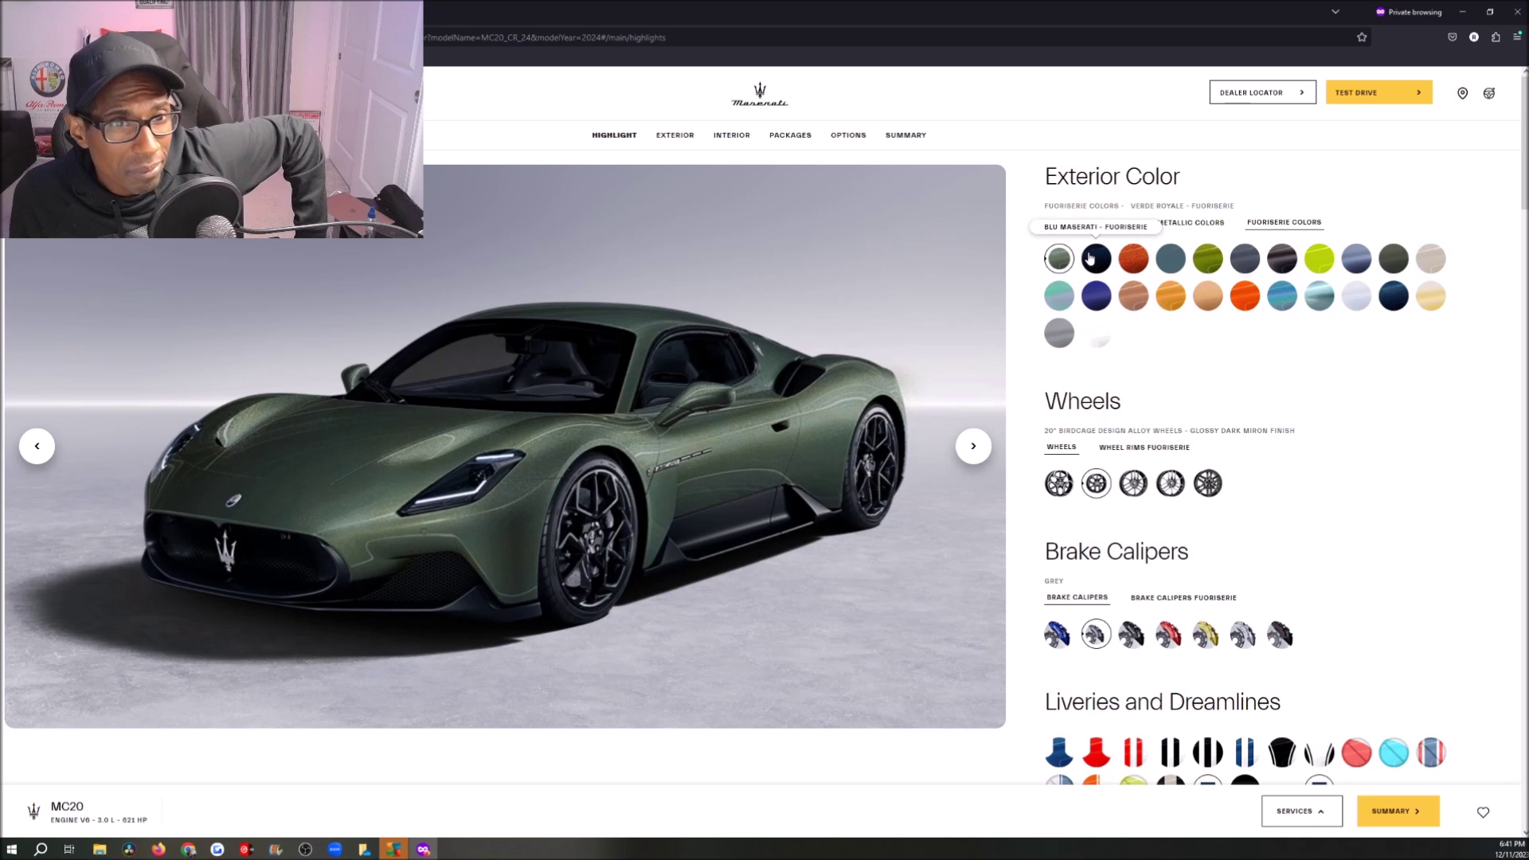
{"action": "left_click", "coordinate": [1092, 258]}
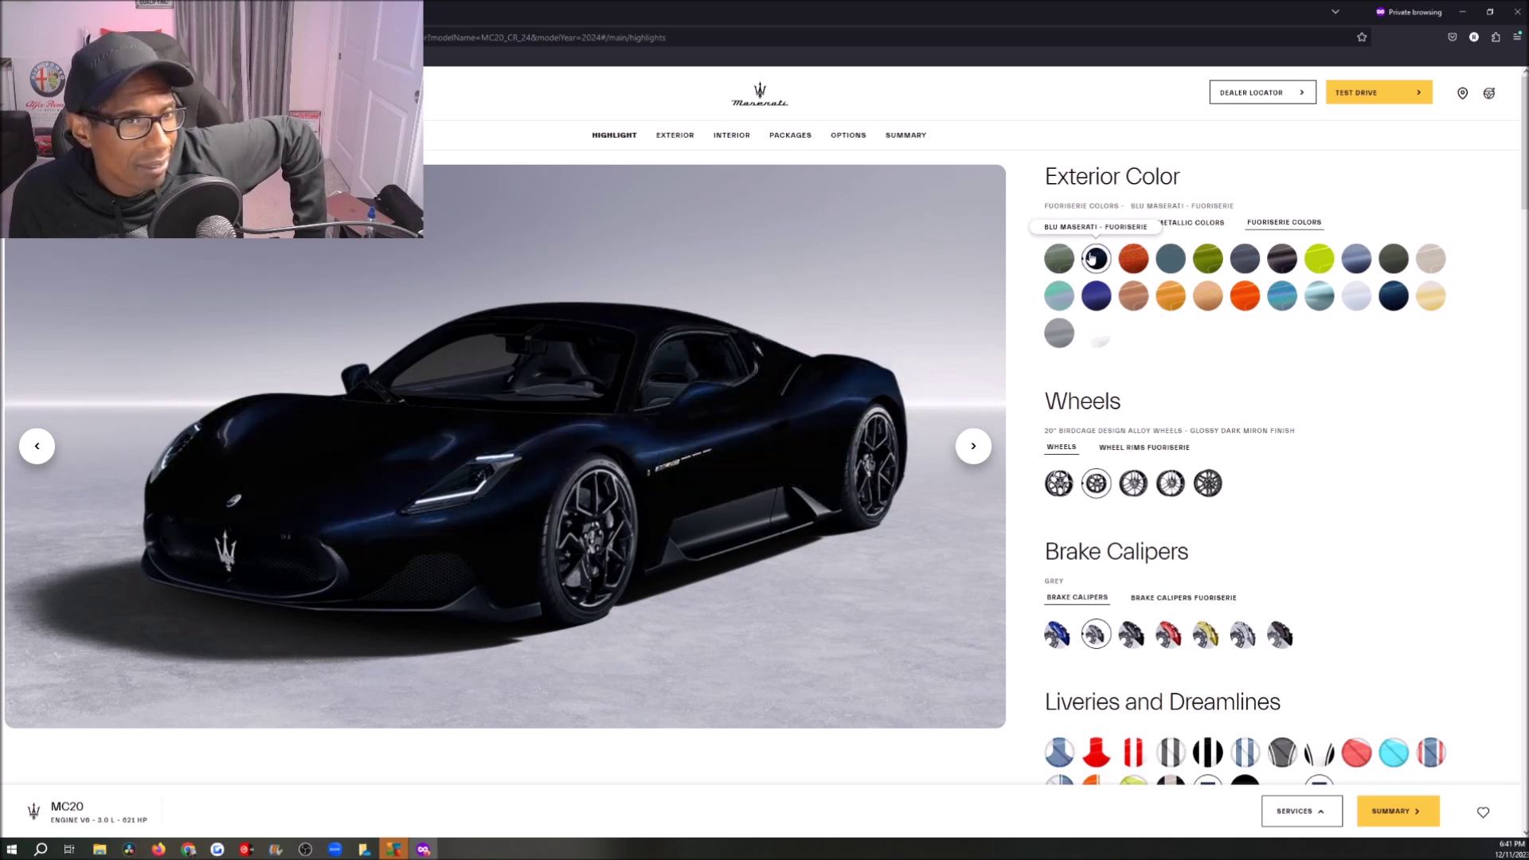
{"action": "left_click", "coordinate": [1130, 258]}
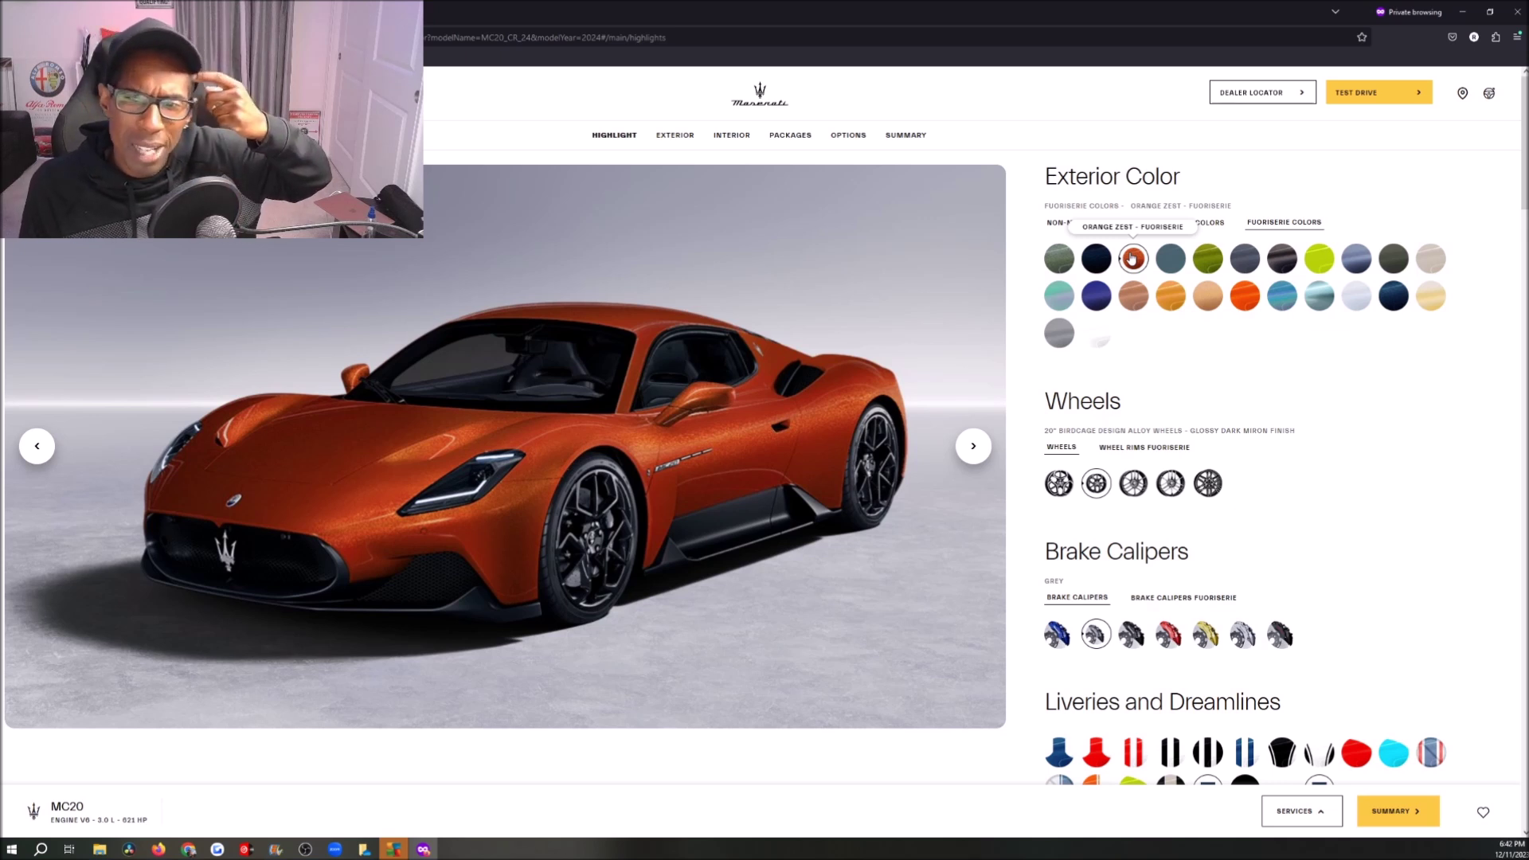
{"action": "left_click", "coordinate": [1171, 256]}
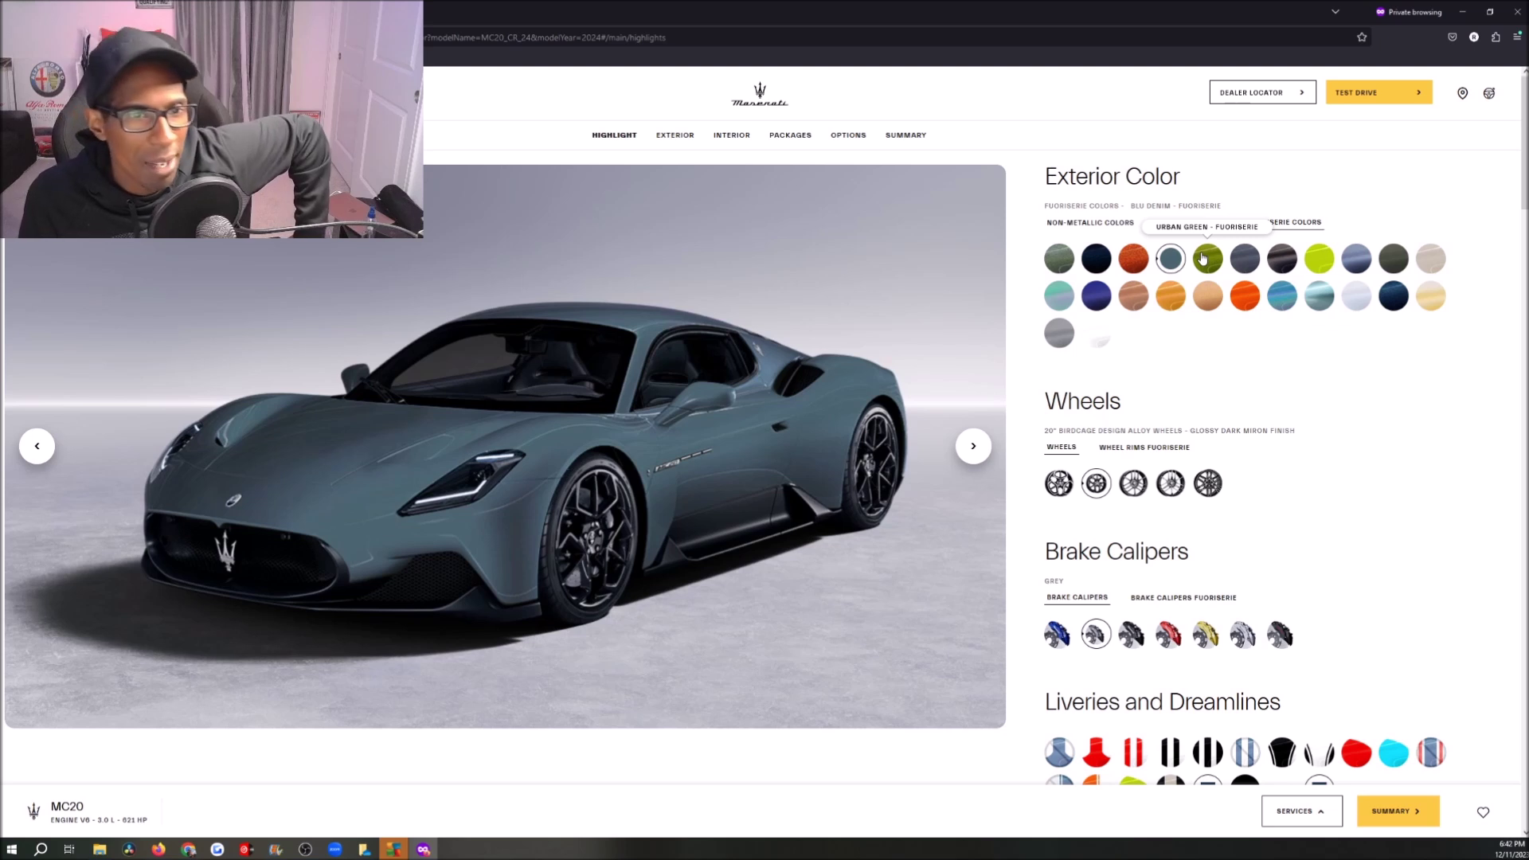
{"action": "left_click", "coordinate": [1202, 257]}
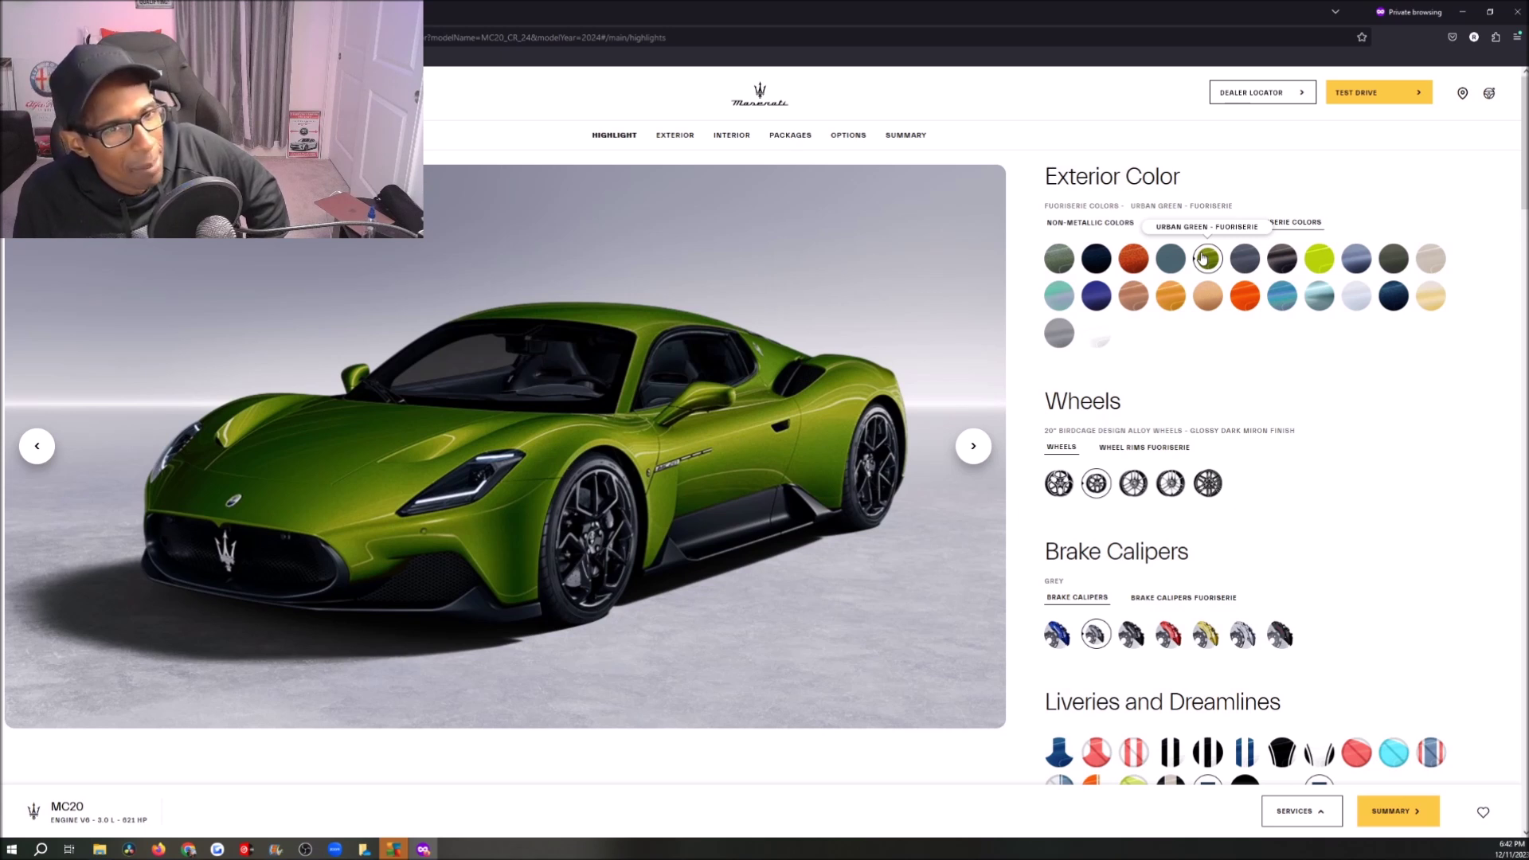
{"action": "left_click", "coordinate": [1245, 256]}
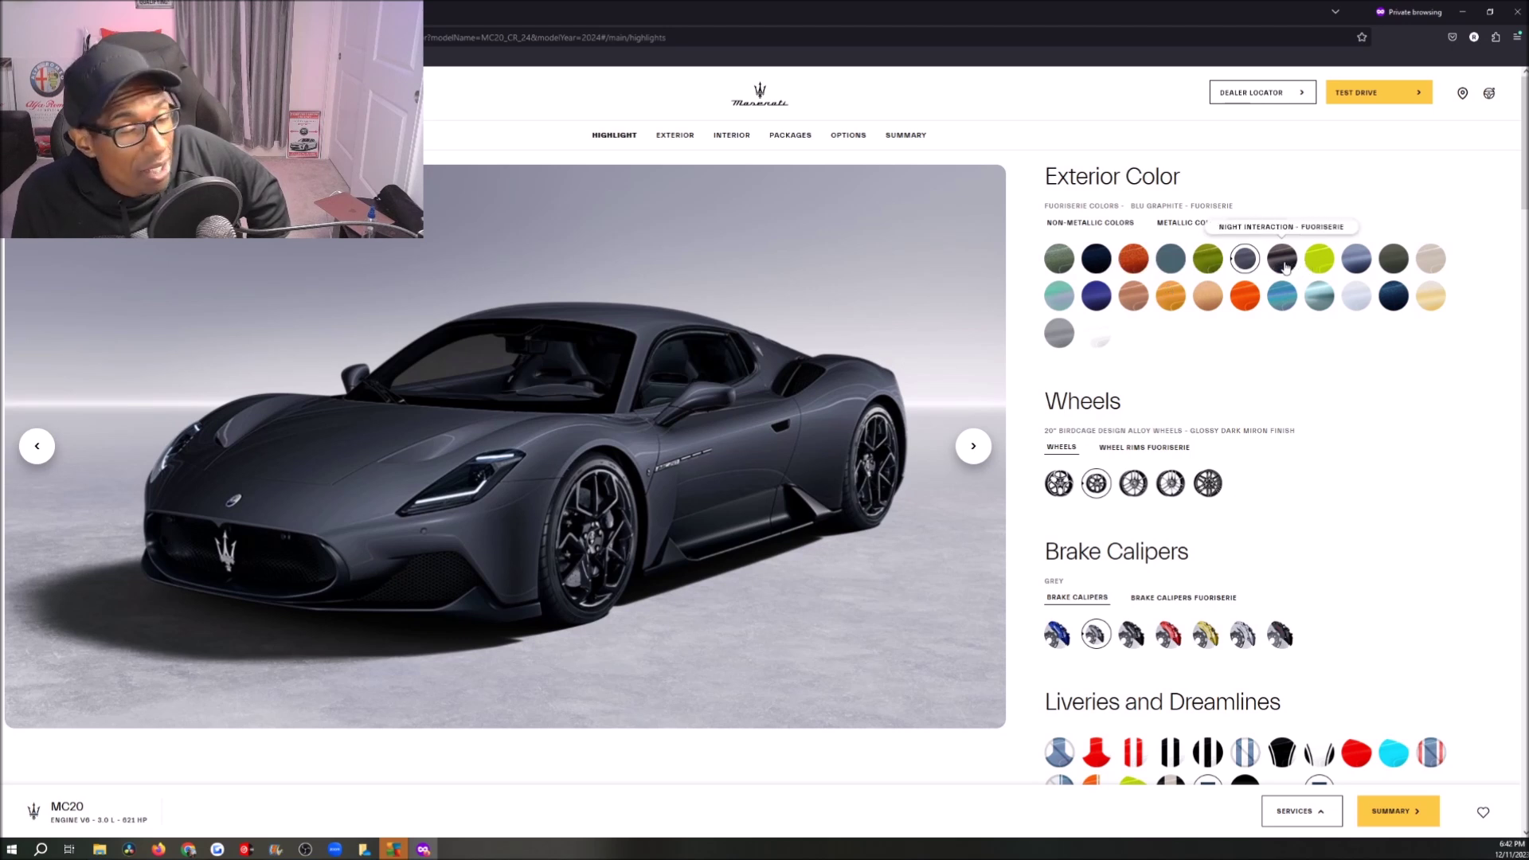
Preview Night Interaction, Hypergreen, Azzurro Astro, Military Teal and Bianco Alabastro, ending on Digital Mint Matte.
{"action": "left_click", "coordinate": [1284, 265]}
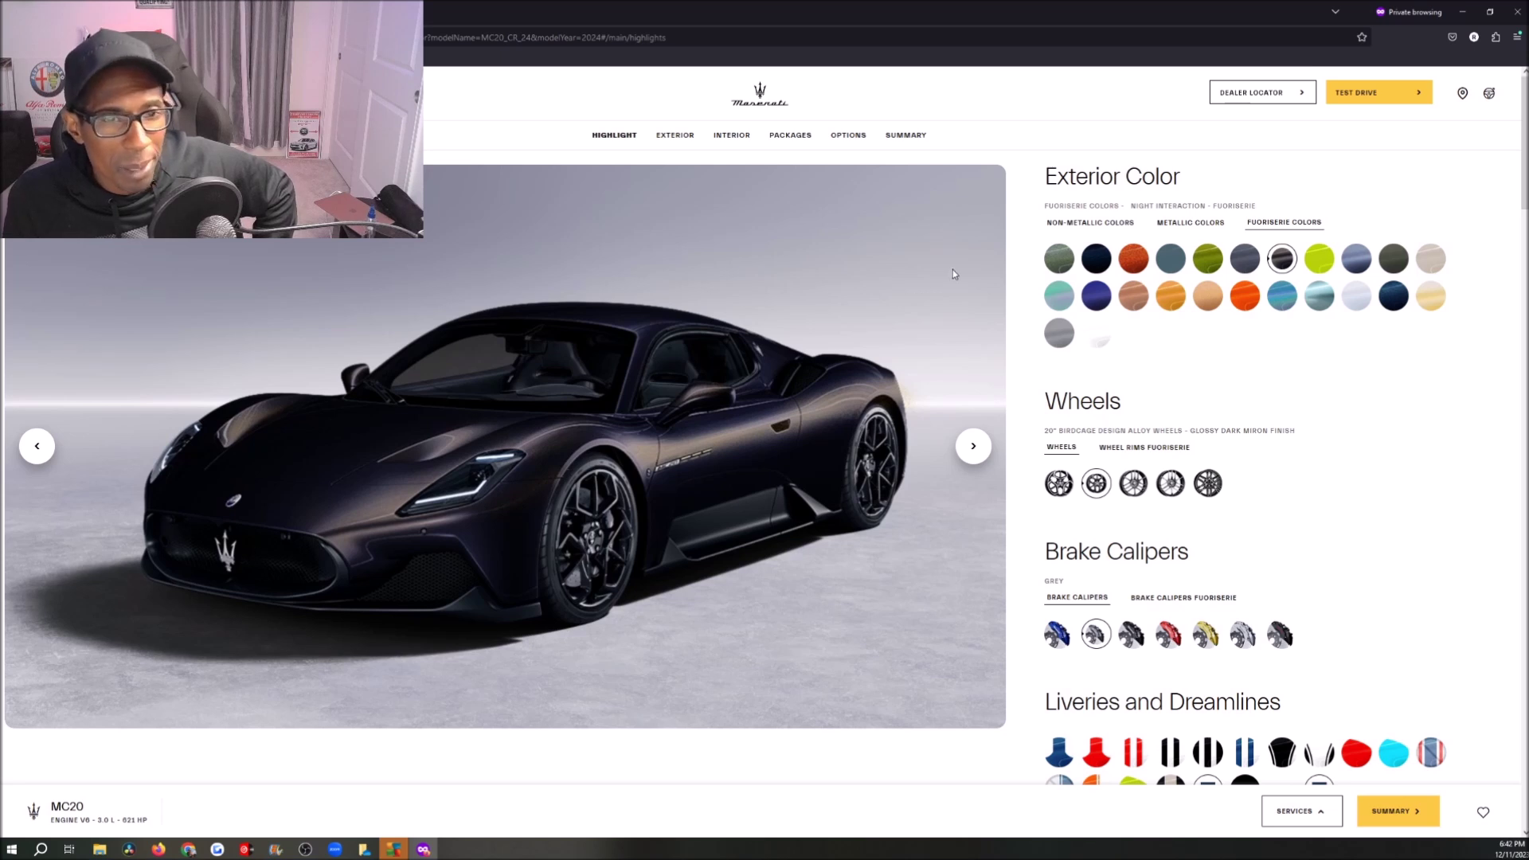
{"action": "left_click", "coordinate": [1321, 261]}
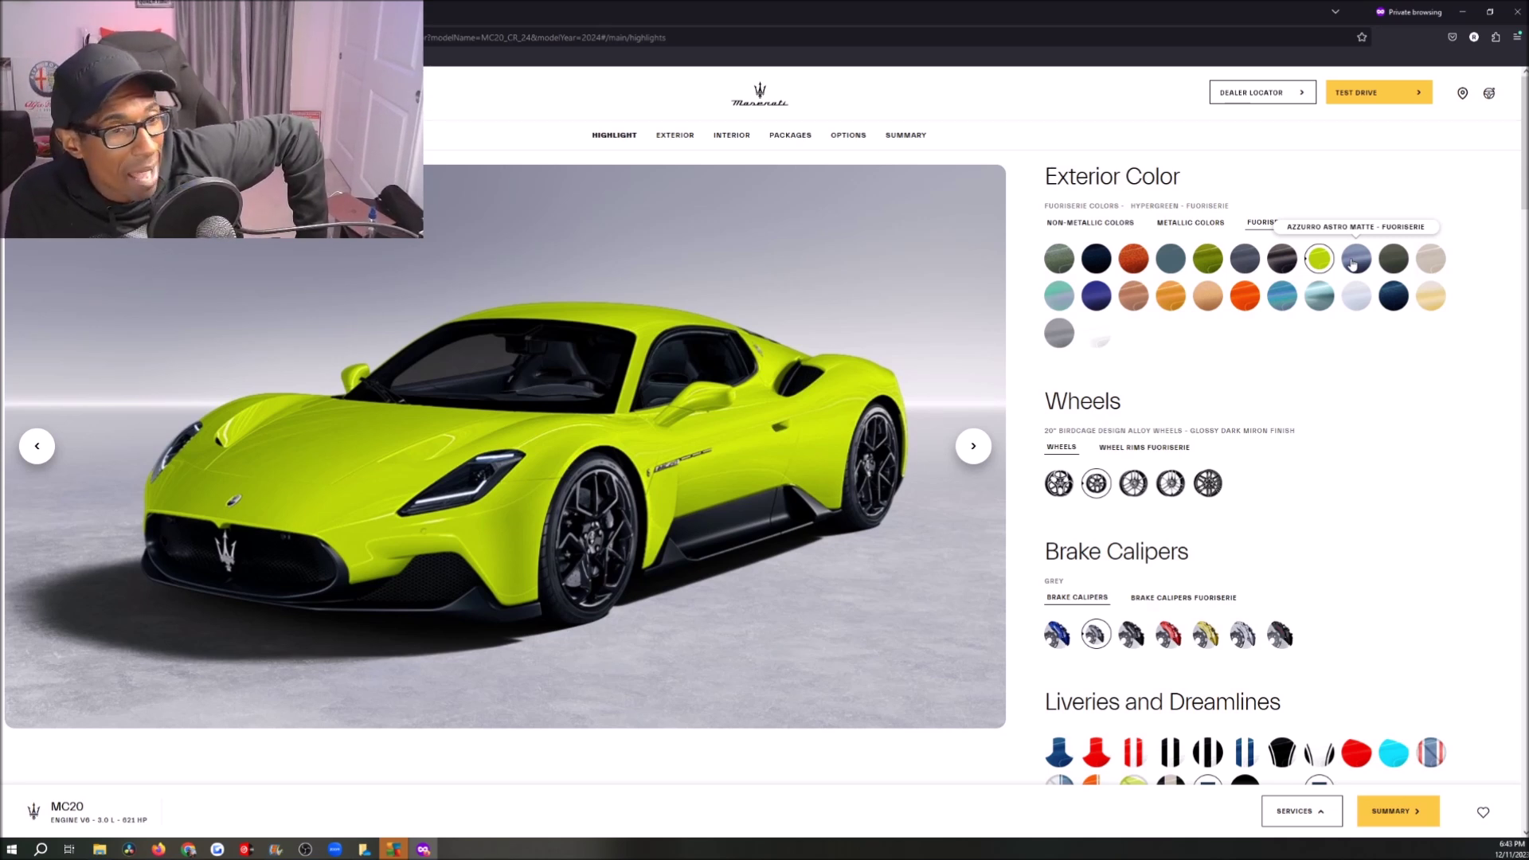
{"action": "left_click", "coordinate": [1354, 259]}
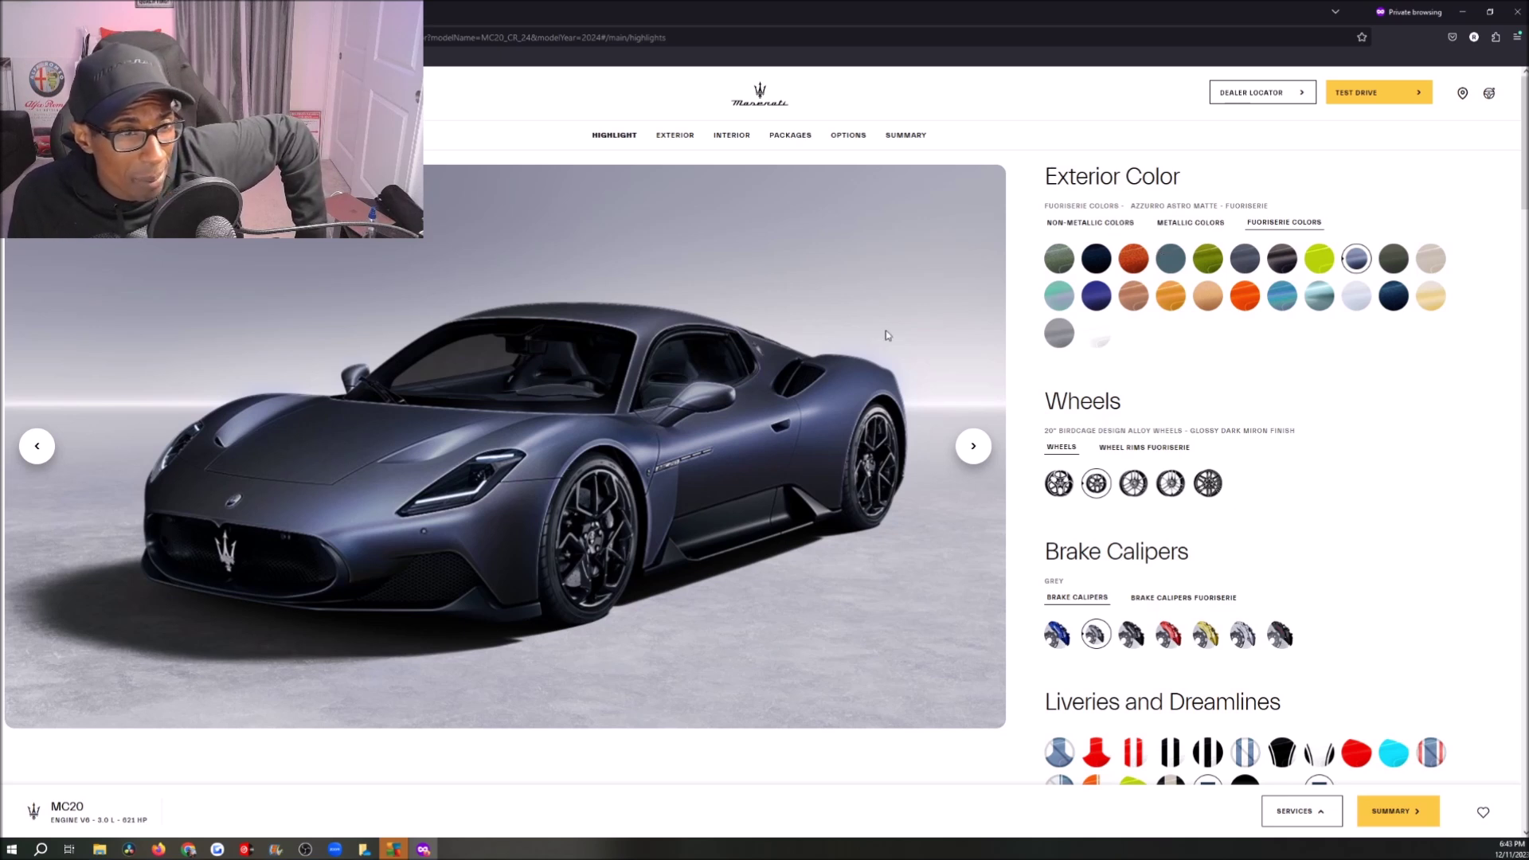
{"action": "left_click", "coordinate": [1393, 263]}
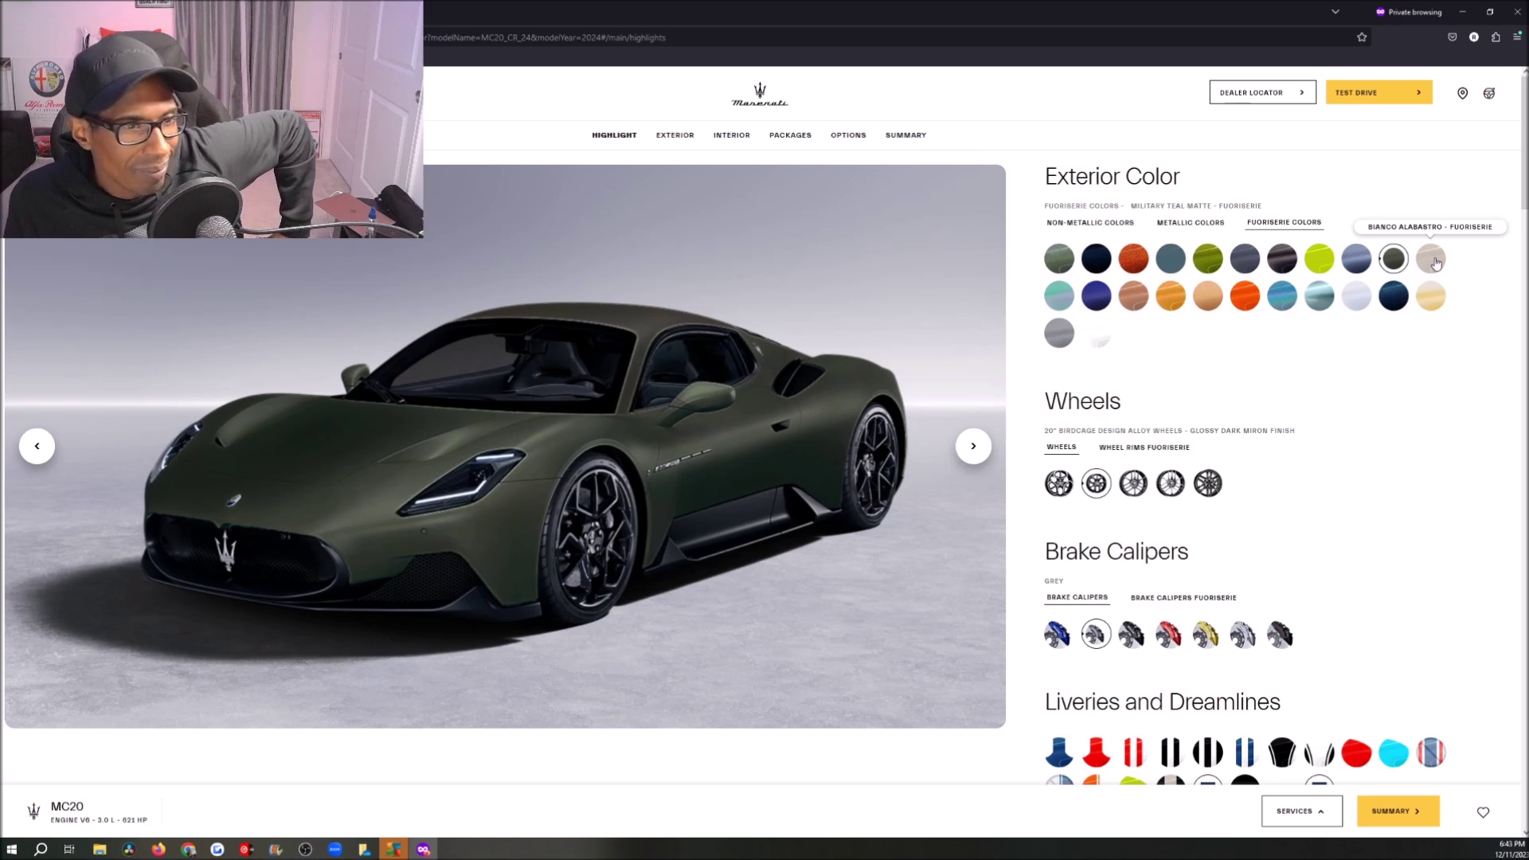
{"action": "left_click", "coordinate": [1432, 260]}
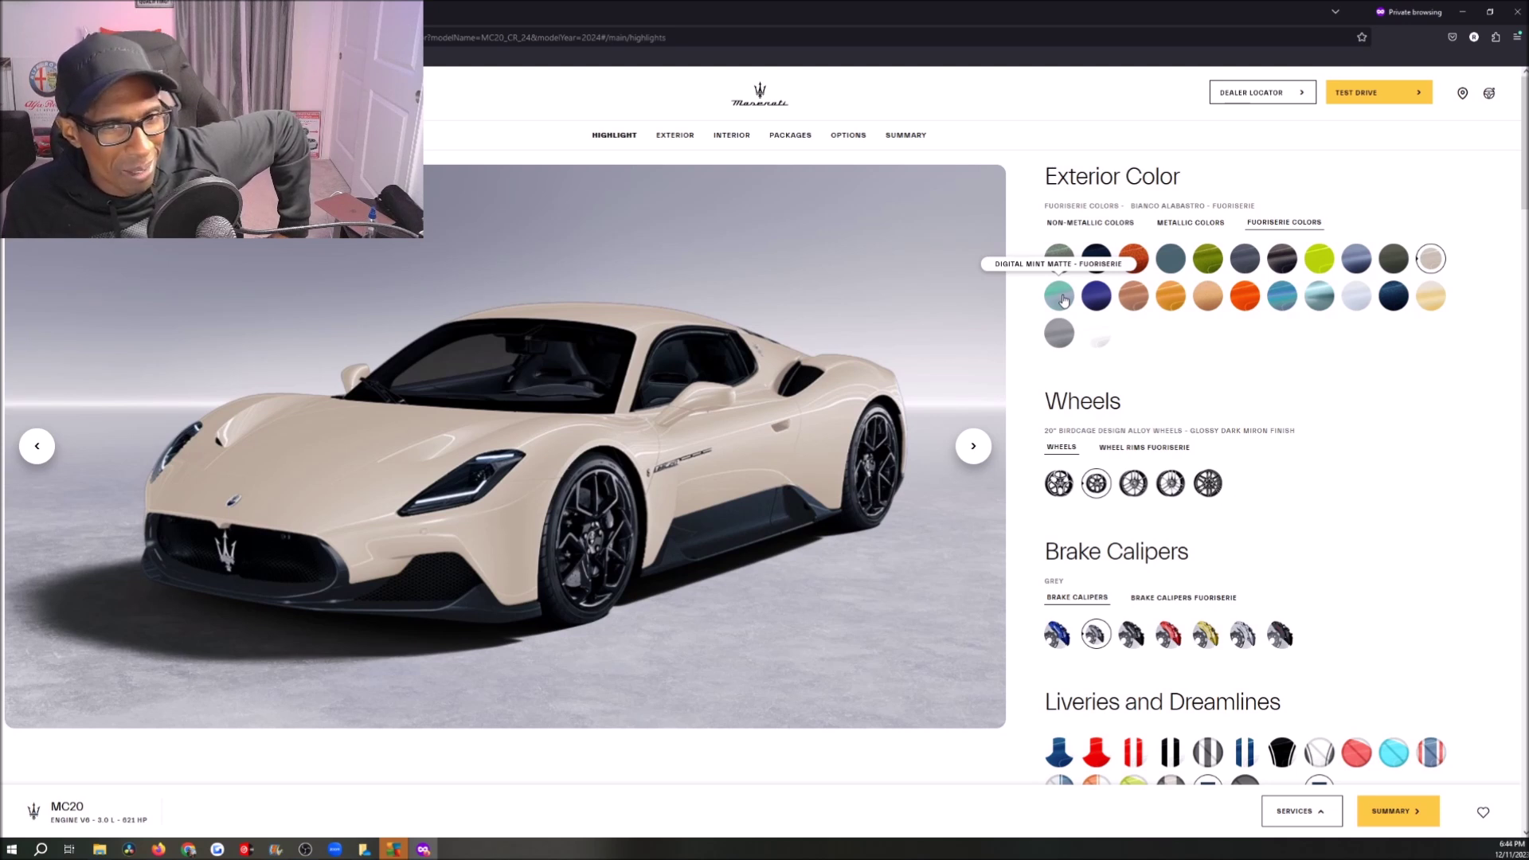
{"action": "left_click", "coordinate": [1065, 300]}
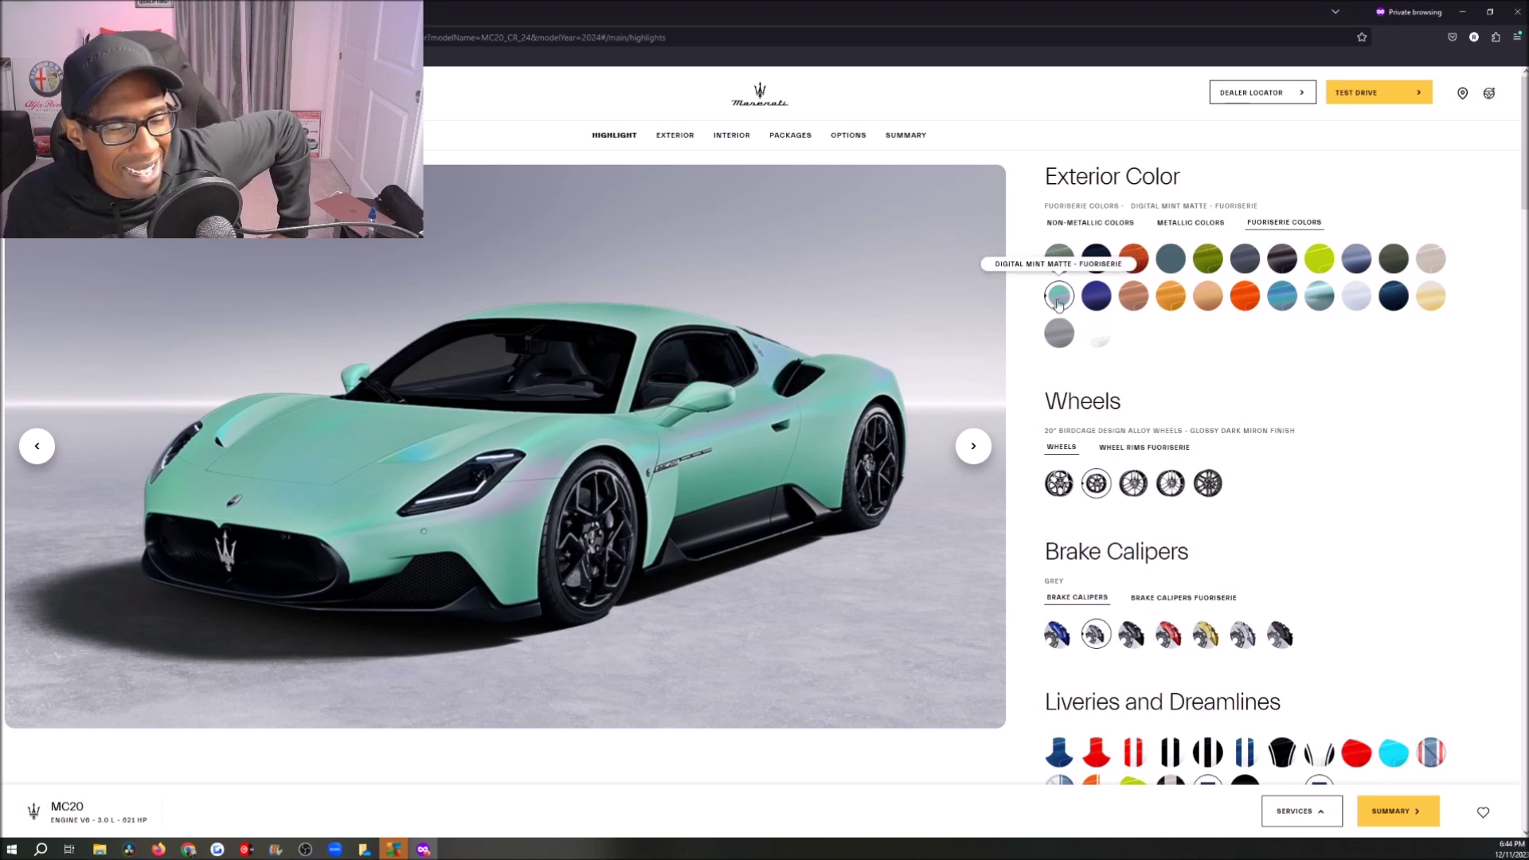
Preview Blu Corse Matte, Rose Gold, Vintage Ochre, Powder Nude, Orange Glow, Ai Aqua Rainbow, then Acquamarina.
{"action": "left_click", "coordinate": [1101, 299]}
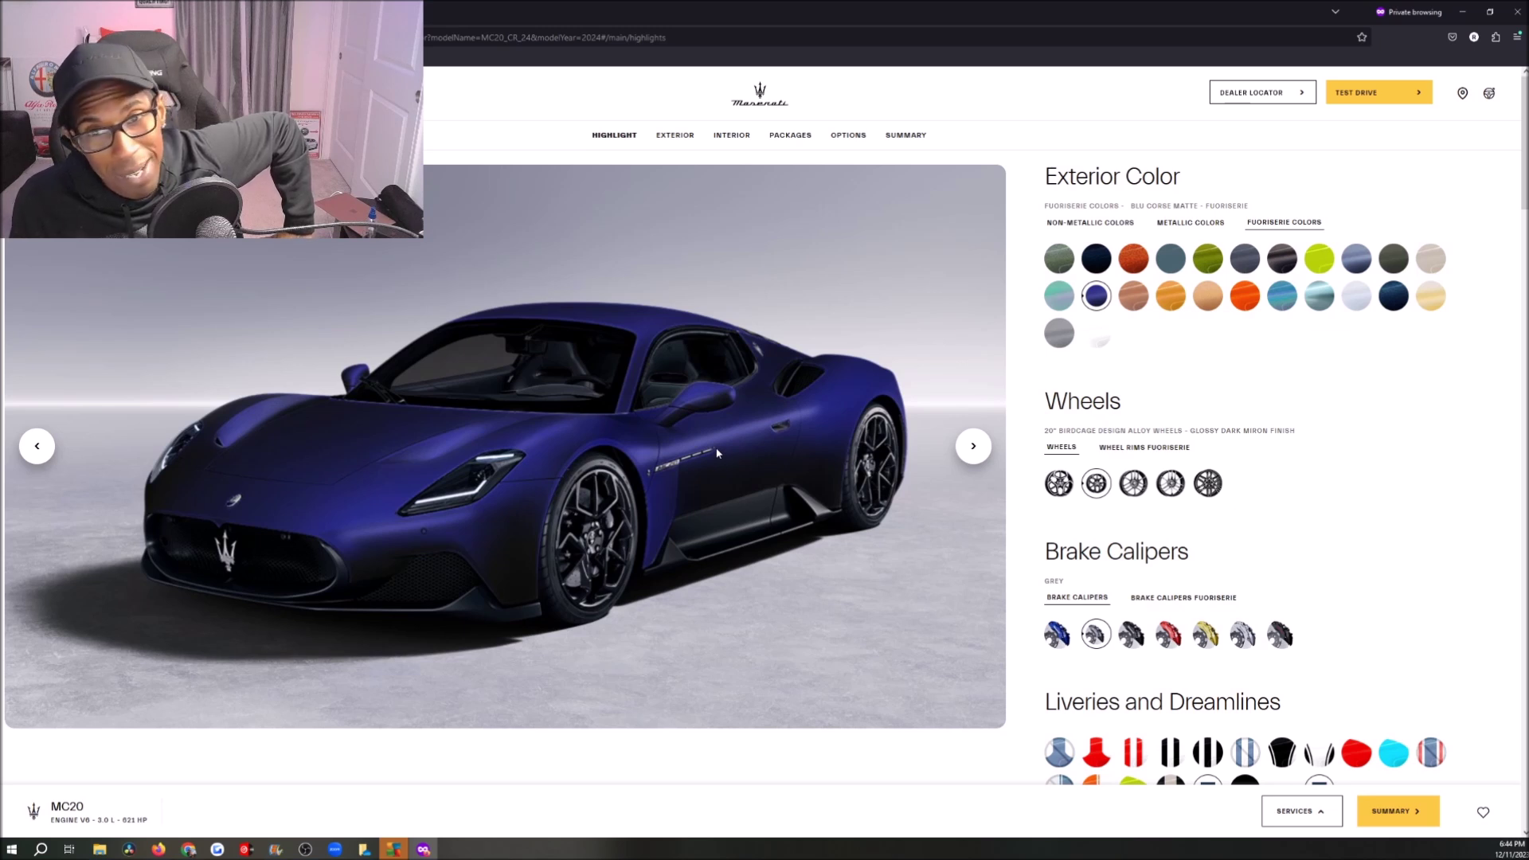
{"action": "left_click", "coordinate": [1139, 298]}
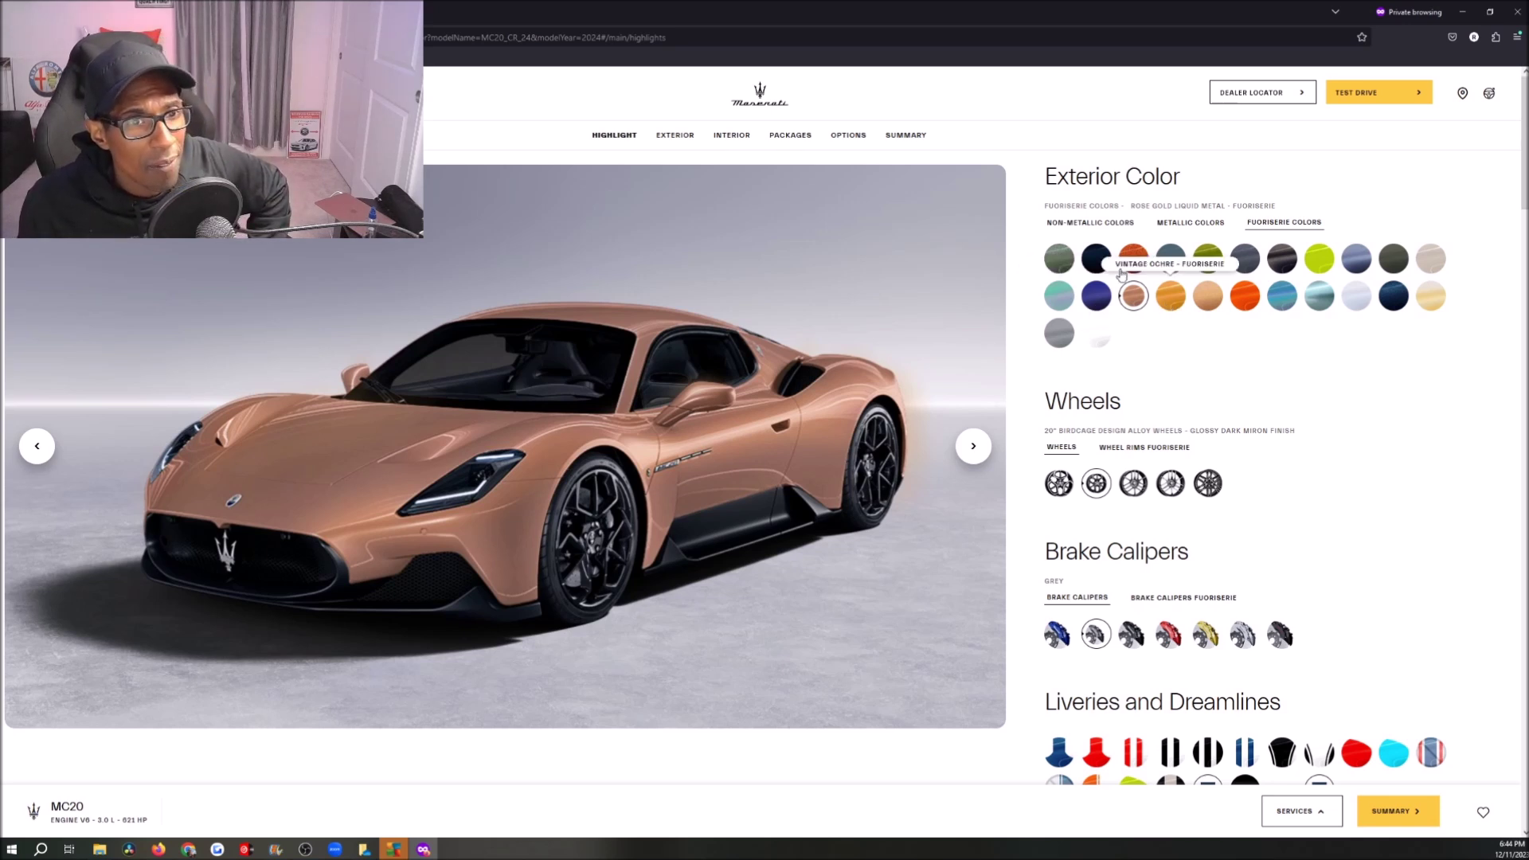
{"action": "left_click", "coordinate": [1166, 307]}
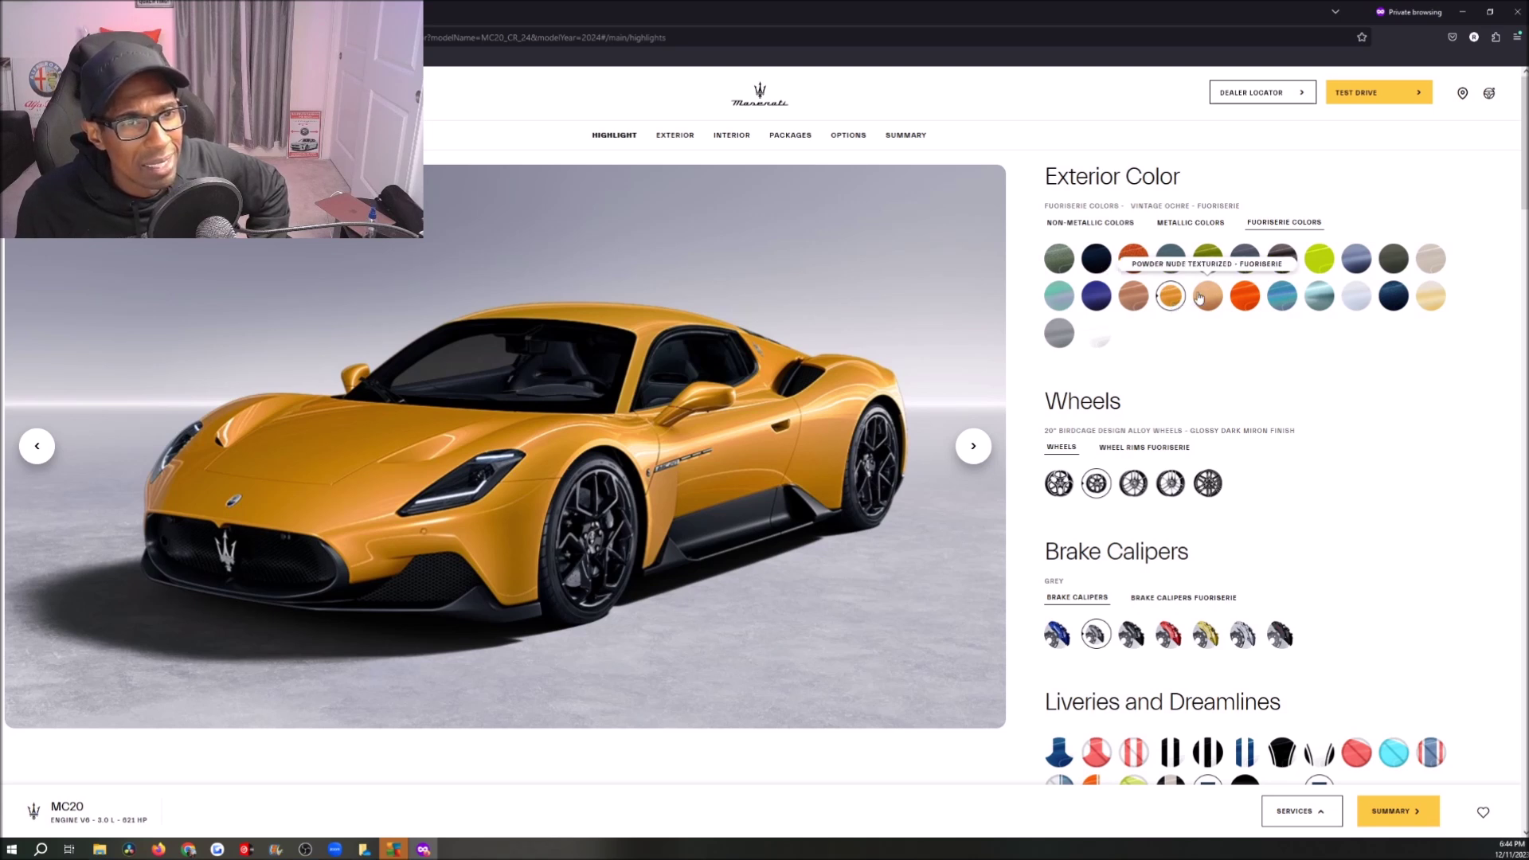
{"action": "left_click", "coordinate": [1200, 296]}
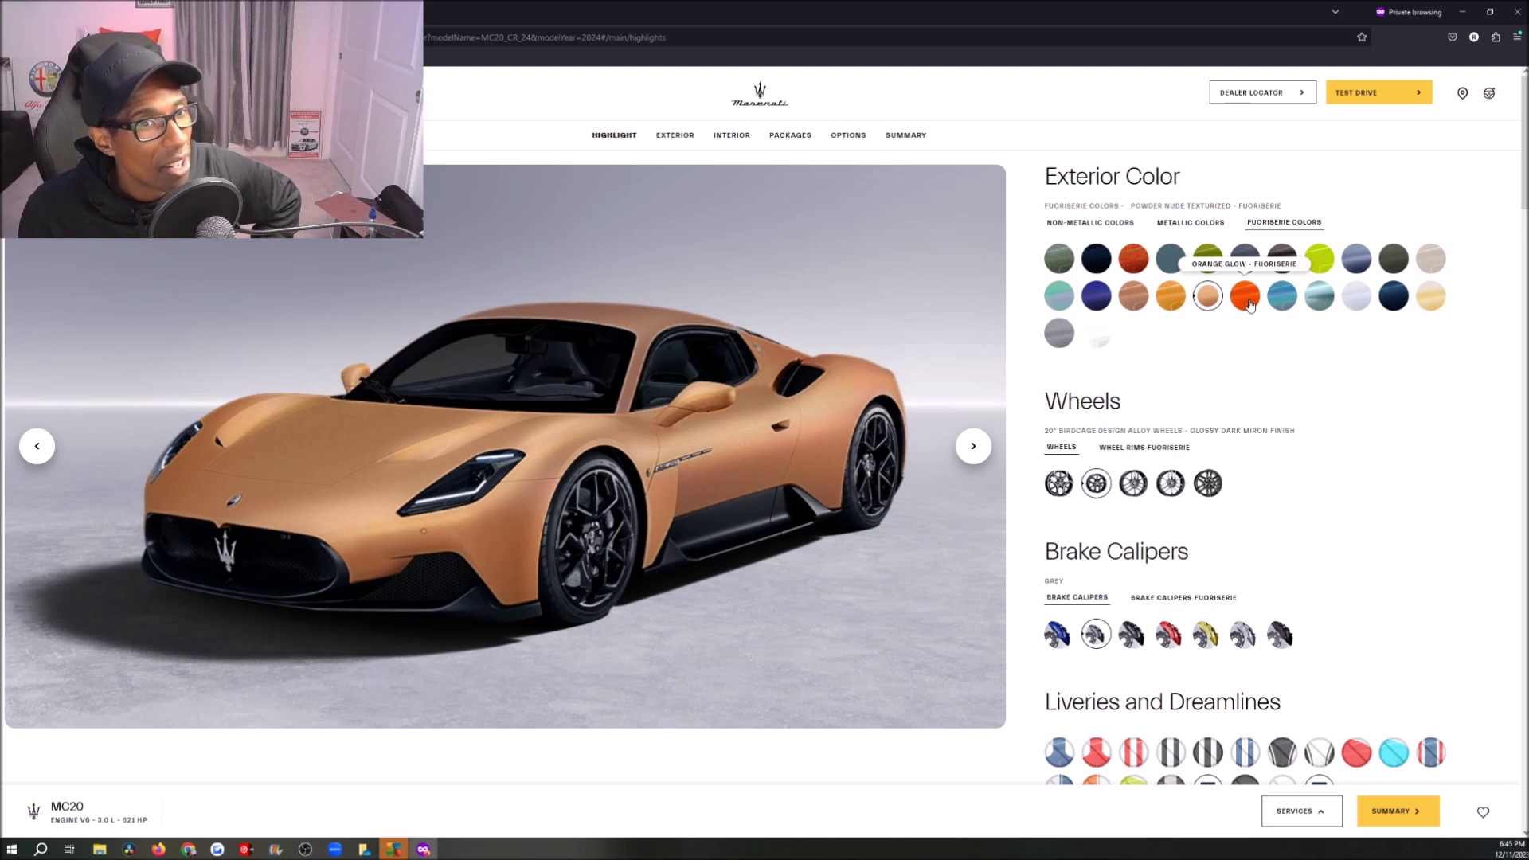
{"action": "left_click", "coordinate": [1247, 301]}
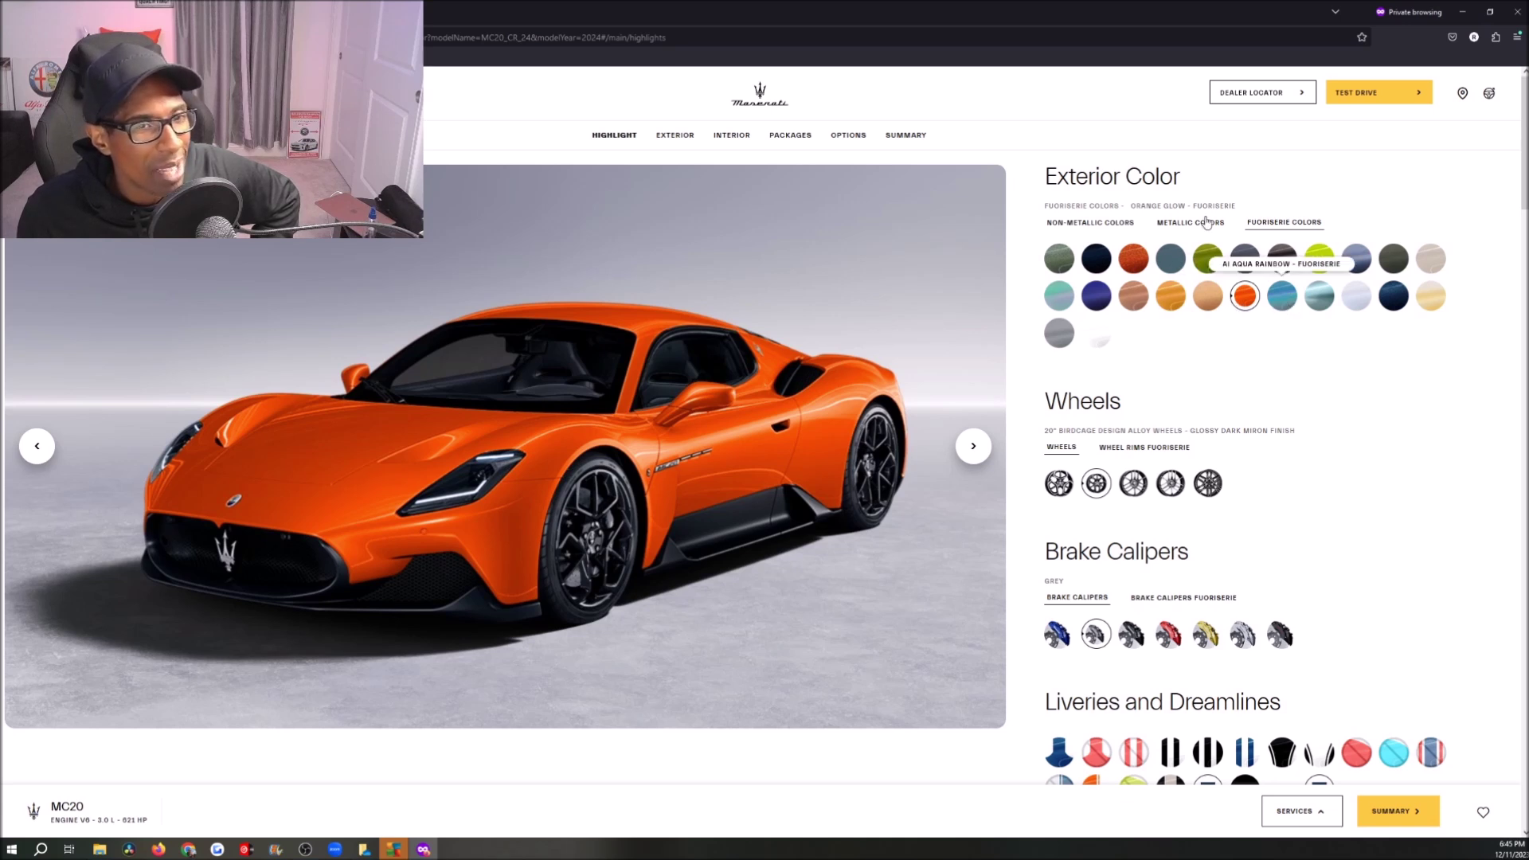
{"action": "left_click", "coordinate": [1279, 298]}
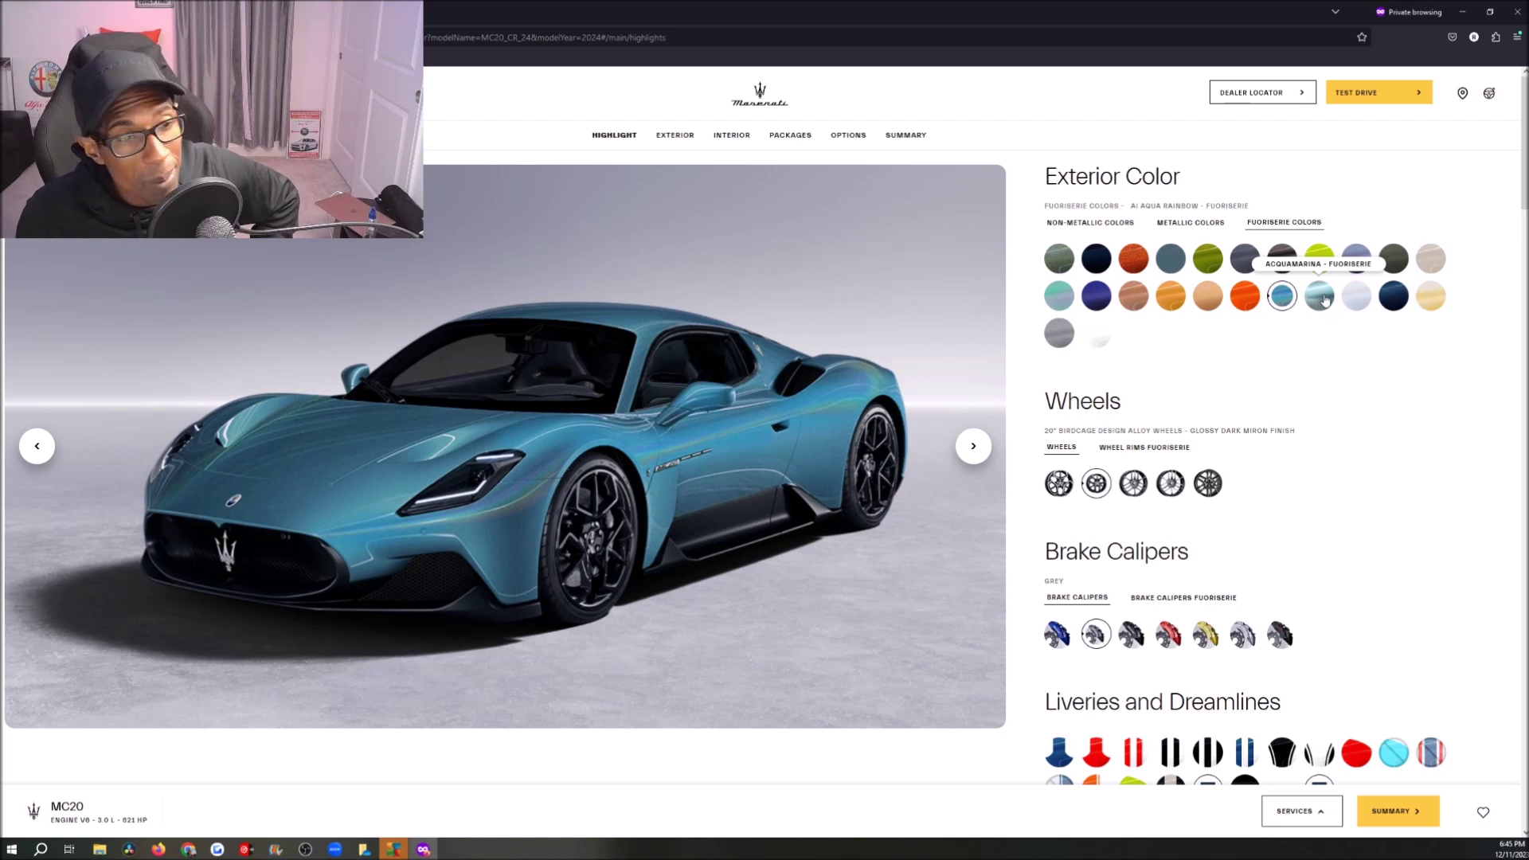
{"action": "left_click", "coordinate": [1324, 299]}
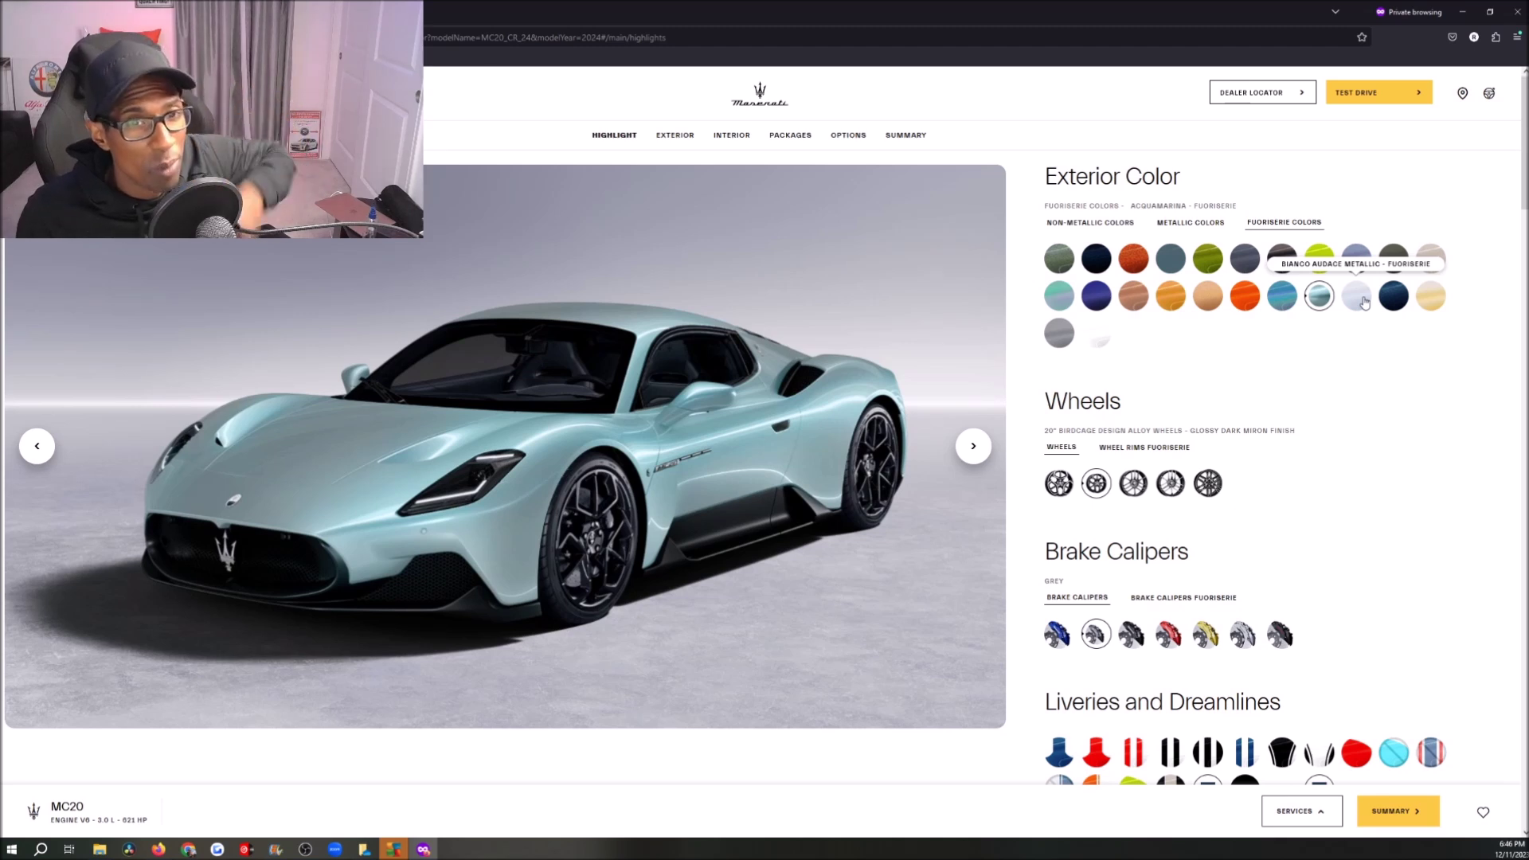
Preview Bianco Audace, Blu Victory, Giallo Genio Matte and Liquid Metal Matte, settling on Bianco Pastello.
{"action": "left_click", "coordinate": [1364, 302]}
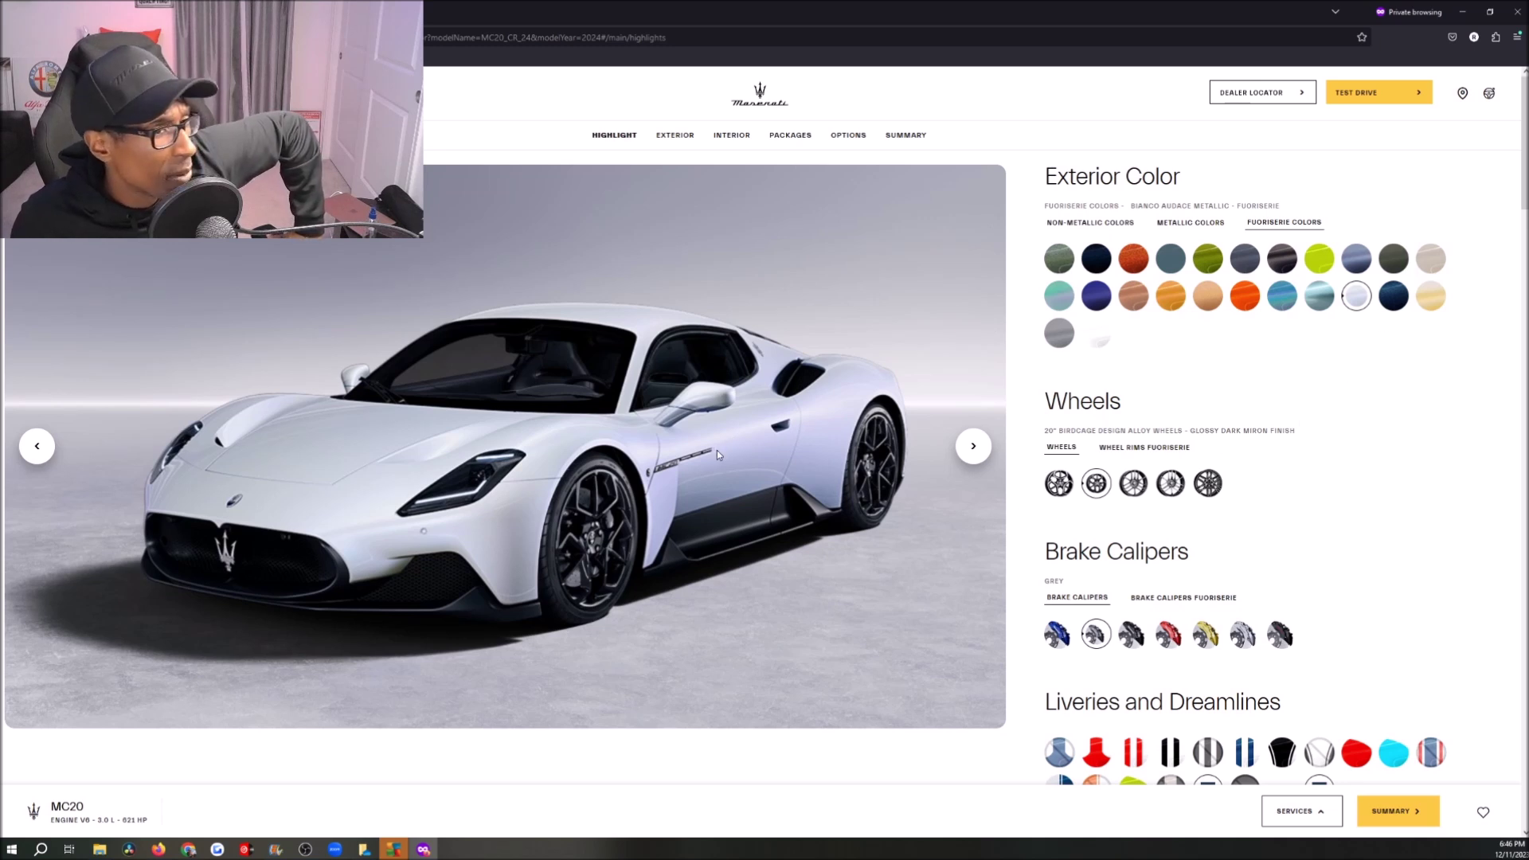
{"action": "left_click", "coordinate": [1392, 298]}
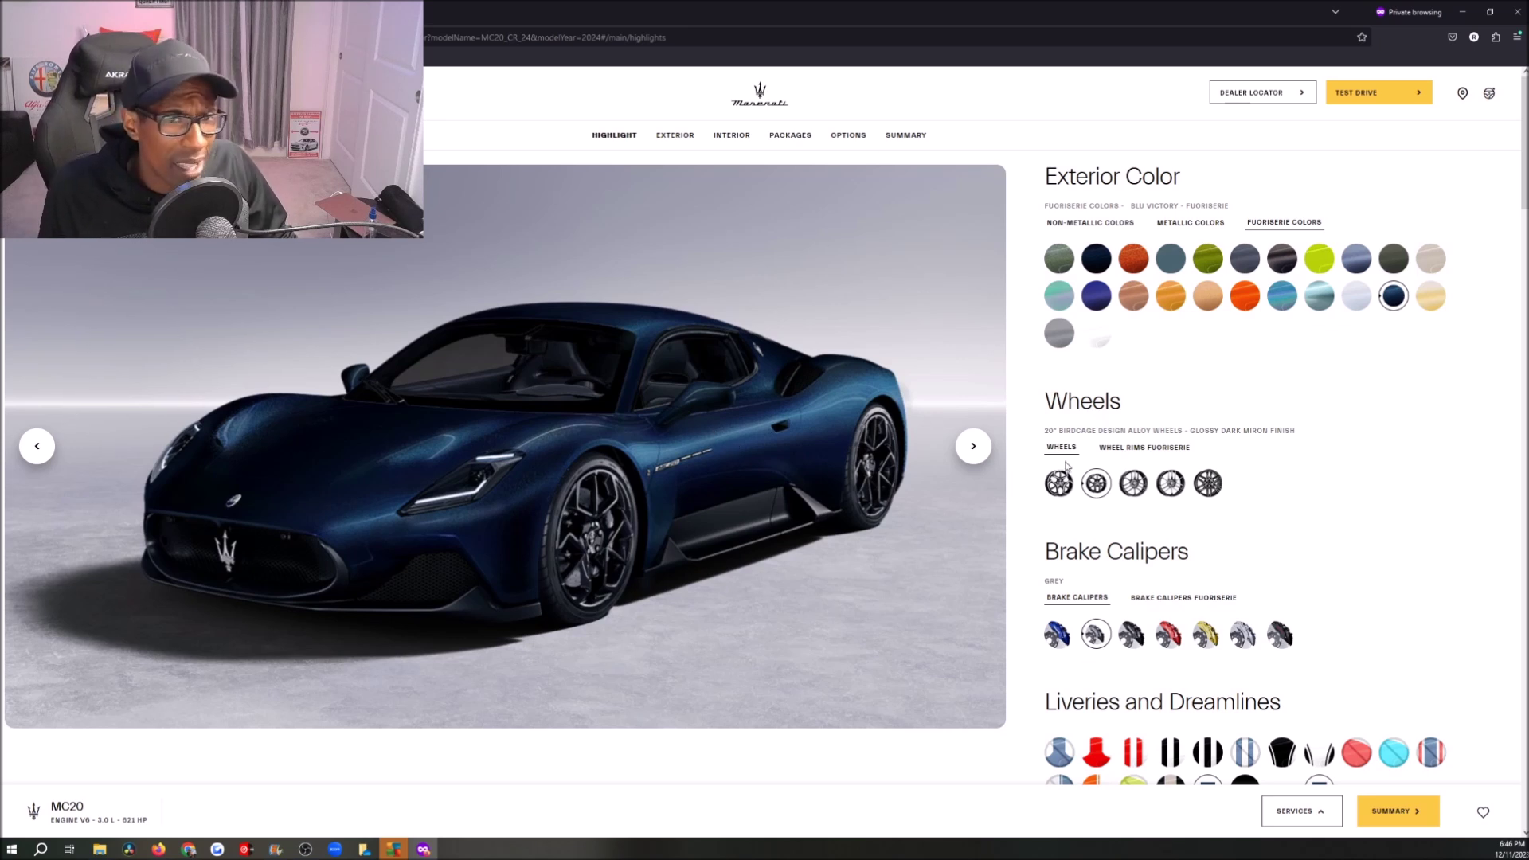
{"action": "left_click", "coordinate": [1431, 296]}
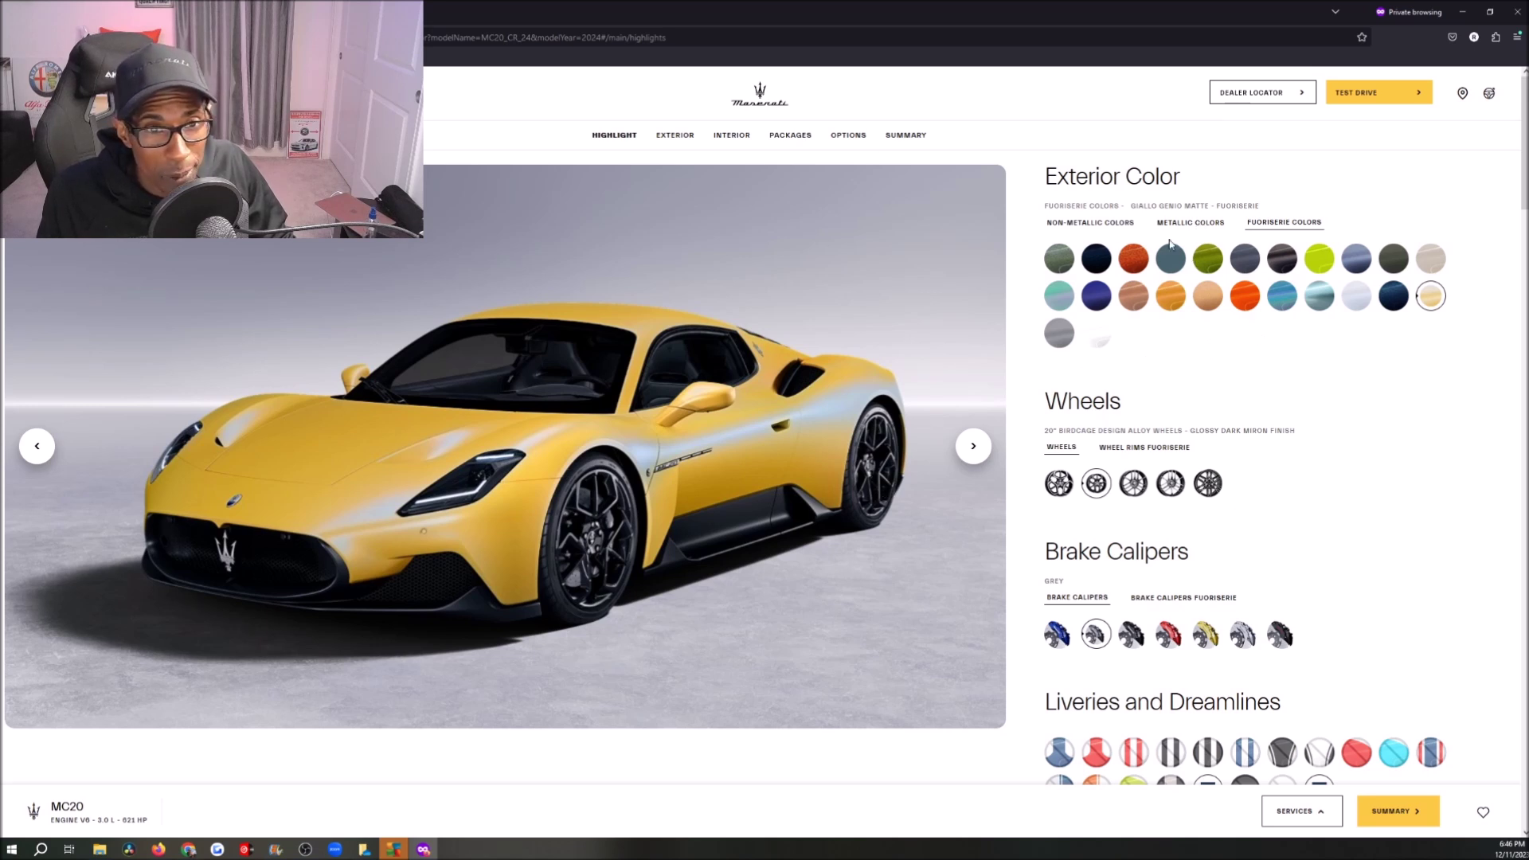
{"action": "left_click", "coordinate": [1060, 335]}
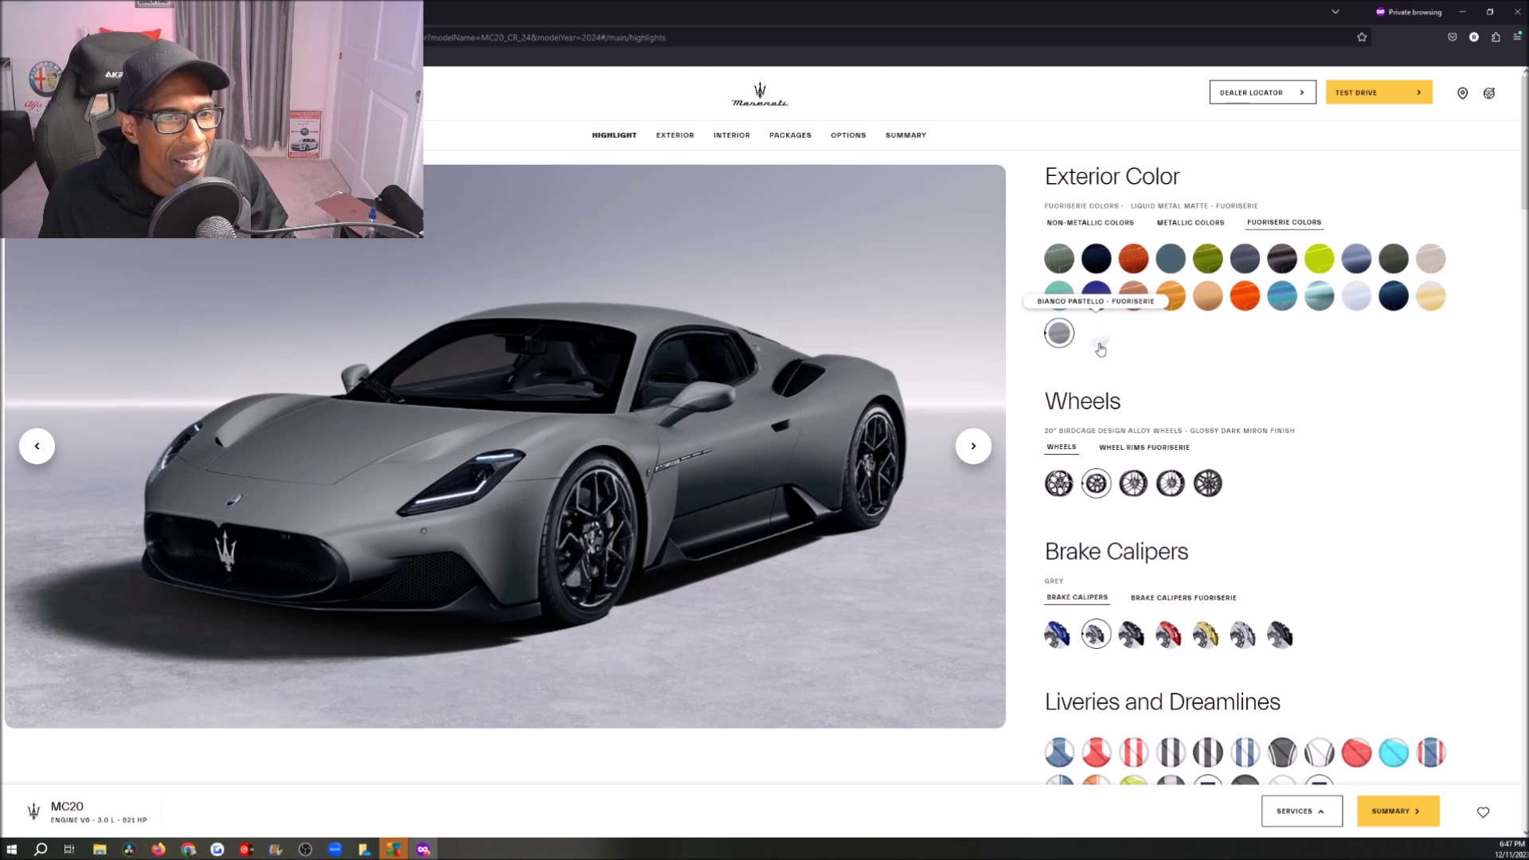
{"action": "left_click", "coordinate": [1098, 346]}
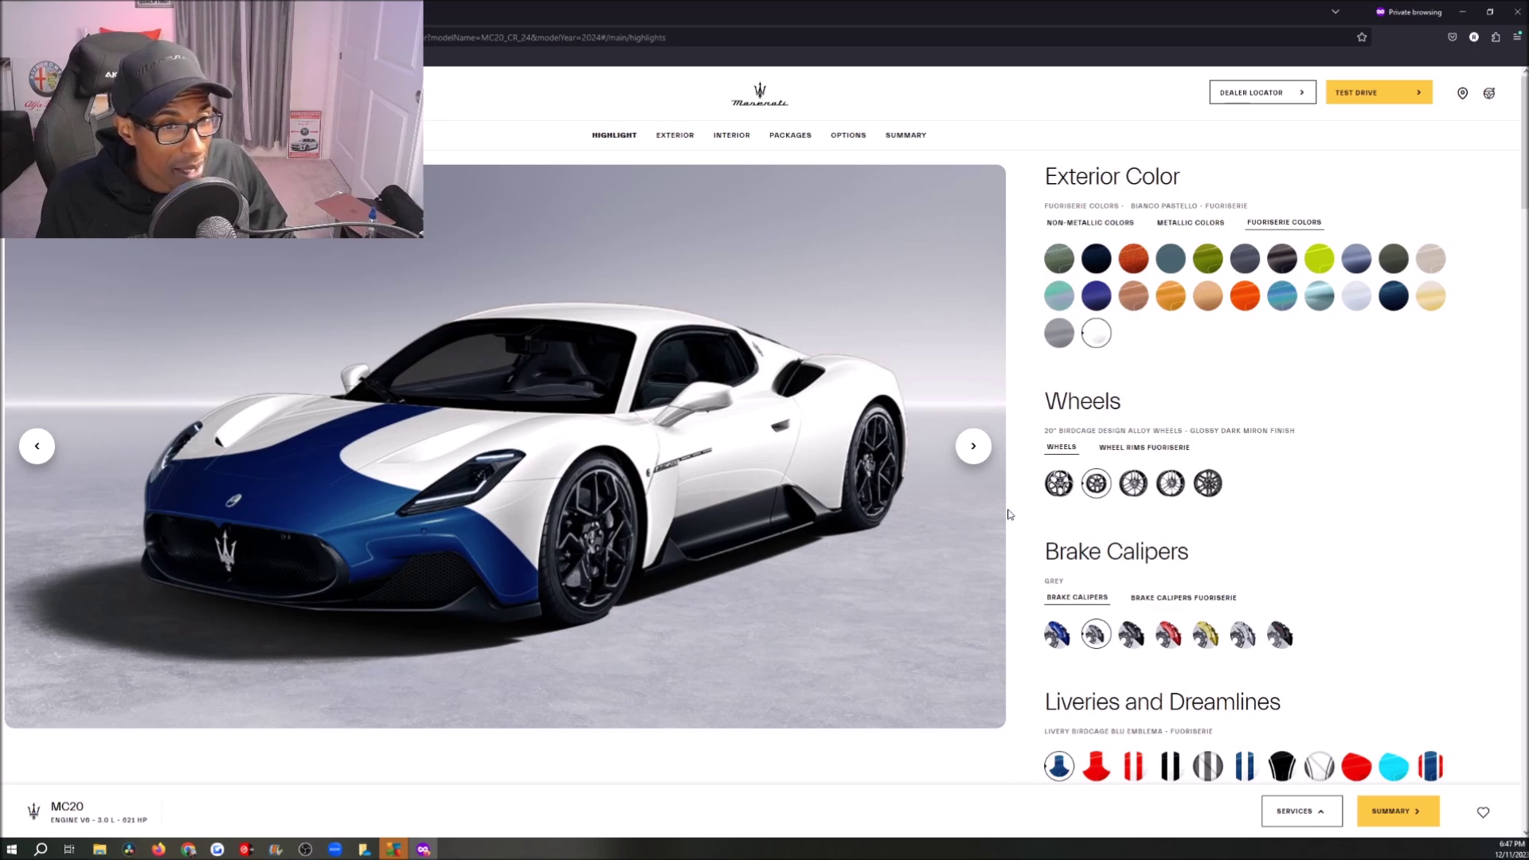
View the white MC20 from rear and side, then repaint it Liquid Metal Matte grey.
{"action": "left_click", "coordinate": [973, 446]}
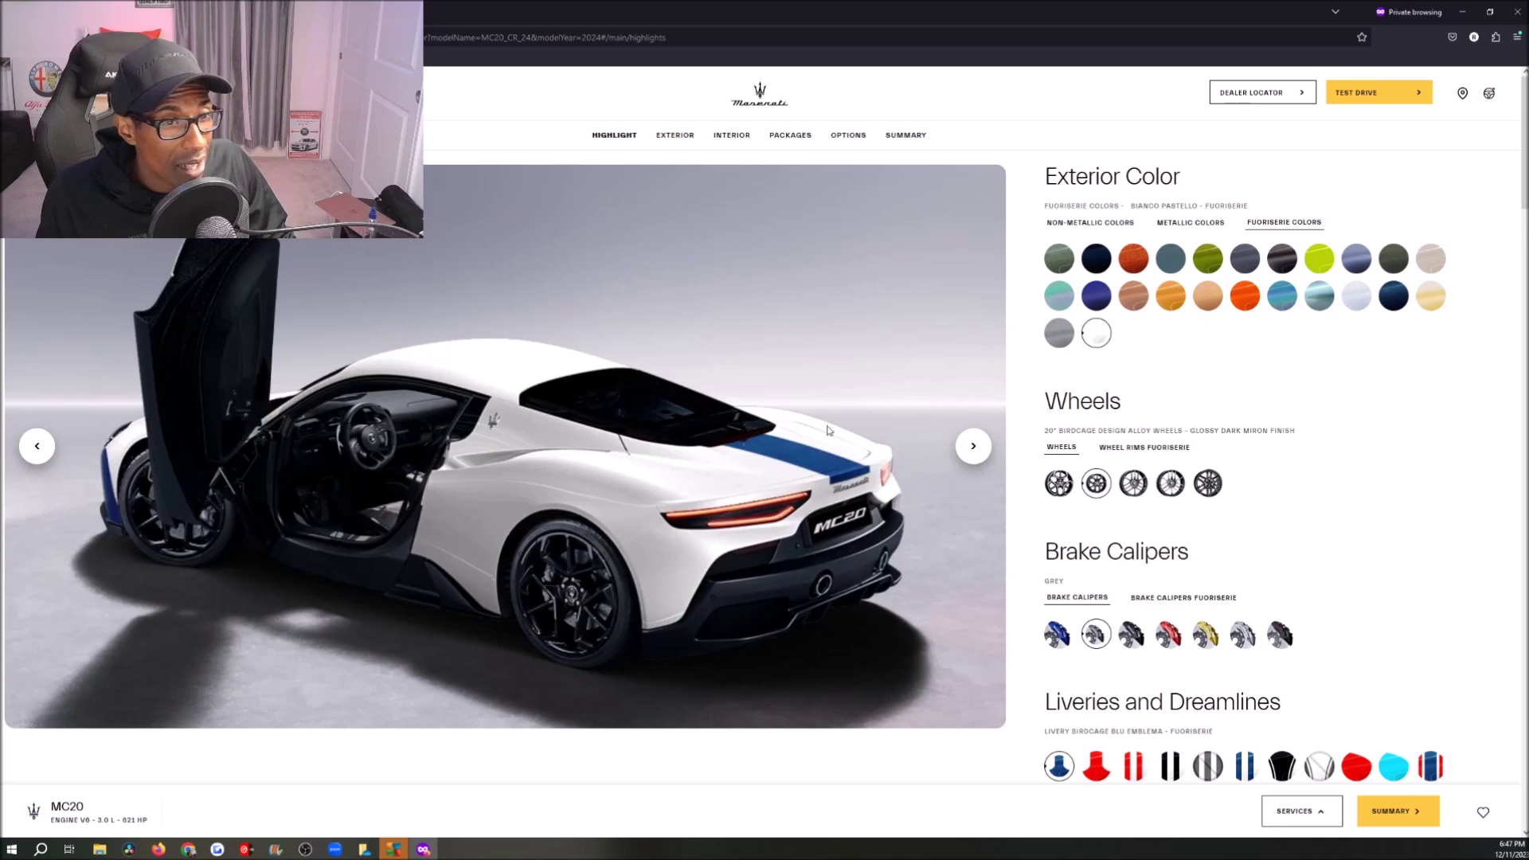
{"action": "left_click", "coordinate": [973, 448]}
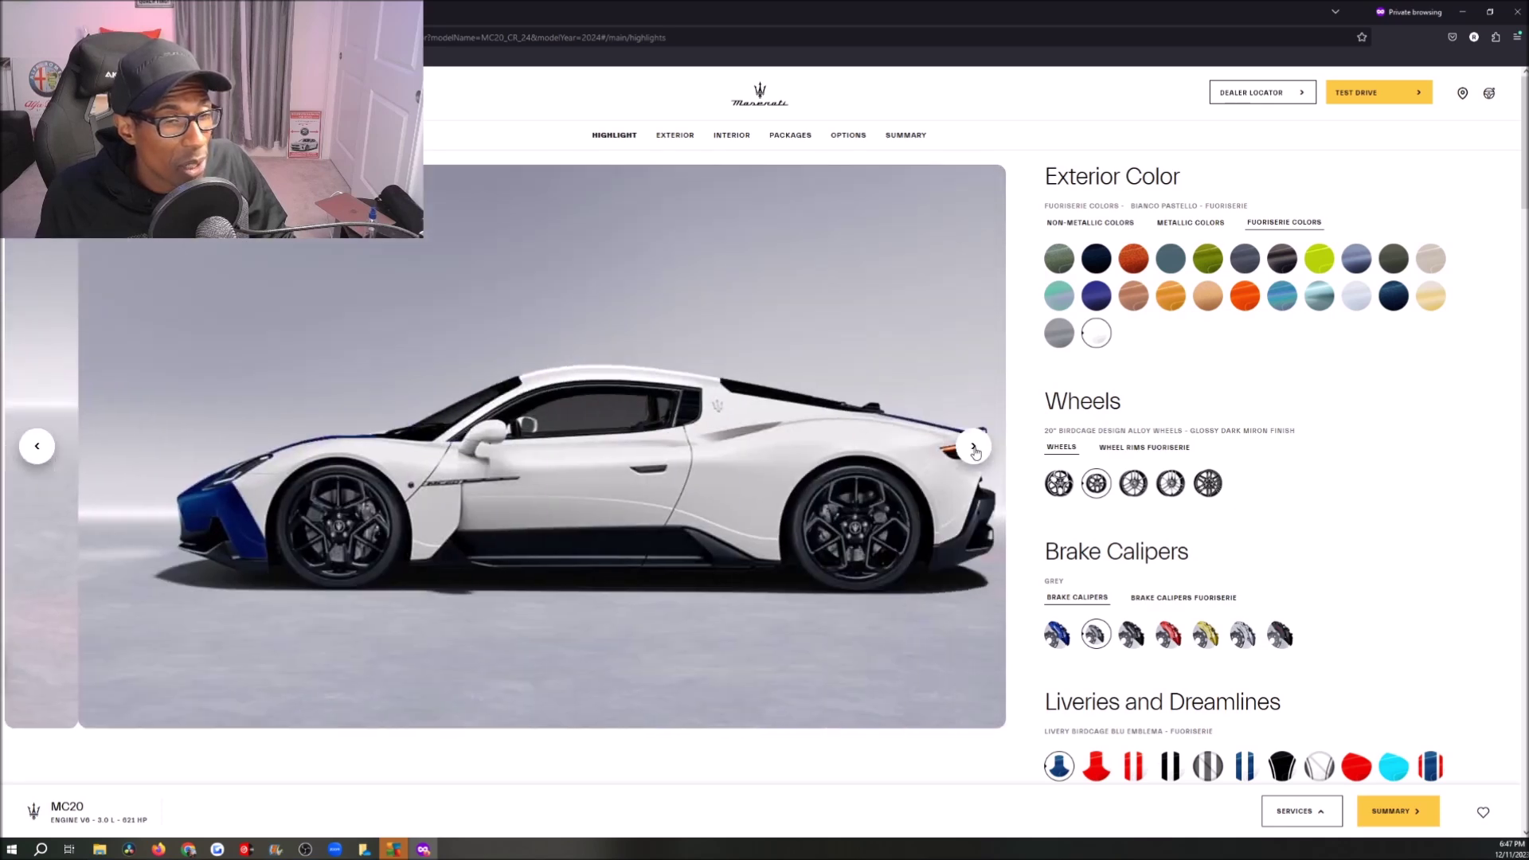
{"action": "left_click", "coordinate": [48, 452]}
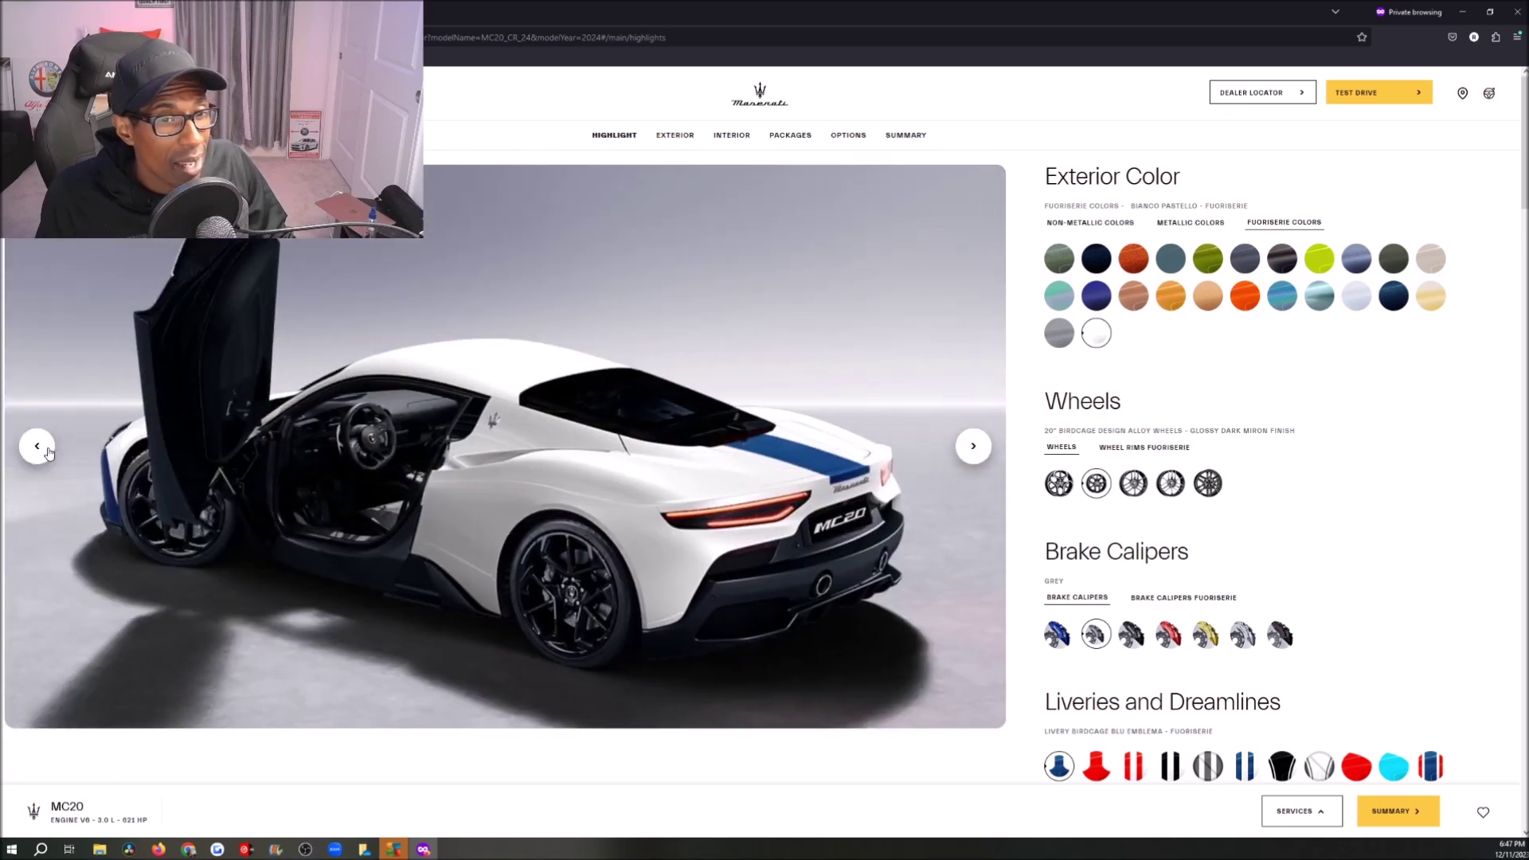
{"action": "left_click", "coordinate": [47, 451]}
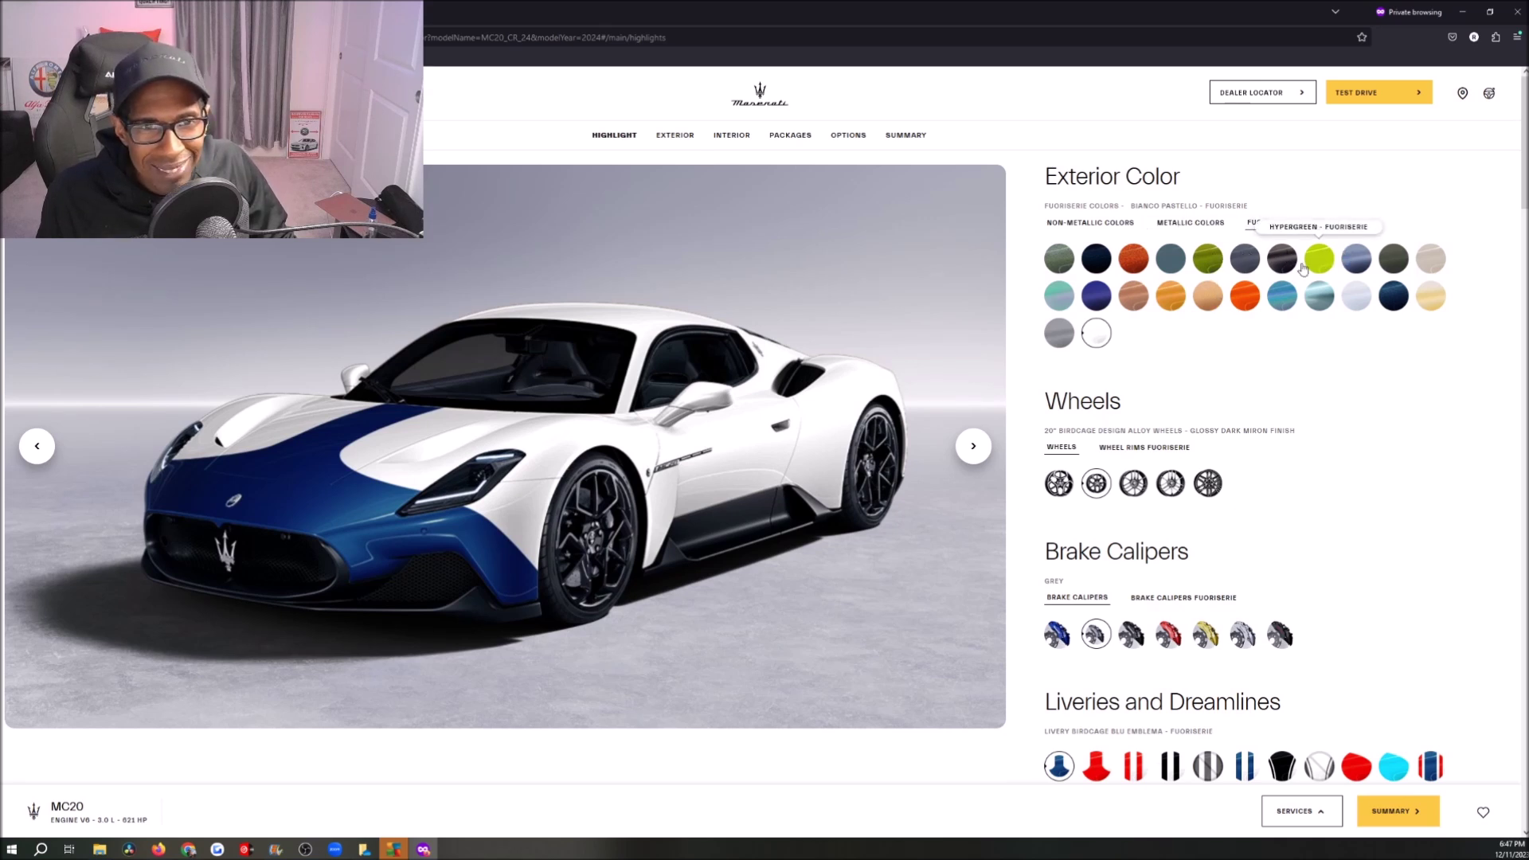
{"action": "left_click", "coordinate": [1061, 333]}
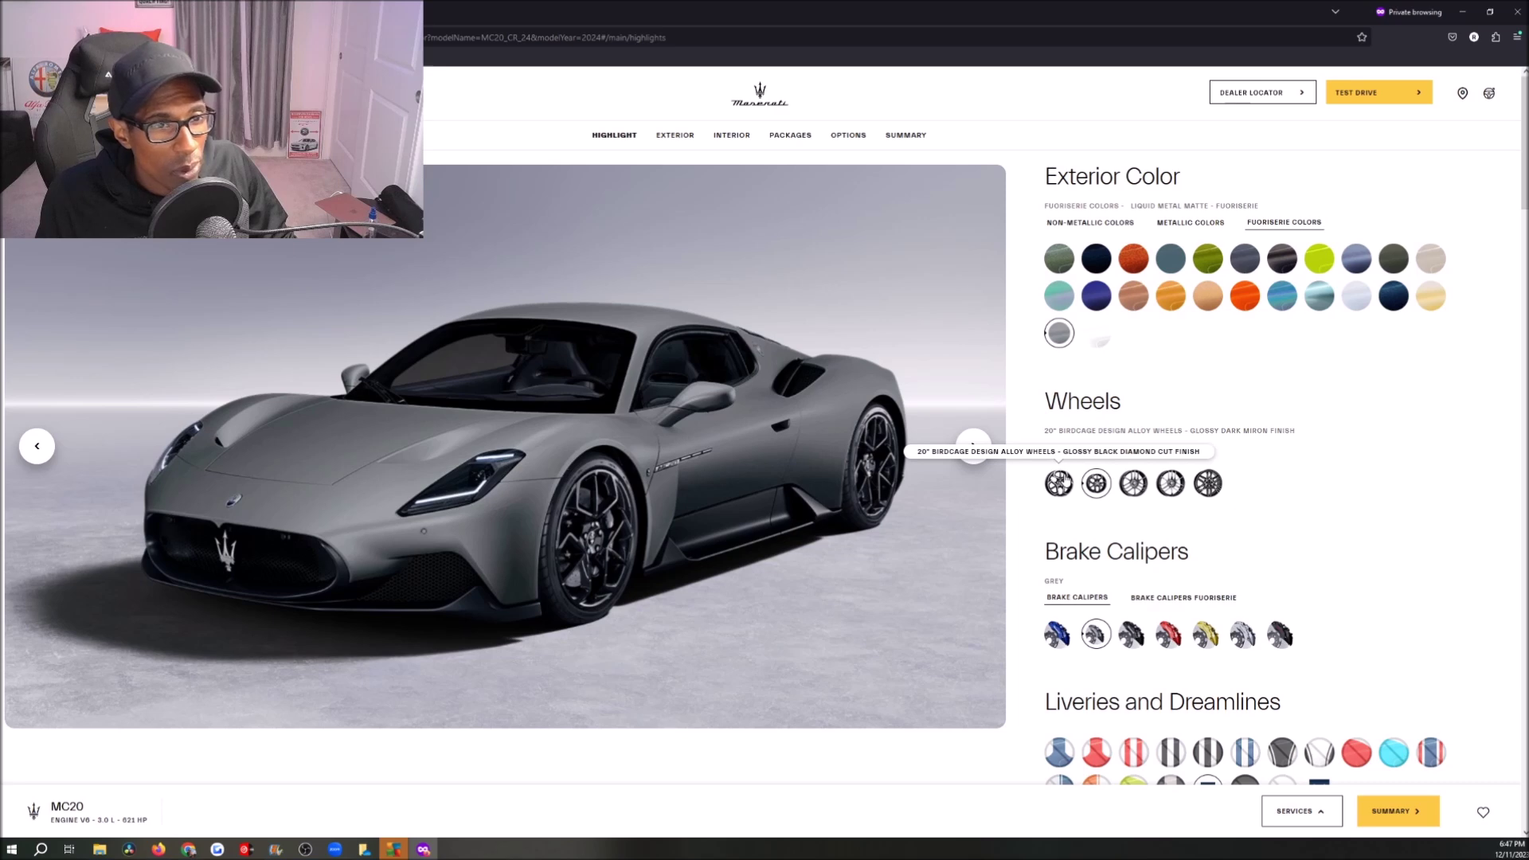
{"action": "left_click", "coordinate": [980, 454]}
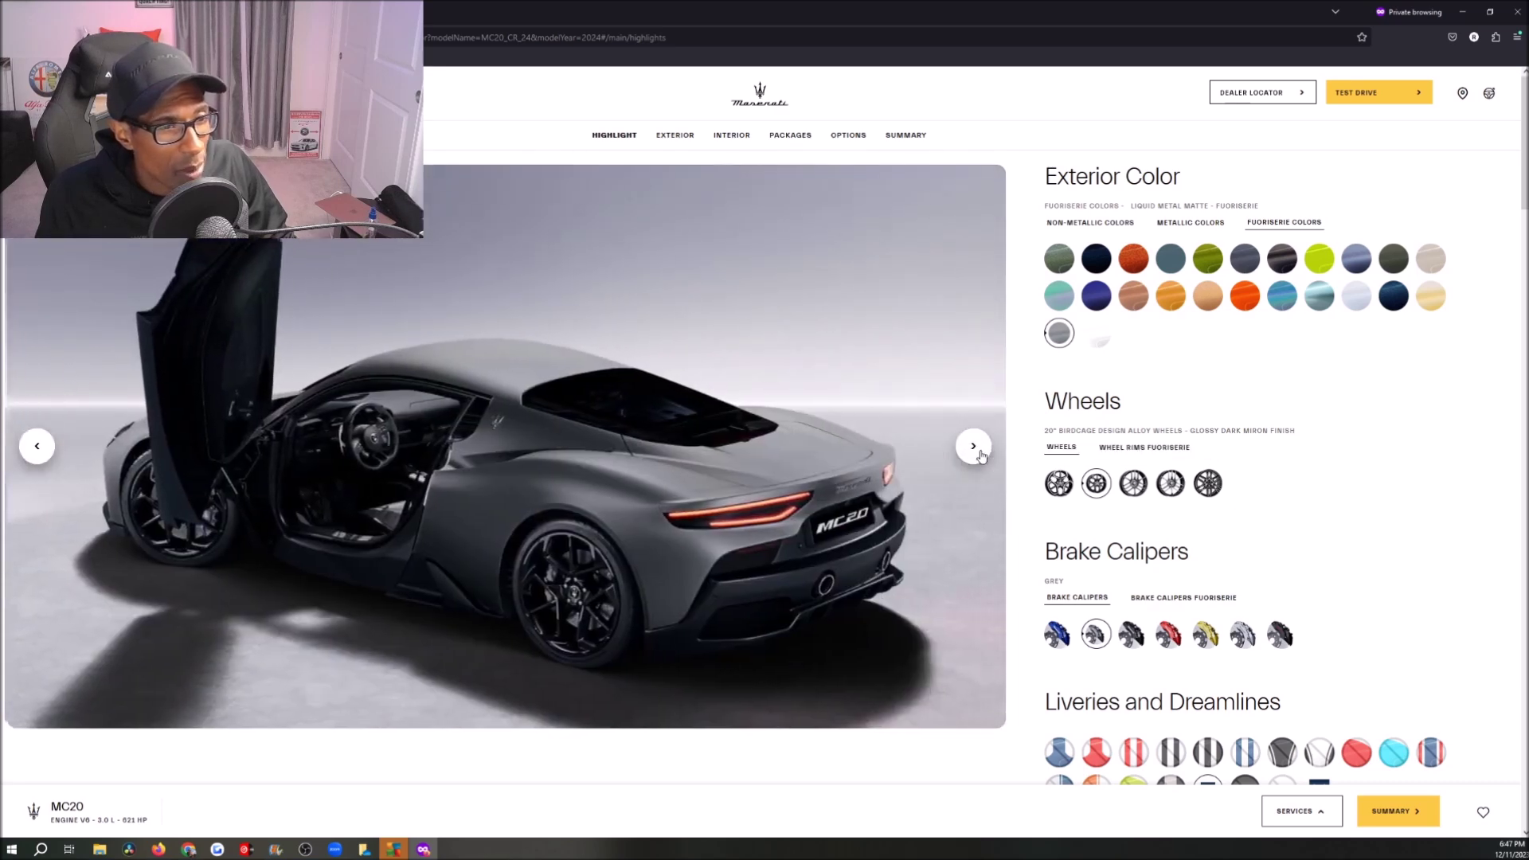
{"action": "left_click", "coordinate": [981, 453]}
Try Glossy Black, Dark Miron and Corsa Design wheels, settling on 20-inch MMXX Gloss Black Diamond Cut.
{"action": "left_click", "coordinate": [981, 454]}
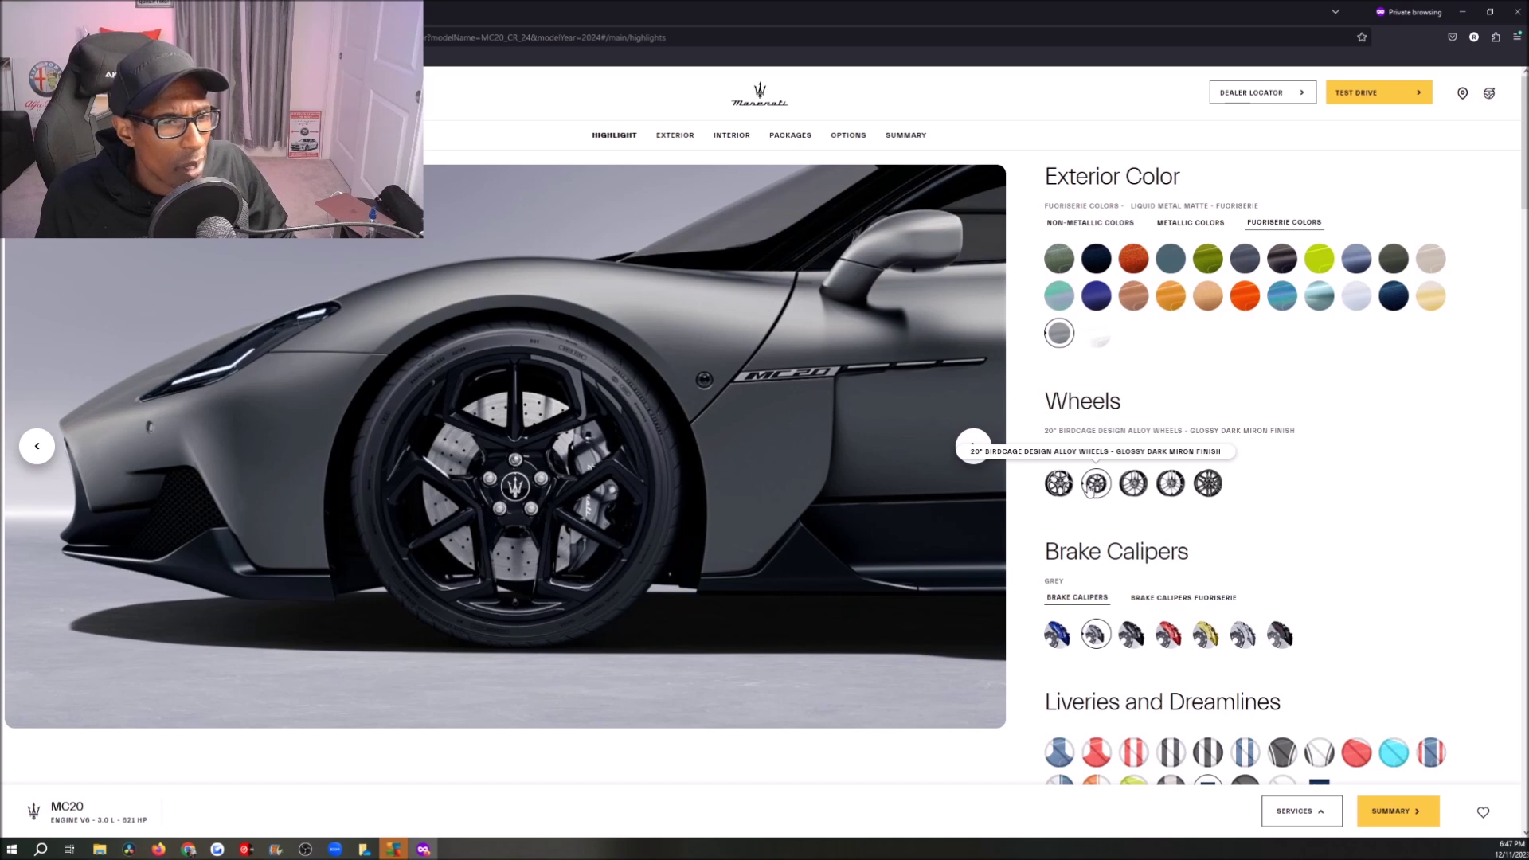
{"action": "left_click", "coordinate": [1059, 483]}
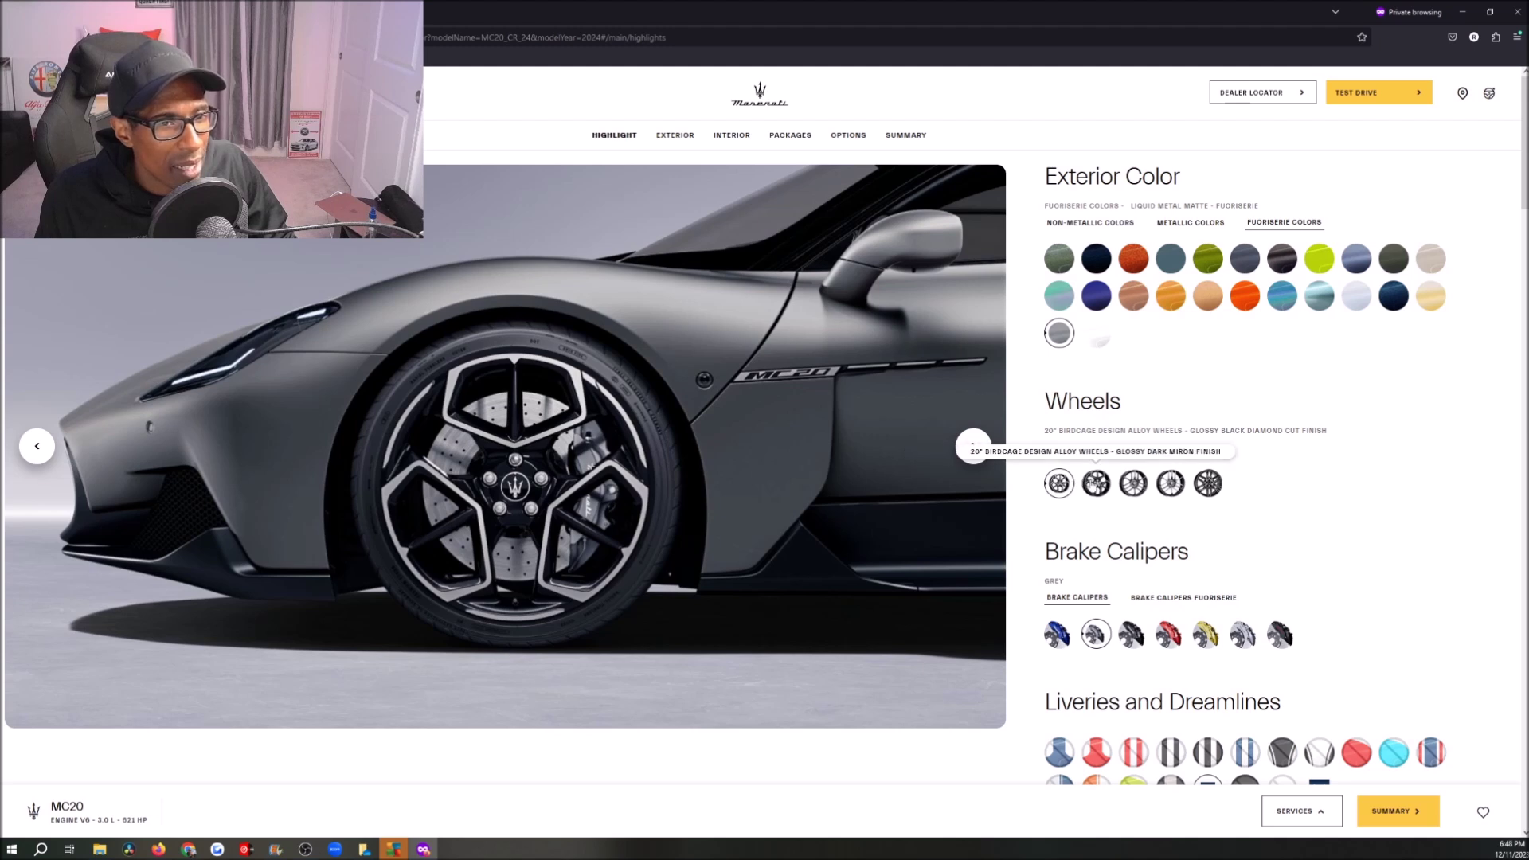
{"action": "left_click", "coordinate": [1096, 483]}
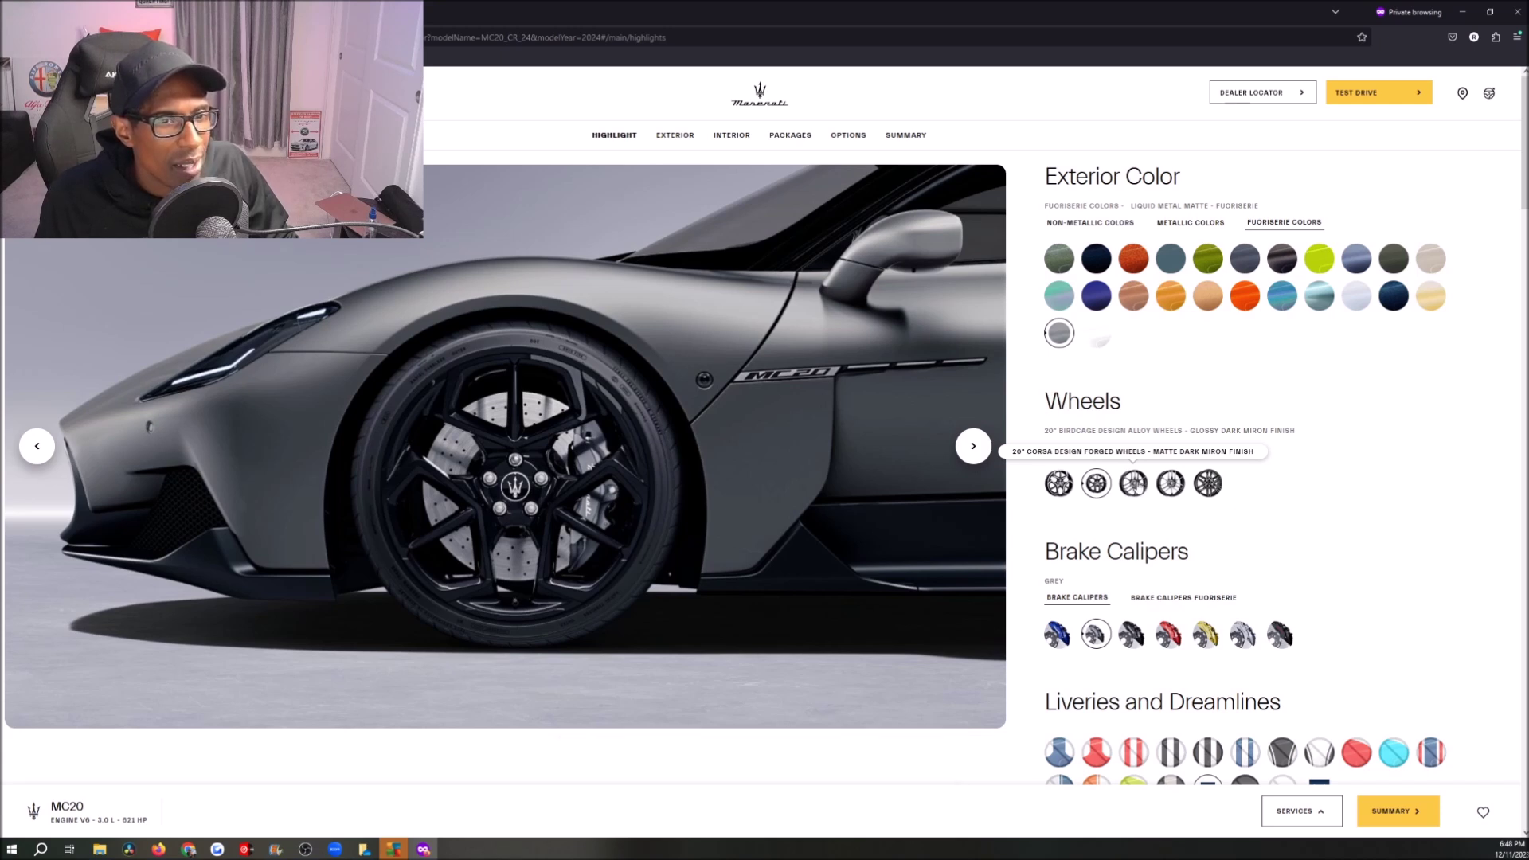
{"action": "left_click", "coordinate": [1133, 483]}
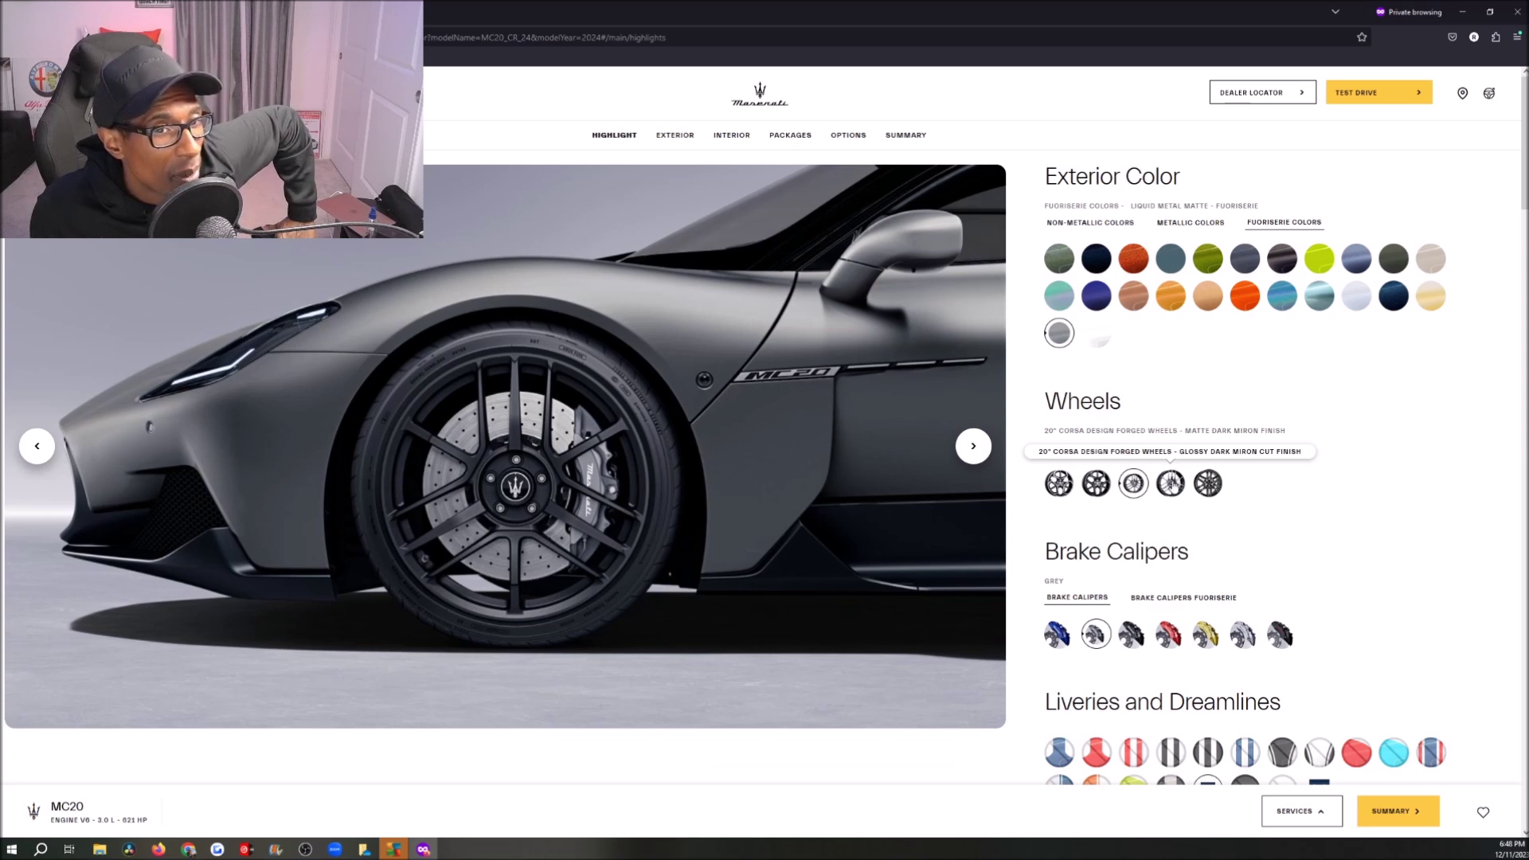
{"action": "left_click", "coordinate": [1171, 482]}
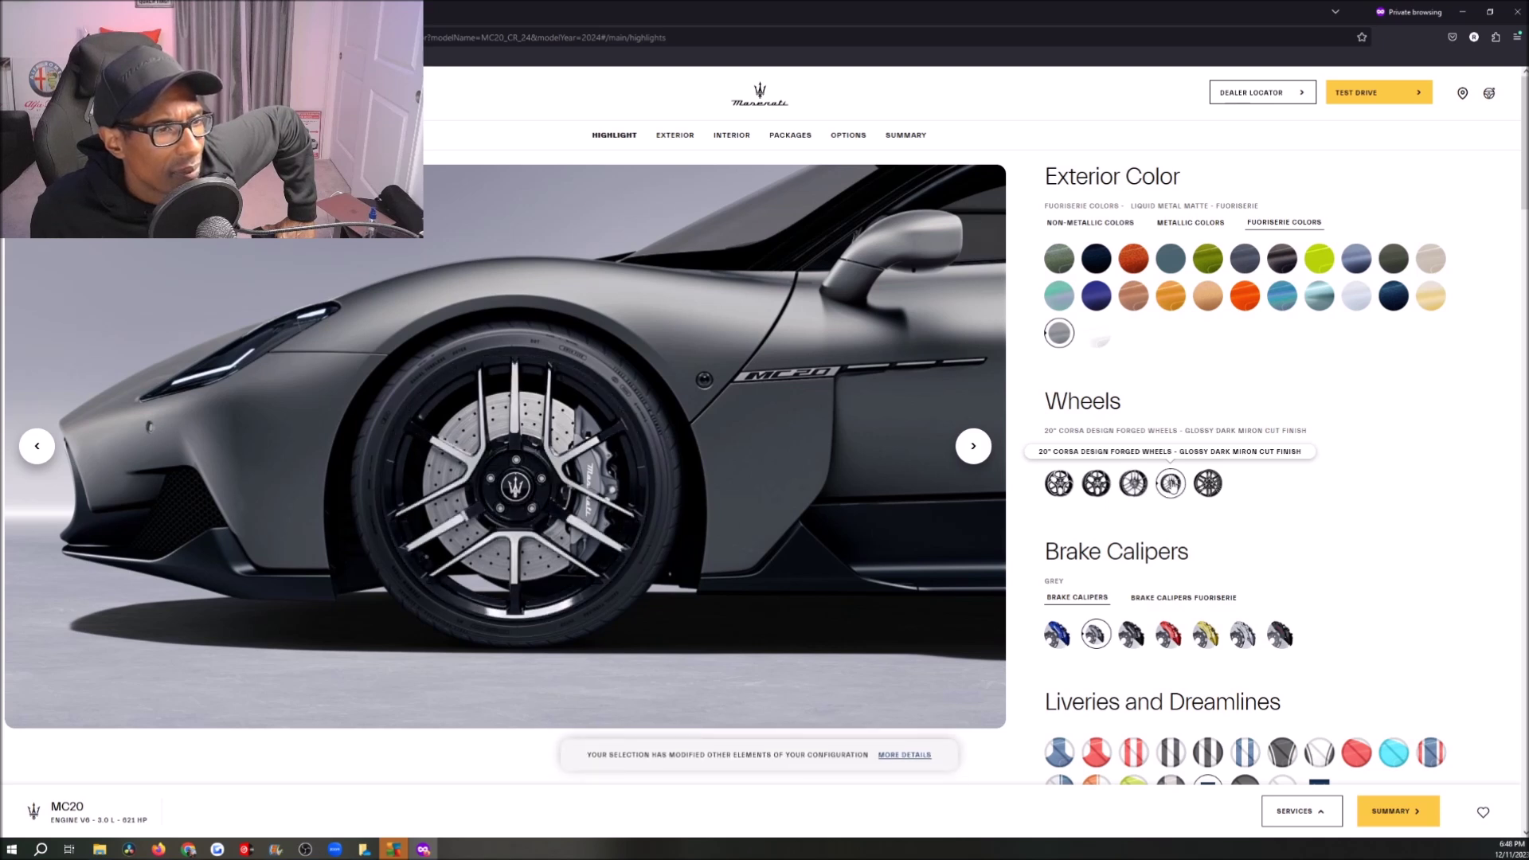
{"action": "left_click", "coordinate": [1214, 489]}
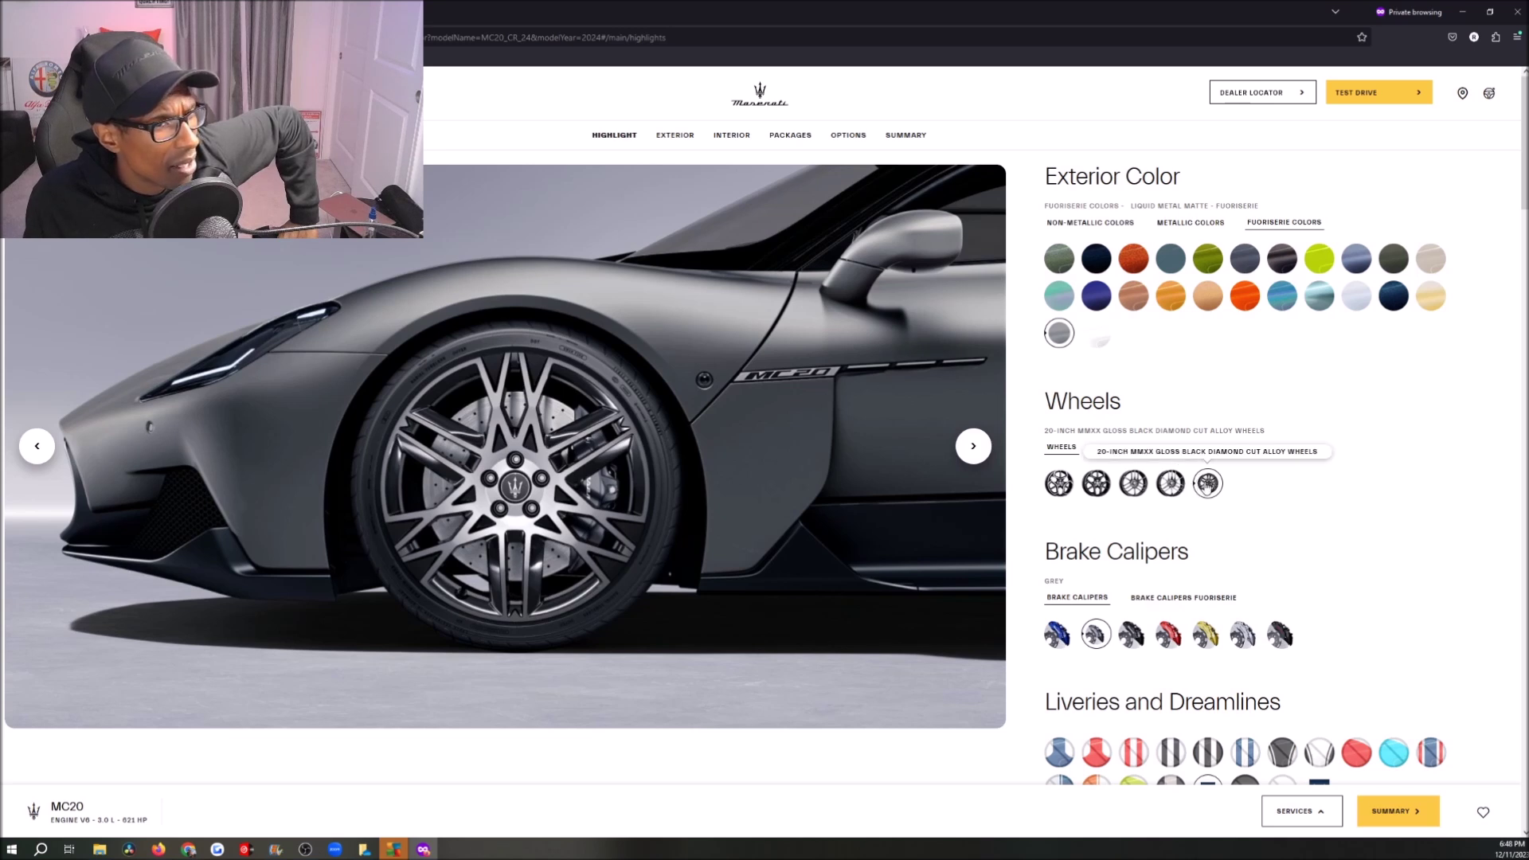
Under Fuoriserie rims, try Trident Glossy Black, then fit Trident 20" Matte Black Machine Polished and view side-on.
{"action": "left_click", "coordinate": [1127, 447]}
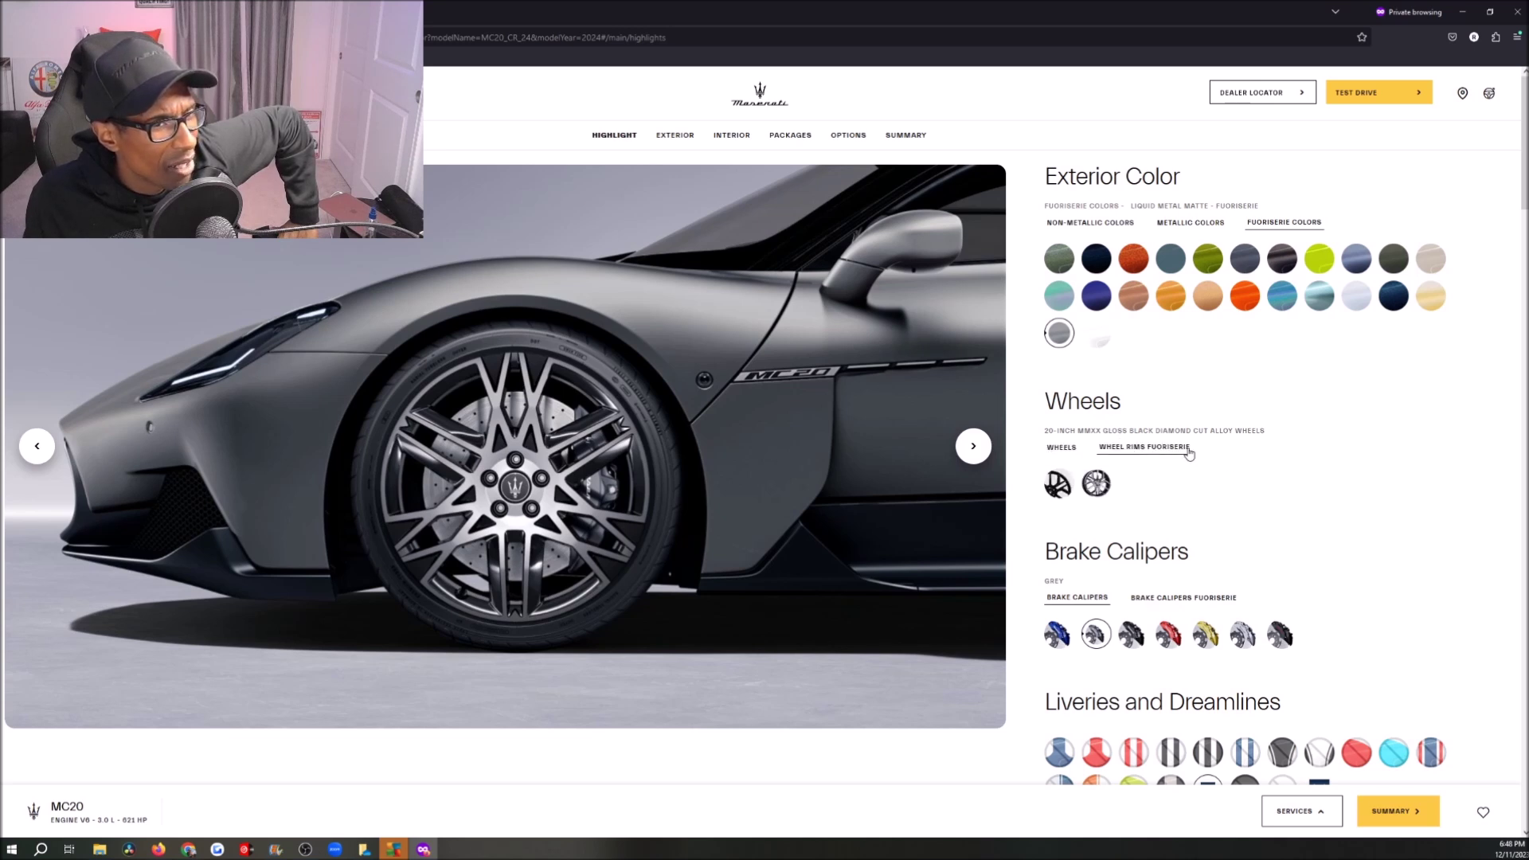
{"action": "left_click", "coordinate": [1058, 483]}
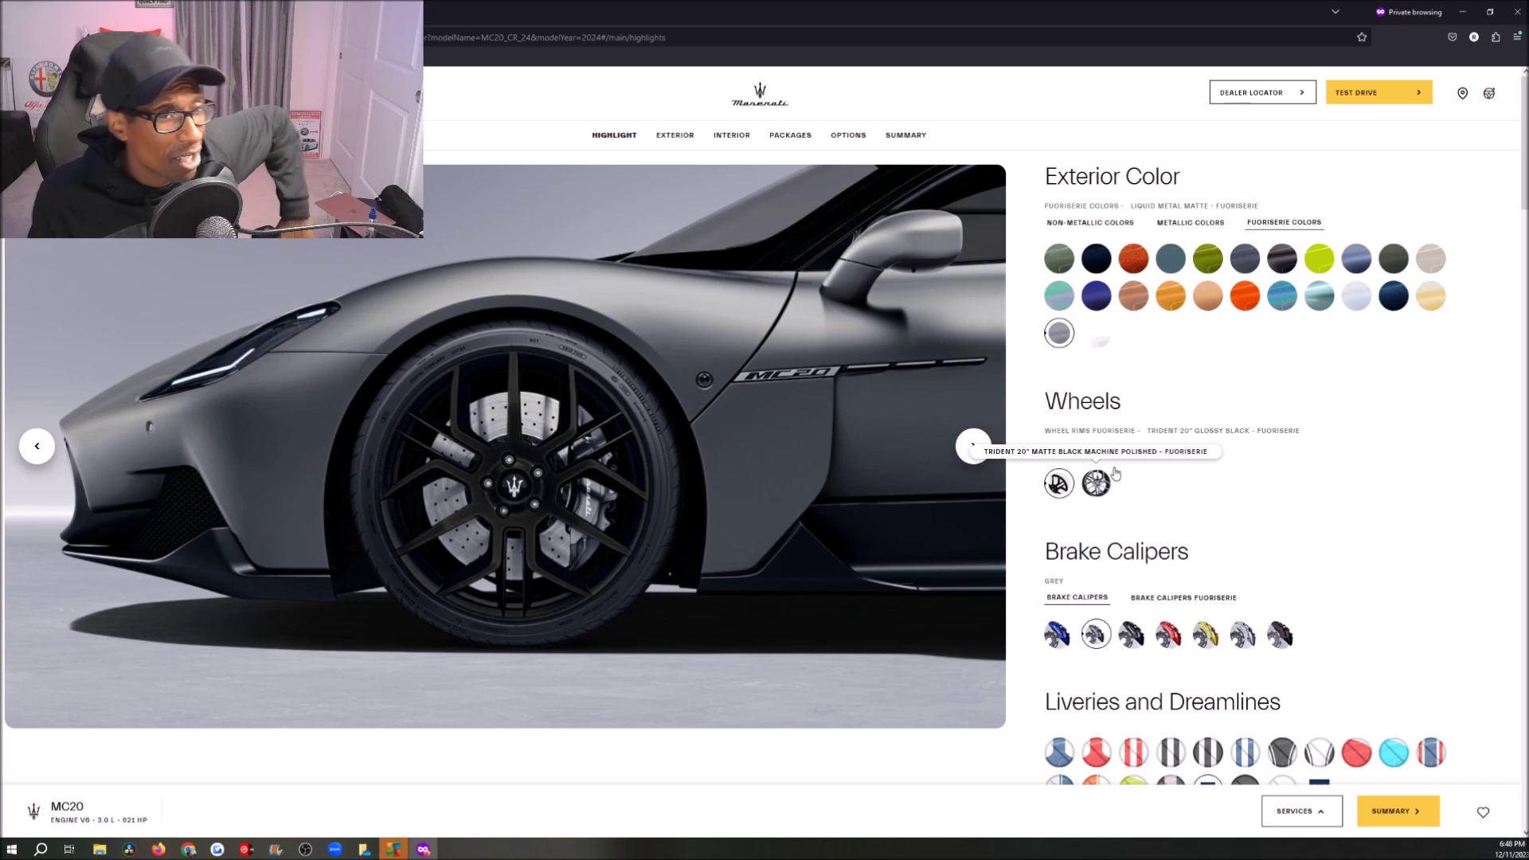
{"action": "left_click", "coordinate": [1096, 483]}
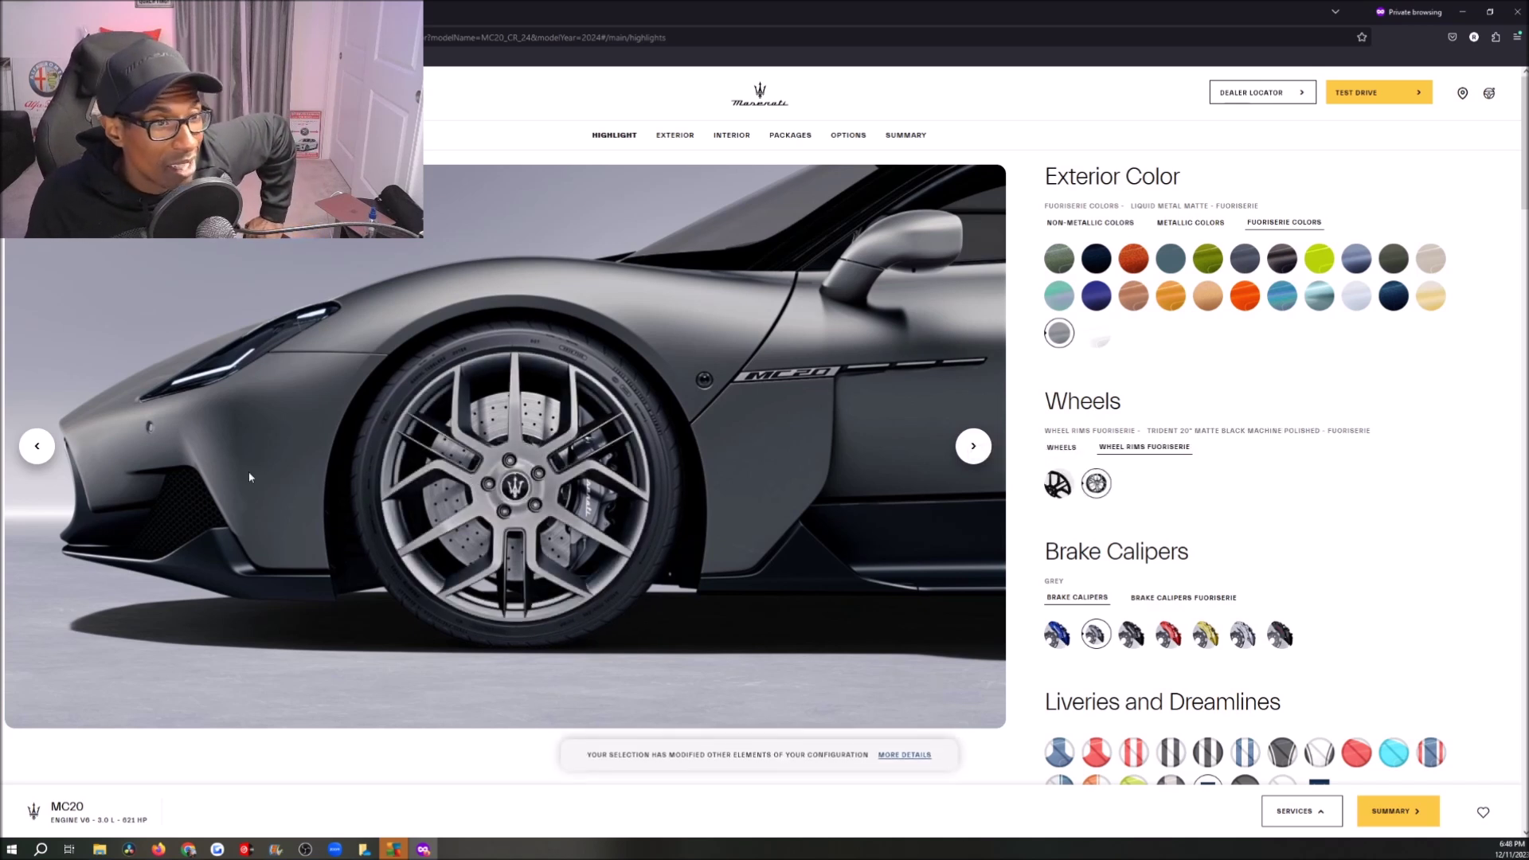
{"action": "left_click", "coordinate": [37, 457]}
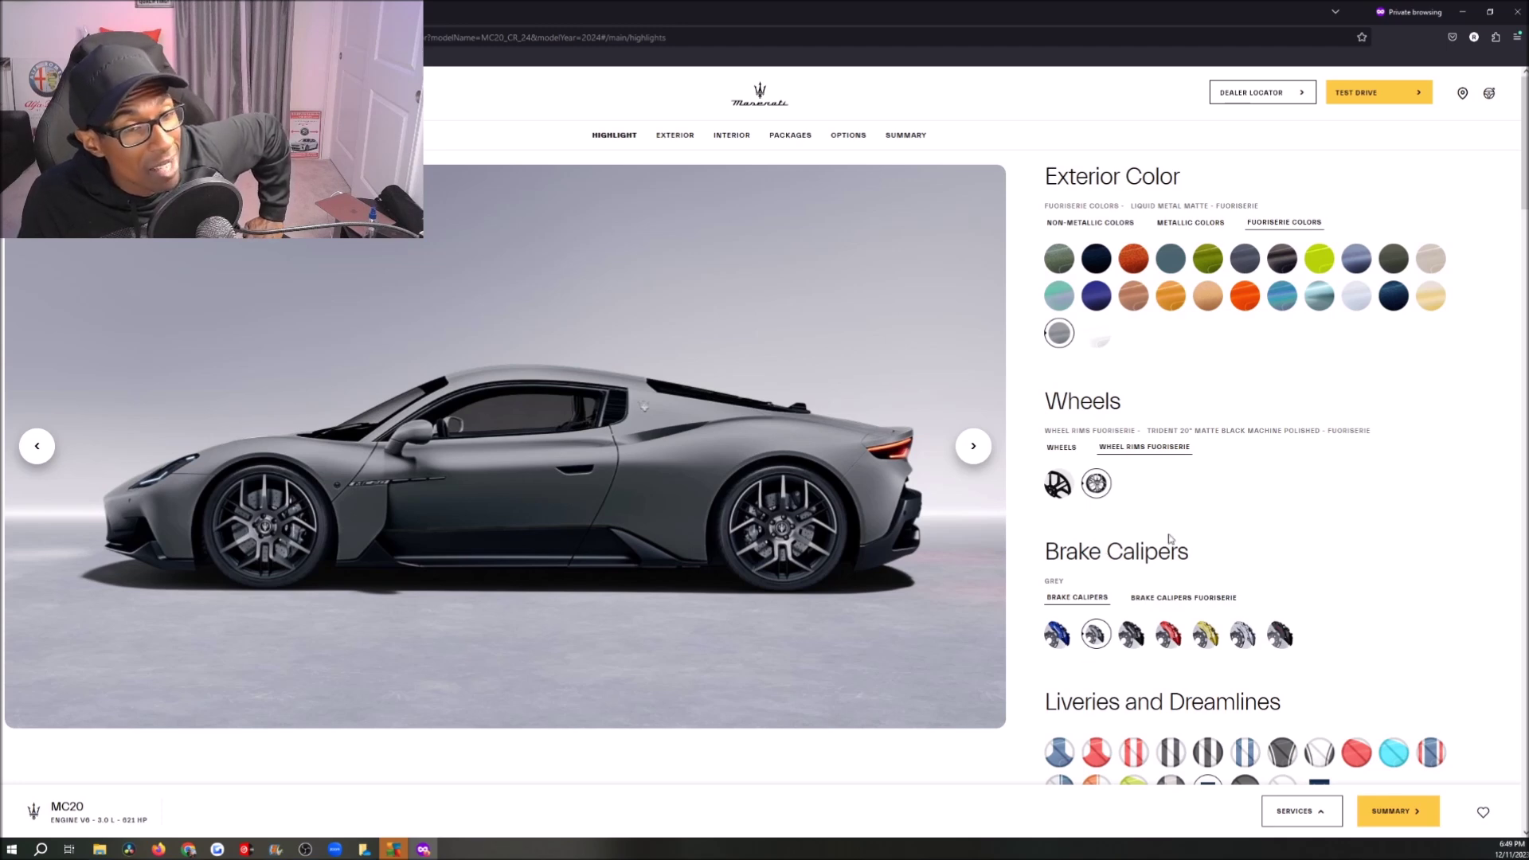
{"action": "scroll", "coordinate": [1187, 514], "scroll_direction": "down", "scroll_amount": 4}
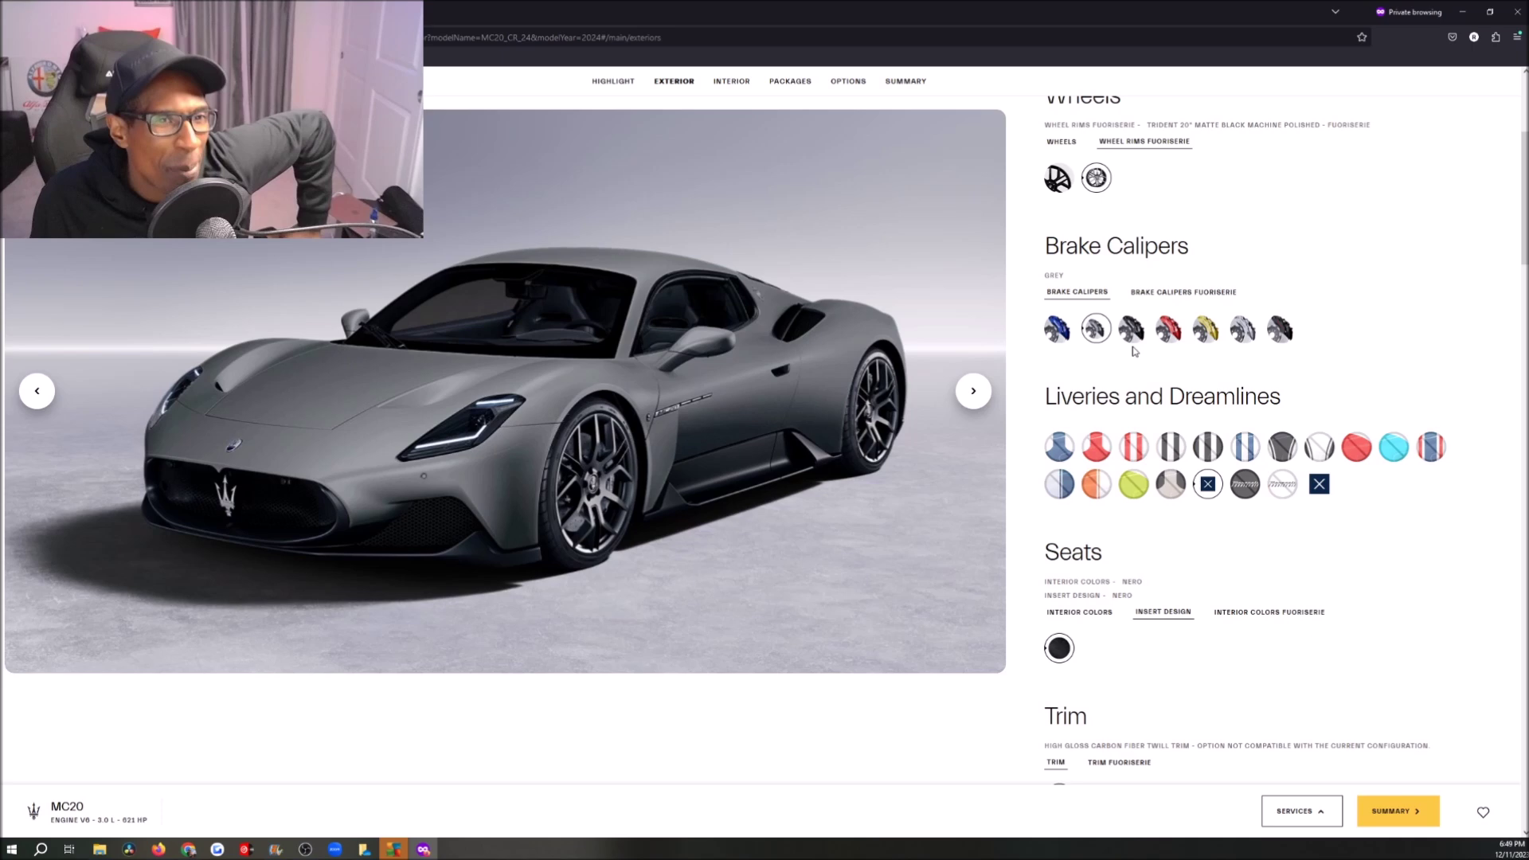
Try the standard calipers: gloss blue, grey, black, red, yellow, silver and non-painted black.
{"action": "left_click", "coordinate": [973, 390]}
{"action": "left_click", "coordinate": [1058, 336]}
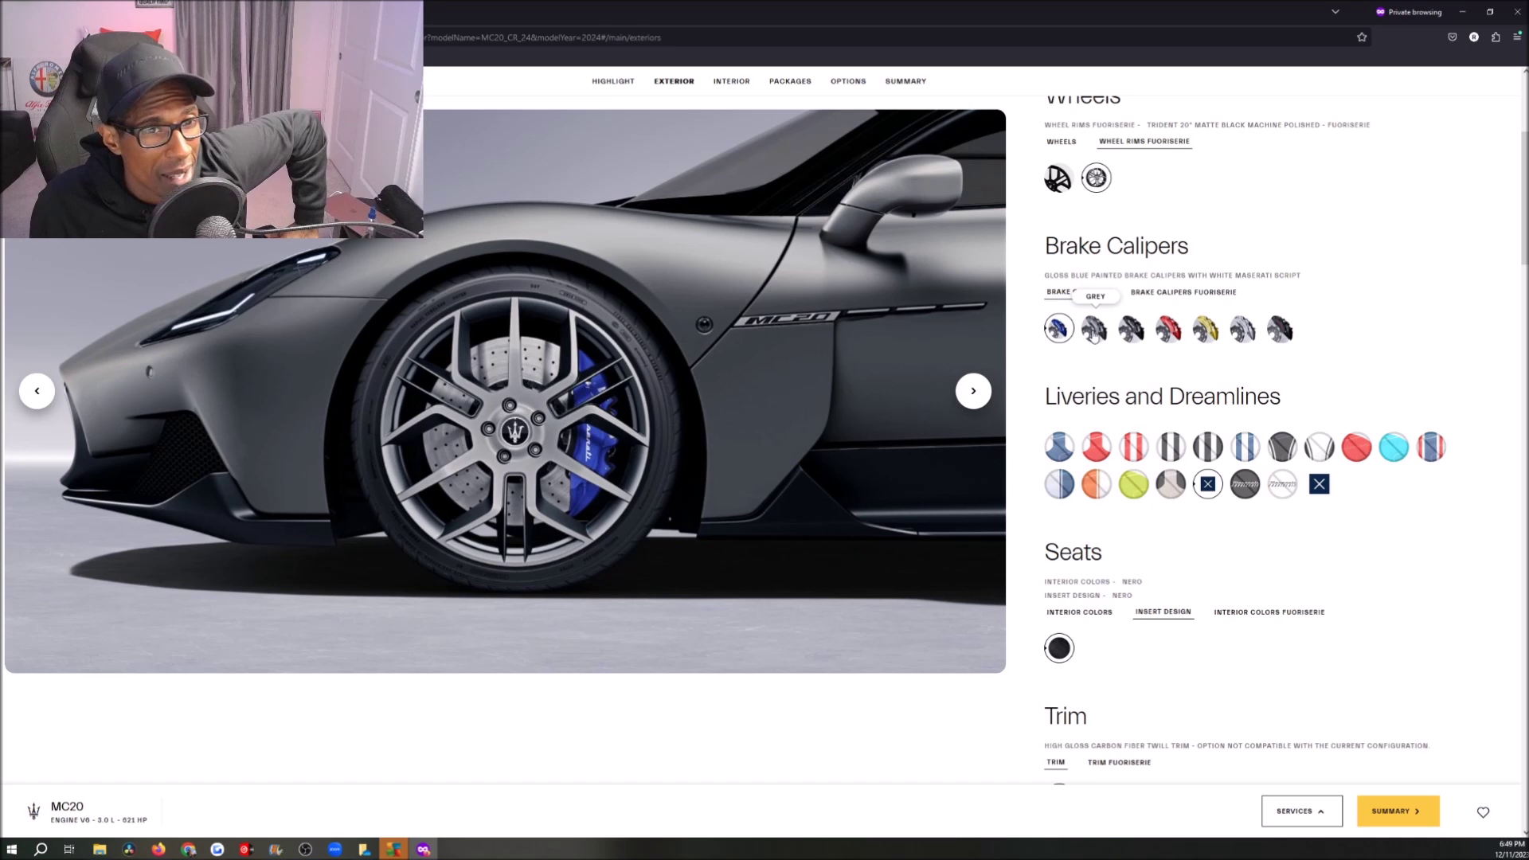
{"action": "left_click", "coordinate": [1095, 333]}
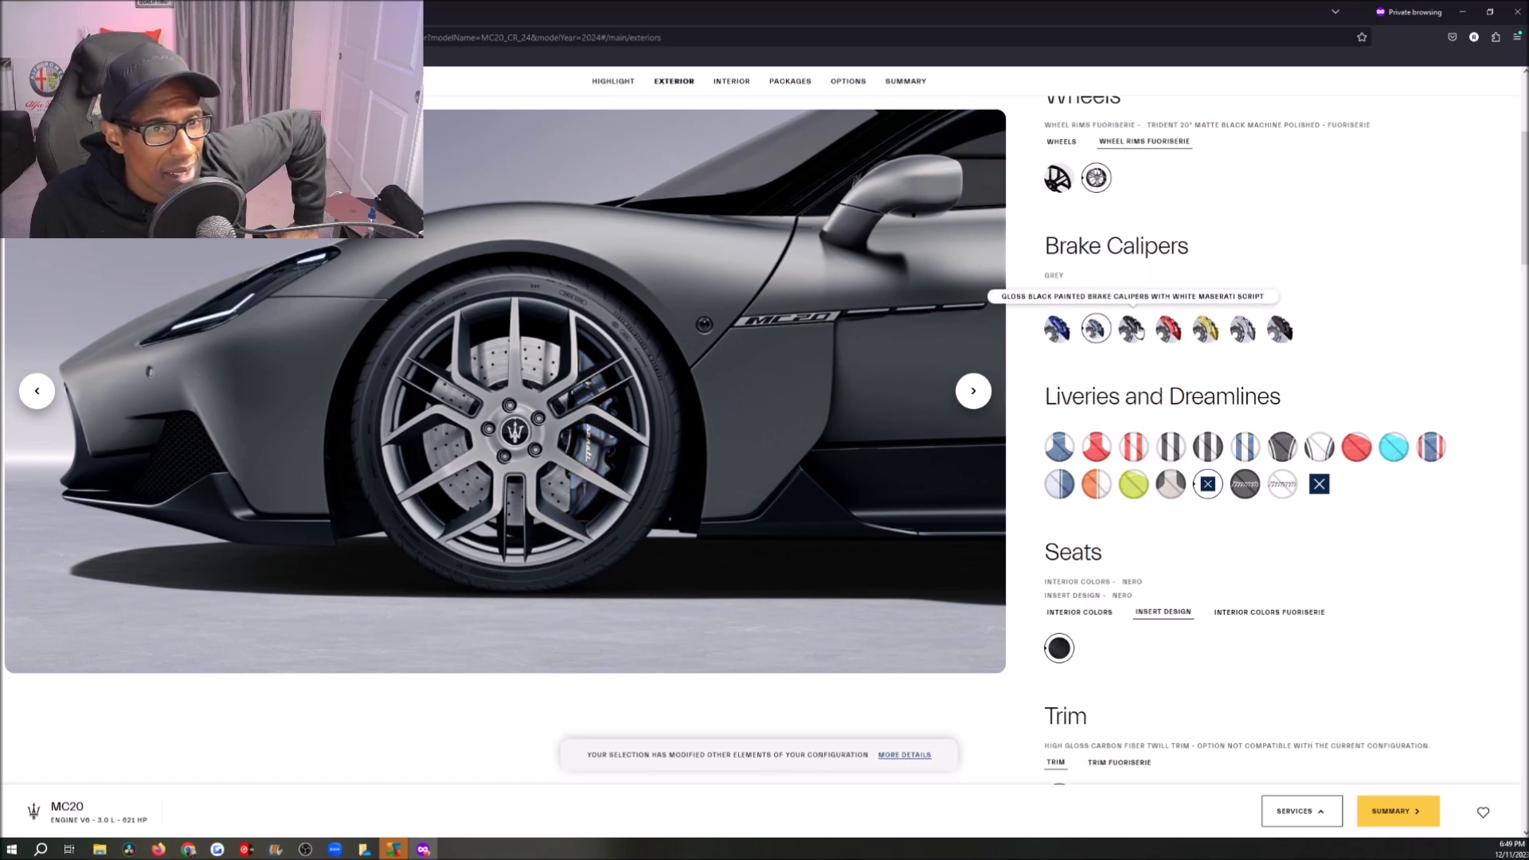
{"action": "left_click", "coordinate": [1137, 331]}
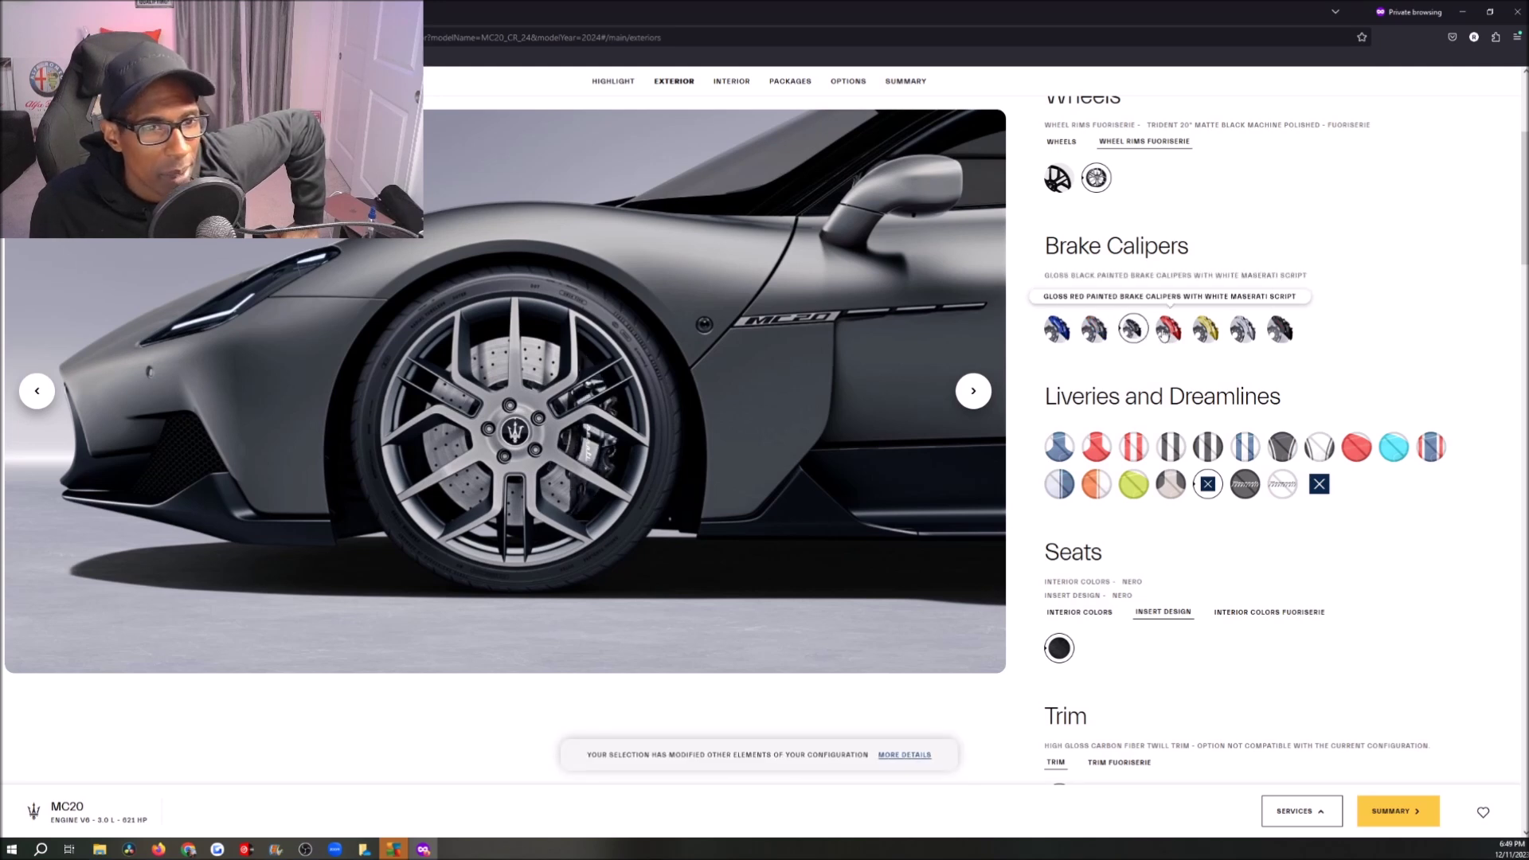
{"action": "left_click", "coordinate": [1163, 332]}
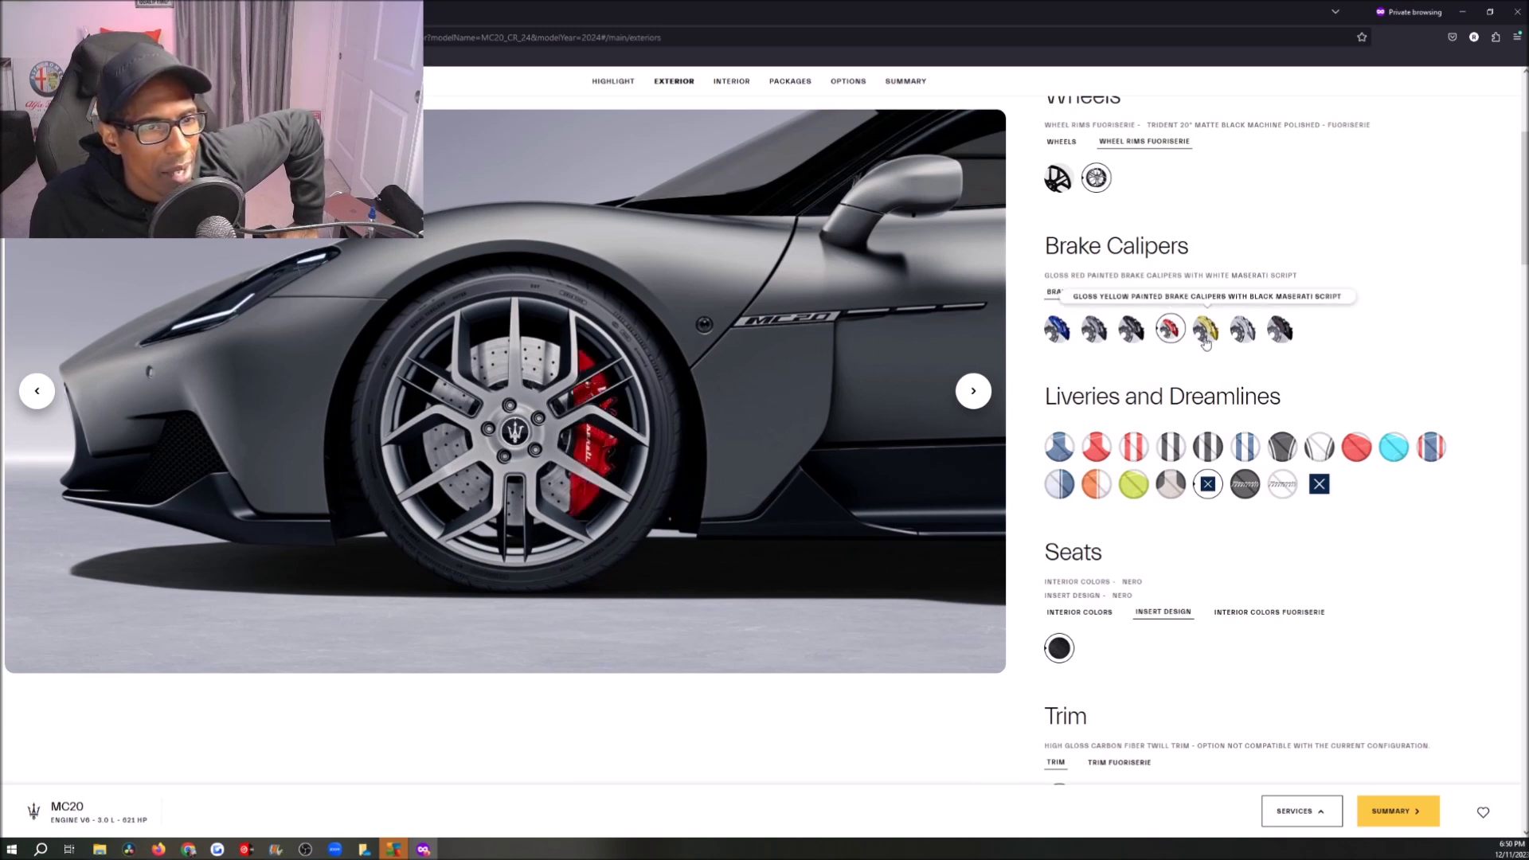
{"action": "left_click", "coordinate": [1205, 332]}
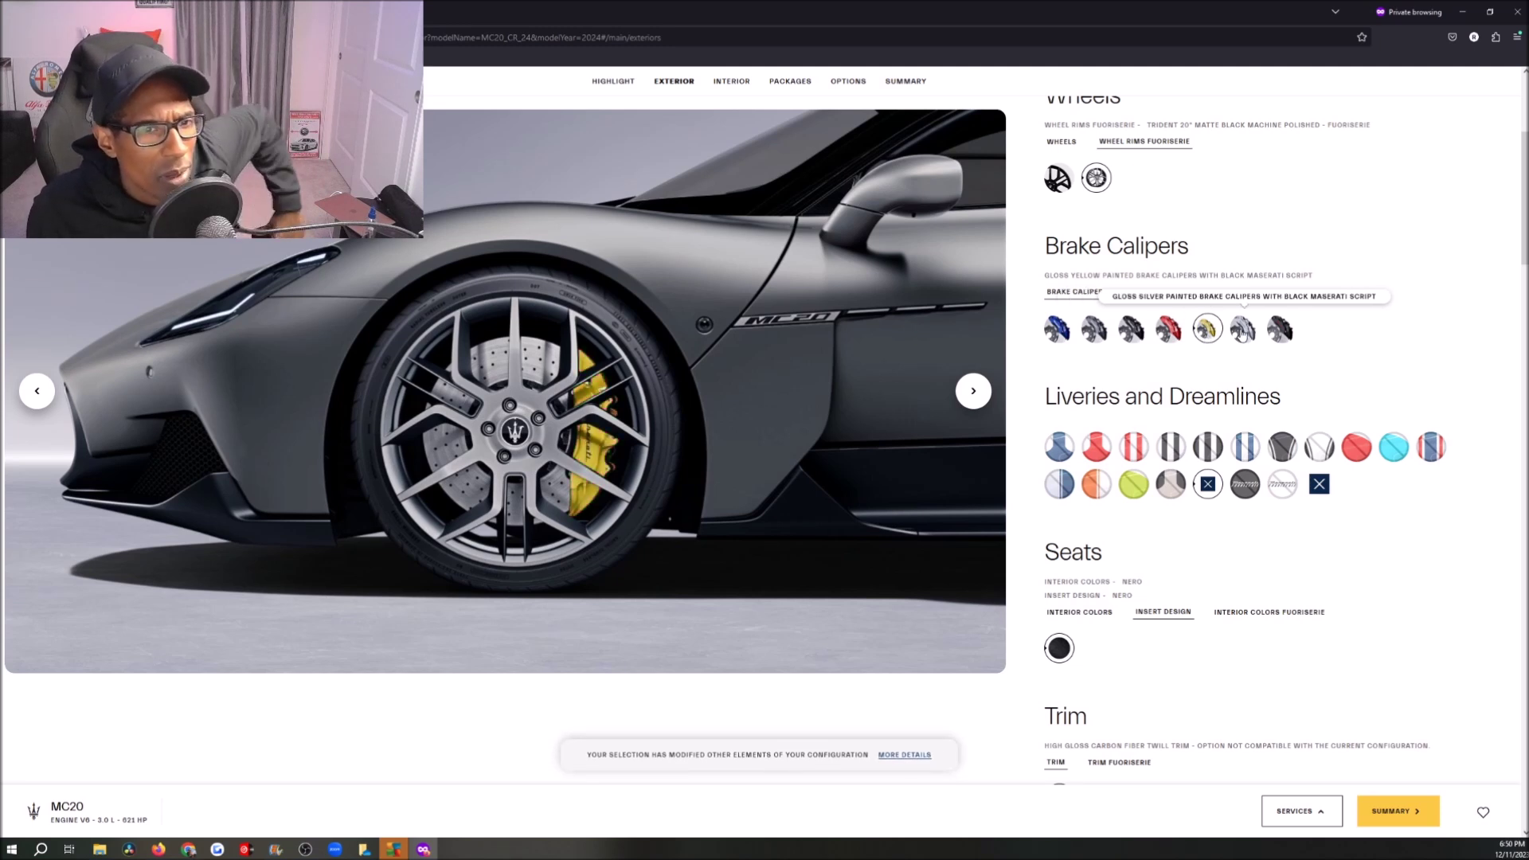
{"action": "left_click", "coordinate": [1242, 333]}
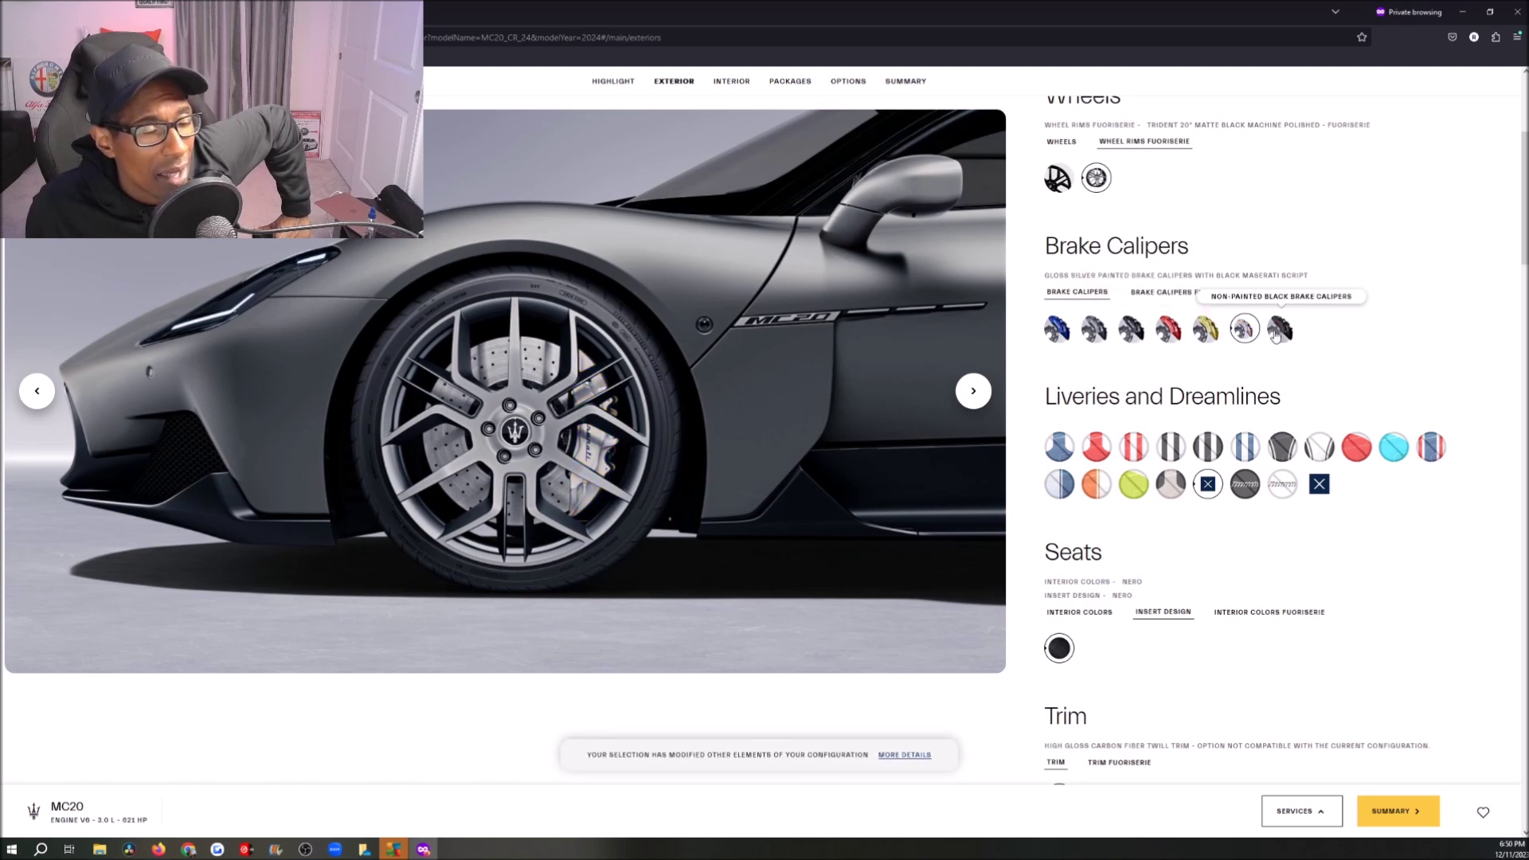
{"action": "left_click", "coordinate": [1275, 338]}
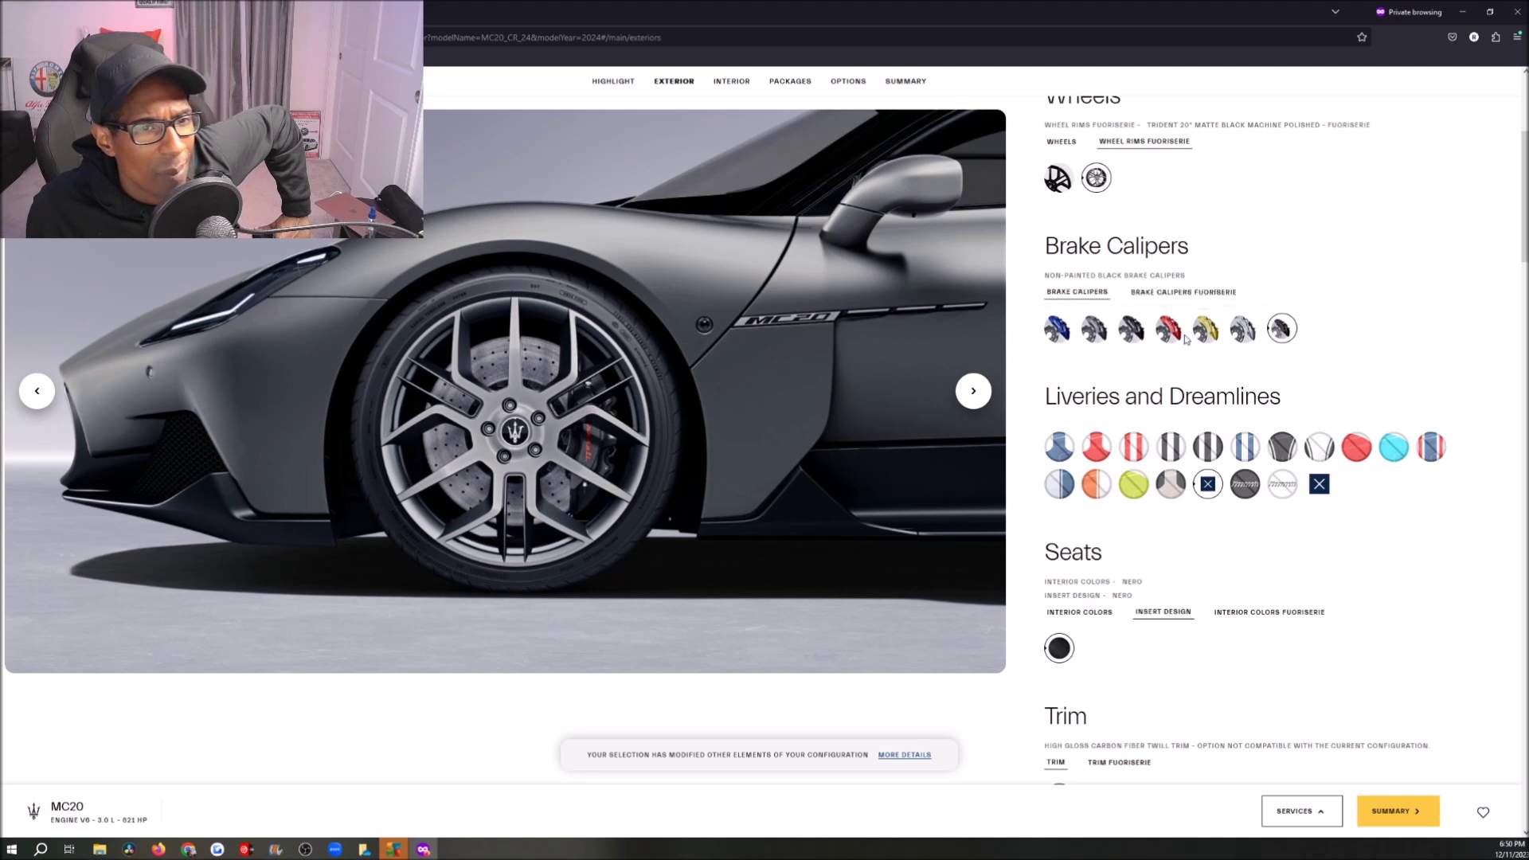
Compare Fuoriserie calipers: Rosso Corse, Blu Classic, Lime, Anodized Red, White and Orange.
{"action": "left_click", "coordinate": [1164, 298]}
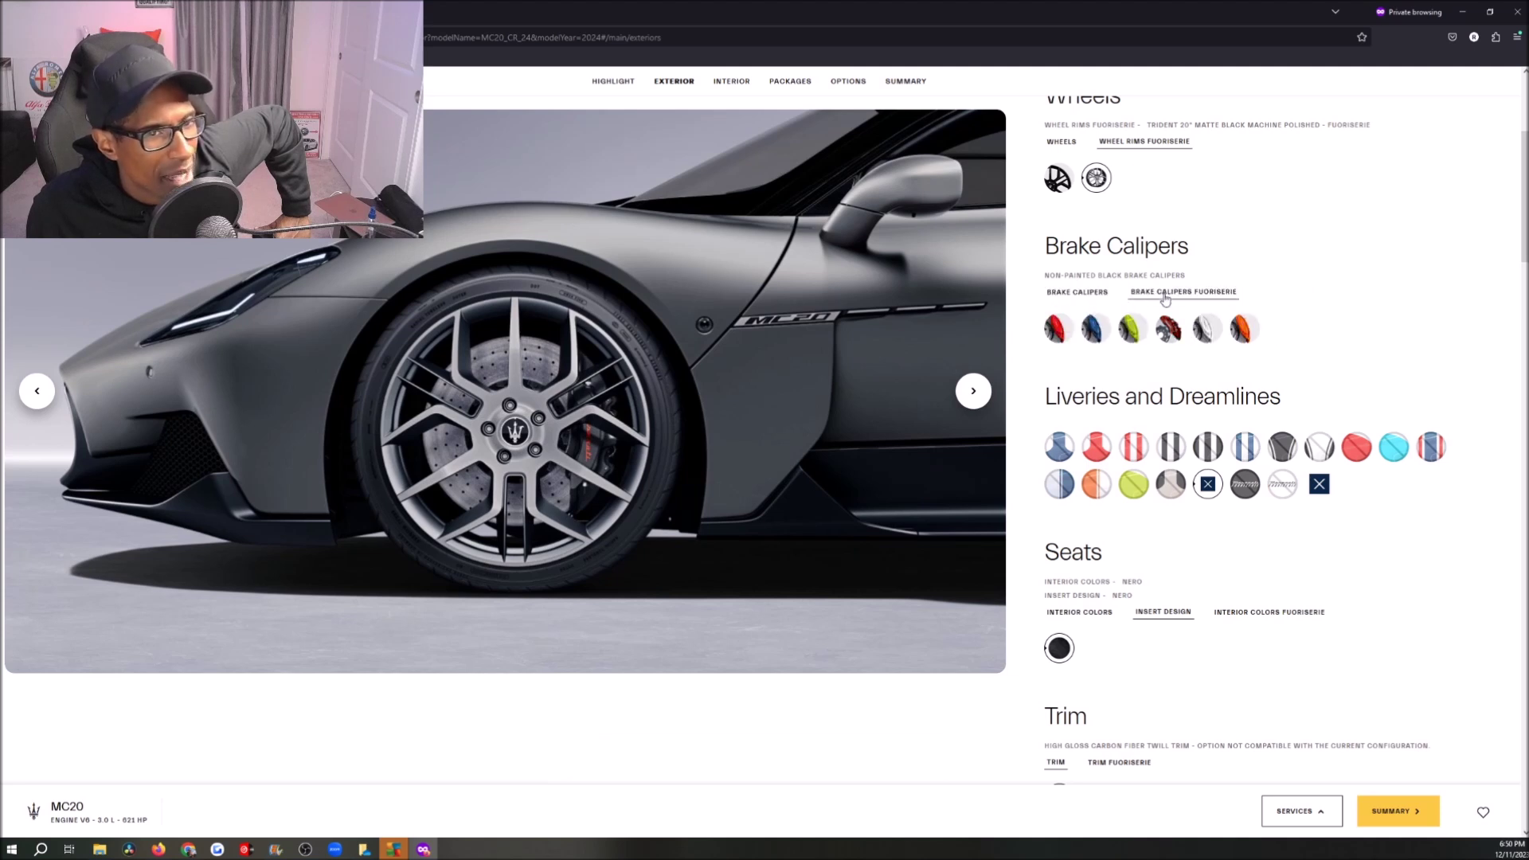
{"action": "left_click", "coordinate": [1051, 332]}
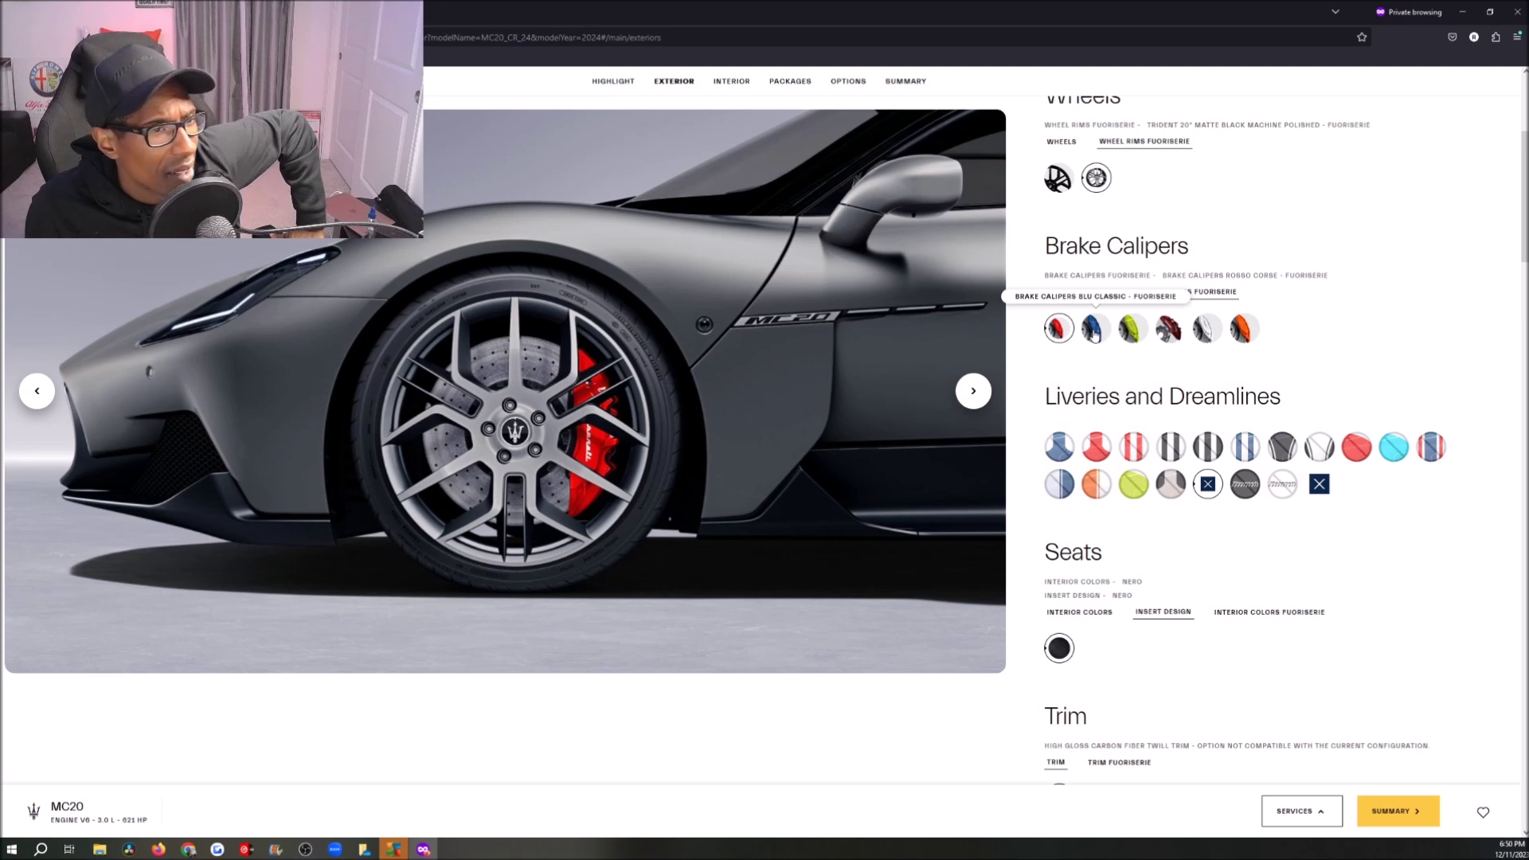
{"action": "left_click", "coordinate": [1094, 332]}
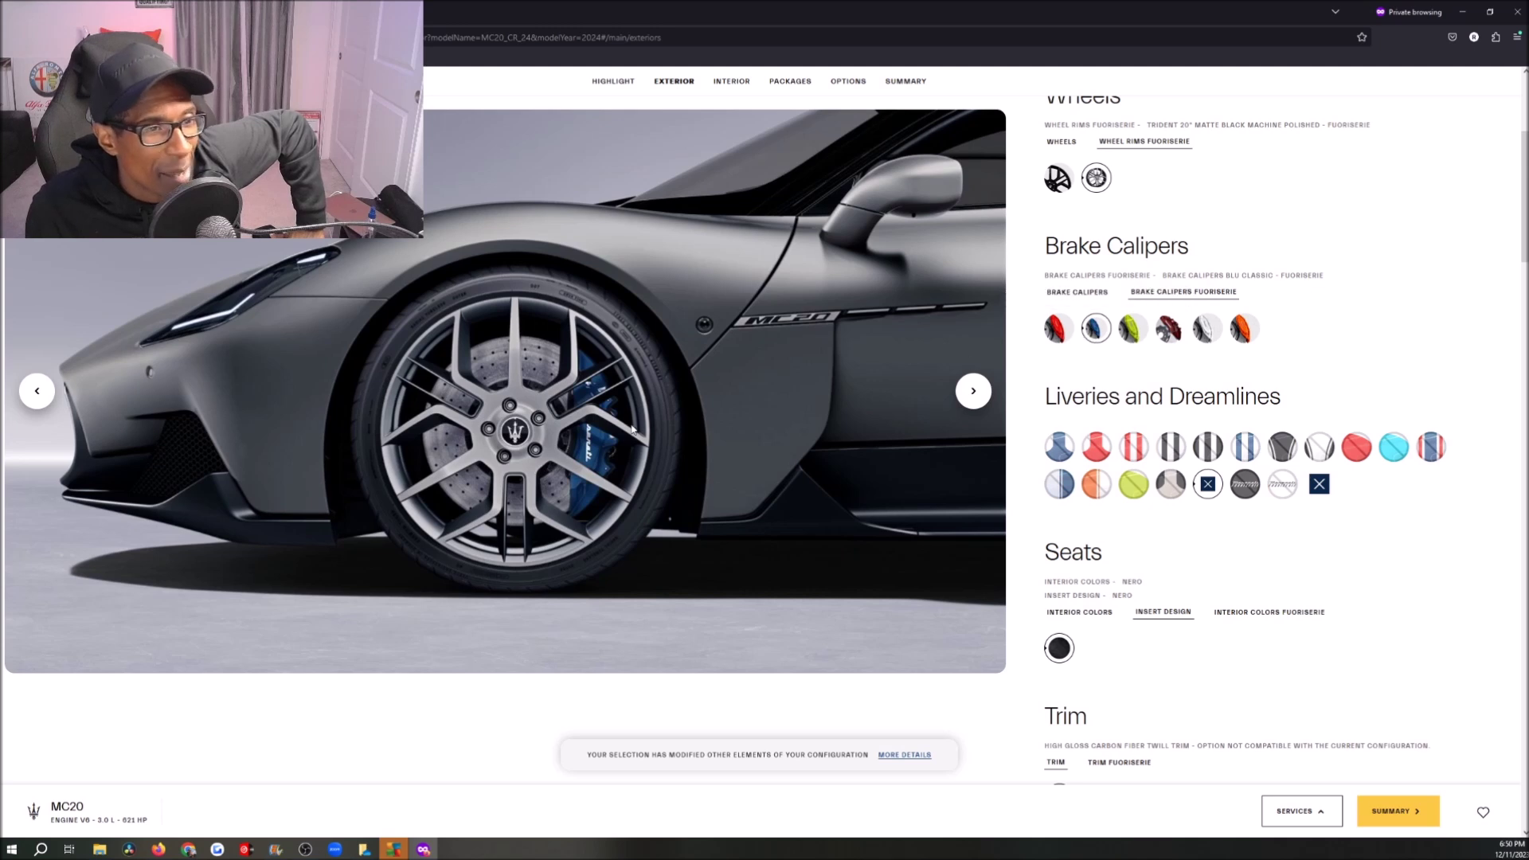
{"action": "left_click", "coordinate": [1133, 331]}
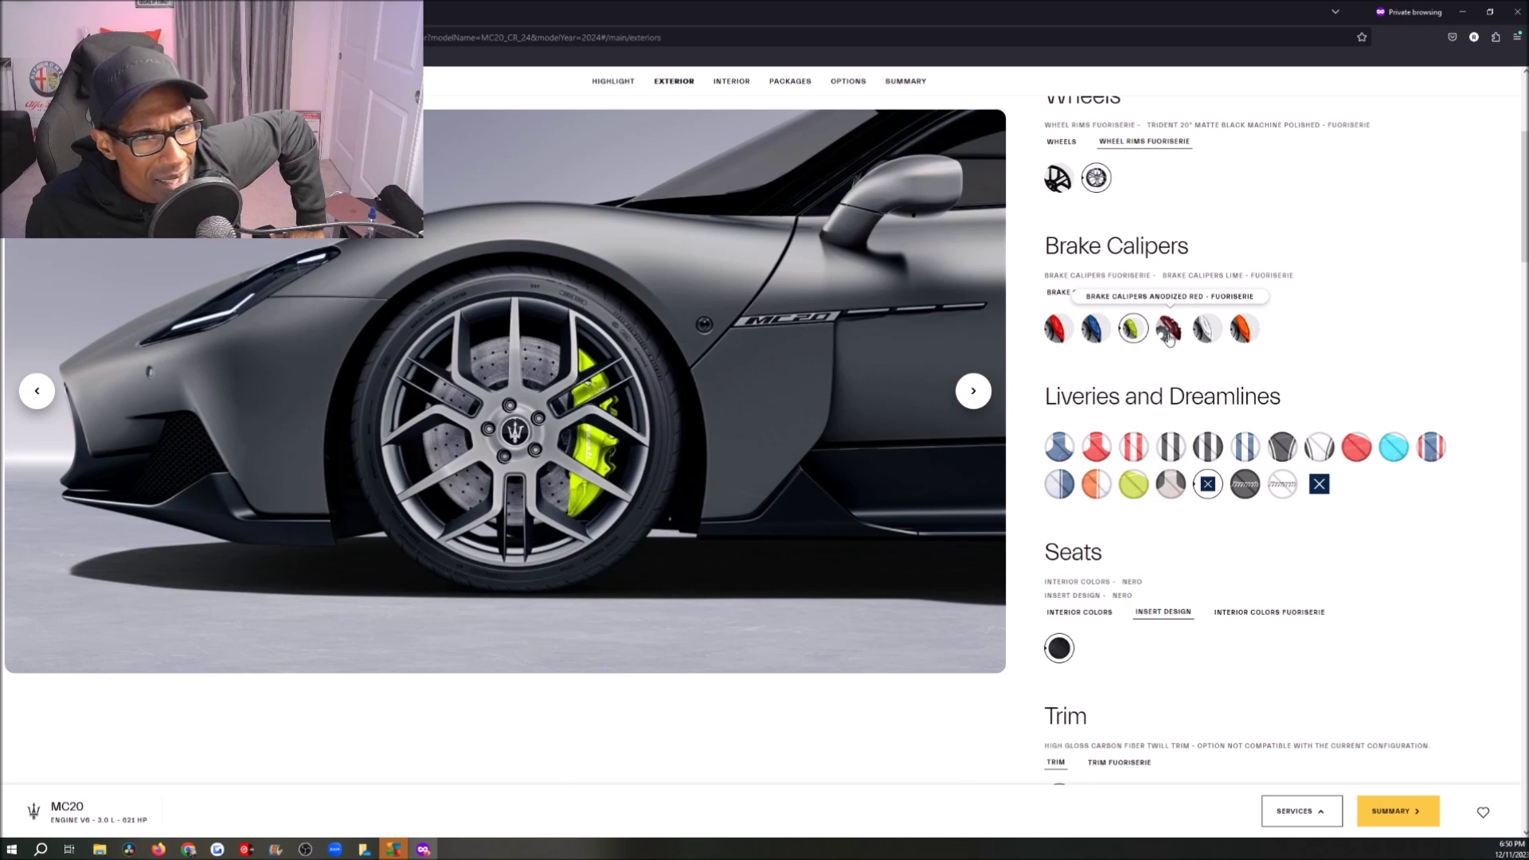
{"action": "left_click", "coordinate": [1170, 338]}
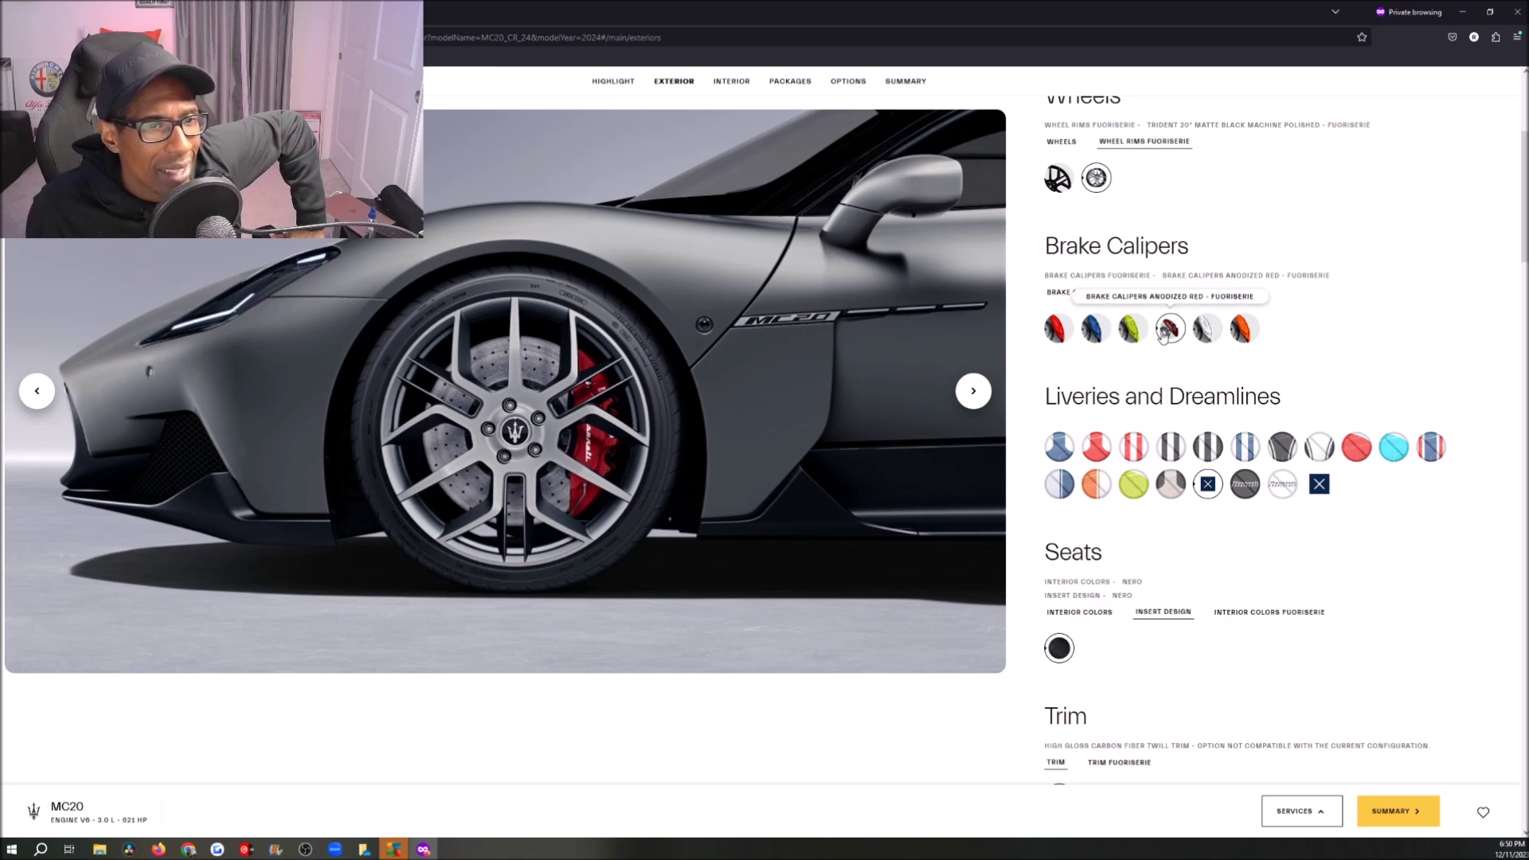
{"action": "left_click", "coordinate": [1207, 333]}
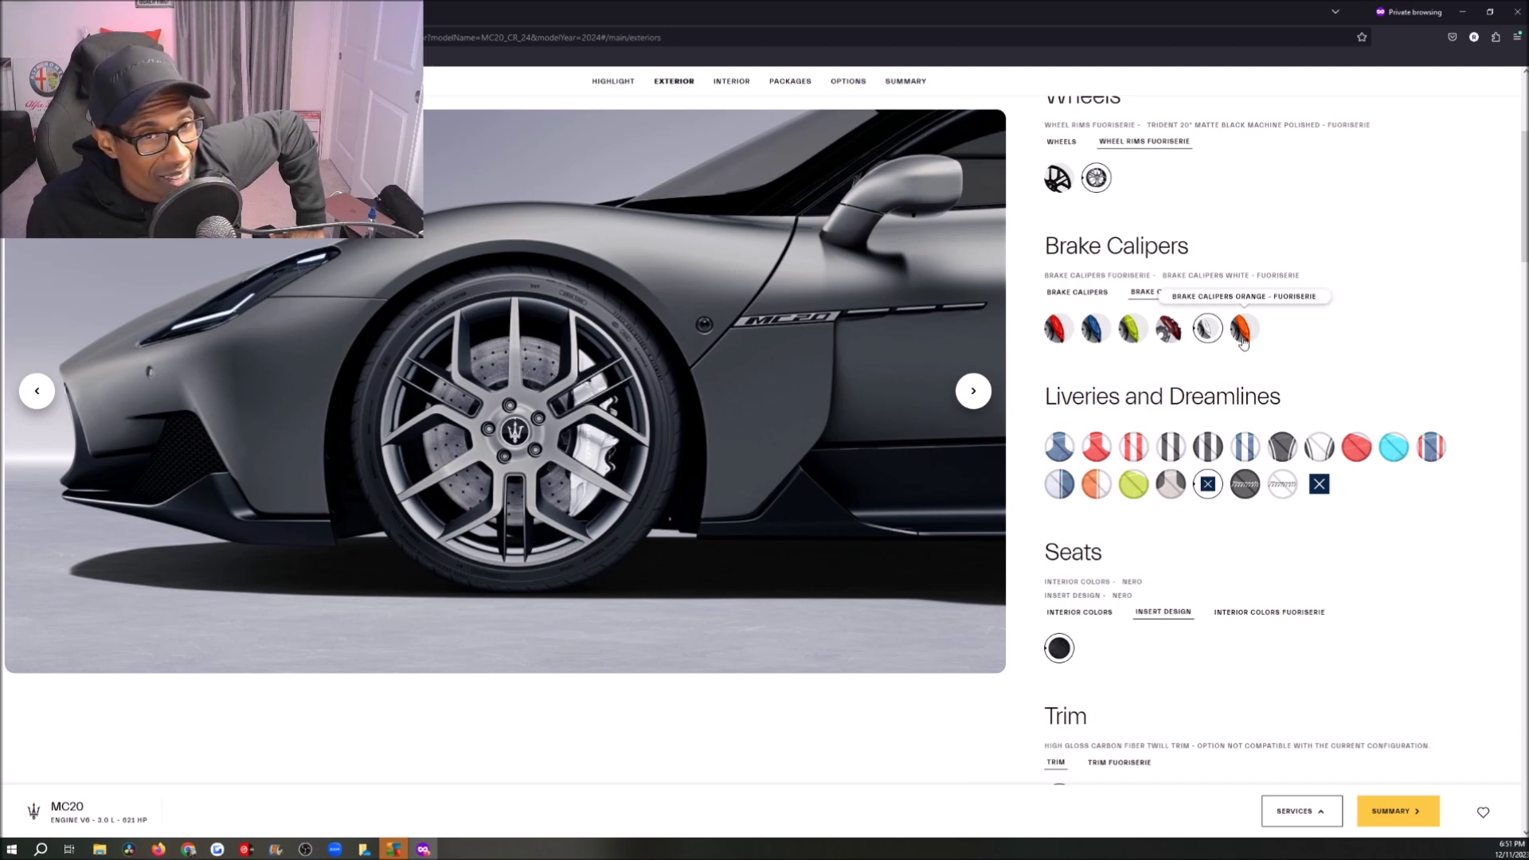
{"action": "left_click", "coordinate": [1241, 340]}
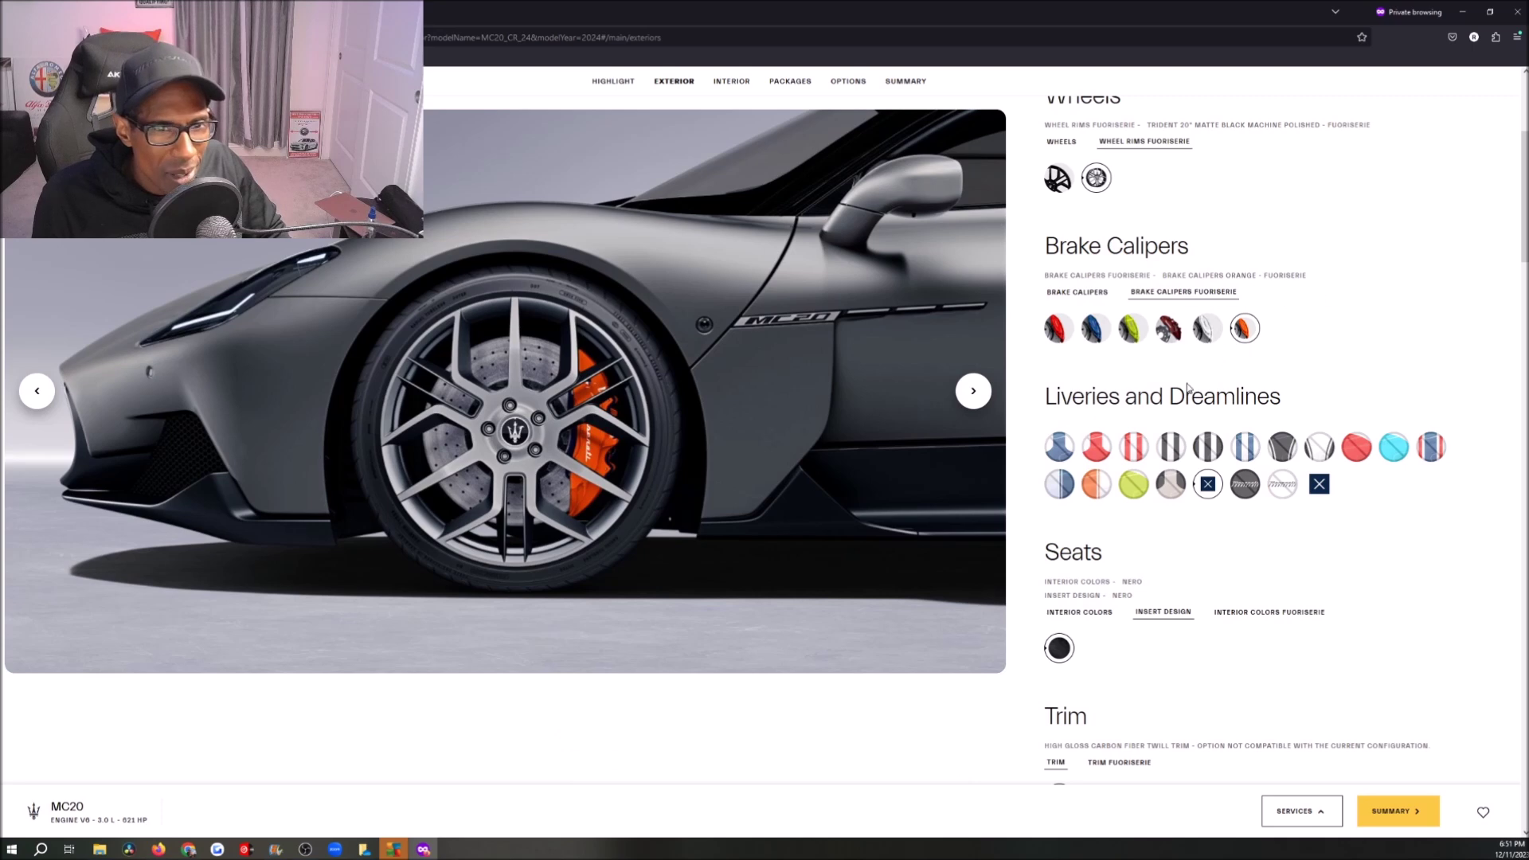
Check the car's side view and settle on Lime Fuoriserie calipers.
{"action": "left_click", "coordinate": [973, 391]}
{"action": "left_click", "coordinate": [50, 388]}
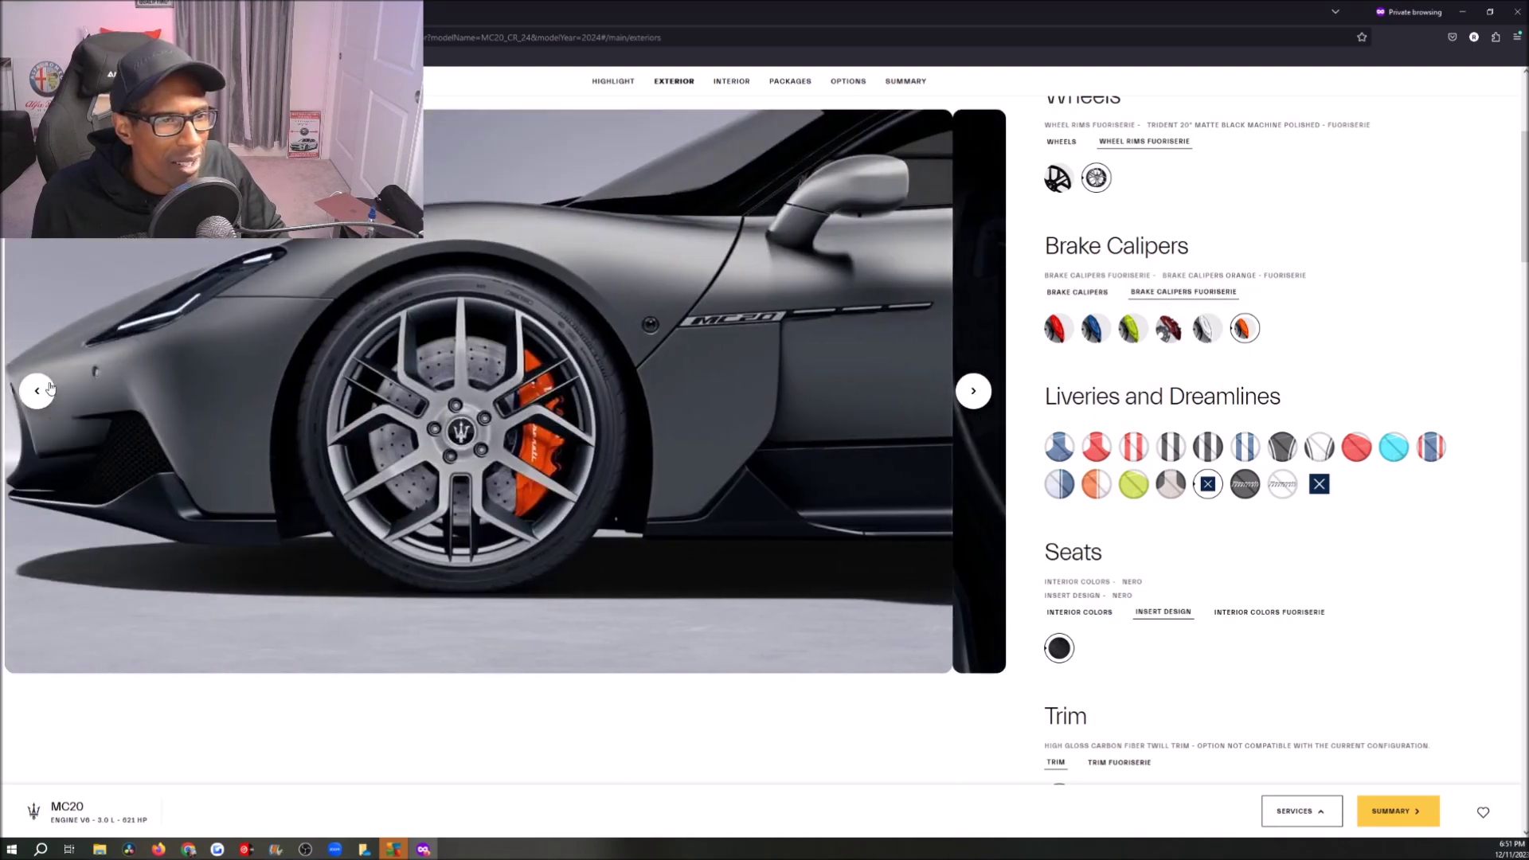
{"action": "left_click", "coordinate": [49, 387]}
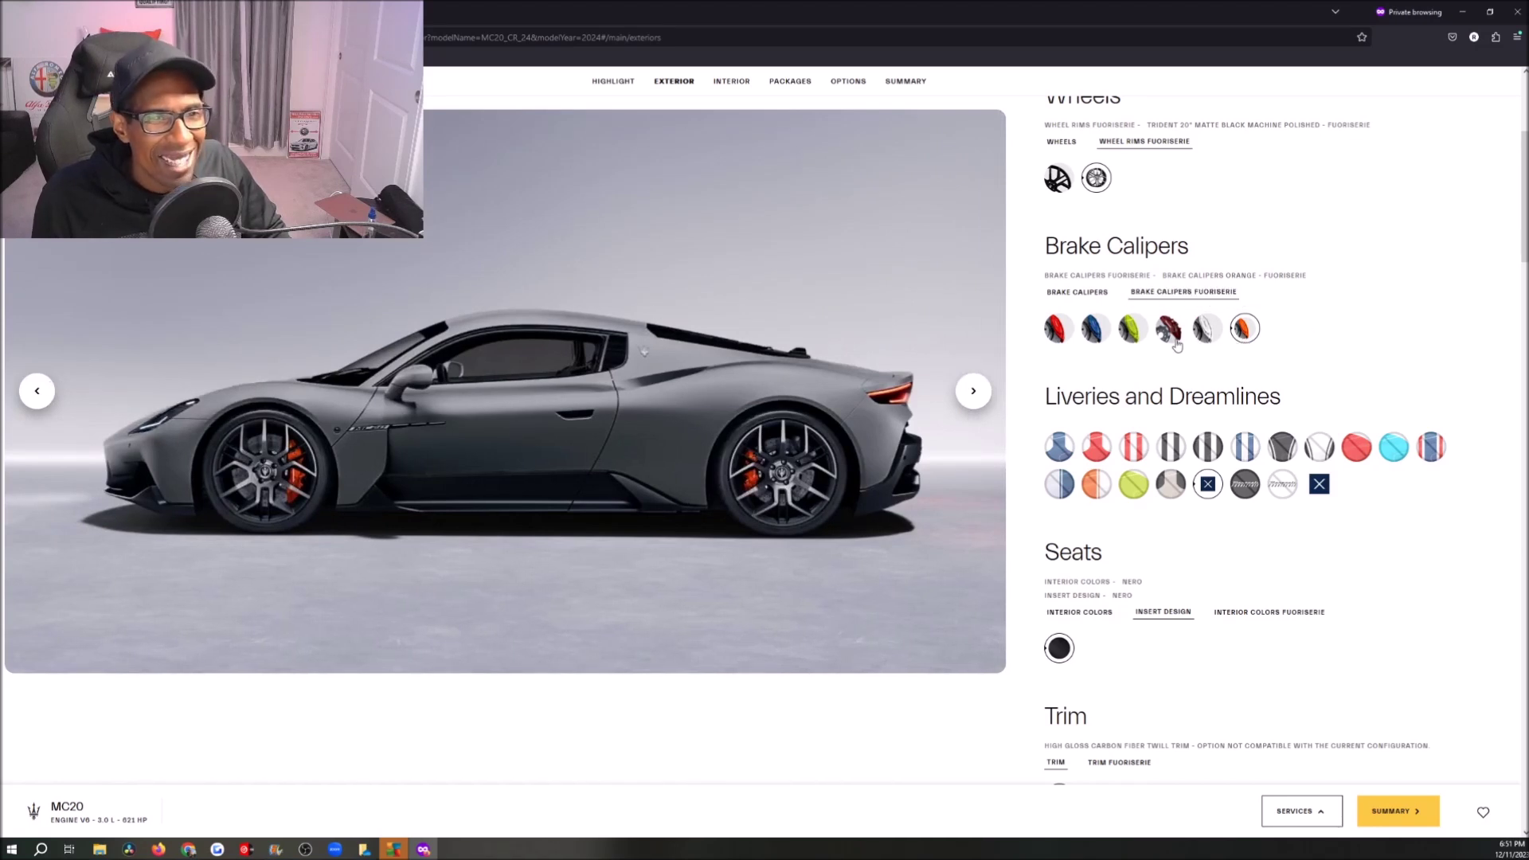
{"action": "left_click", "coordinate": [1132, 337]}
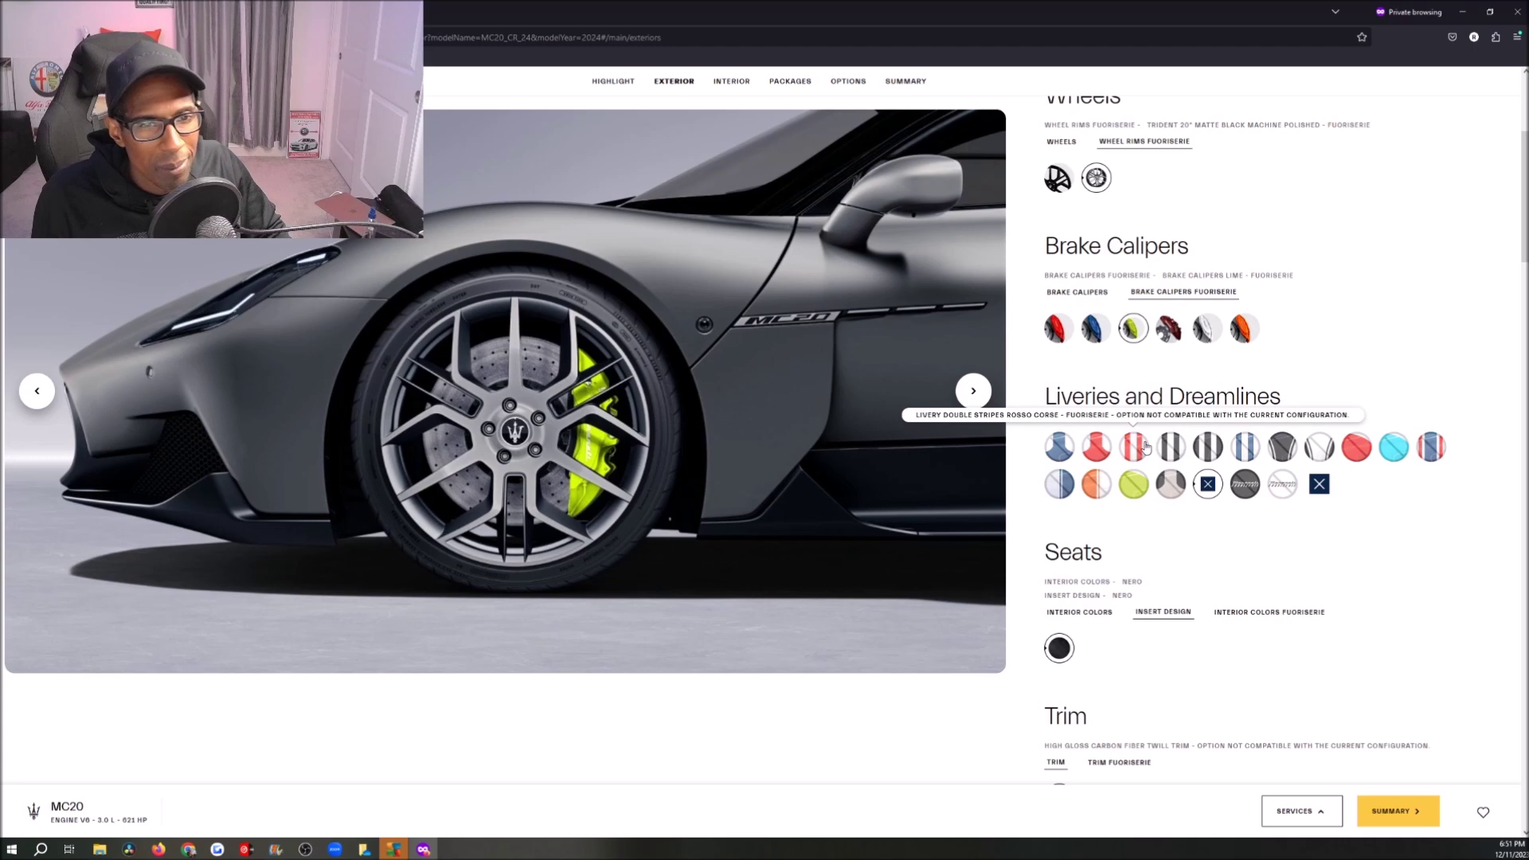
{"action": "scroll", "coordinate": [690, 444], "scroll_direction": "up", "scroll_amount": 3}
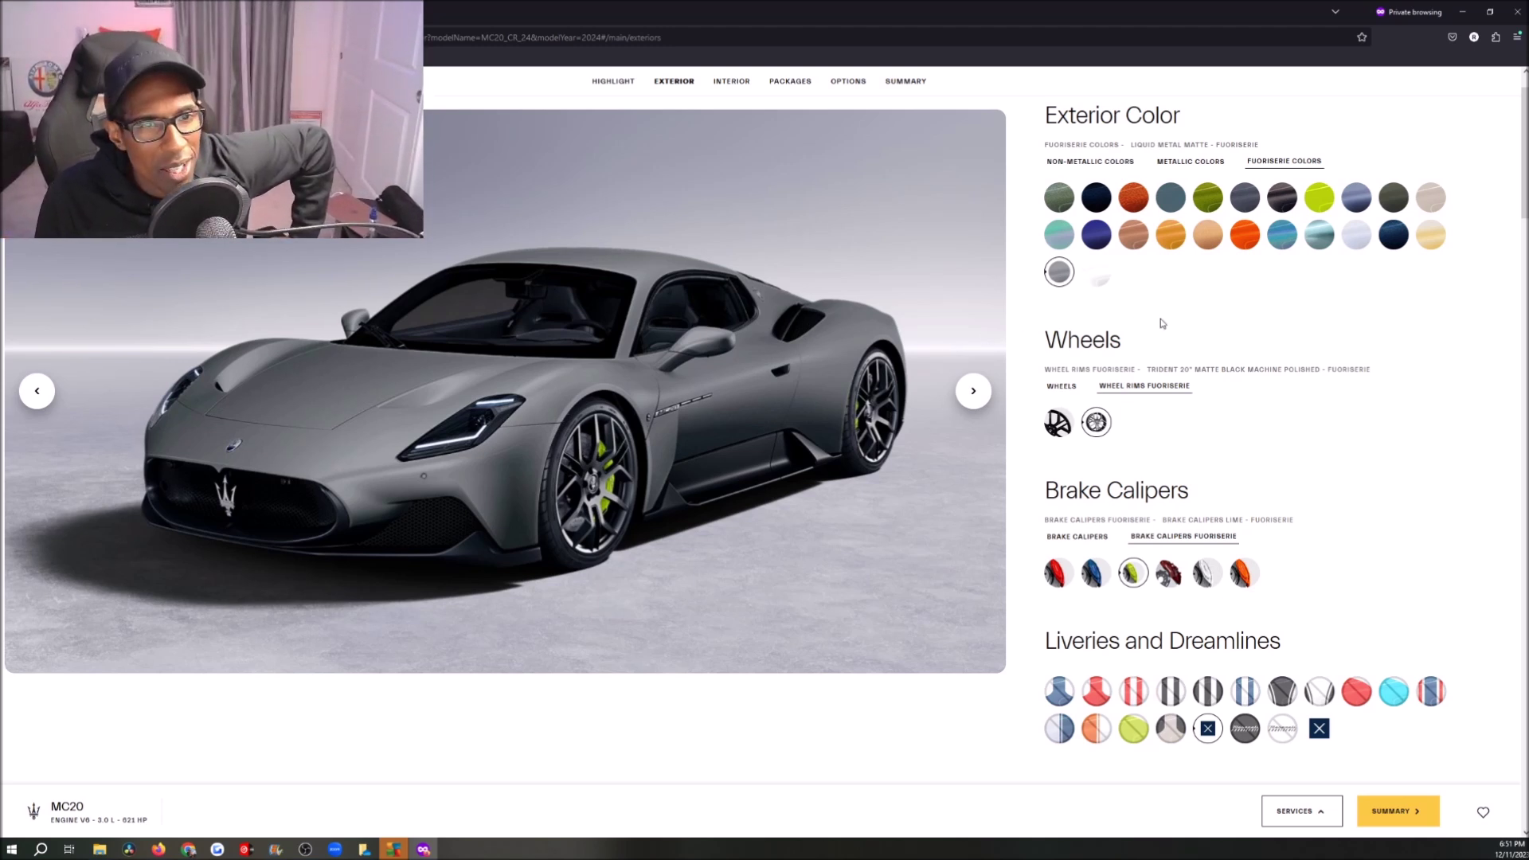
{"action": "left_click", "coordinate": [1198, 162]}
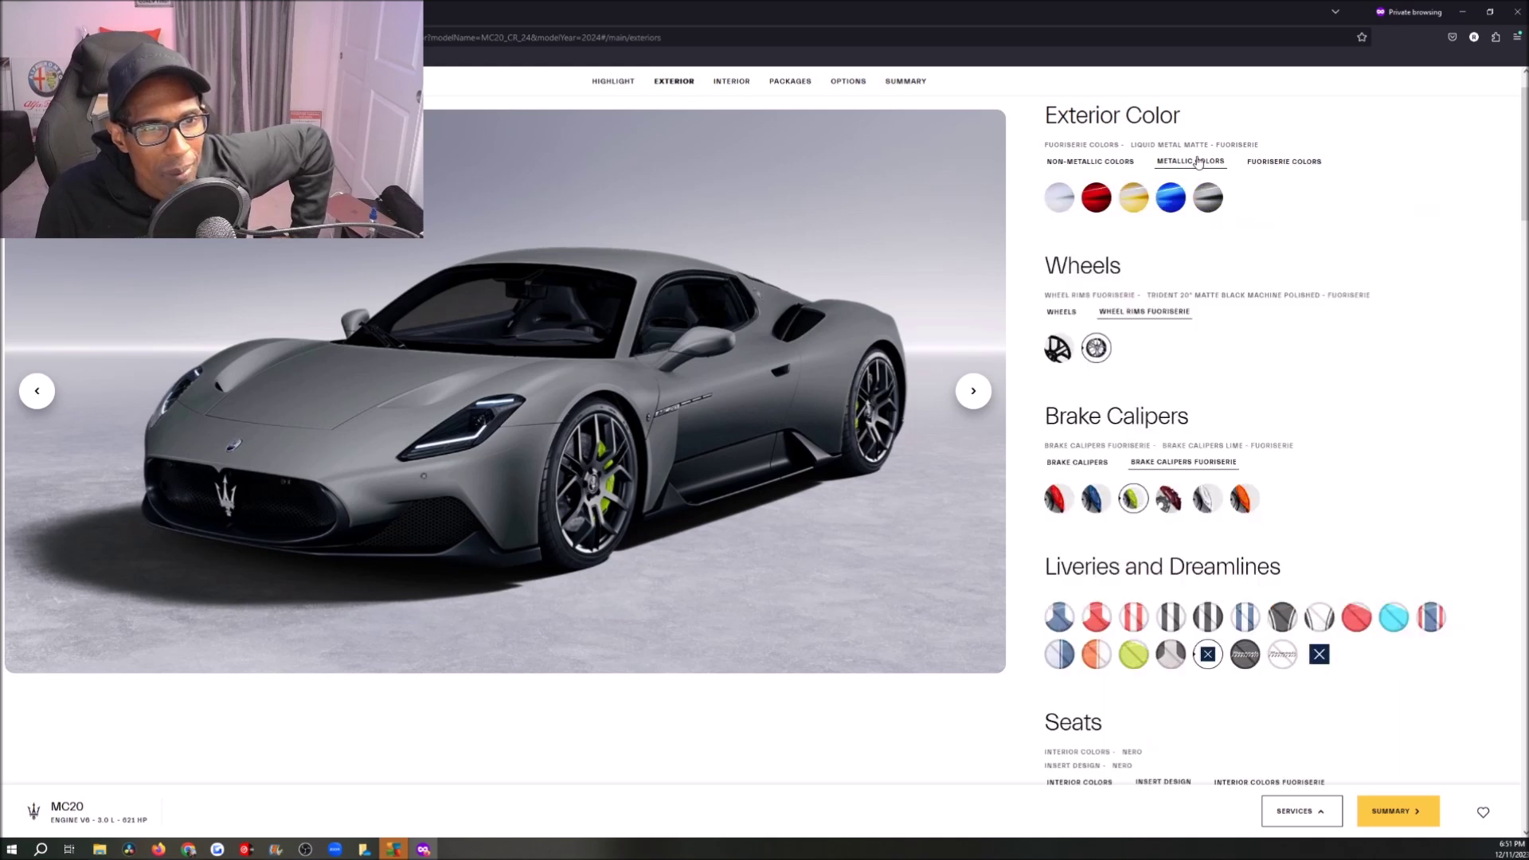
Preview the Bianco Audace Metallic and Orange Glow paints on the car.
{"action": "left_click", "coordinate": [1246, 163]}
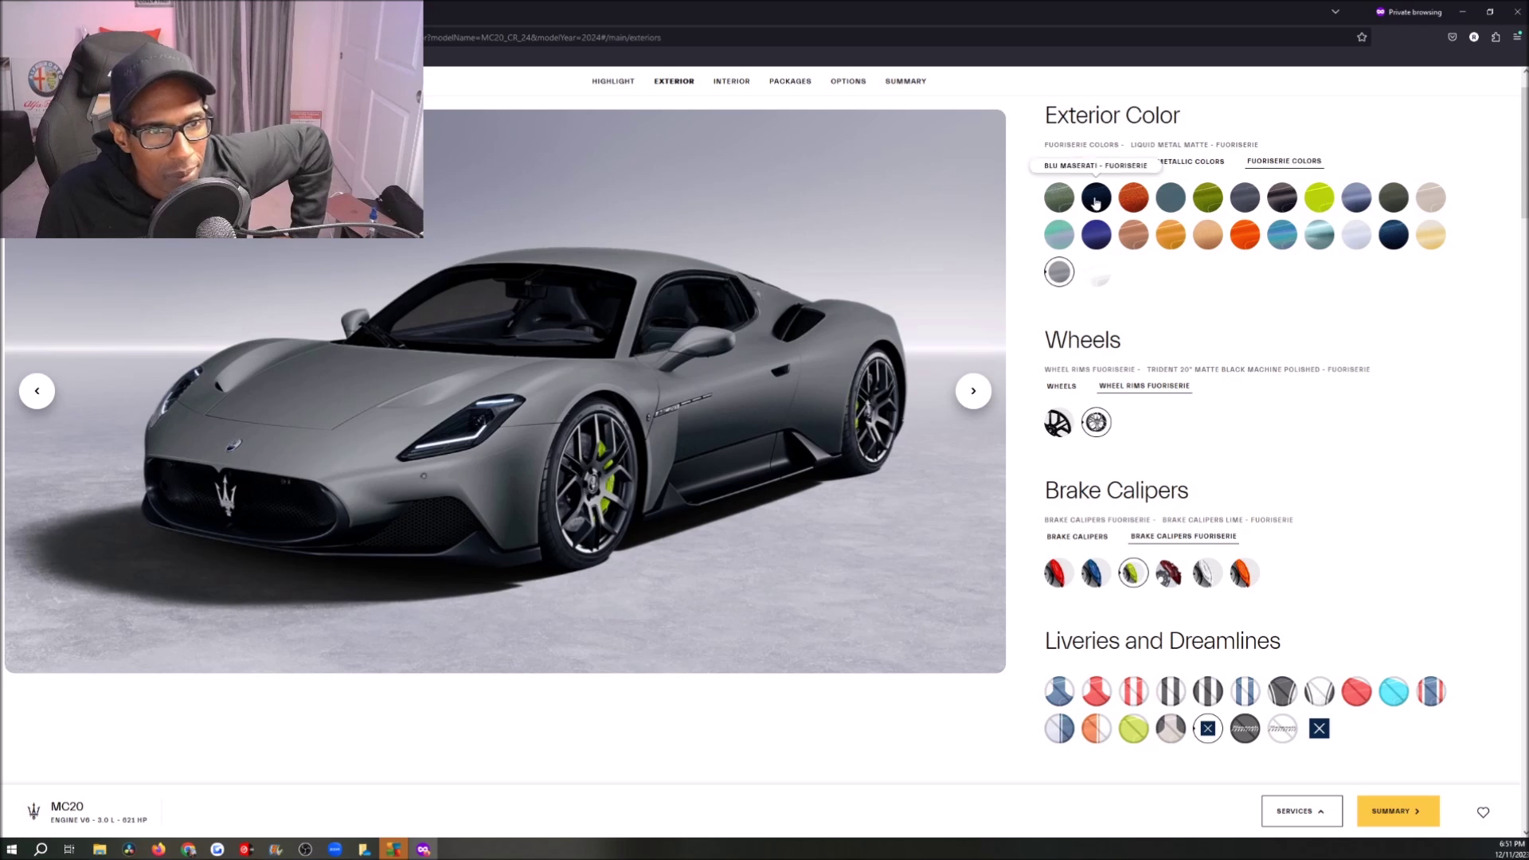
{"action": "left_click", "coordinate": [1362, 239]}
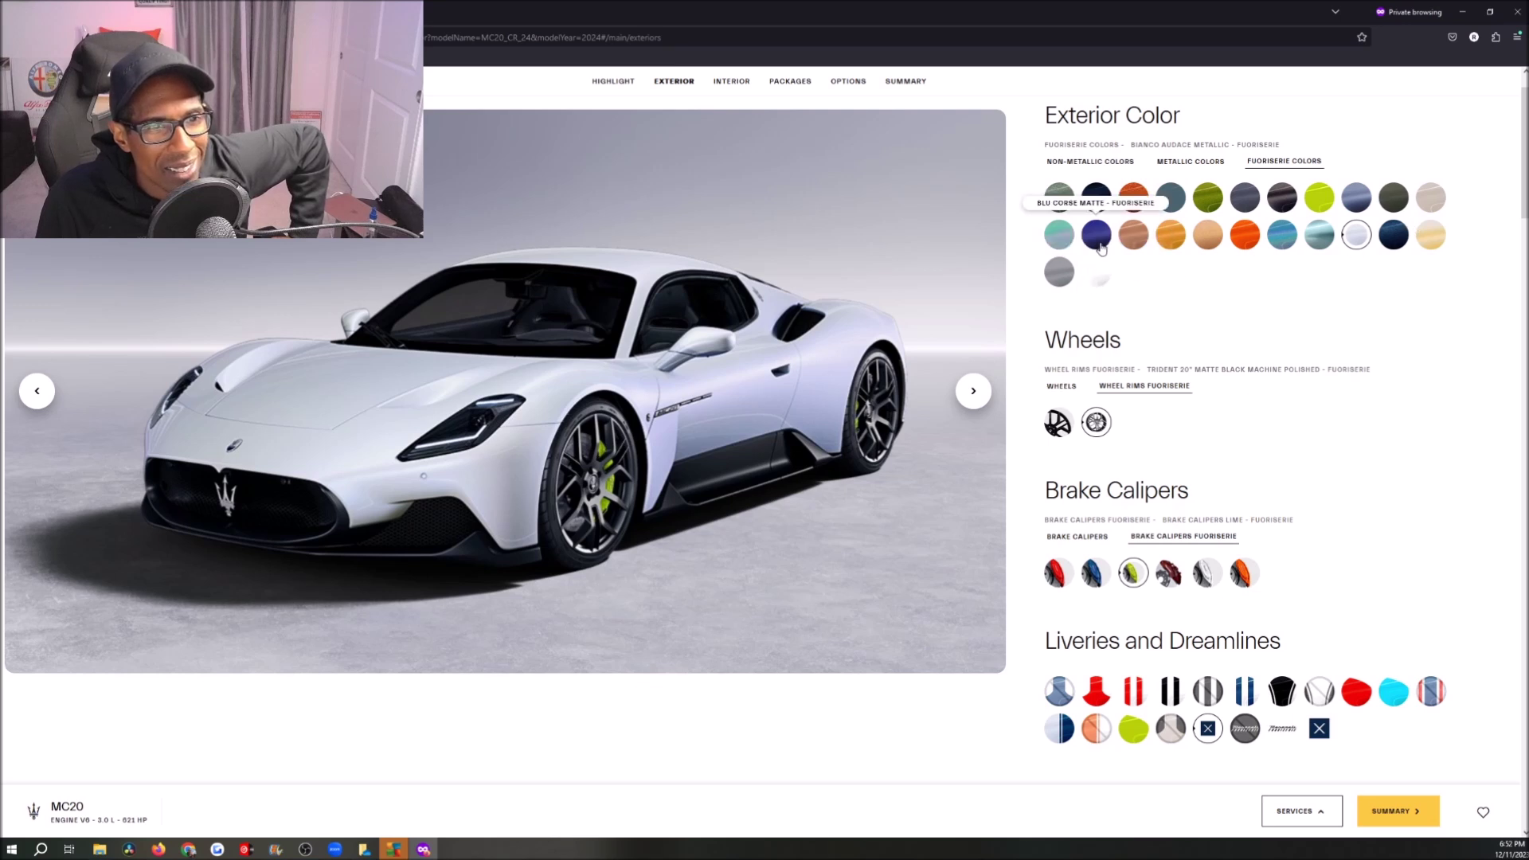
{"action": "left_click", "coordinate": [1255, 248]}
{"action": "scroll", "coordinate": [1267, 359], "scroll_direction": "down", "scroll_amount": 1}
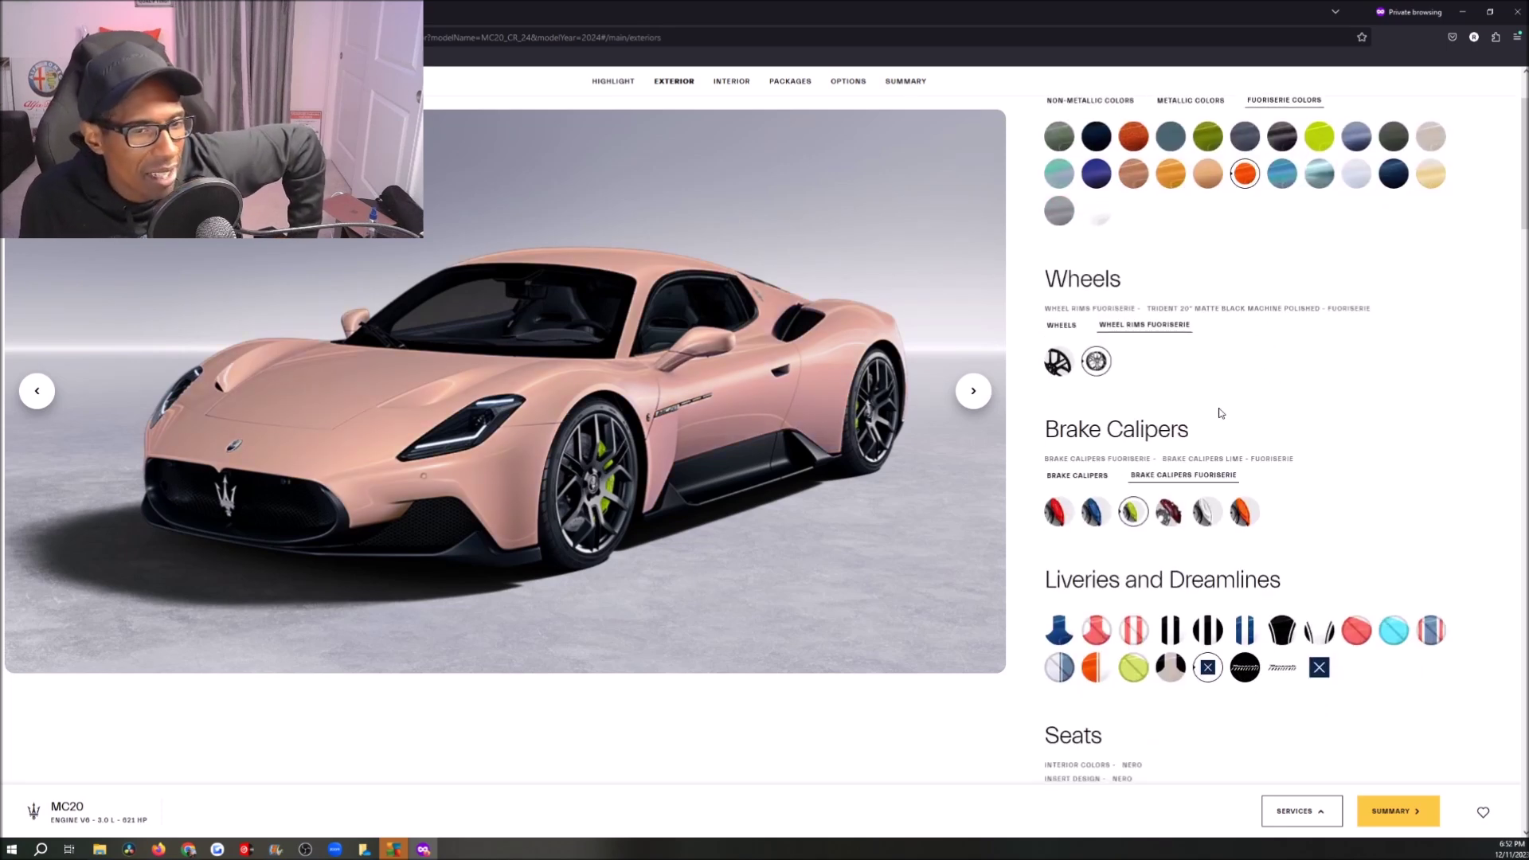
{"action": "scroll", "coordinate": [1155, 319], "scroll_direction": "up", "scroll_amount": 1}
Switch to the non-metallic paint colours and turn the preview to the side profile.
{"action": "left_click", "coordinate": [1090, 223]}
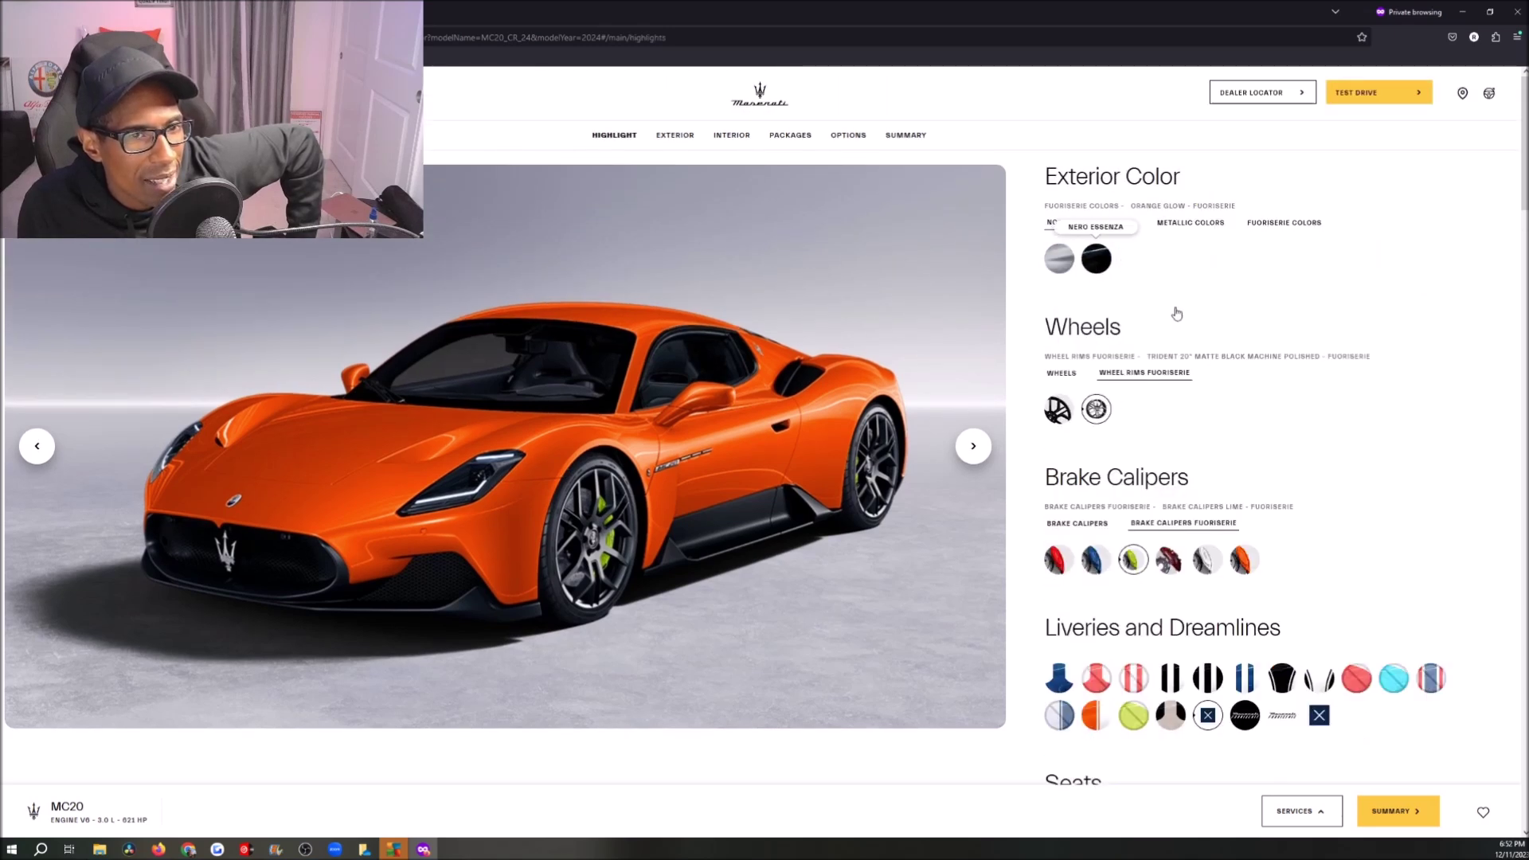
{"action": "scroll", "coordinate": [1176, 313], "scroll_direction": "down", "scroll_amount": 1}
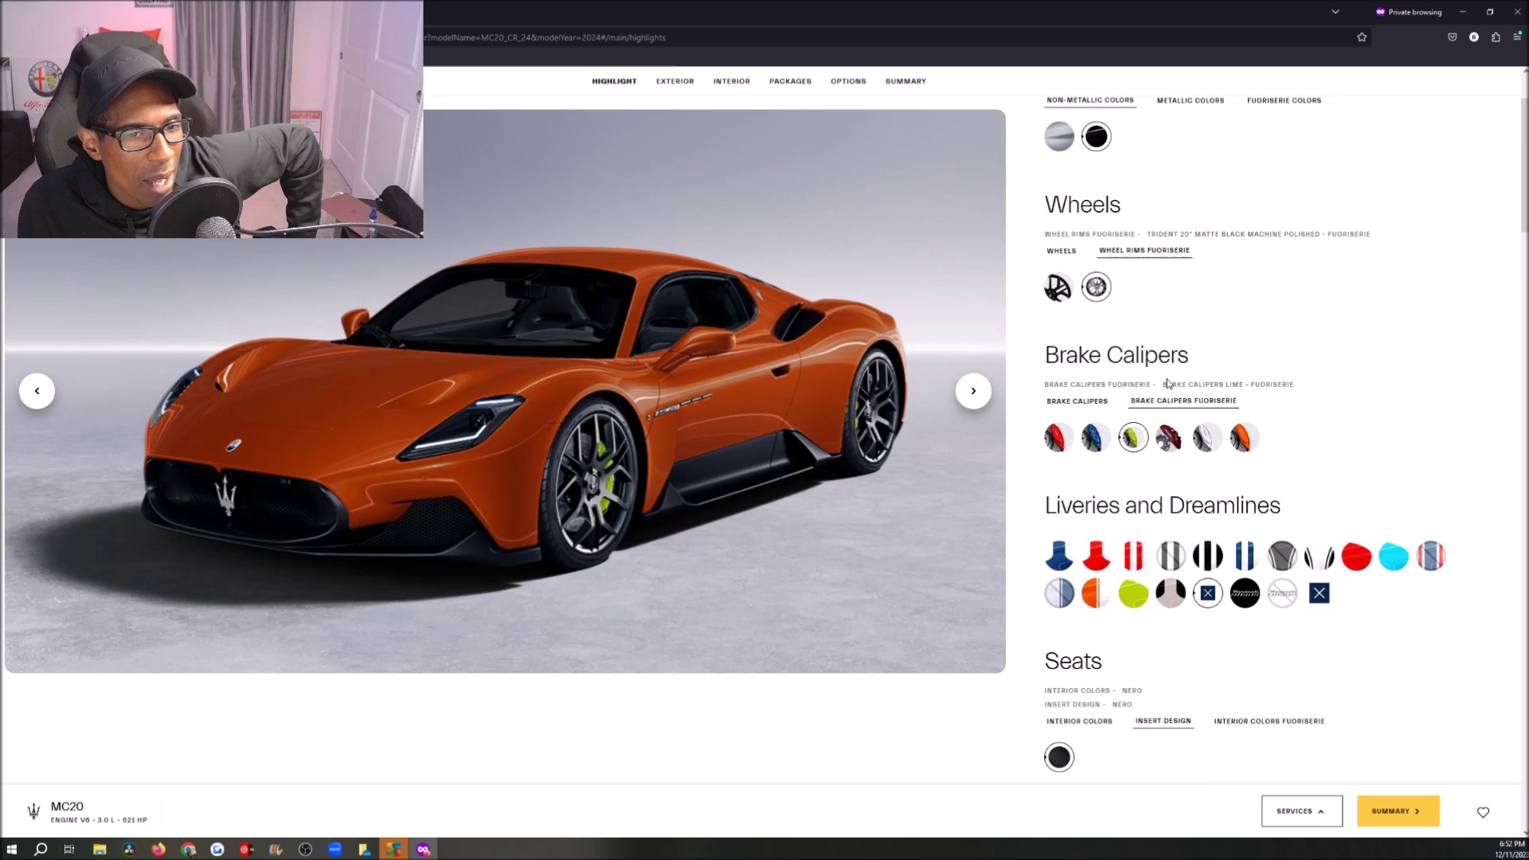
{"action": "scroll", "coordinate": [1167, 385], "scroll_direction": "up", "scroll_amount": 1}
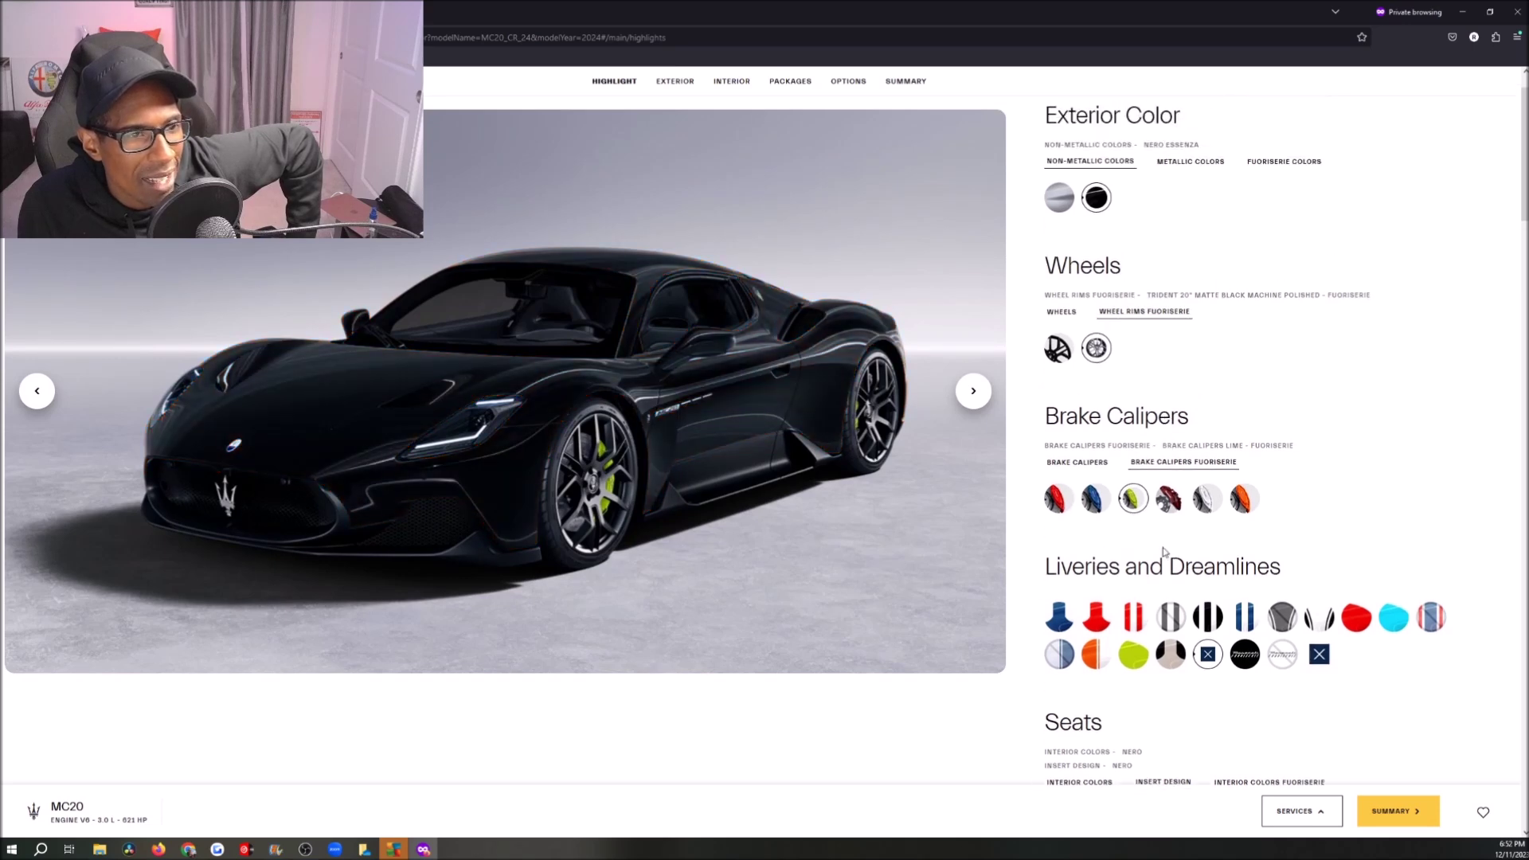
{"action": "left_click", "coordinate": [968, 389]}
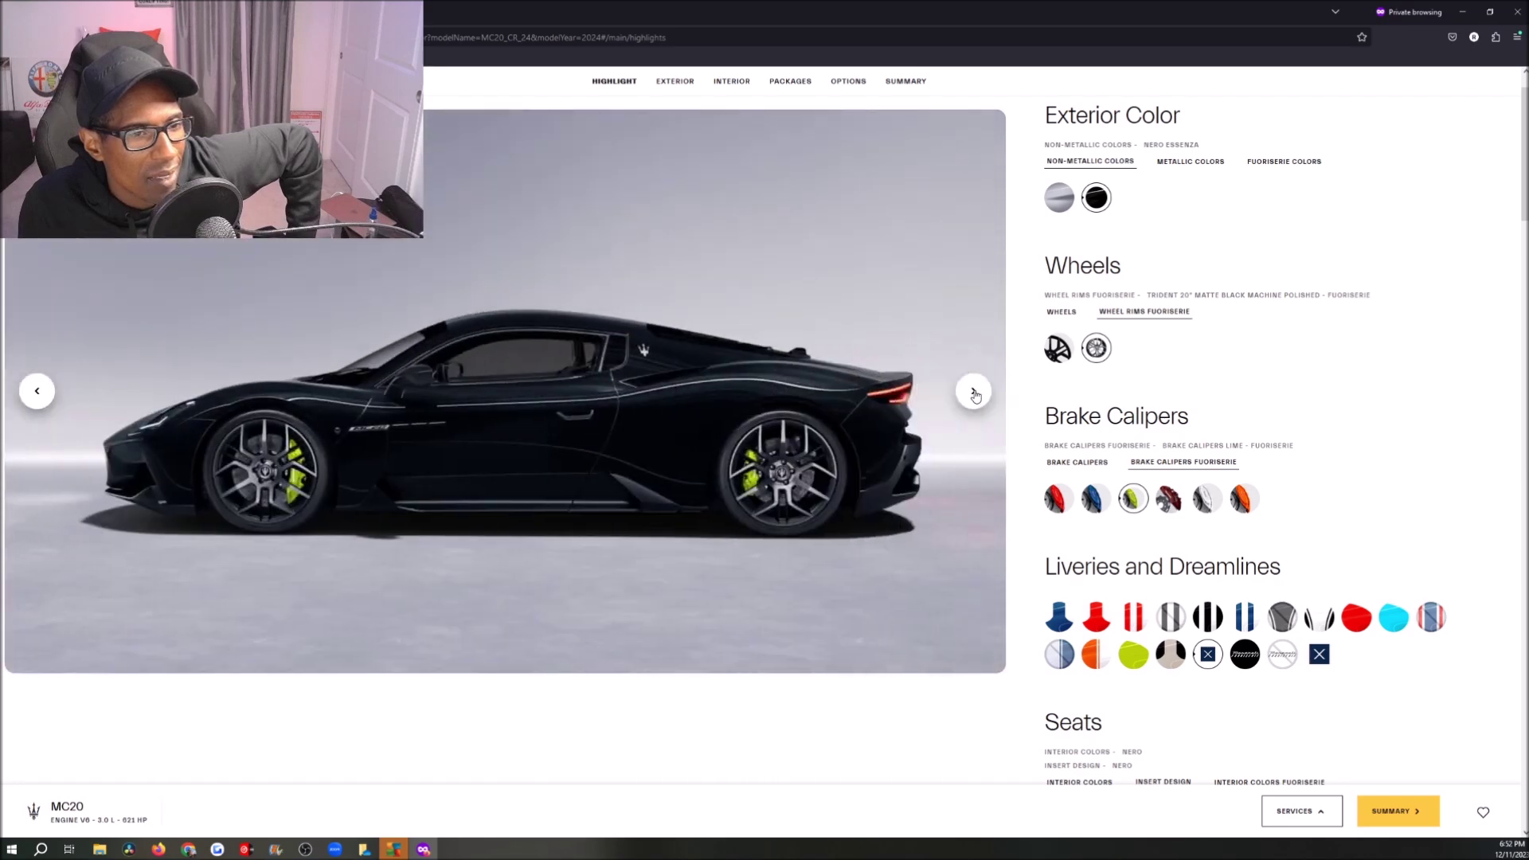
Preview the Birdcage Blu Emblema and Birdcage Rosso Corse liveries from front and rear.
{"action": "left_click", "coordinate": [1057, 615]}
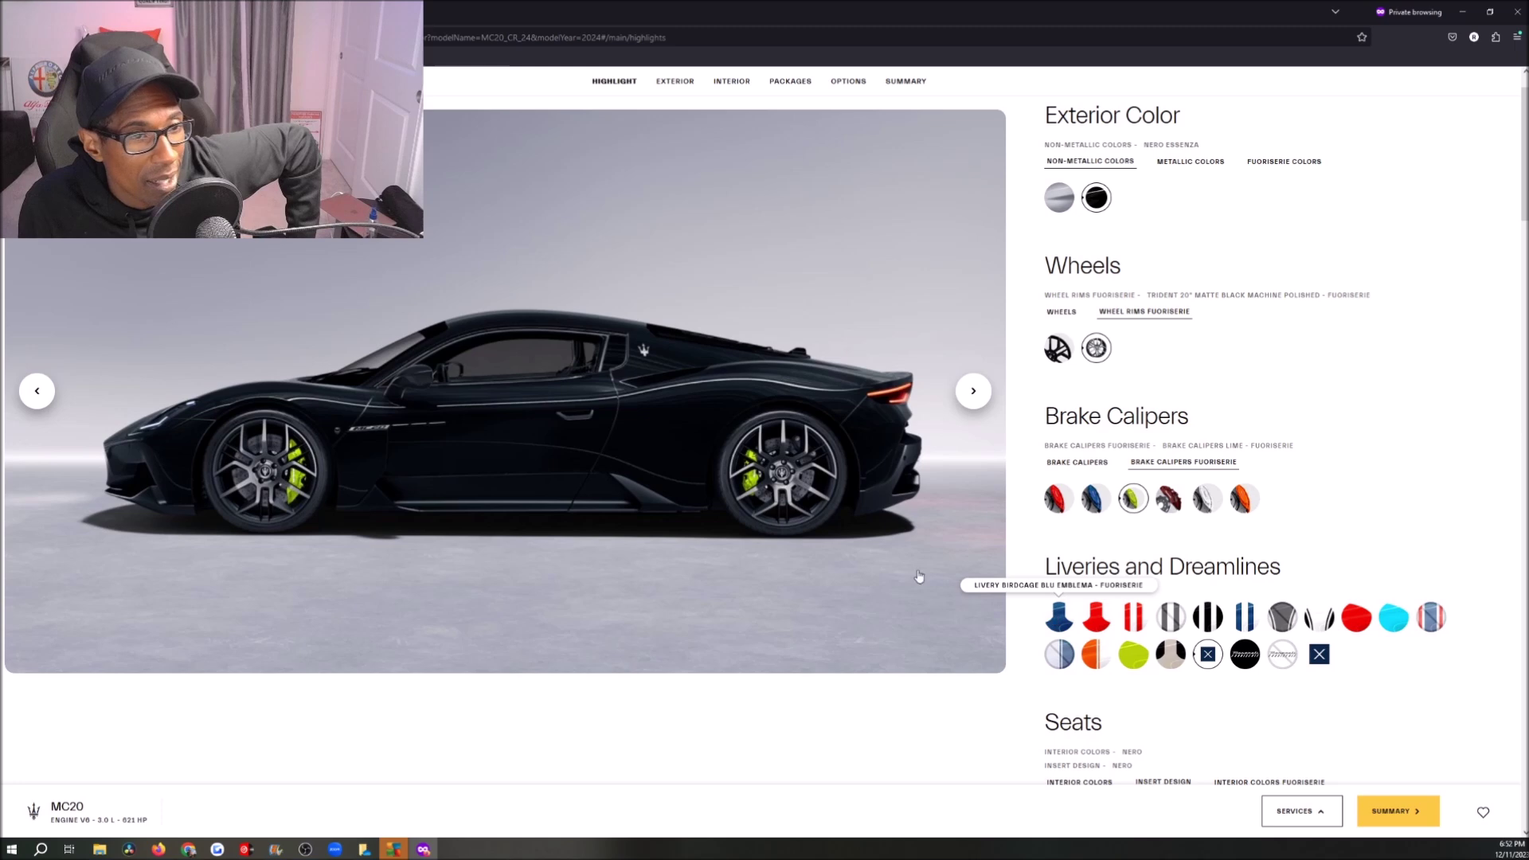
{"action": "left_click", "coordinate": [38, 392]}
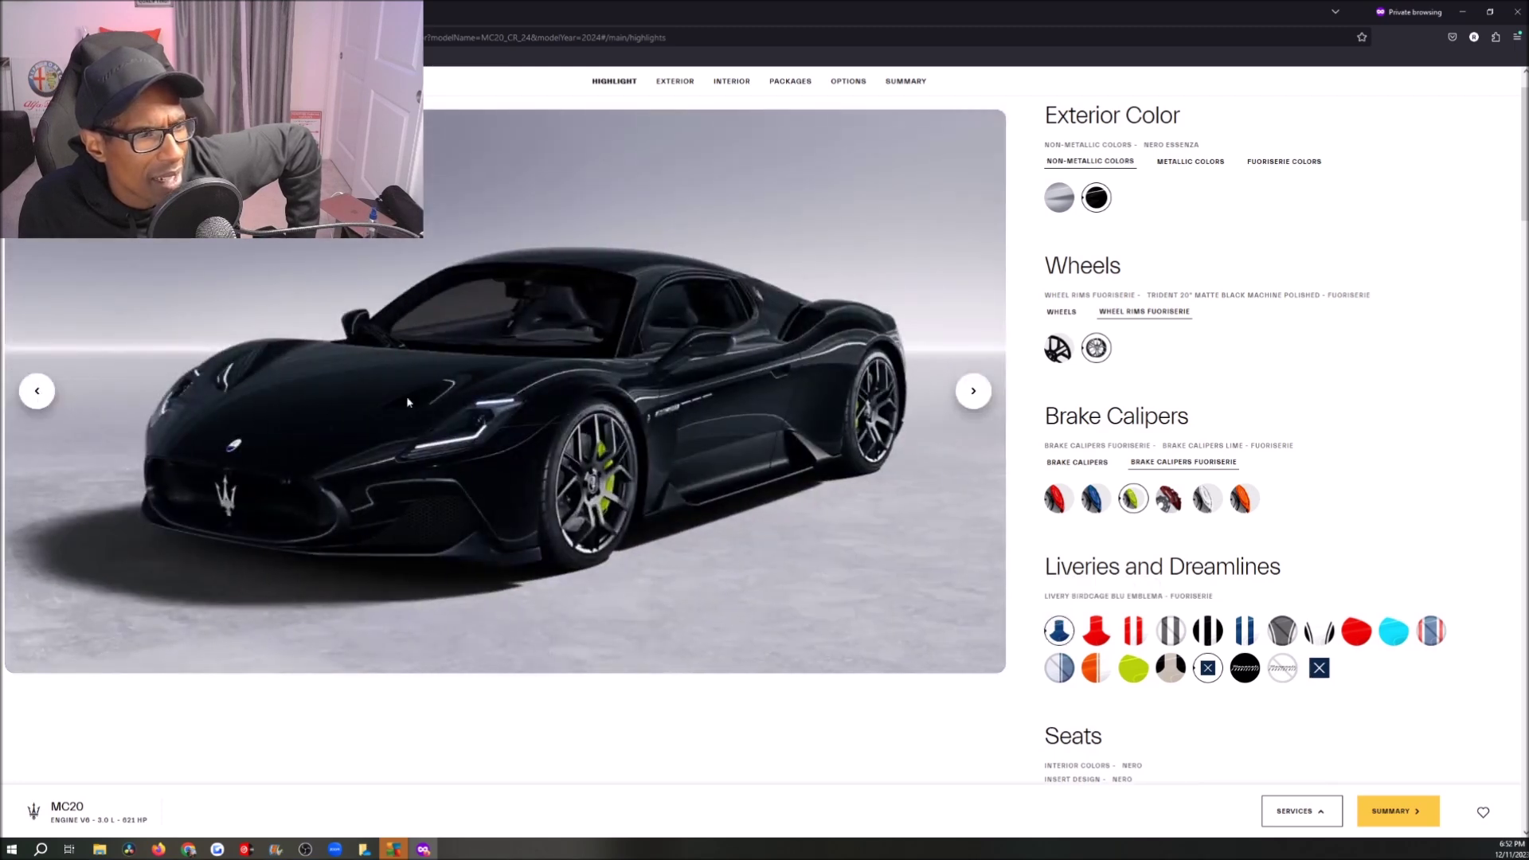
{"action": "left_click", "coordinate": [1059, 630]}
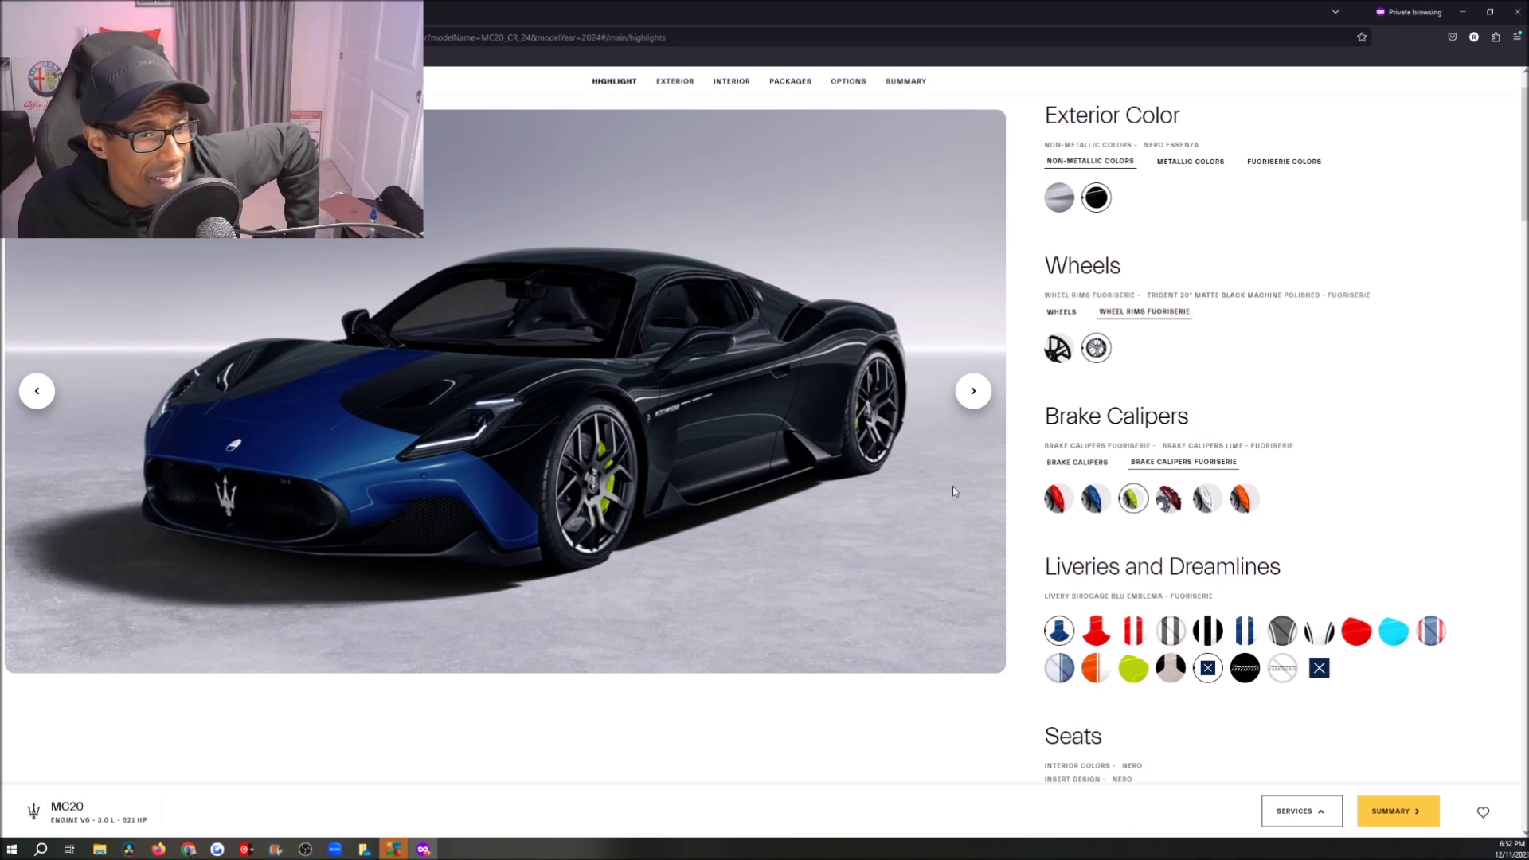
{"action": "left_click", "coordinate": [975, 391]}
{"action": "left_click", "coordinate": [36, 391]}
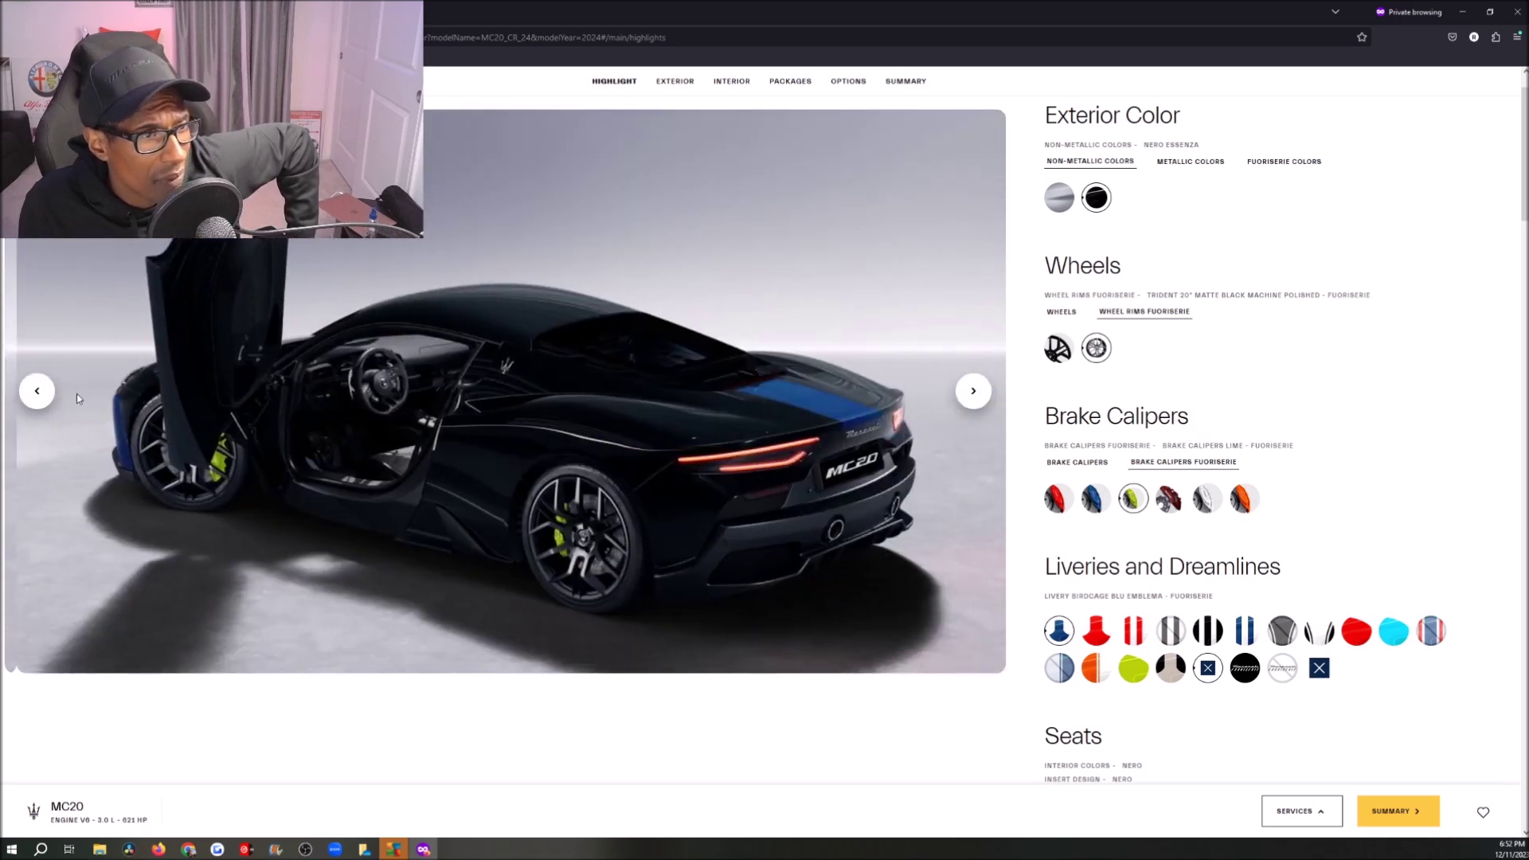
{"action": "left_click", "coordinate": [1099, 633]}
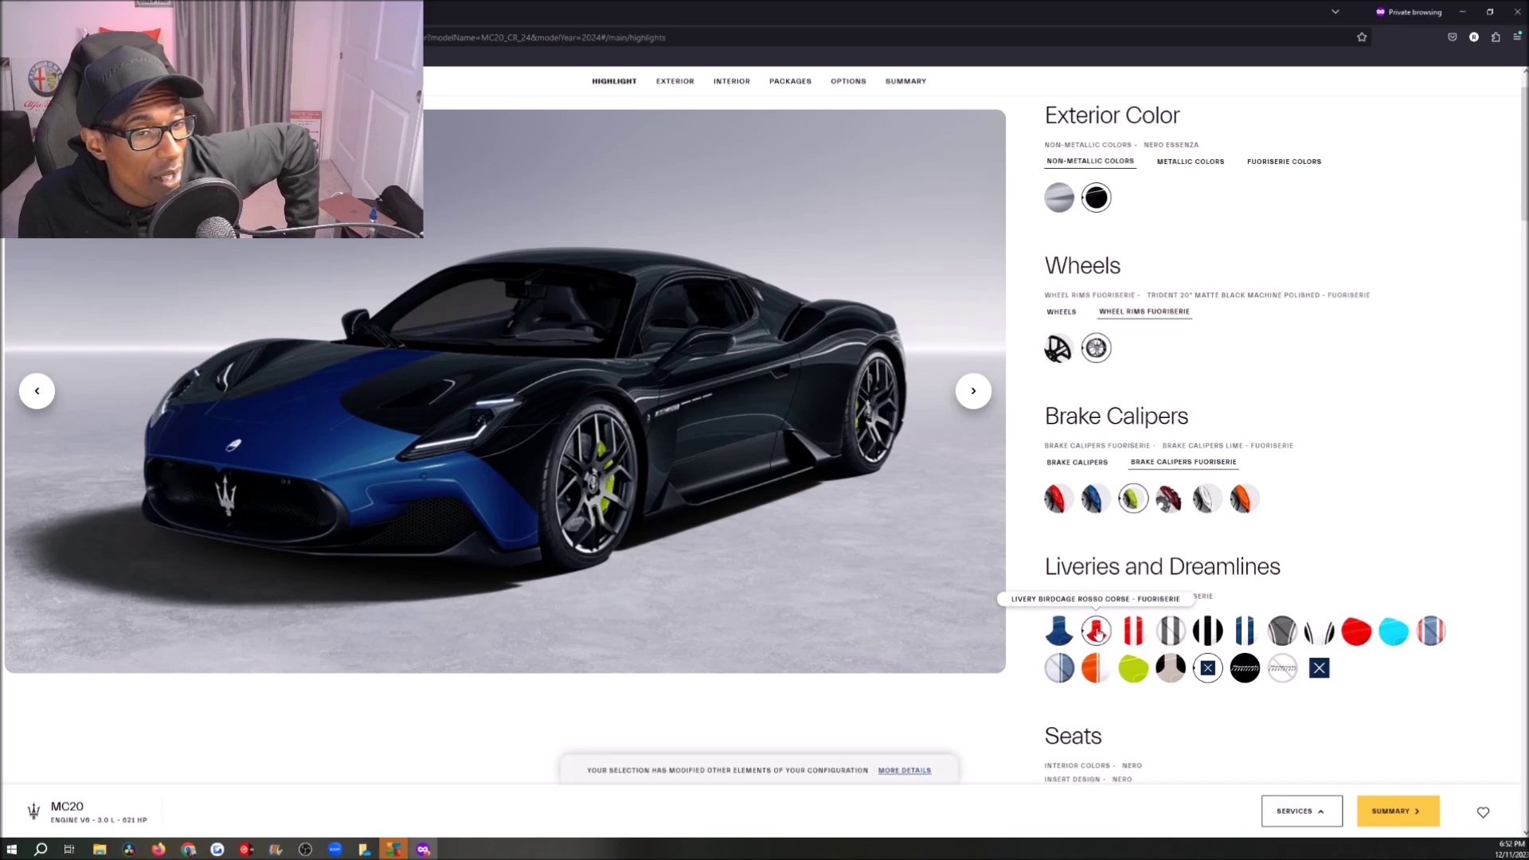
{"action": "left_click", "coordinate": [973, 390]}
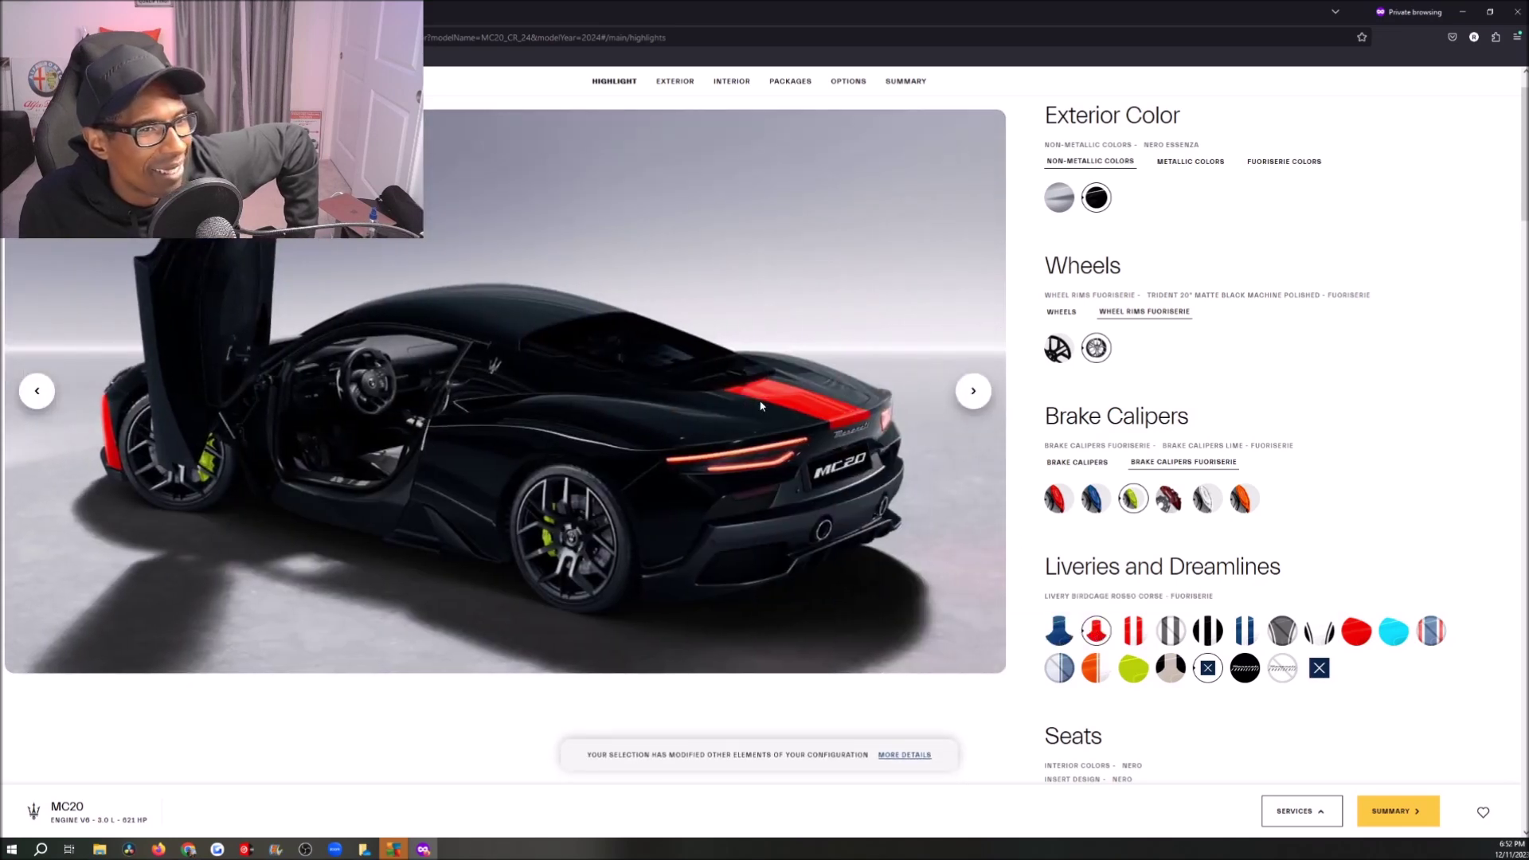
{"action": "left_click", "coordinate": [36, 390]}
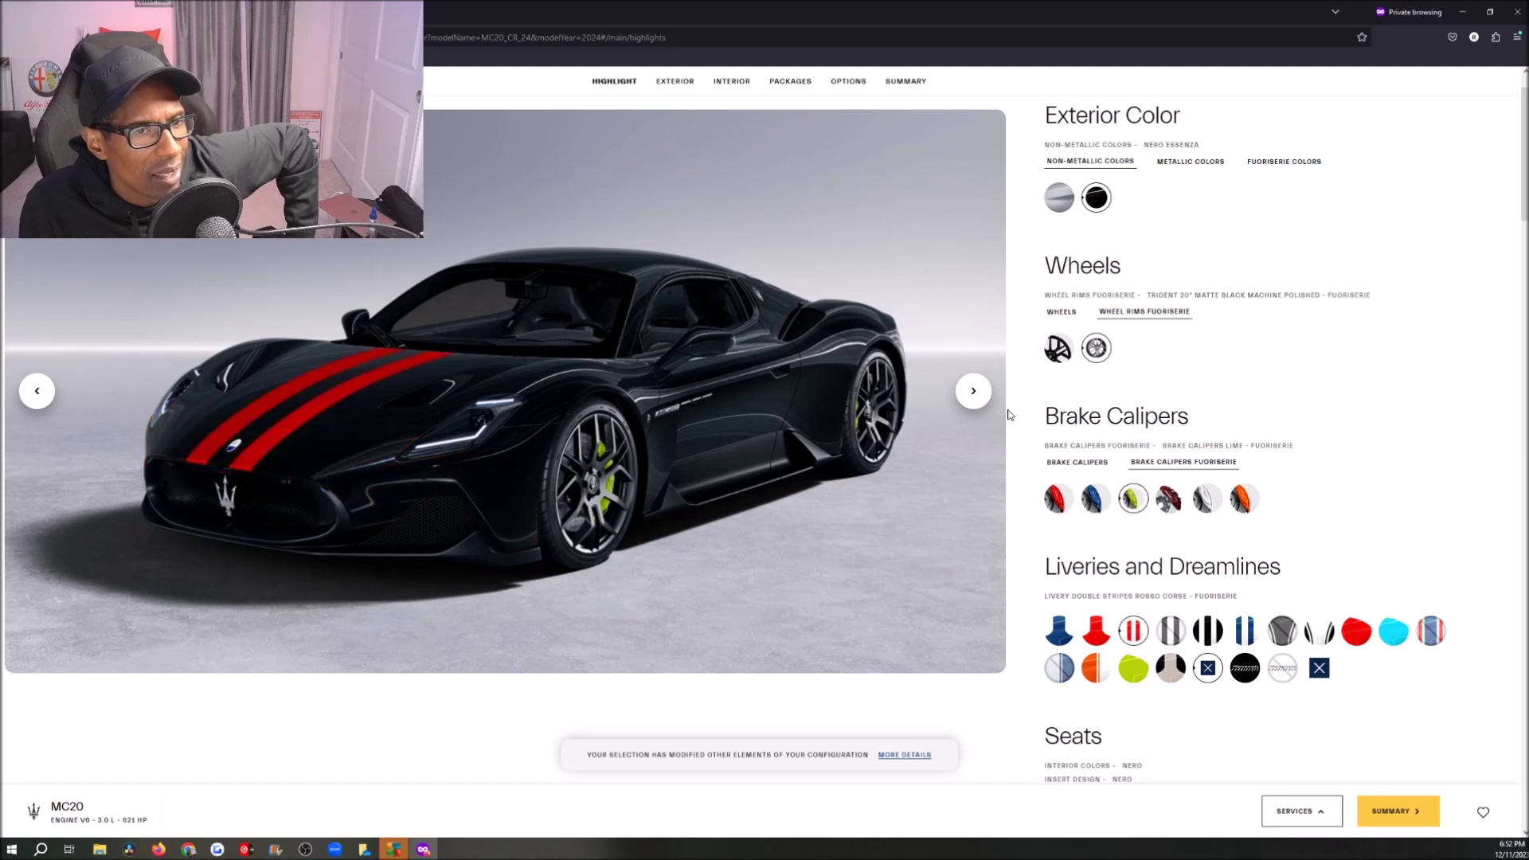
{"action": "left_click", "coordinate": [977, 396]}
{"action": "left_click", "coordinate": [46, 392]}
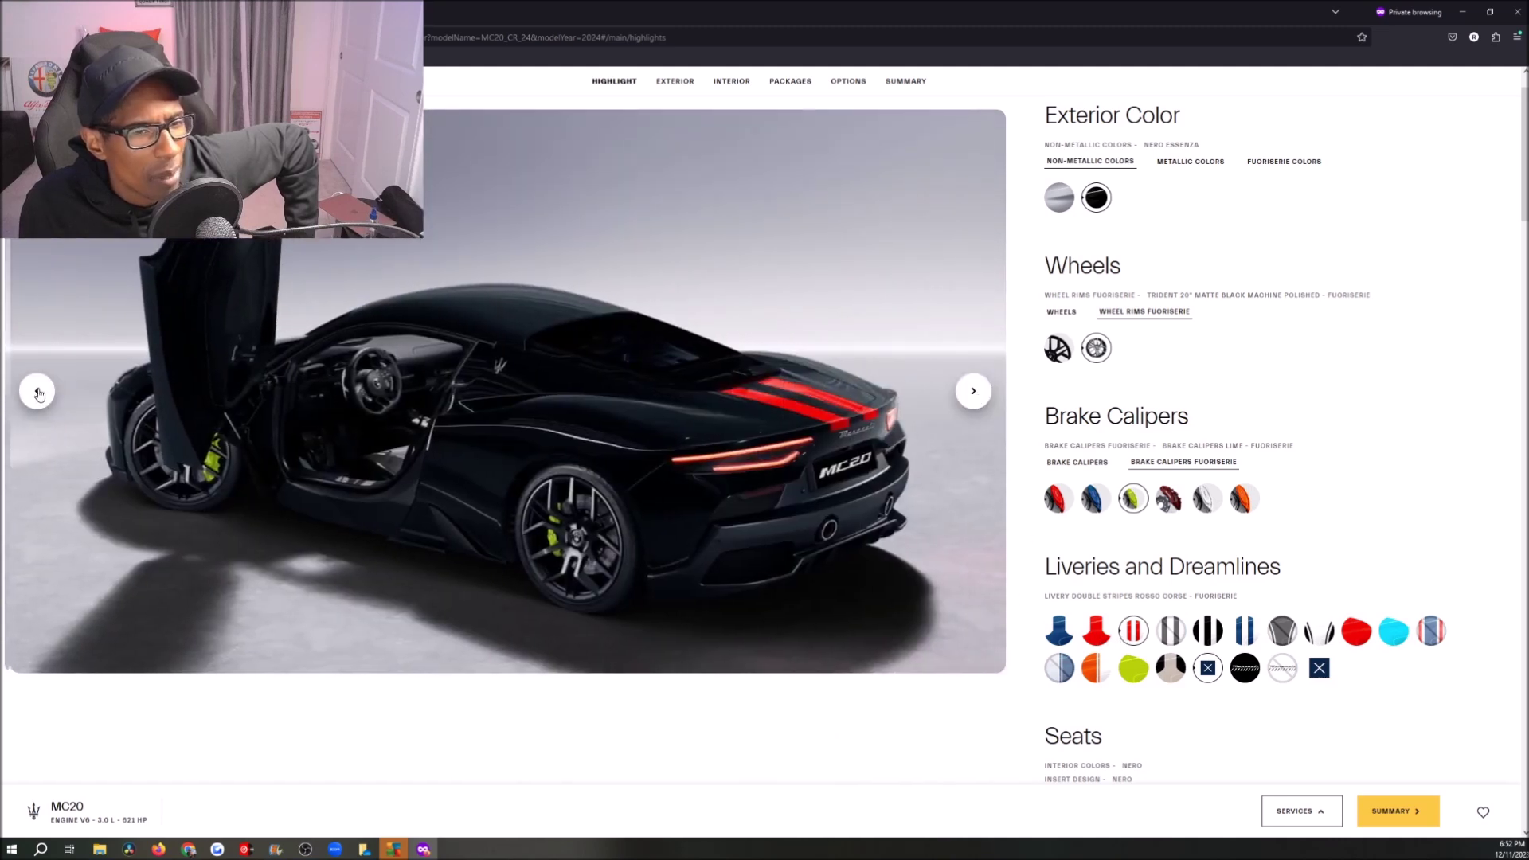
Try Double Stripes Bianco and Blu Emblema, then apply the MC12 Competition Bianco livery.
{"action": "left_click", "coordinate": [1208, 633]}
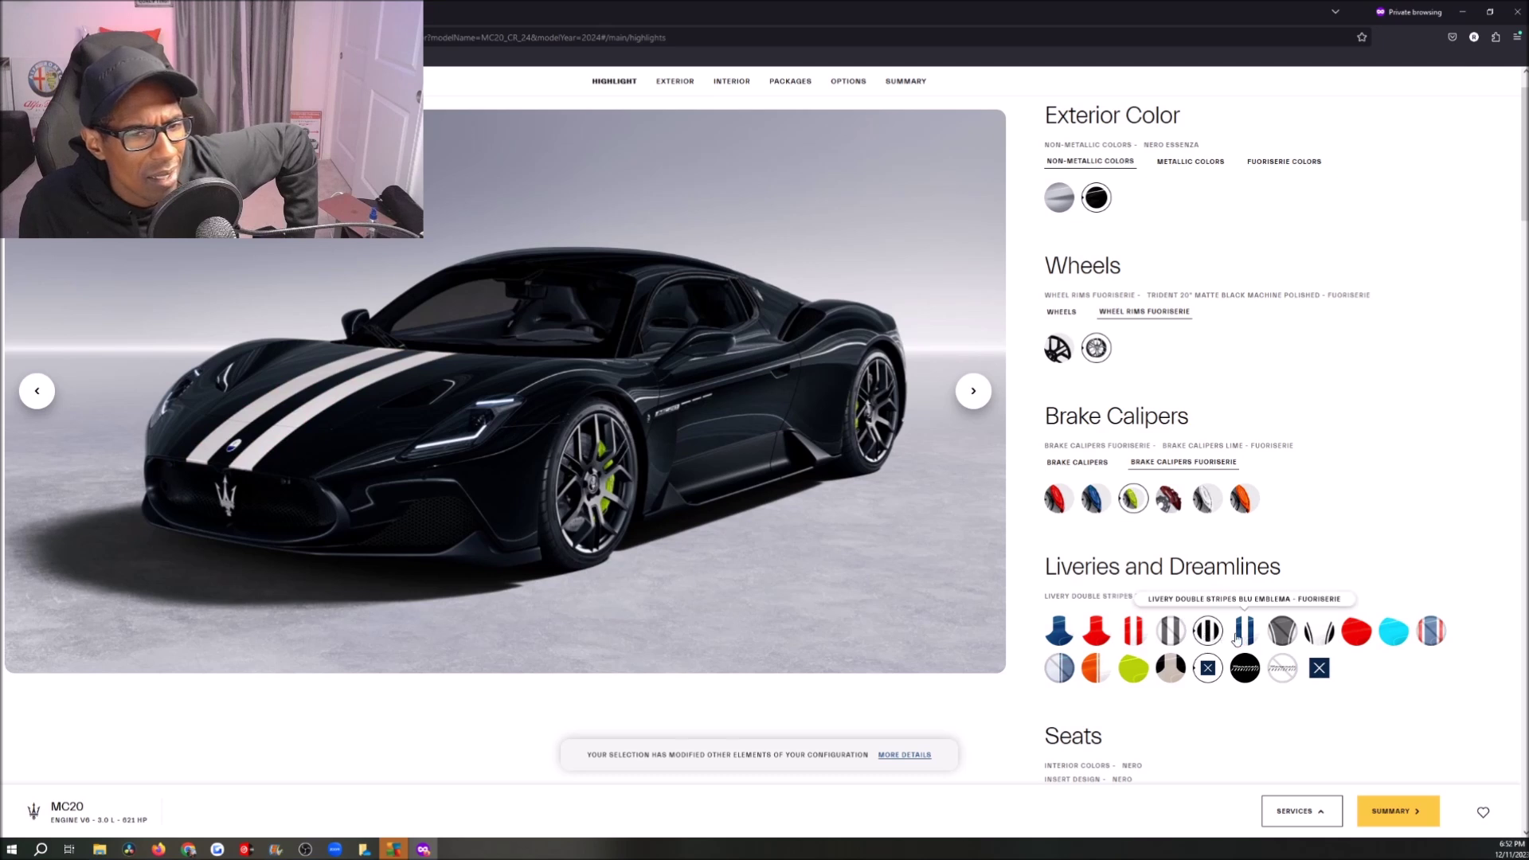
{"action": "left_click", "coordinate": [1239, 632]}
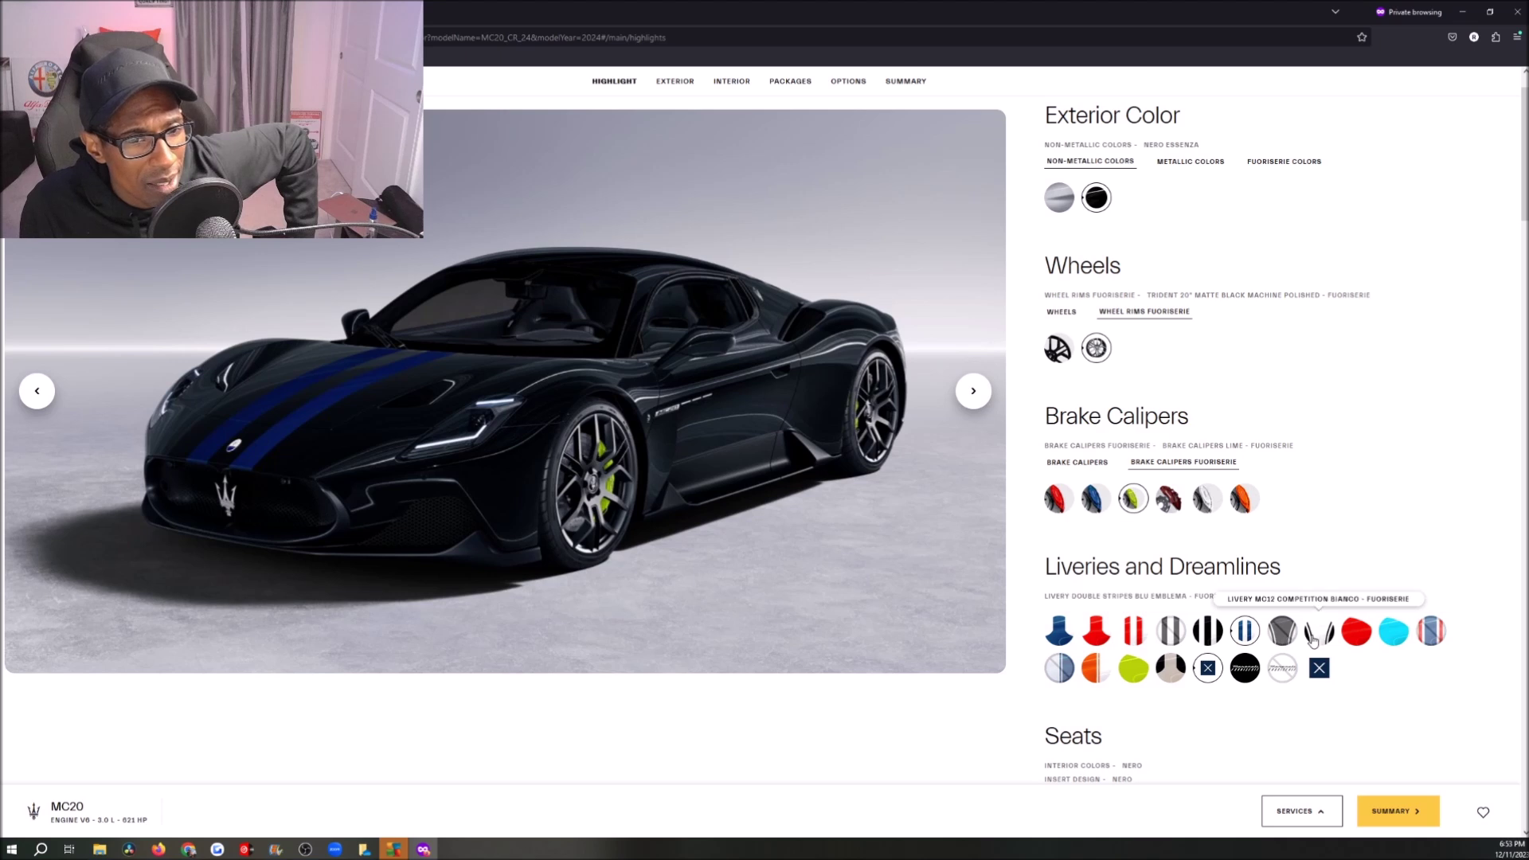
{"action": "left_click", "coordinate": [1311, 637]}
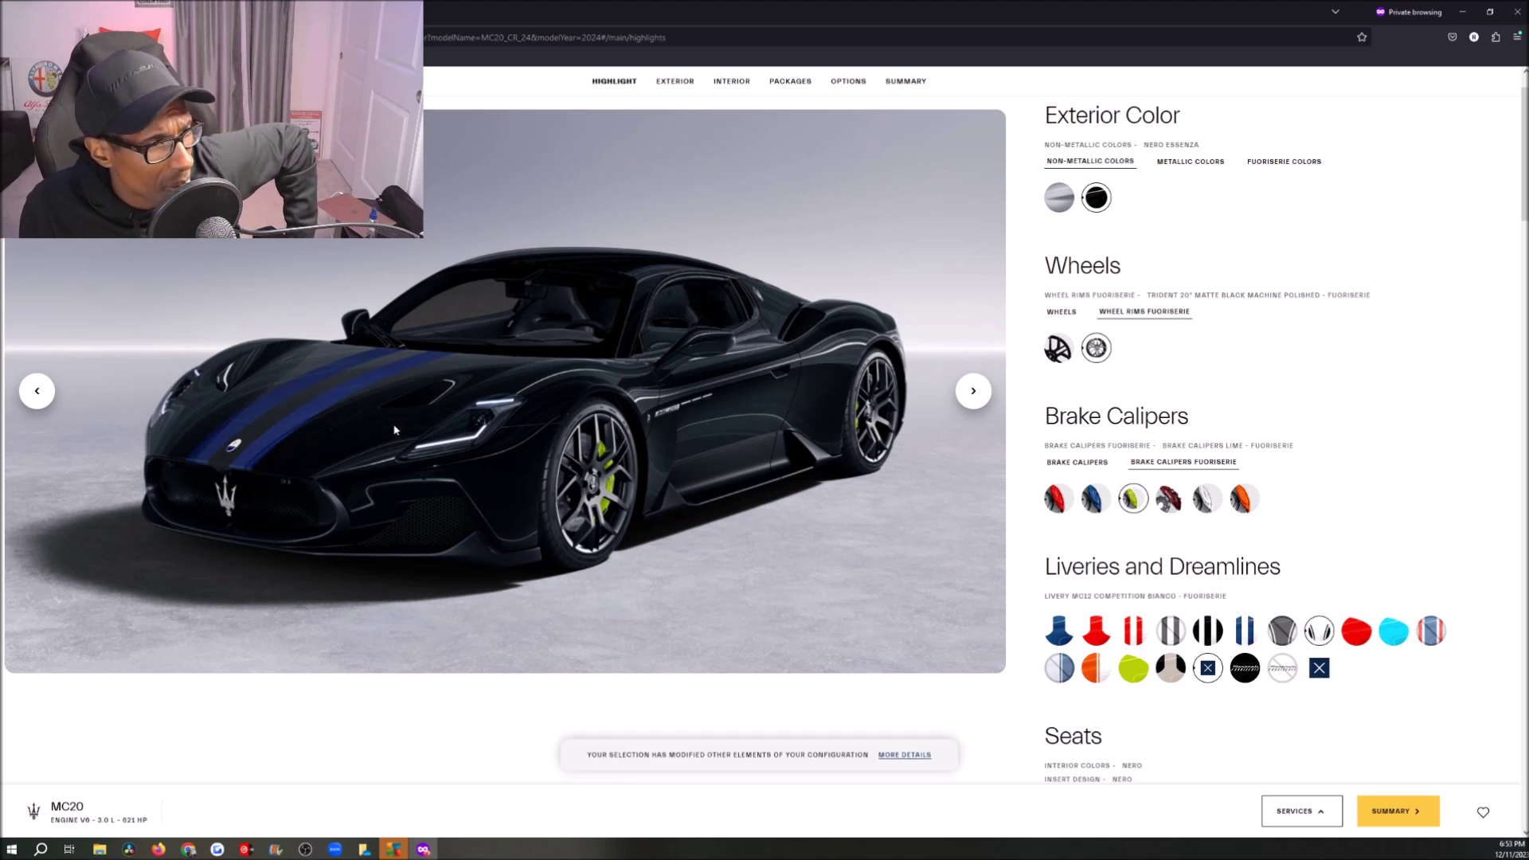
{"action": "left_click_drag", "start_coordinate": [881, 400], "coordinate": [831, 419]}
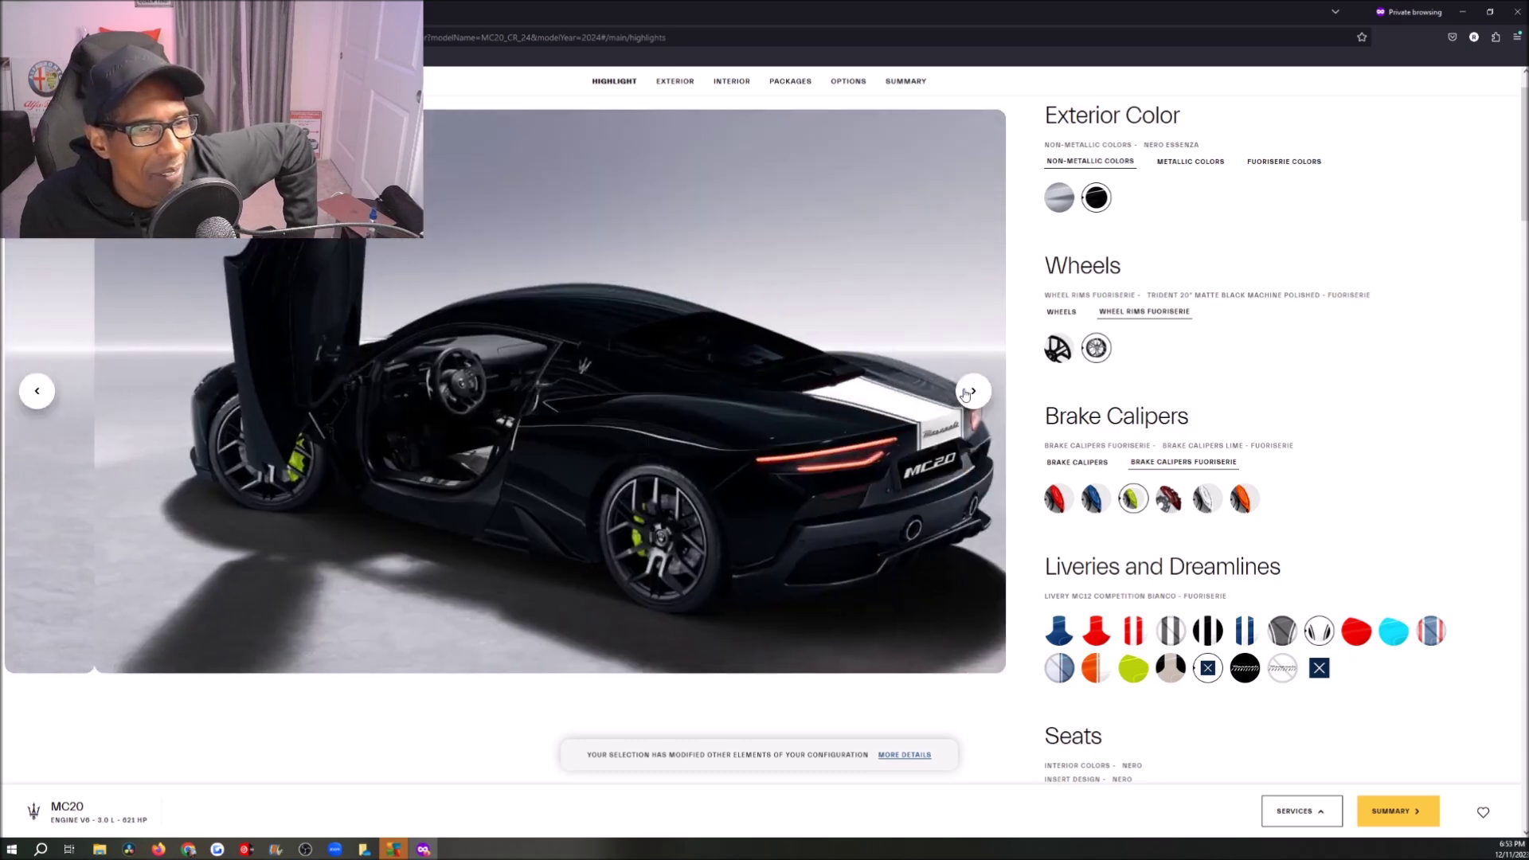
{"action": "left_click", "coordinate": [37, 390]}
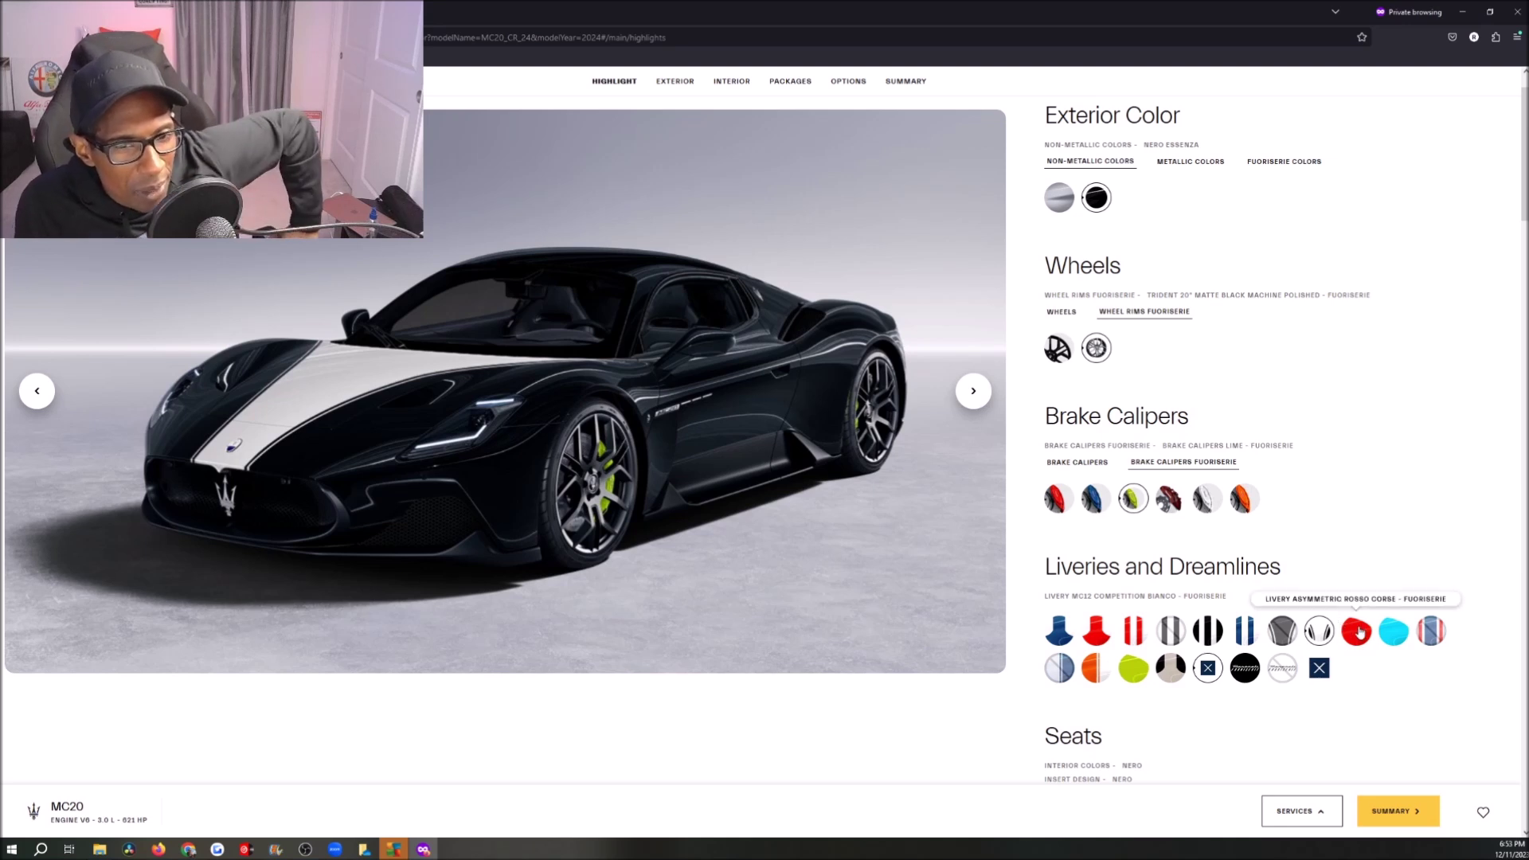
Apply the Asymmetric Rosso Corse livery and browse the rear, interior and wheel images.
{"action": "left_click", "coordinate": [1359, 631]}
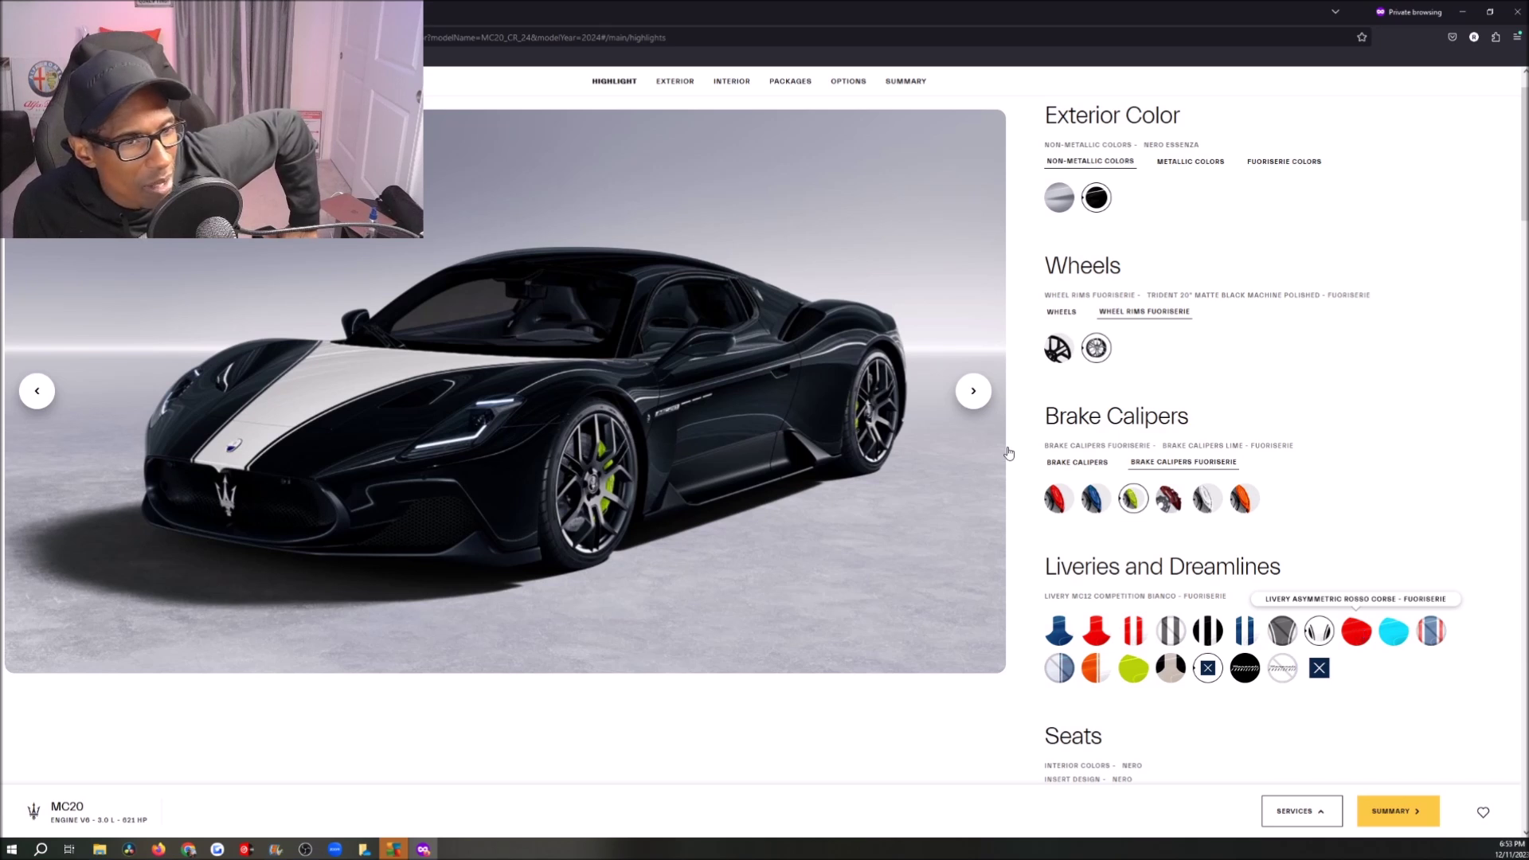
{"action": "left_click", "coordinate": [973, 392]}
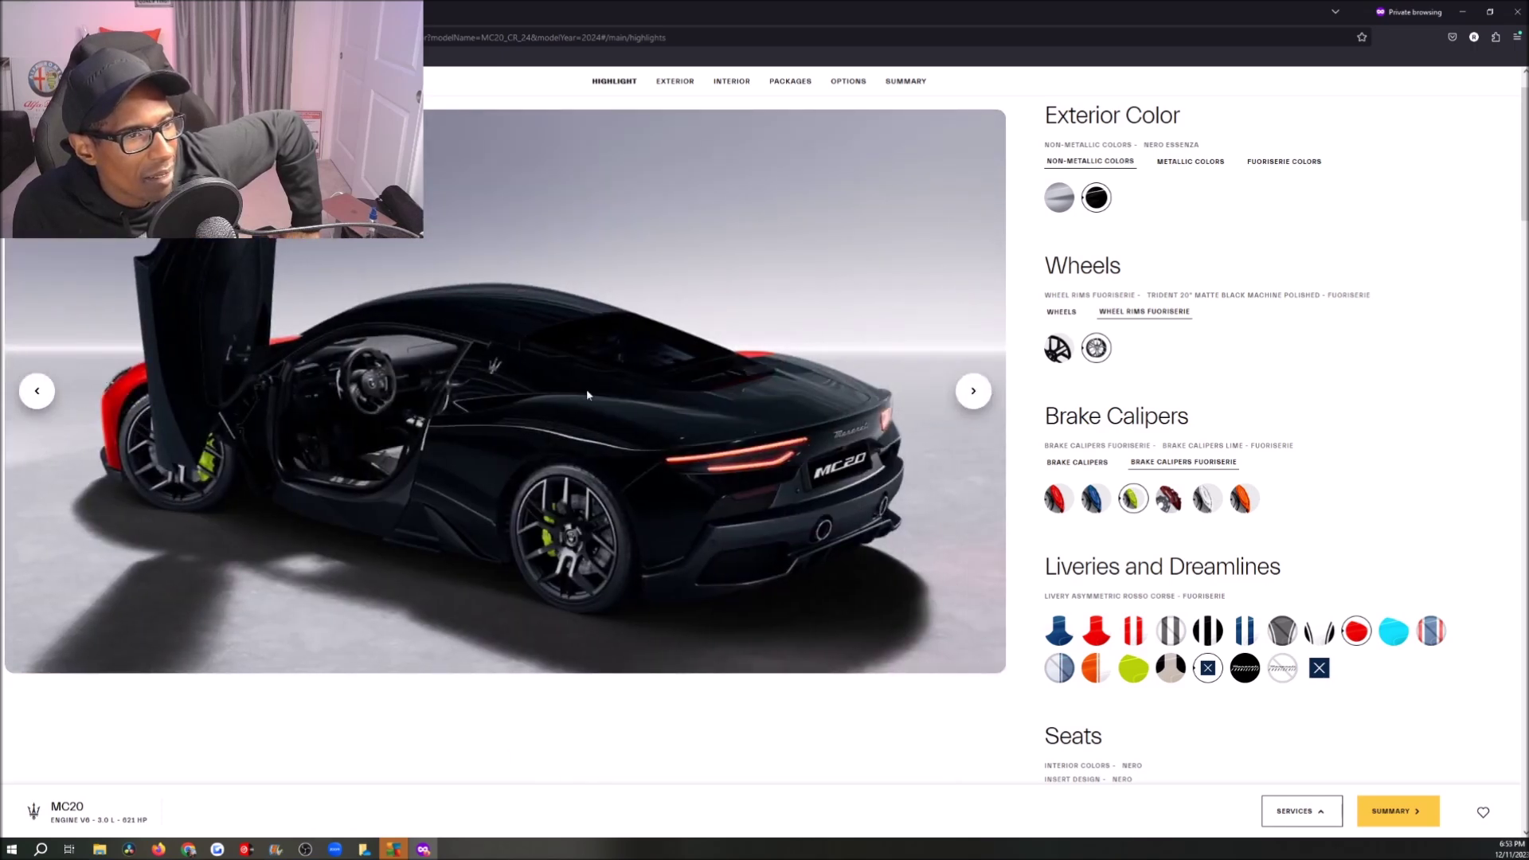
{"action": "left_click", "coordinate": [48, 407]}
{"action": "left_click", "coordinate": [48, 407]}
{"action": "left_click", "coordinate": [46, 406]}
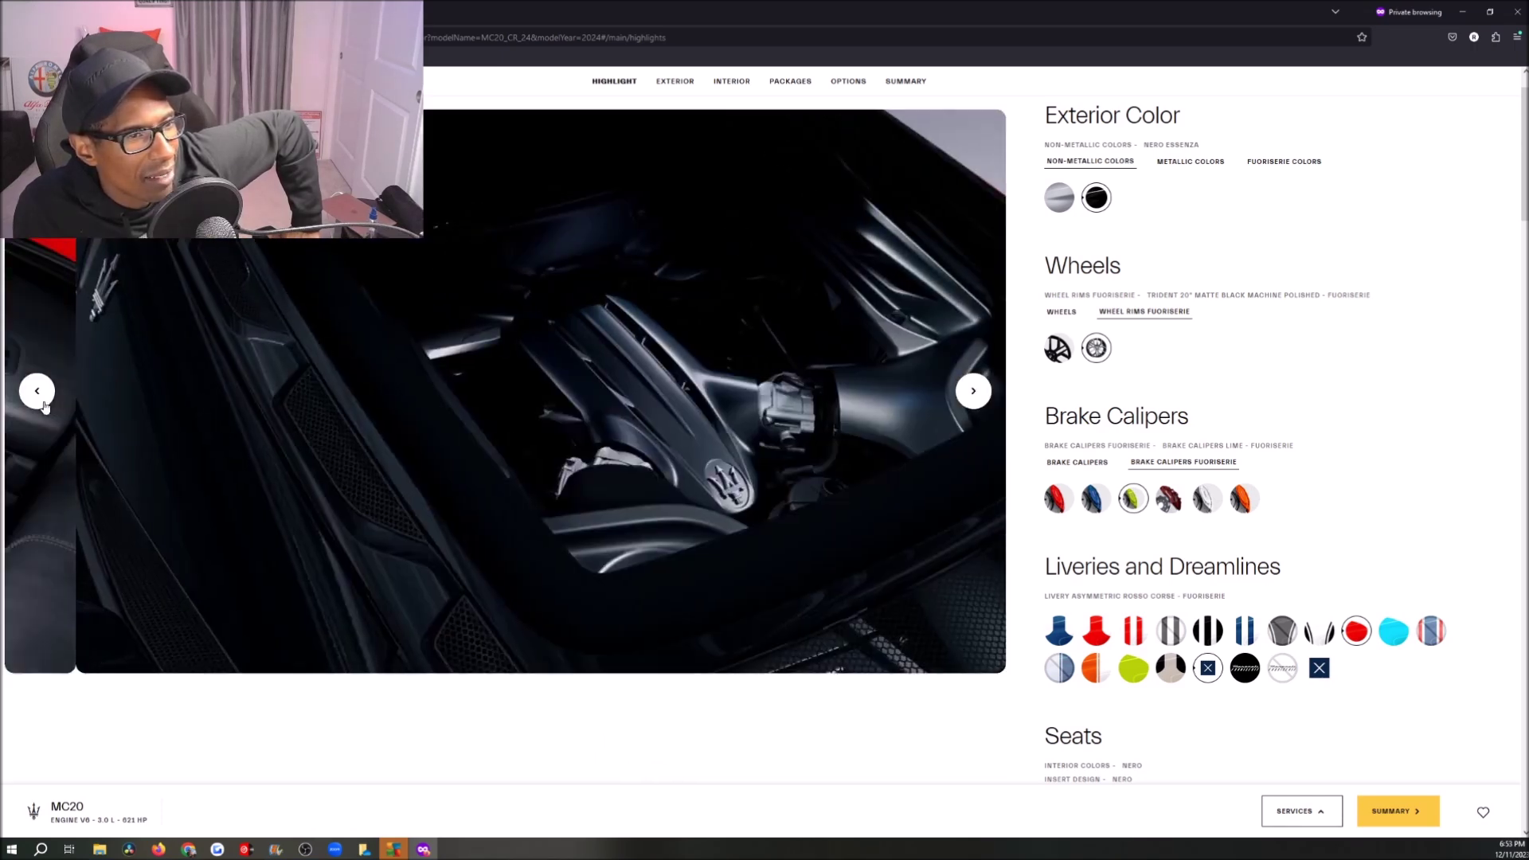
{"action": "left_click", "coordinate": [44, 406]}
{"action": "left_click", "coordinate": [44, 406]}
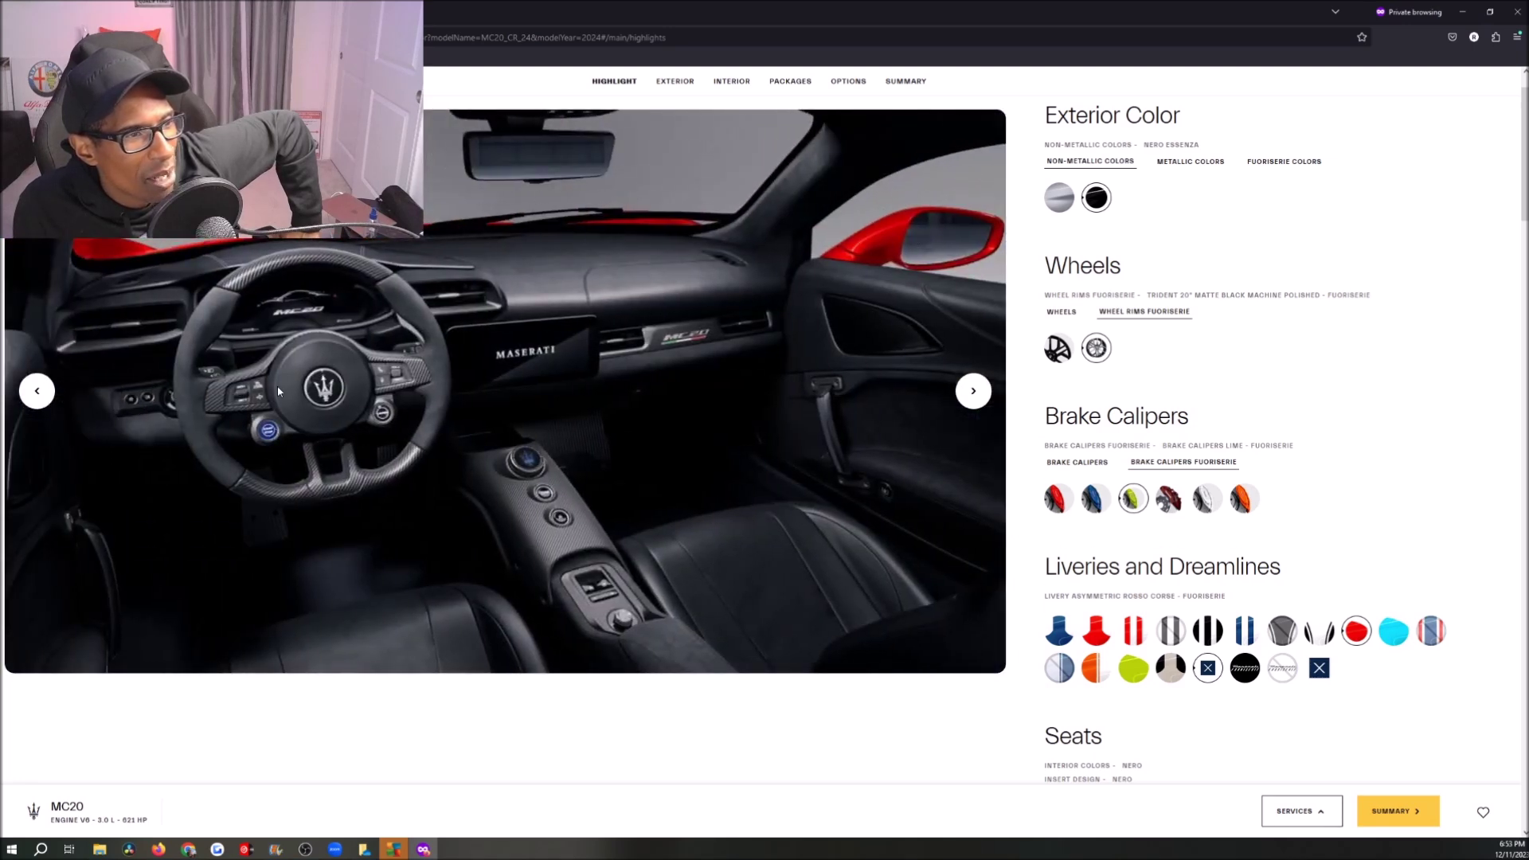
{"action": "left_click", "coordinate": [49, 401]}
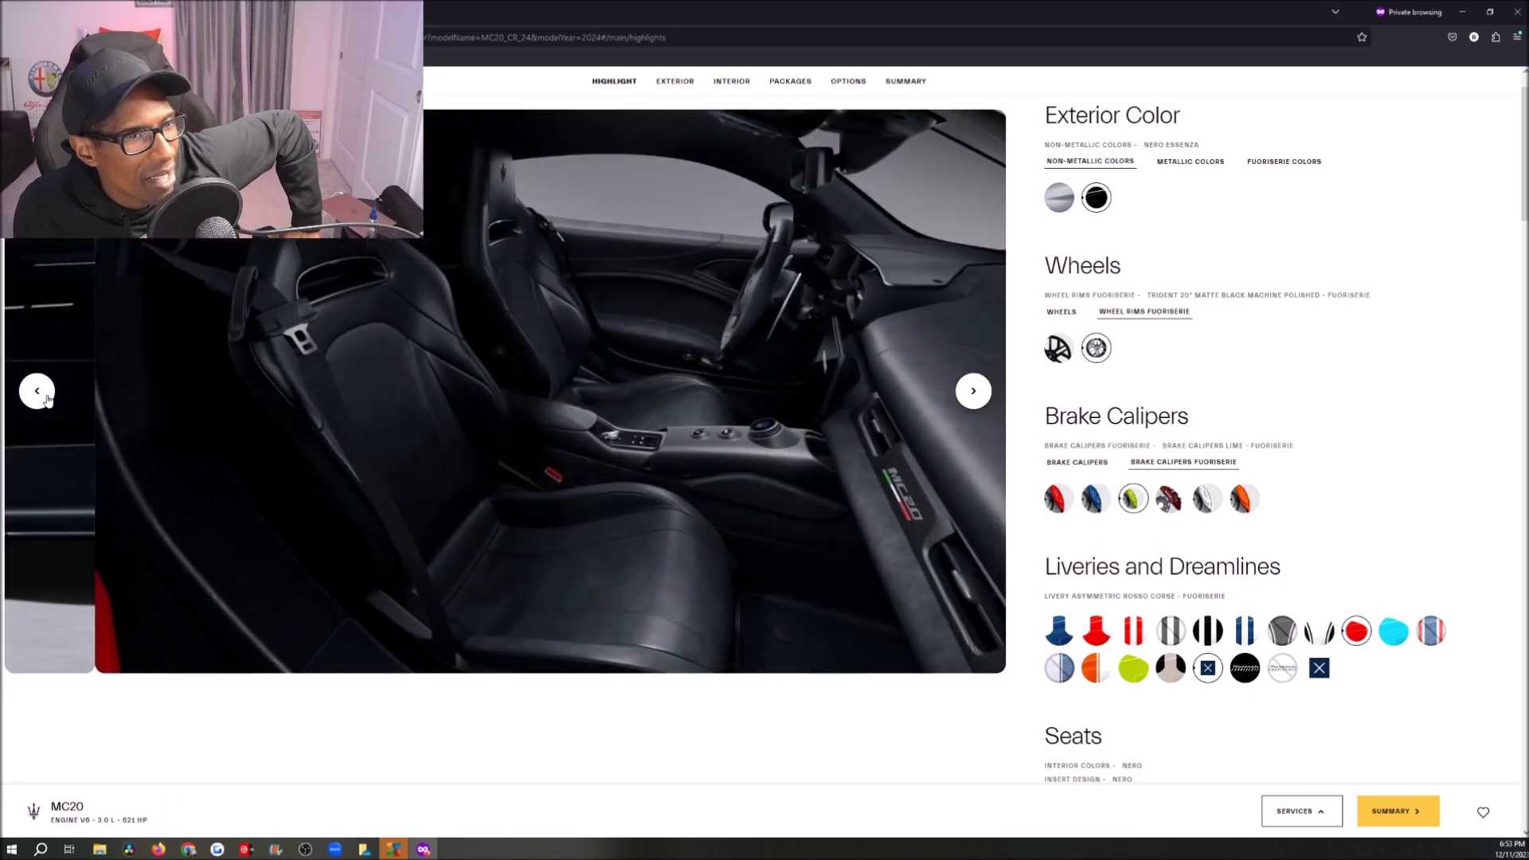
{"action": "left_click", "coordinate": [48, 400]}
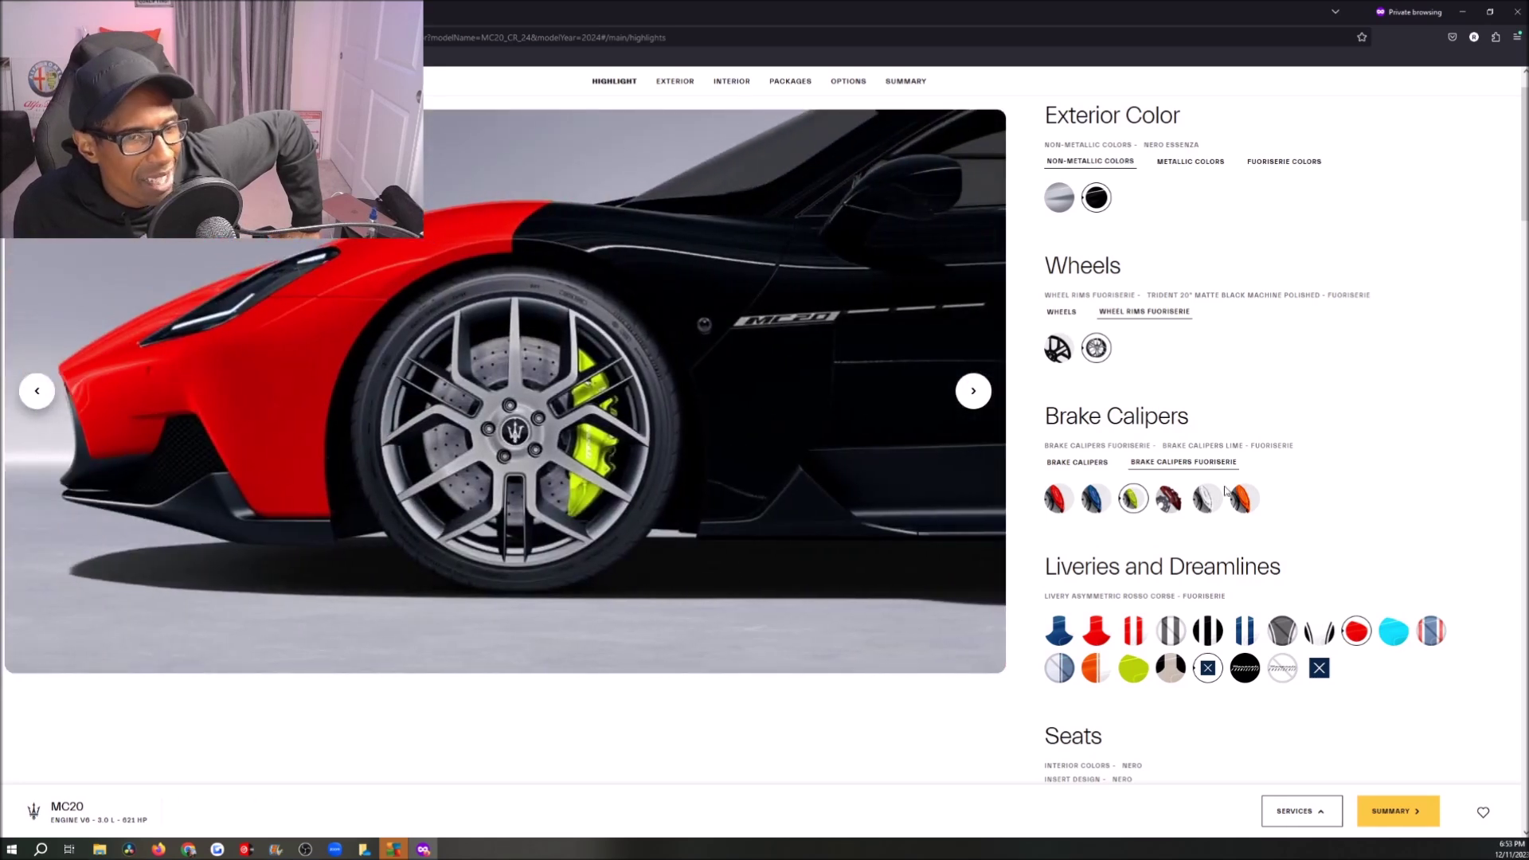
Return to the front three-quarter view and apply the Asymmetric Ai Aqua Solid livery.
{"action": "left_click", "coordinate": [30, 391]}
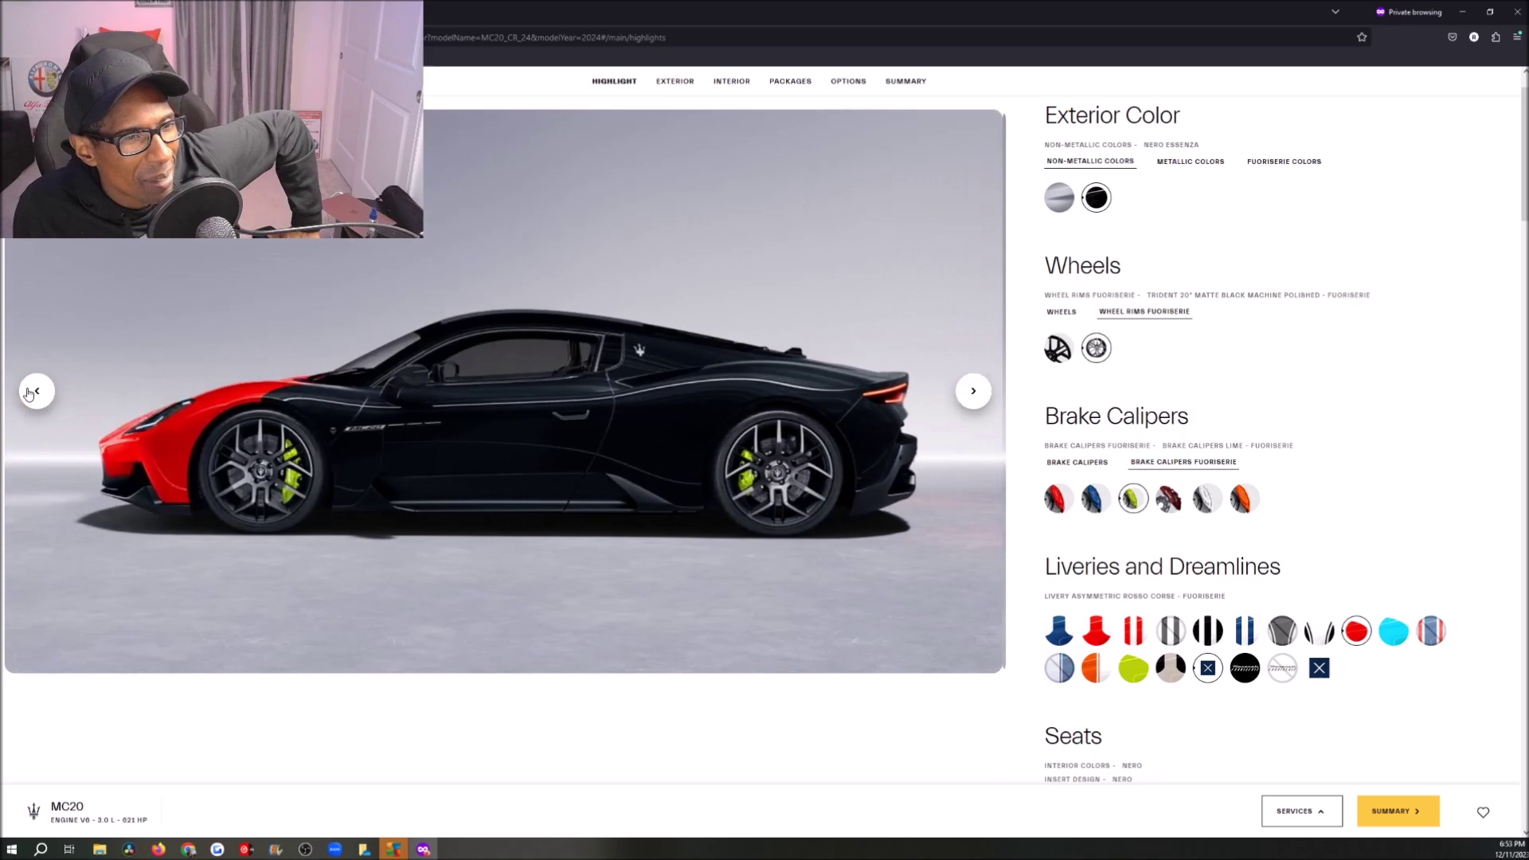
{"action": "left_click", "coordinate": [30, 391]}
{"action": "left_click", "coordinate": [30, 391]}
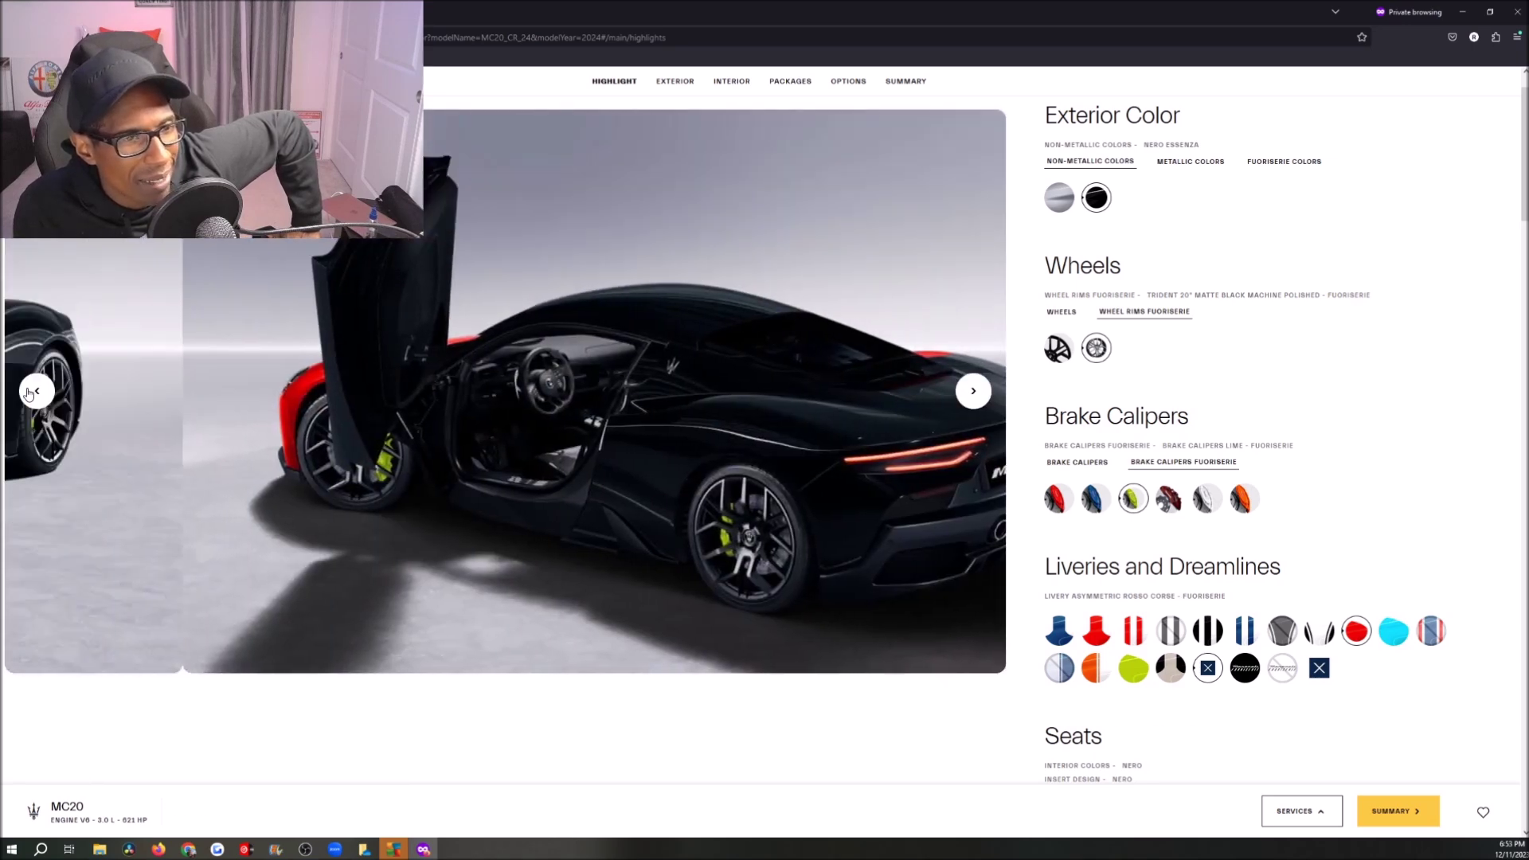
{"action": "left_click", "coordinate": [1387, 642]}
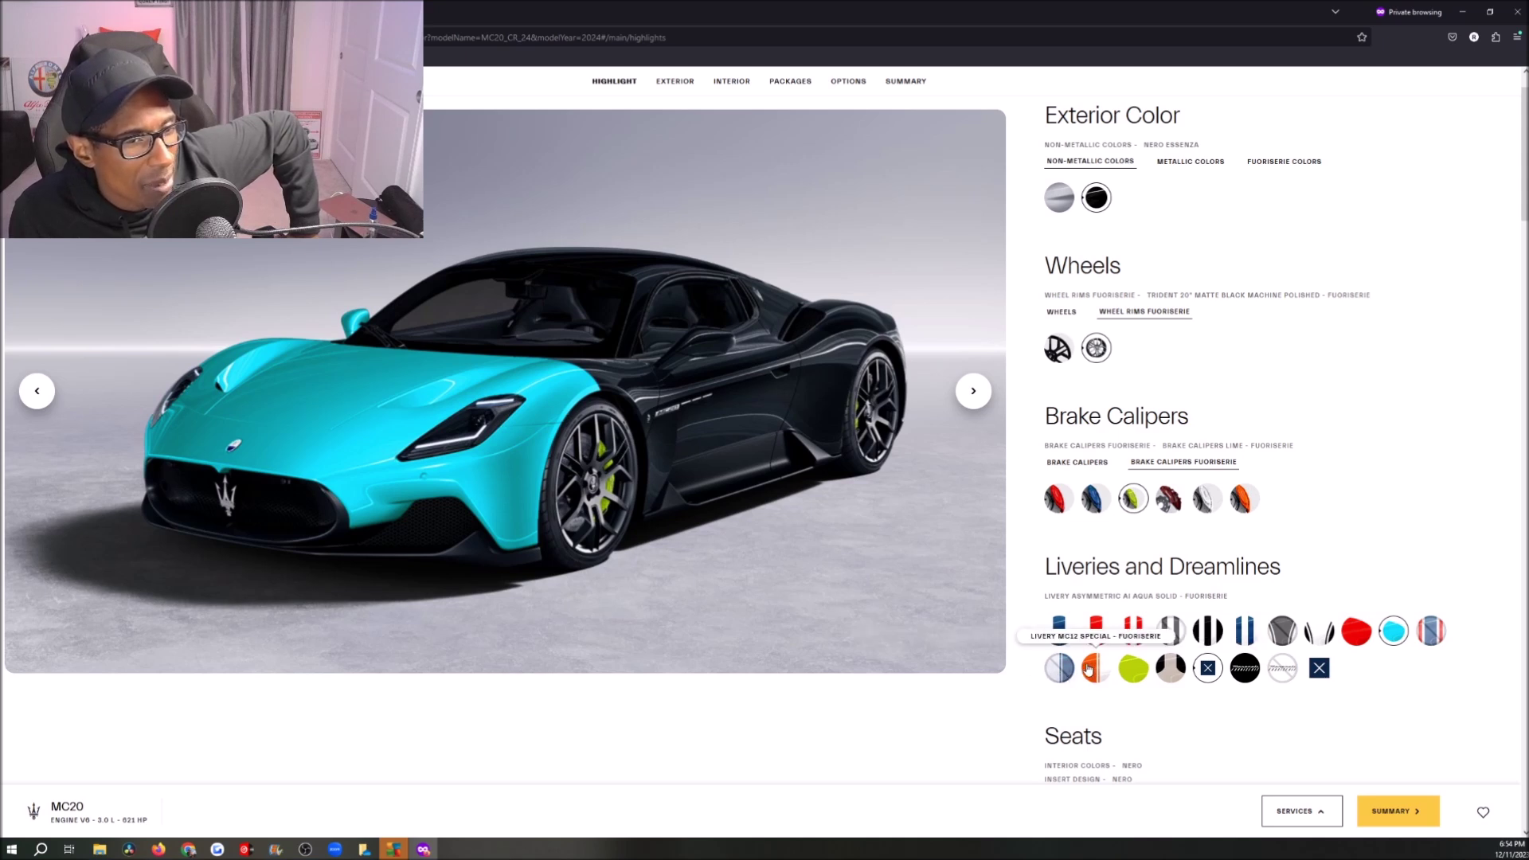
Preview the MC12 Special livery from the rear, door open.
{"action": "left_click", "coordinate": [1095, 649]}
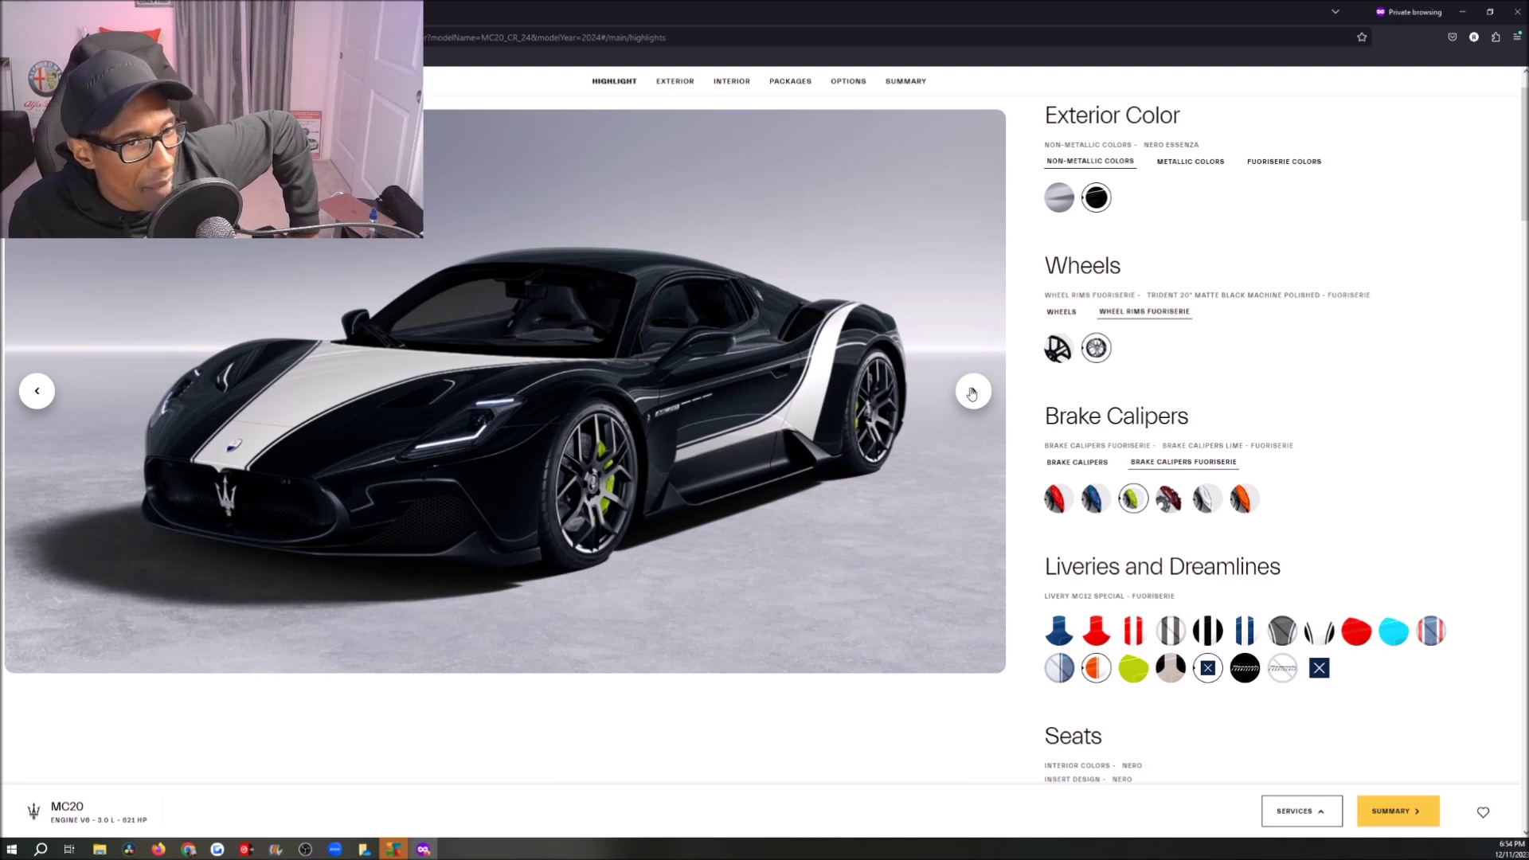
{"action": "left_click", "coordinate": [972, 391]}
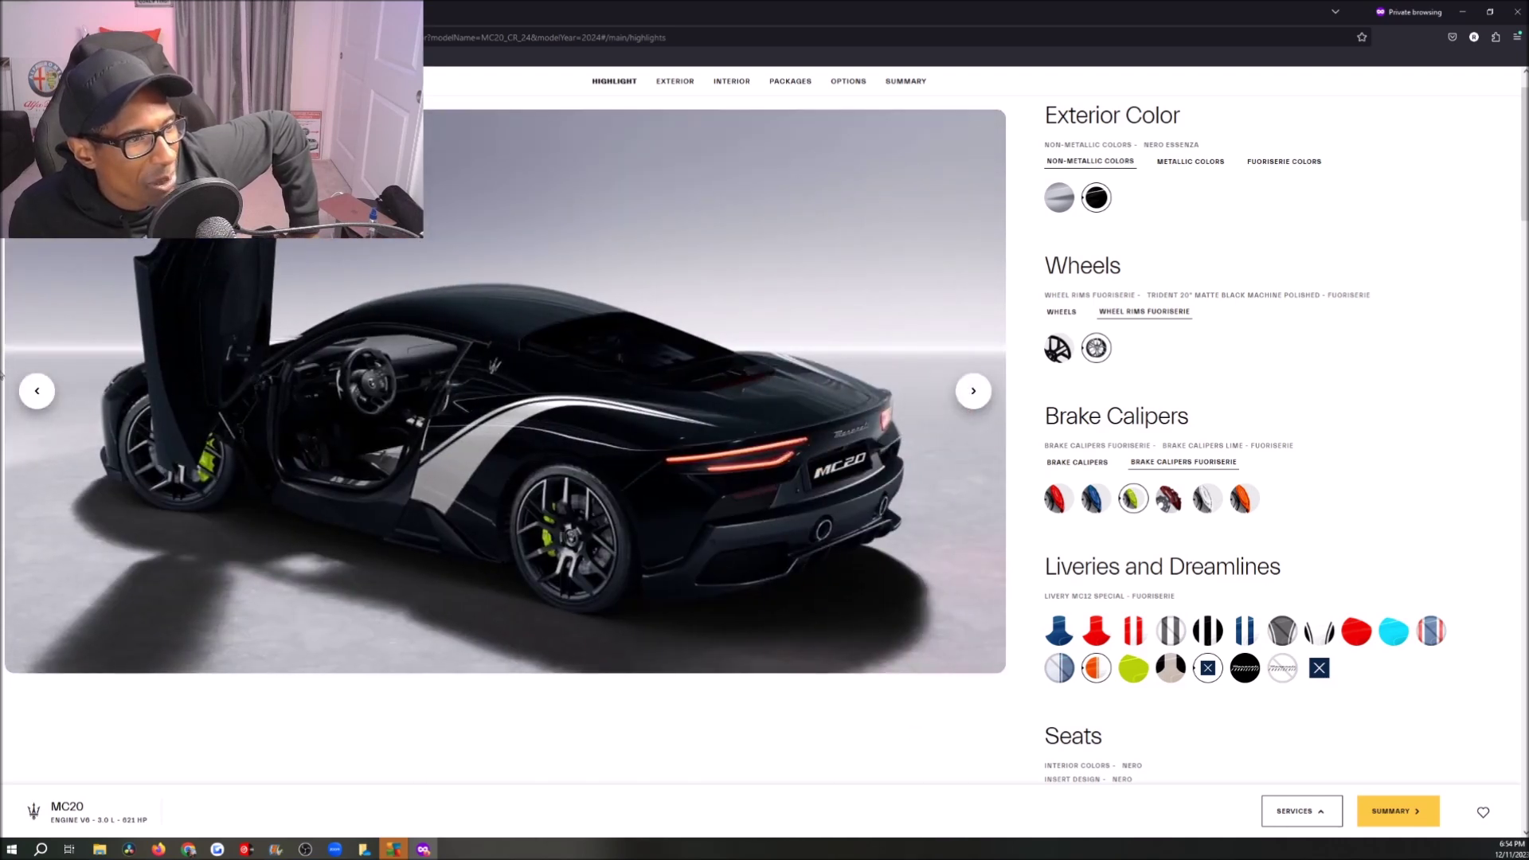
{"action": "left_click", "coordinate": [36, 390]}
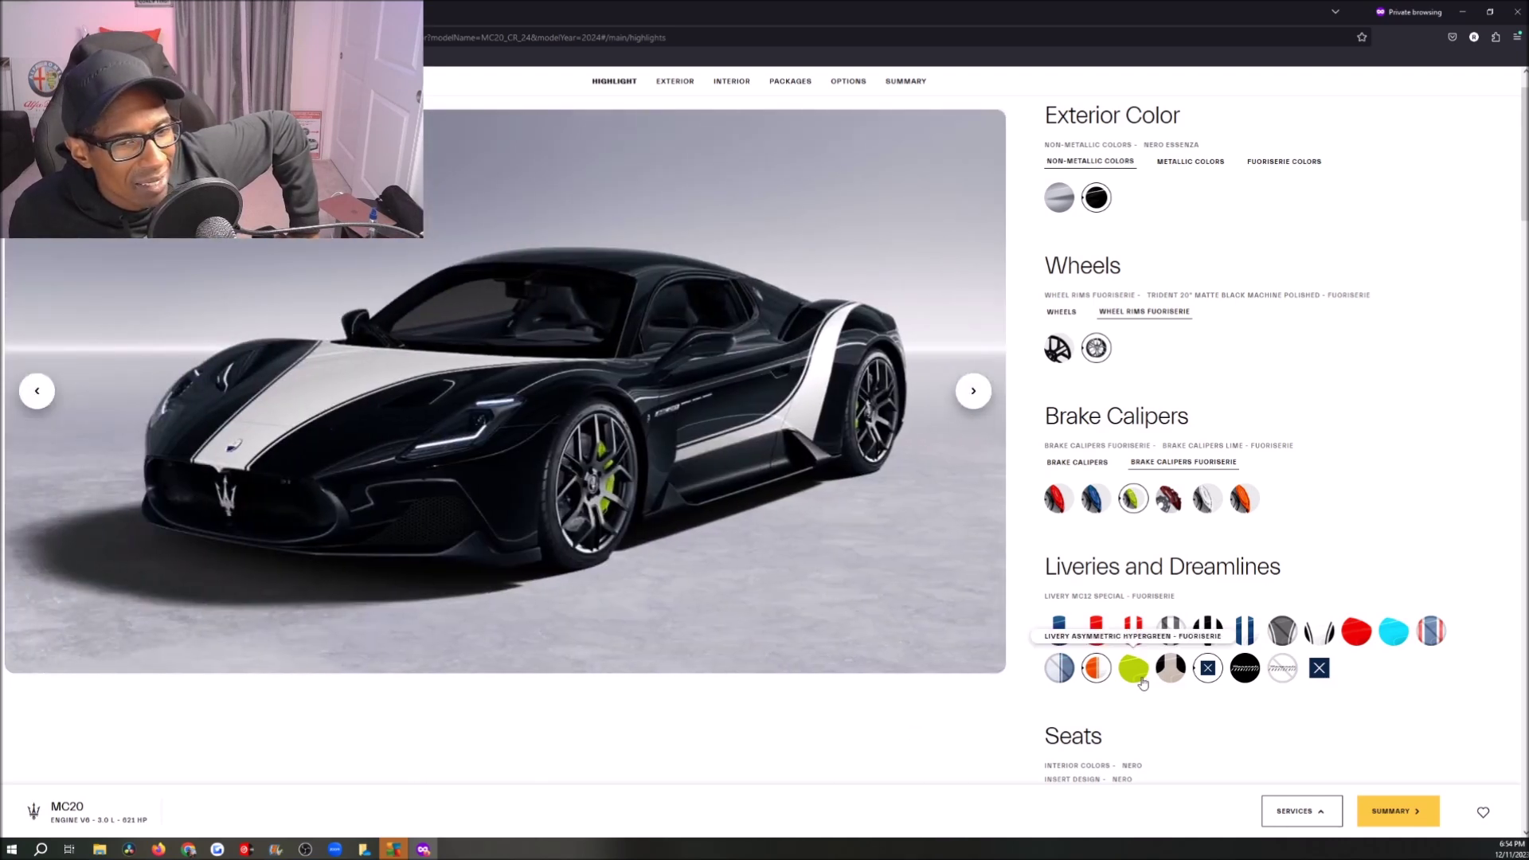
Apply the Asymmetric Hypergreen livery and view it from the rear and side.
{"action": "left_click", "coordinate": [1146, 669]}
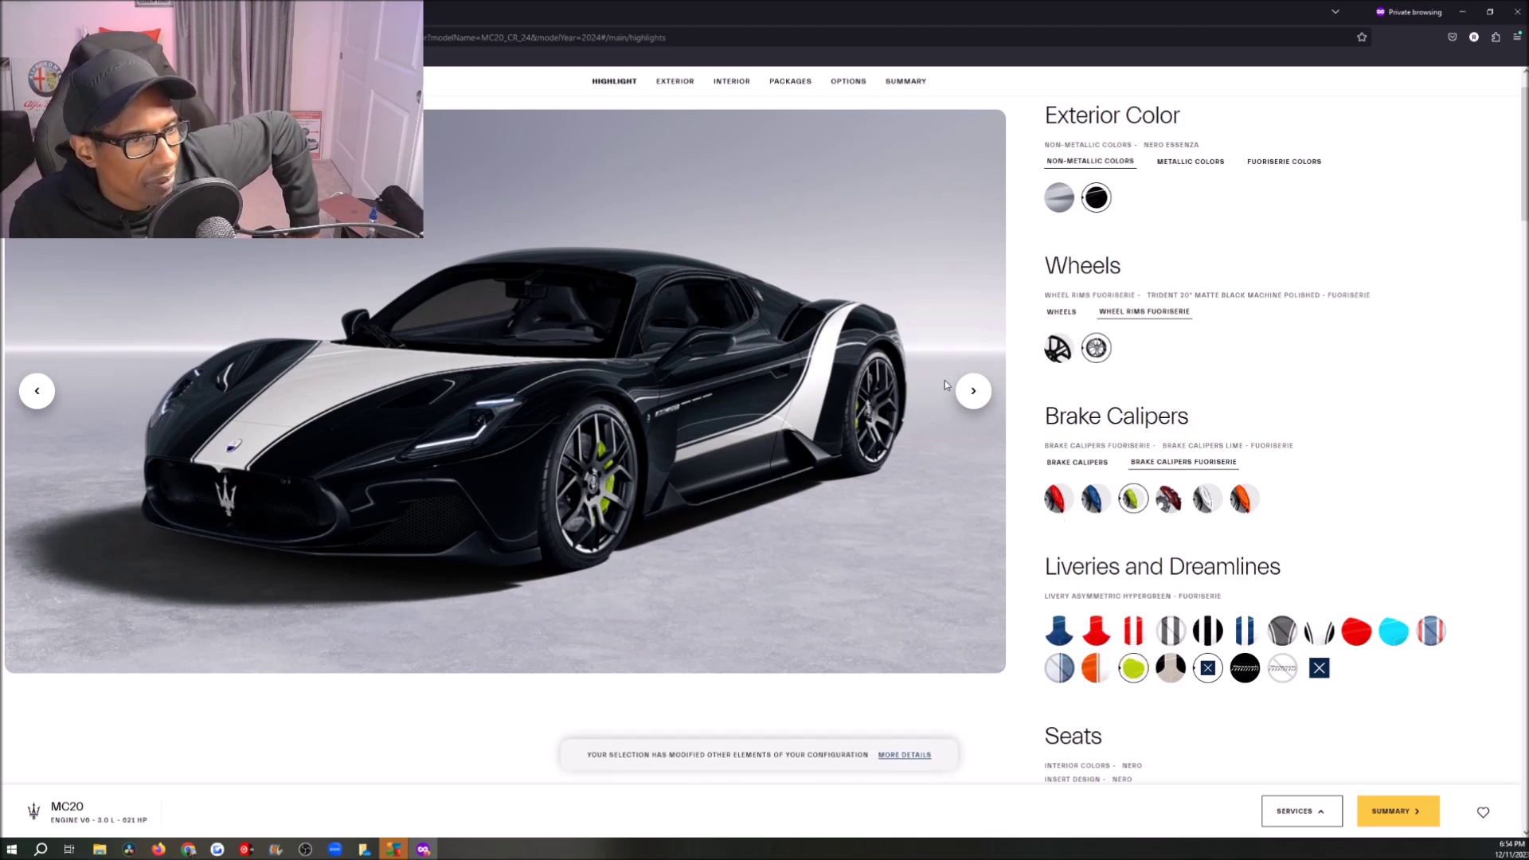
{"action": "left_click", "coordinate": [965, 398]}
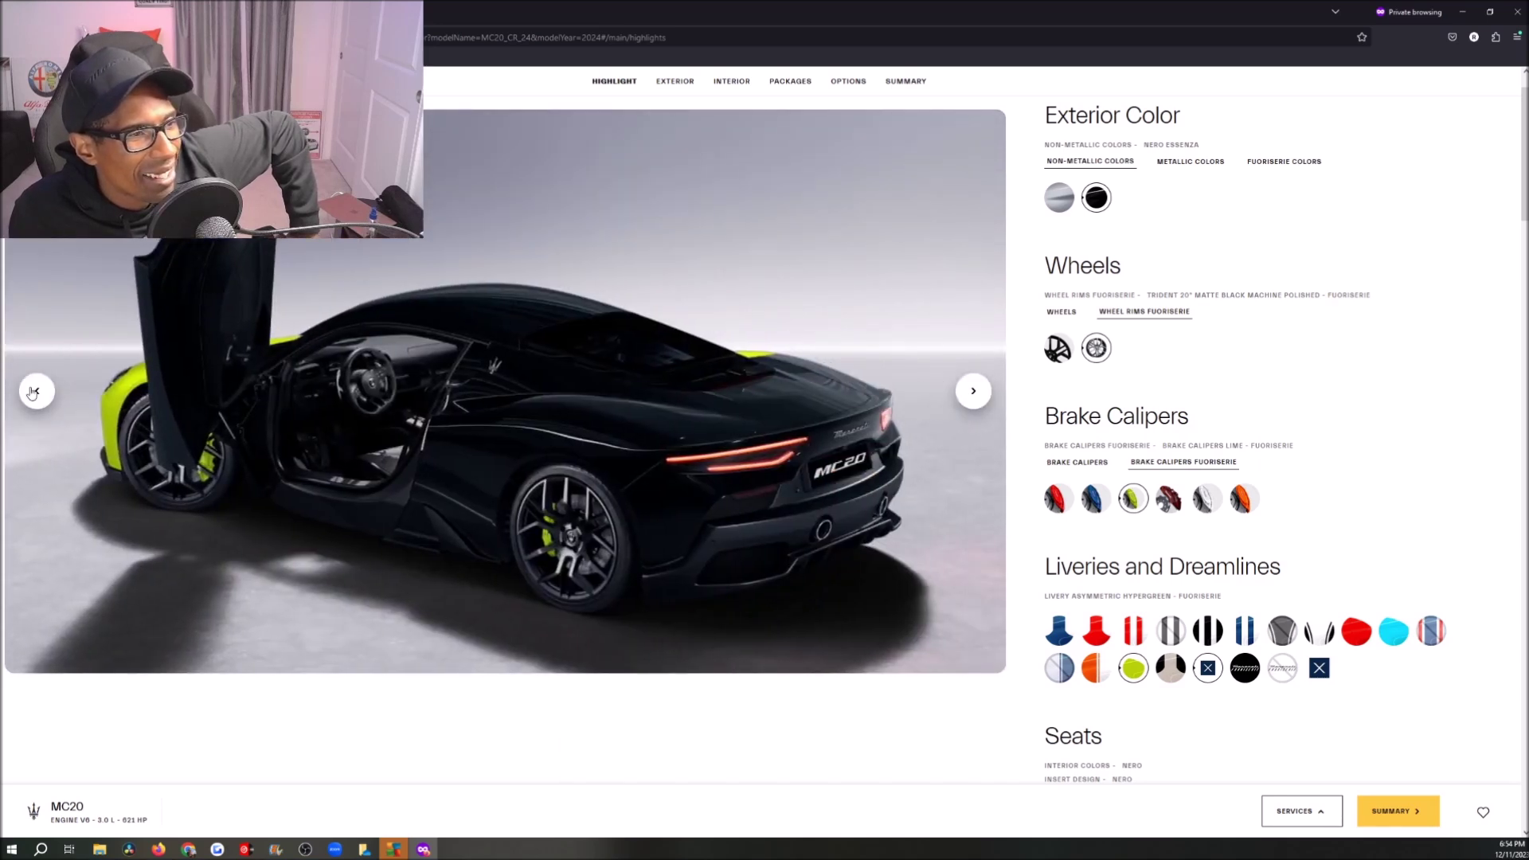
{"action": "left_click", "coordinate": [965, 390]}
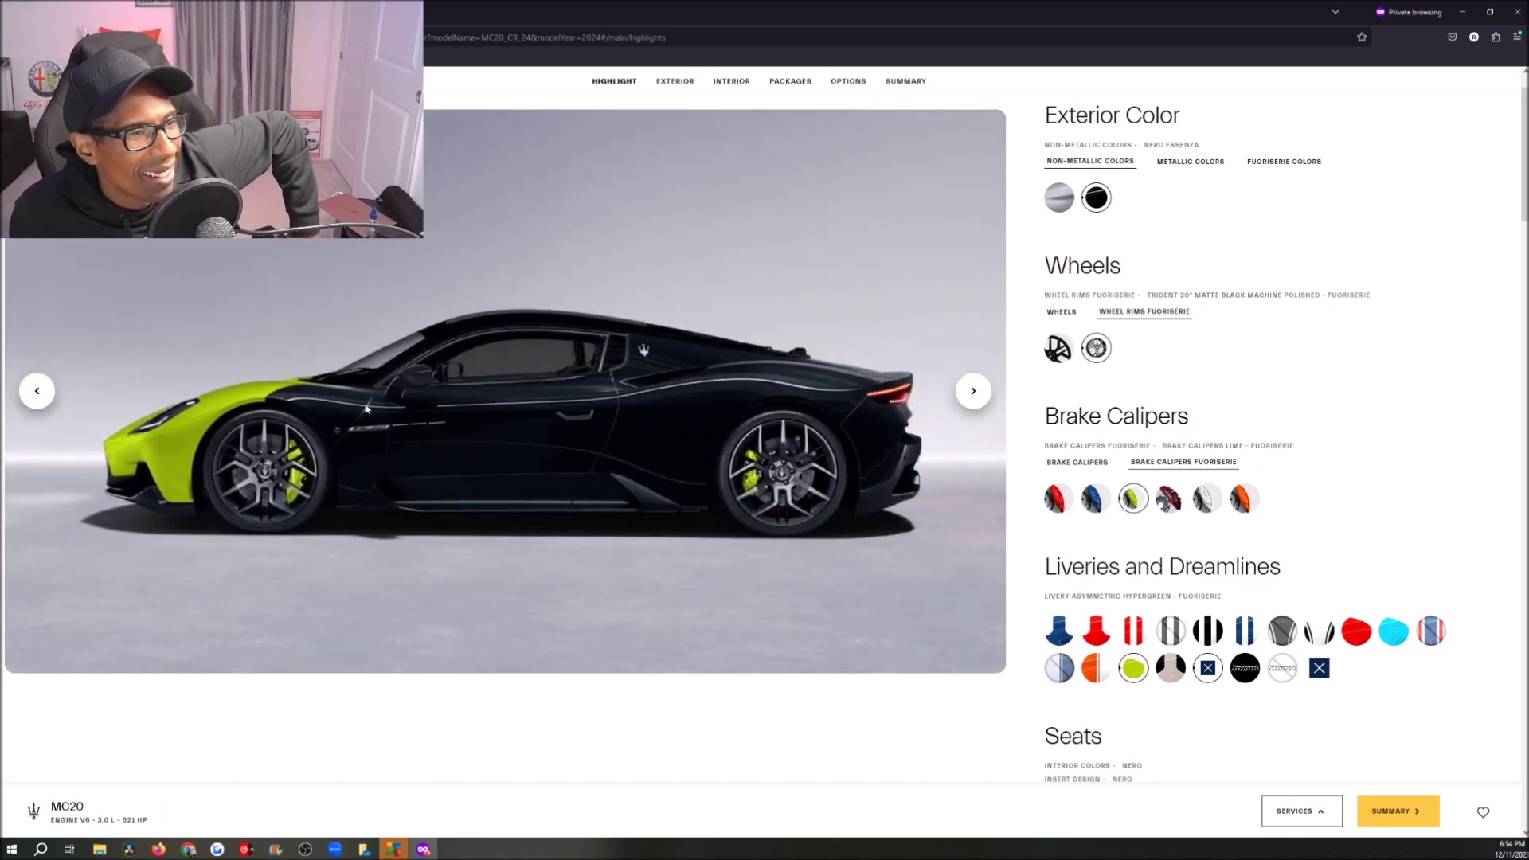
{"action": "left_click", "coordinate": [32, 391]}
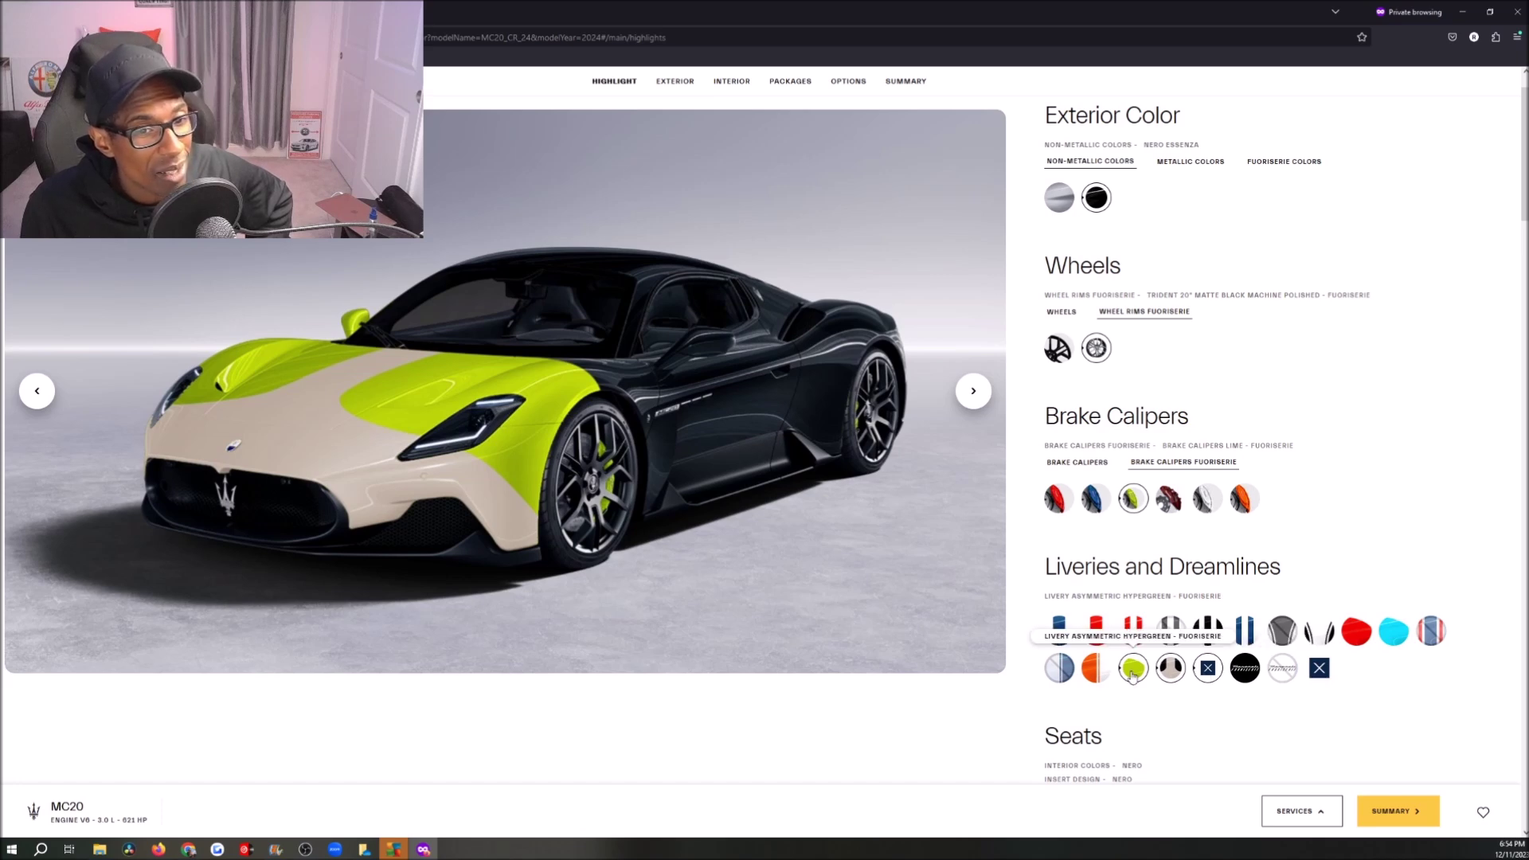
After a final rear-view check, add the Fuoriserie Logo White livery.
{"action": "left_click", "coordinate": [980, 404]}
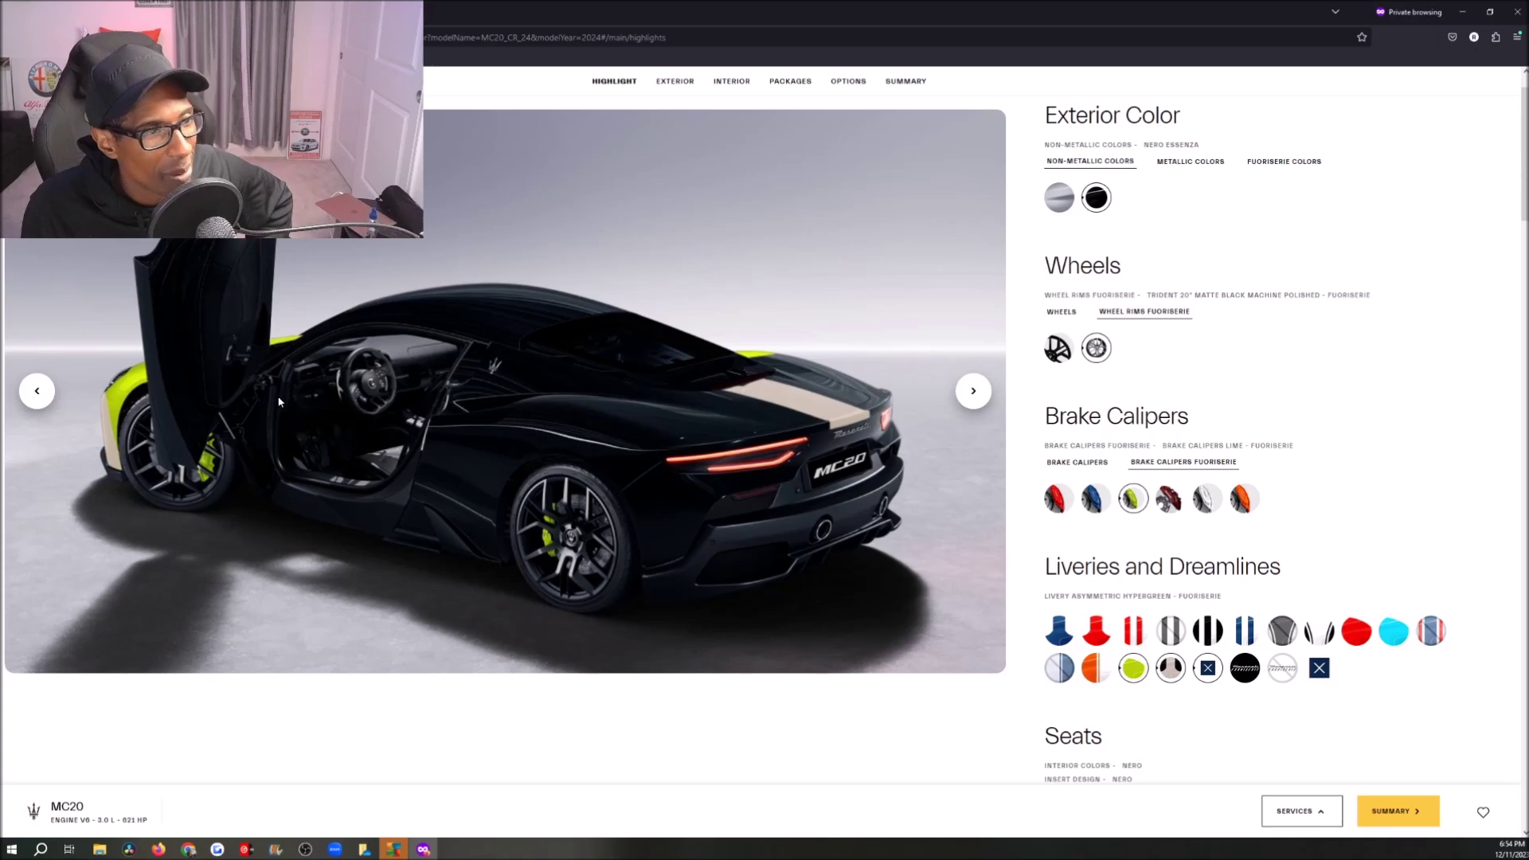
{"action": "left_click", "coordinate": [22, 392]}
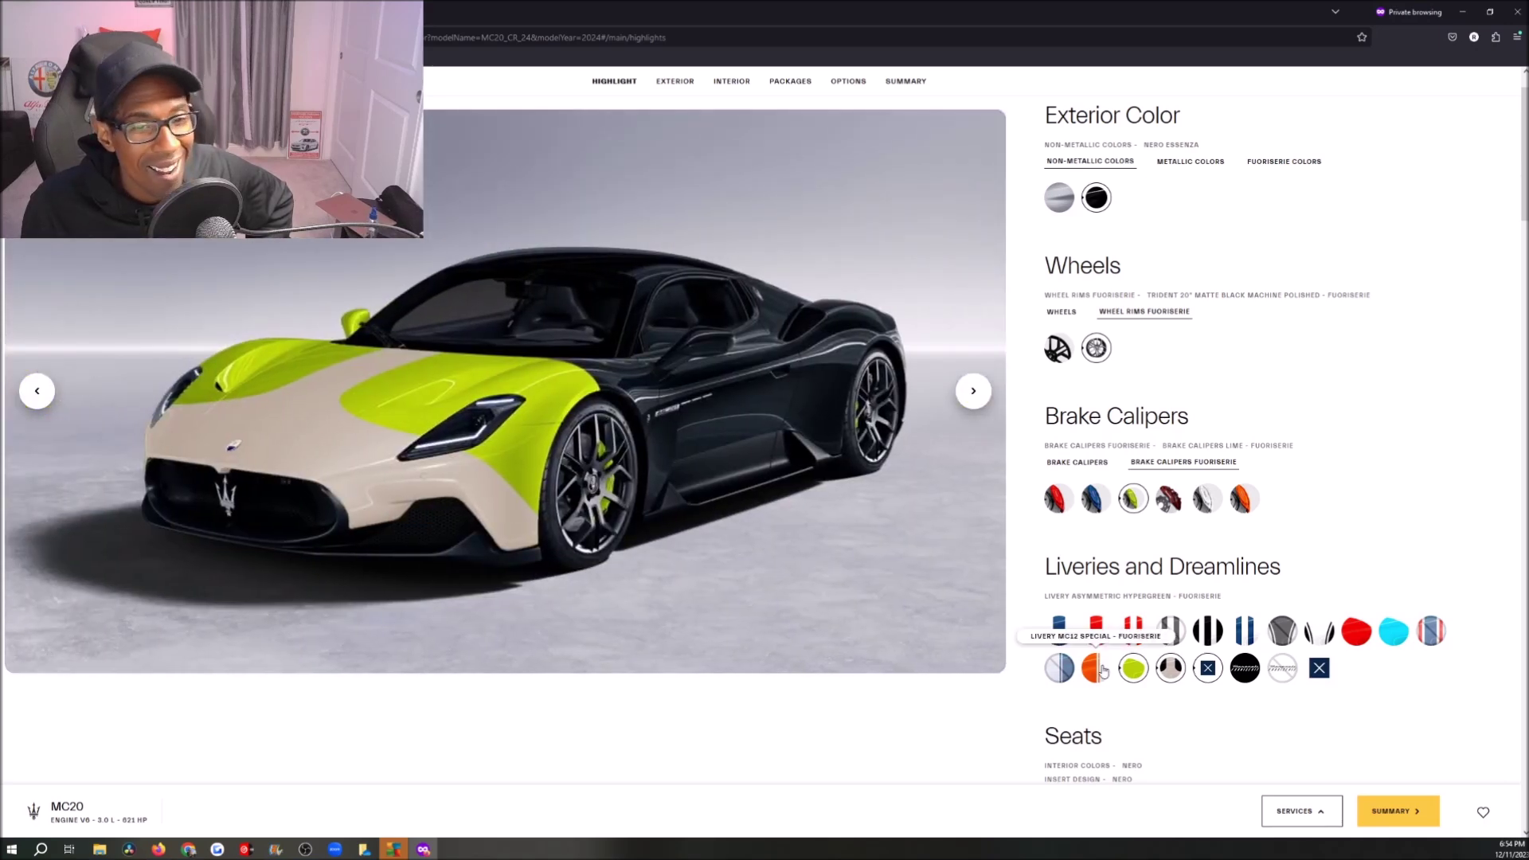
{"action": "left_click", "coordinate": [1244, 661]}
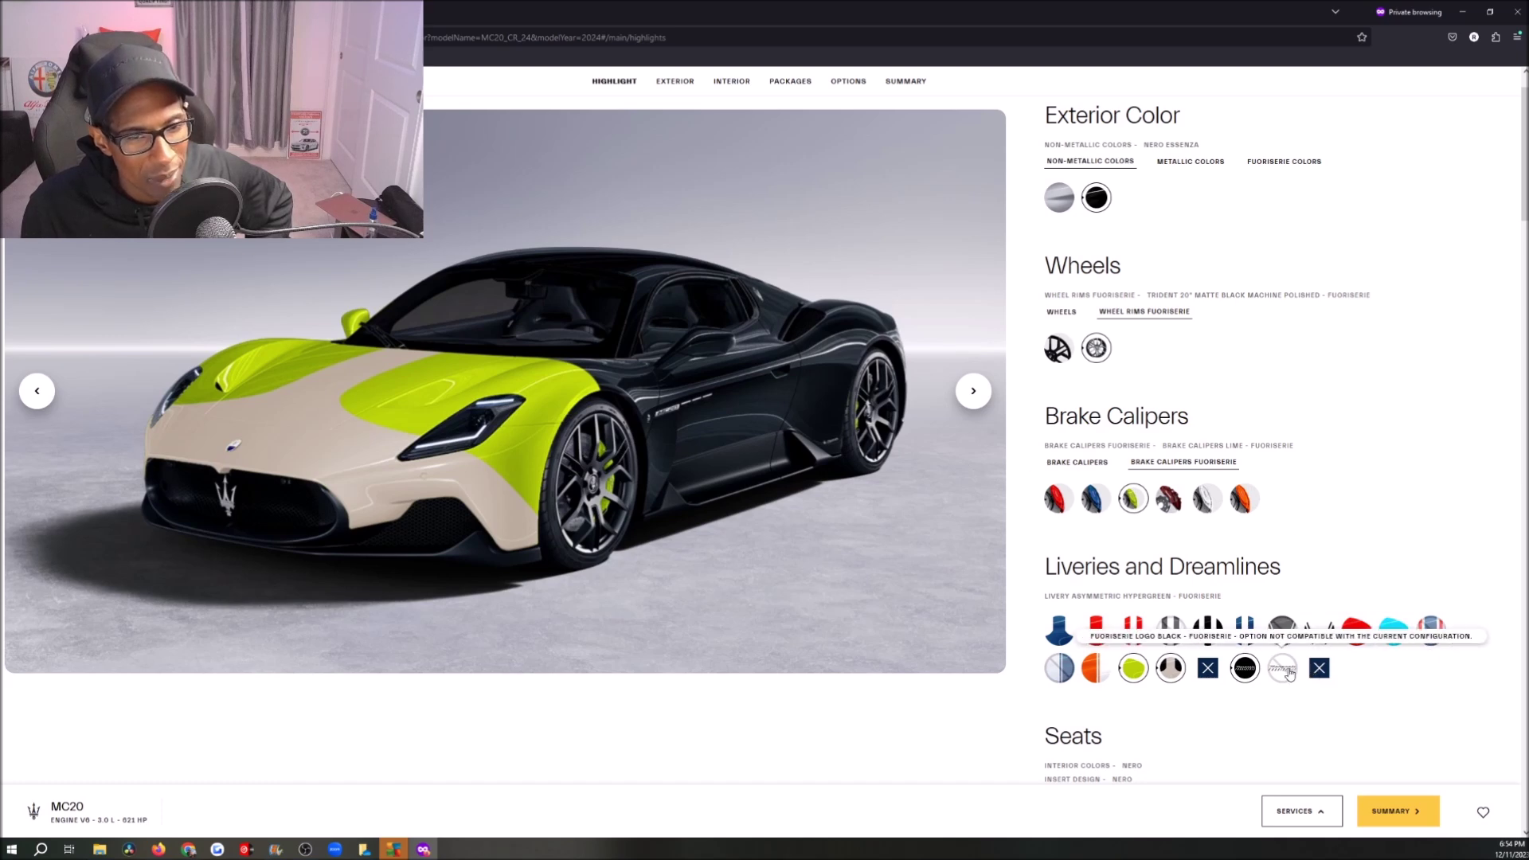
{"action": "scroll", "coordinate": [1194, 645], "scroll_direction": "down", "scroll_amount": 2}
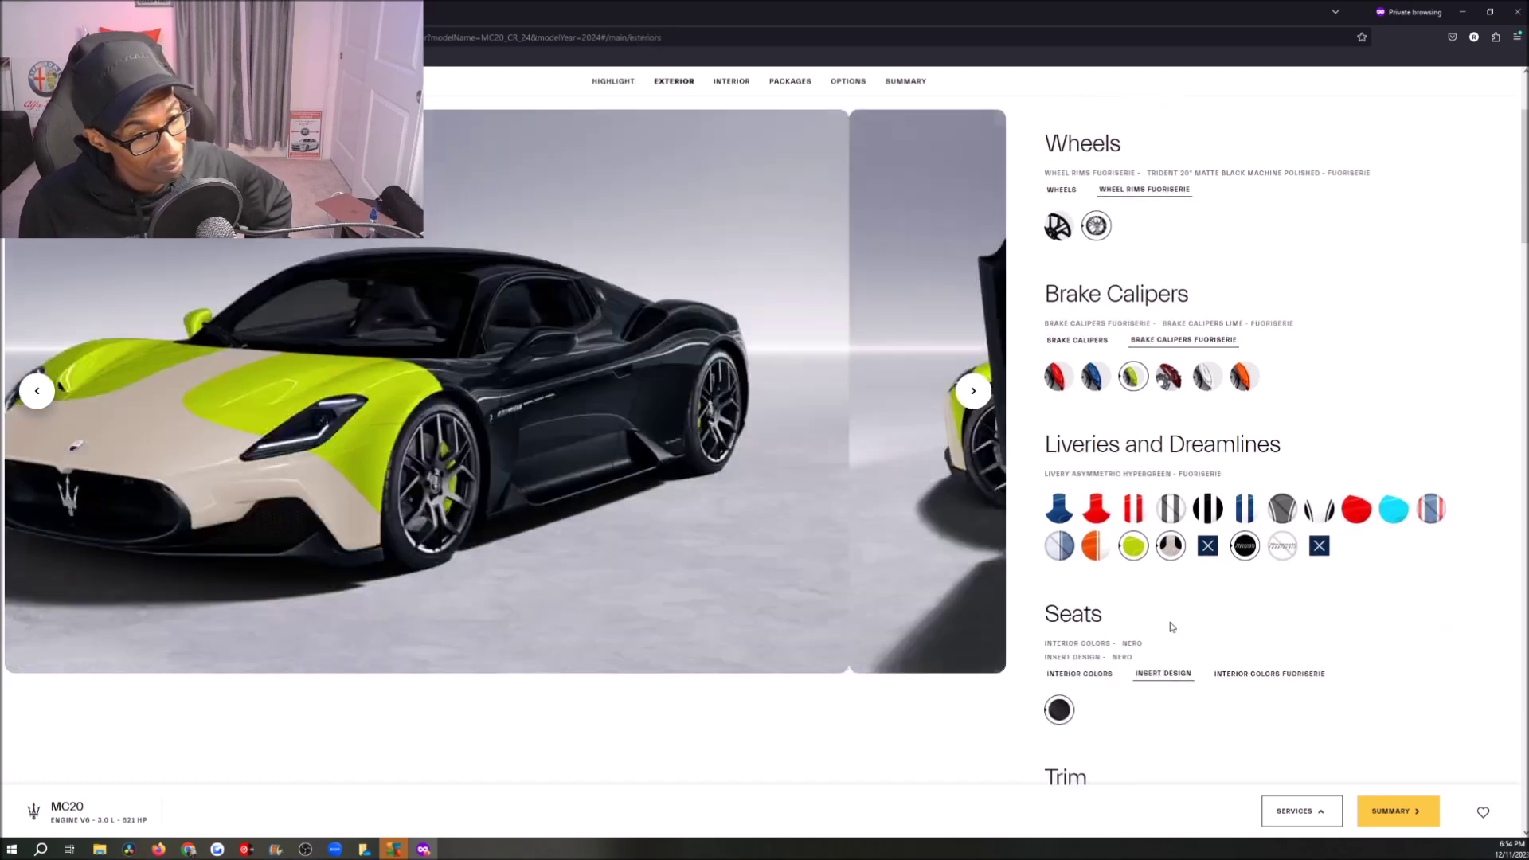
{"action": "left_click", "coordinate": [974, 399]}
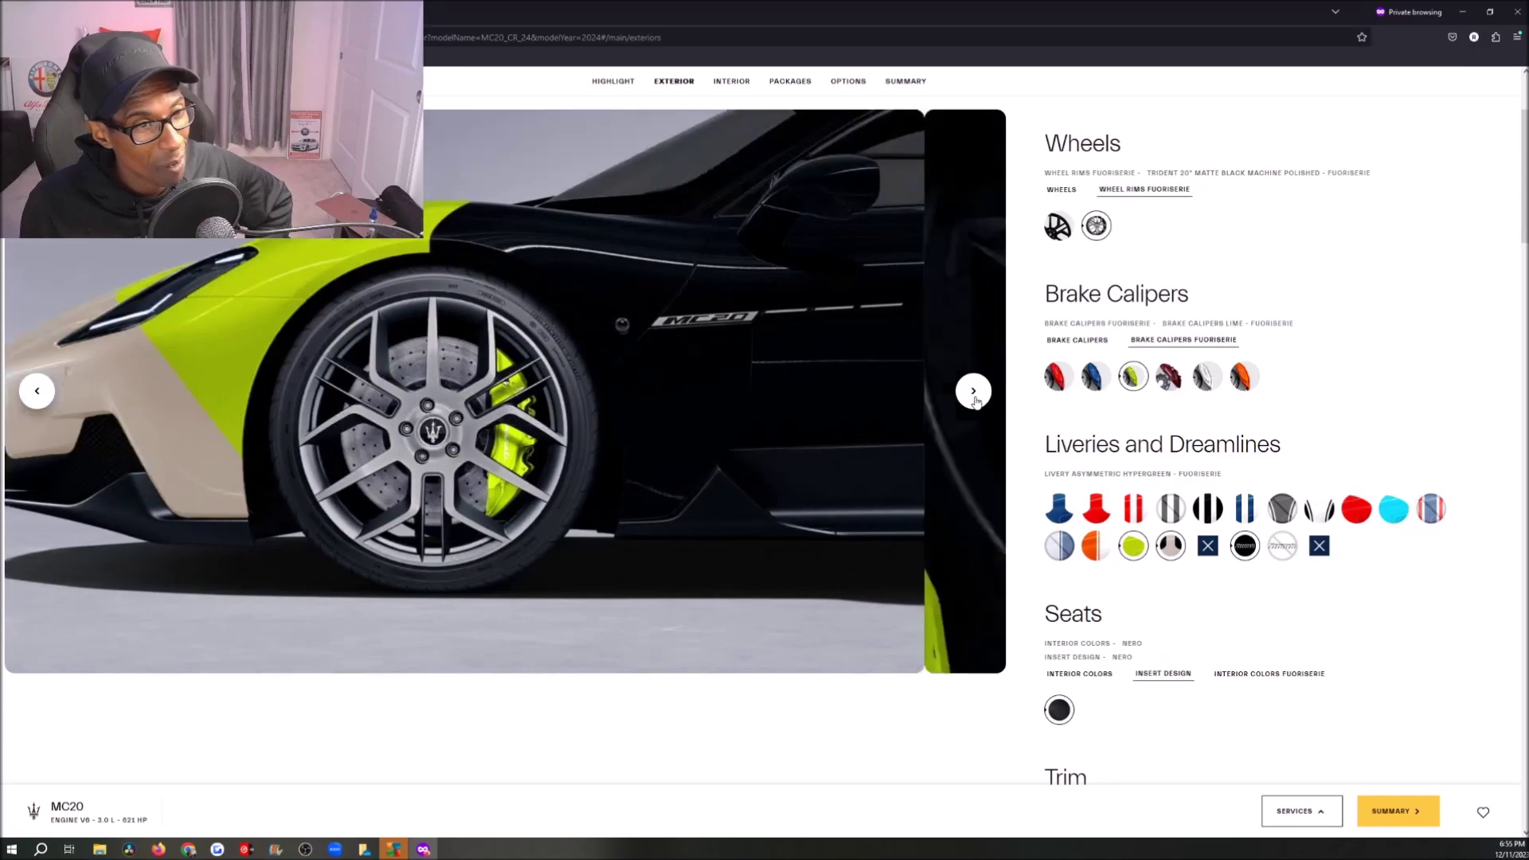
{"action": "left_click", "coordinate": [975, 400]}
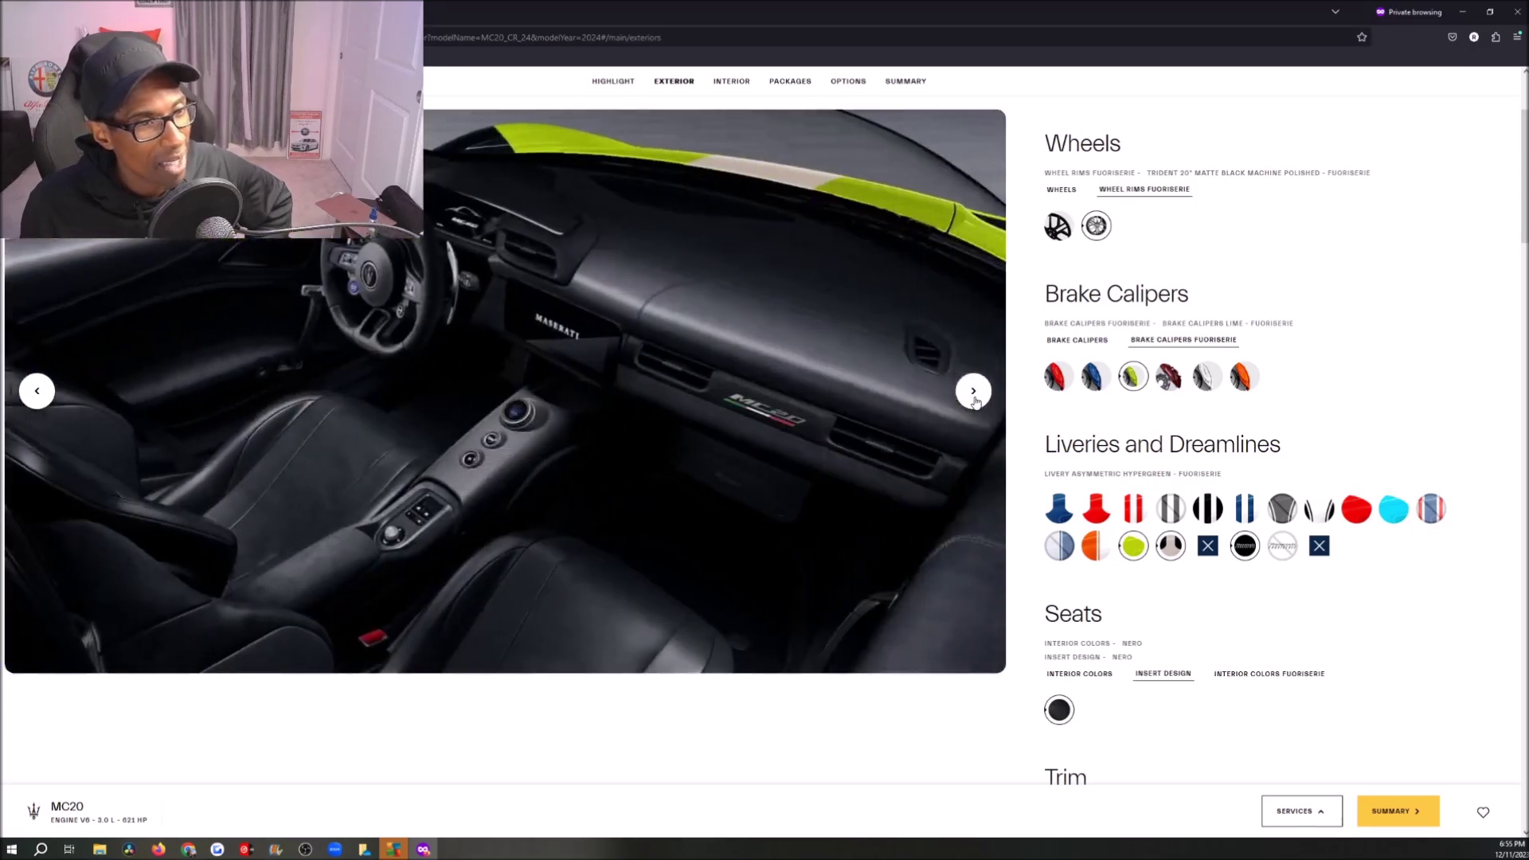
{"action": "left_click", "coordinate": [974, 400]}
{"action": "left_click", "coordinate": [975, 400]}
{"action": "left_click", "coordinate": [974, 400]}
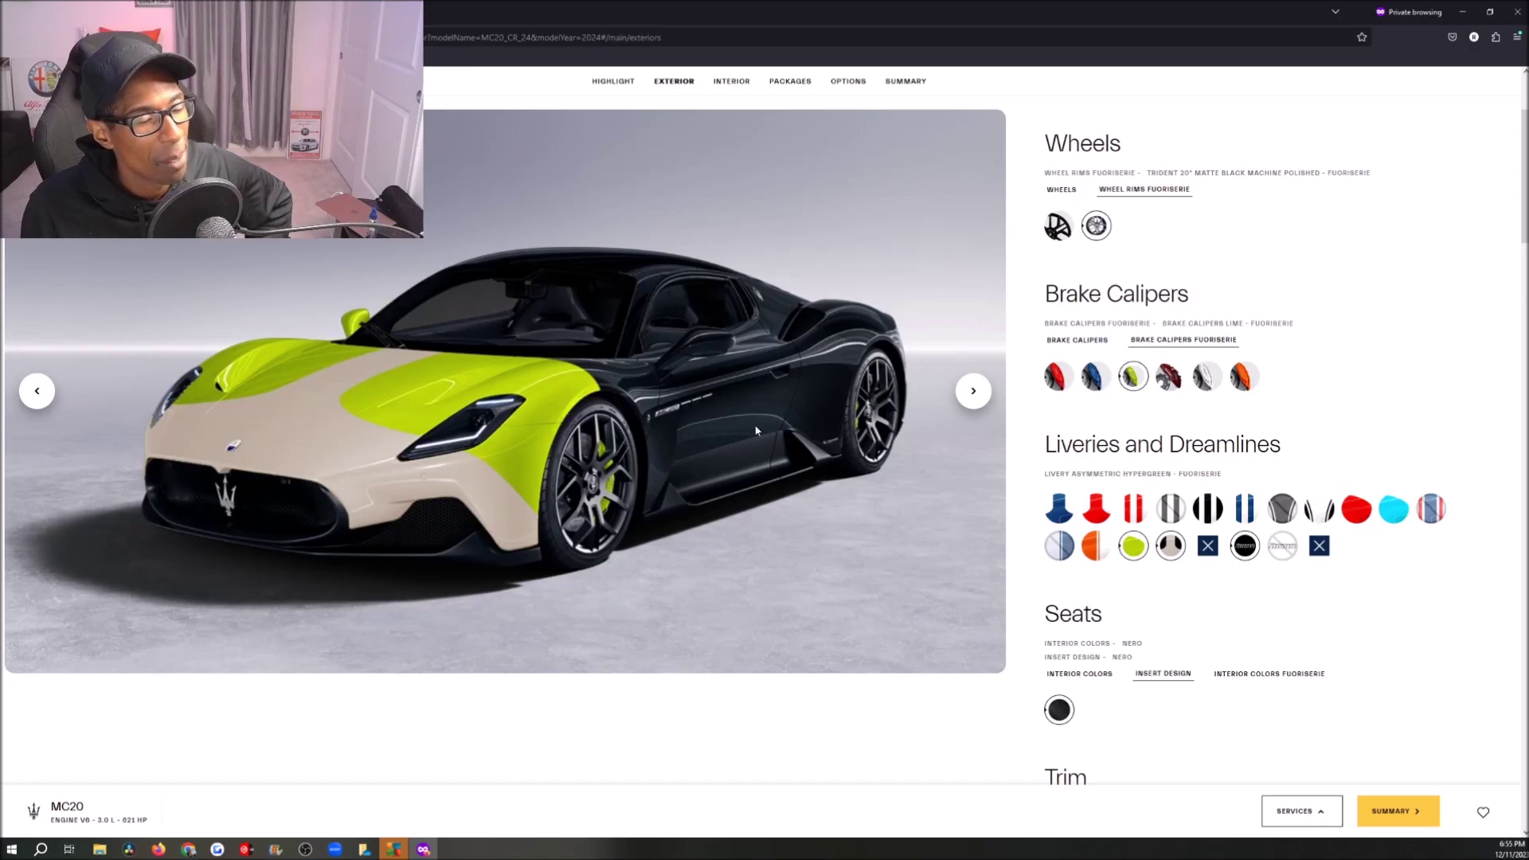
{"action": "left_click", "coordinate": [37, 390]}
{"action": "left_click", "coordinate": [36, 390]}
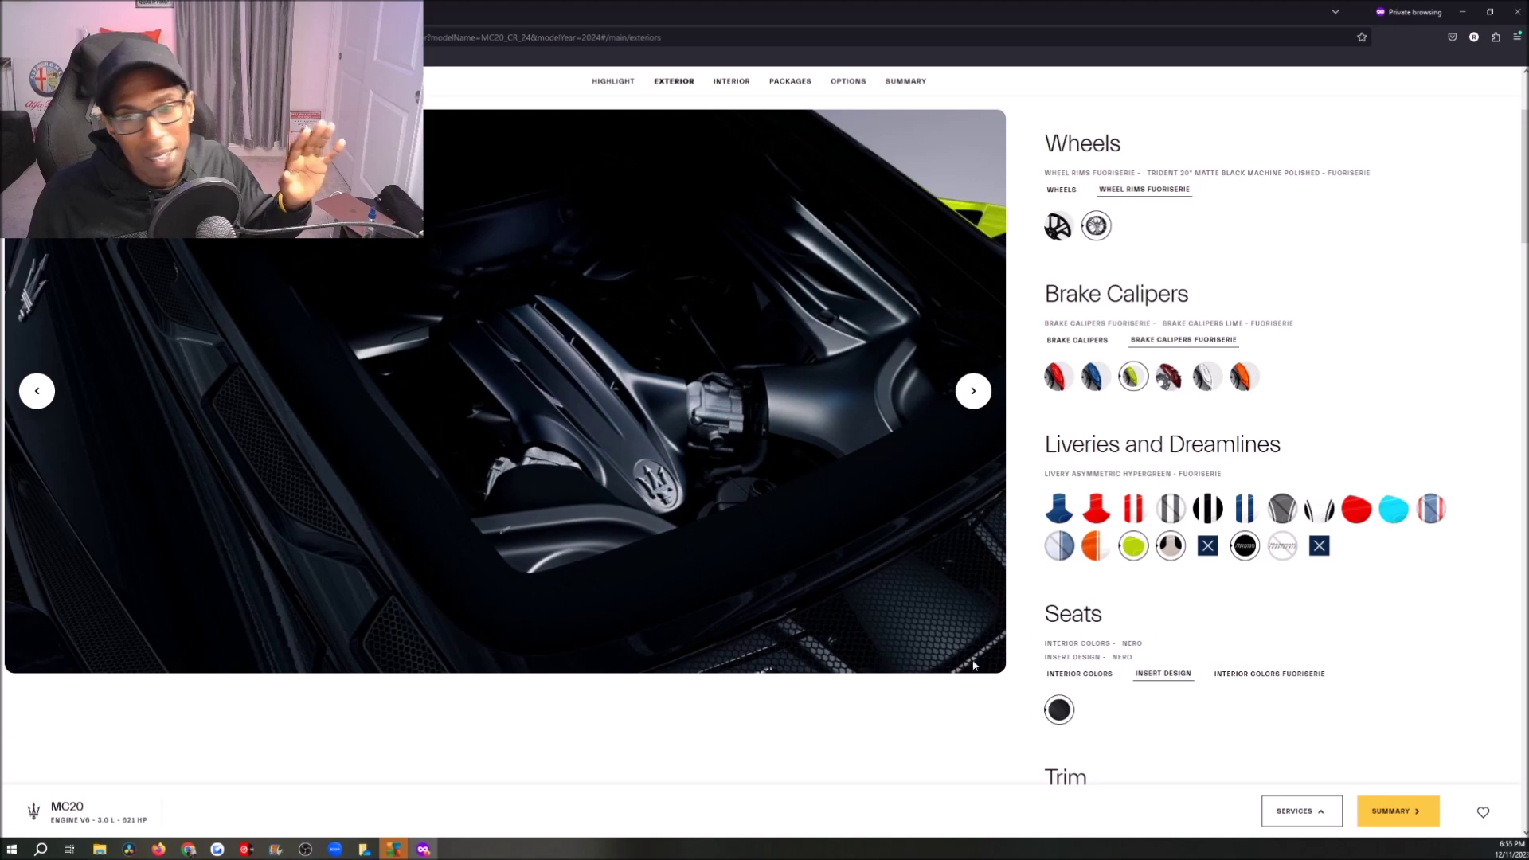
{"action": "scroll", "coordinate": [966, 456], "scroll_direction": "down", "scroll_amount": 5}
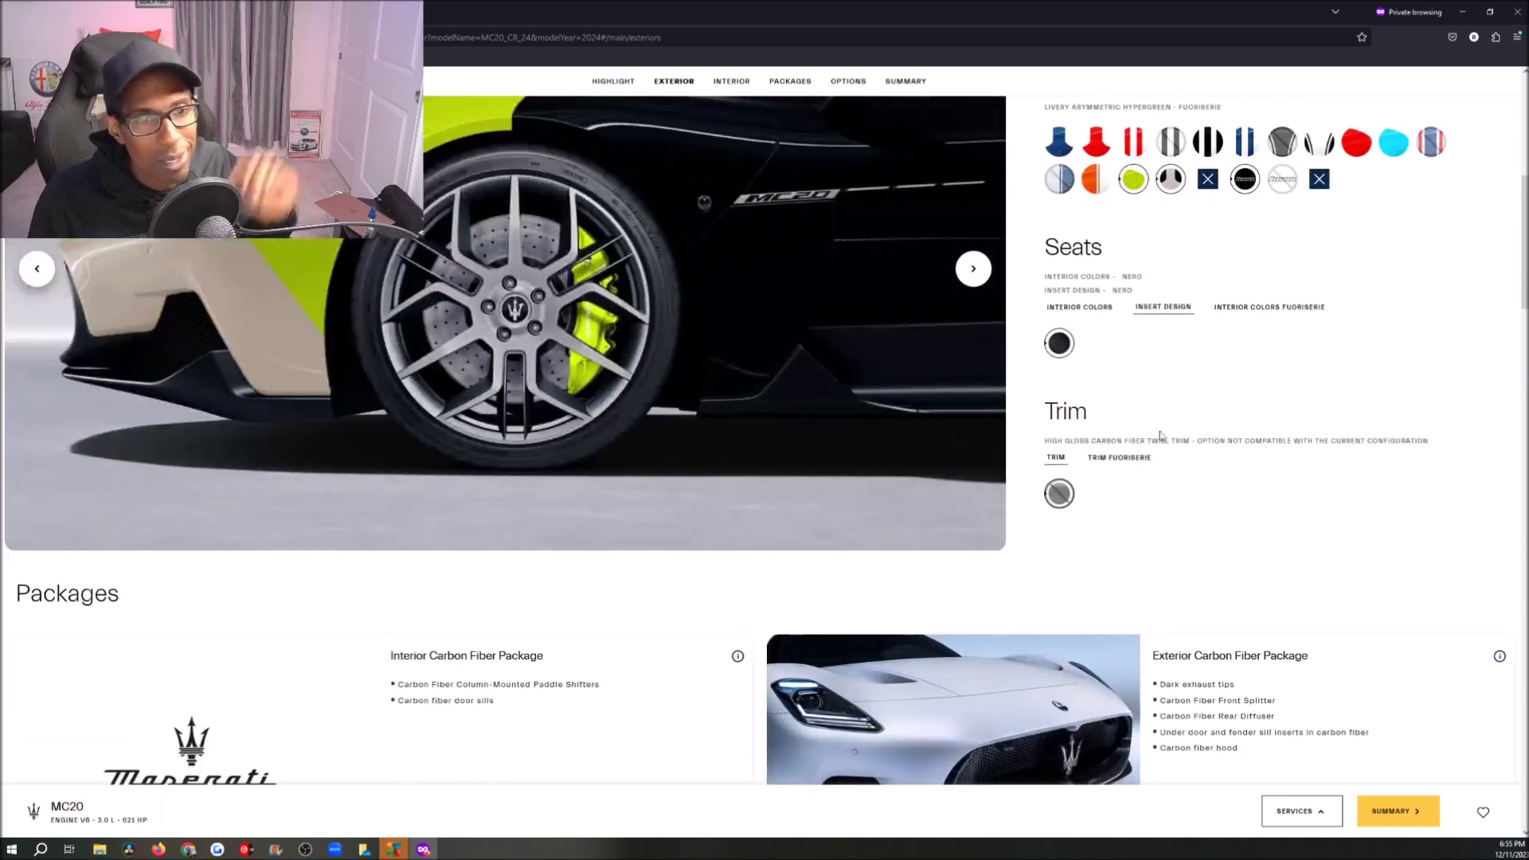
Show the standard seat interior colours with the preview on the interior seat view.
{"action": "scroll", "coordinate": [1155, 470], "scroll_direction": "up", "scroll_amount": 2}
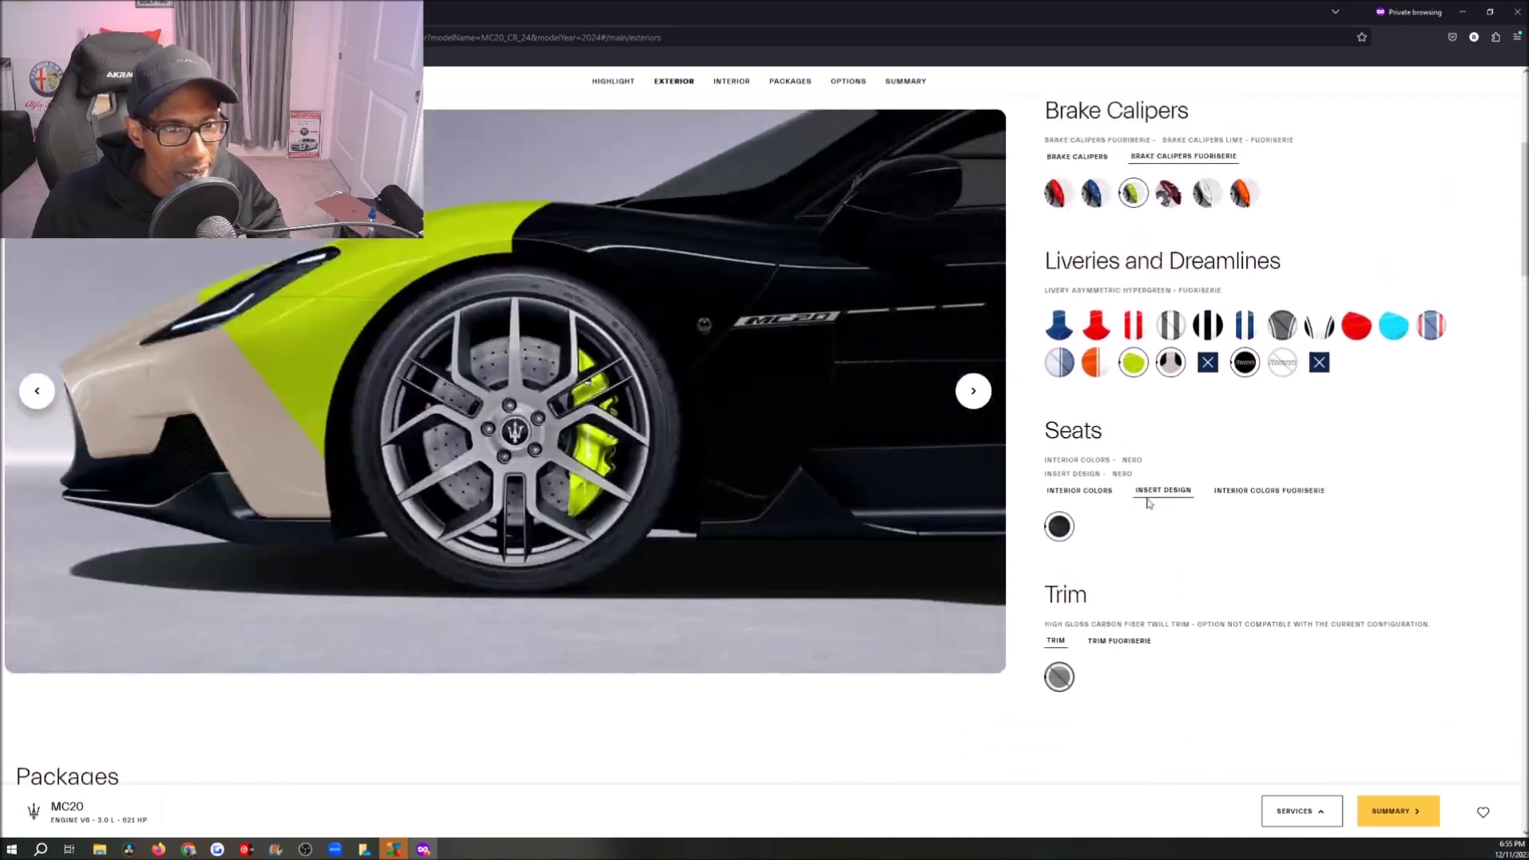
{"action": "left_click", "coordinate": [1080, 492]}
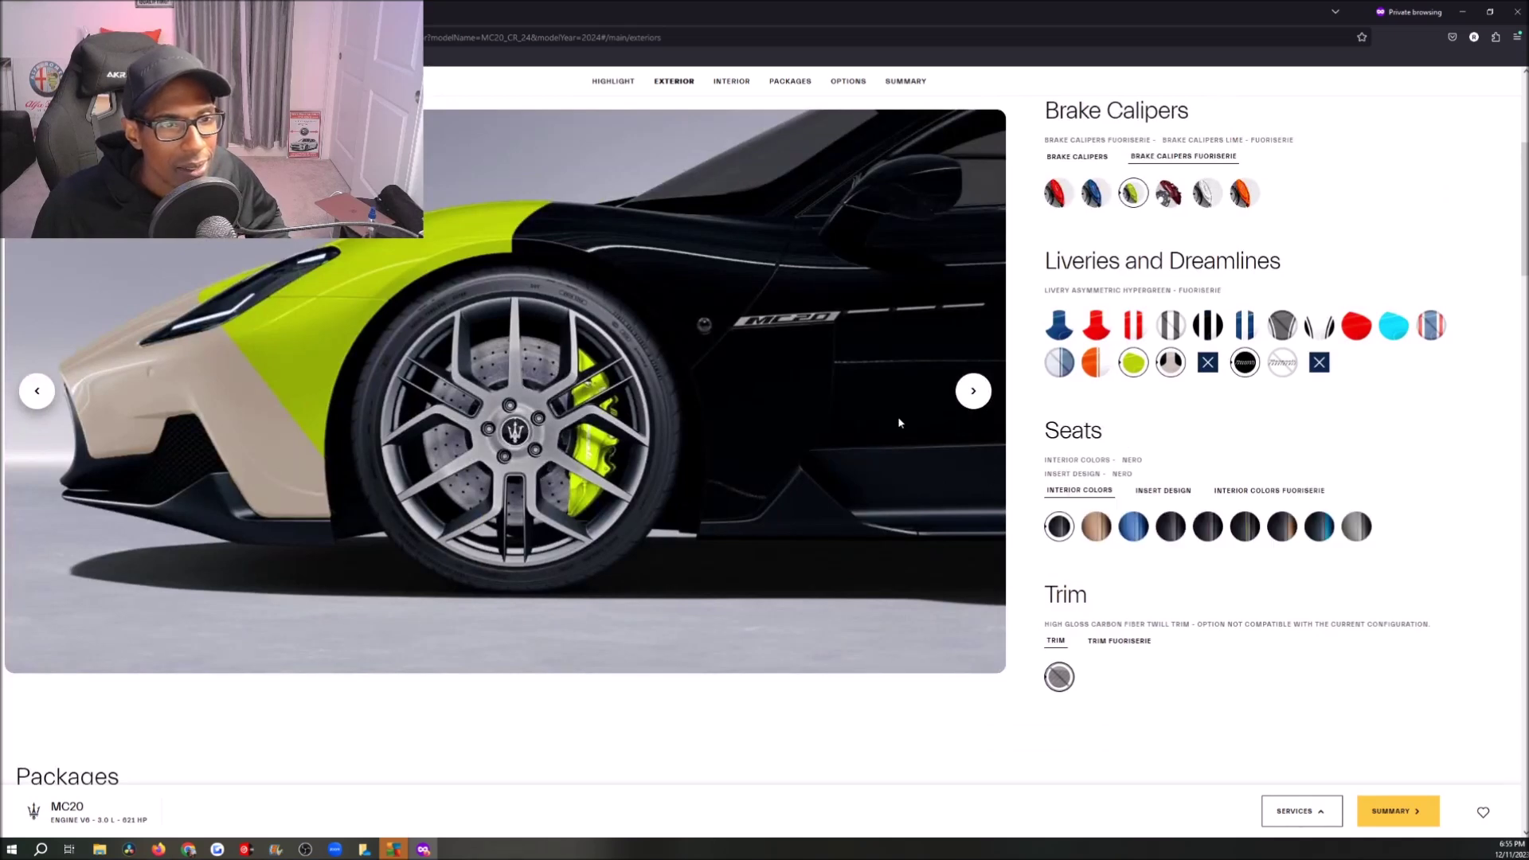
{"action": "left_click", "coordinate": [972, 396]}
{"action": "left_click", "coordinate": [973, 391]}
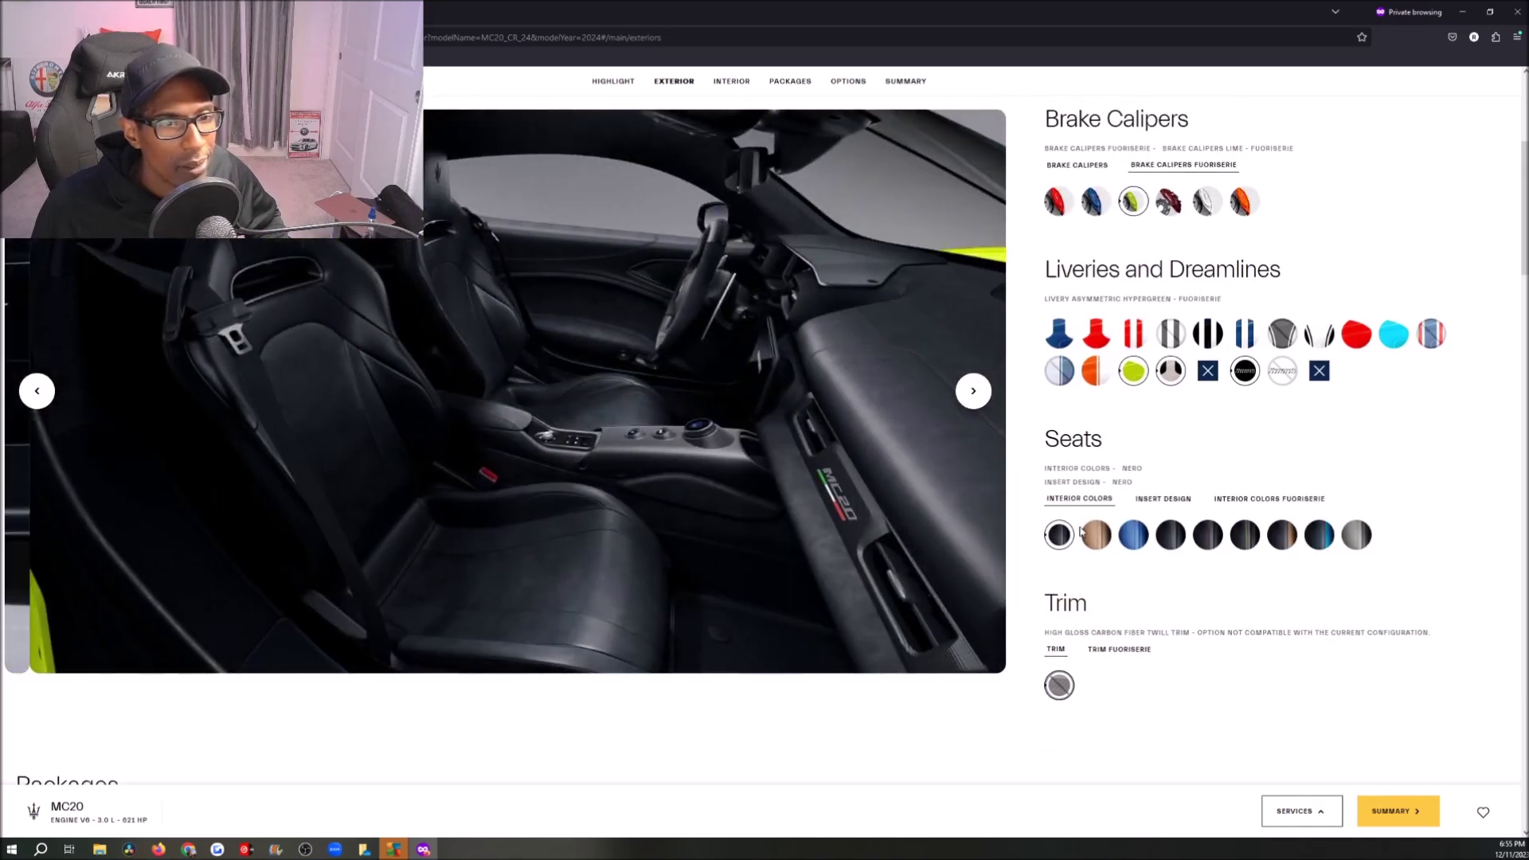
{"action": "left_click", "coordinate": [973, 391]}
{"action": "scroll", "coordinate": [1048, 246], "scroll_direction": "up", "scroll_amount": 5}
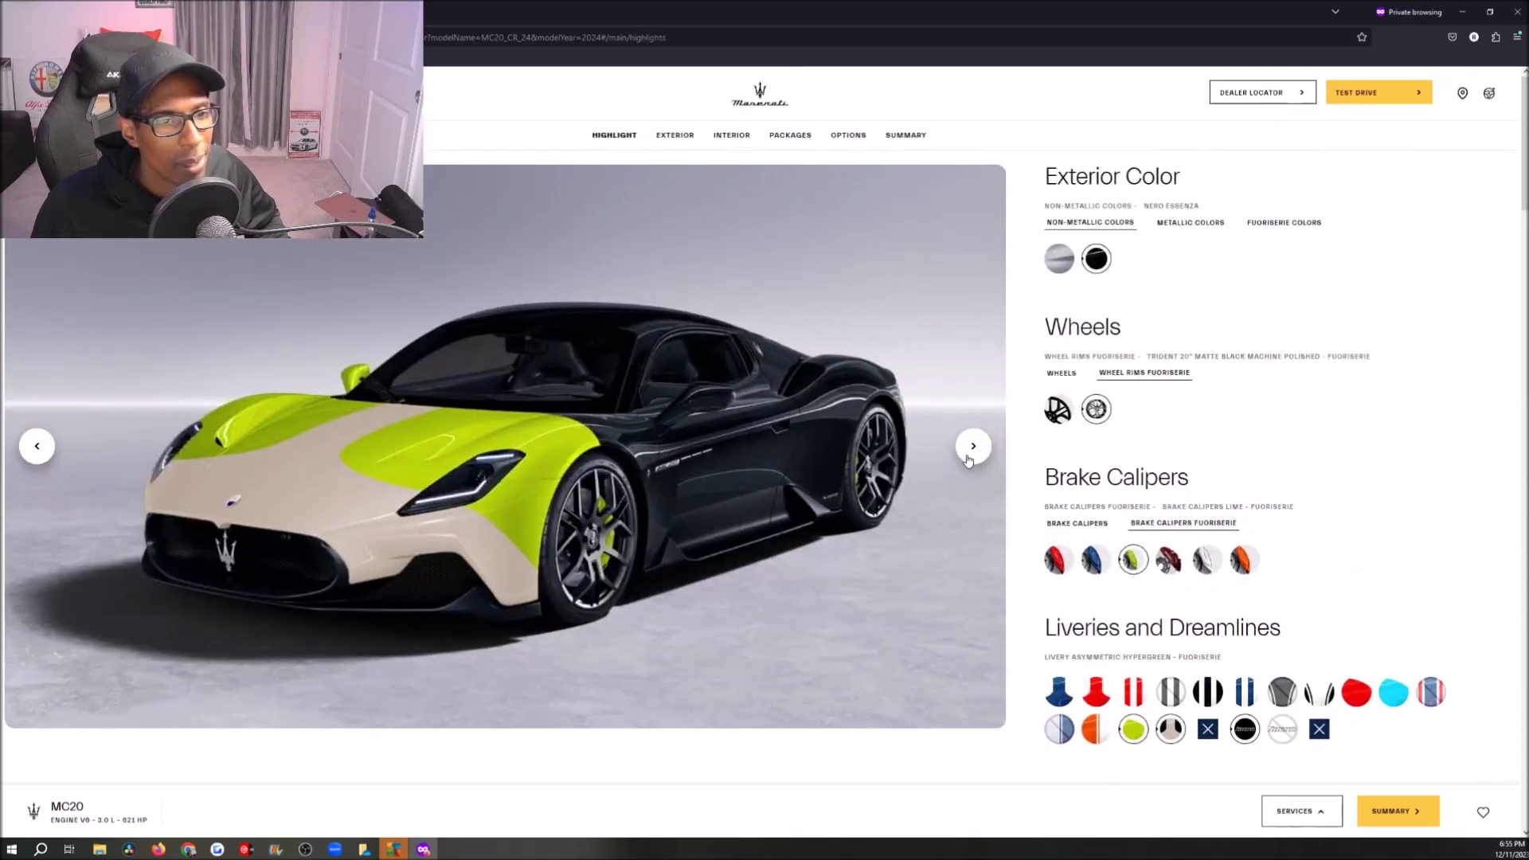
{"action": "left_click", "coordinate": [973, 446]}
{"action": "left_click", "coordinate": [973, 446]}
{"action": "scroll", "coordinate": [1251, 516], "scroll_direction": "down", "scroll_amount": 1}
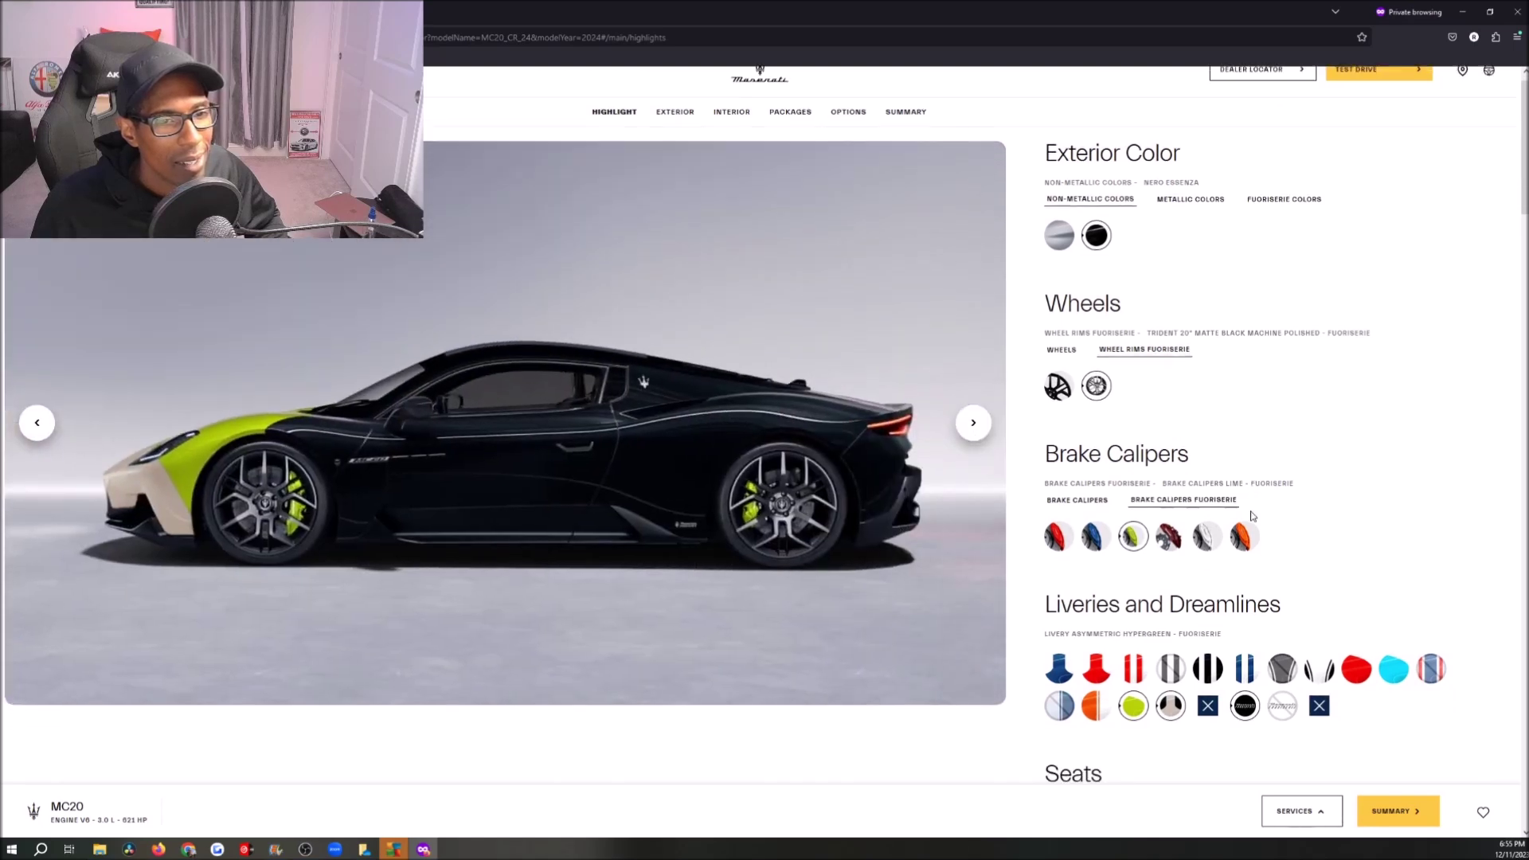
{"action": "scroll", "coordinate": [1131, 462], "scroll_direction": "down", "scroll_amount": 2}
{"action": "left_click", "coordinate": [978, 403]}
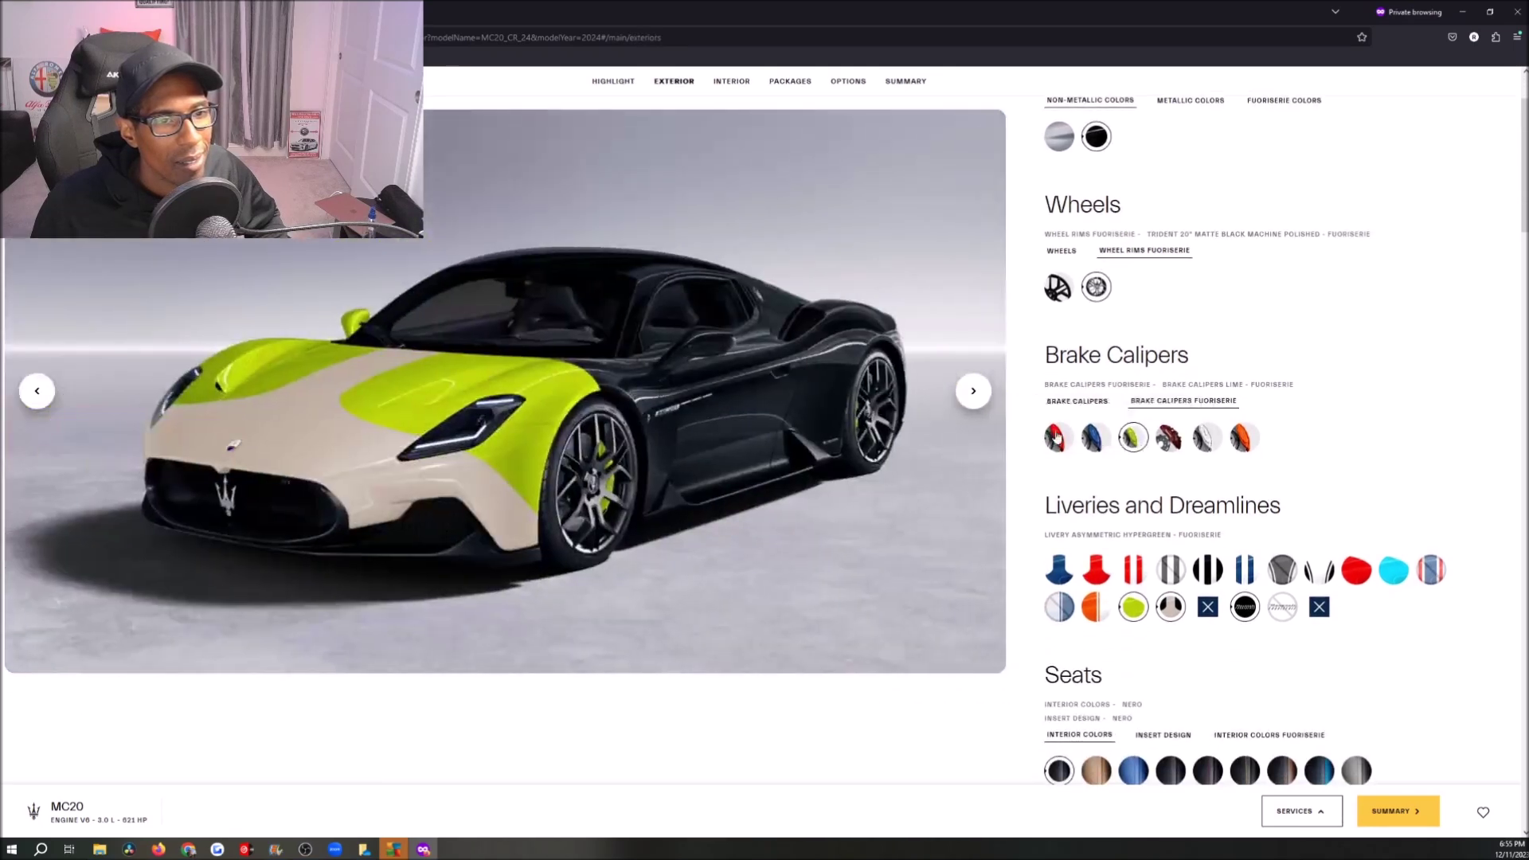
{"action": "scroll", "coordinate": [1055, 436], "scroll_direction": "down", "scroll_amount": 4}
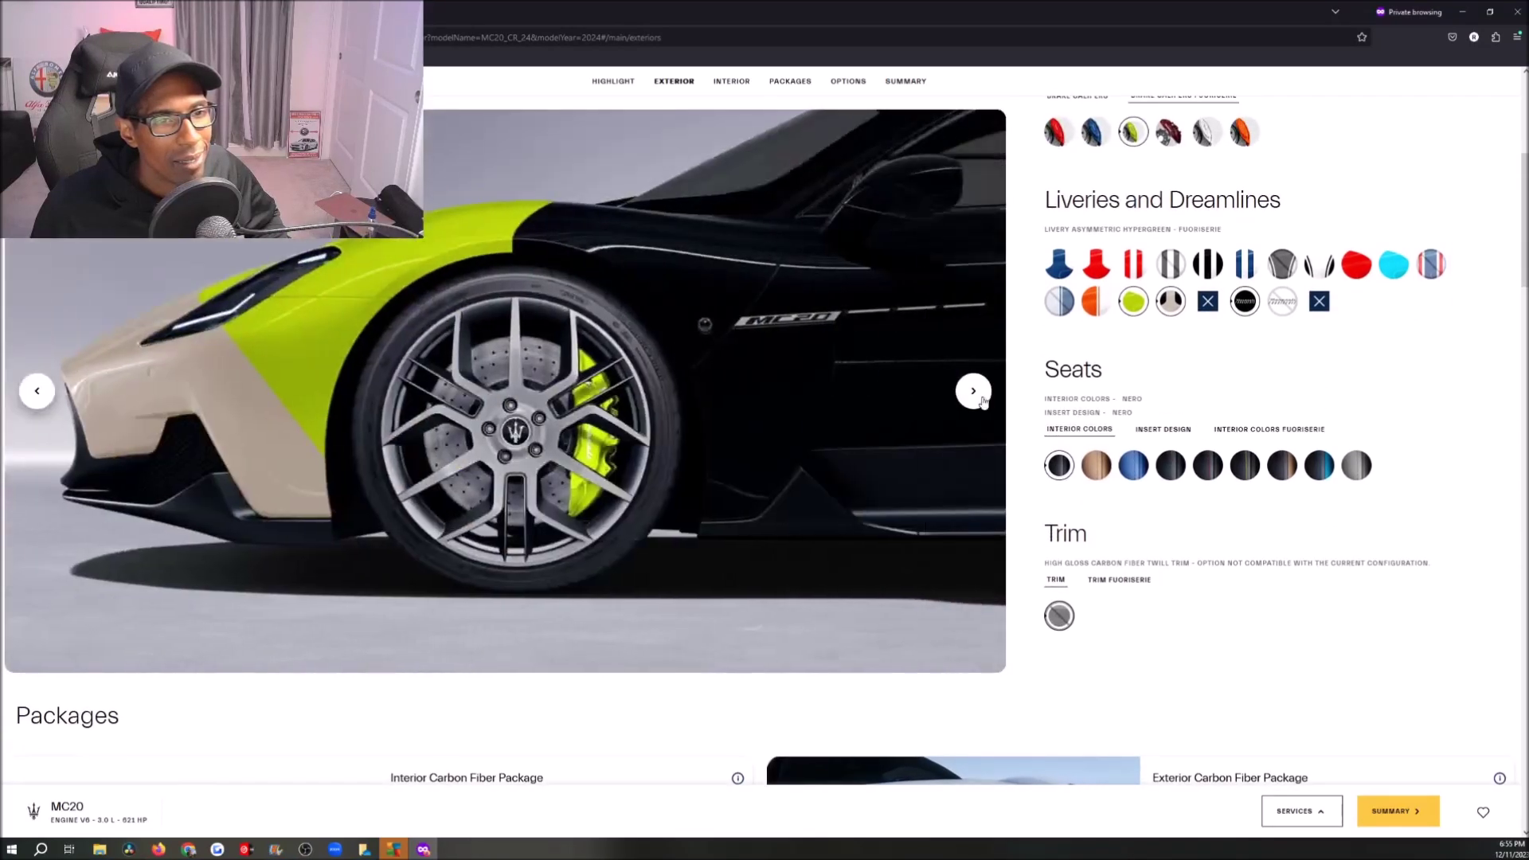
{"action": "left_click", "coordinate": [973, 391]}
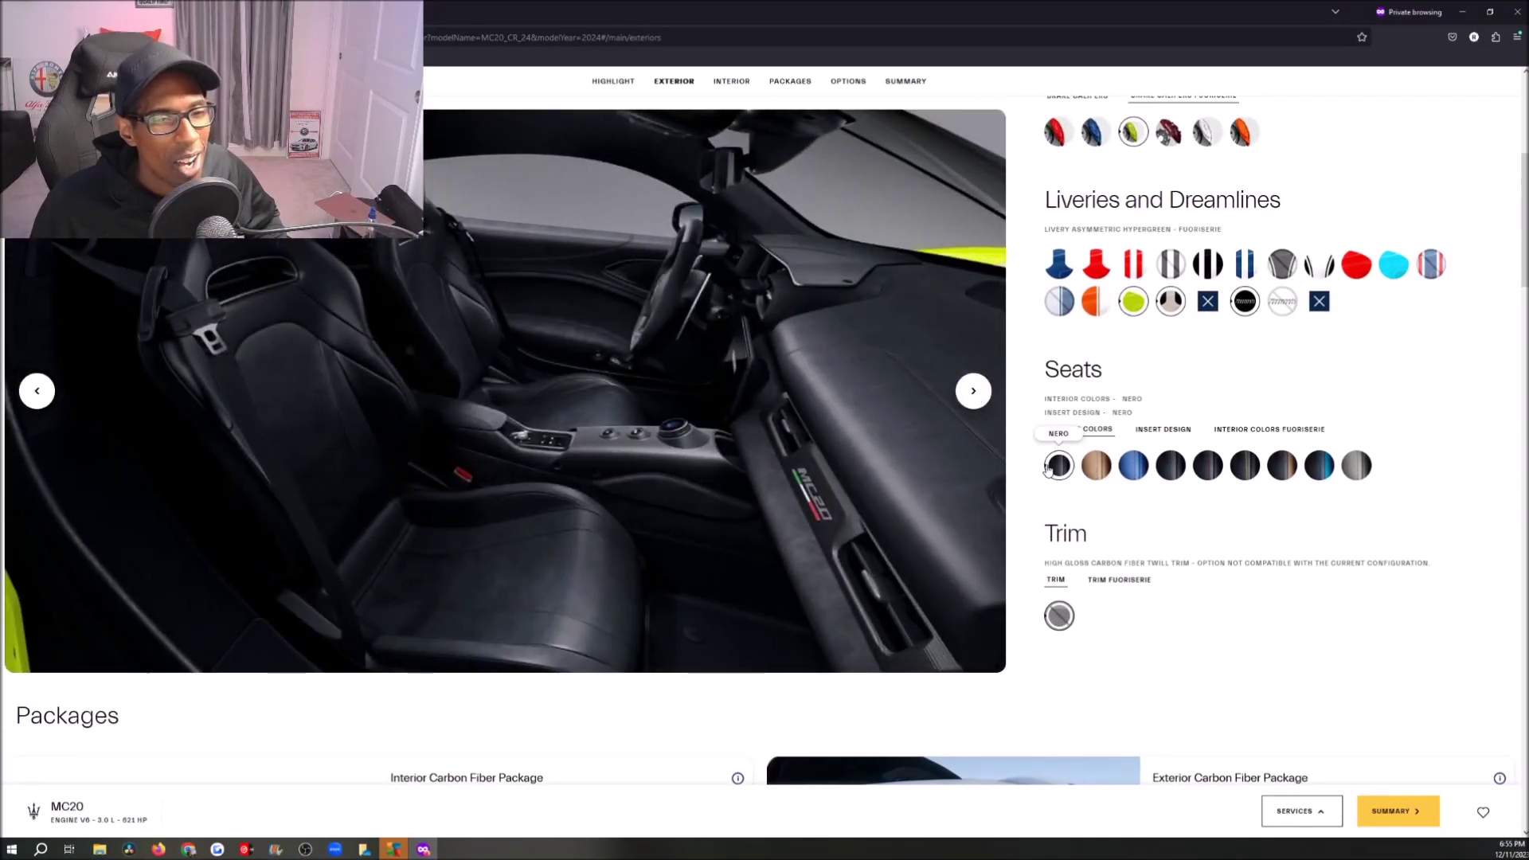
Try each standard seat colour, CUOIO through NERO / BLUE CIELO, ending on GHIACCIO.
{"action": "left_click", "coordinate": [1112, 471]}
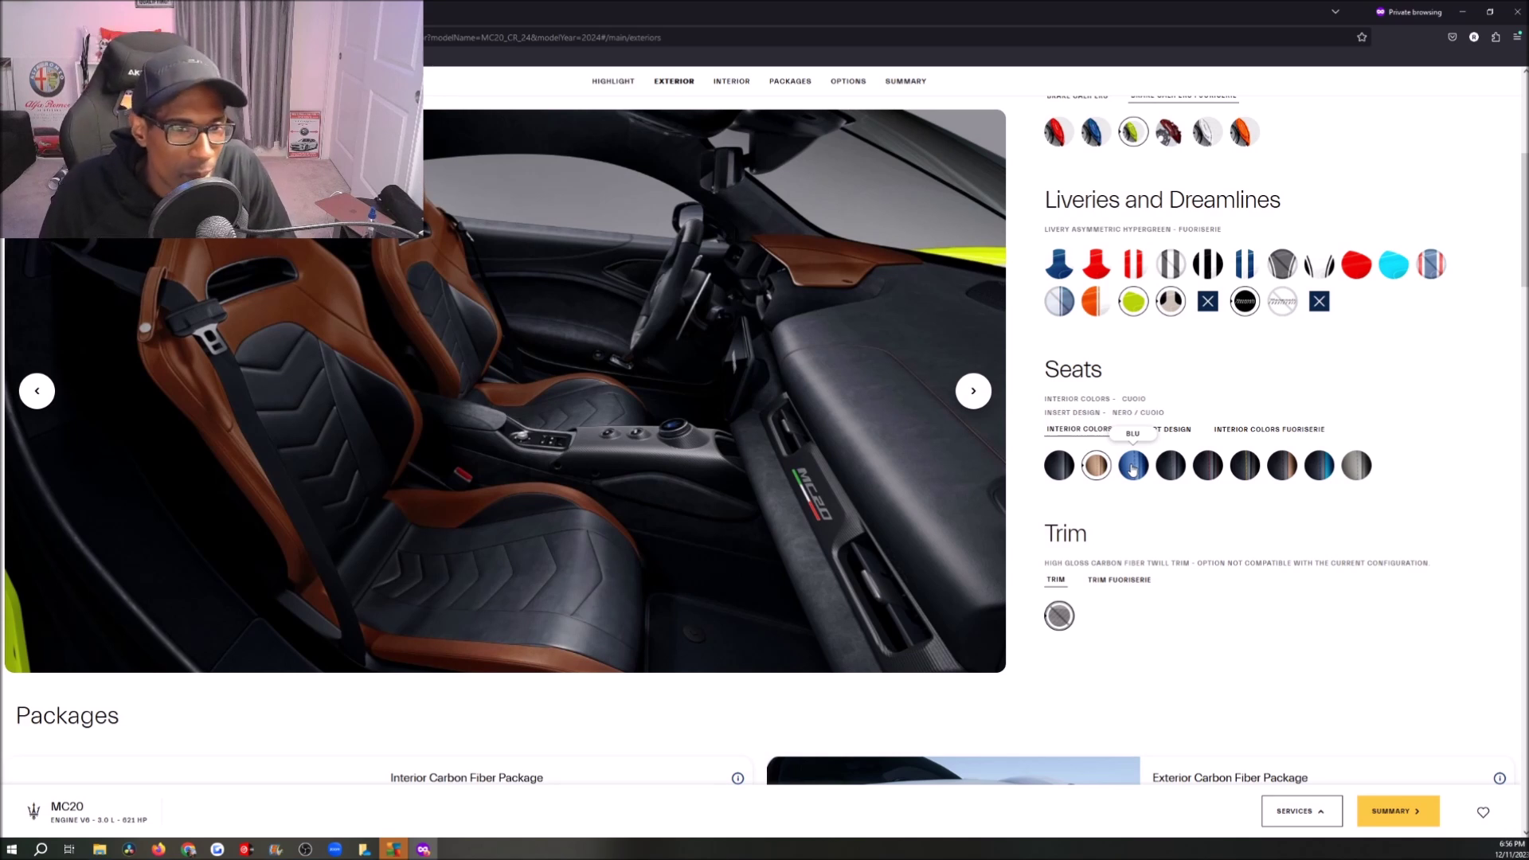
{"action": "left_click", "coordinate": [1133, 468]}
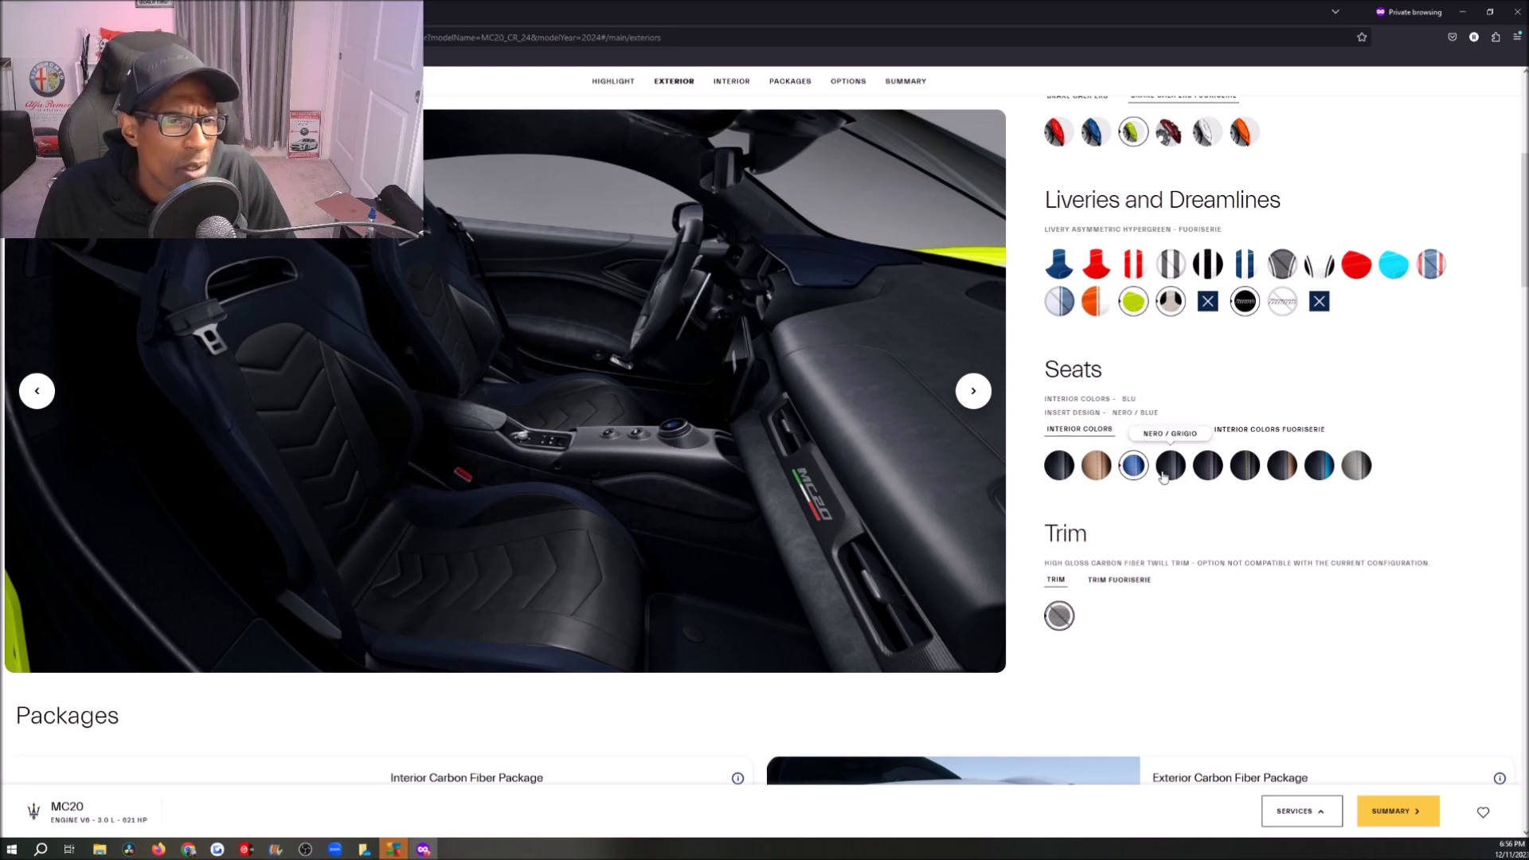
{"action": "left_click", "coordinate": [1164, 476]}
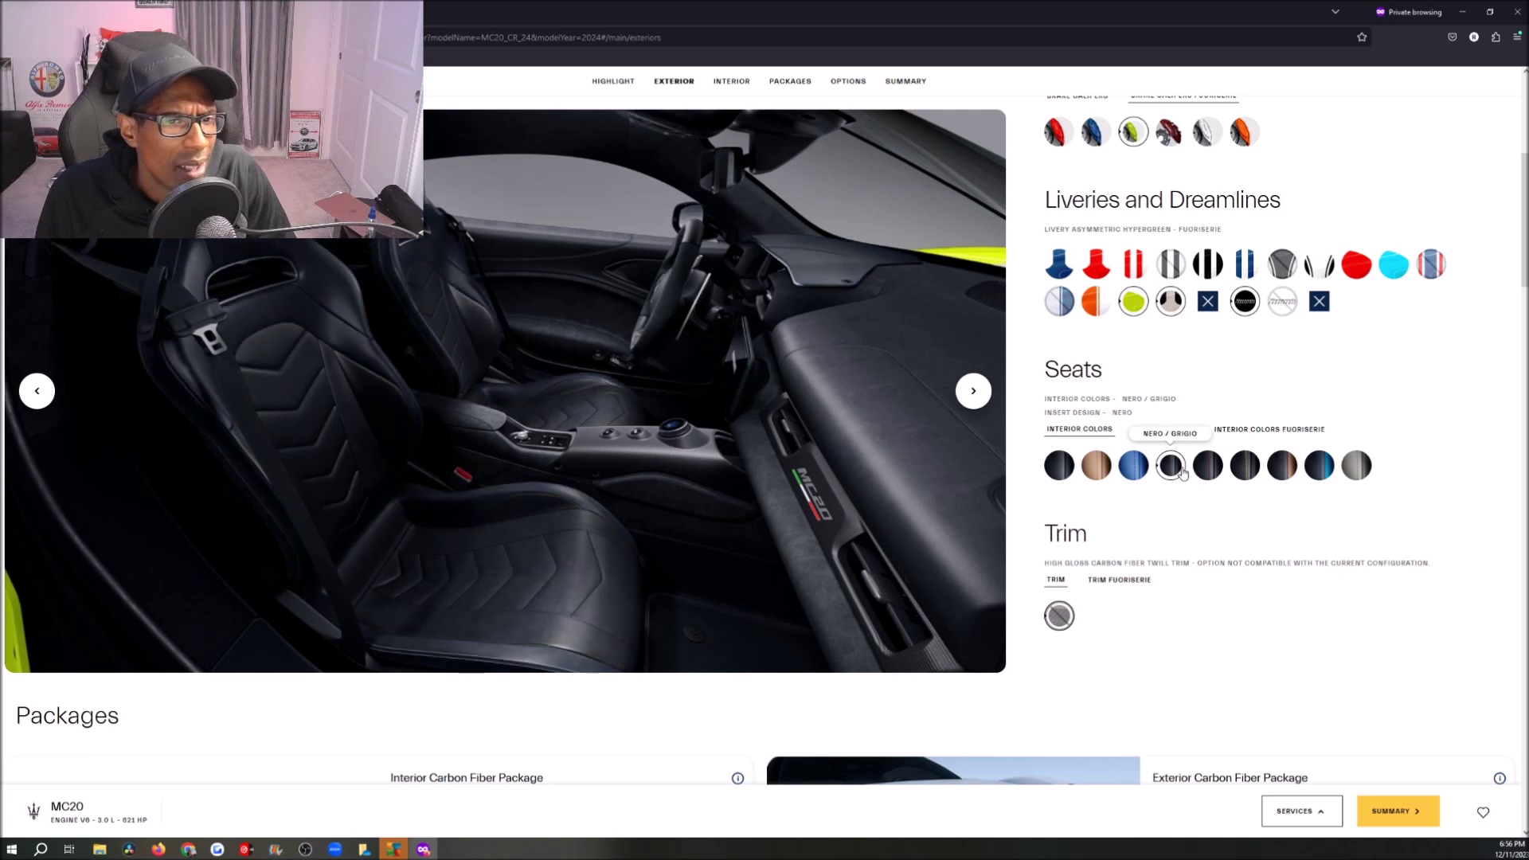
{"action": "left_click", "coordinate": [1236, 475]}
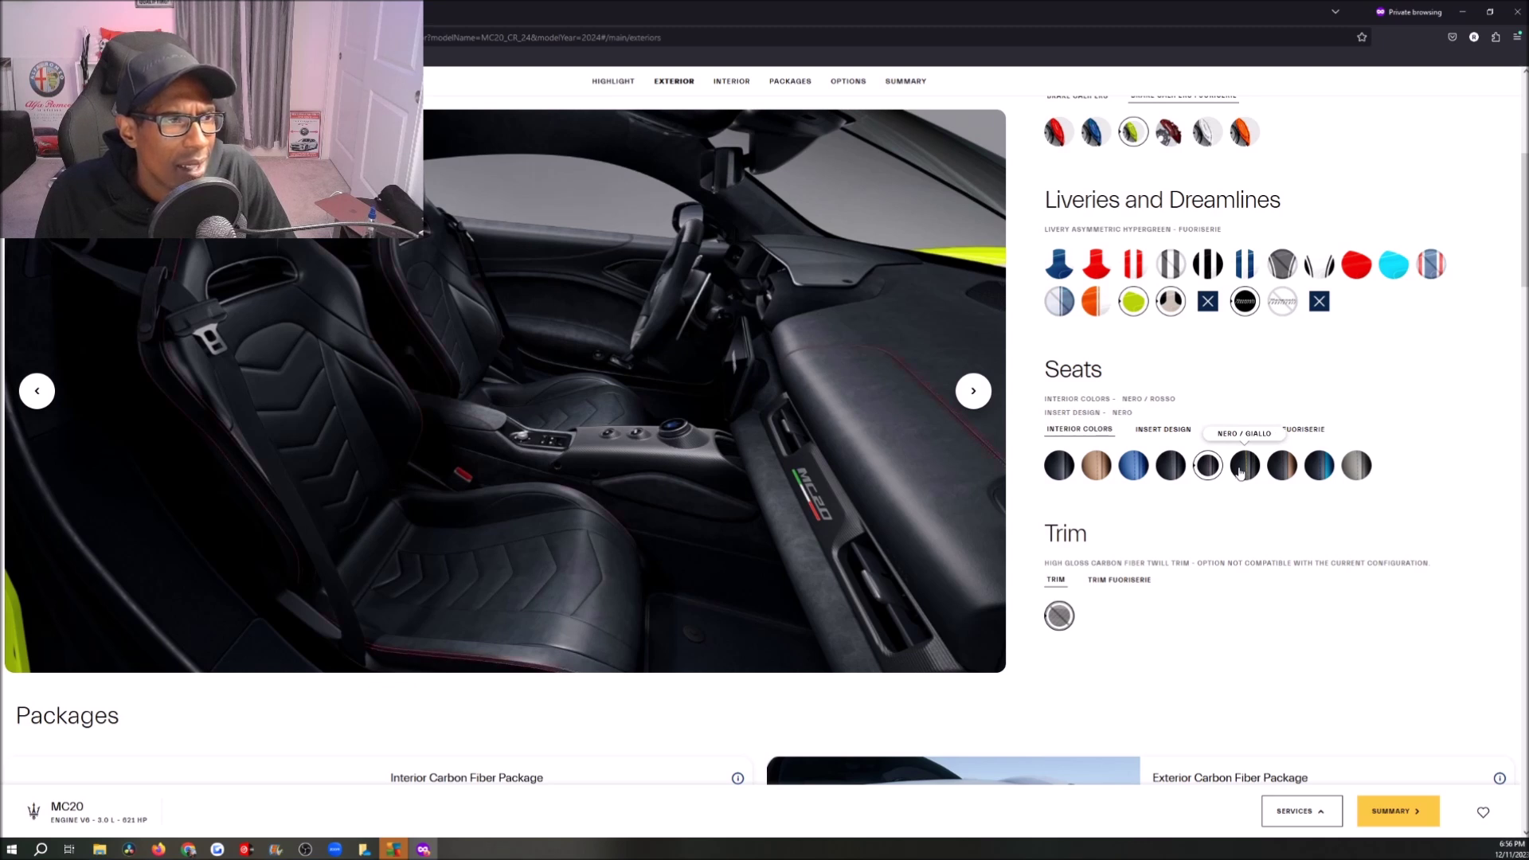
{"action": "left_click", "coordinate": [1241, 473]}
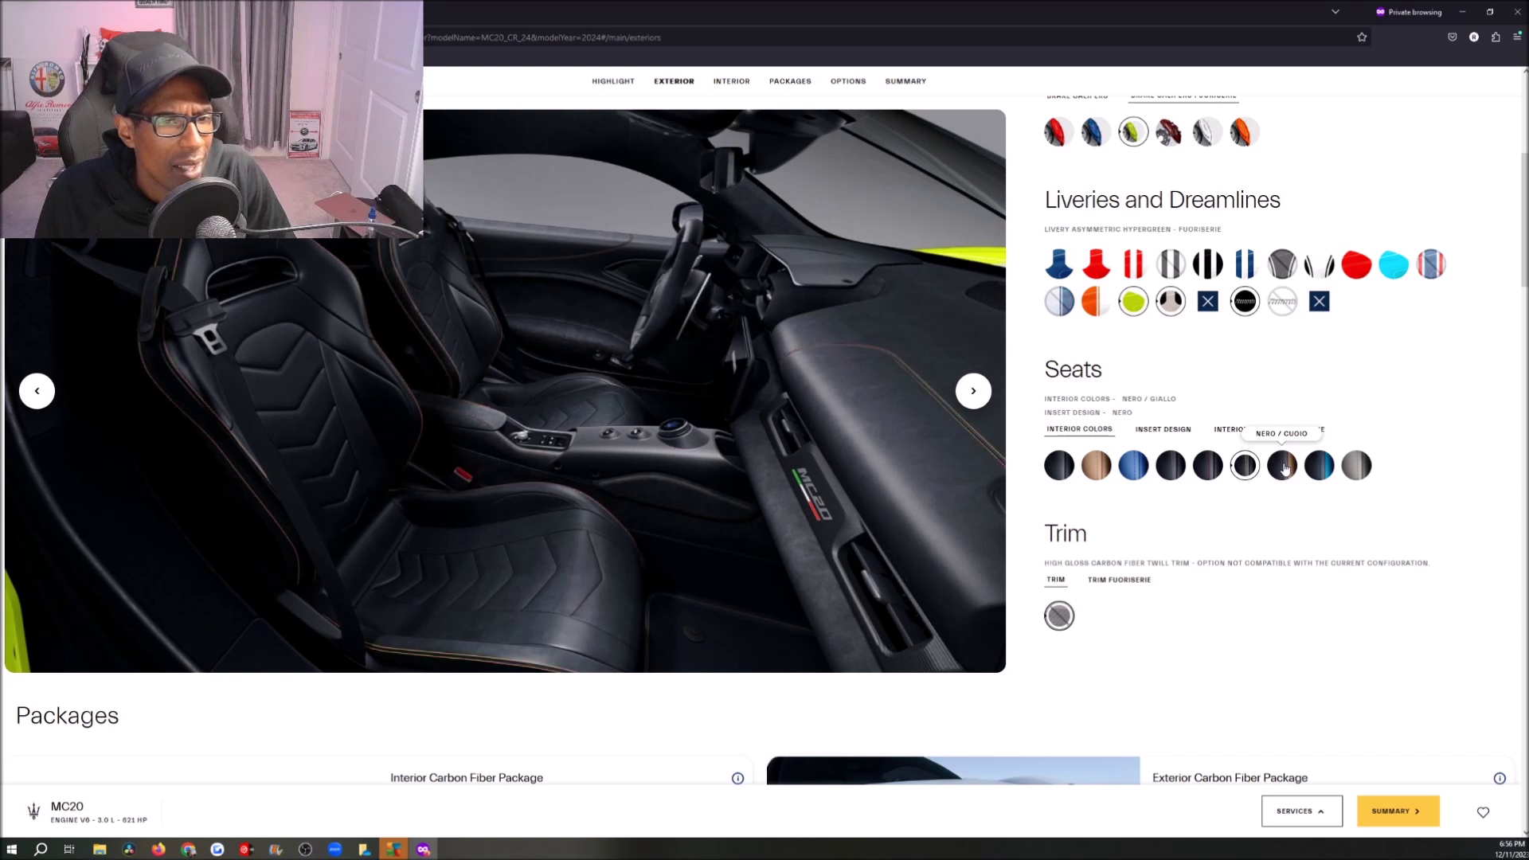
{"action": "left_click", "coordinate": [1285, 468]}
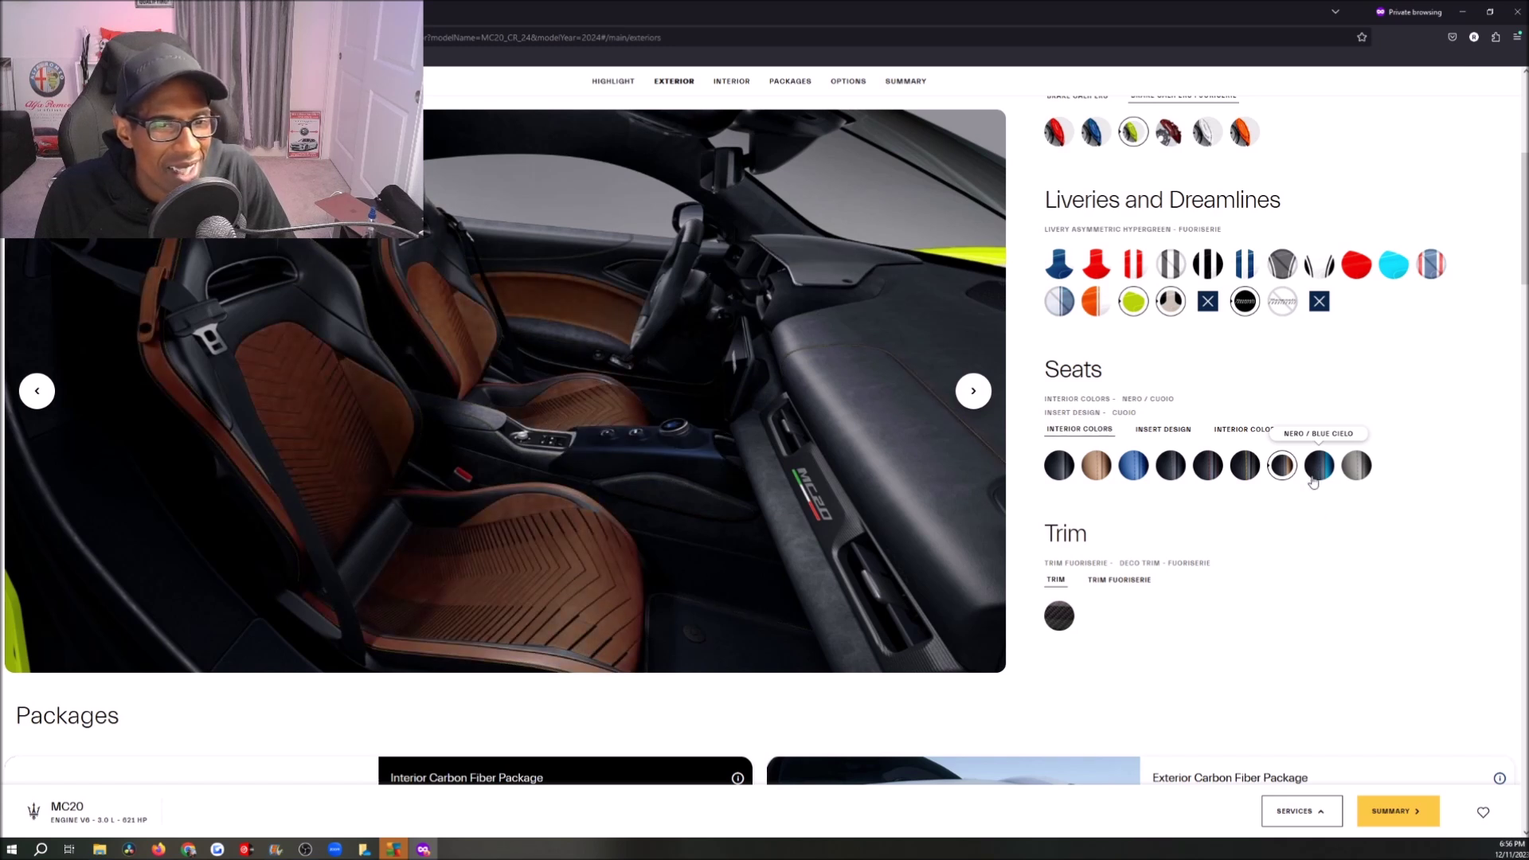
{"action": "left_click", "coordinate": [1319, 466]}
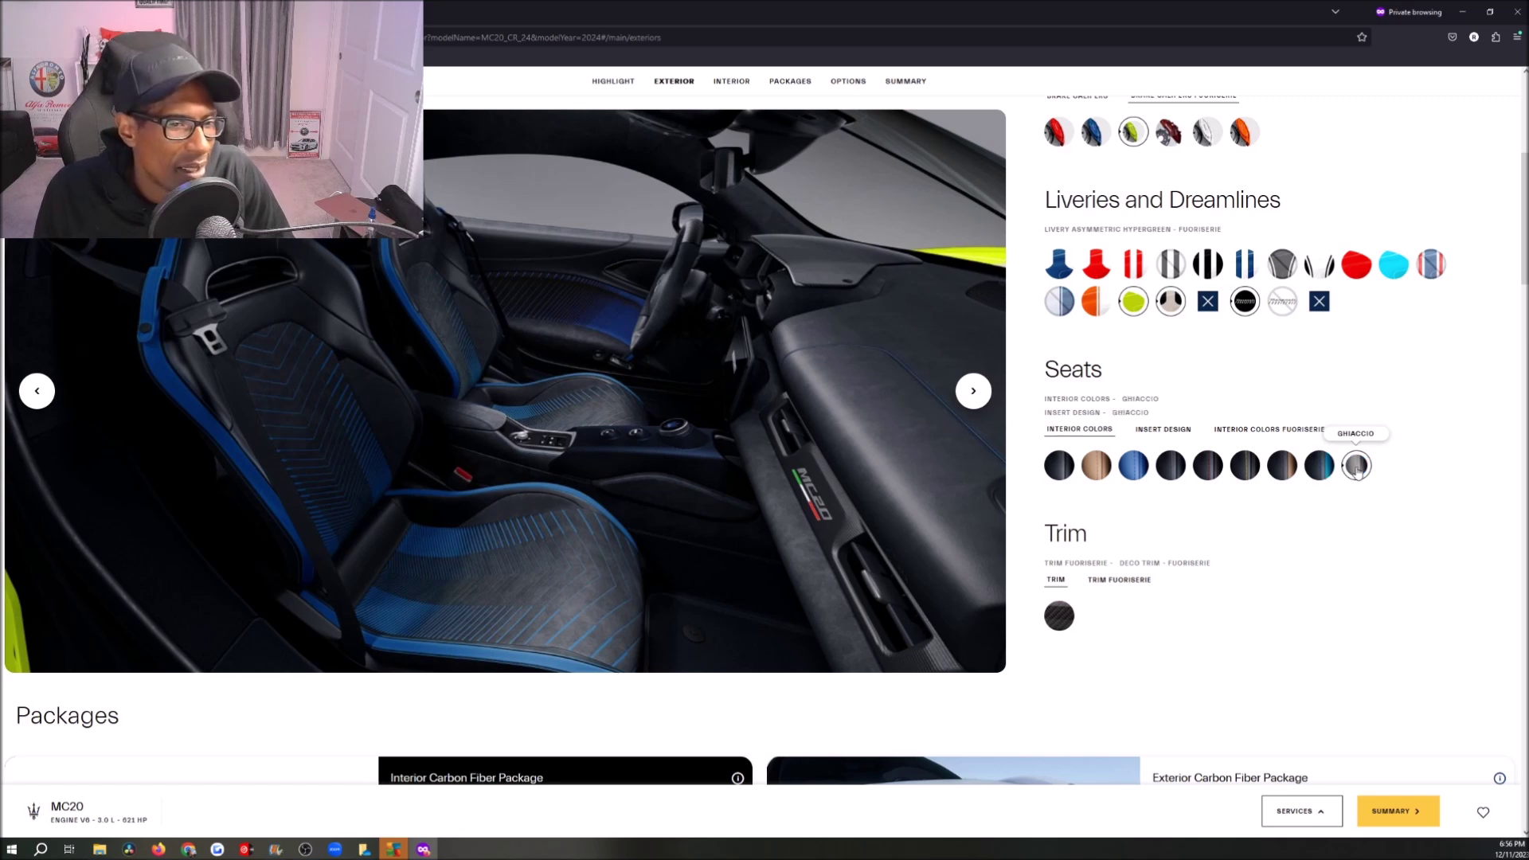
{"action": "left_click", "coordinate": [1358, 472]}
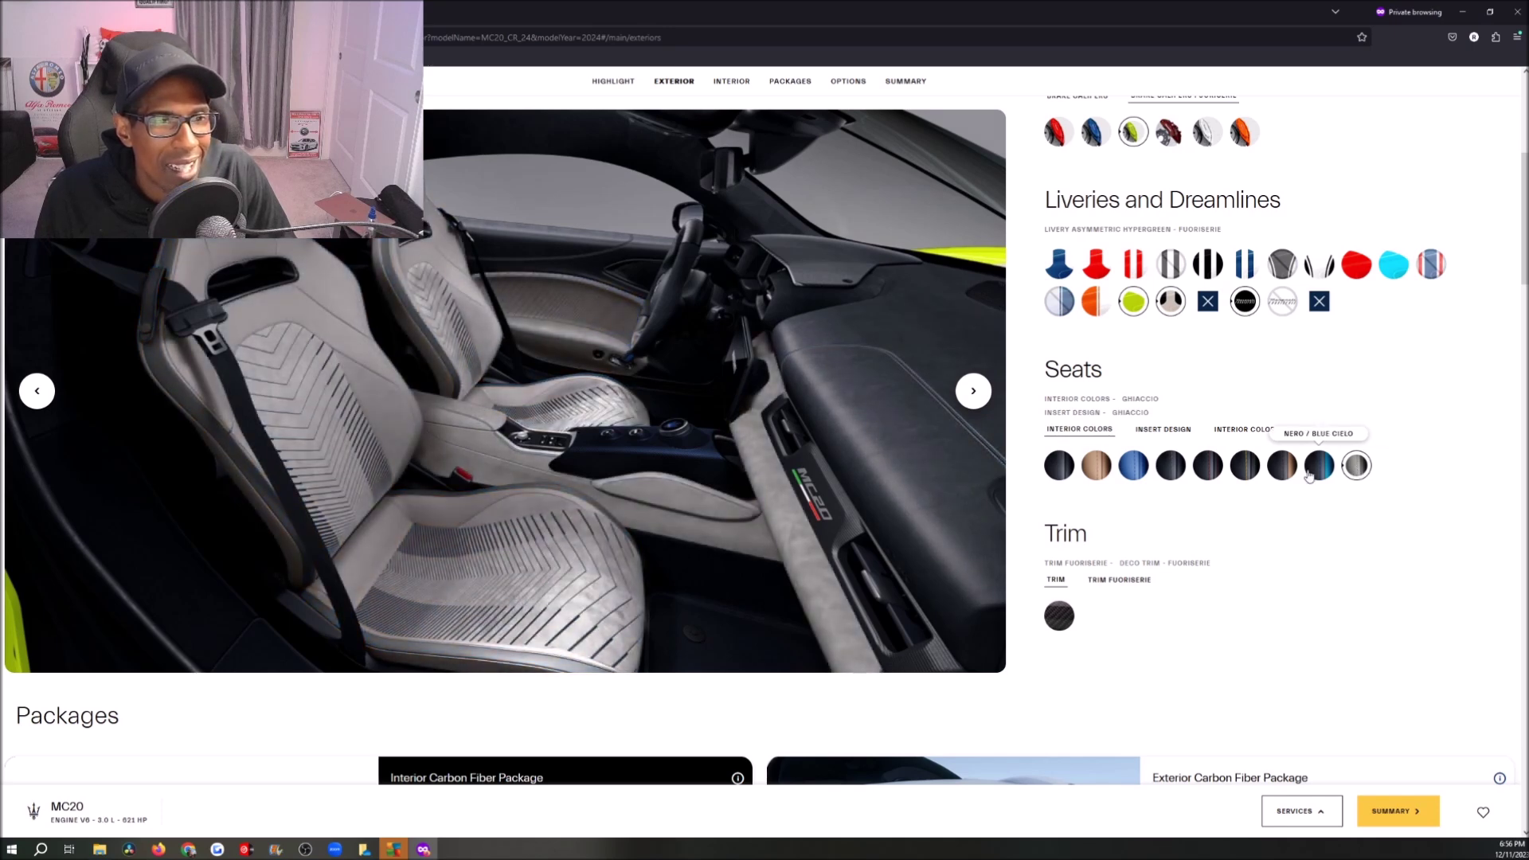
{"action": "left_click", "coordinate": [1169, 434]}
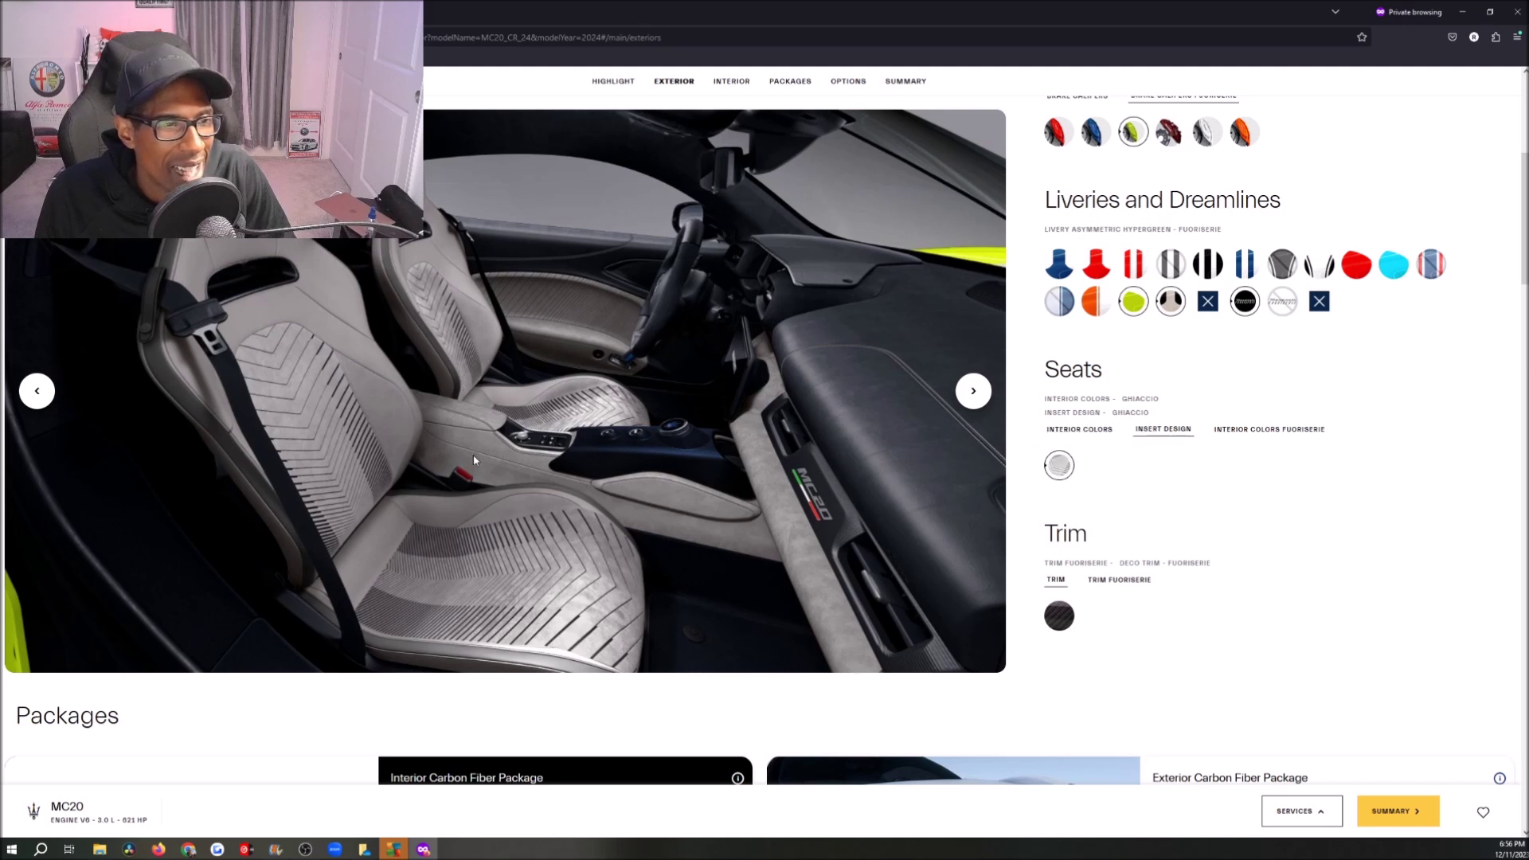
Try Fuoriserie seat colours CUOIO, ORANGE, YELLOW and TERRACOTTA, ending on Grigio Terracotta.
{"action": "left_click", "coordinate": [1256, 432]}
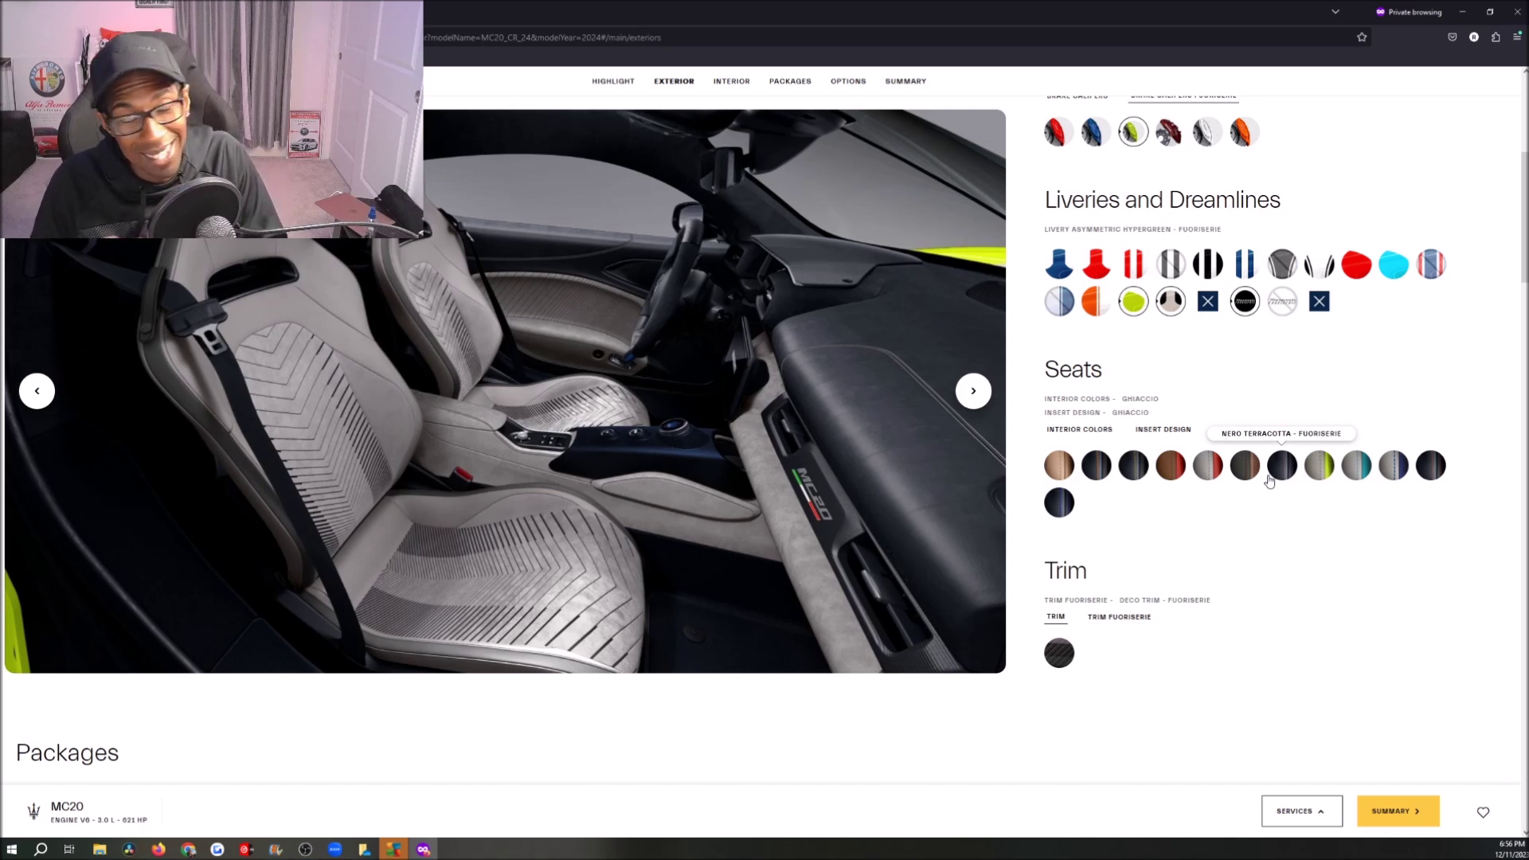
{"action": "left_click", "coordinate": [1066, 467]}
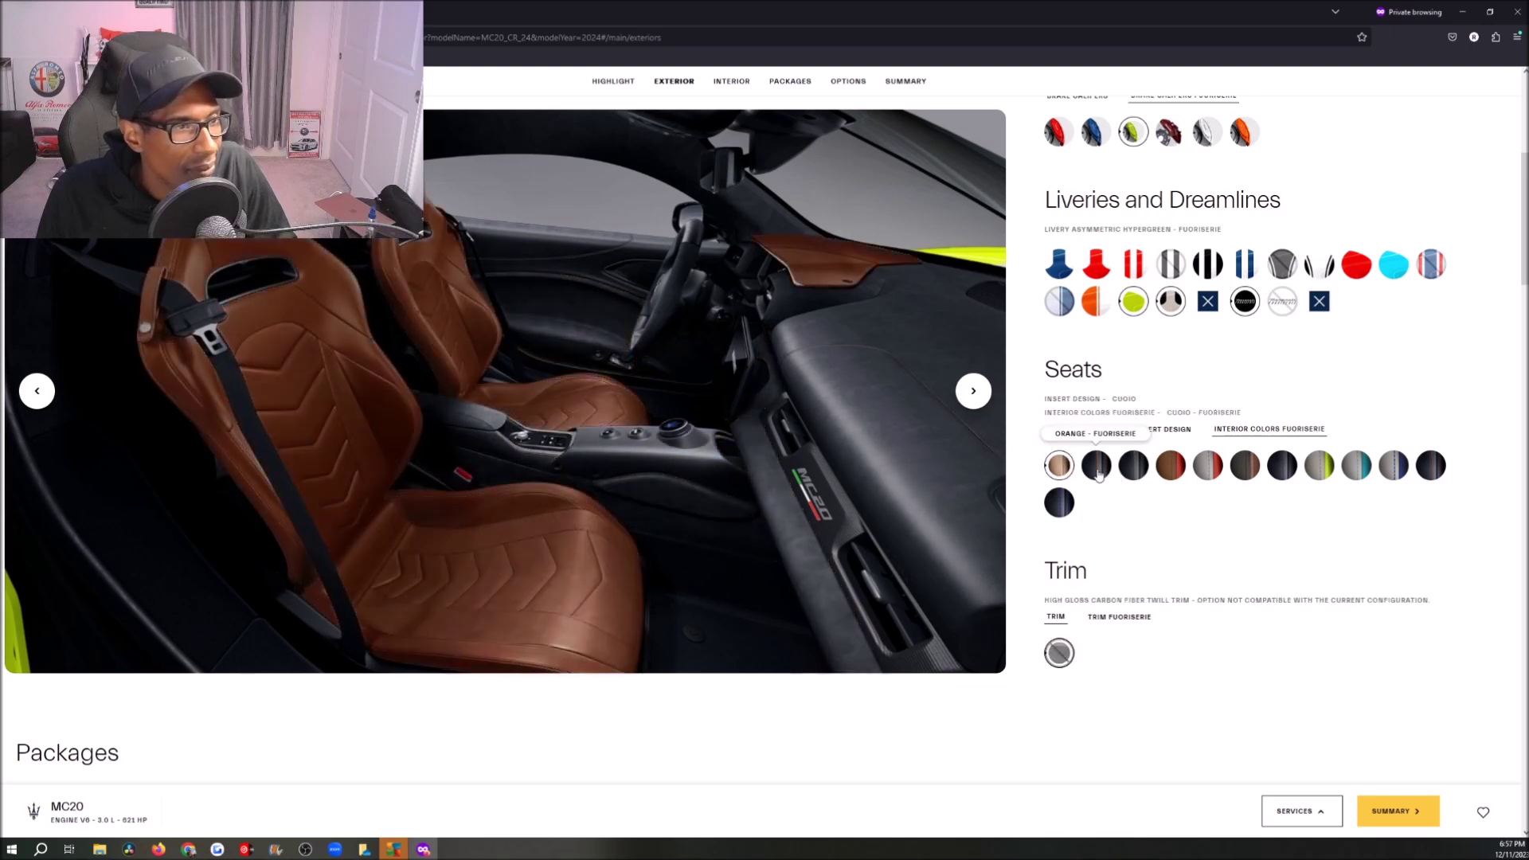
{"action": "left_click", "coordinate": [1097, 467]}
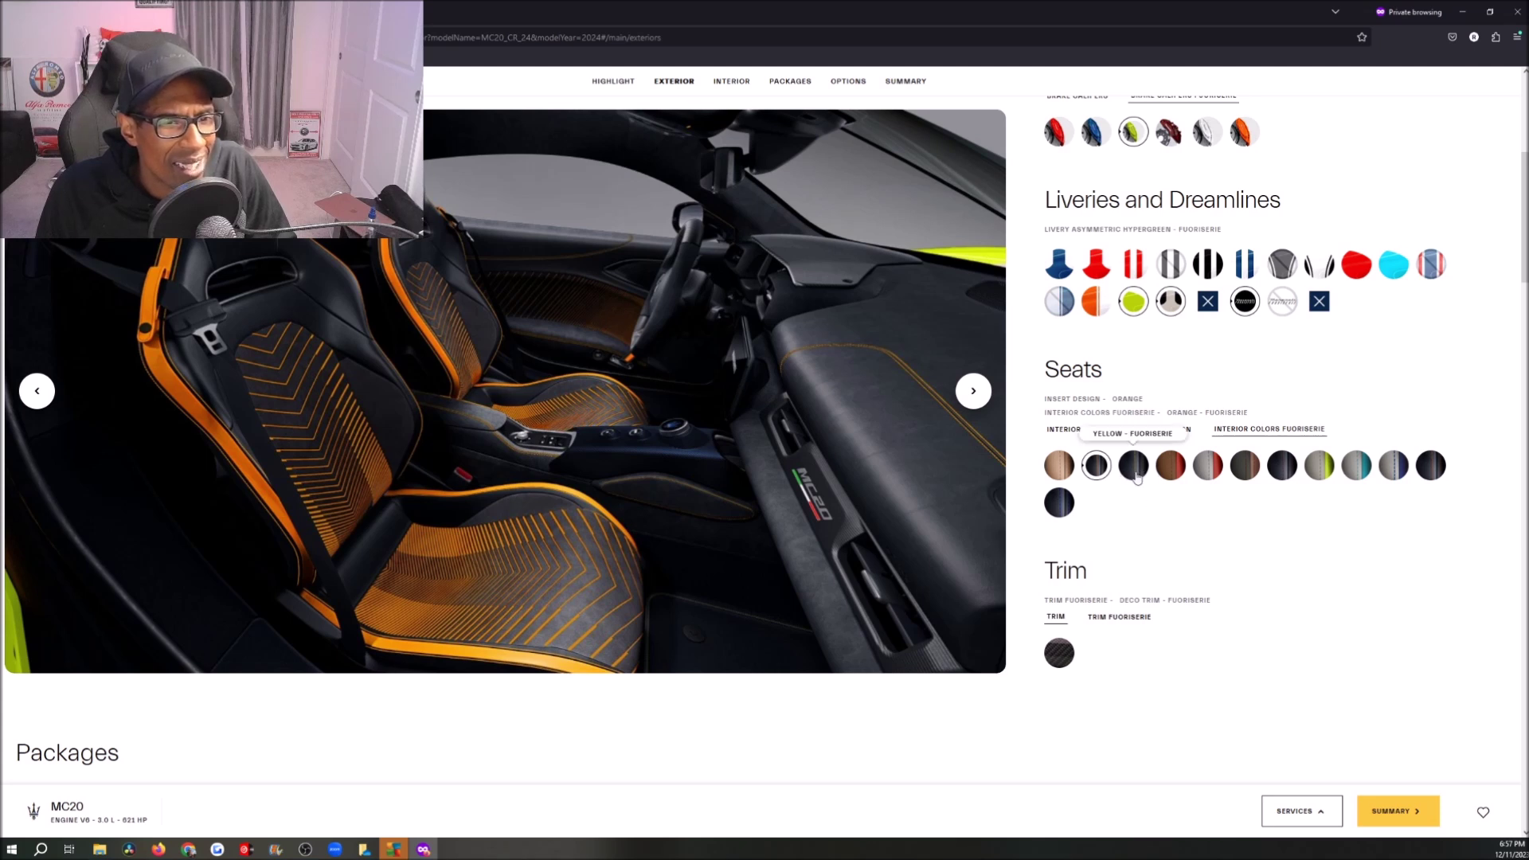
{"action": "left_click", "coordinate": [1134, 474]}
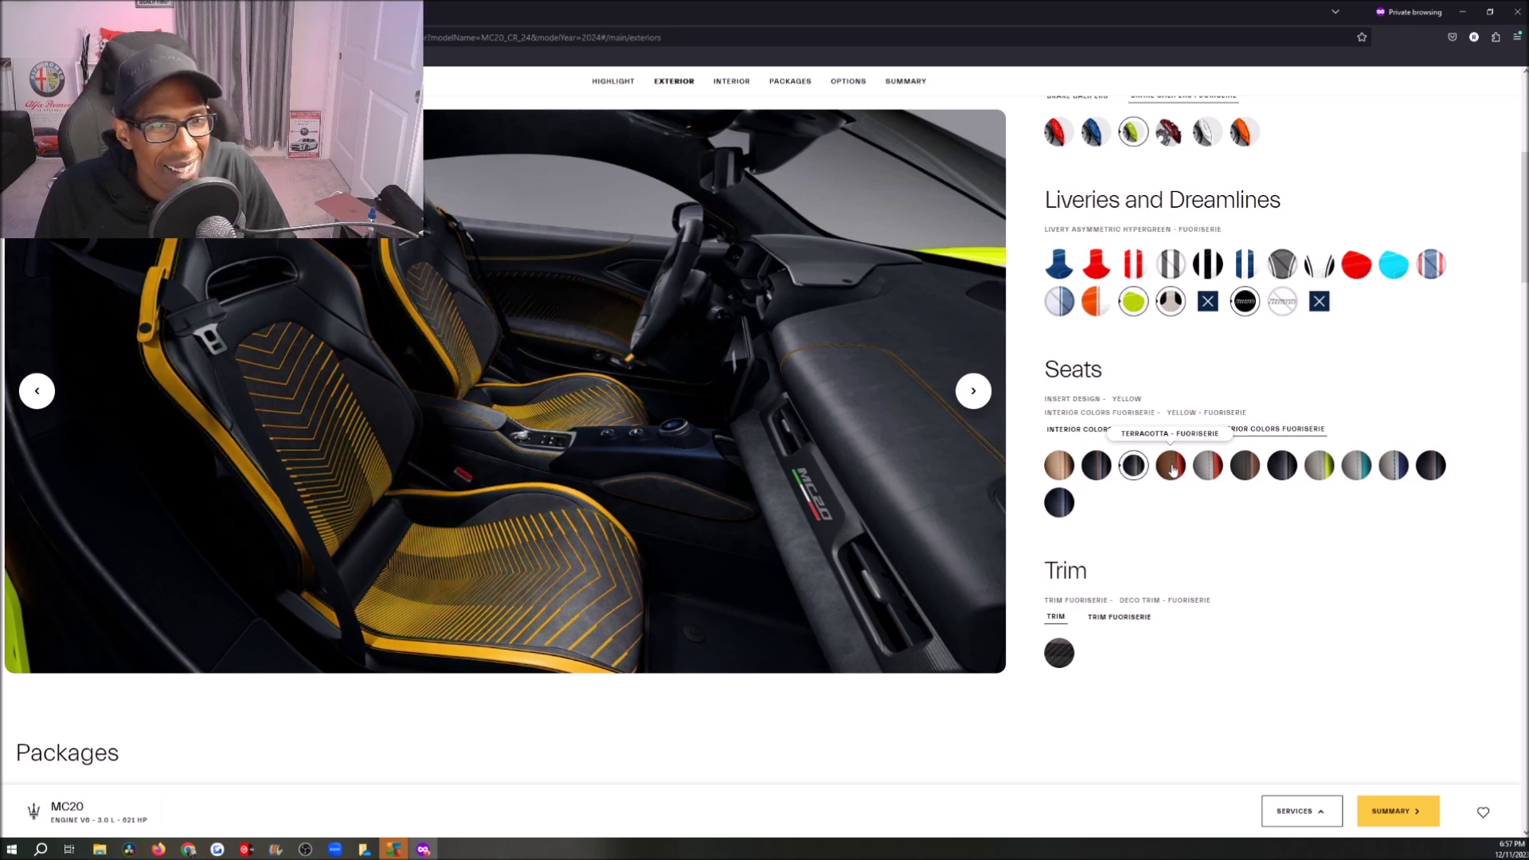
{"action": "left_click", "coordinate": [1163, 470]}
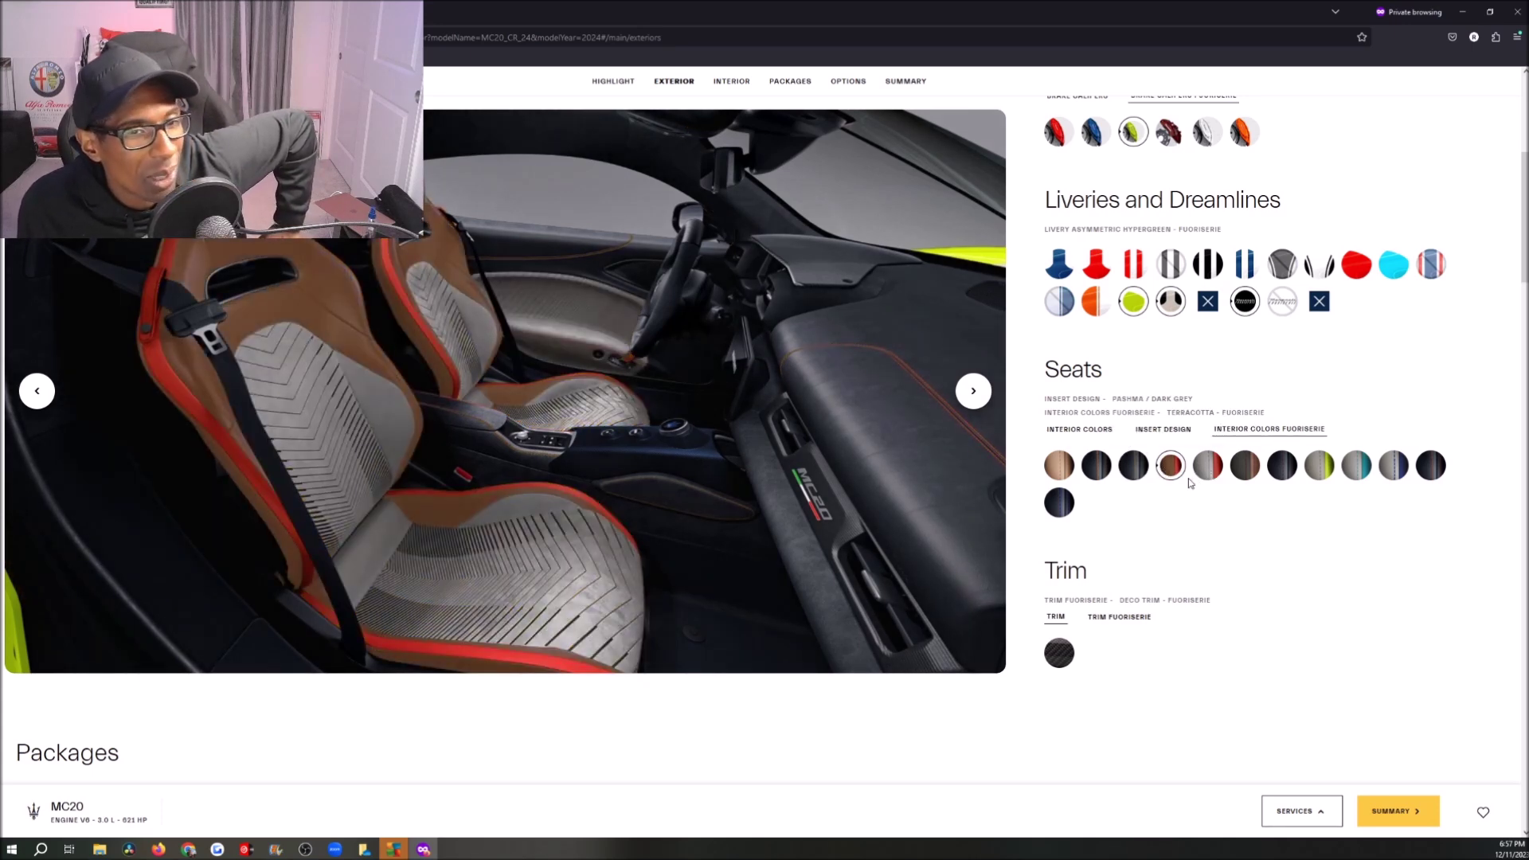
{"action": "left_click", "coordinate": [1200, 476]}
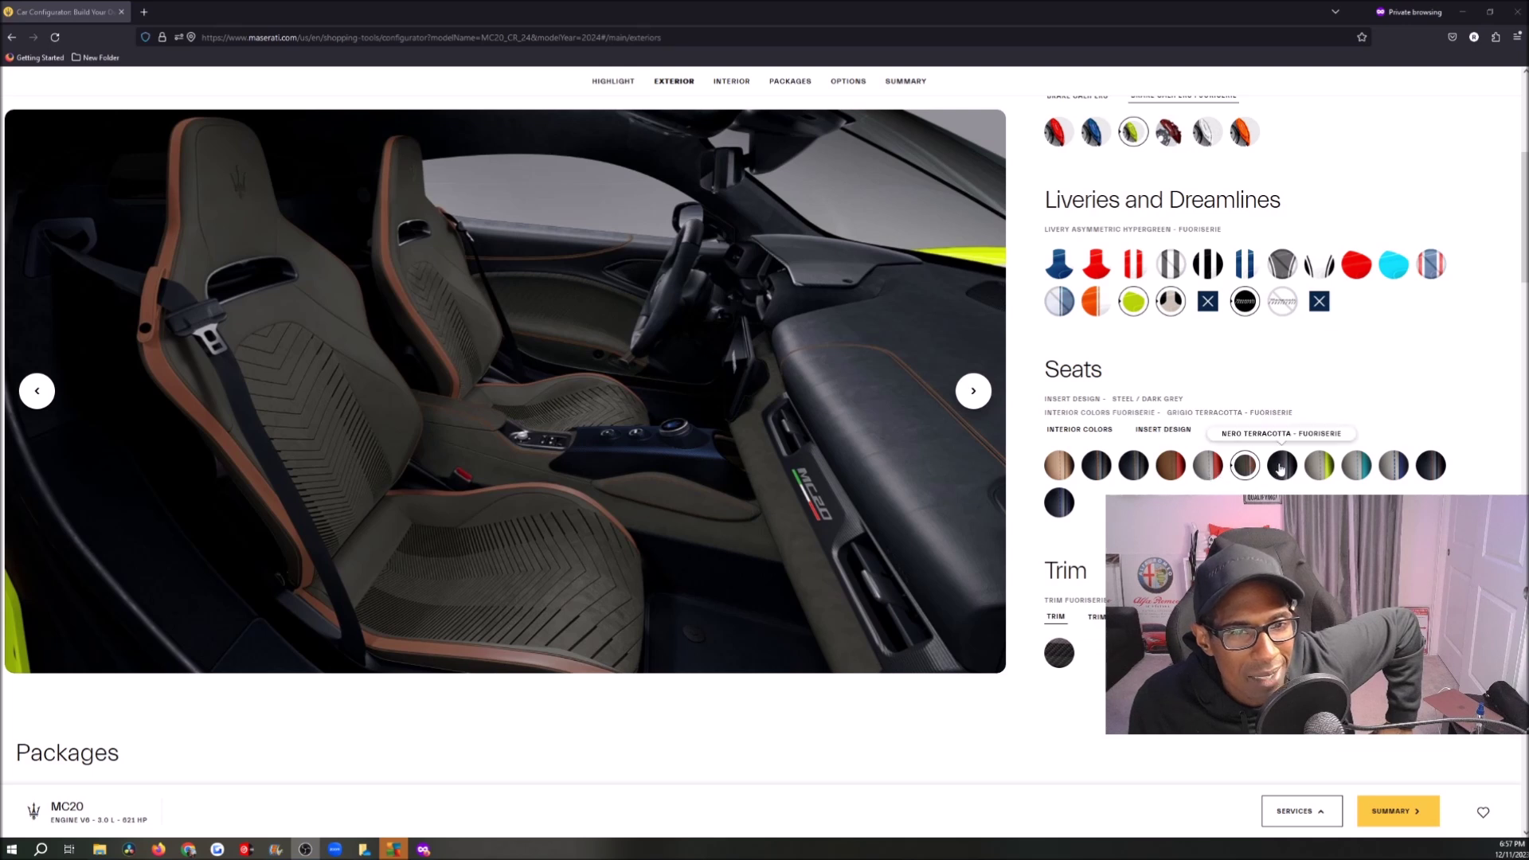
Try Nero Terracotta, Lime, Ai Aqua, Blu Mondrian and Orange seats, then choose Blue Fuoriserie.
{"action": "left_click", "coordinate": [1280, 468]}
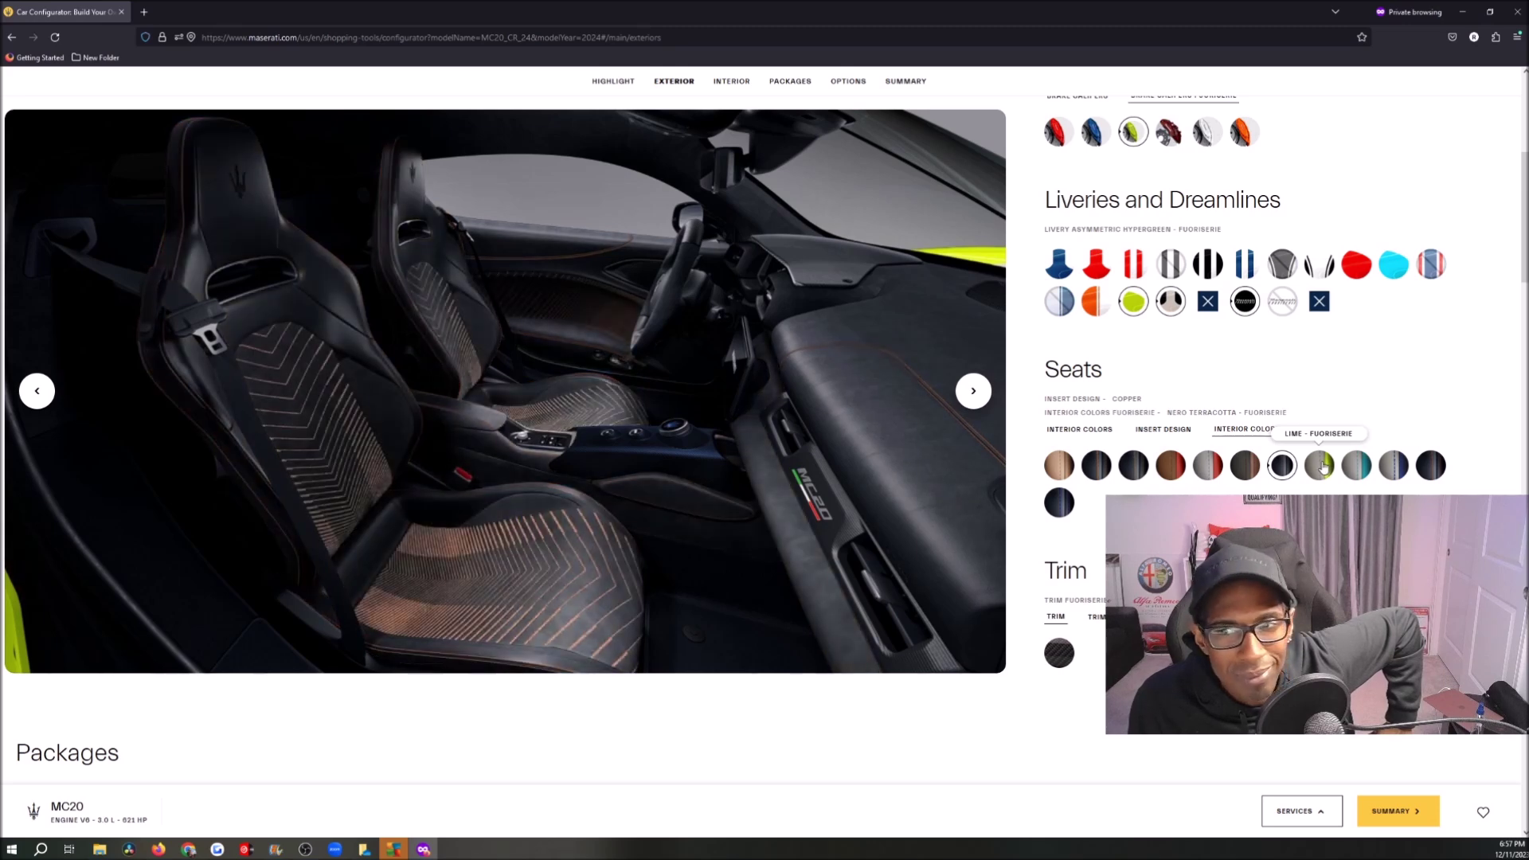
{"action": "left_click", "coordinate": [1328, 469]}
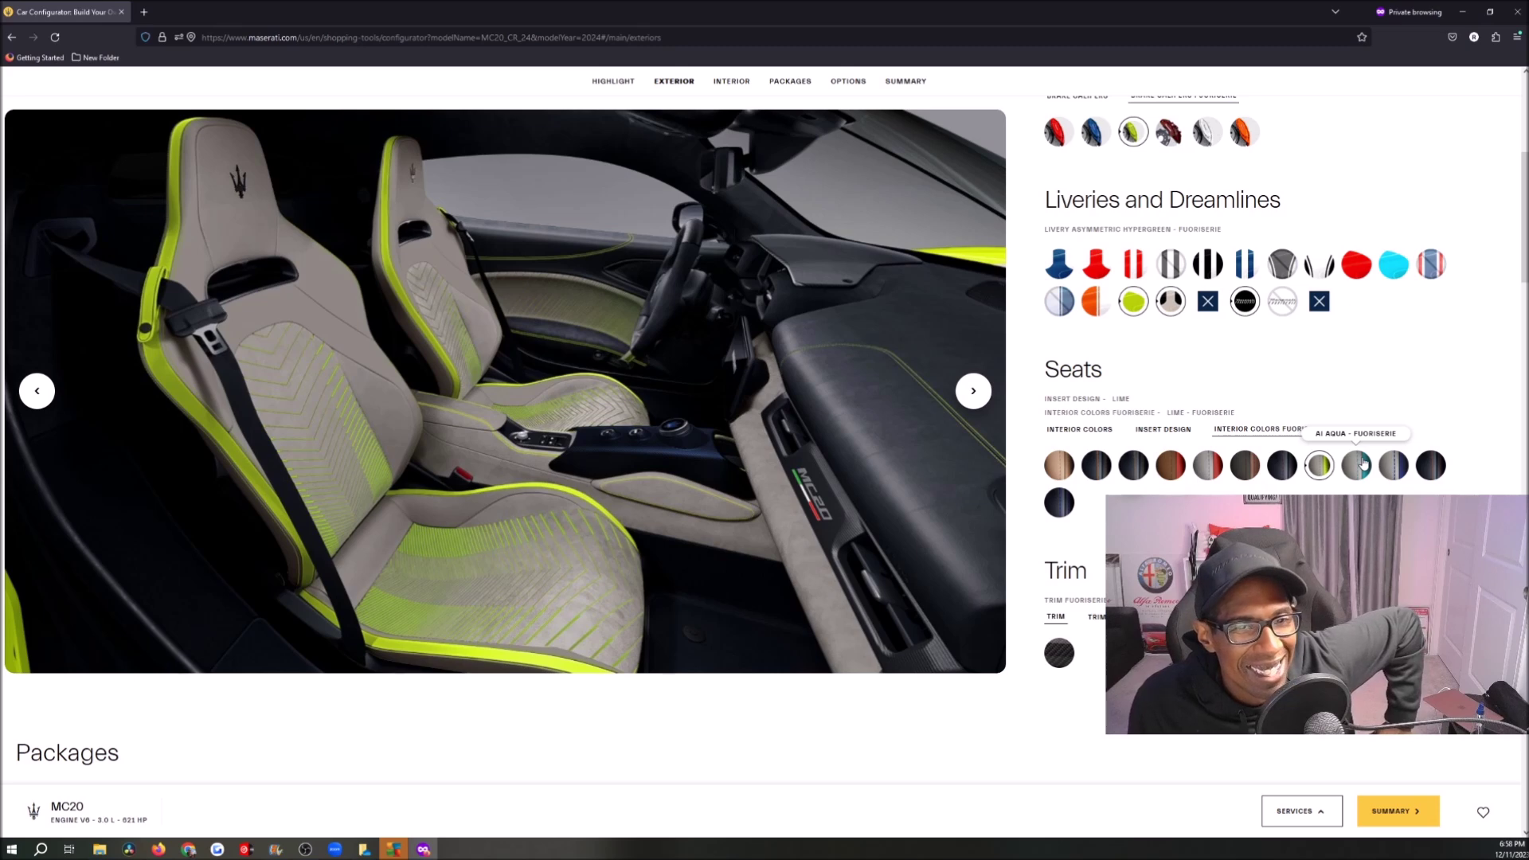
{"action": "left_click", "coordinate": [1360, 465]}
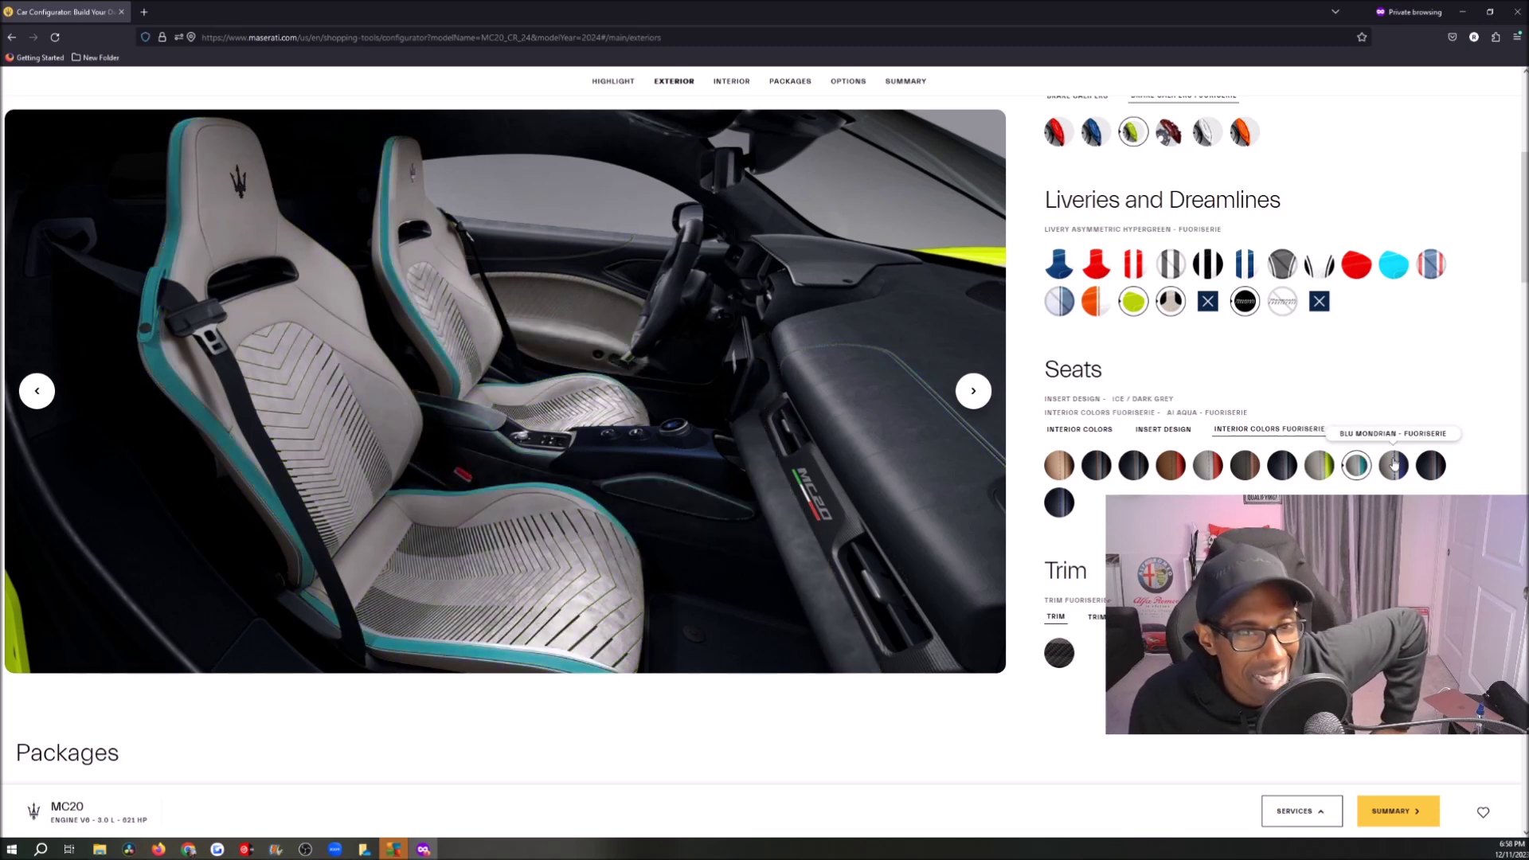
{"action": "left_click", "coordinate": [1391, 462]}
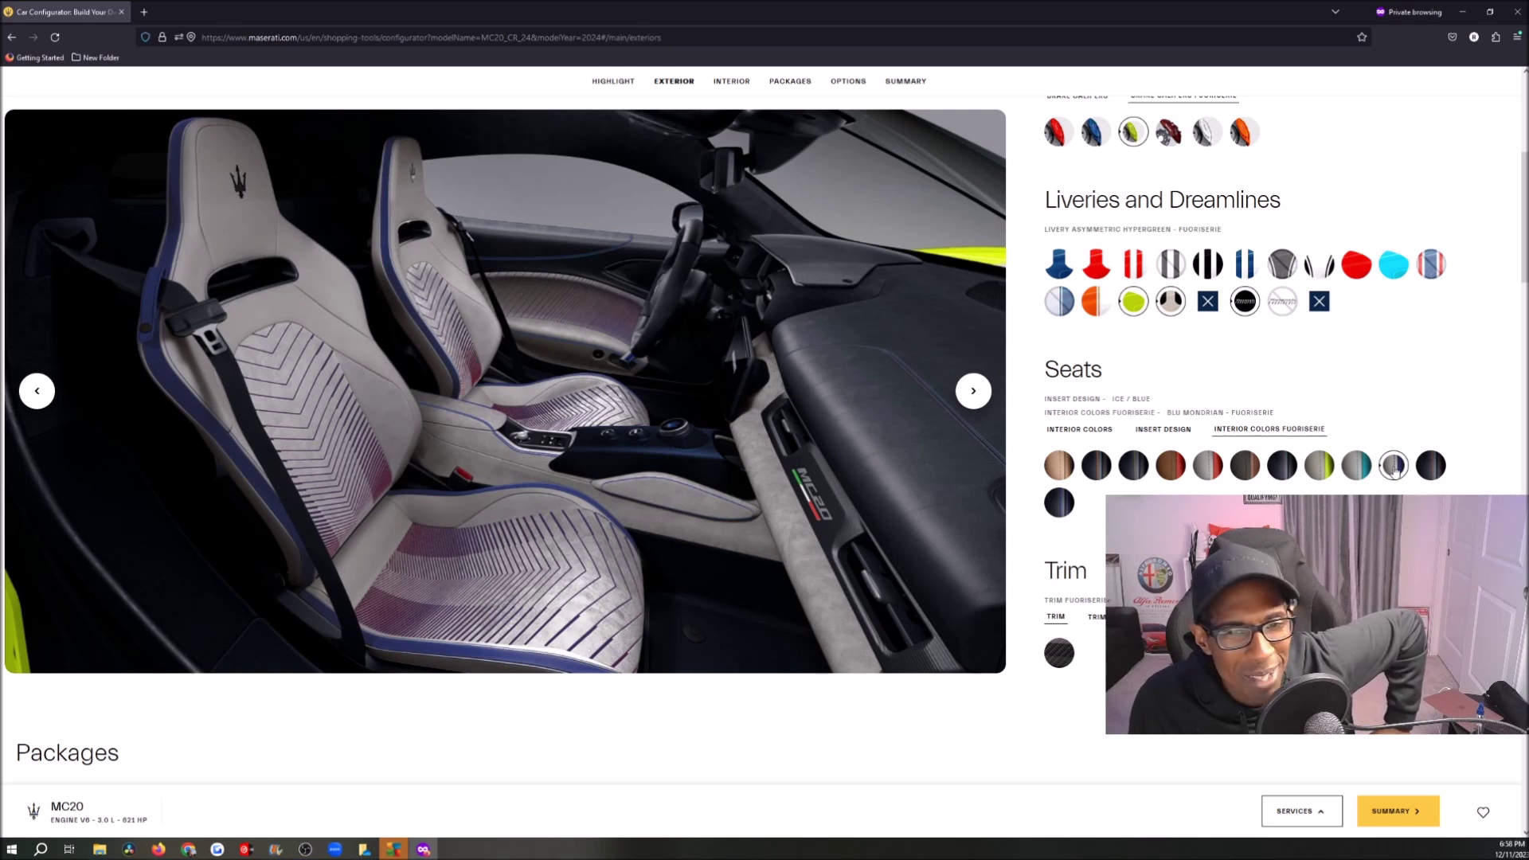
{"action": "left_click", "coordinate": [1434, 470]}
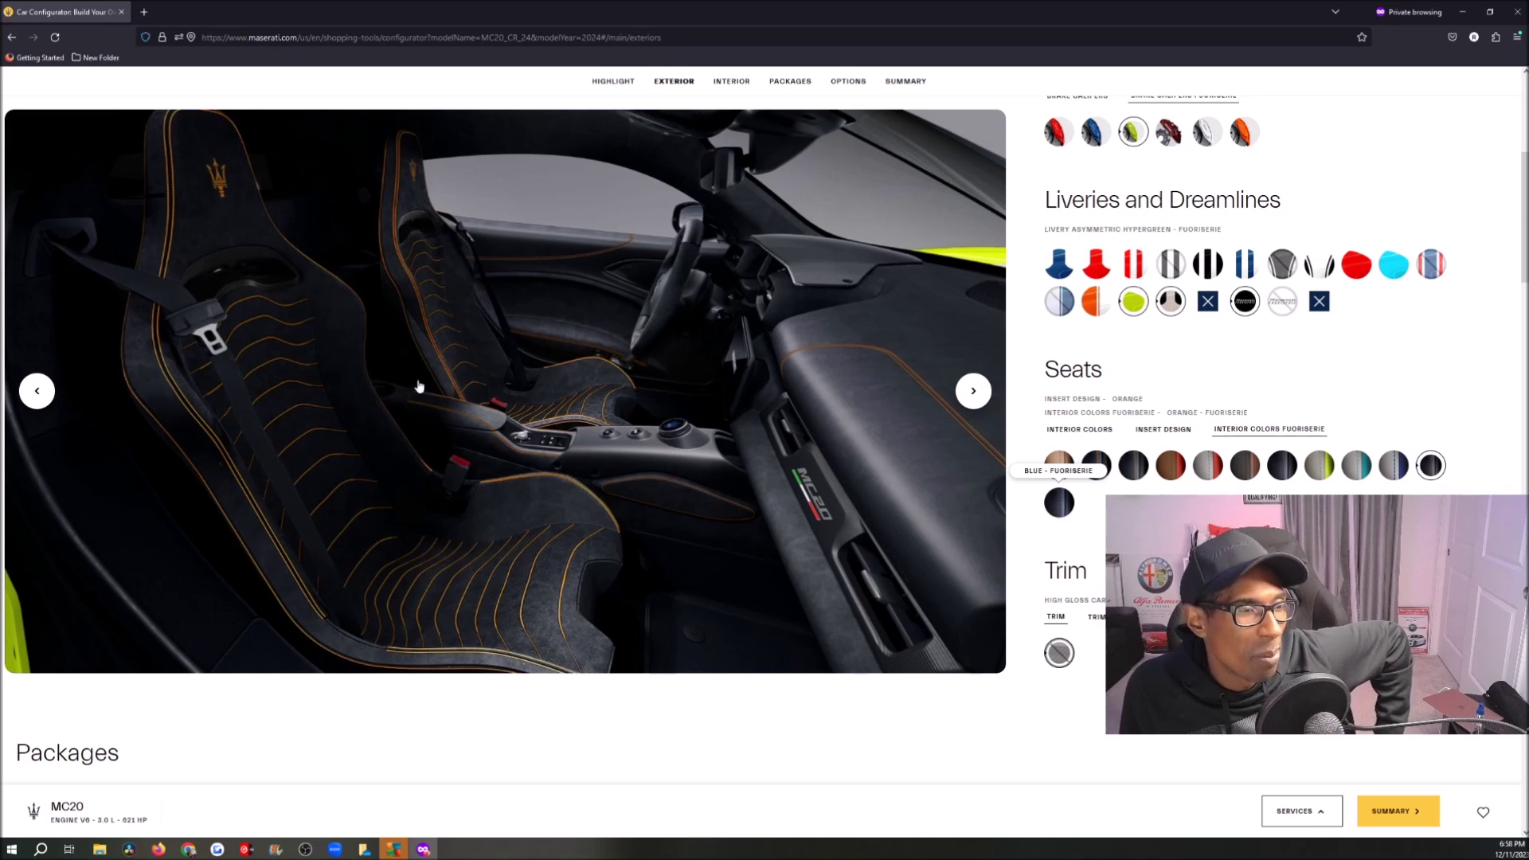
{"action": "left_click", "coordinate": [1058, 516]}
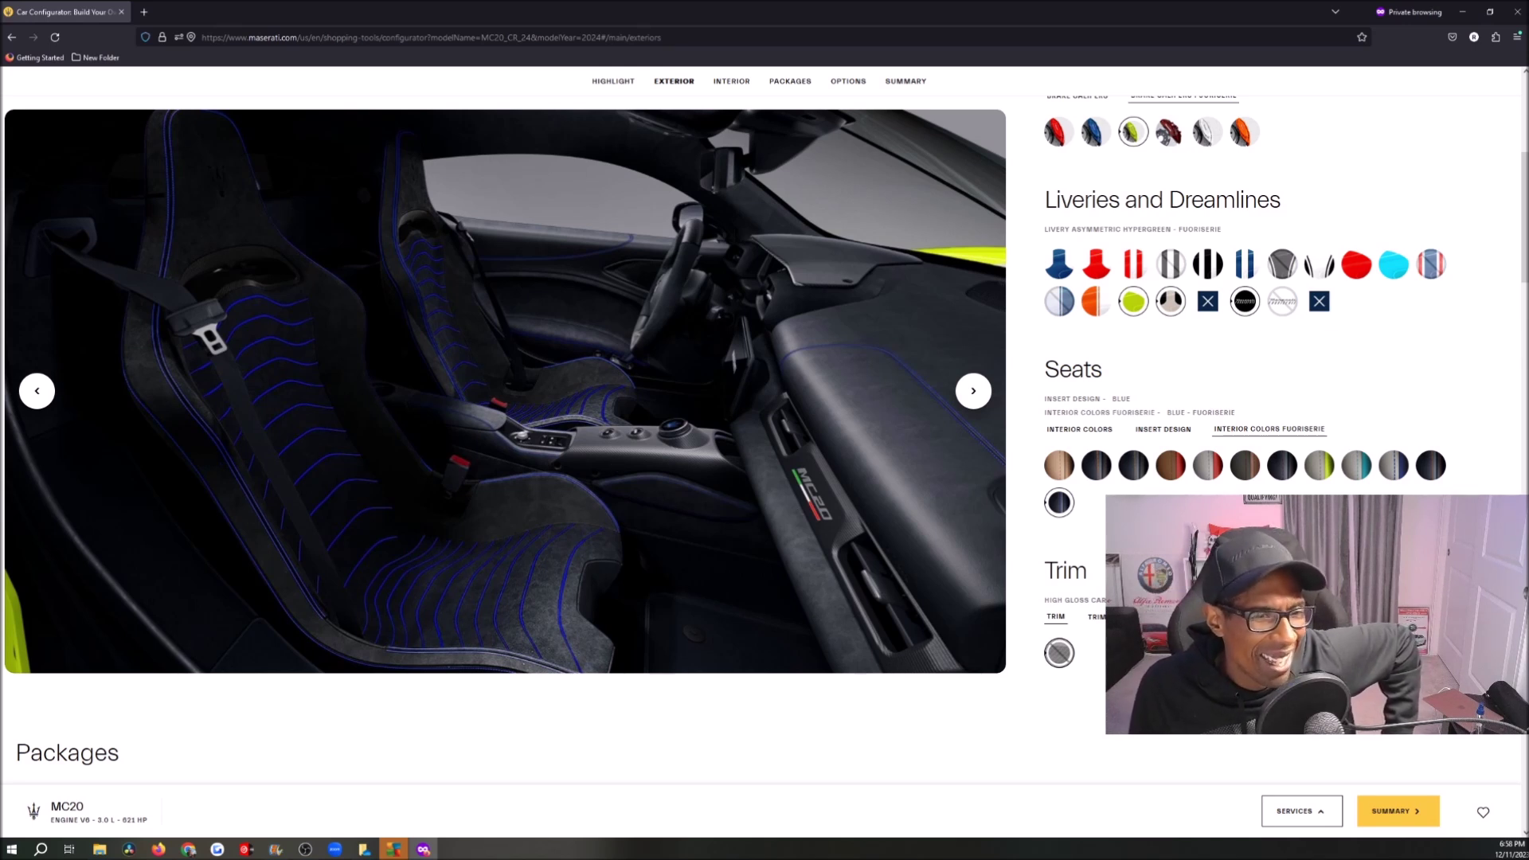
{"action": "scroll", "coordinate": [723, 481], "scroll_direction": "down", "scroll_amount": 2}
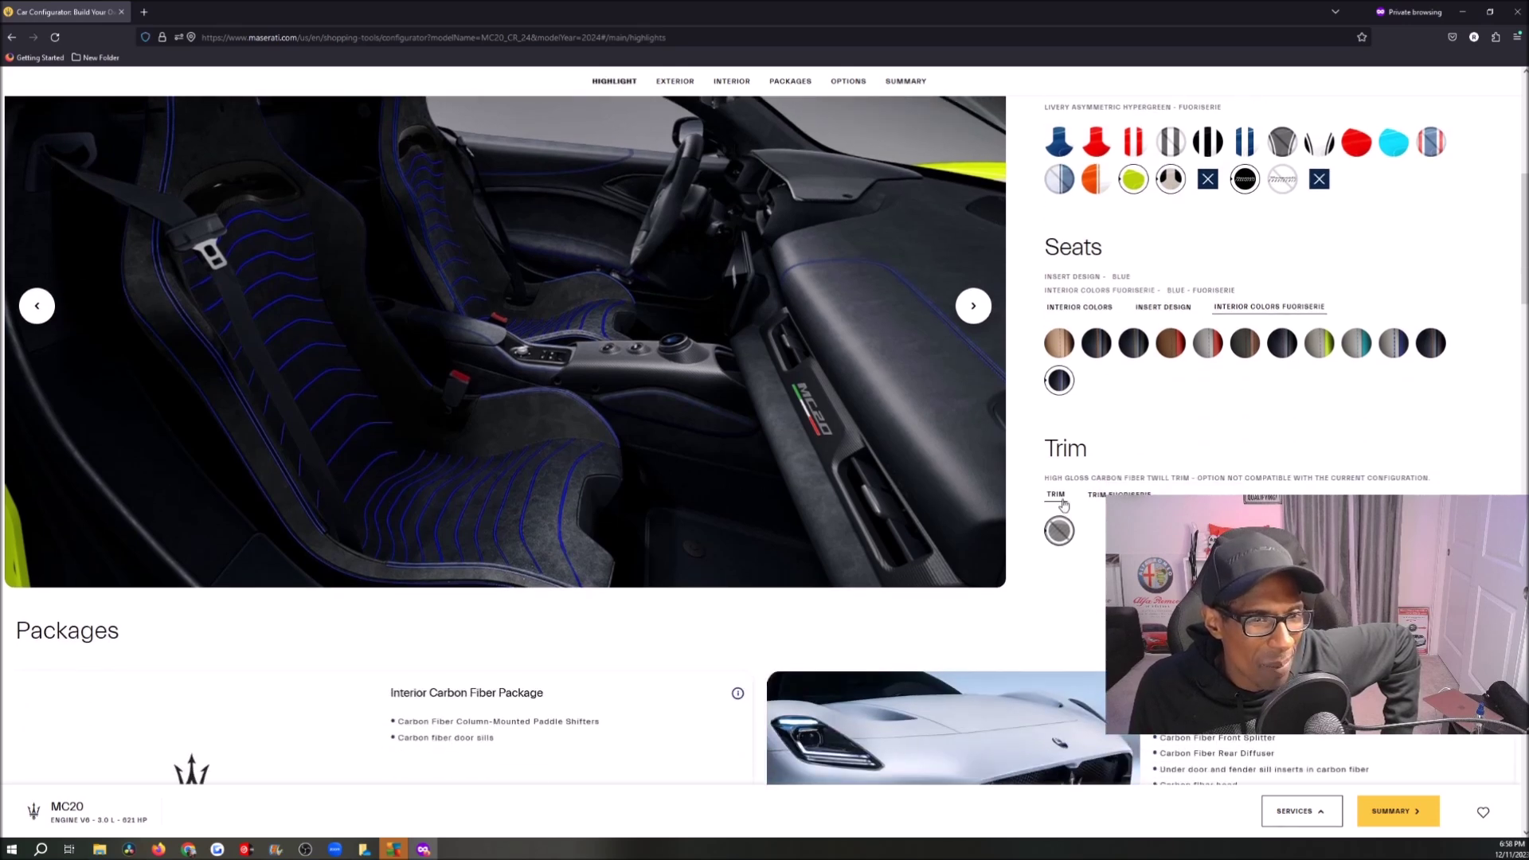
Show the Trim Fuoriserie choices and advance the gallery to the exterior side profile.
{"action": "left_click", "coordinate": [1102, 501]}
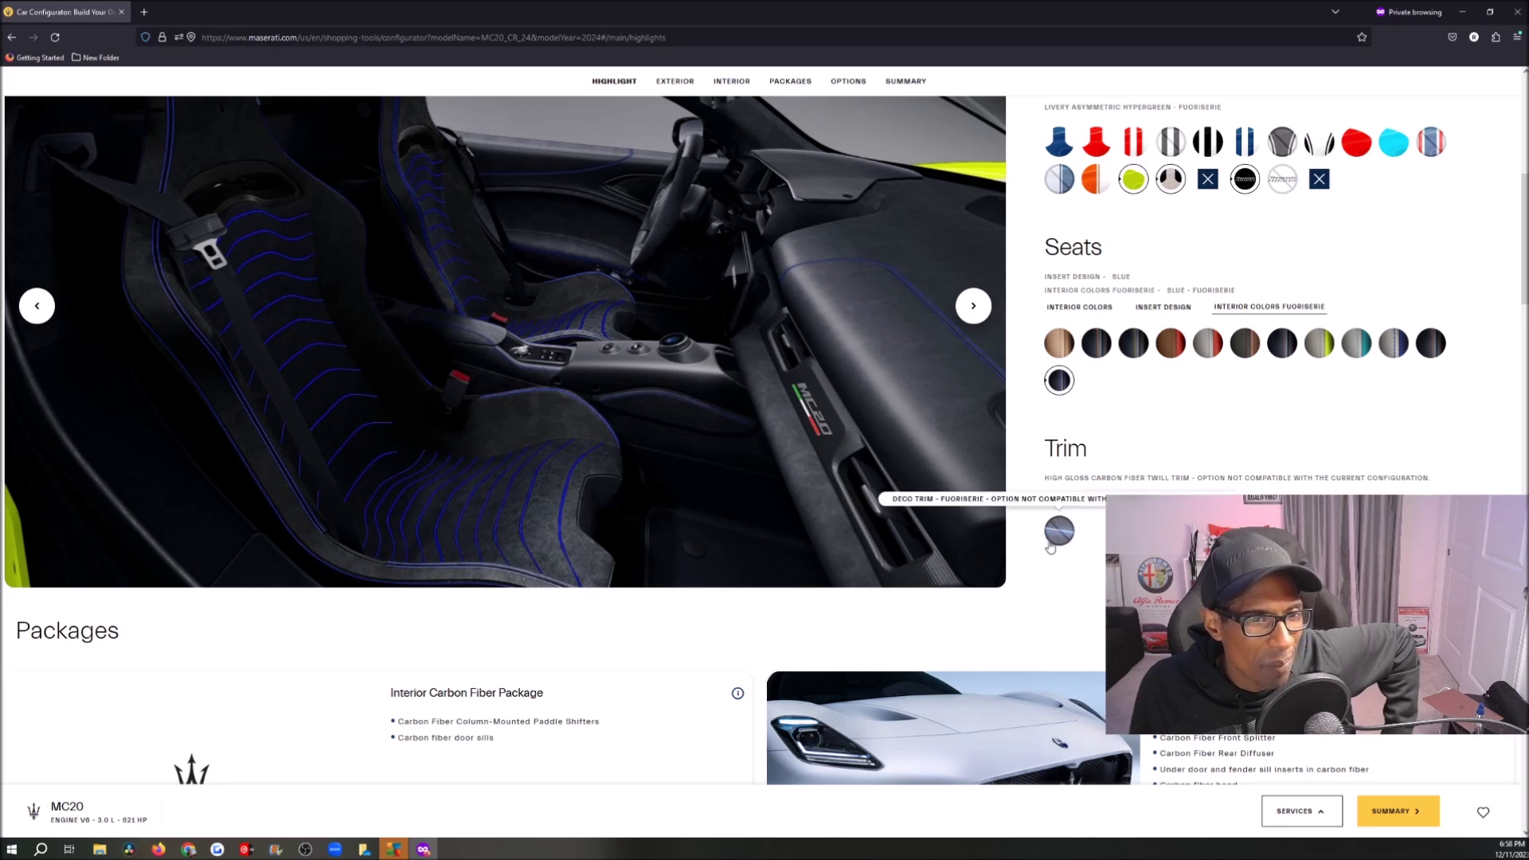
{"action": "scroll", "coordinate": [898, 451], "scroll_direction": "up", "scroll_amount": 3}
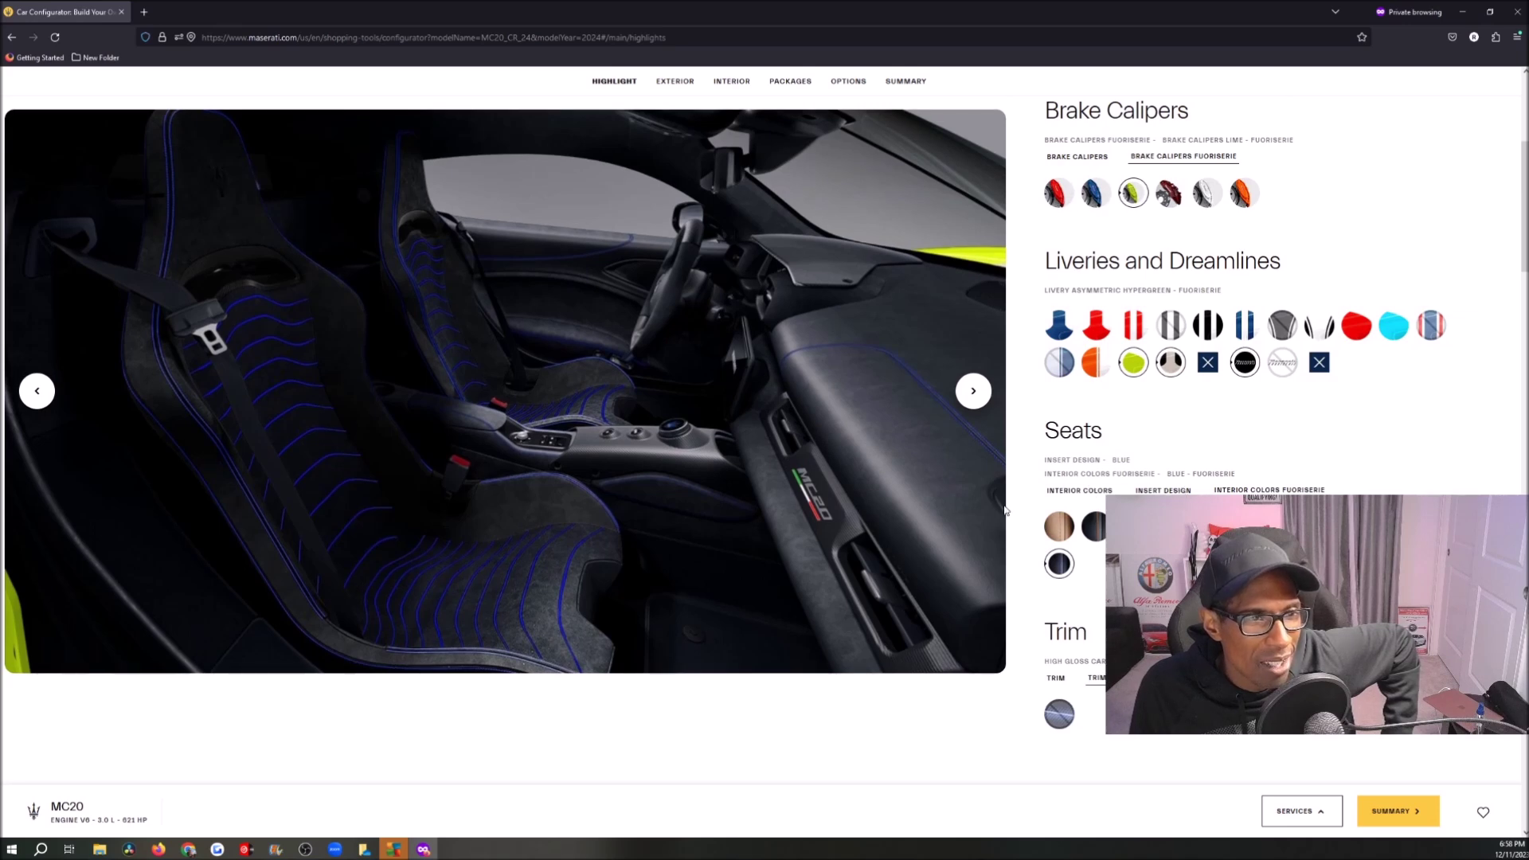
{"action": "scroll", "coordinate": [571, 440], "scroll_direction": "down", "scroll_amount": 5}
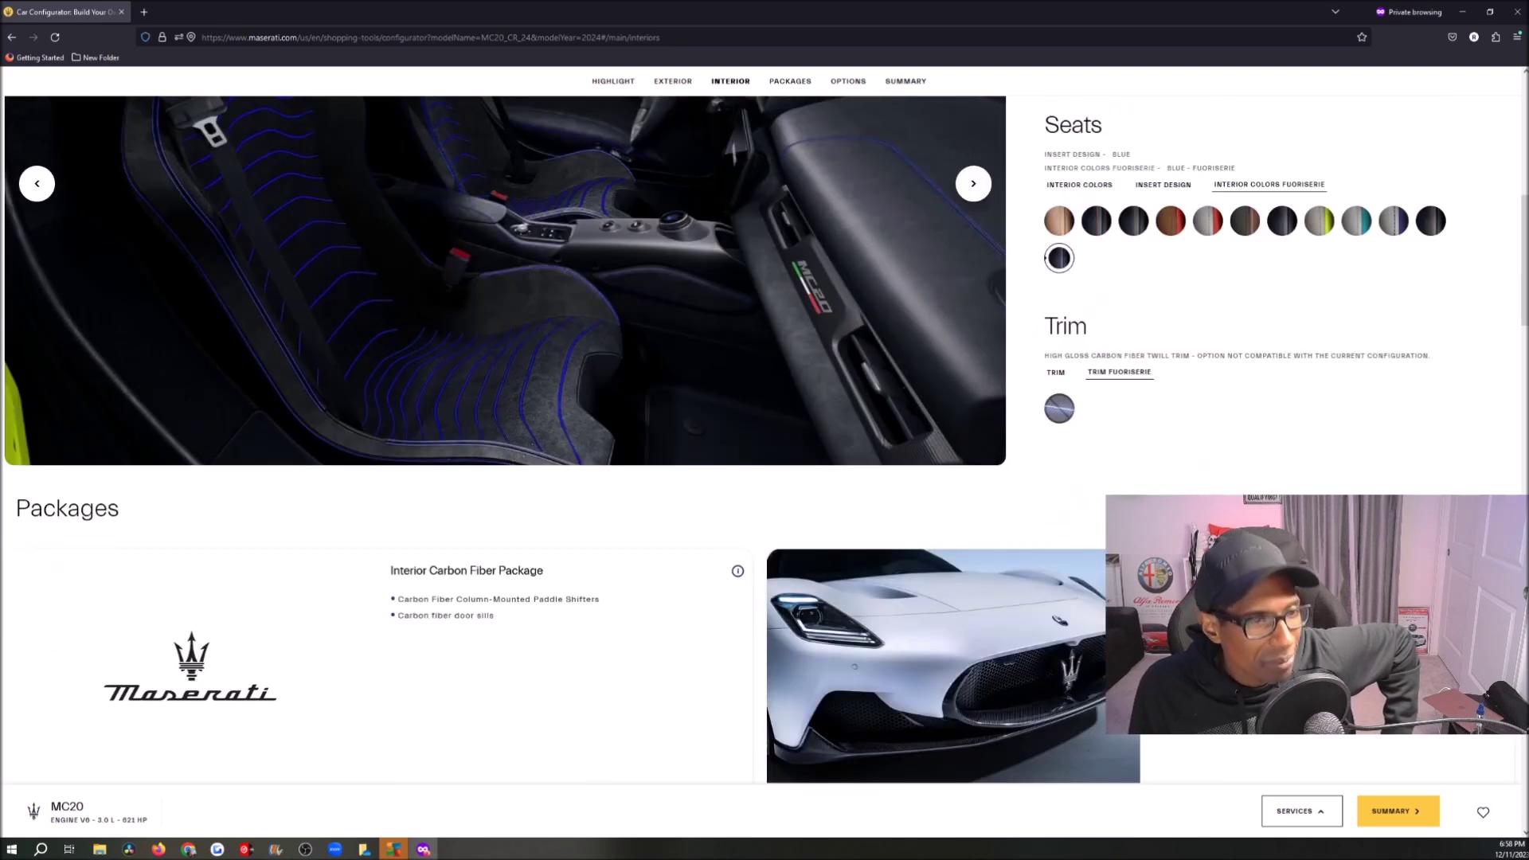
{"action": "scroll", "coordinate": [965, 410], "scroll_direction": "up", "scroll_amount": 5}
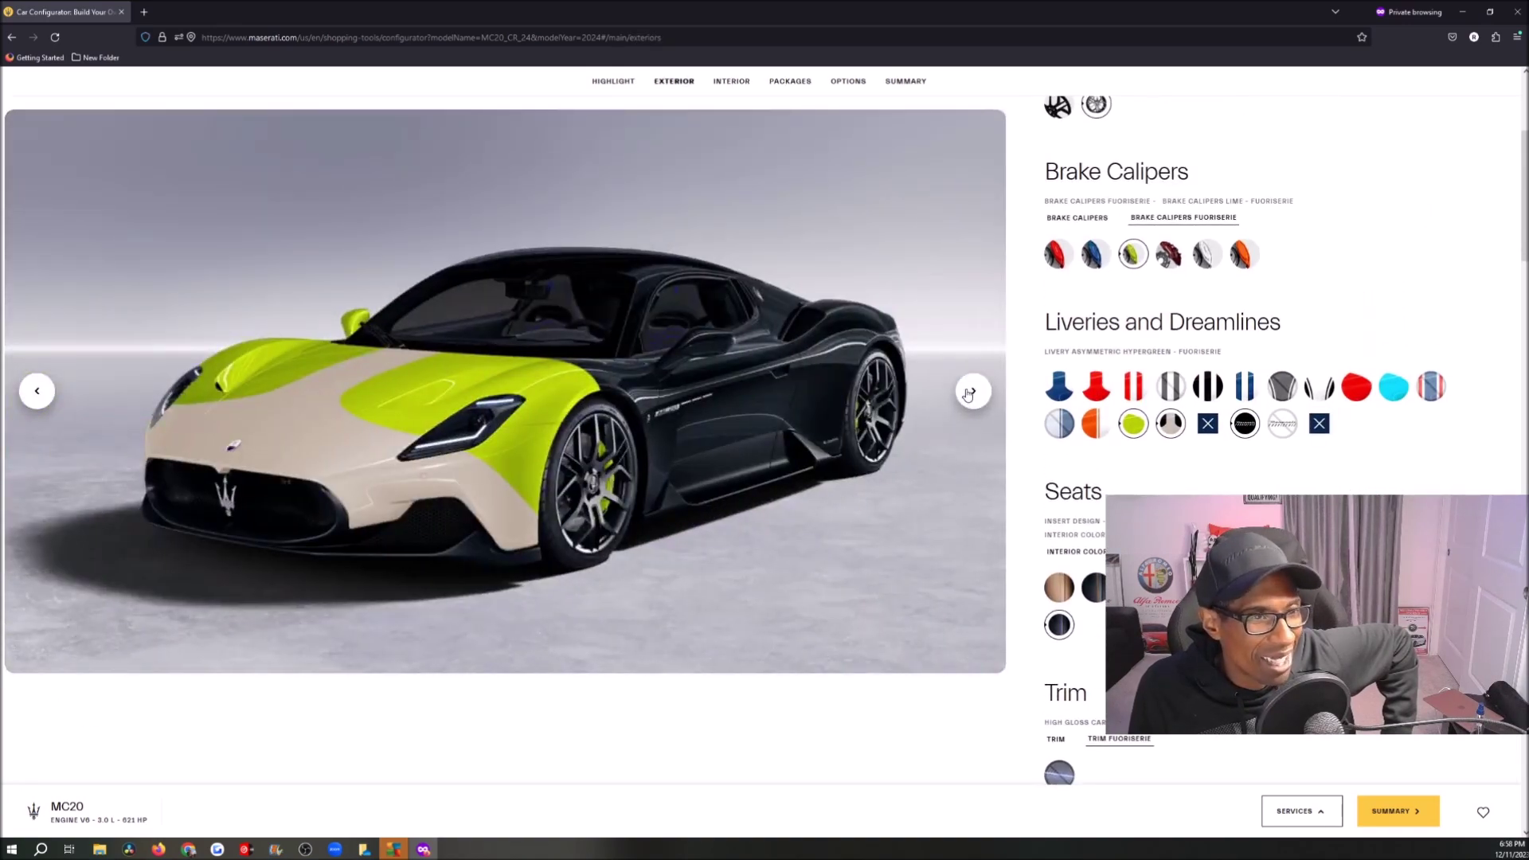
{"action": "left_click", "coordinate": [968, 393]}
{"action": "left_click", "coordinate": [968, 394]}
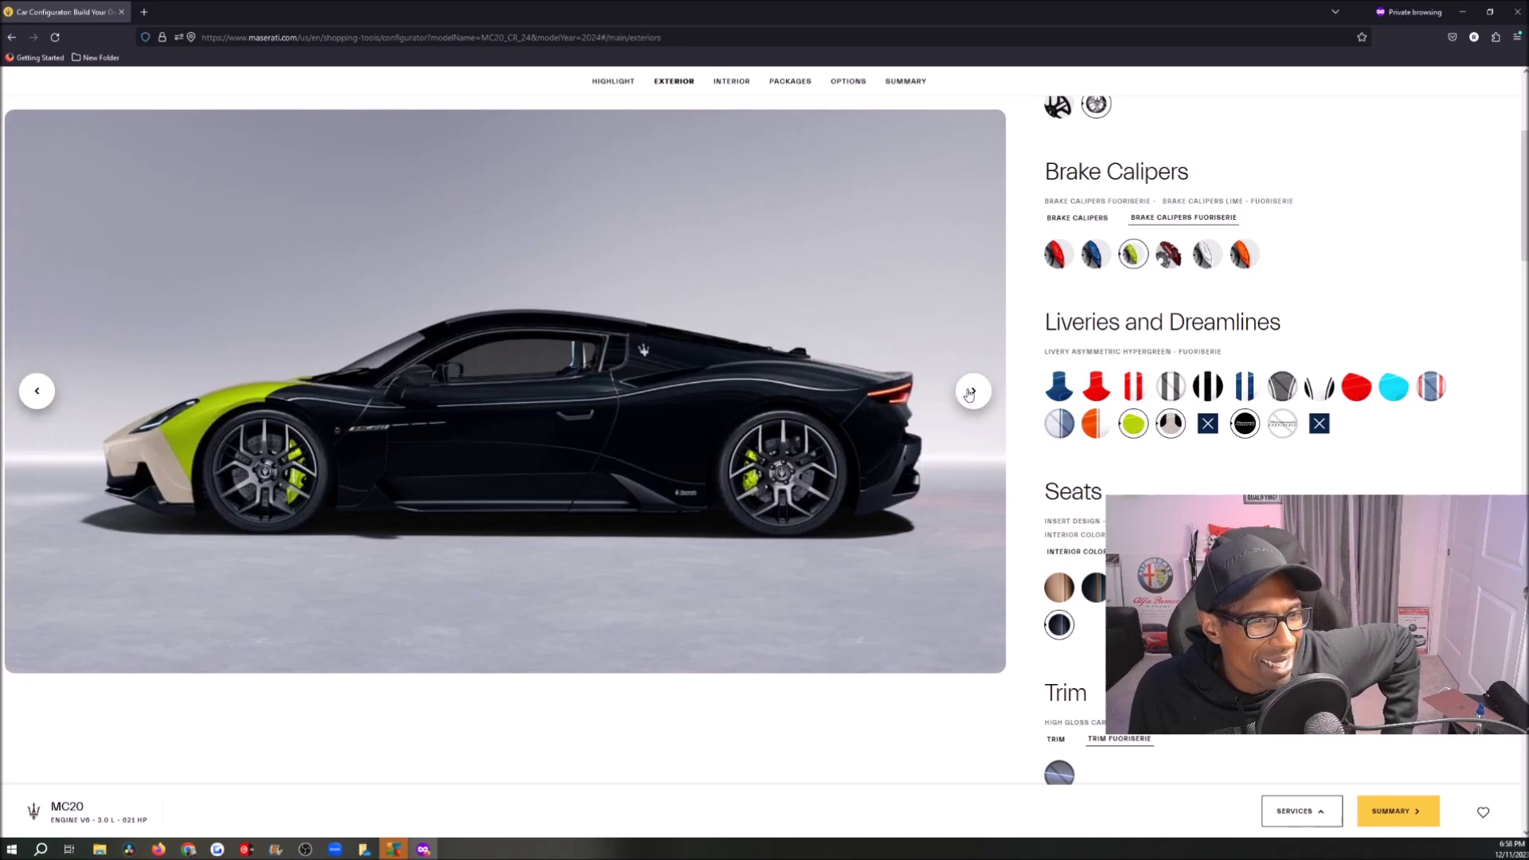
Cycle the gallery through interior, dashboard and engine-bay images, then scroll down to Packages.
{"action": "left_click", "coordinate": [968, 394]}
{"action": "left_click", "coordinate": [968, 393]}
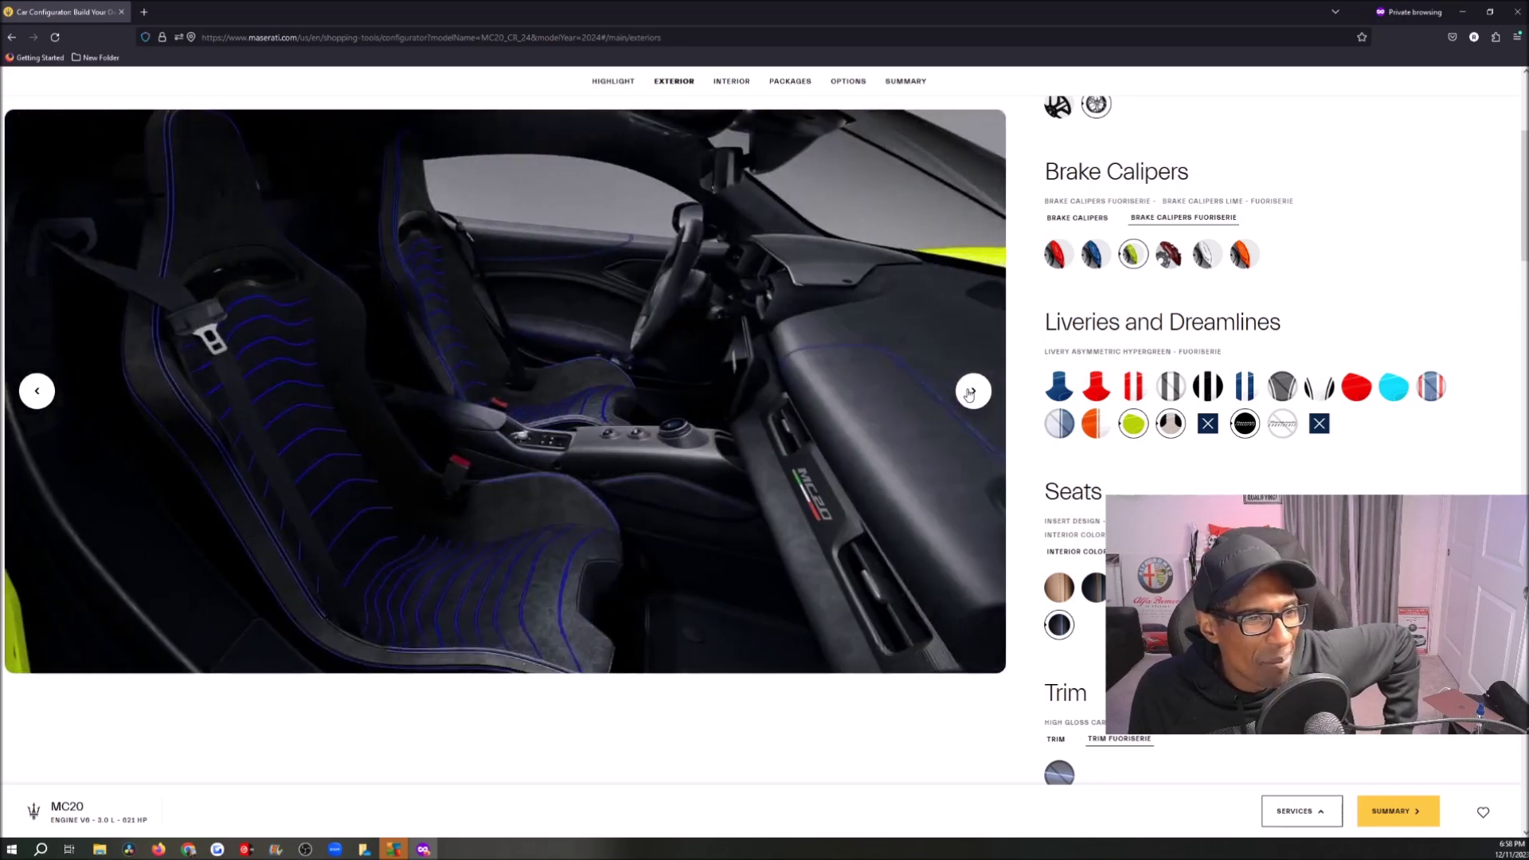
{"action": "left_click", "coordinate": [968, 394]}
{"action": "left_click", "coordinate": [969, 394]}
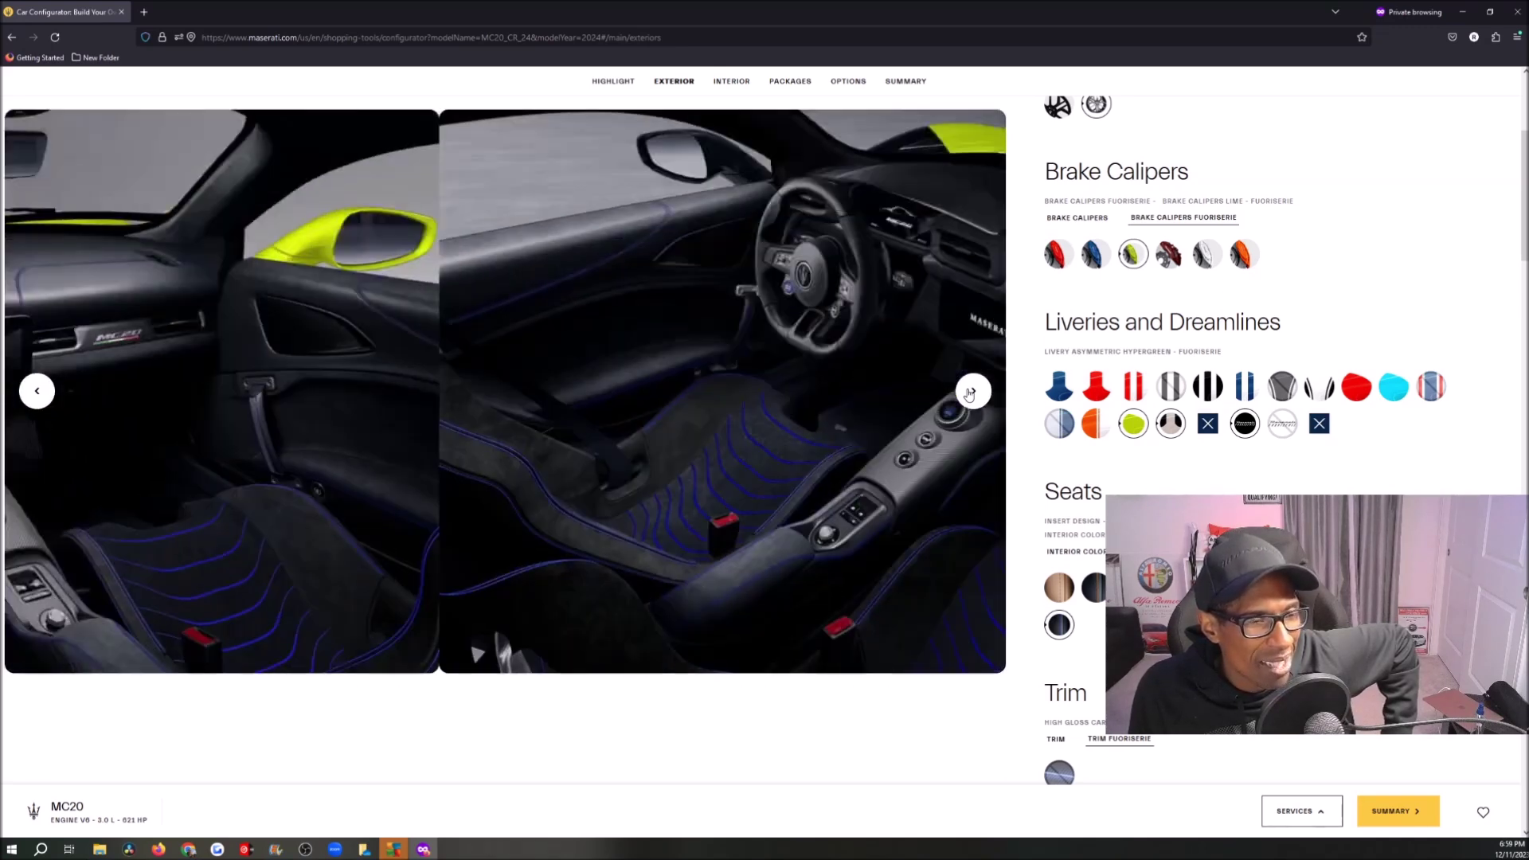
{"action": "left_click", "coordinate": [968, 394]}
{"action": "left_click", "coordinate": [968, 394]}
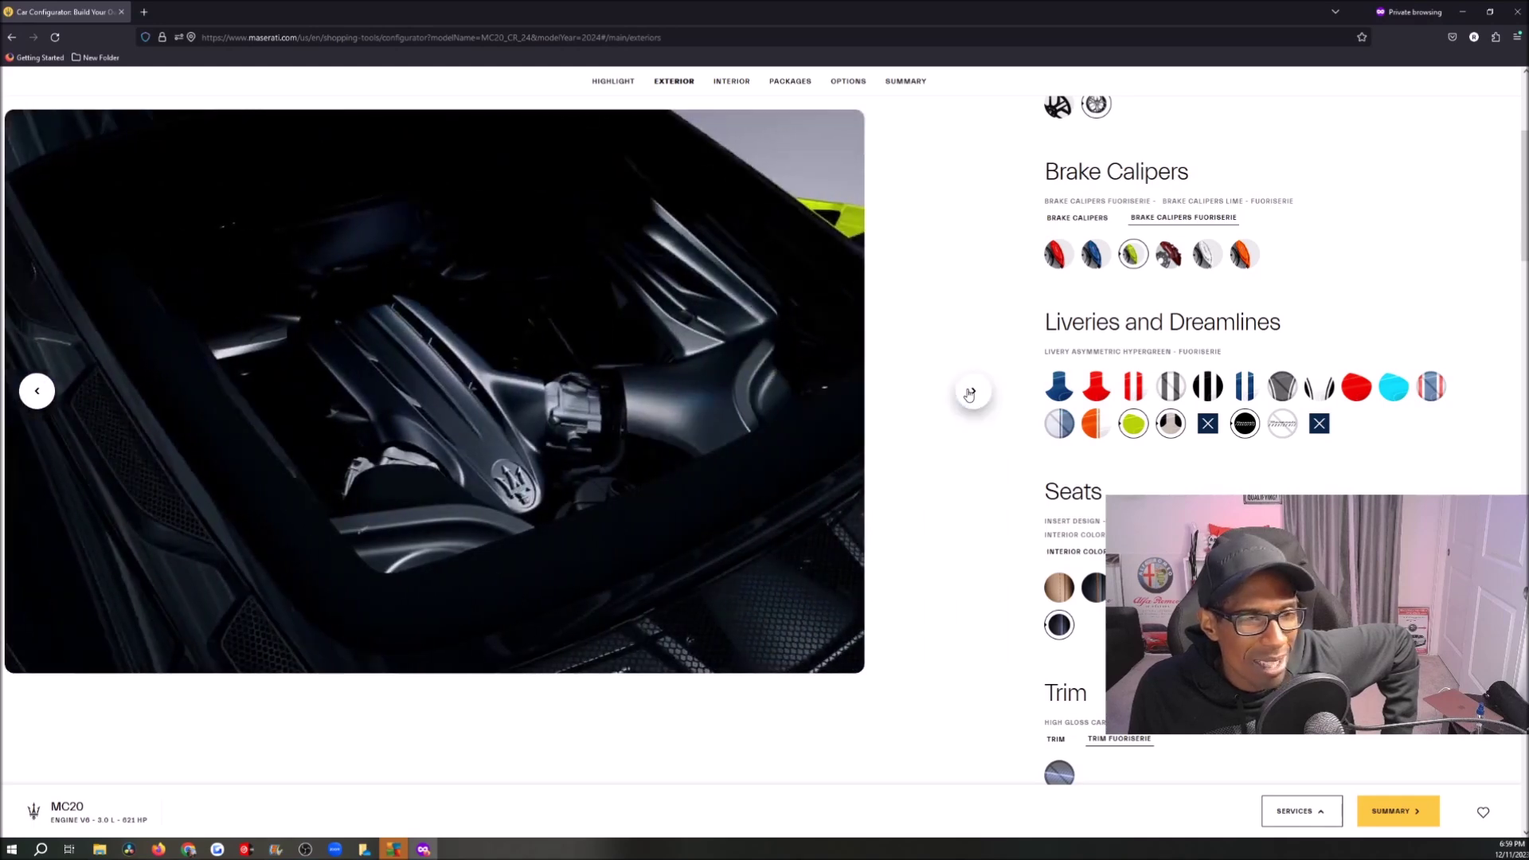
{"action": "left_click", "coordinate": [39, 394]}
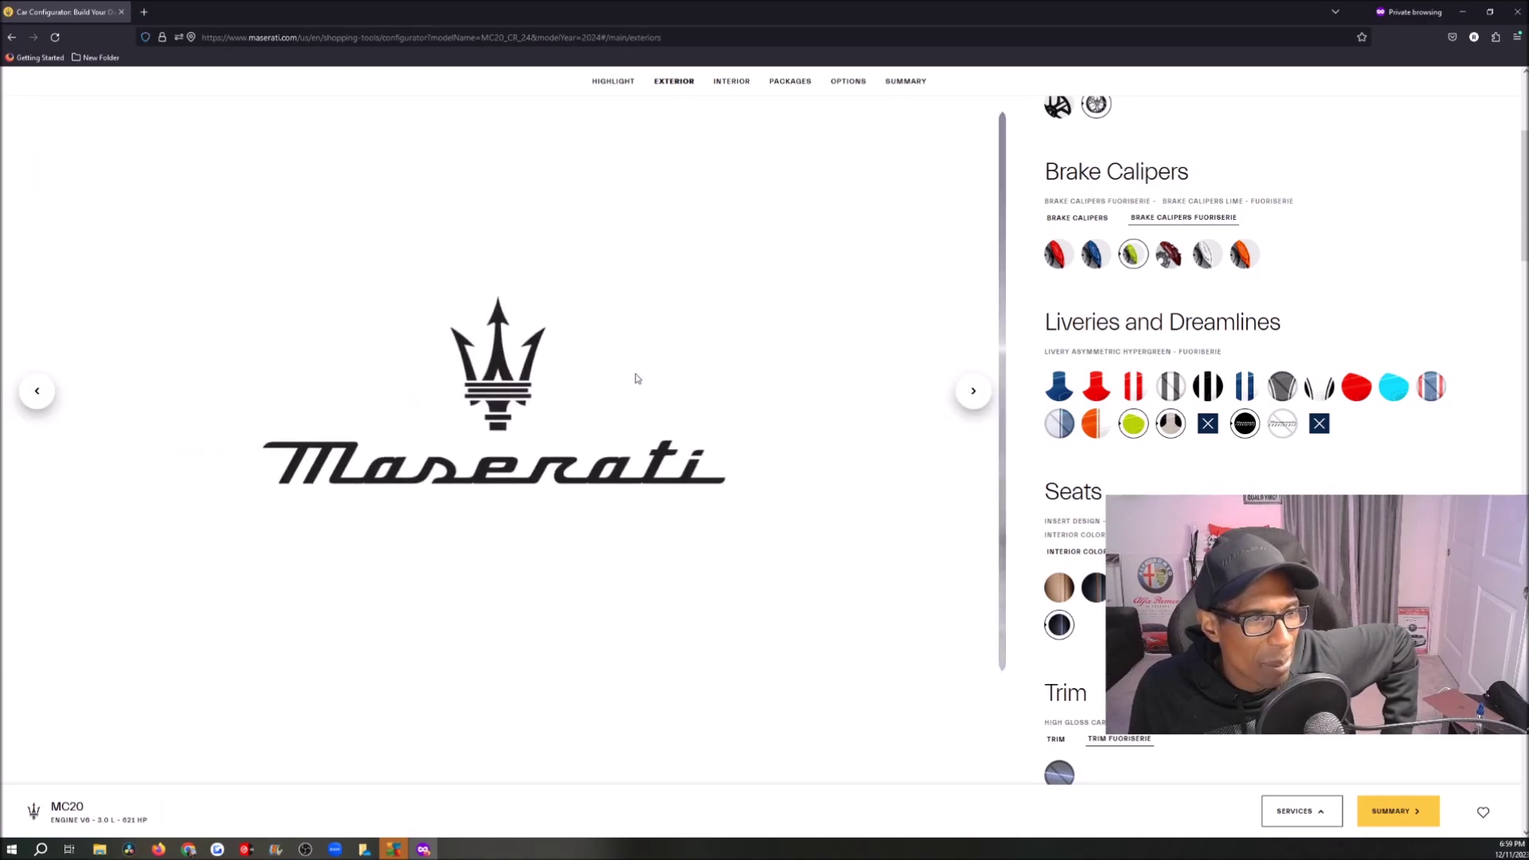
{"action": "left_click", "coordinate": [971, 394]}
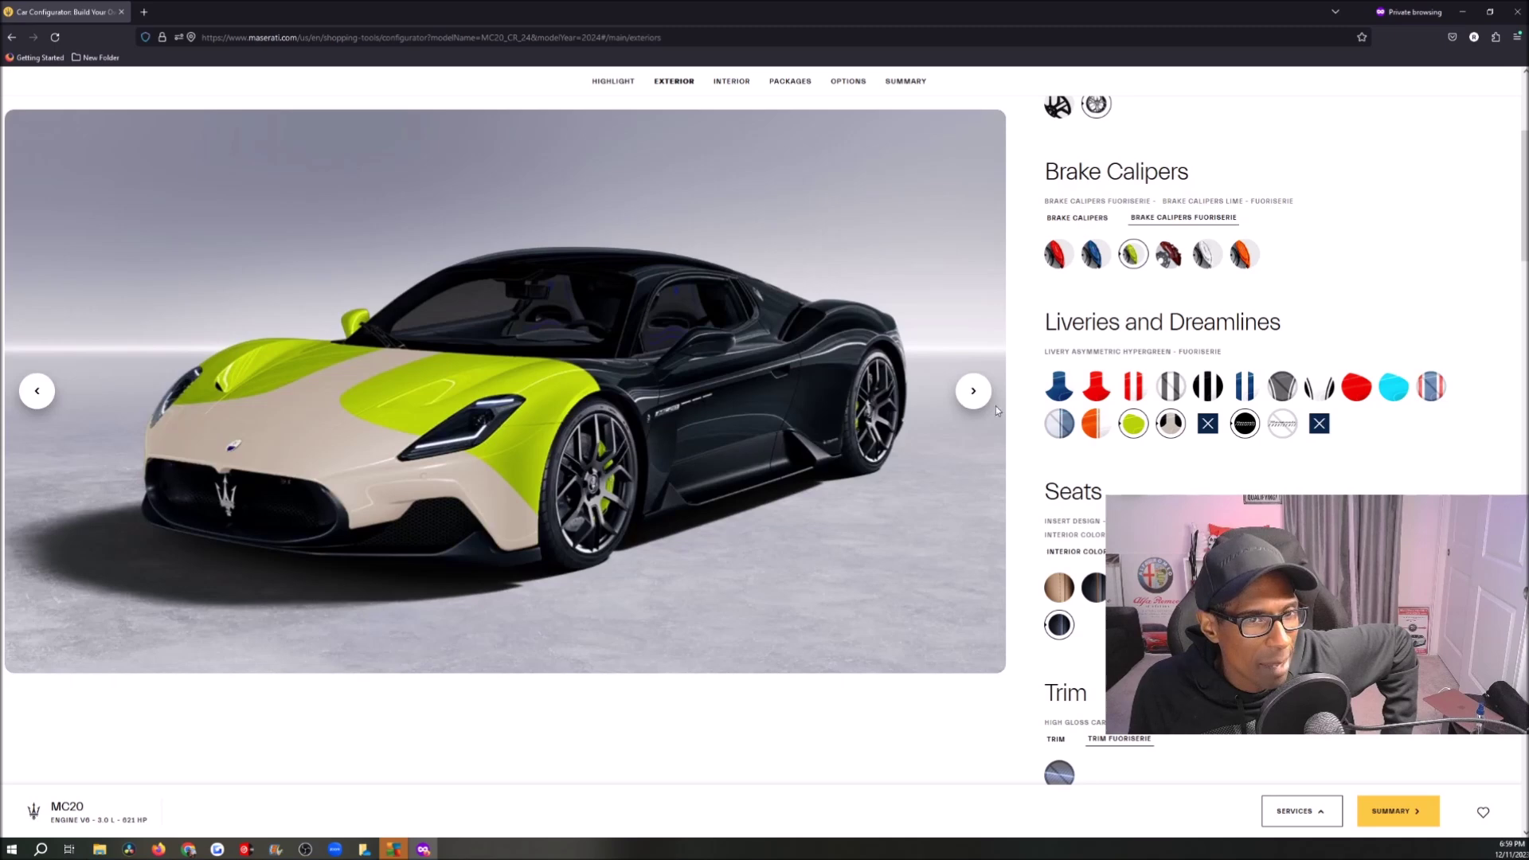
{"action": "scroll", "coordinate": [1027, 430], "scroll_direction": "down", "scroll_amount": 5}
{"action": "scroll", "coordinate": [1017, 468], "scroll_direction": "down", "scroll_amount": 1}
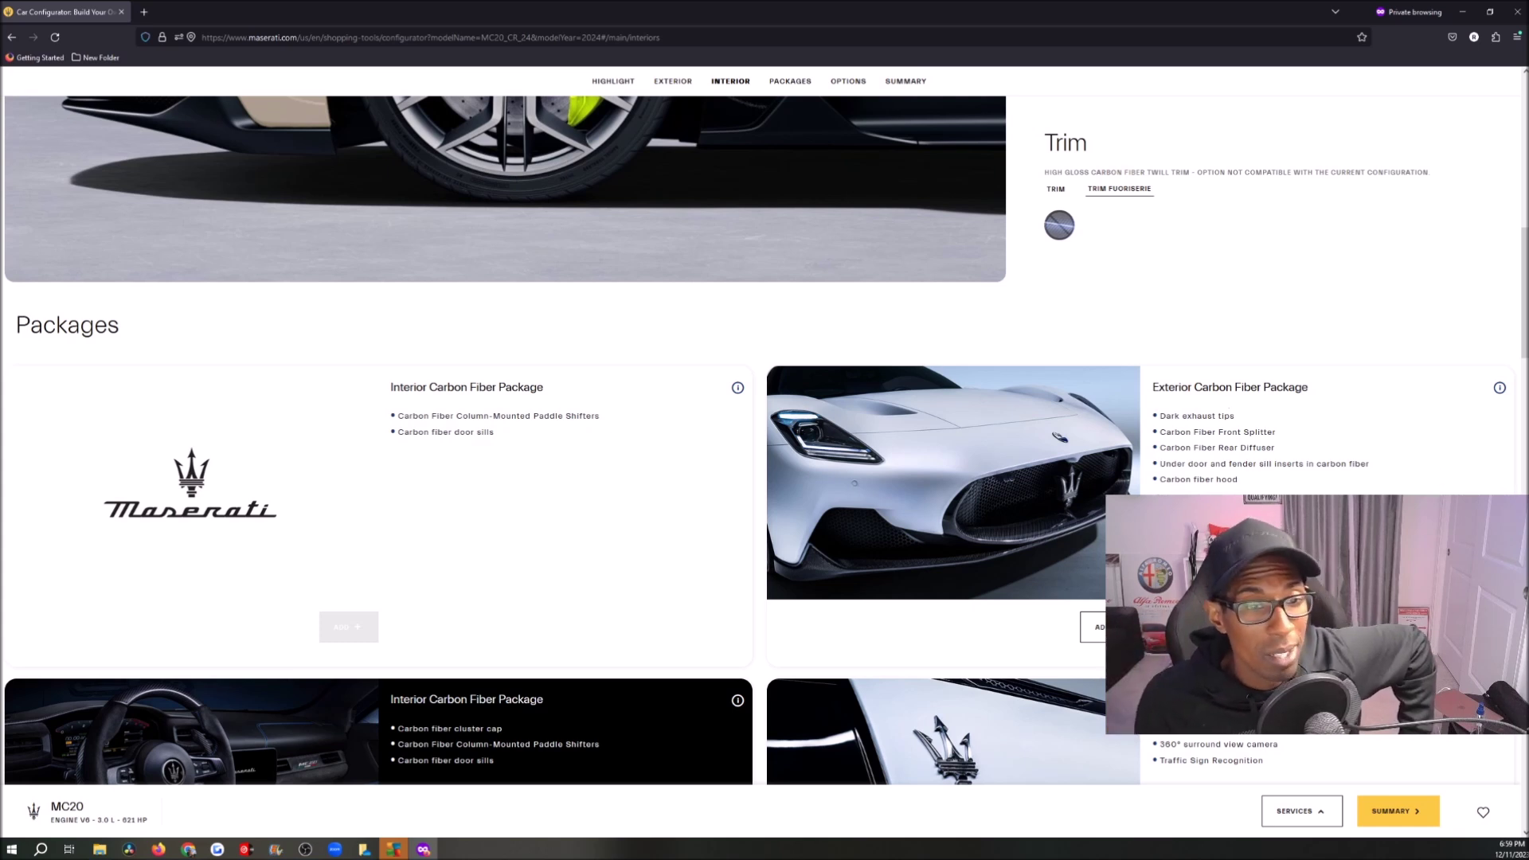
Add the Exterior Carbon Fiber Package to the MC20 and scroll down toward the Options section.
{"action": "left_click", "coordinate": [1111, 626]}
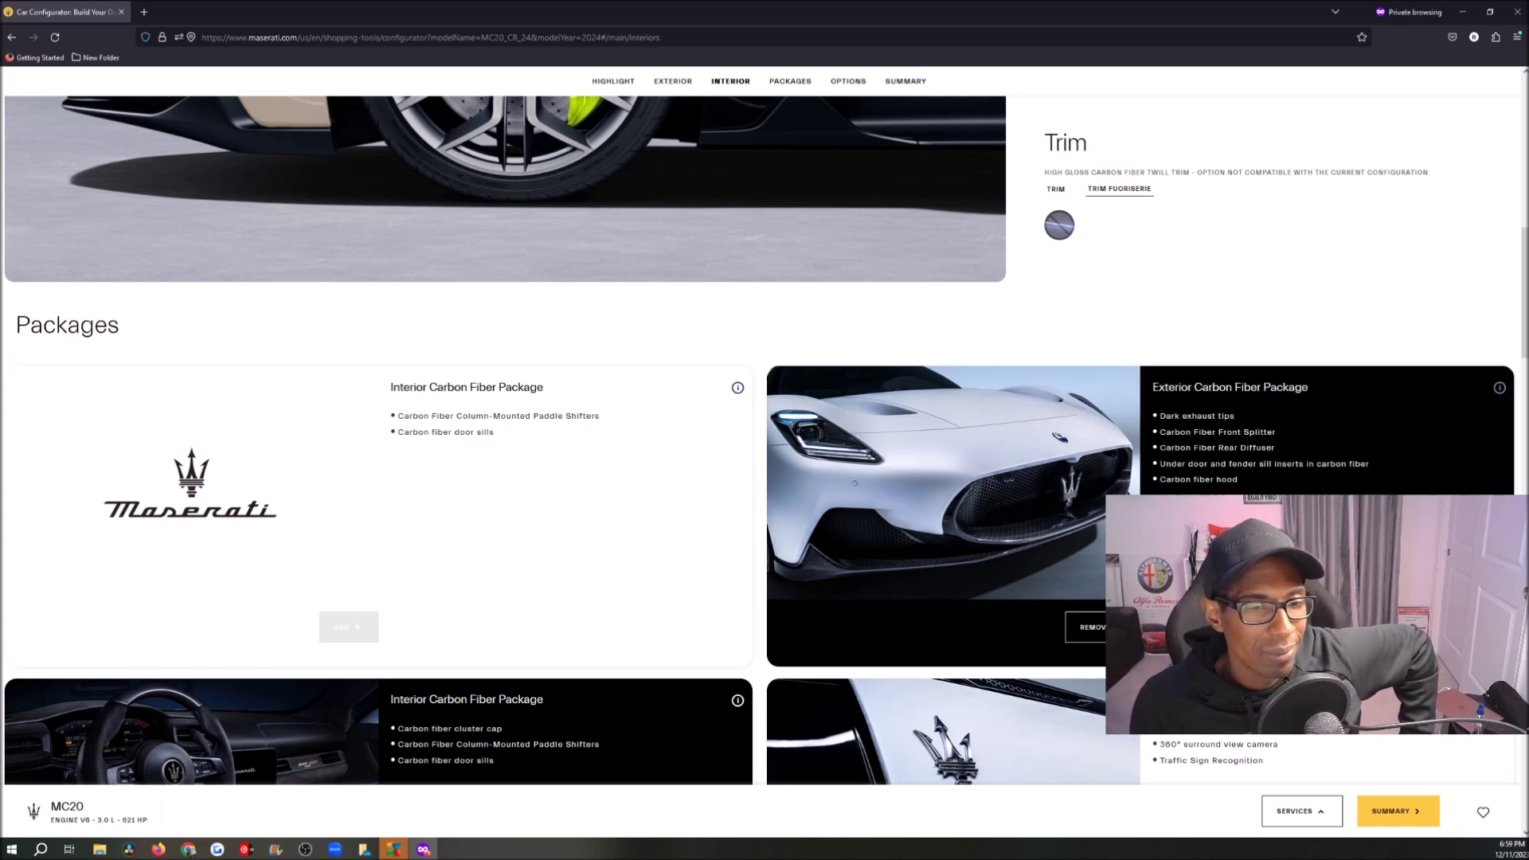
{"action": "scroll", "coordinate": [864, 593], "scroll_direction": "down", "scroll_amount": 3}
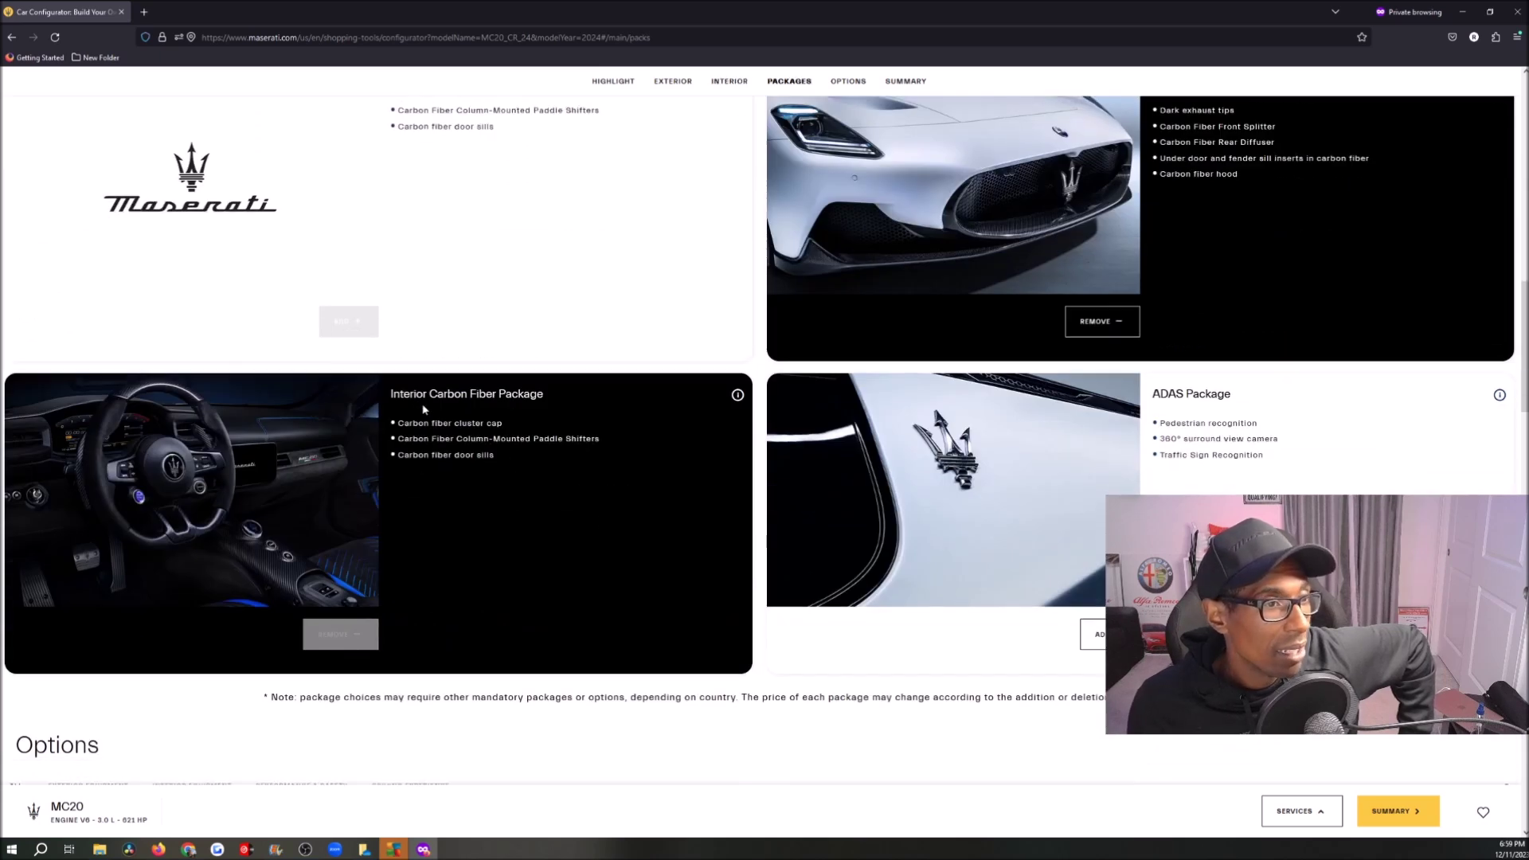
{"action": "scroll", "coordinate": [390, 494], "scroll_direction": "up", "scroll_amount": 1}
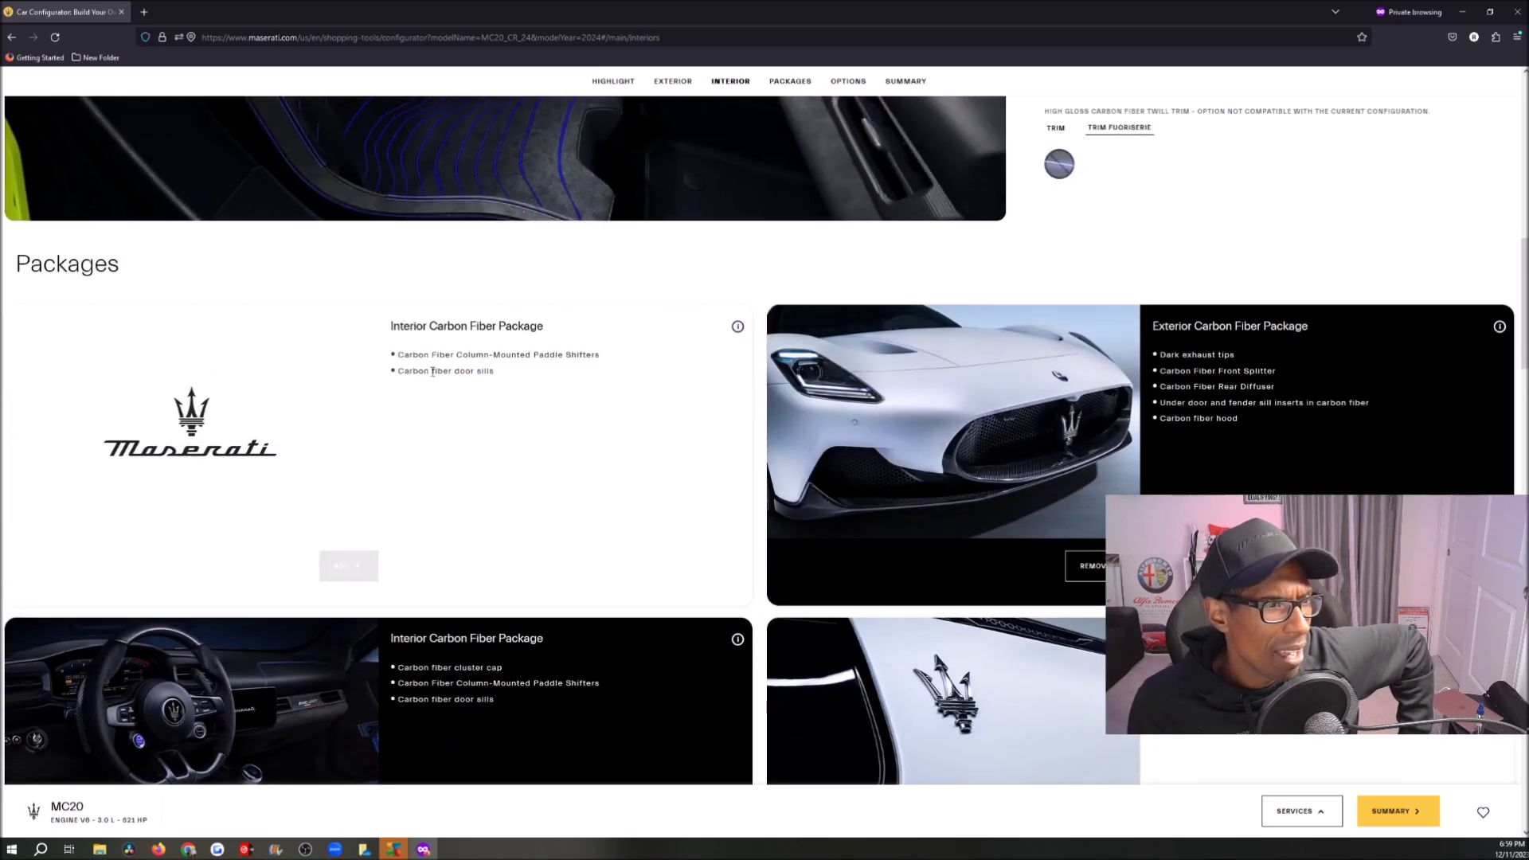
{"action": "scroll", "coordinate": [481, 431], "scroll_direction": "down", "scroll_amount": 1}
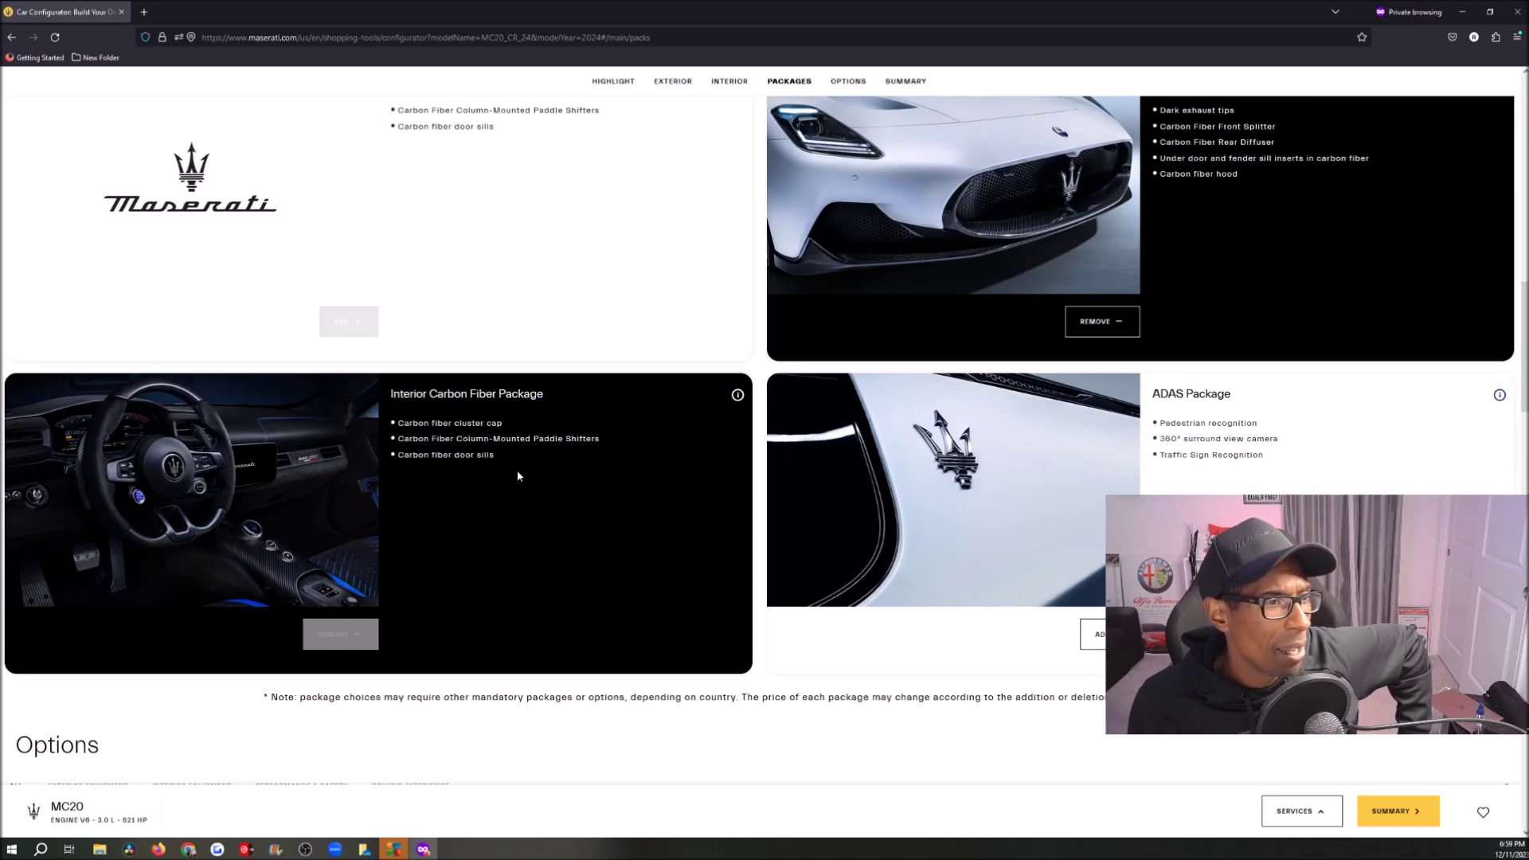
{"action": "scroll", "coordinate": [456, 476], "scroll_direction": "up", "scroll_amount": 2}
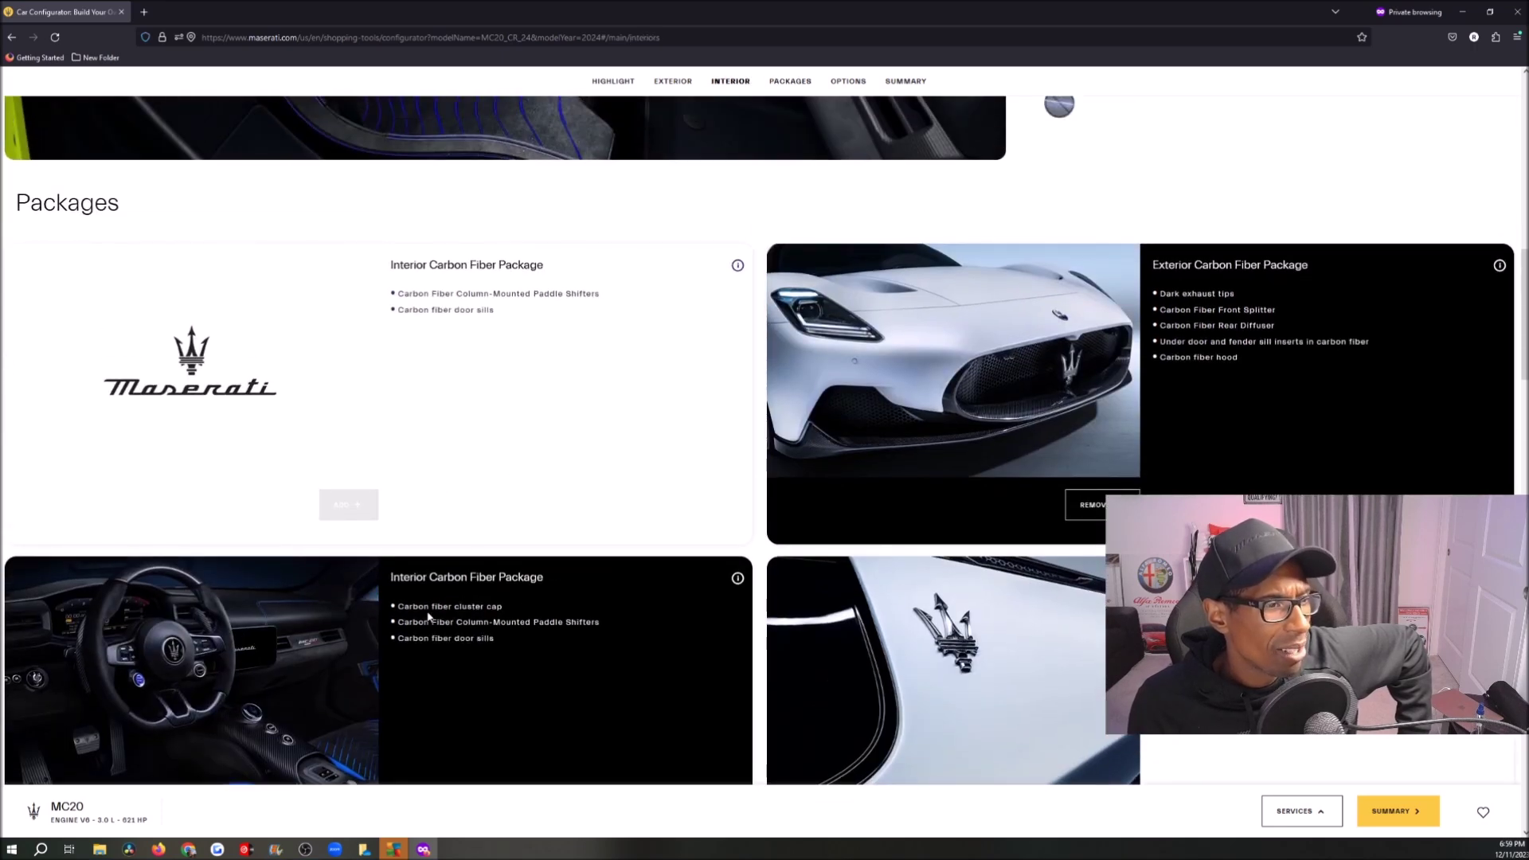
{"action": "scroll", "coordinate": [392, 627], "scroll_direction": "down", "scroll_amount": 2}
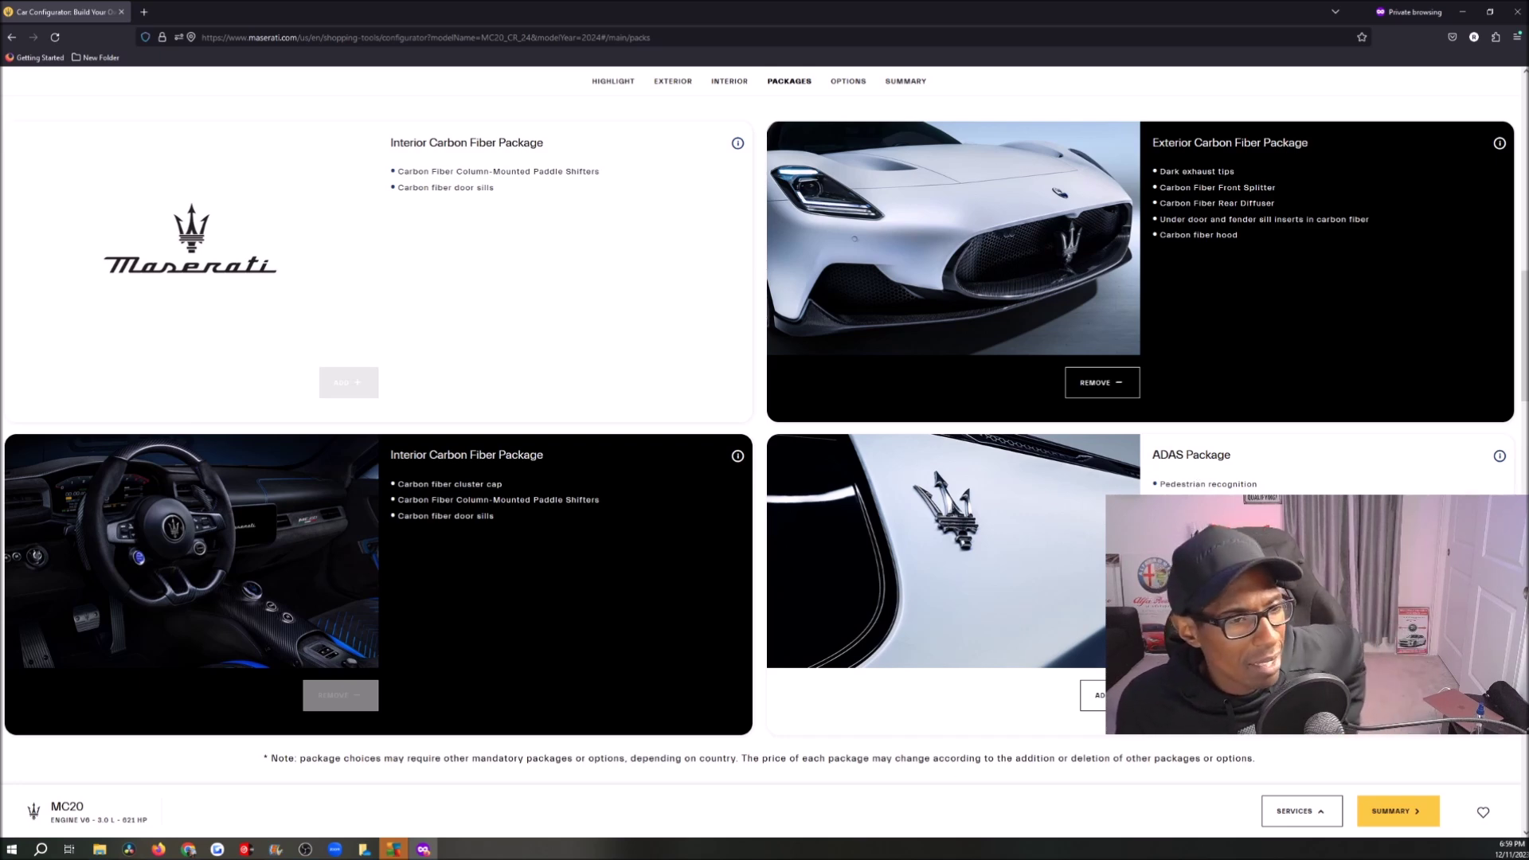
{"action": "scroll", "coordinate": [1055, 561], "scroll_direction": "down", "scroll_amount": 5}
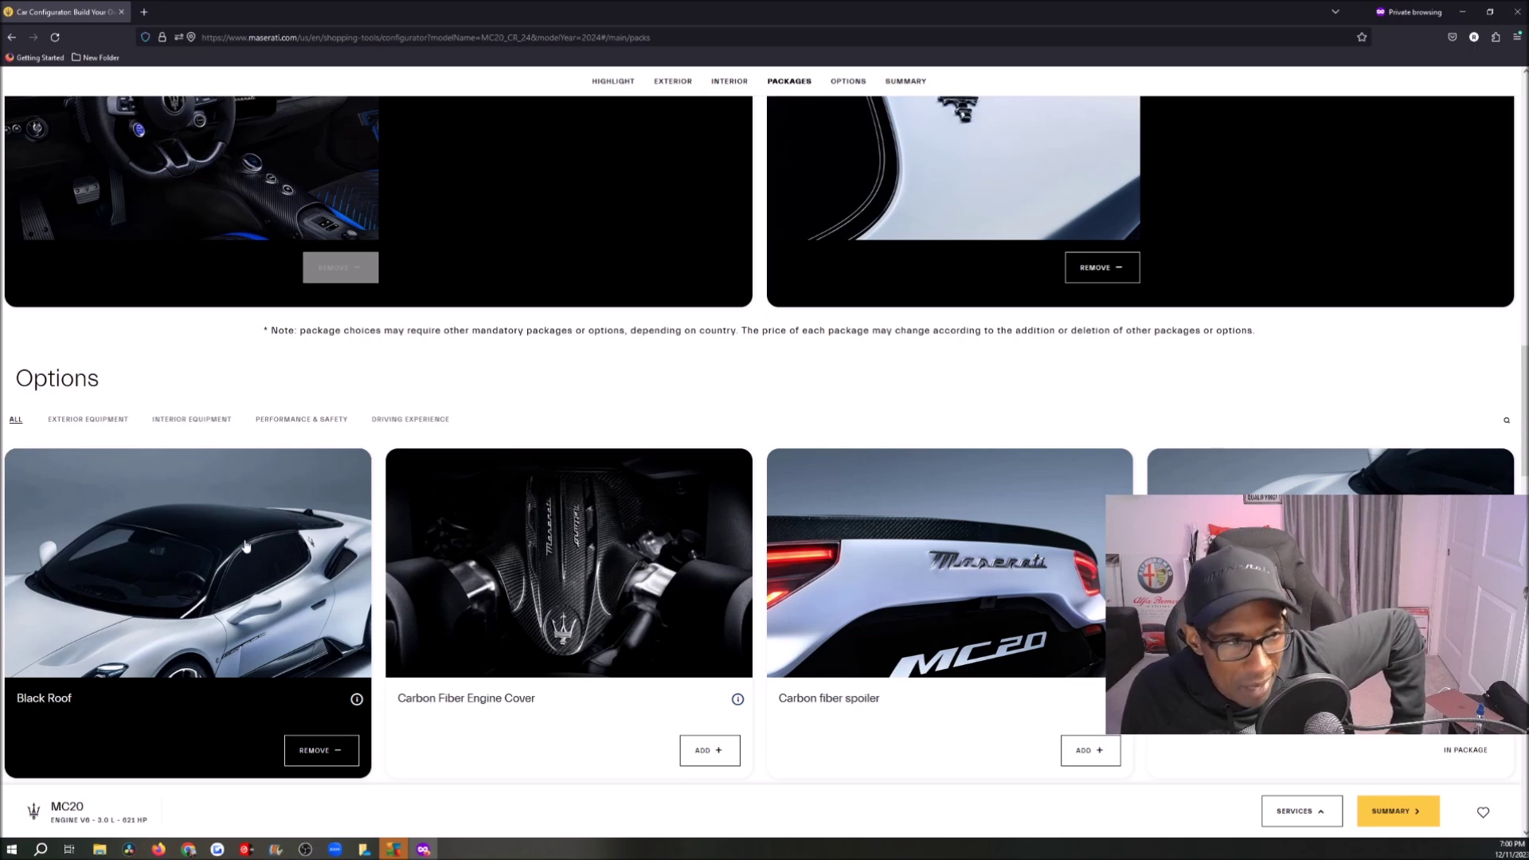
Step the gallery through the steering wheel, cockpit and engine bay views.
{"action": "scroll", "coordinate": [350, 467], "scroll_direction": "down", "scroll_amount": 2}
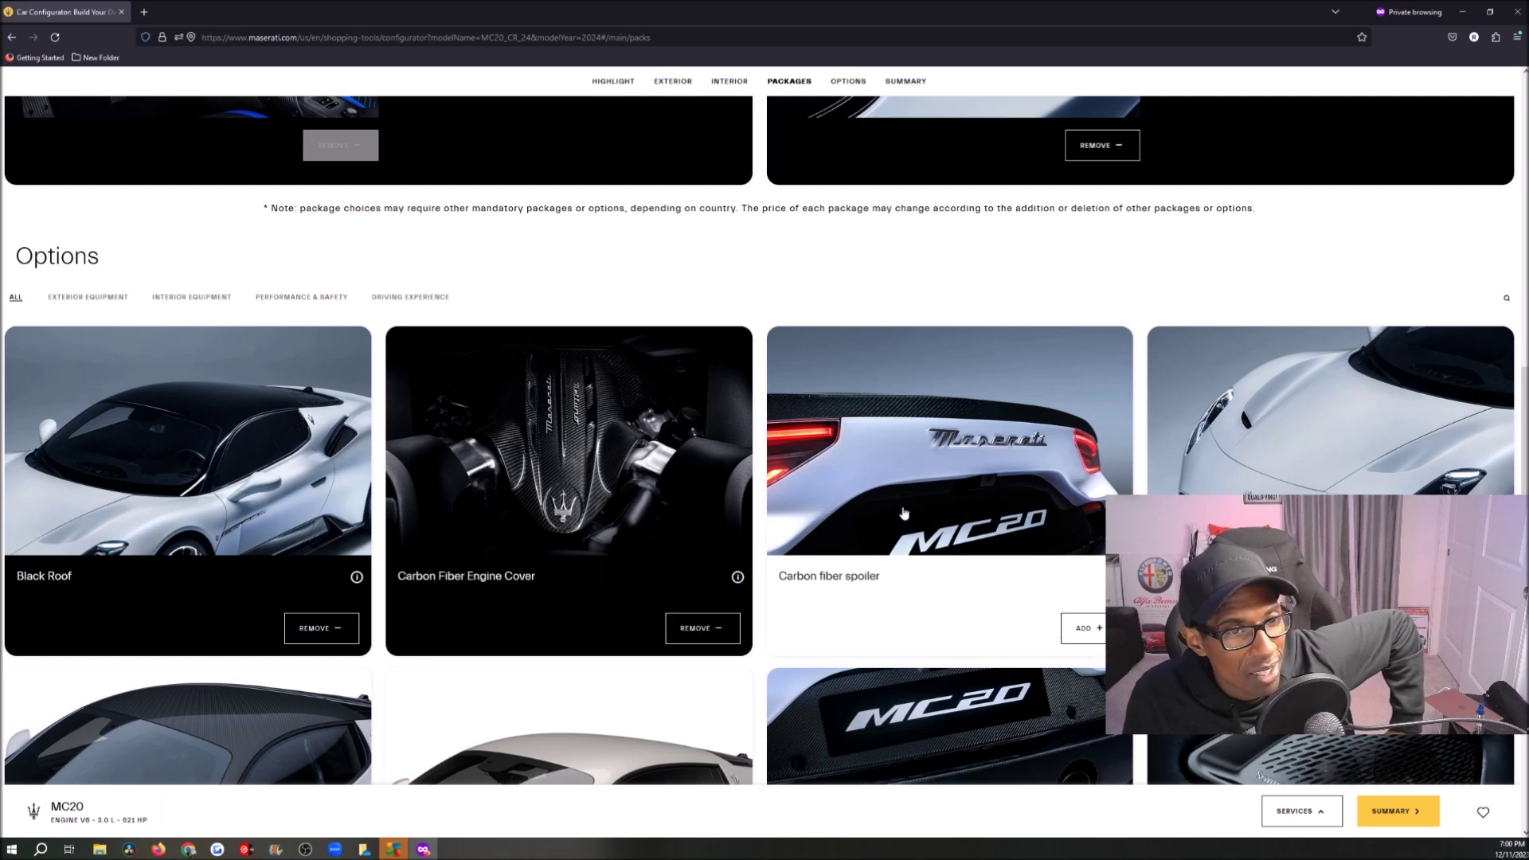
{"action": "scroll", "coordinate": [808, 464], "scroll_direction": "up", "scroll_amount": 15}
{"action": "left_click", "coordinate": [973, 391]}
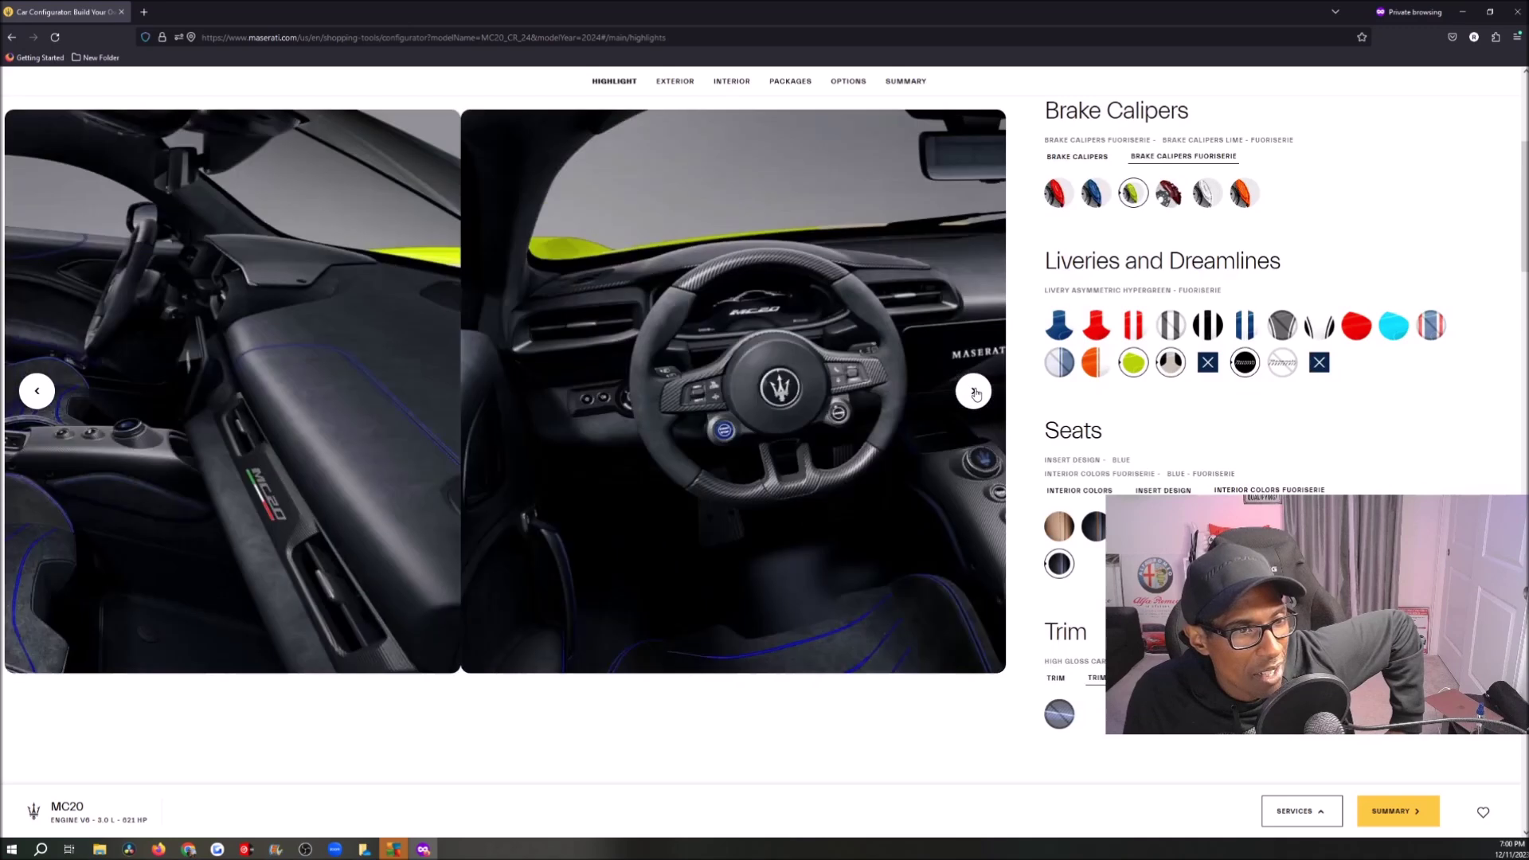
{"action": "left_click", "coordinate": [973, 390]}
{"action": "left_click", "coordinate": [973, 391]}
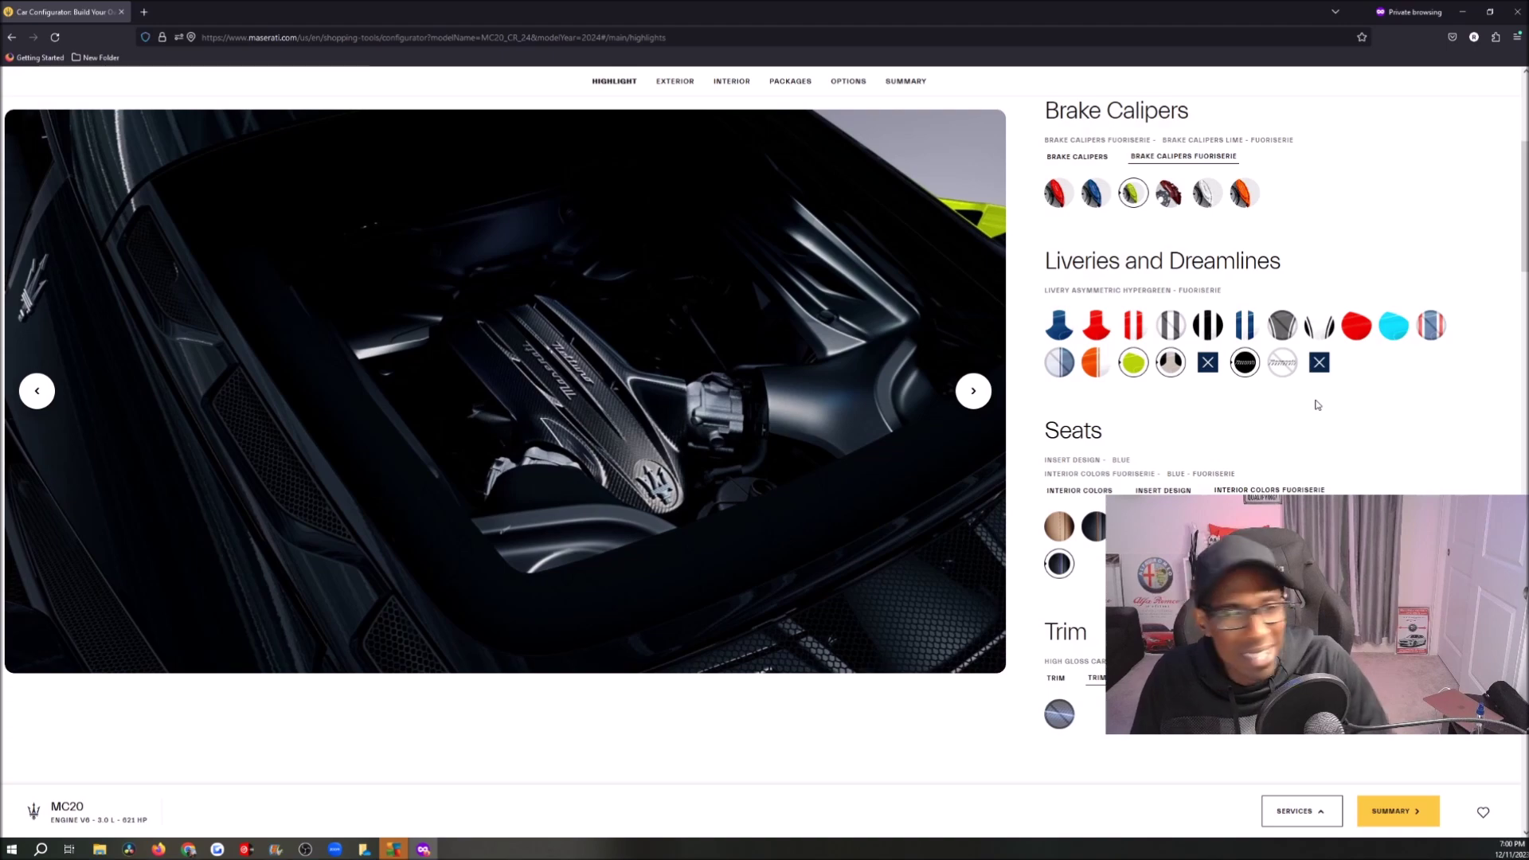
Add the Carbon fiber spoiler option to the MC20.
{"action": "scroll", "coordinate": [864, 460], "scroll_direction": "down", "scroll_amount": 10}
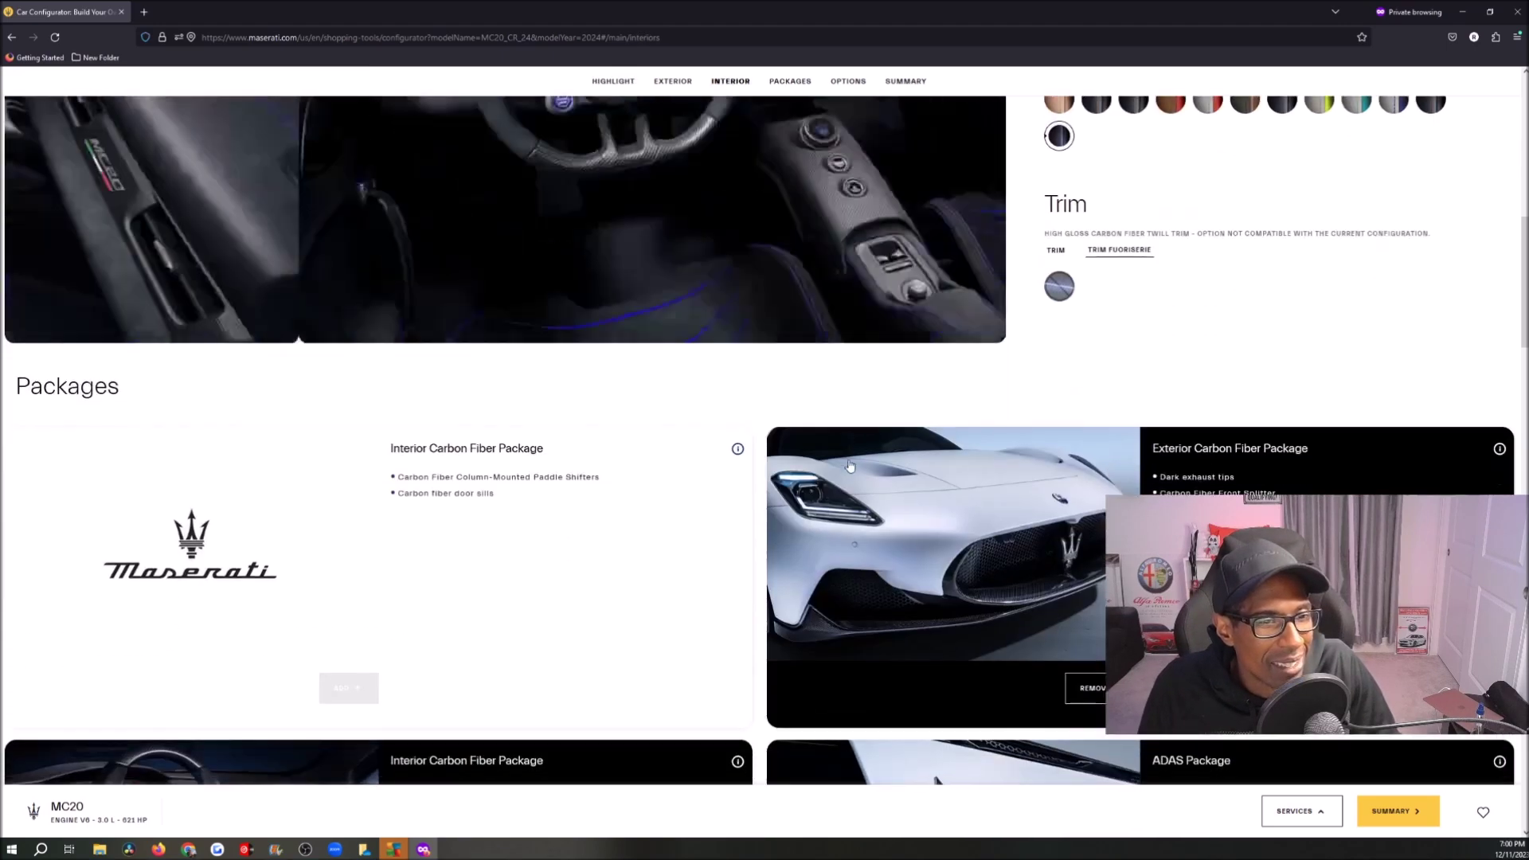
{"action": "scroll", "coordinate": [850, 462], "scroll_direction": "down", "scroll_amount": 3}
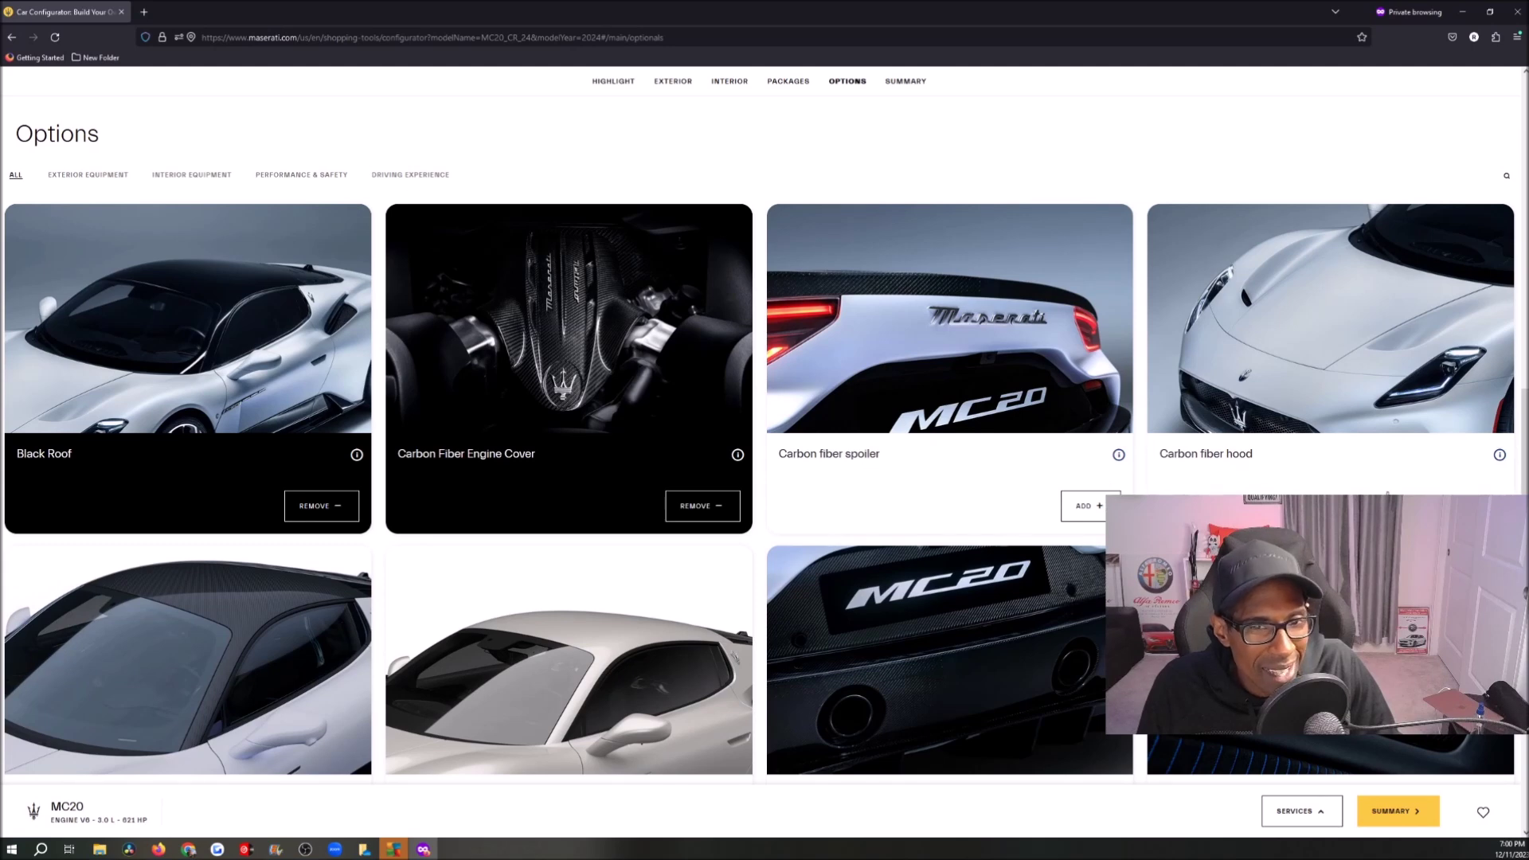
{"action": "left_click", "coordinate": [1085, 506]}
Add the Body Color Roof With Livery option and show the remaining optional equipment.
{"action": "scroll", "coordinate": [1326, 426], "scroll_direction": "down", "scroll_amount": 2}
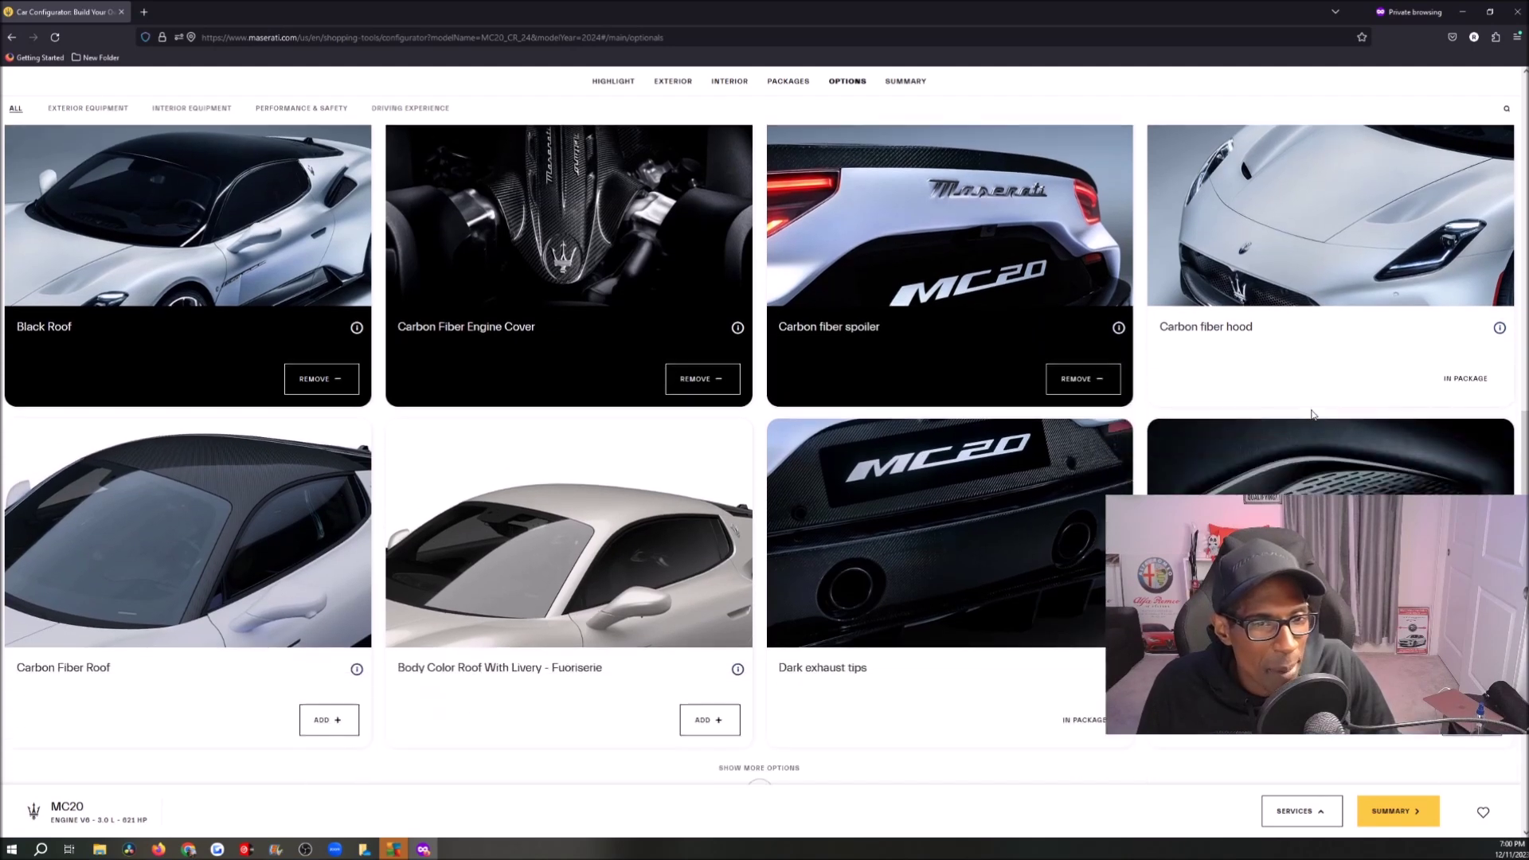
{"action": "scroll", "coordinate": [1408, 484], "scroll_direction": "down", "scroll_amount": 2}
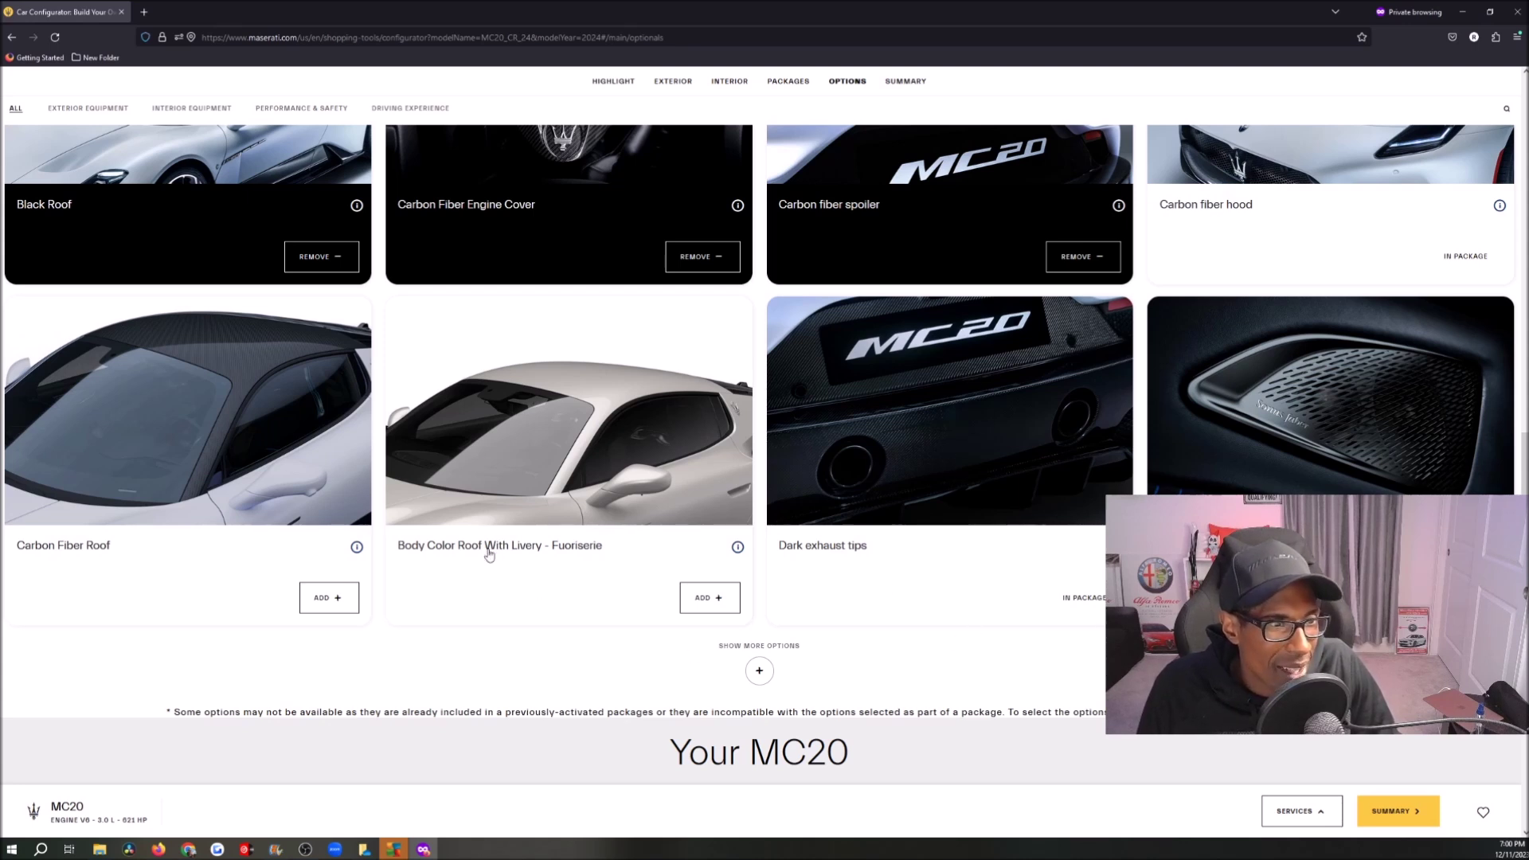
{"action": "left_click", "coordinate": [706, 605]}
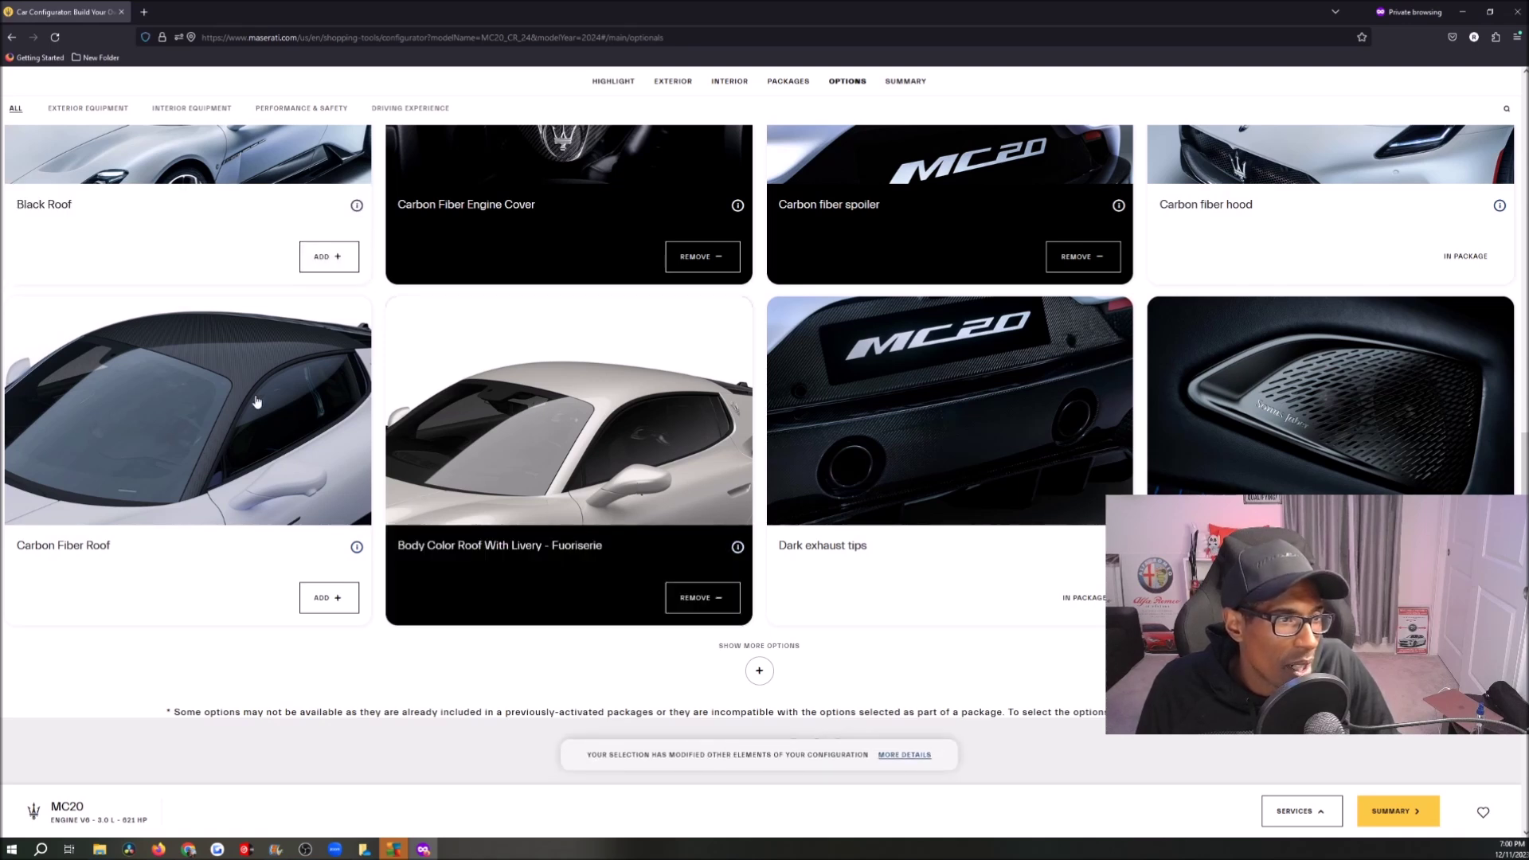
{"action": "scroll", "coordinate": [414, 455], "scroll_direction": "down", "scroll_amount": 1}
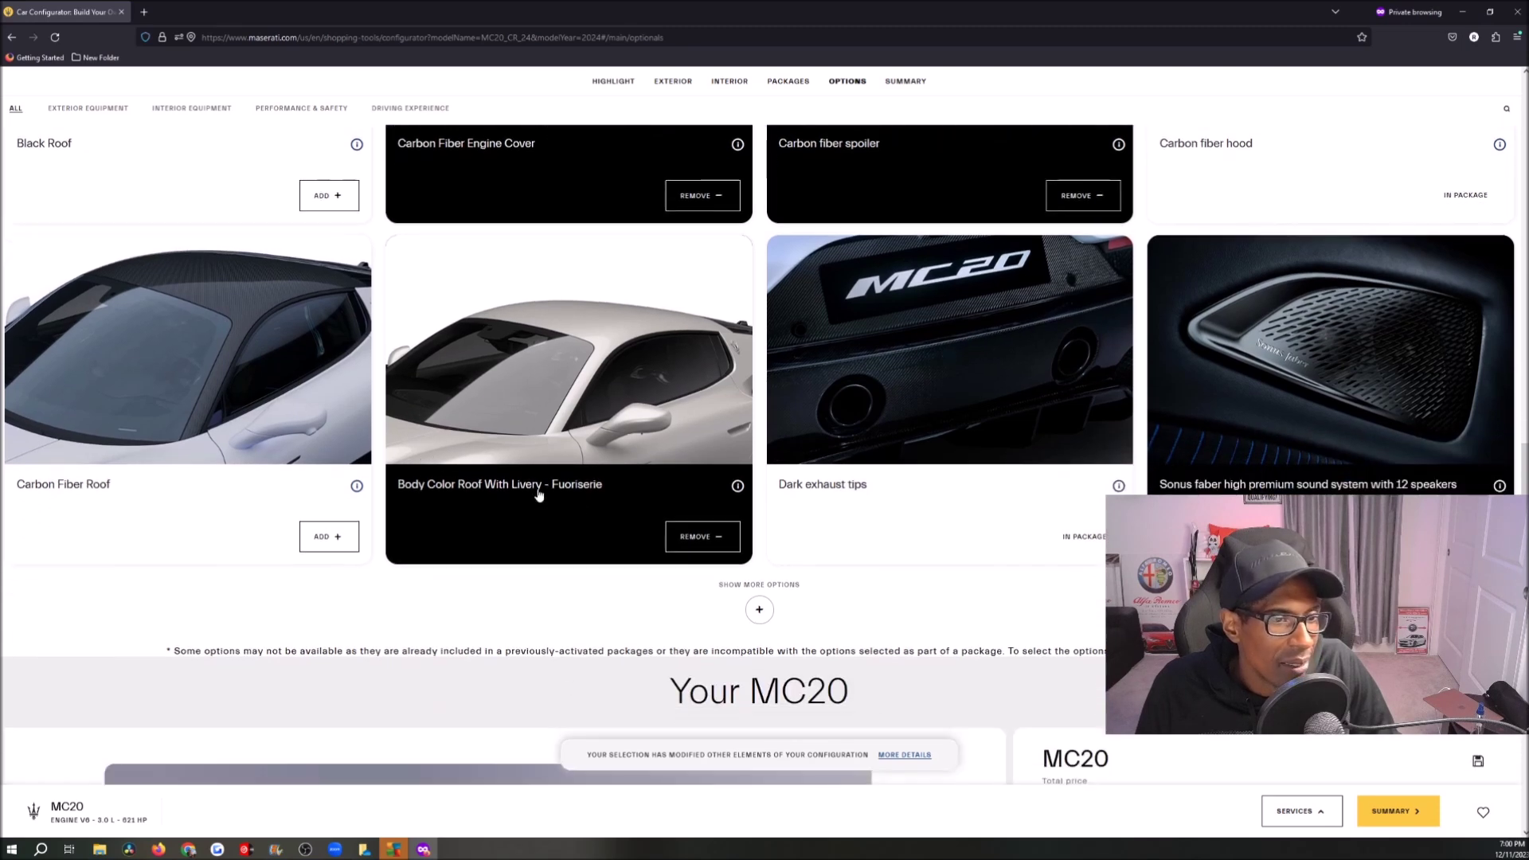
{"action": "left_click", "coordinate": [763, 611]}
{"action": "scroll", "coordinate": [325, 539], "scroll_direction": "down", "scroll_amount": 5}
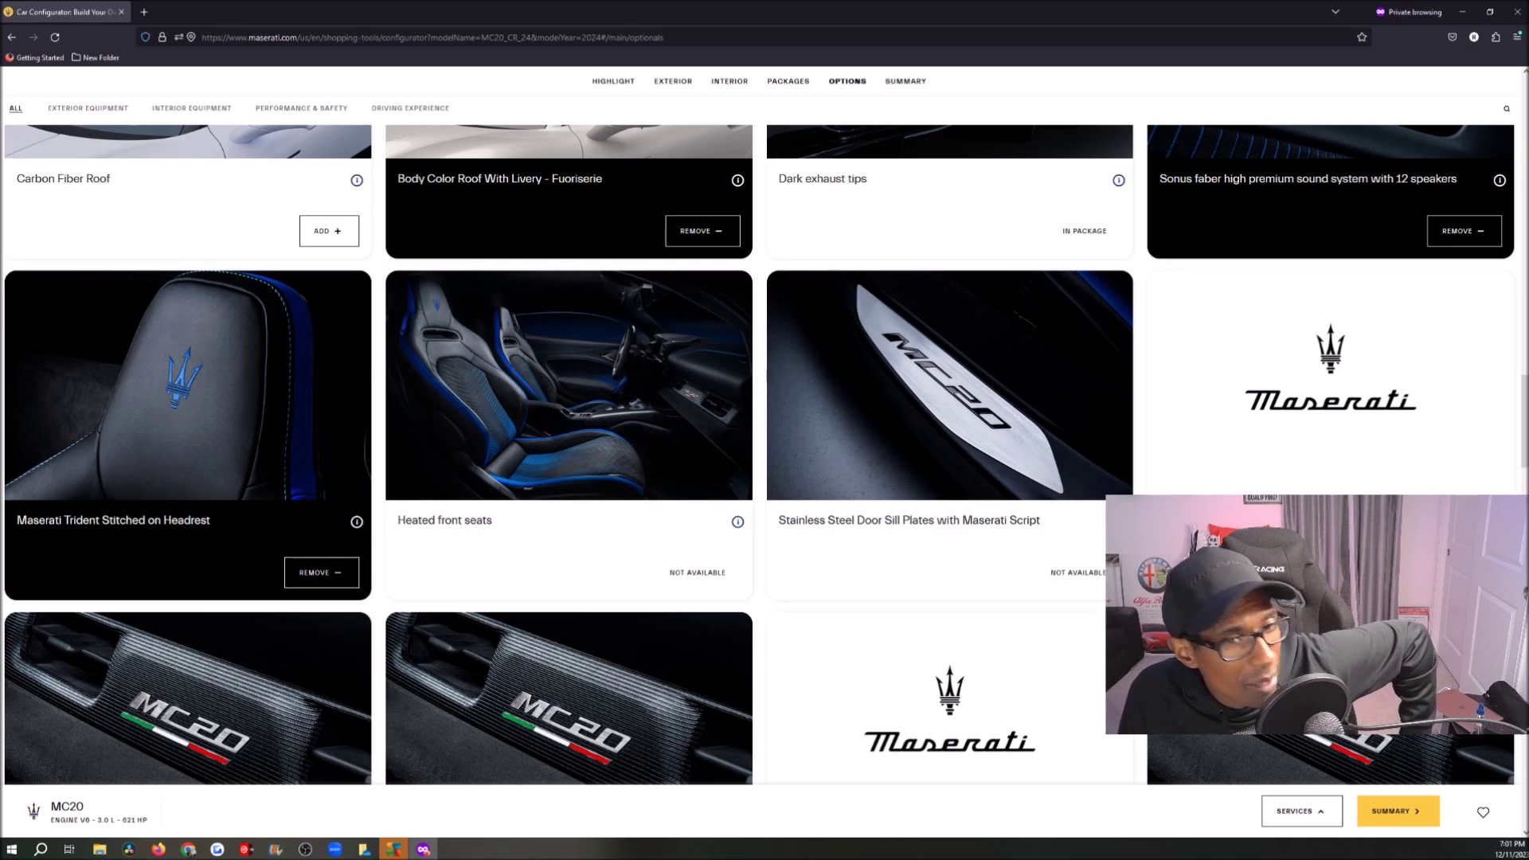
Check the Miles Speedometer option details and close them.
{"action": "scroll", "coordinate": [1268, 446], "scroll_direction": "down", "scroll_amount": 2}
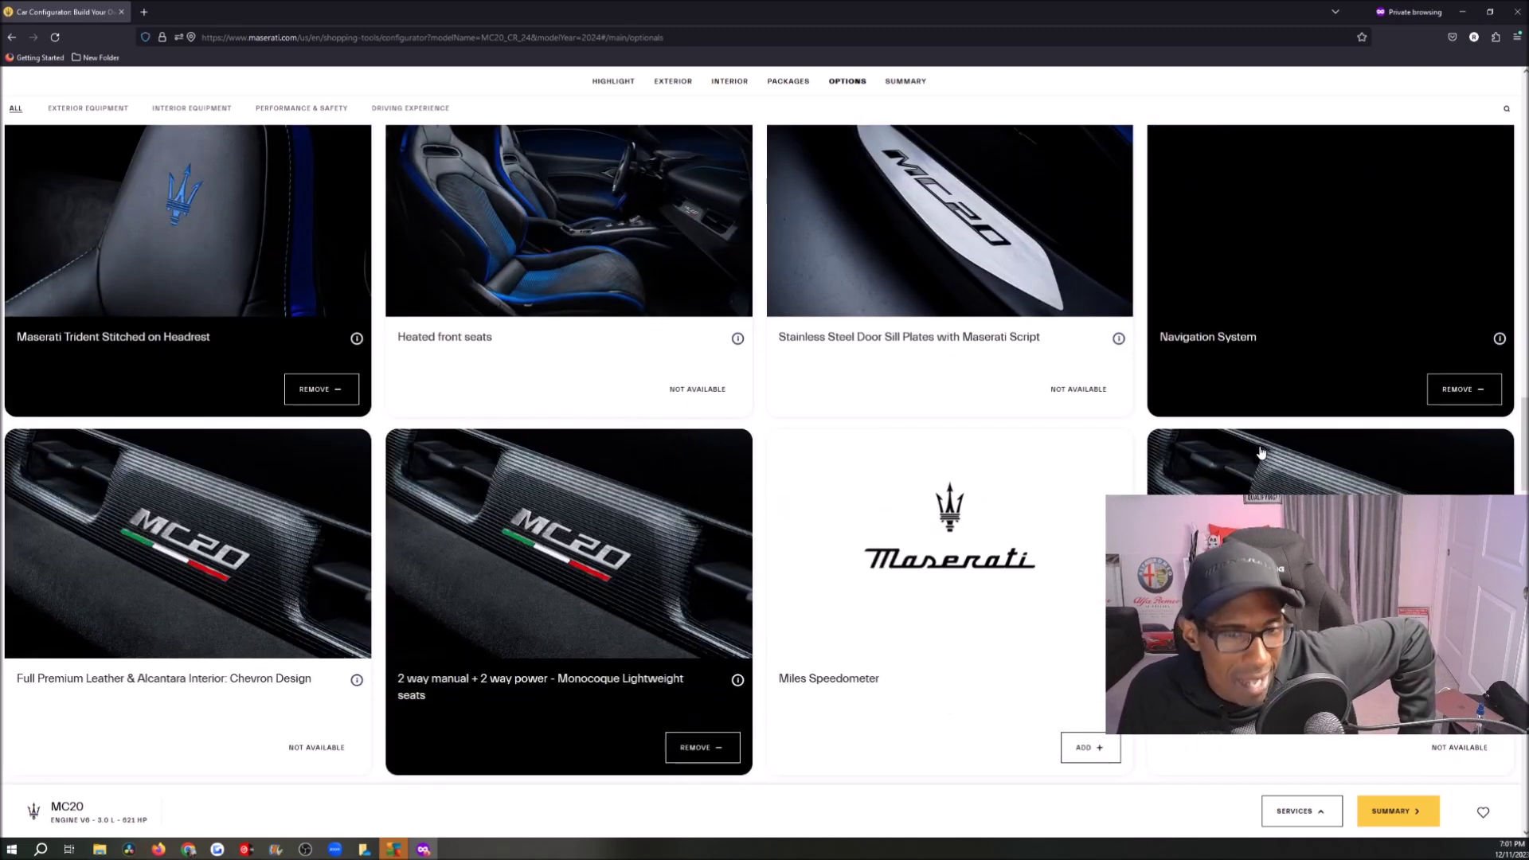
{"action": "scroll", "coordinate": [765, 454], "scroll_direction": "down", "scroll_amount": 1}
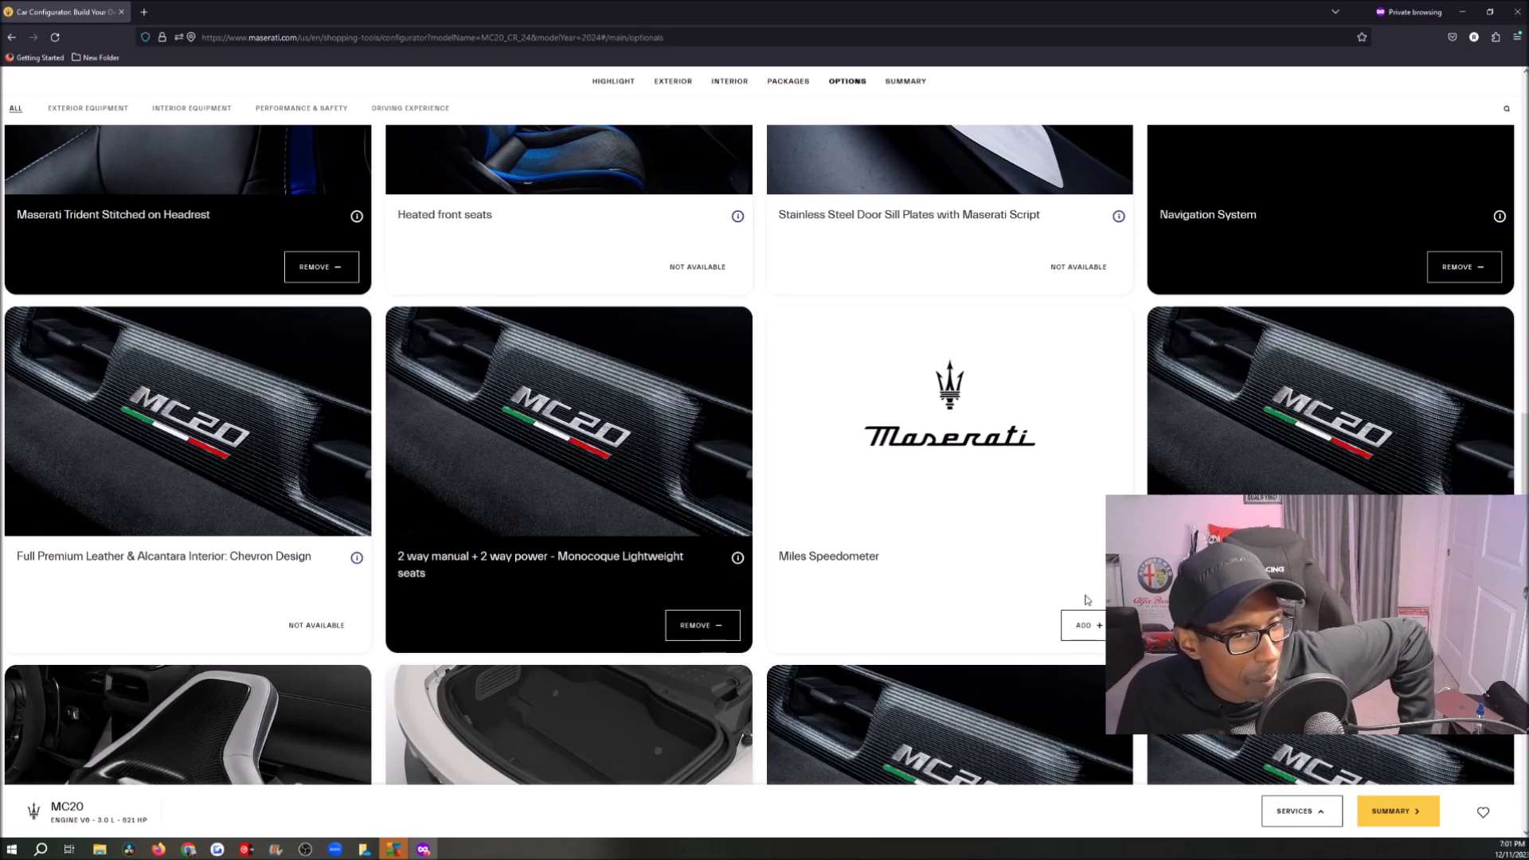
{"action": "left_click", "coordinate": [1119, 557]}
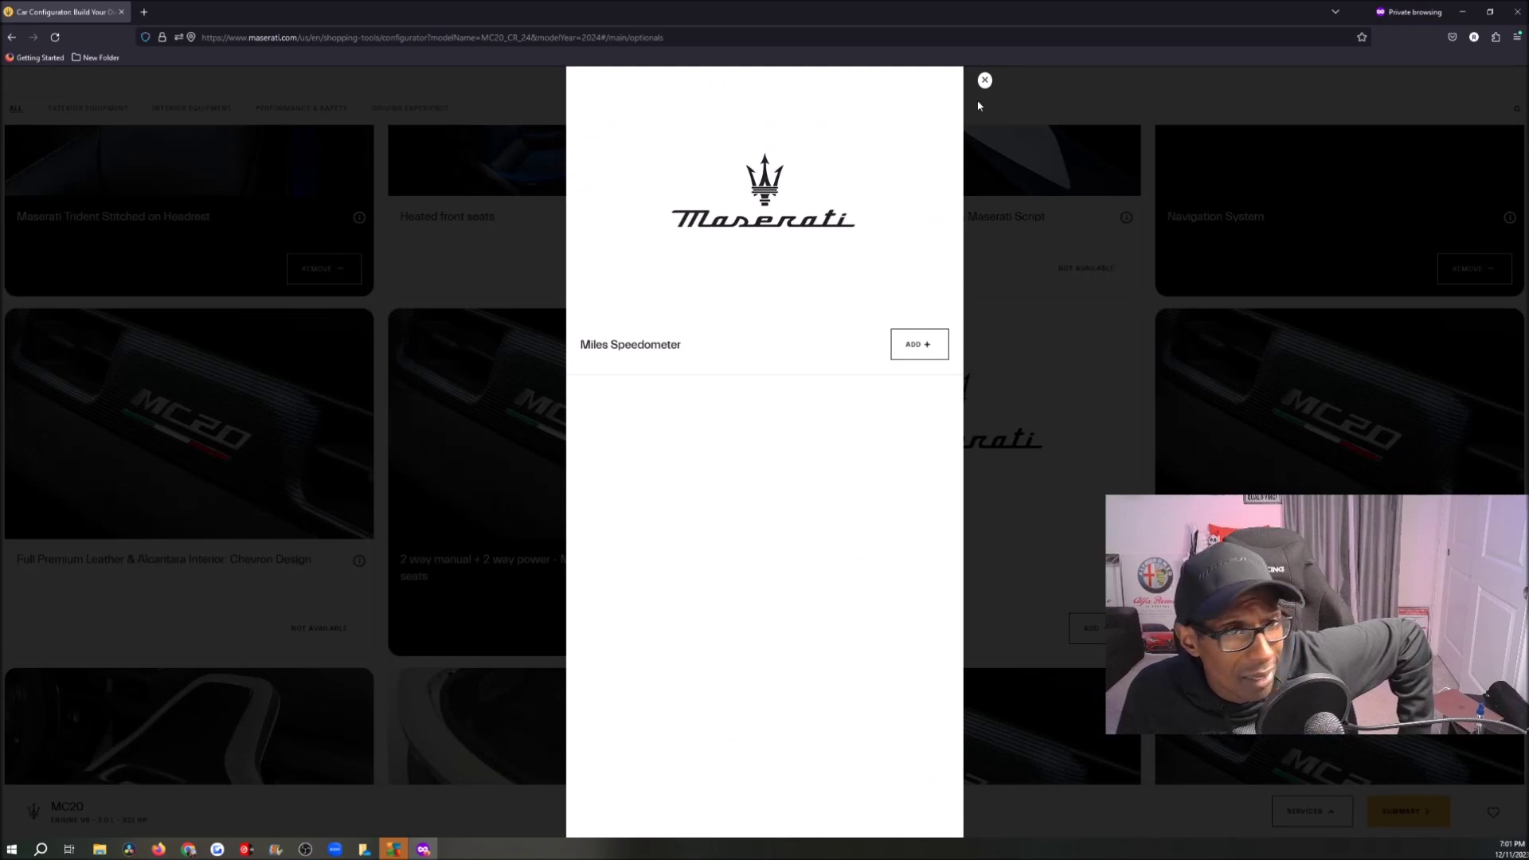
{"action": "left_click", "coordinate": [984, 80]}
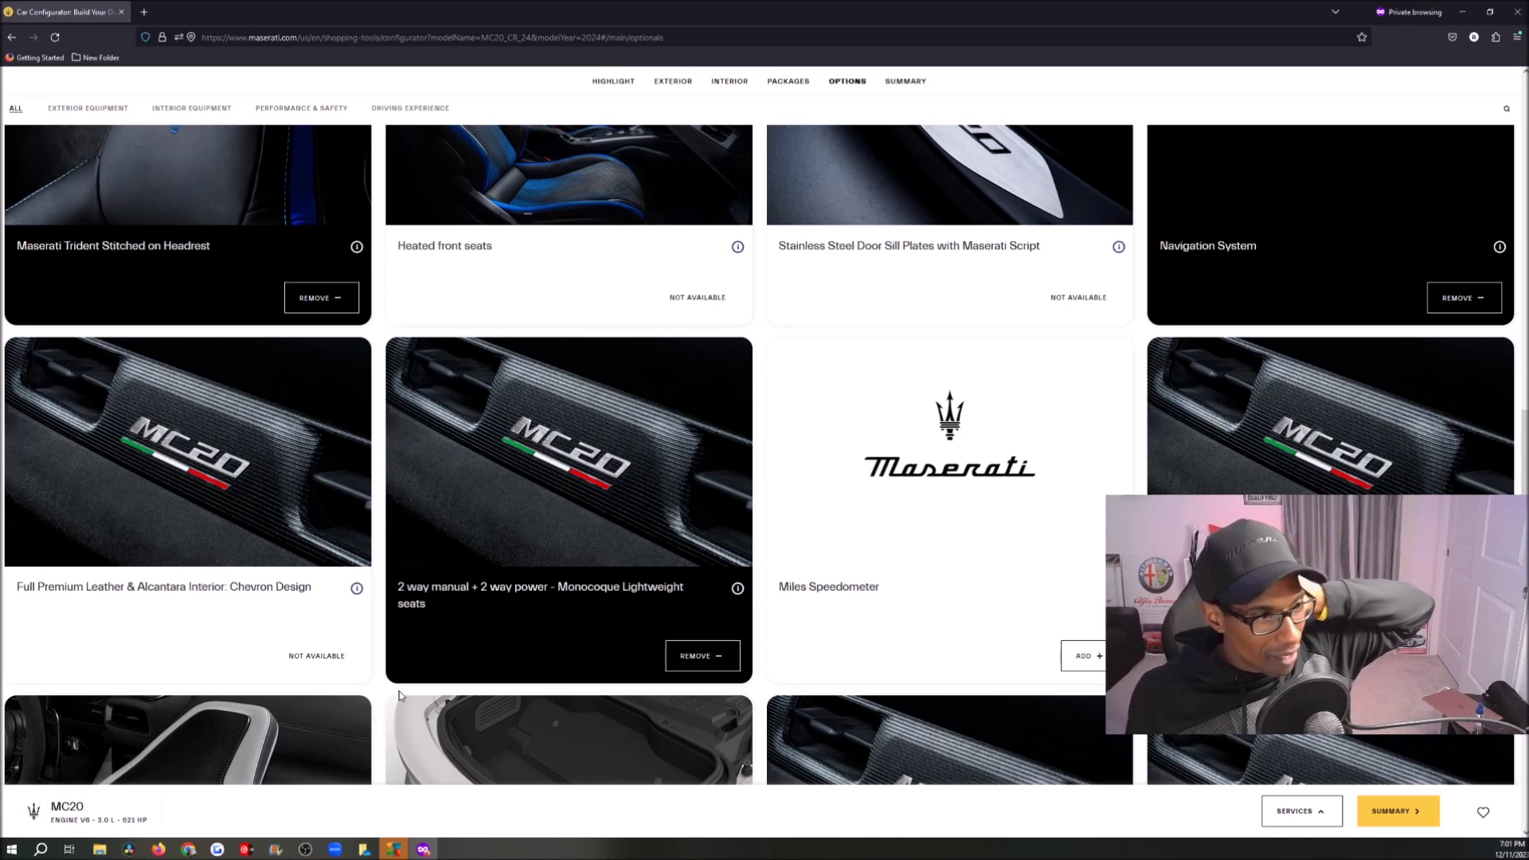
Add the Rear/Front Trunk Mats option and scroll further down the options list.
{"action": "scroll", "coordinate": [214, 611], "scroll_direction": "down", "scroll_amount": 3}
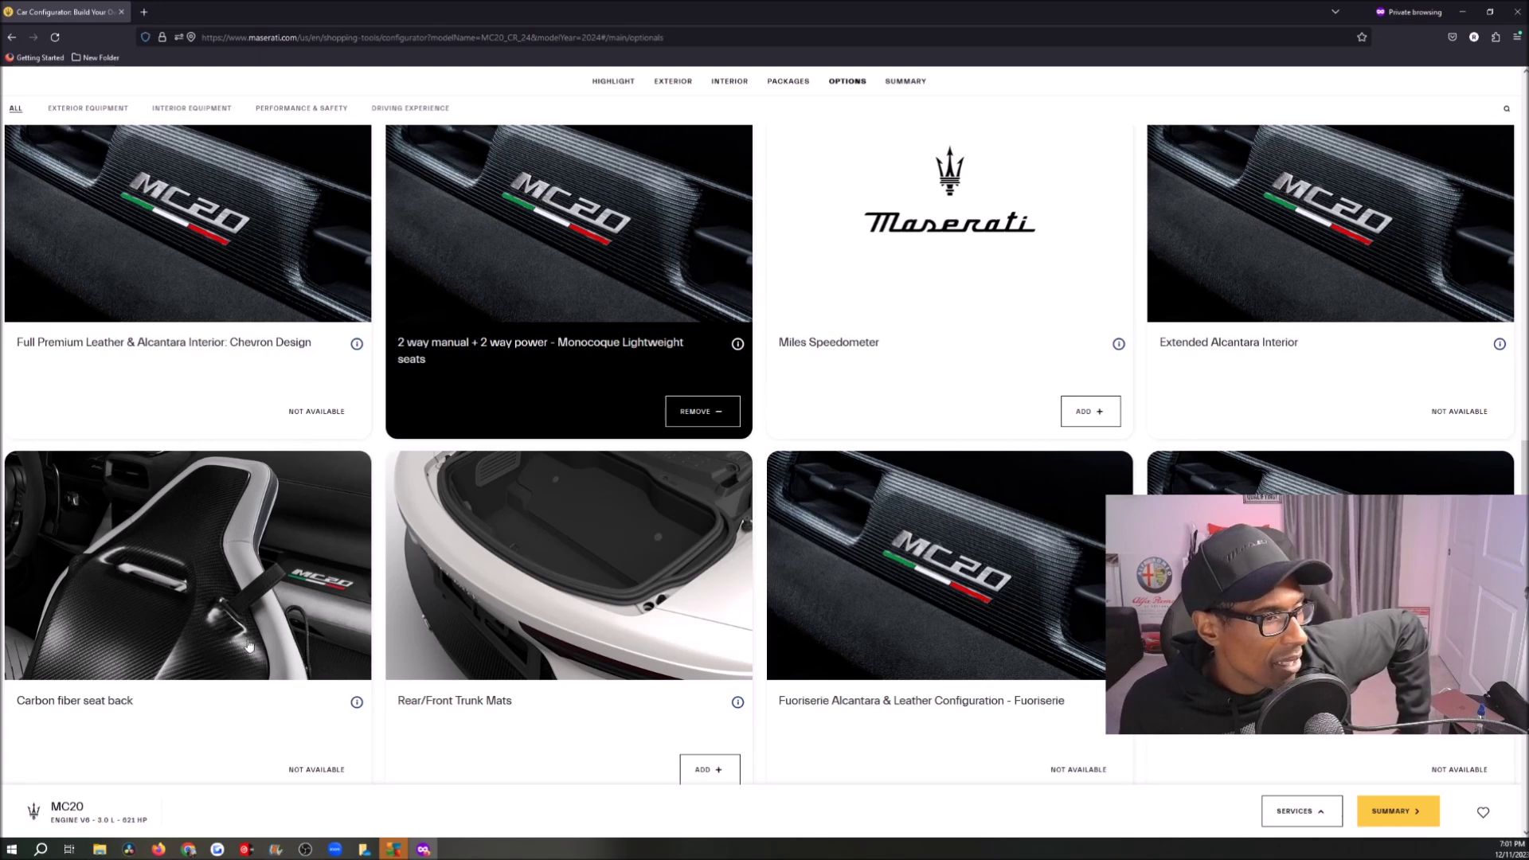
{"action": "scroll", "coordinate": [223, 647], "scroll_direction": "down", "scroll_amount": 3}
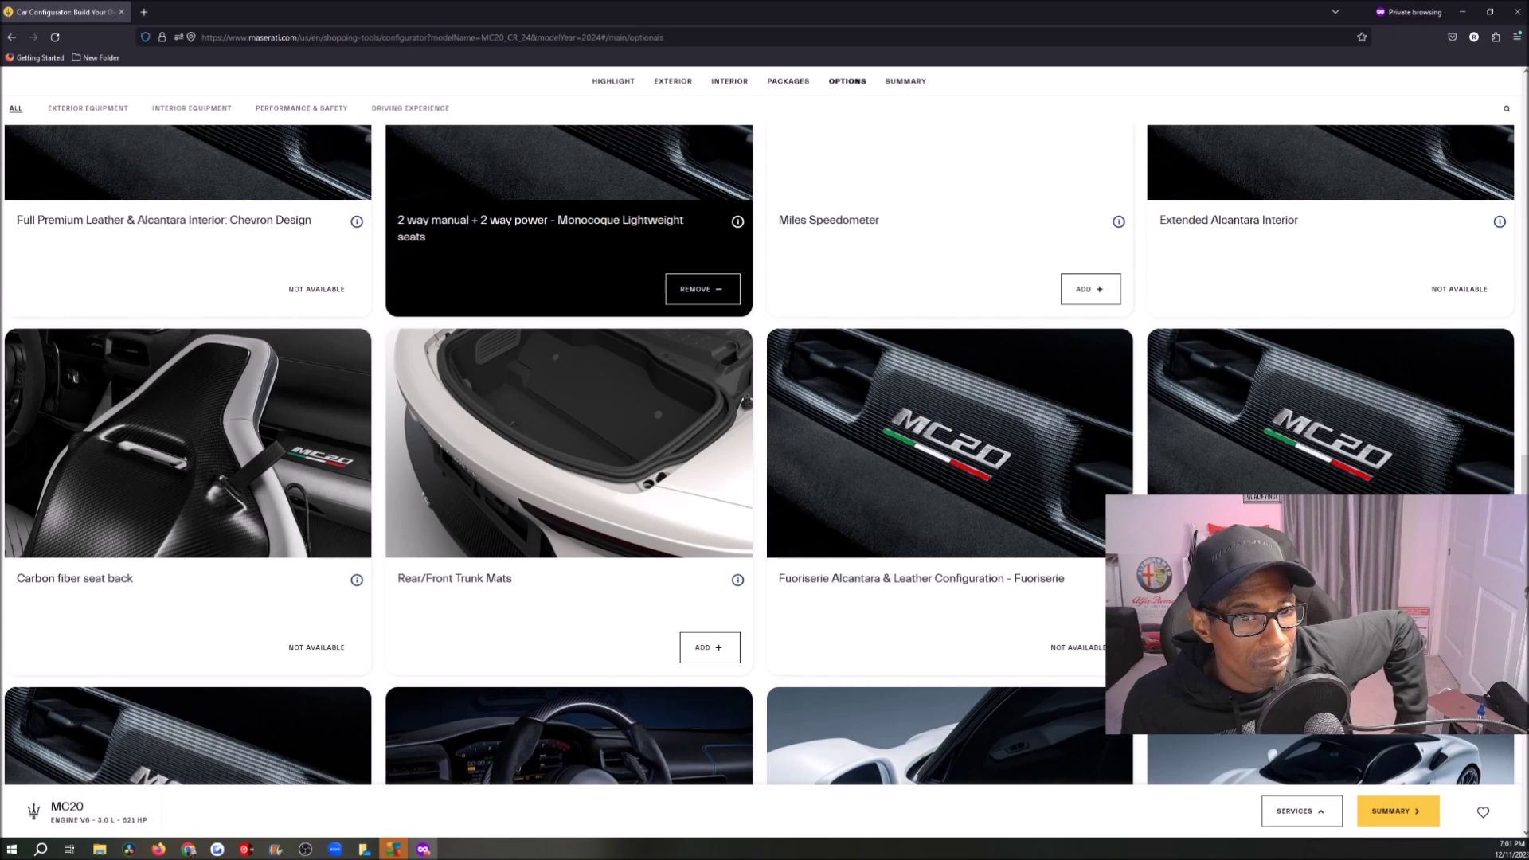
{"action": "left_click", "coordinate": [709, 647]}
{"action": "scroll", "coordinate": [903, 536], "scroll_direction": "down", "scroll_amount": 1}
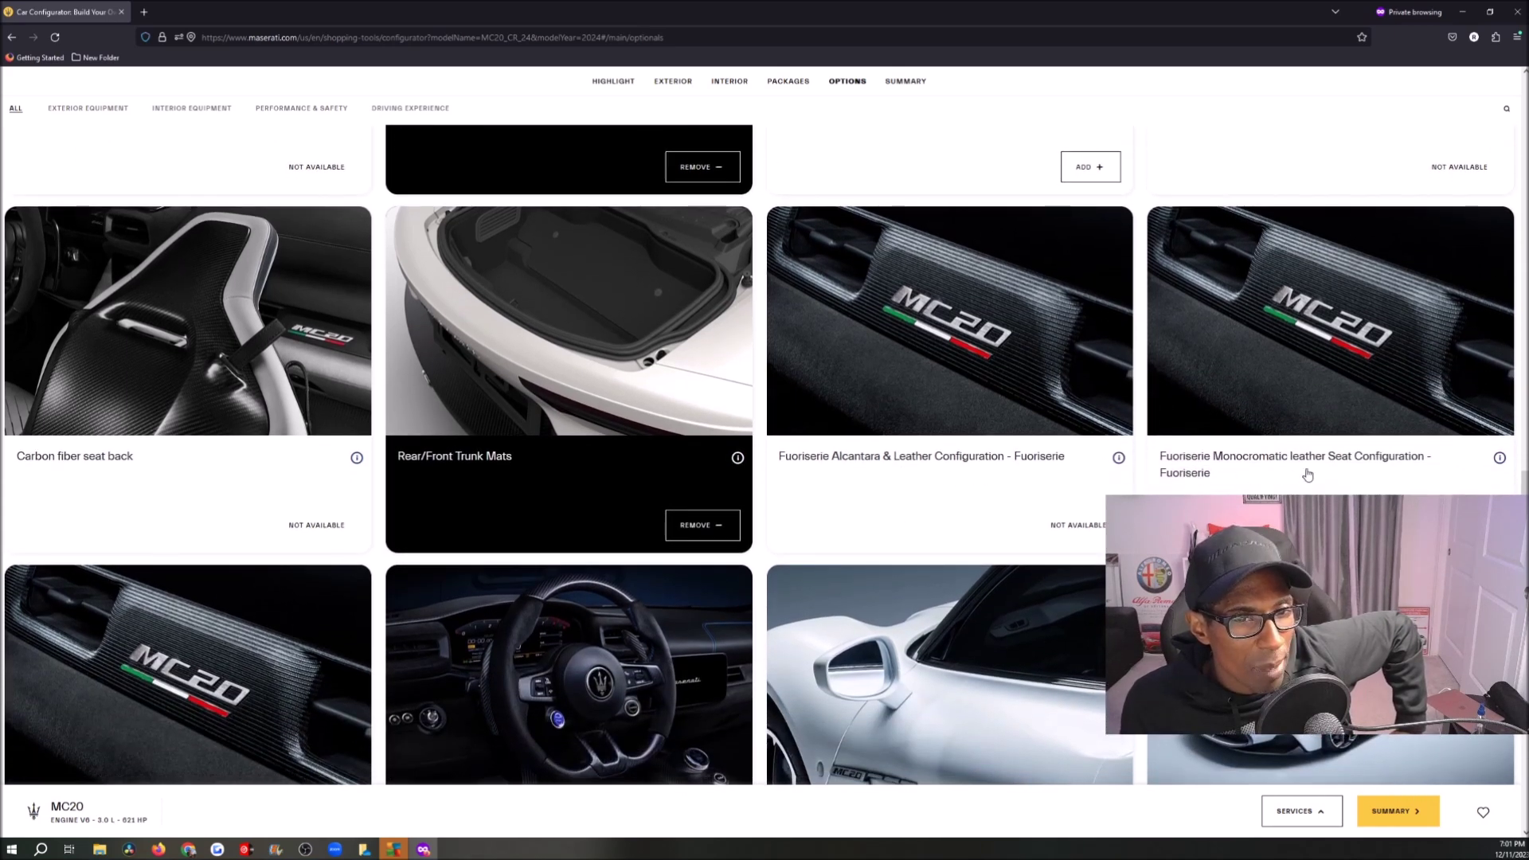
{"action": "scroll", "coordinate": [1366, 469], "scroll_direction": "down", "scroll_amount": 2}
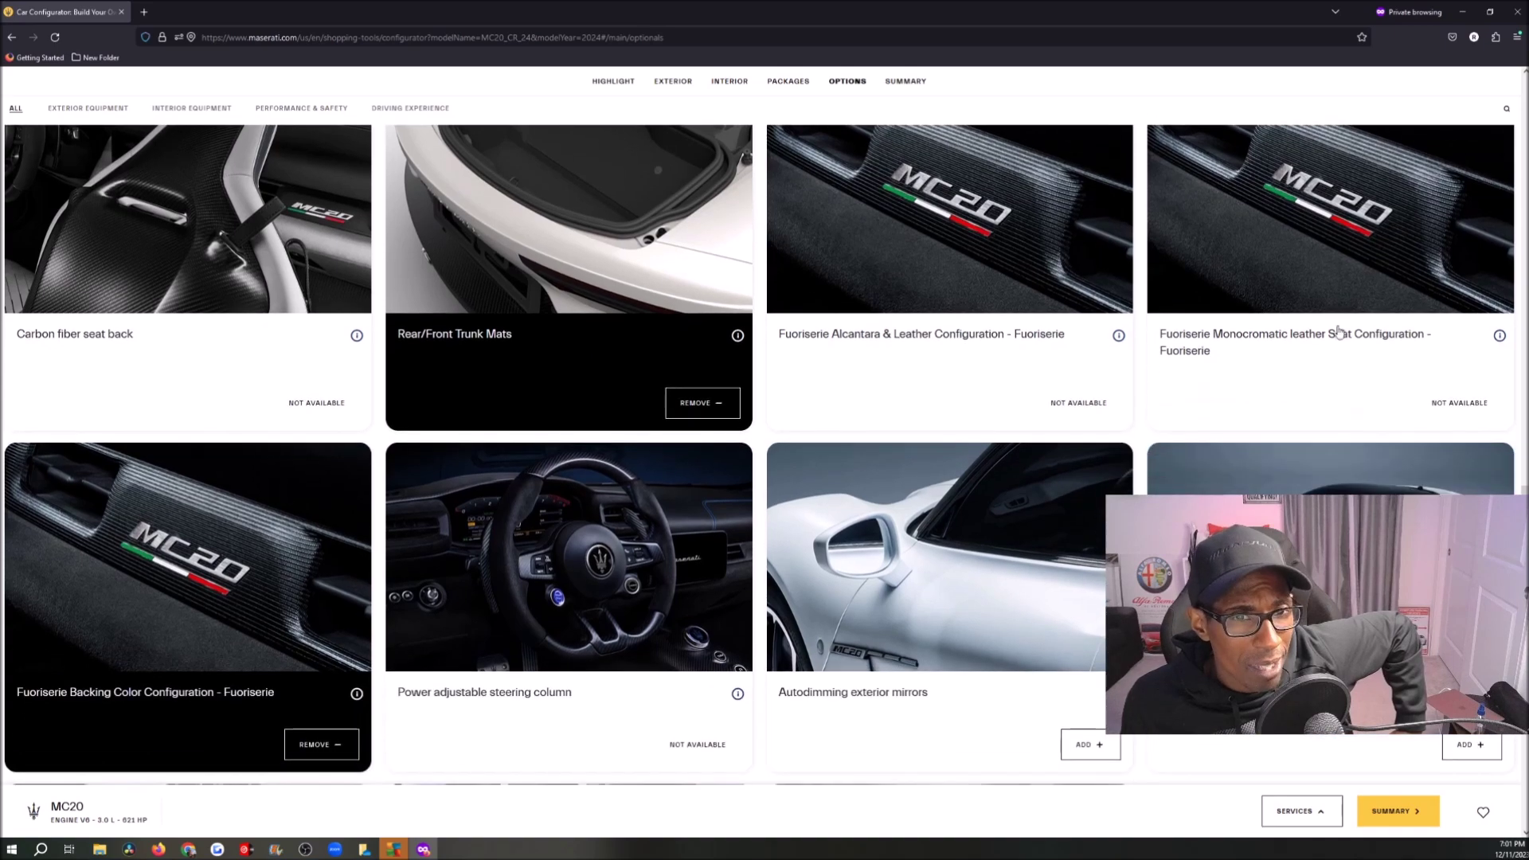
{"action": "scroll", "coordinate": [1127, 402], "scroll_direction": "down", "scroll_amount": 2}
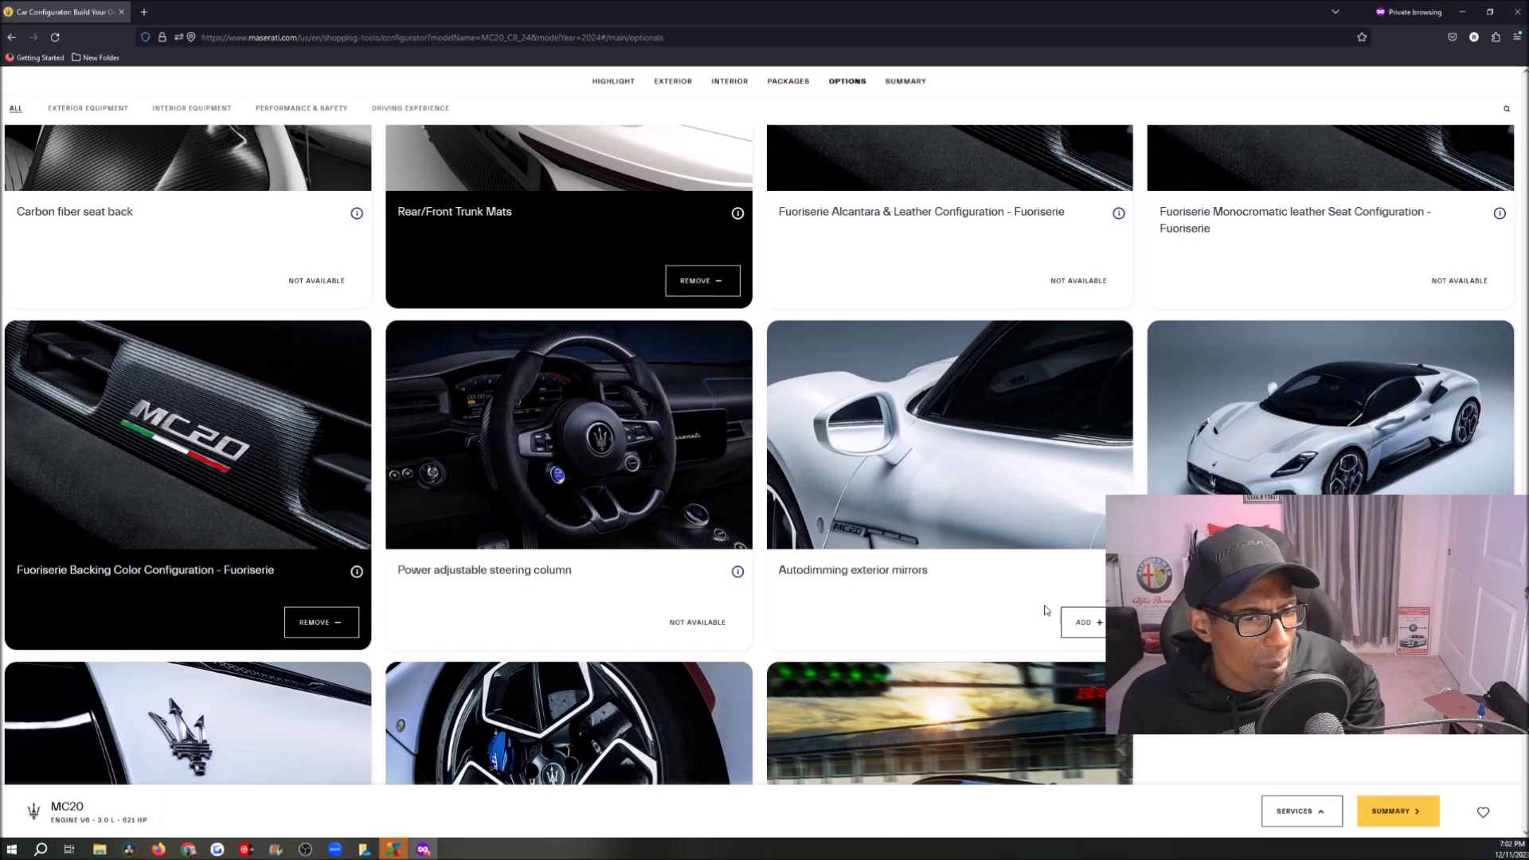
Add the Autodimming exterior mirrors and the E-LSD differential options.
{"action": "left_click", "coordinate": [1084, 622]}
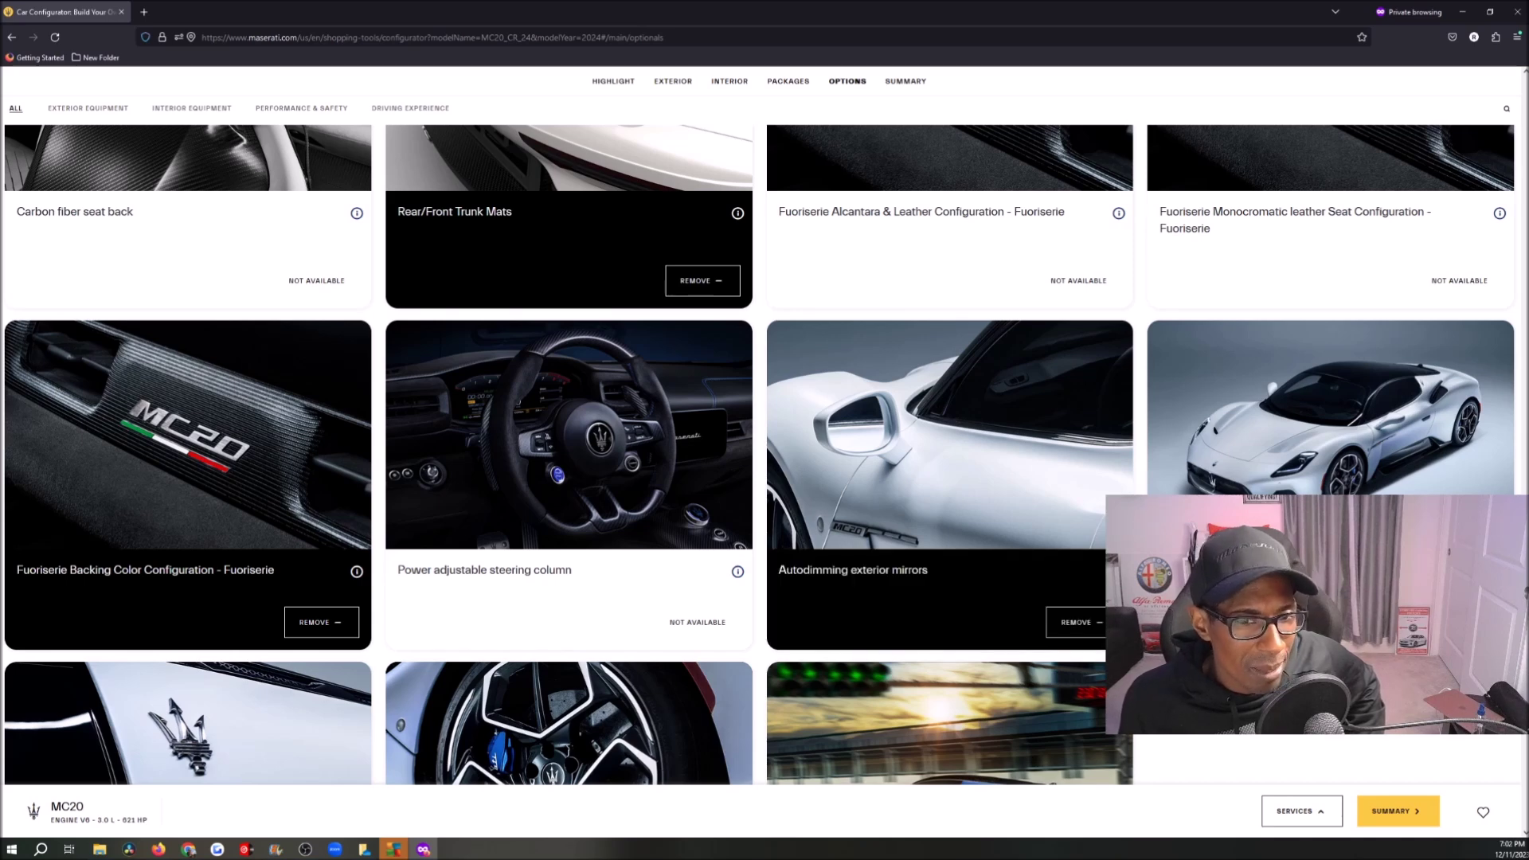
{"action": "scroll", "coordinate": [71, 489], "scroll_direction": "down", "scroll_amount": 5}
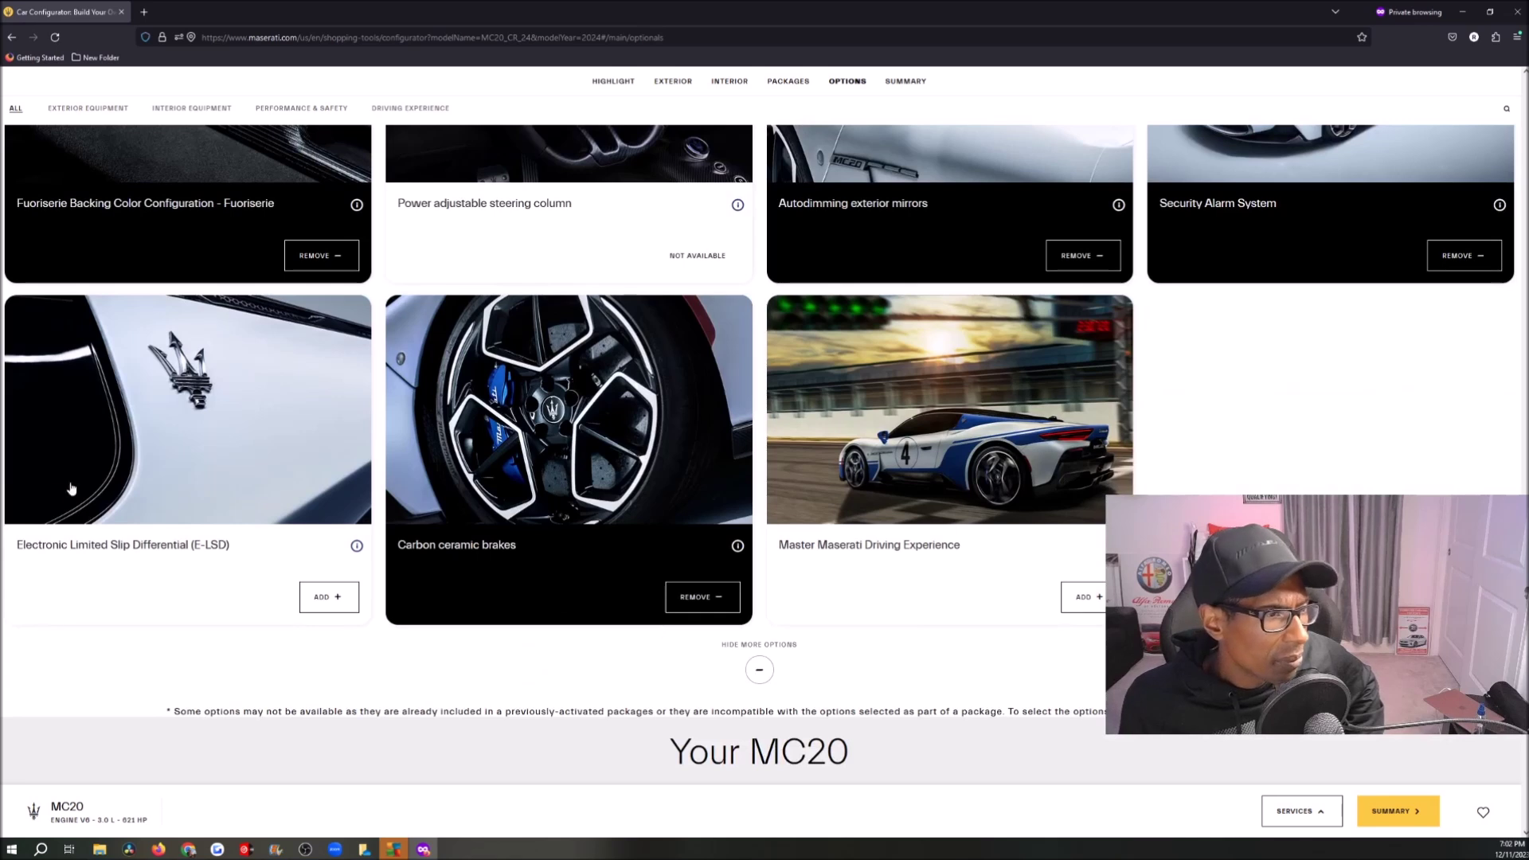
{"action": "left_click", "coordinate": [321, 599]}
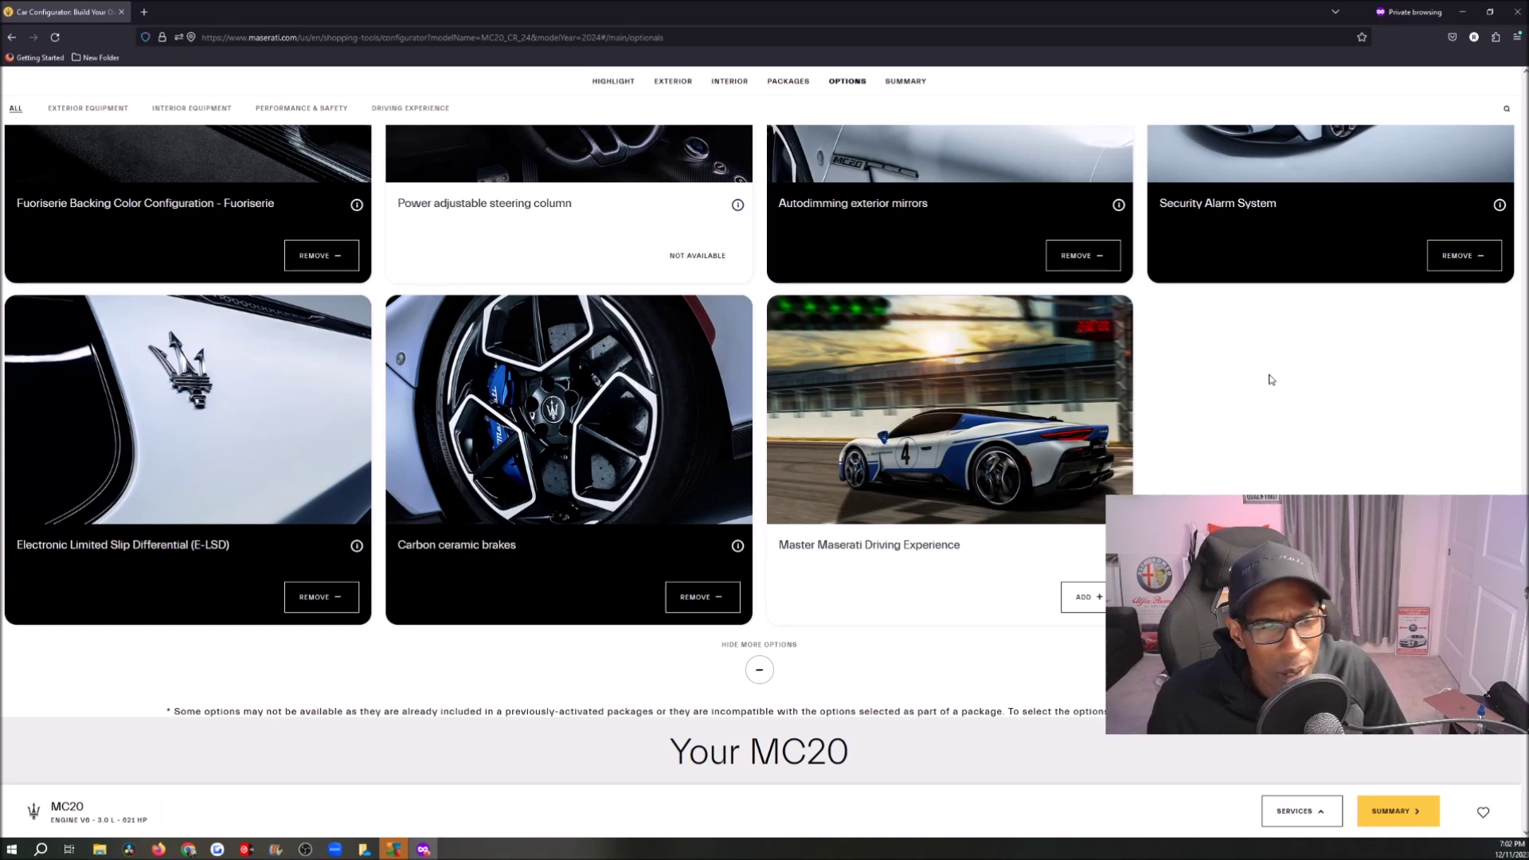
{"action": "scroll", "coordinate": [761, 454], "scroll_direction": "down", "scroll_amount": 4}
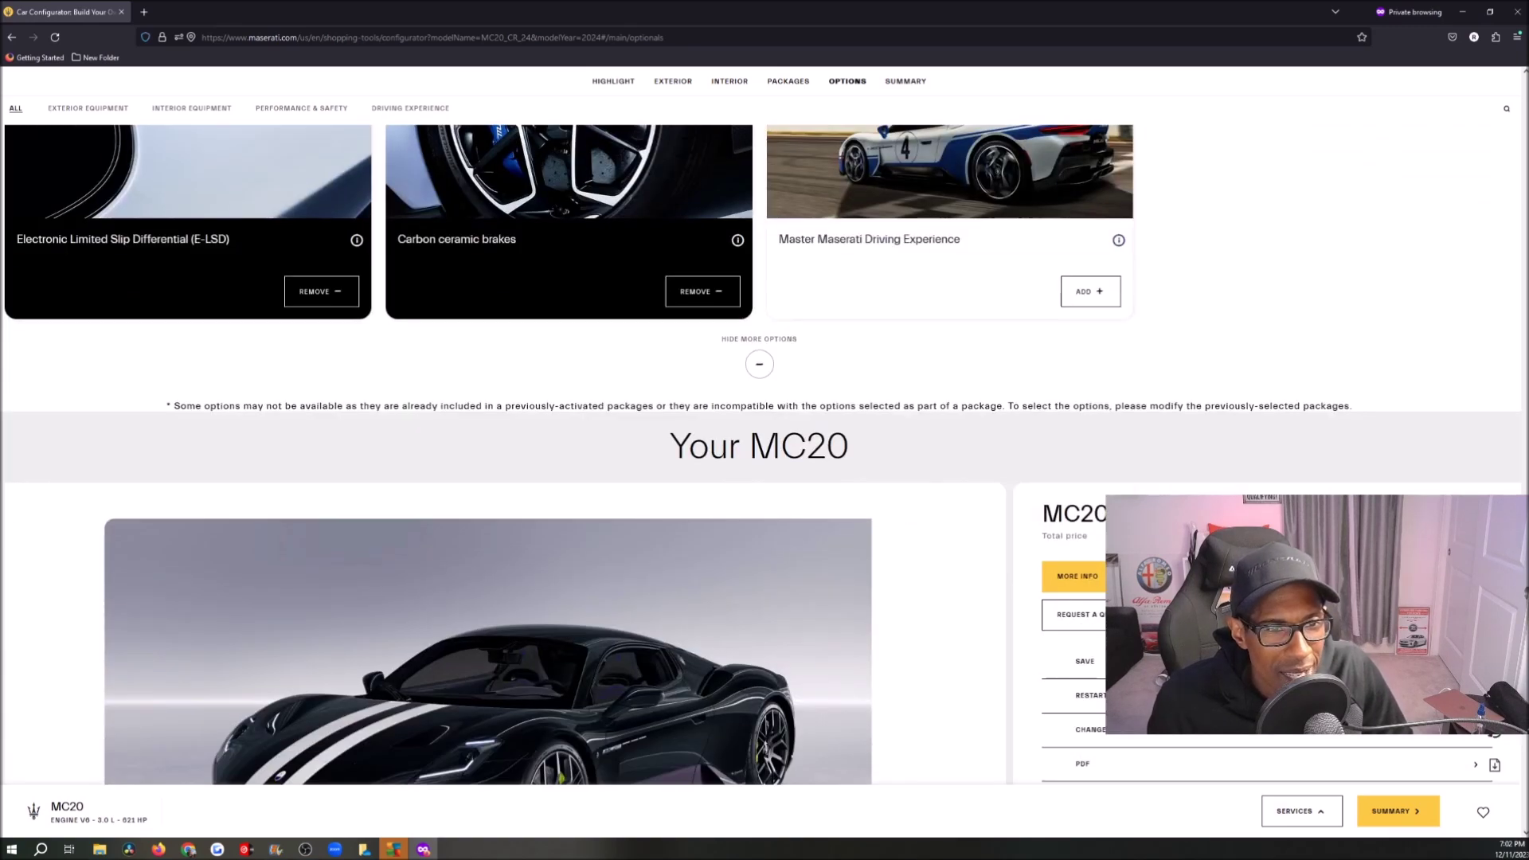
Browse the highlights gallery to the exterior view and repaint the car Grigio Incognito.
{"action": "scroll", "coordinate": [760, 454], "scroll_direction": "up", "scroll_amount": 8}
{"action": "scroll", "coordinate": [760, 453], "scroll_direction": "up", "scroll_amount": 2}
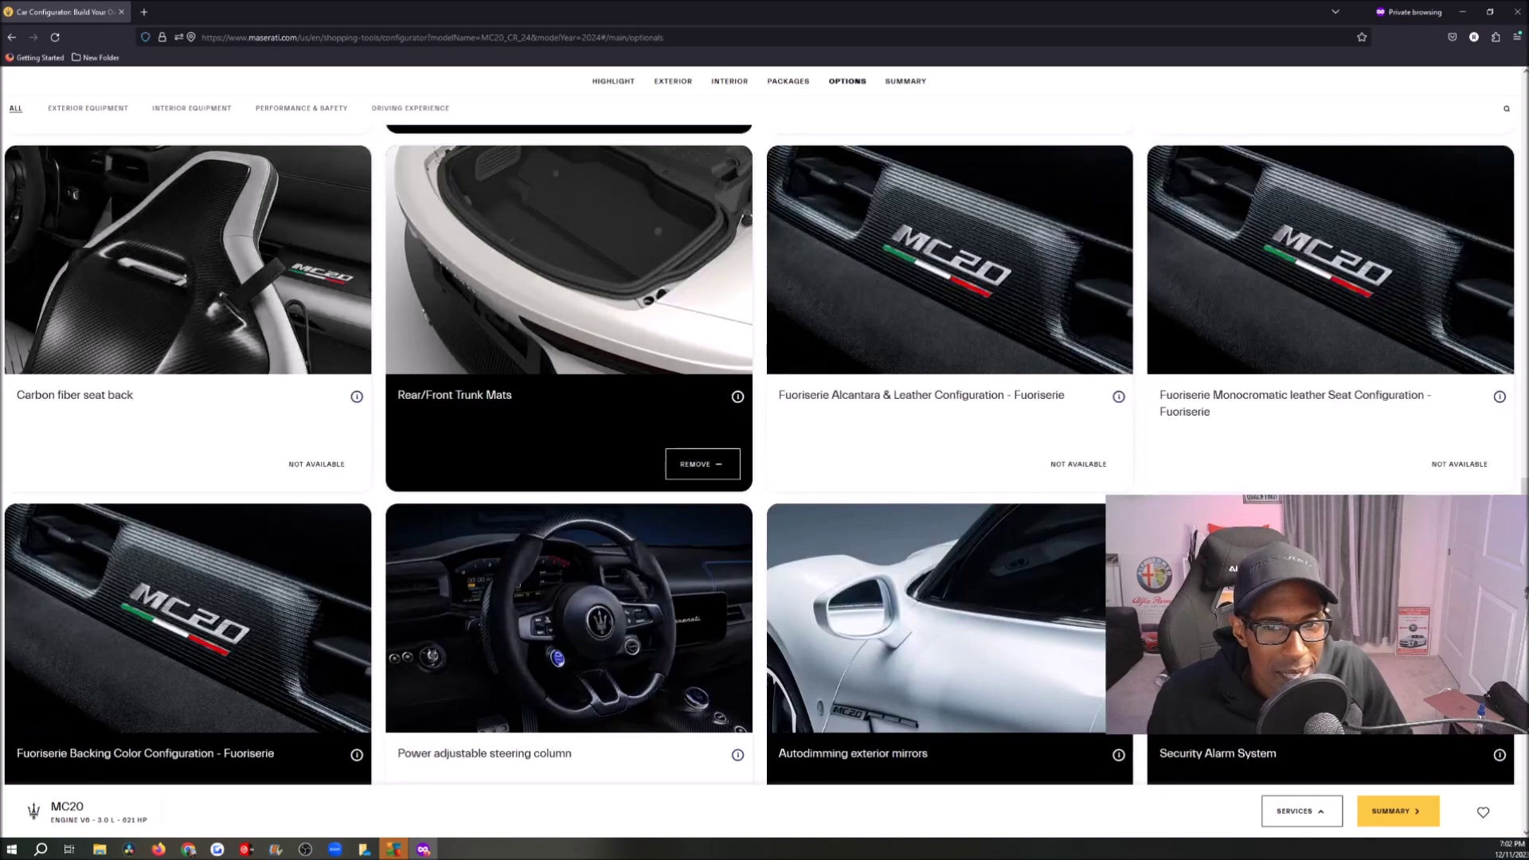
{"action": "scroll", "coordinate": [1033, 315], "scroll_direction": "up", "scroll_amount": 3}
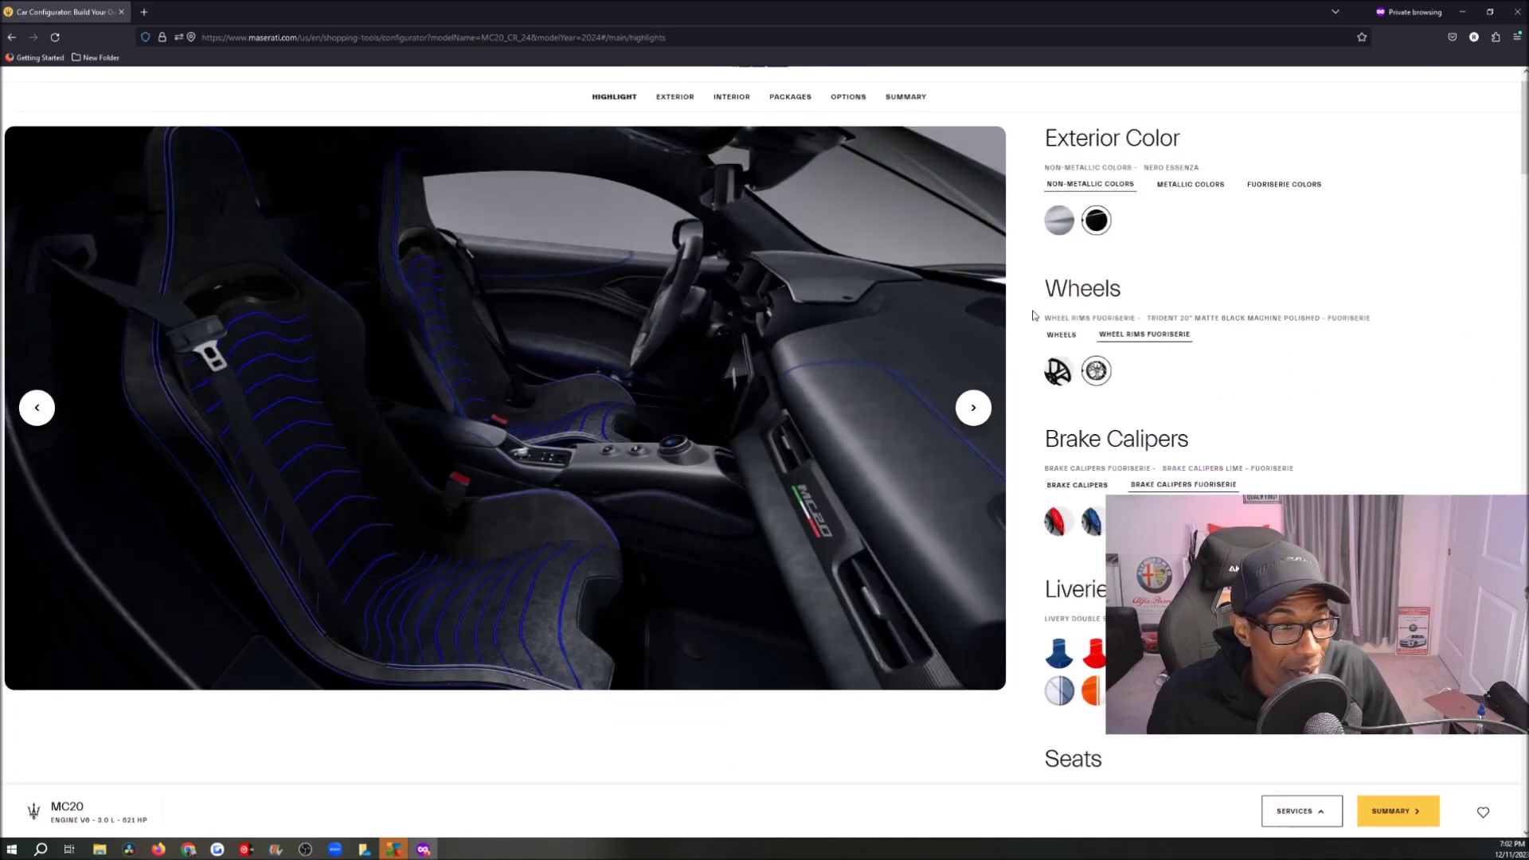
{"action": "left_click", "coordinate": [975, 409]}
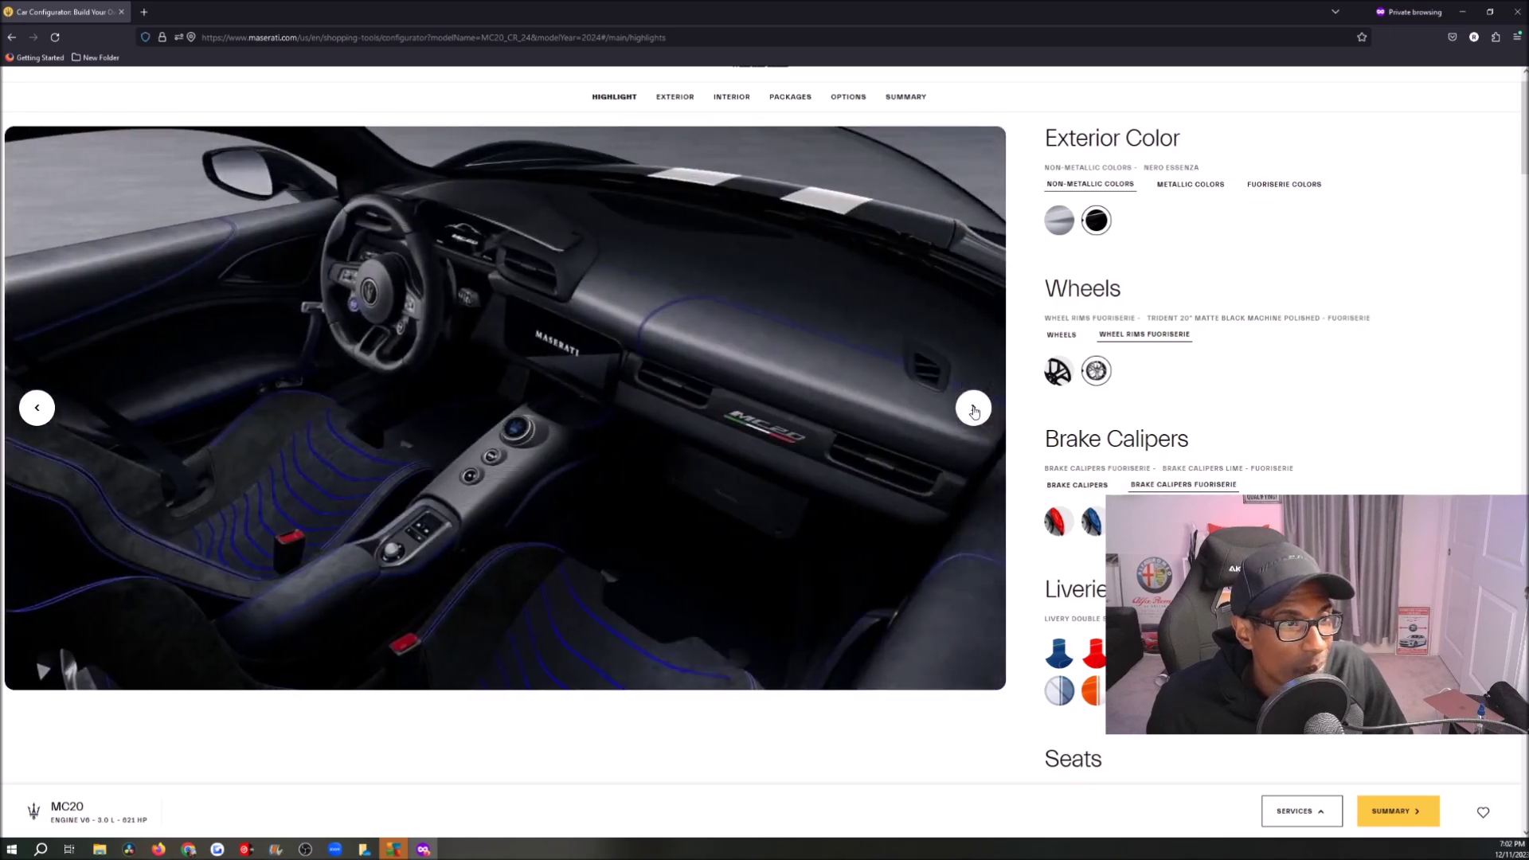
{"action": "left_click", "coordinate": [975, 409]}
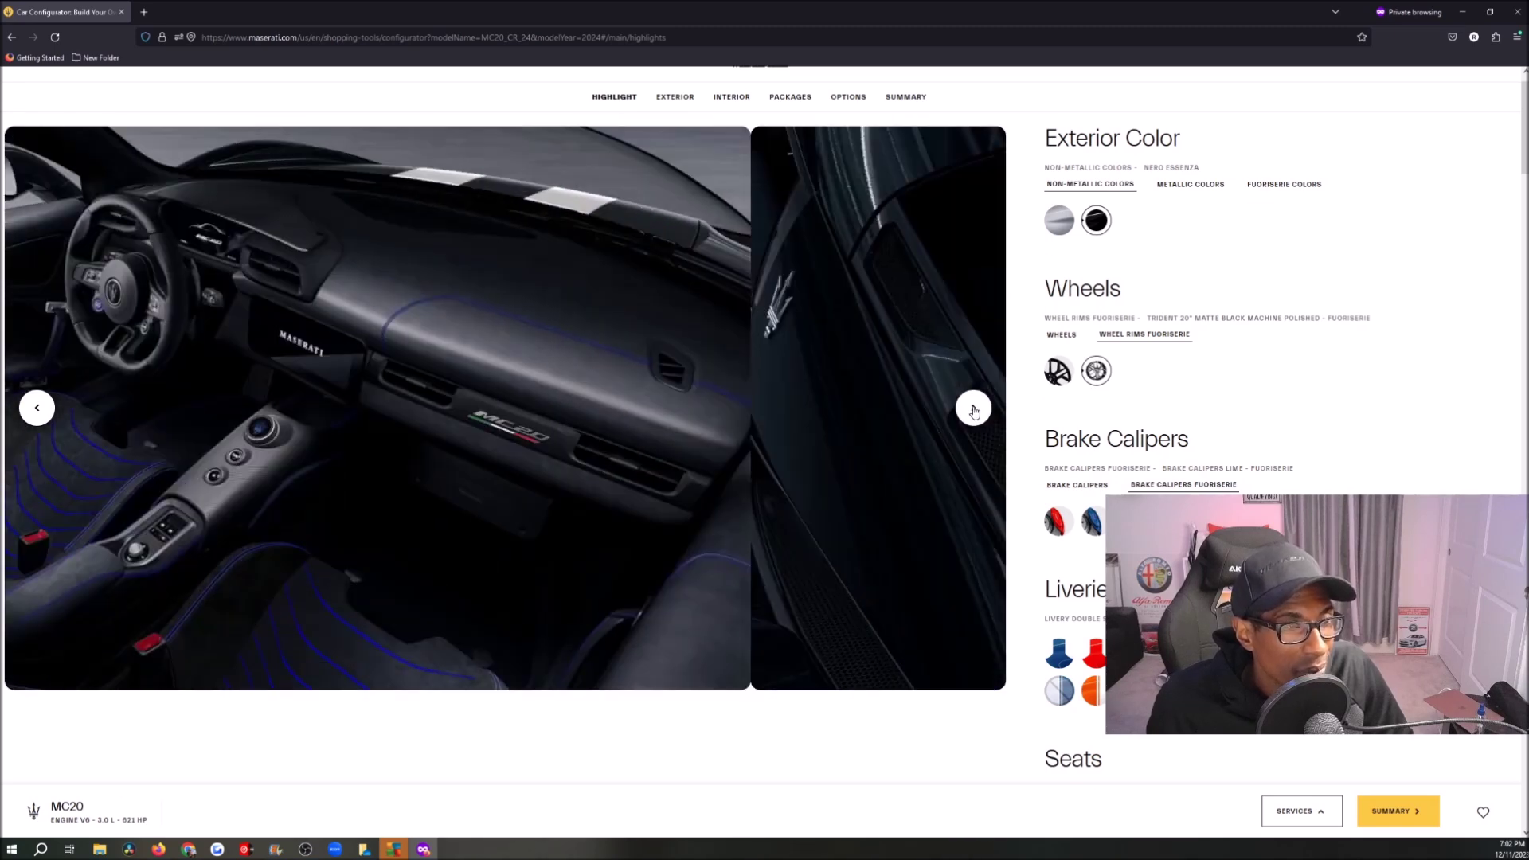
{"action": "left_click", "coordinate": [974, 410]}
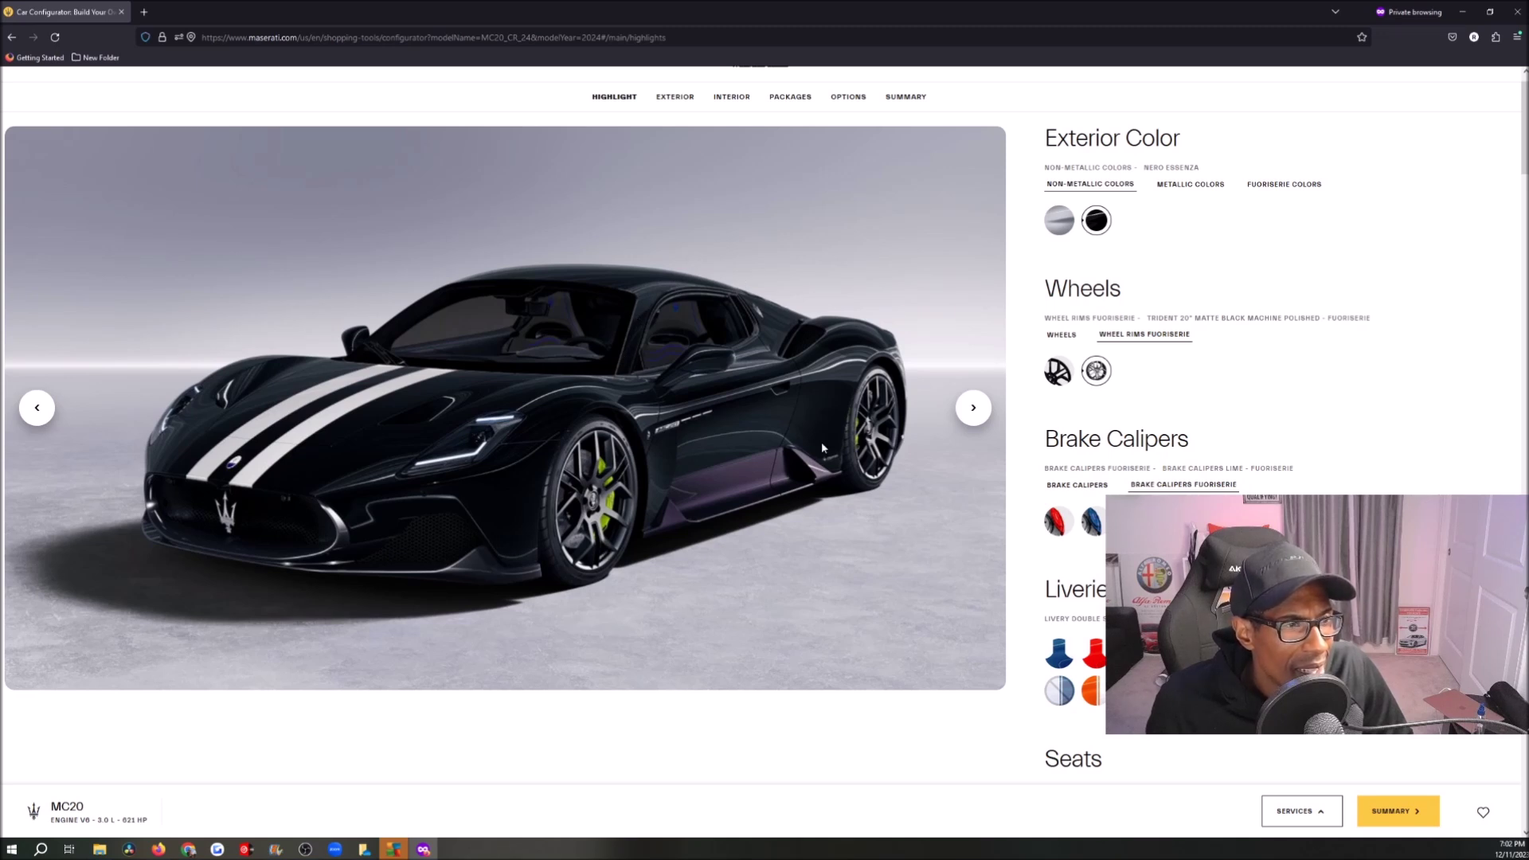
{"action": "left_click", "coordinate": [966, 411]}
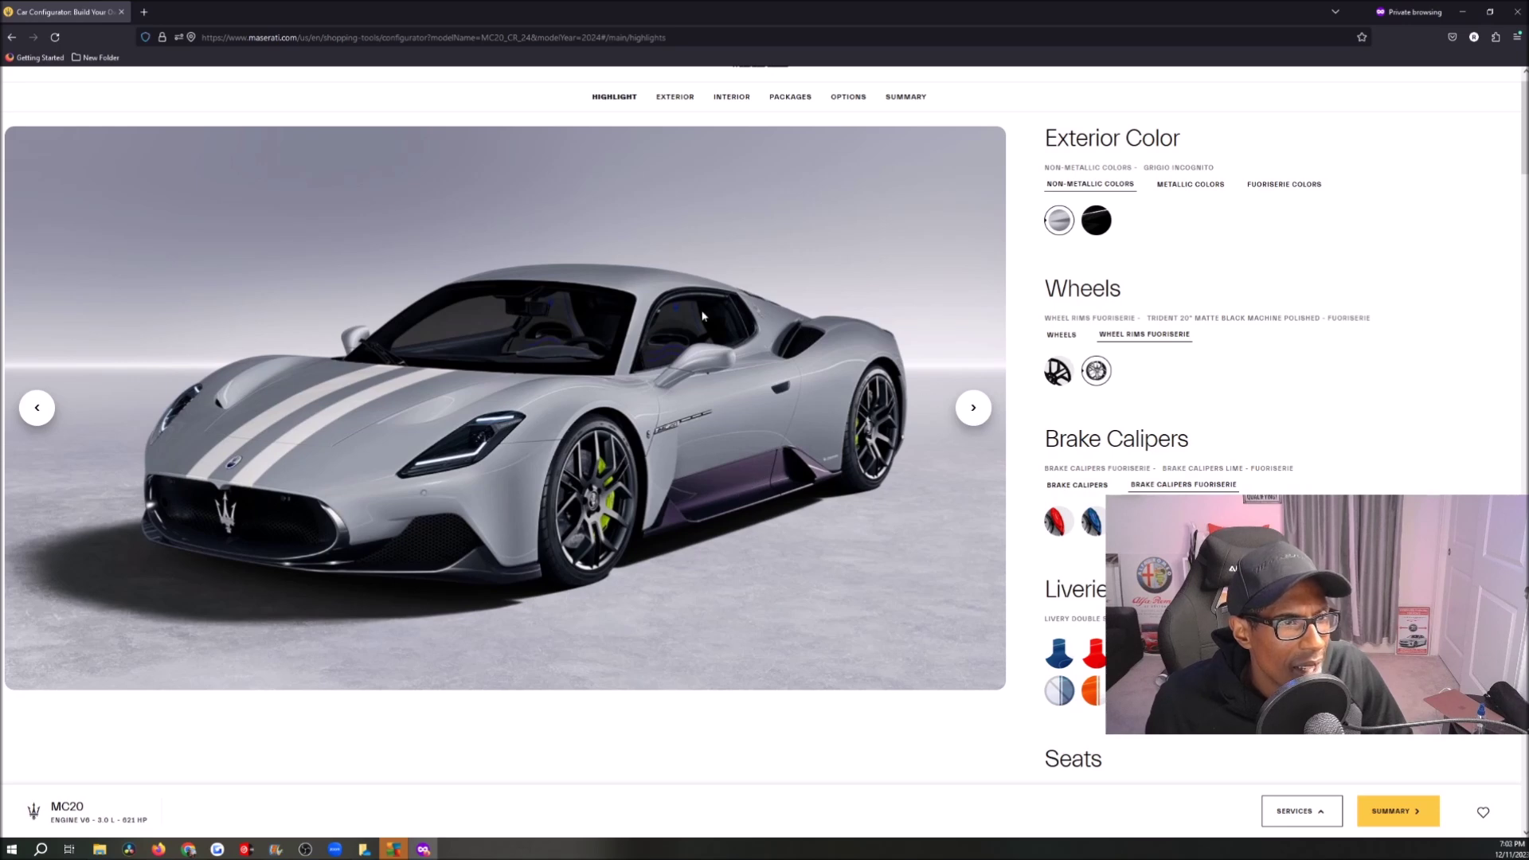
Advance the gallery to the car's side view.
{"action": "left_click", "coordinate": [965, 408]}
{"action": "left_click", "coordinate": [973, 409]}
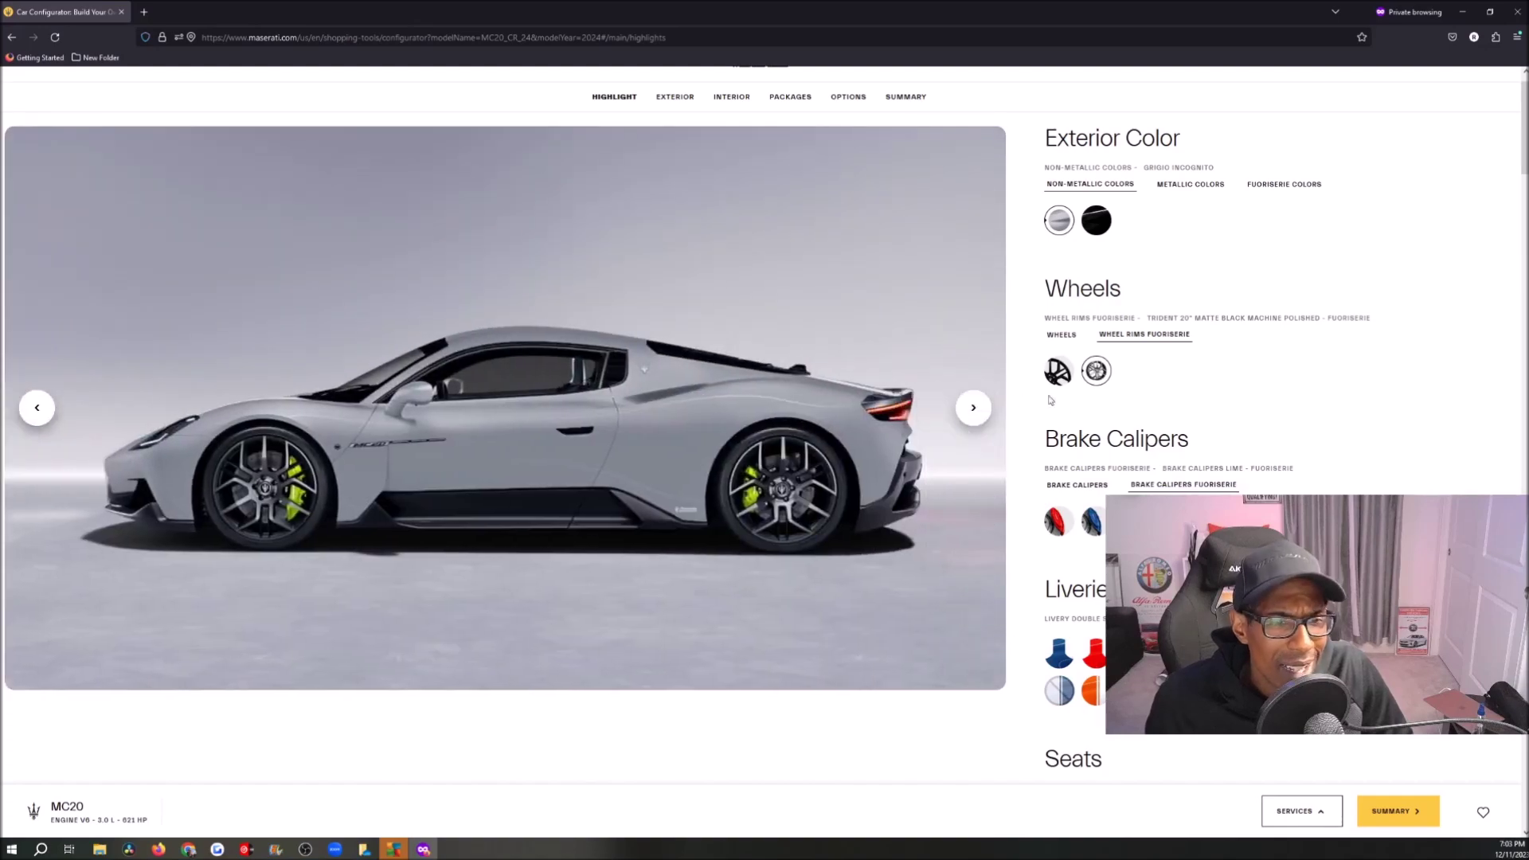
{"action": "scroll", "coordinate": [1035, 454], "scroll_direction": "down", "scroll_amount": 15}
Go back through Options, Packages and Exterior sections to the top Highlight view.
{"action": "scroll", "coordinate": [1095, 493], "scroll_direction": "down", "scroll_amount": 20}
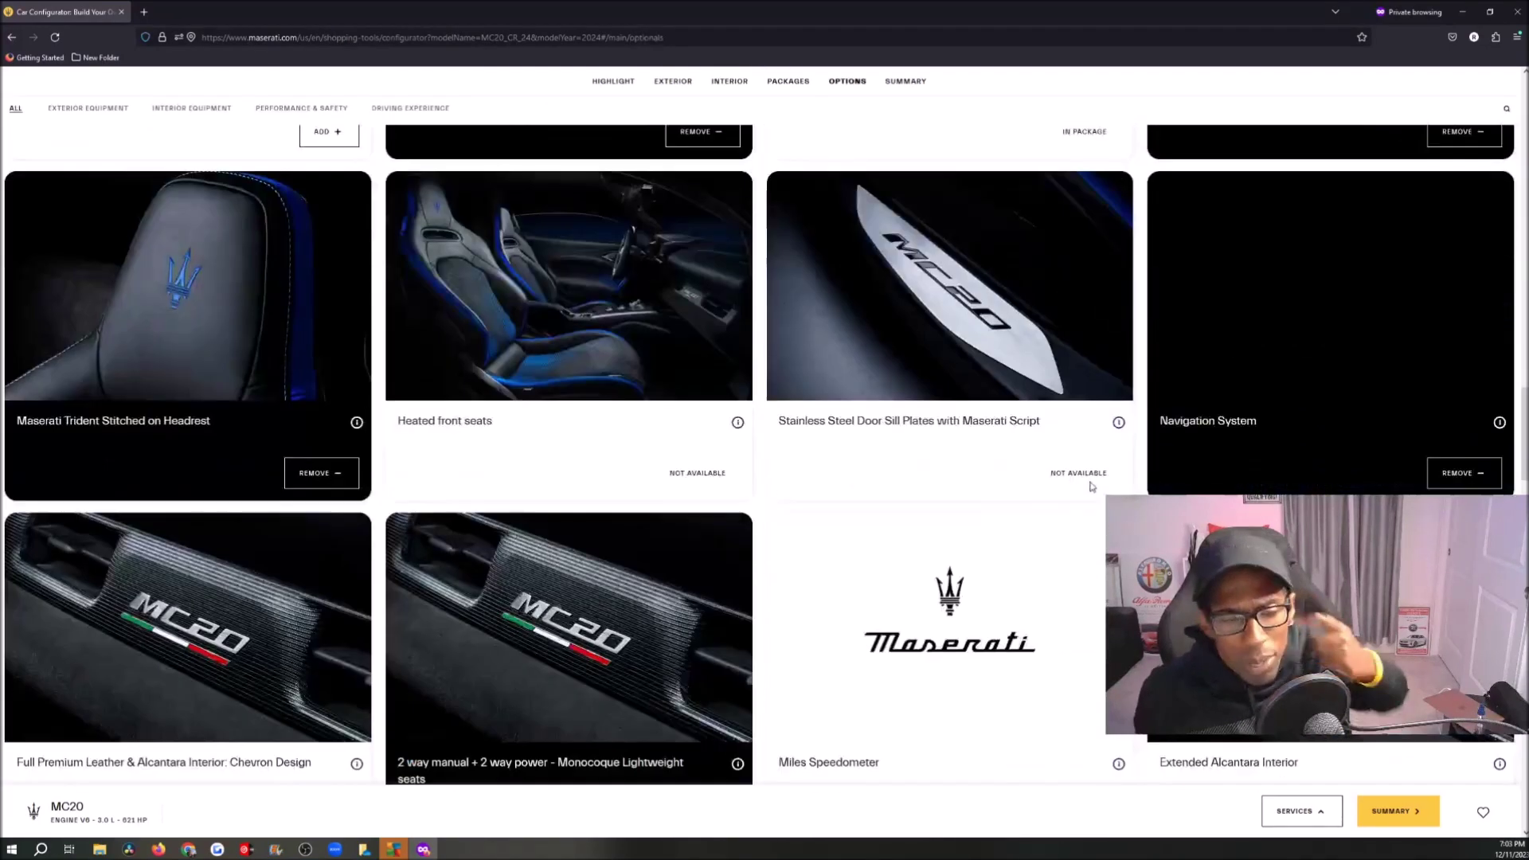
{"action": "scroll", "coordinate": [1050, 496], "scroll_direction": "down", "scroll_amount": 3}
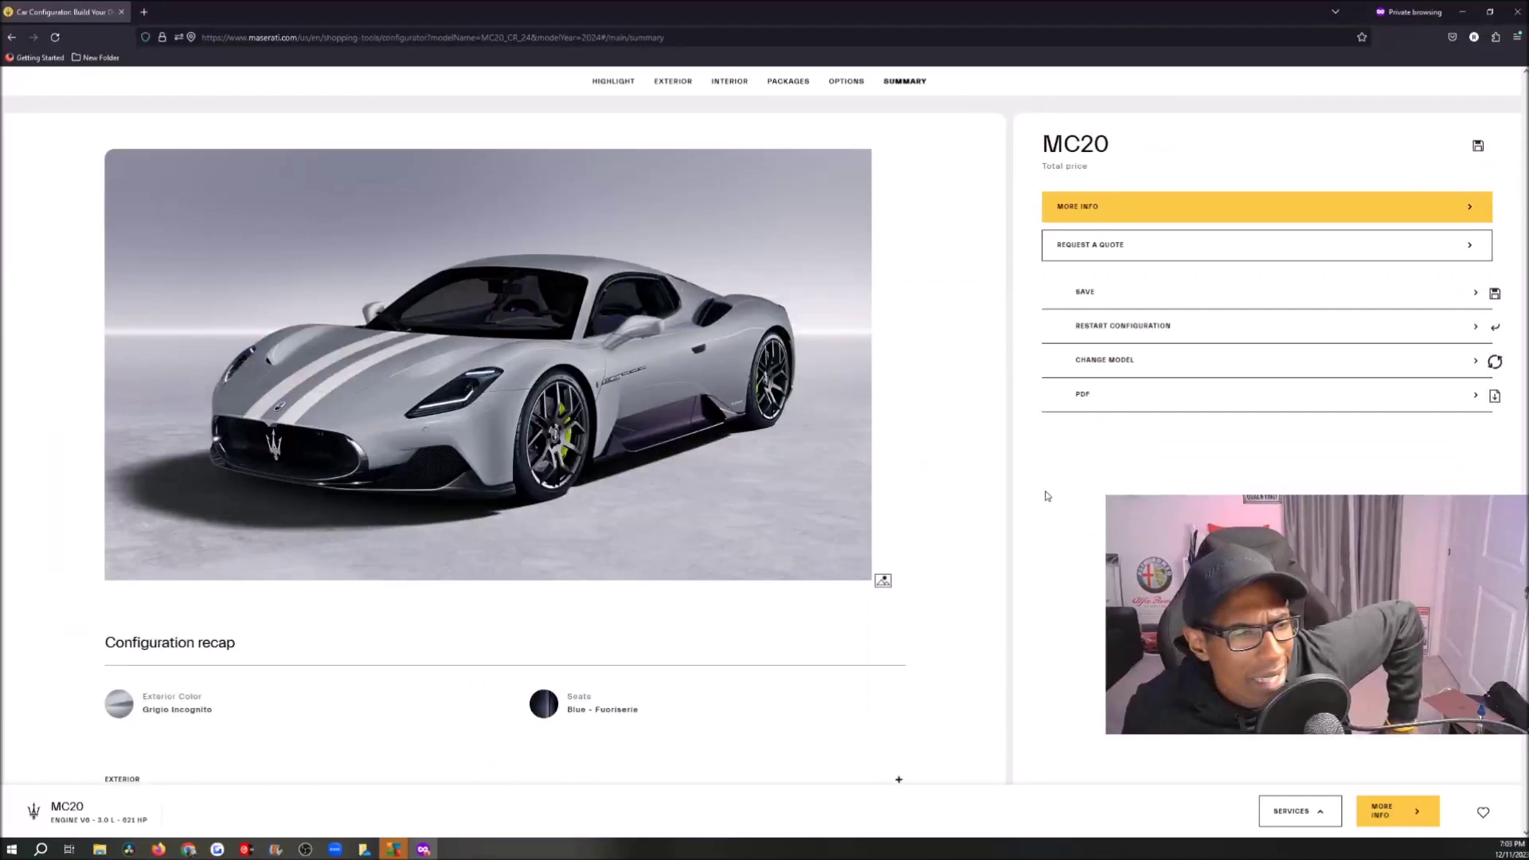
{"action": "scroll", "coordinate": [1035, 496], "scroll_direction": "up", "scroll_amount": 8}
{"action": "scroll", "coordinate": [1032, 496], "scroll_direction": "up", "scroll_amount": 10}
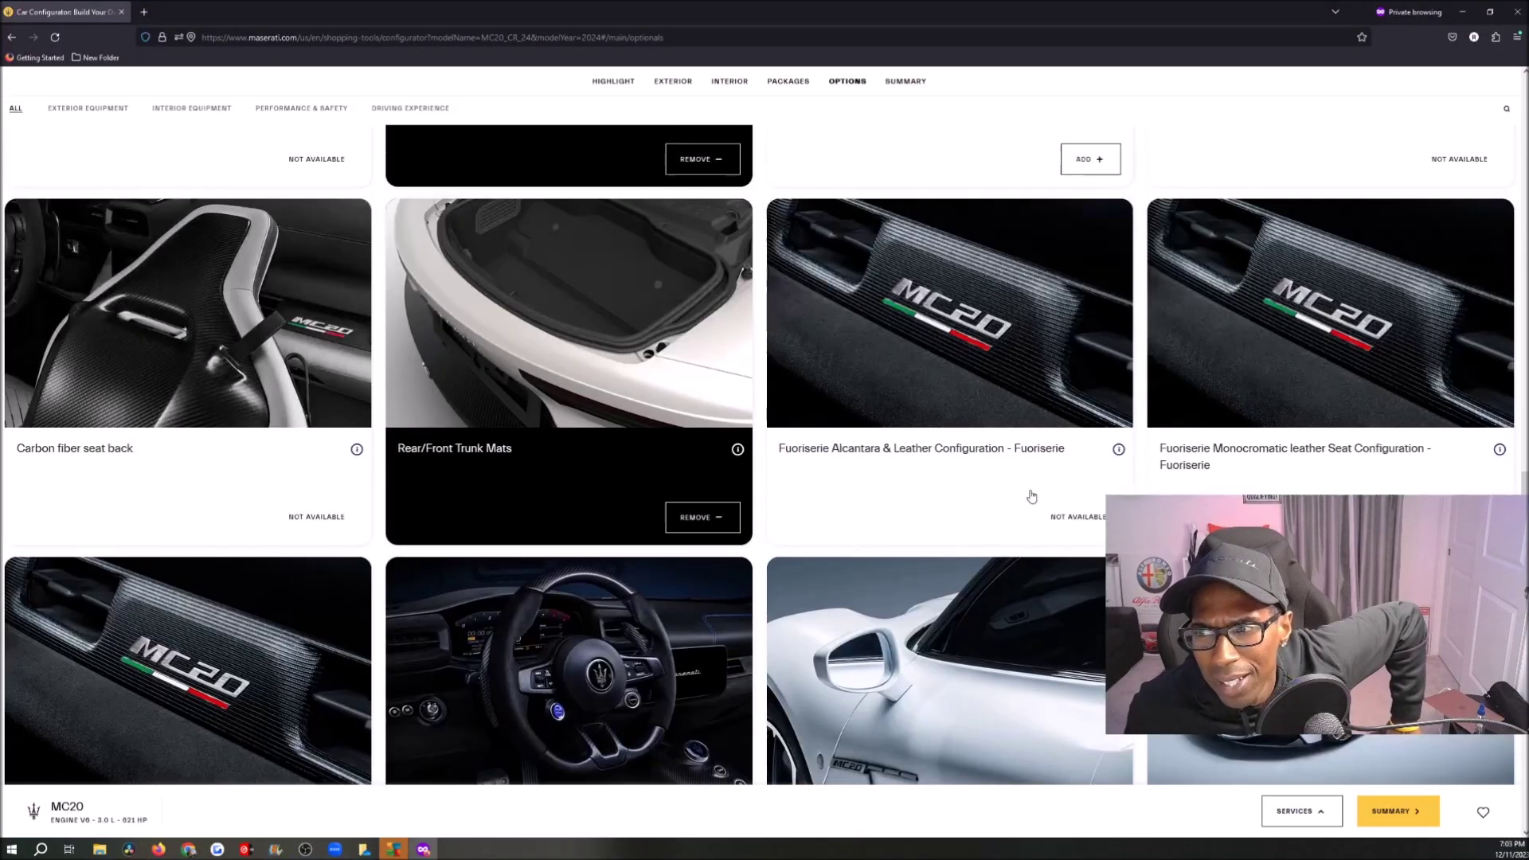
{"action": "scroll", "coordinate": [1031, 496], "scroll_direction": "up", "scroll_amount": 15}
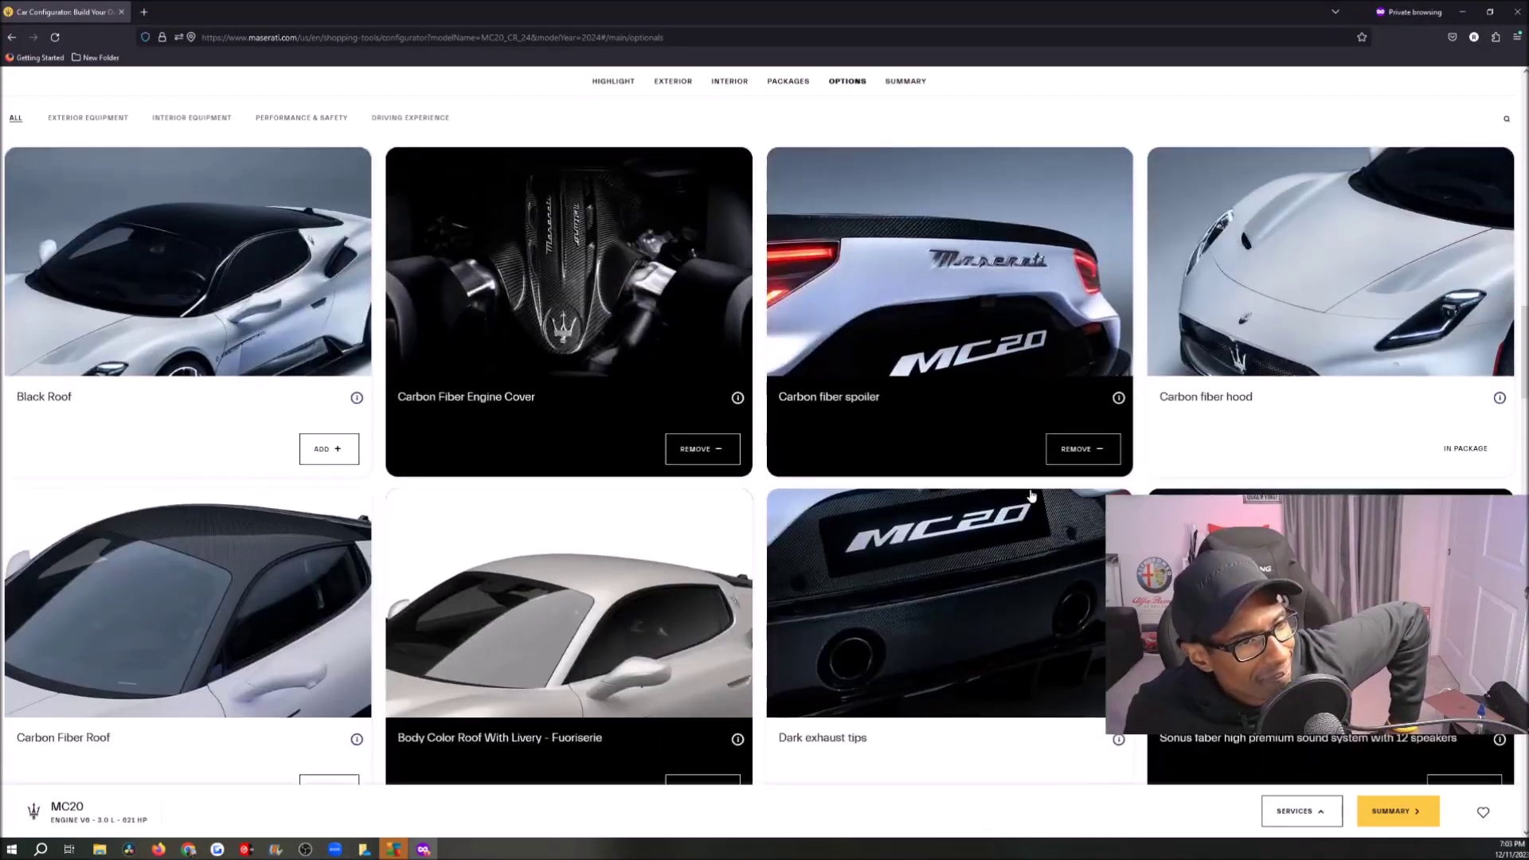
{"action": "scroll", "coordinate": [1028, 500], "scroll_direction": "up", "scroll_amount": 15}
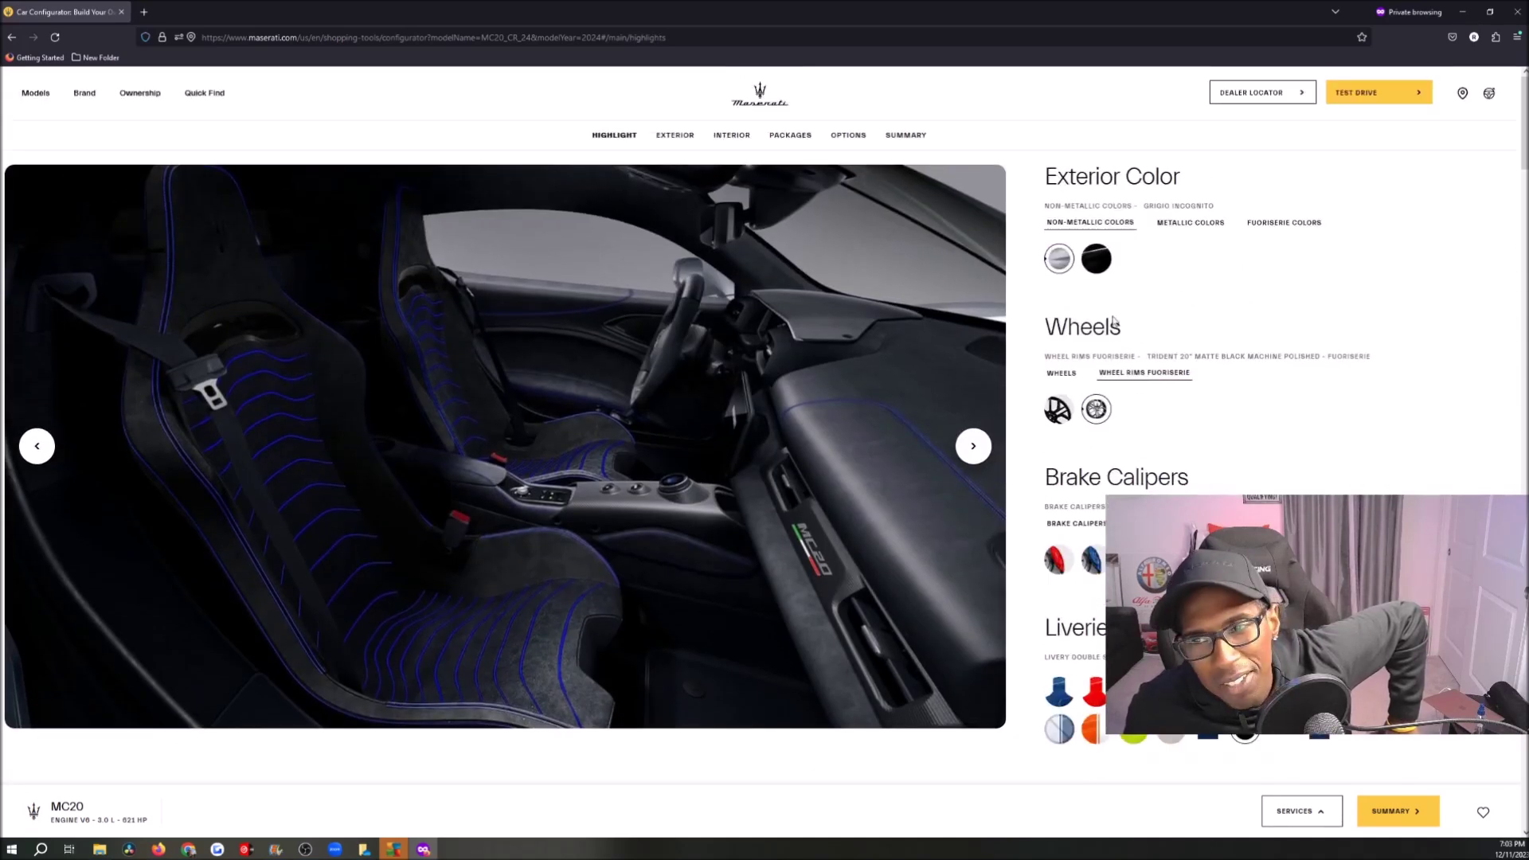
{"action": "left_click", "coordinate": [12, 36]}
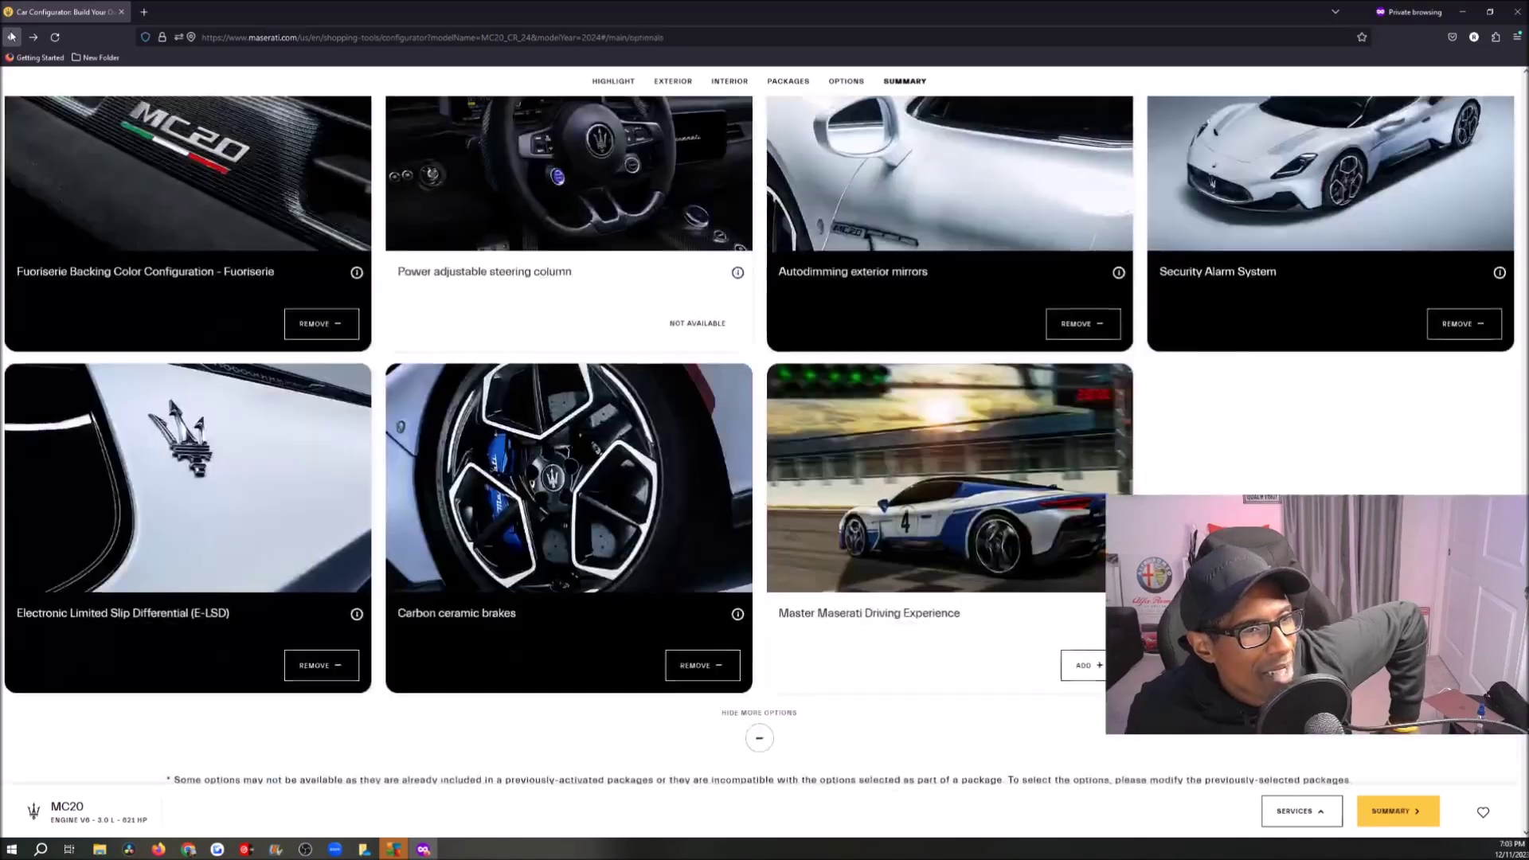
{"action": "left_click", "coordinate": [12, 36]}
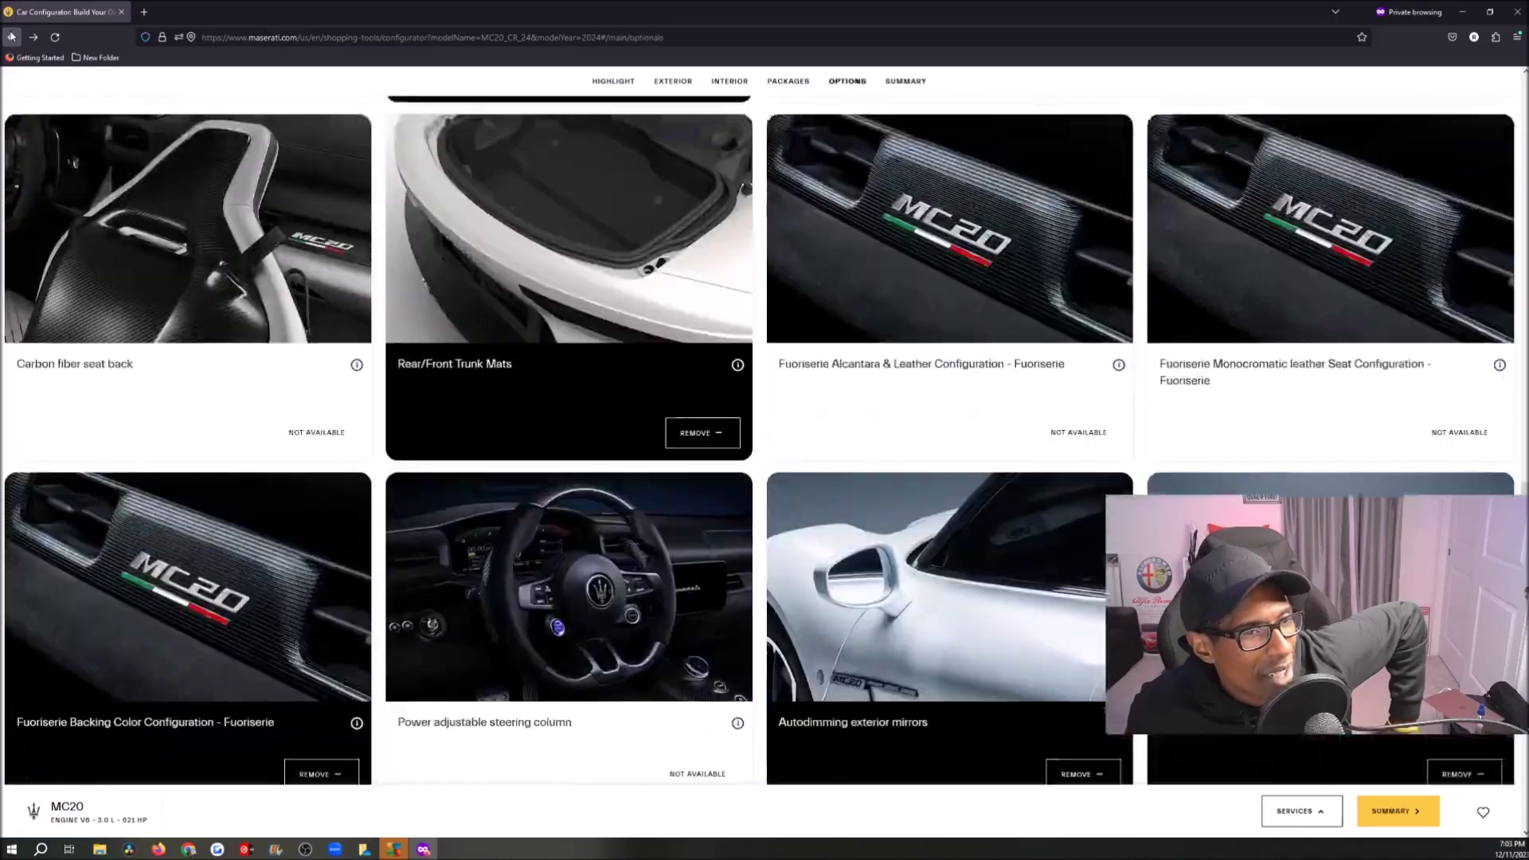
{"action": "left_click", "coordinate": [12, 36]}
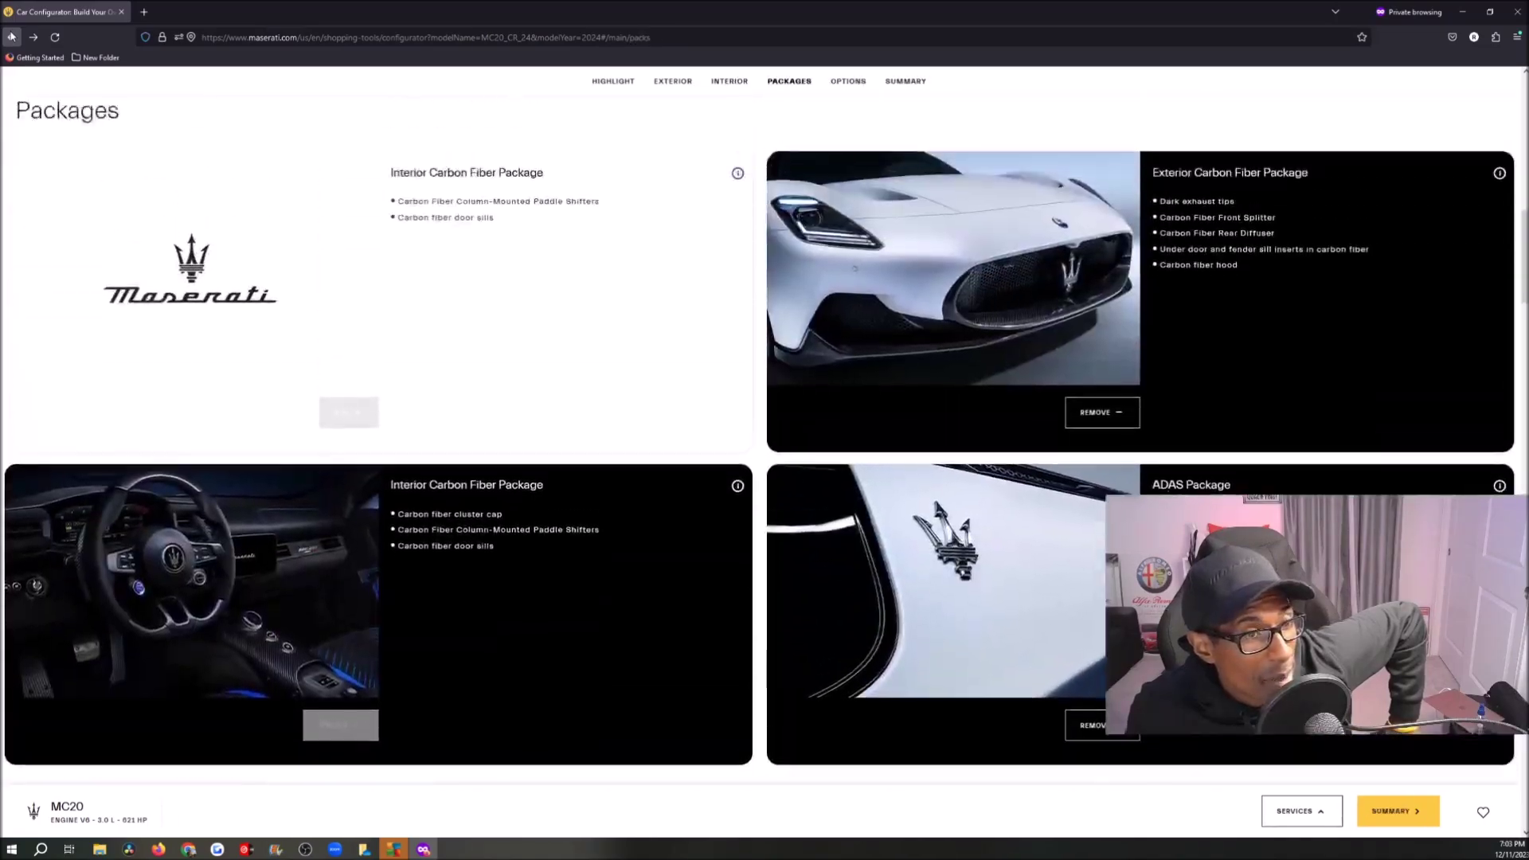
{"action": "left_click", "coordinate": [12, 36]}
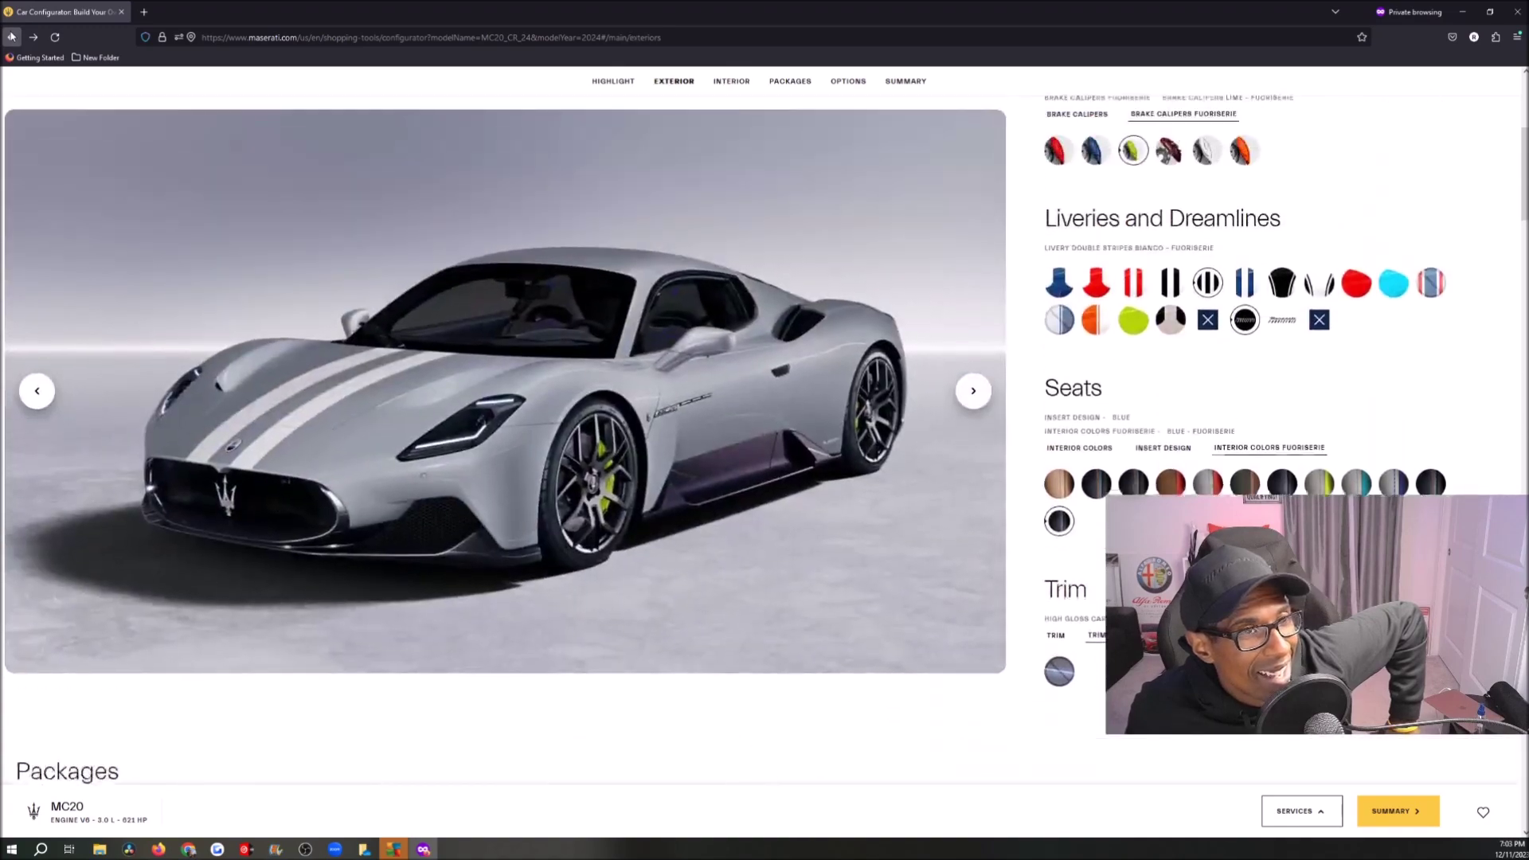
{"action": "left_click", "coordinate": [12, 36]}
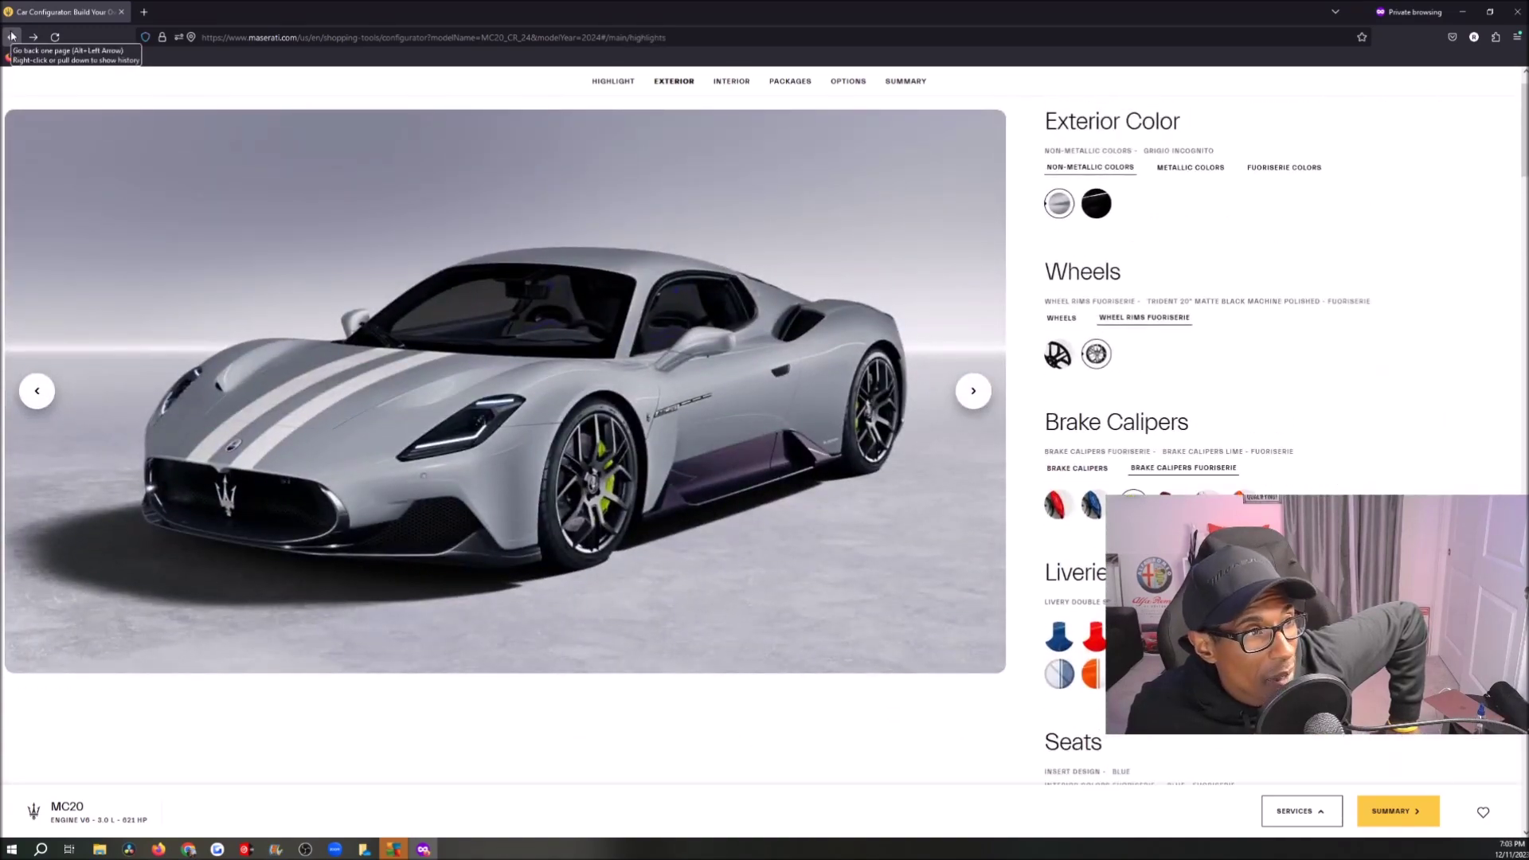
{"action": "left_click", "coordinate": [12, 36]}
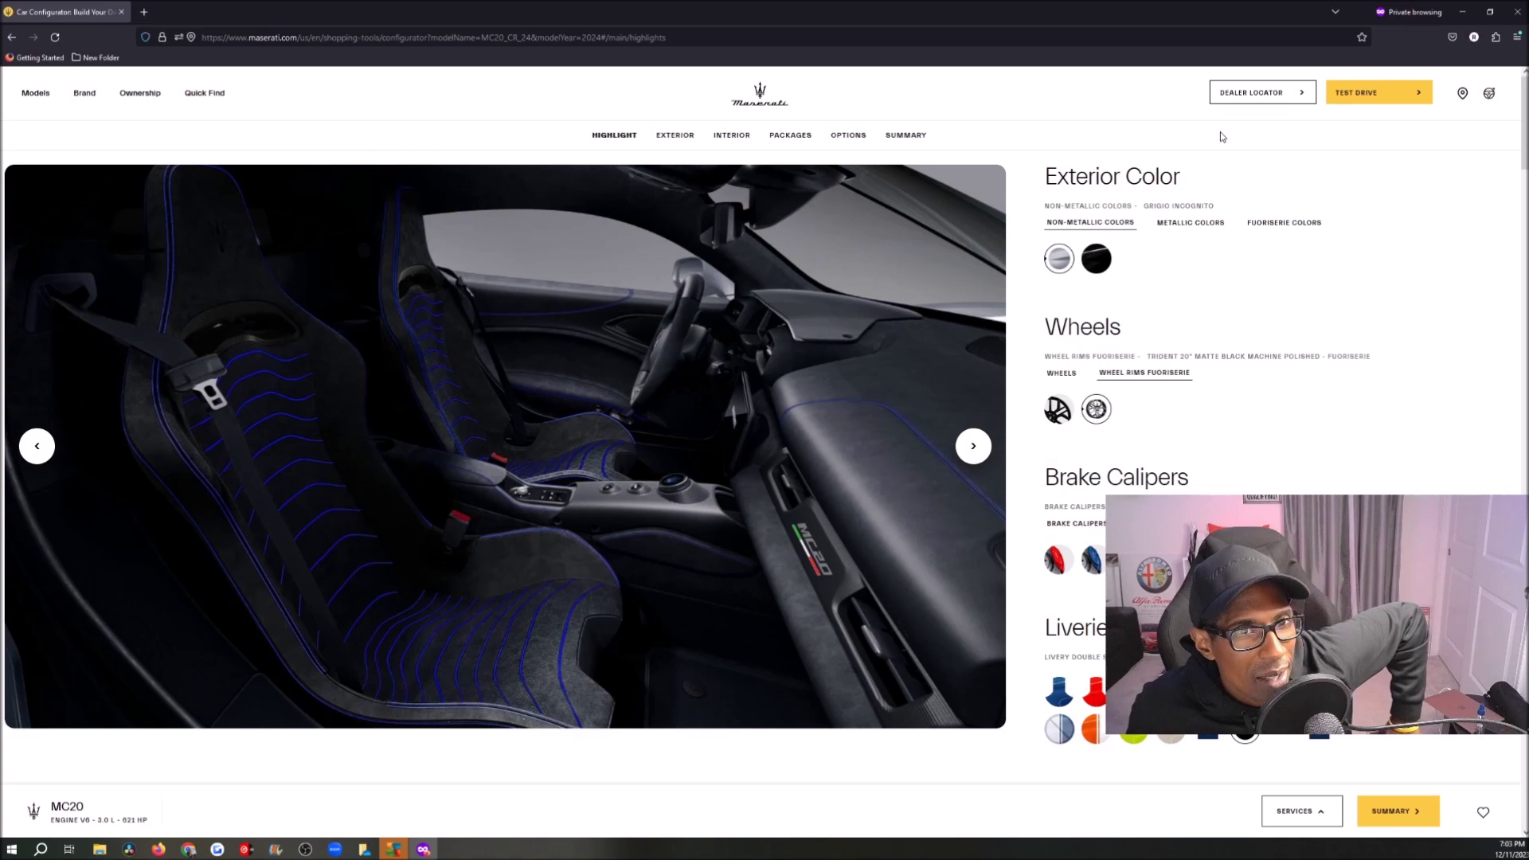
Go to the MC20 Cielo model page via Models and start Build Your Own.
{"action": "left_click", "coordinate": [34, 100]}
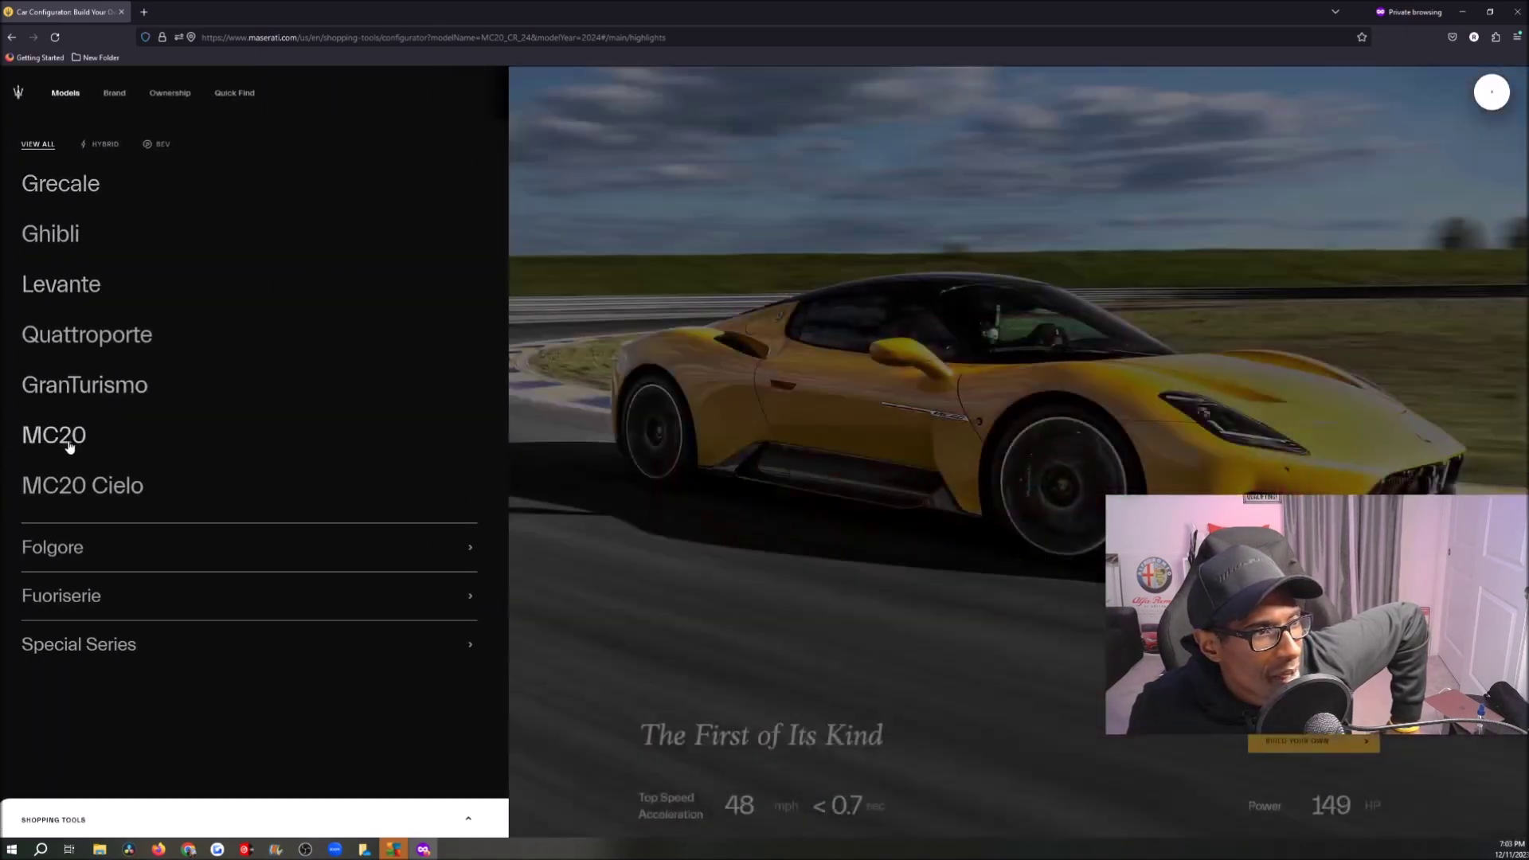
{"action": "left_click", "coordinate": [82, 487]}
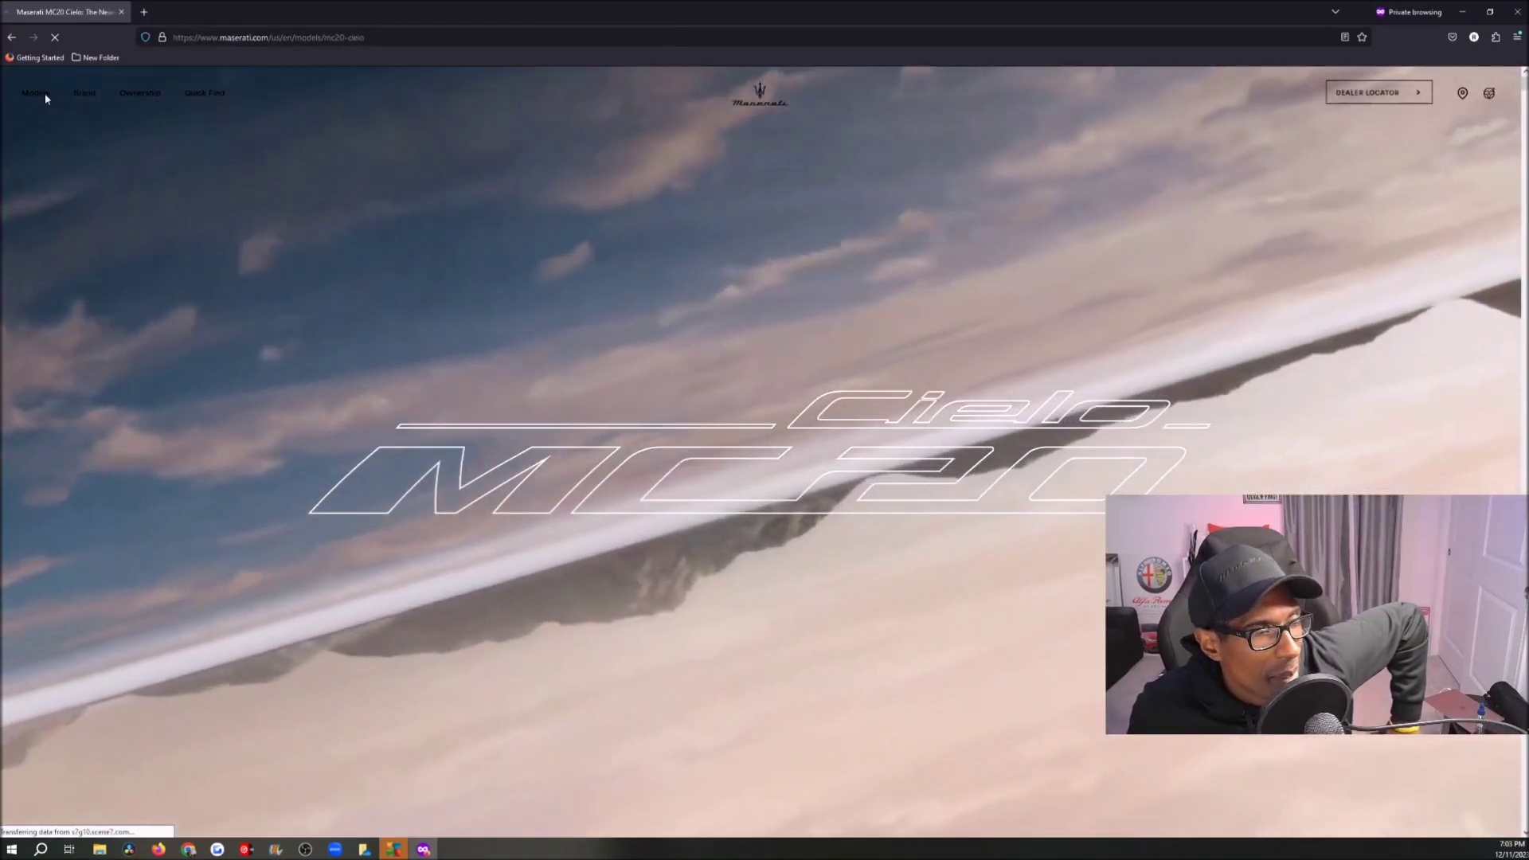
{"action": "left_click", "coordinate": [41, 95]}
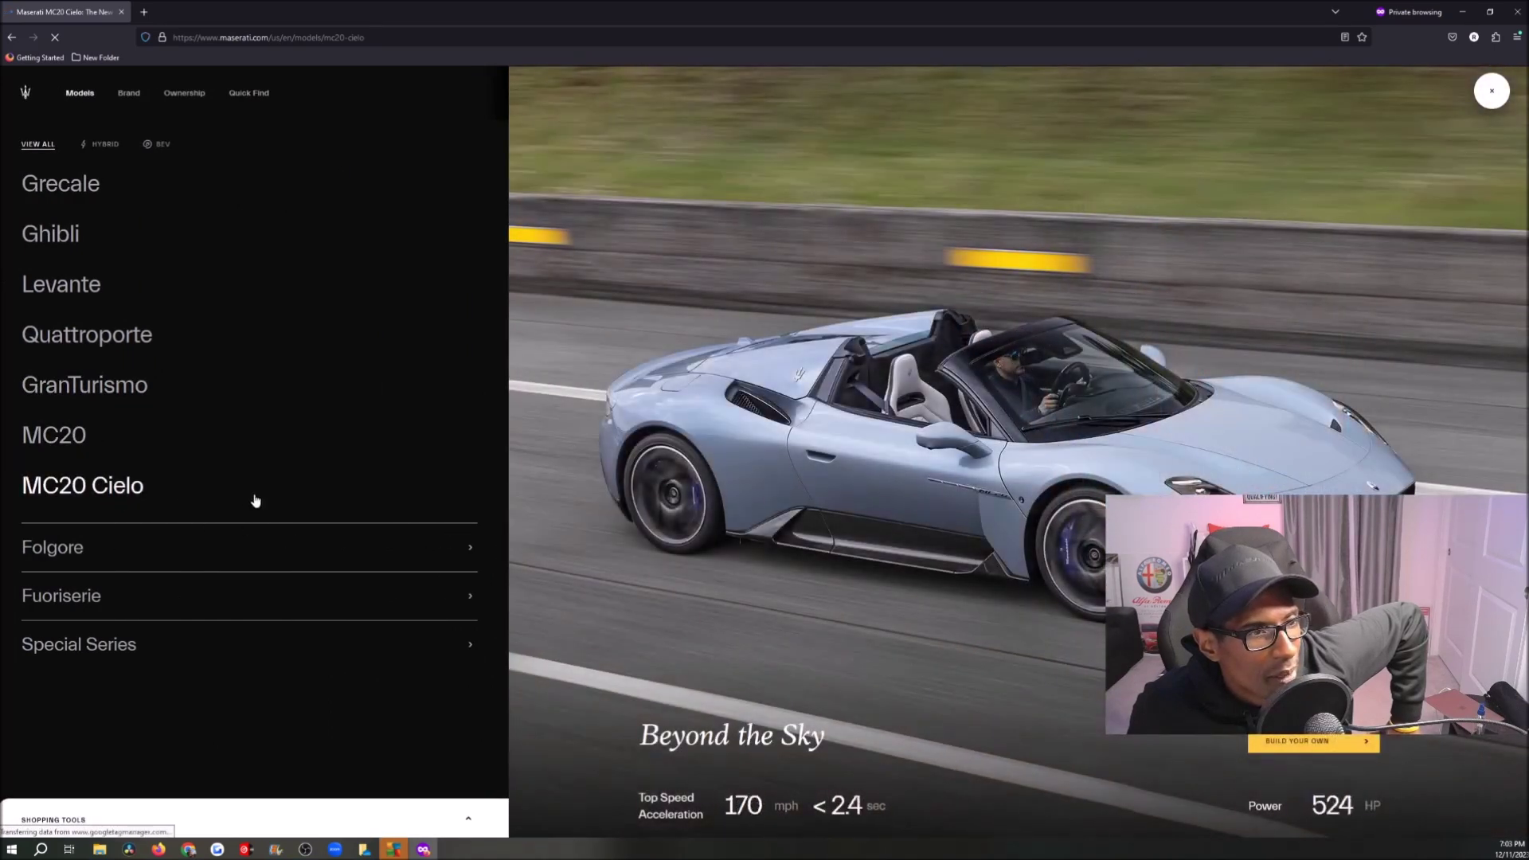
{"action": "left_click", "coordinate": [1290, 738]}
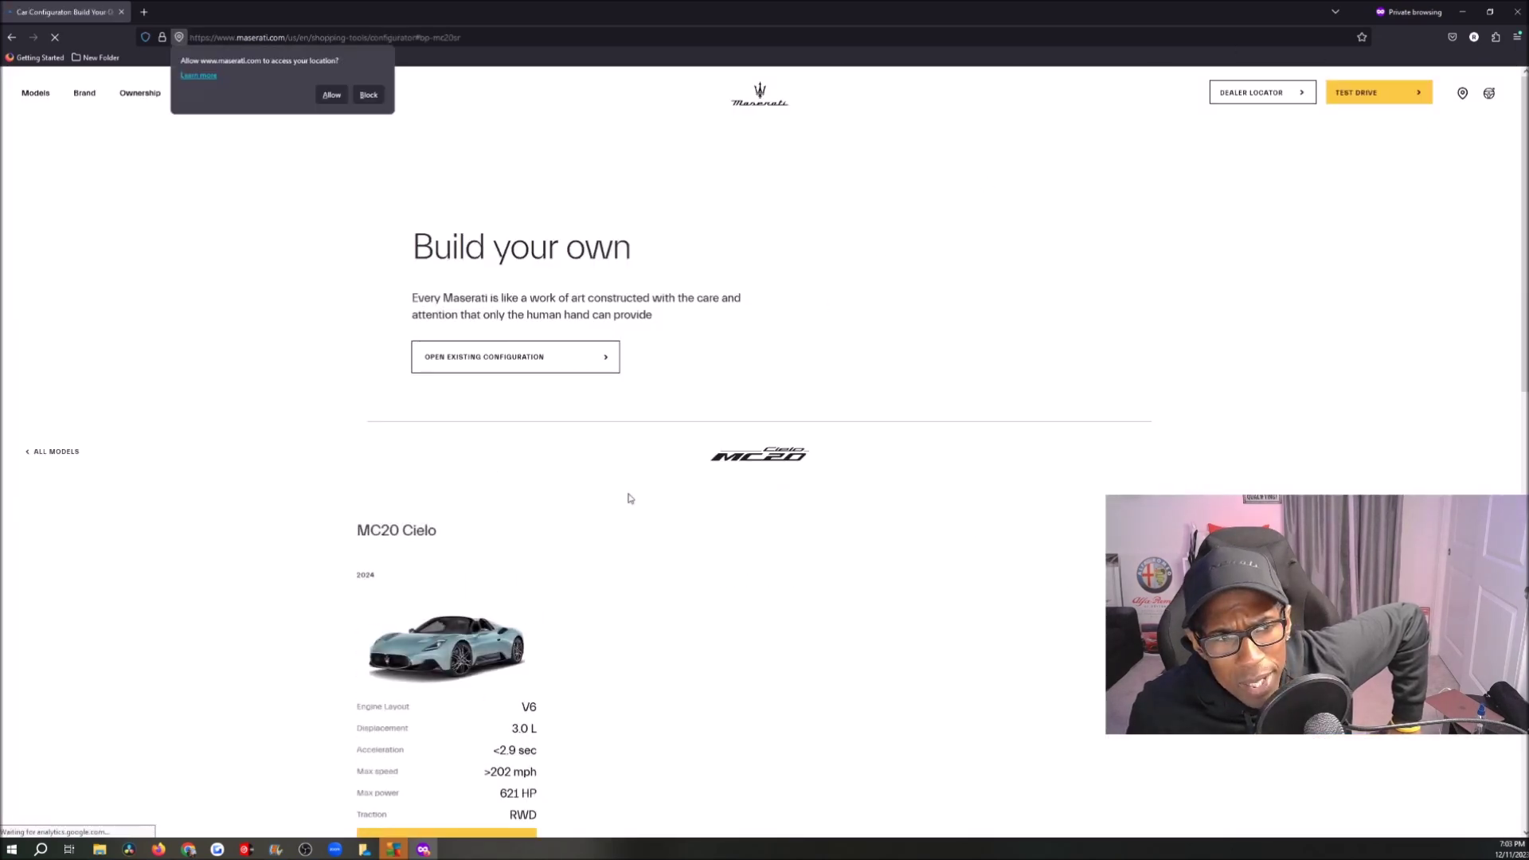
{"action": "scroll", "coordinate": [621, 554], "scroll_direction": "down", "scroll_amount": 5}
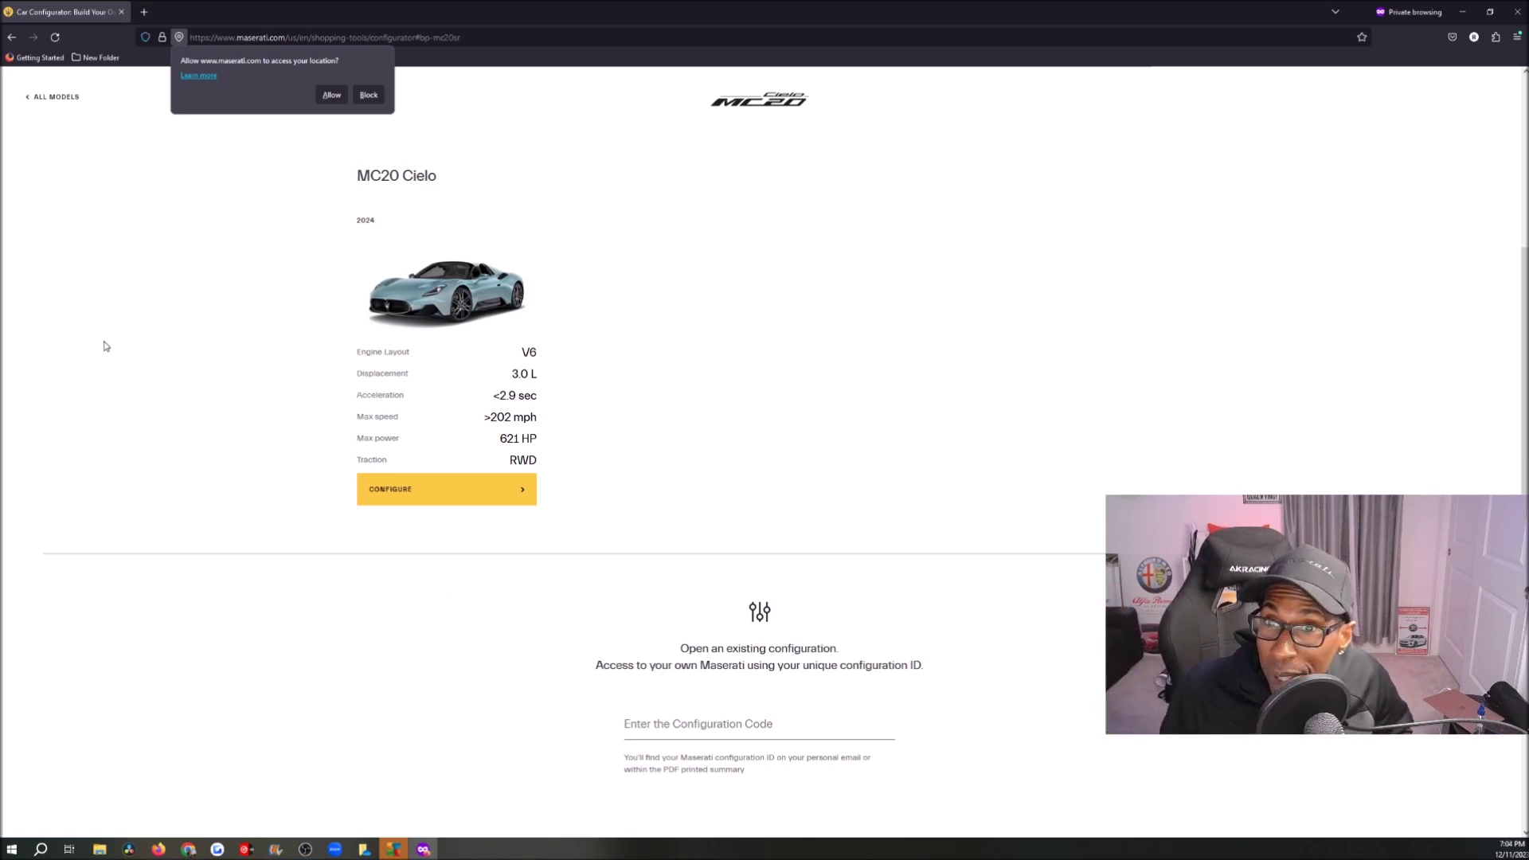
Allow location access and start configuring the MC20 Cielo.
{"action": "left_click", "coordinate": [332, 96]}
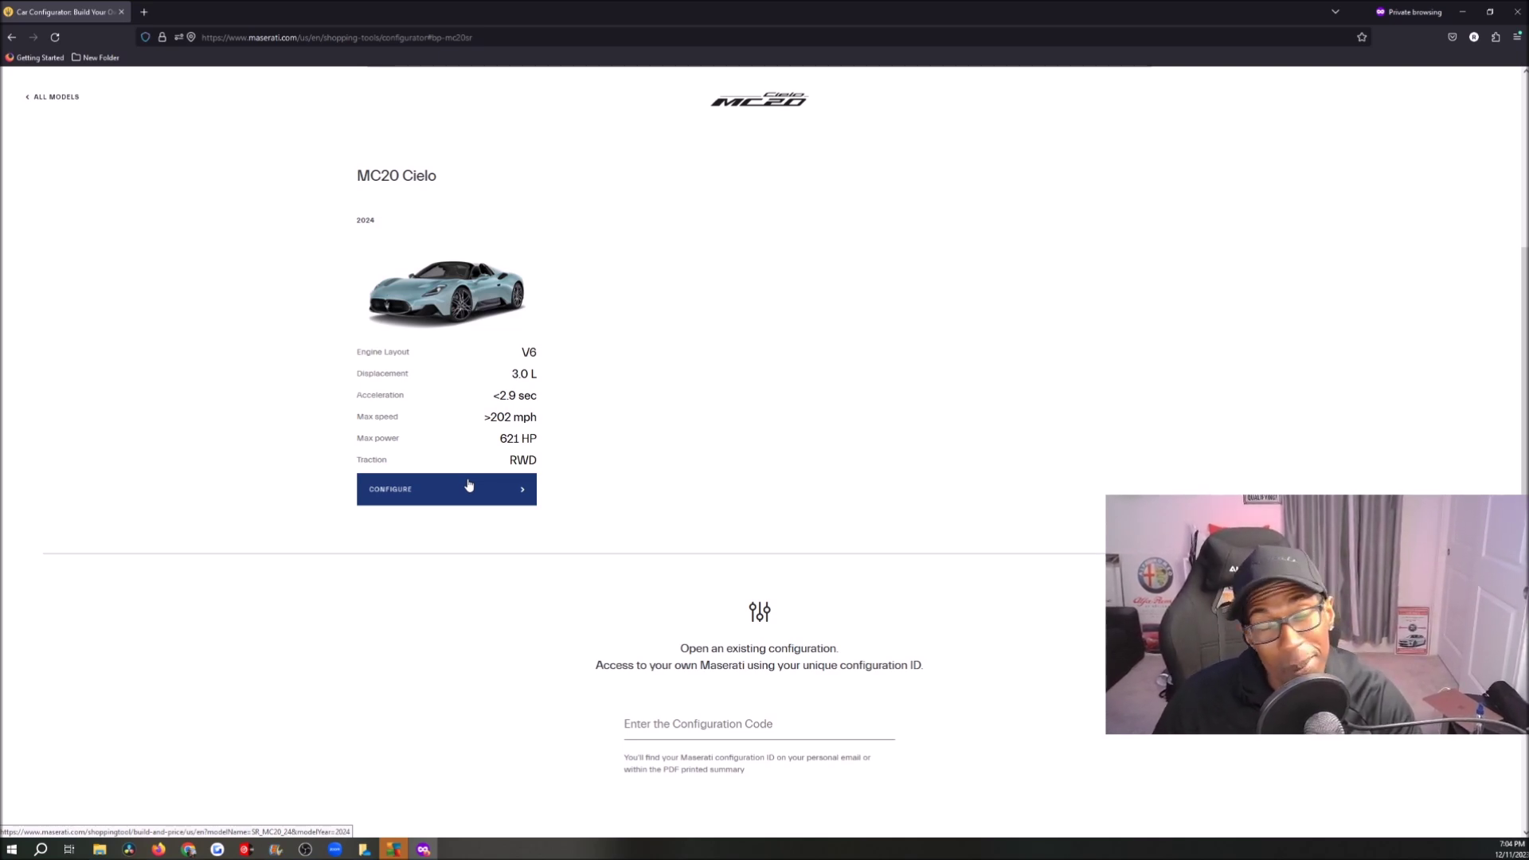
{"action": "scroll", "coordinate": [468, 488], "scroll_direction": "up", "scroll_amount": 1}
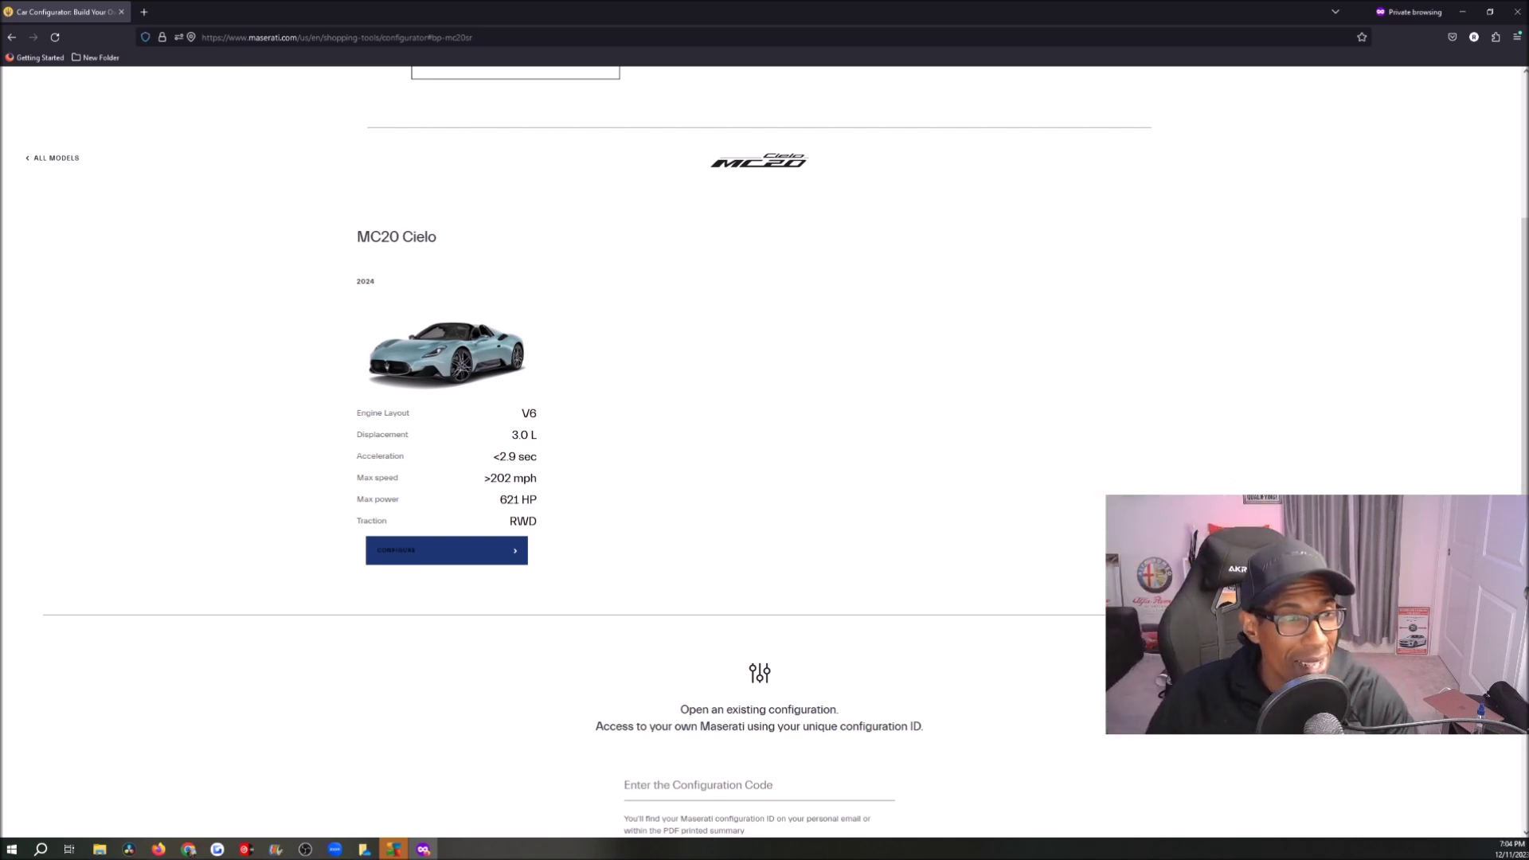
{"action": "left_click", "coordinate": [430, 549]}
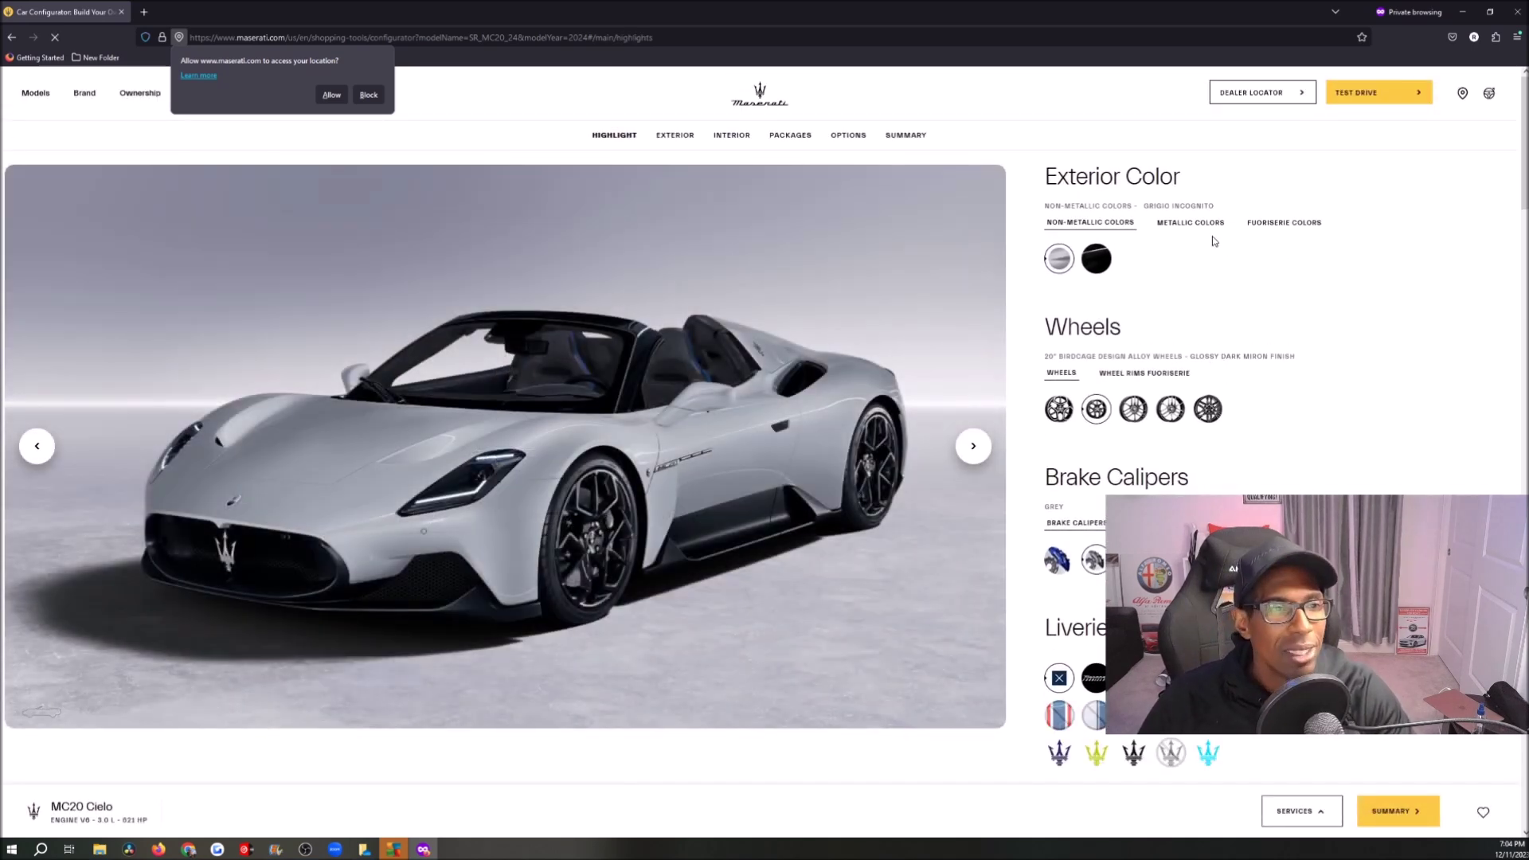
{"action": "left_click", "coordinate": [1172, 224]}
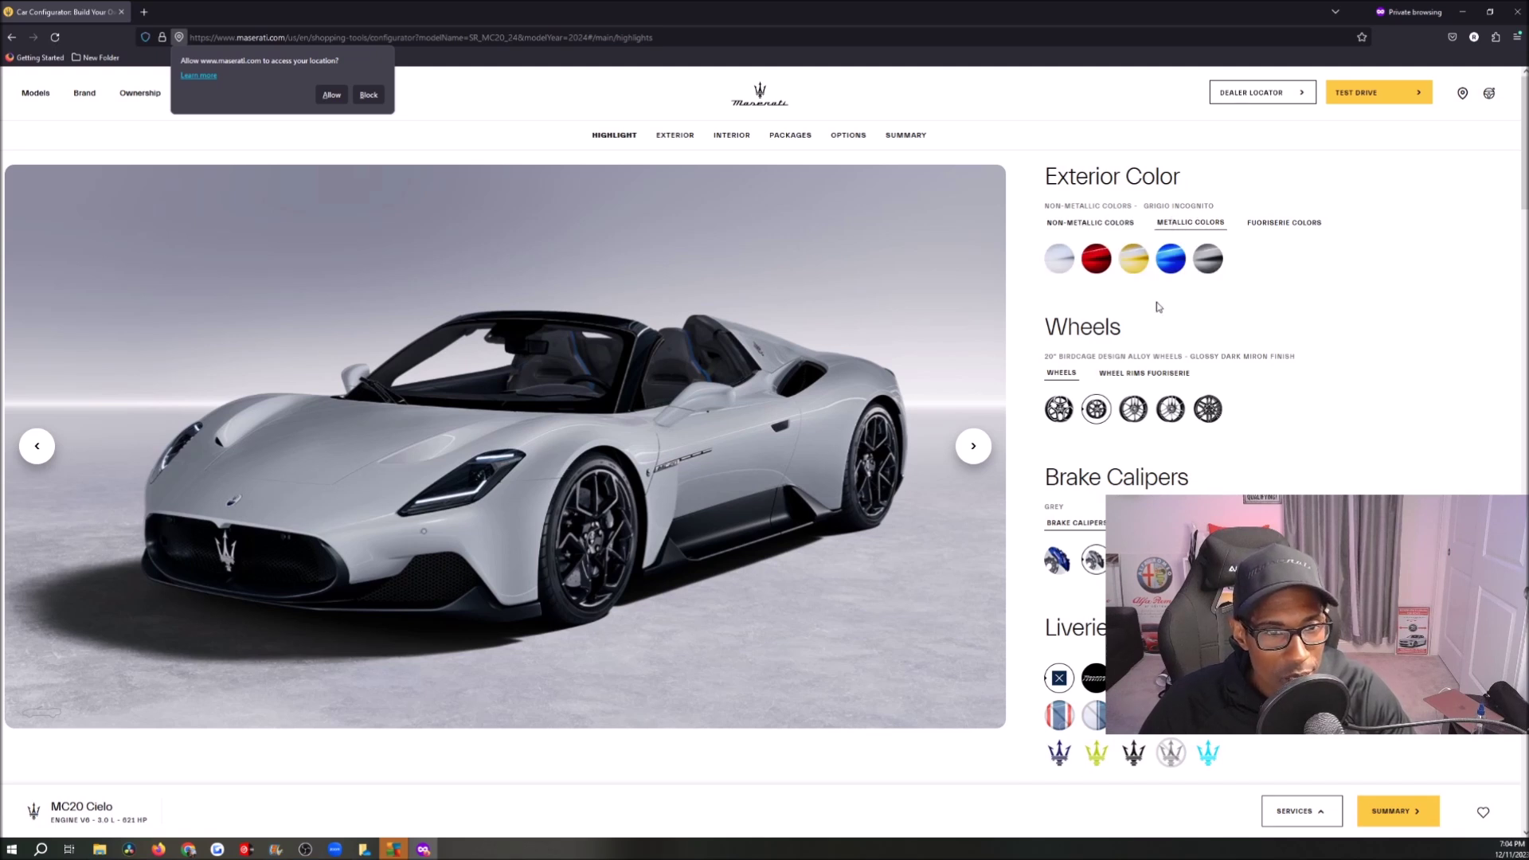
{"action": "scroll", "coordinate": [1157, 305], "scroll_direction": "down", "scroll_amount": 2}
{"action": "scroll", "coordinate": [1139, 319], "scroll_direction": "up", "scroll_amount": 2}
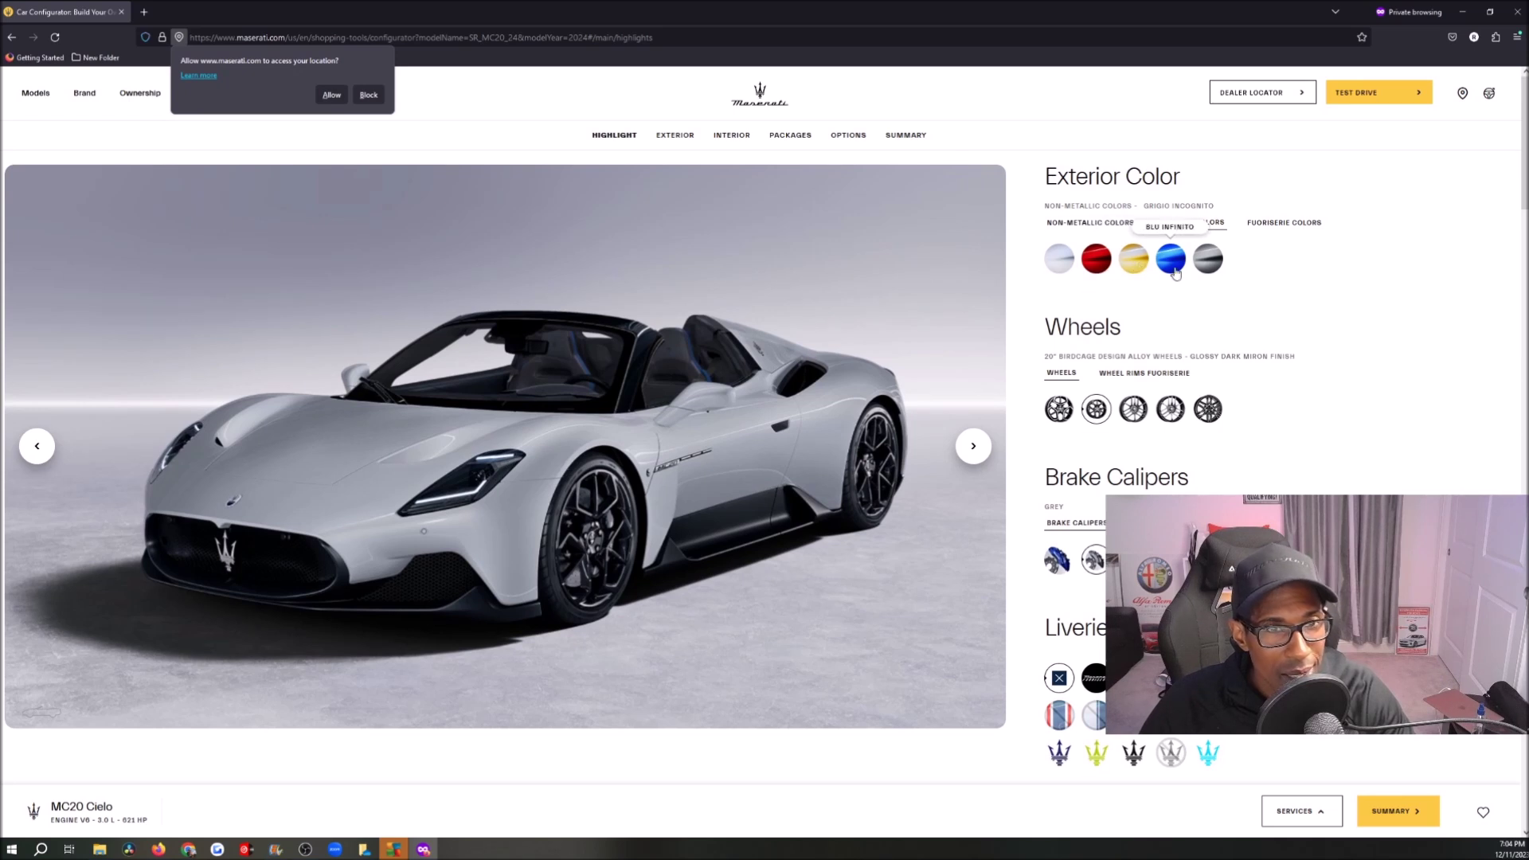
{"action": "left_click", "coordinate": [1094, 226]}
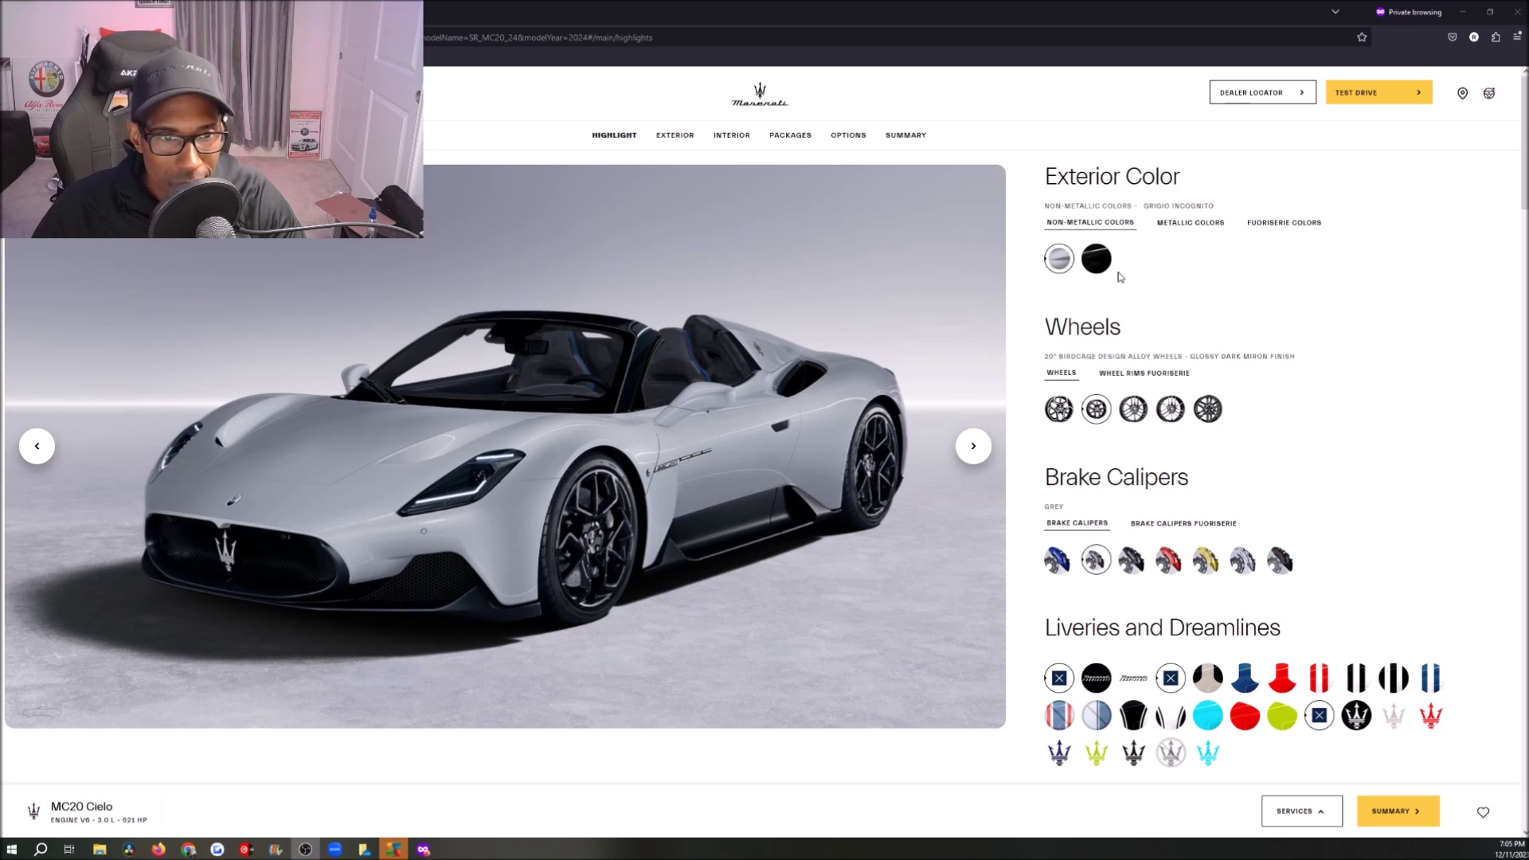
Compare the paint tabs and choose Military Teal Matte from the Fuoriserie colours.
{"action": "left_click", "coordinate": [1194, 224]}
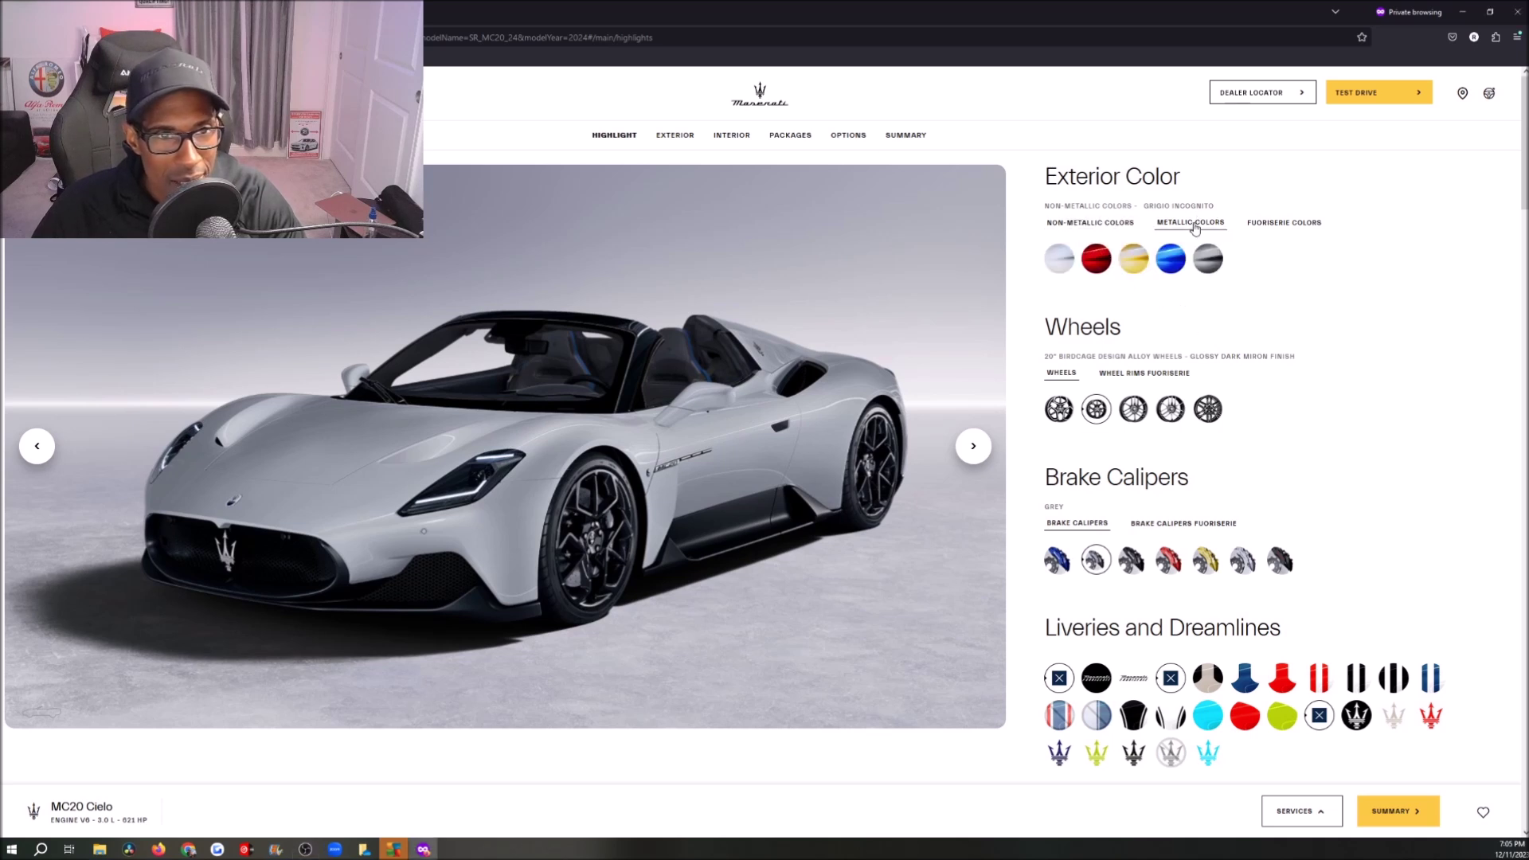
{"action": "left_click", "coordinate": [1269, 226]}
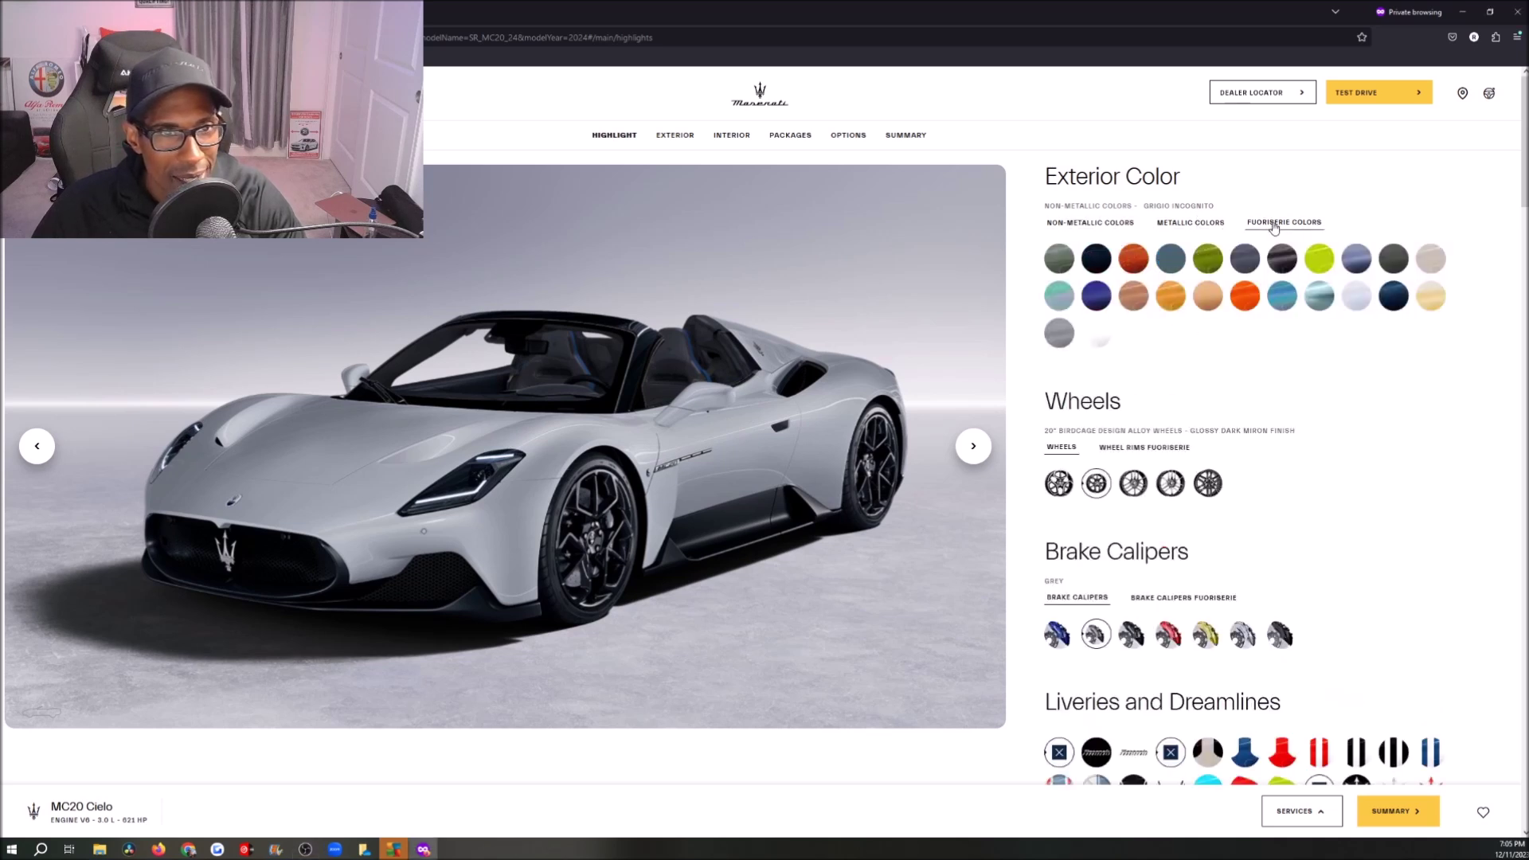
{"action": "left_click", "coordinate": [1081, 227]}
{"action": "left_click", "coordinate": [1293, 226]}
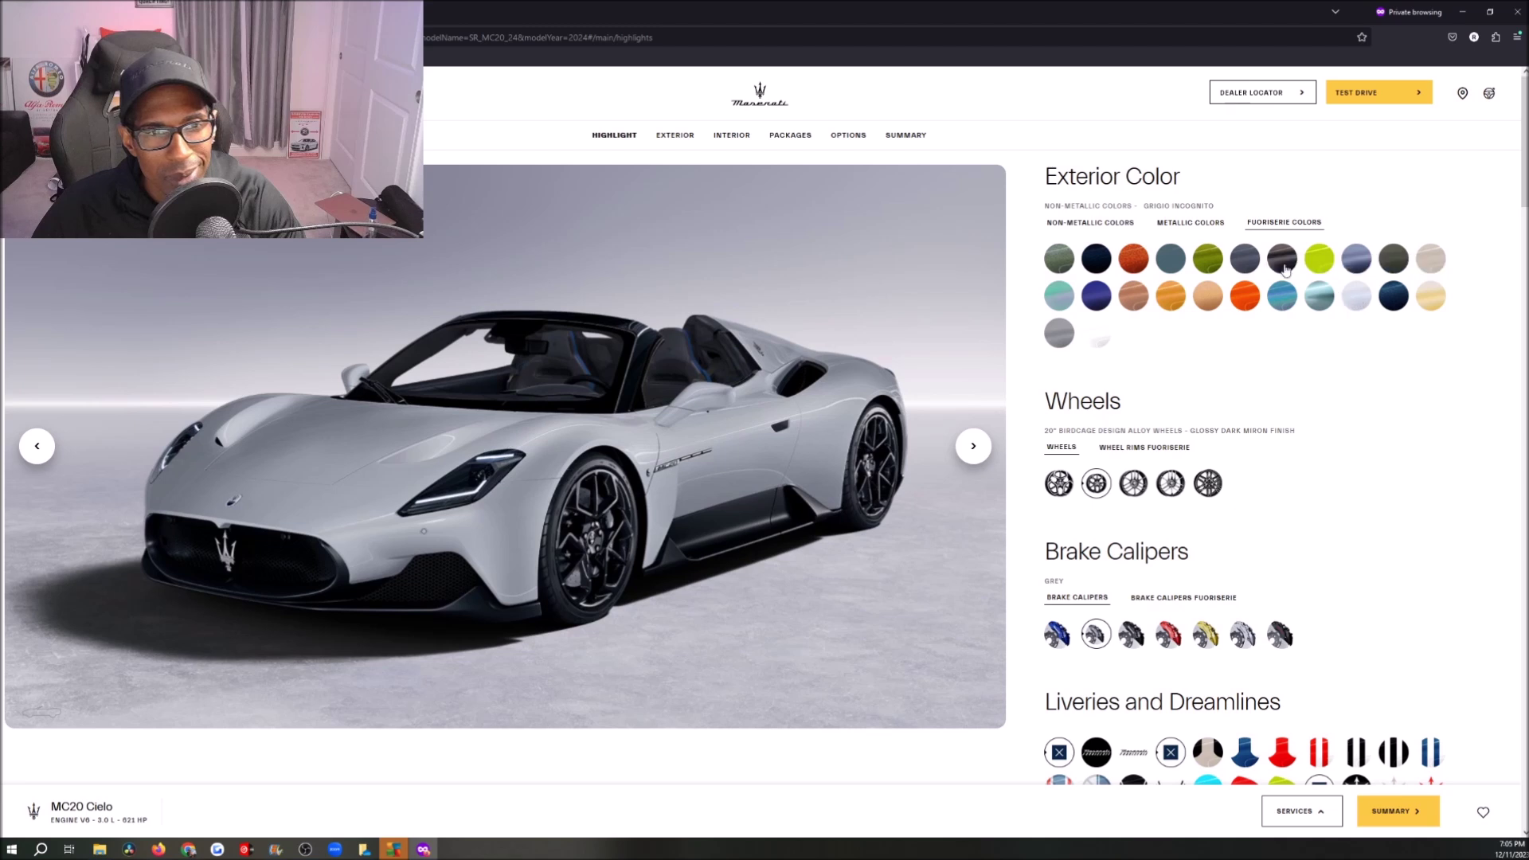
{"action": "left_click", "coordinate": [1424, 299]}
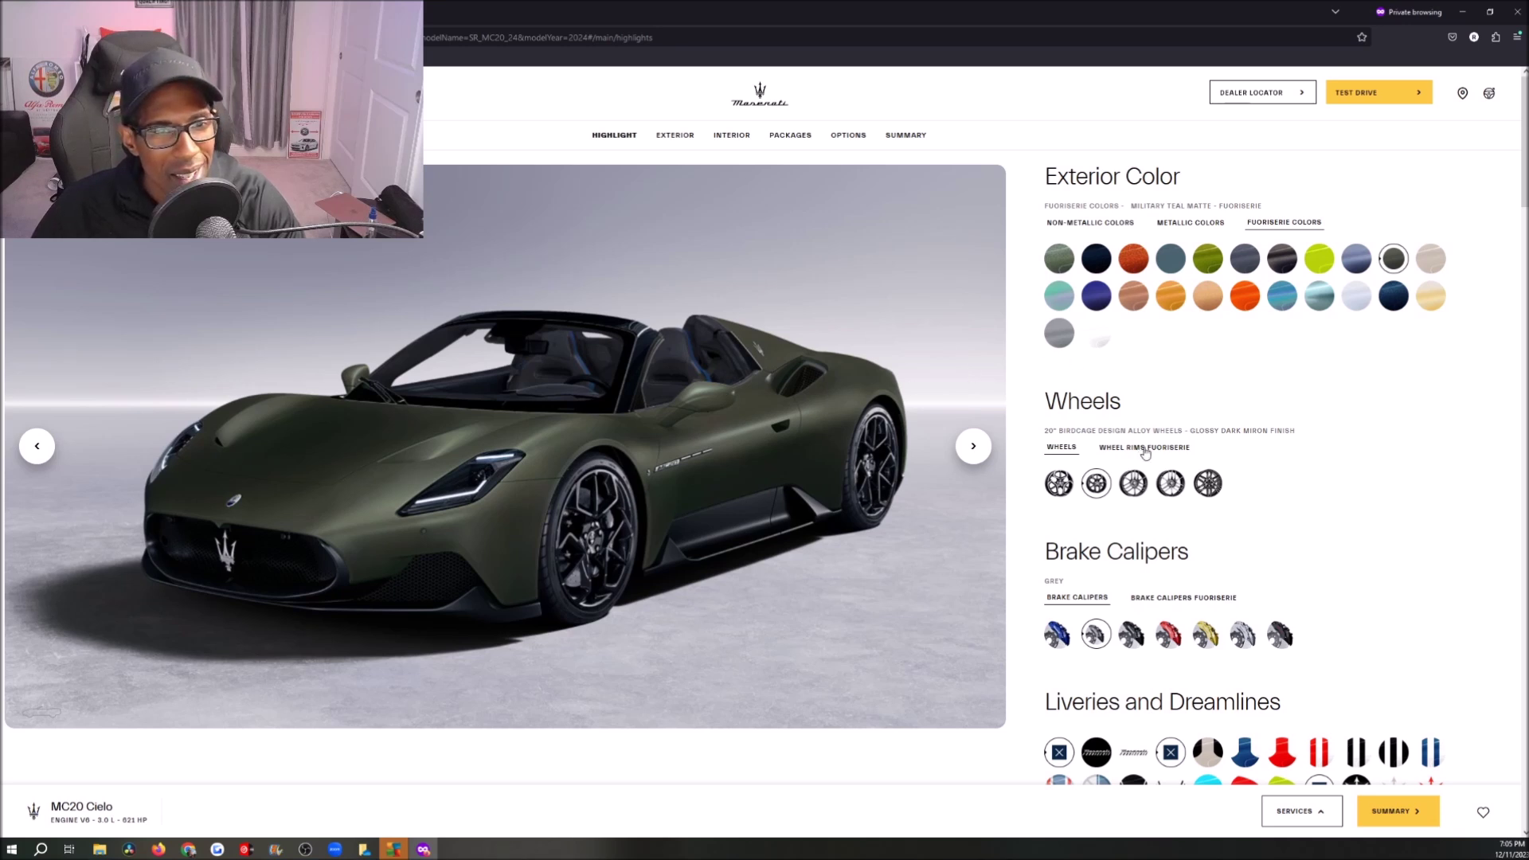
{"action": "left_click", "coordinate": [1145, 448]}
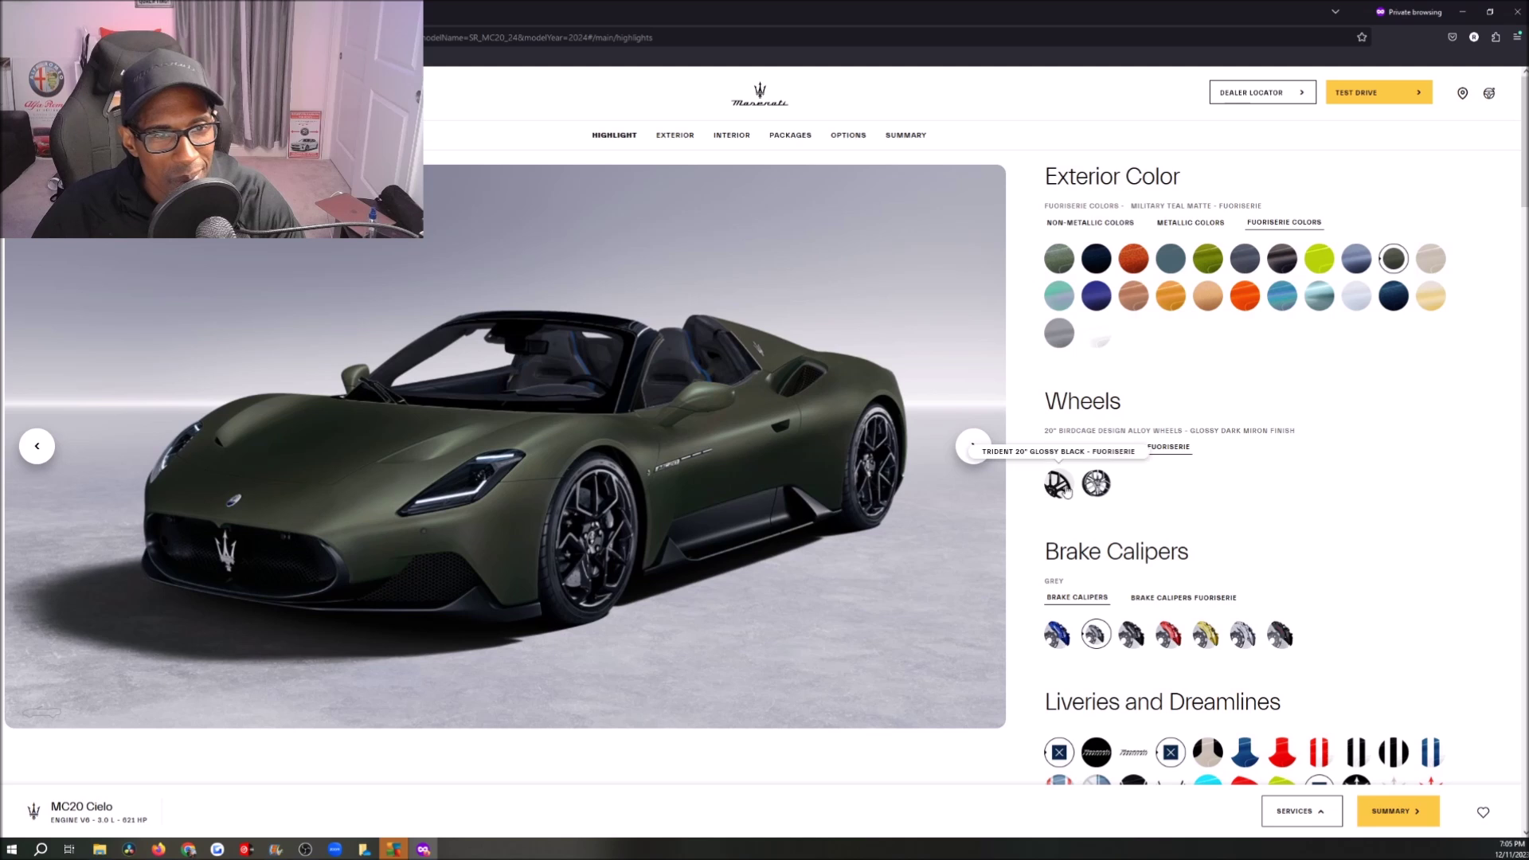
Fit the 20" Corsa Design forged wheels in Matte Dark Miron finish.
{"action": "left_click", "coordinate": [1062, 448]}
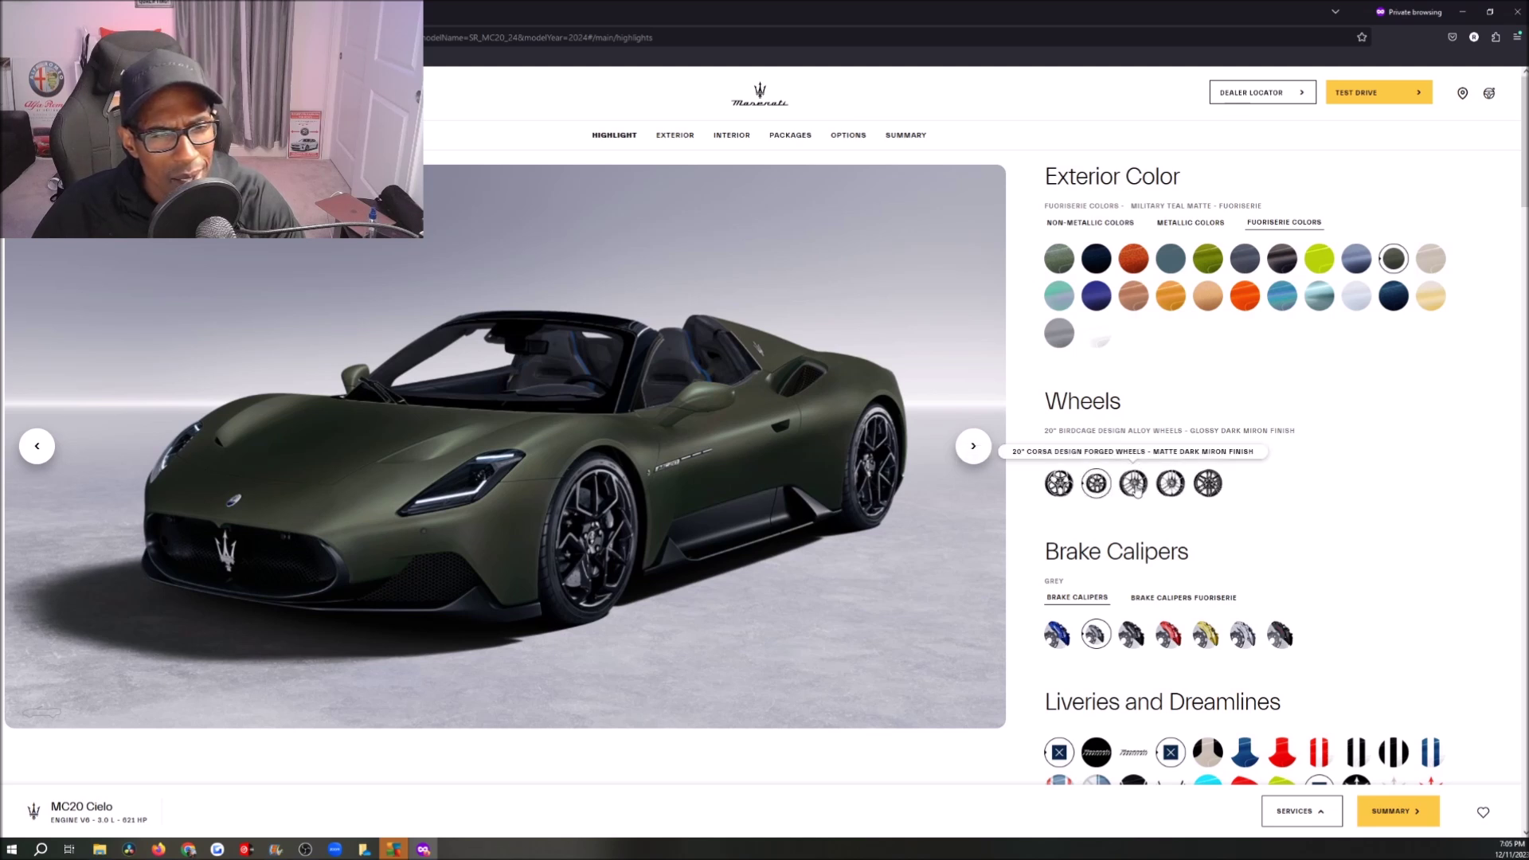
{"action": "left_click", "coordinate": [1170, 483]}
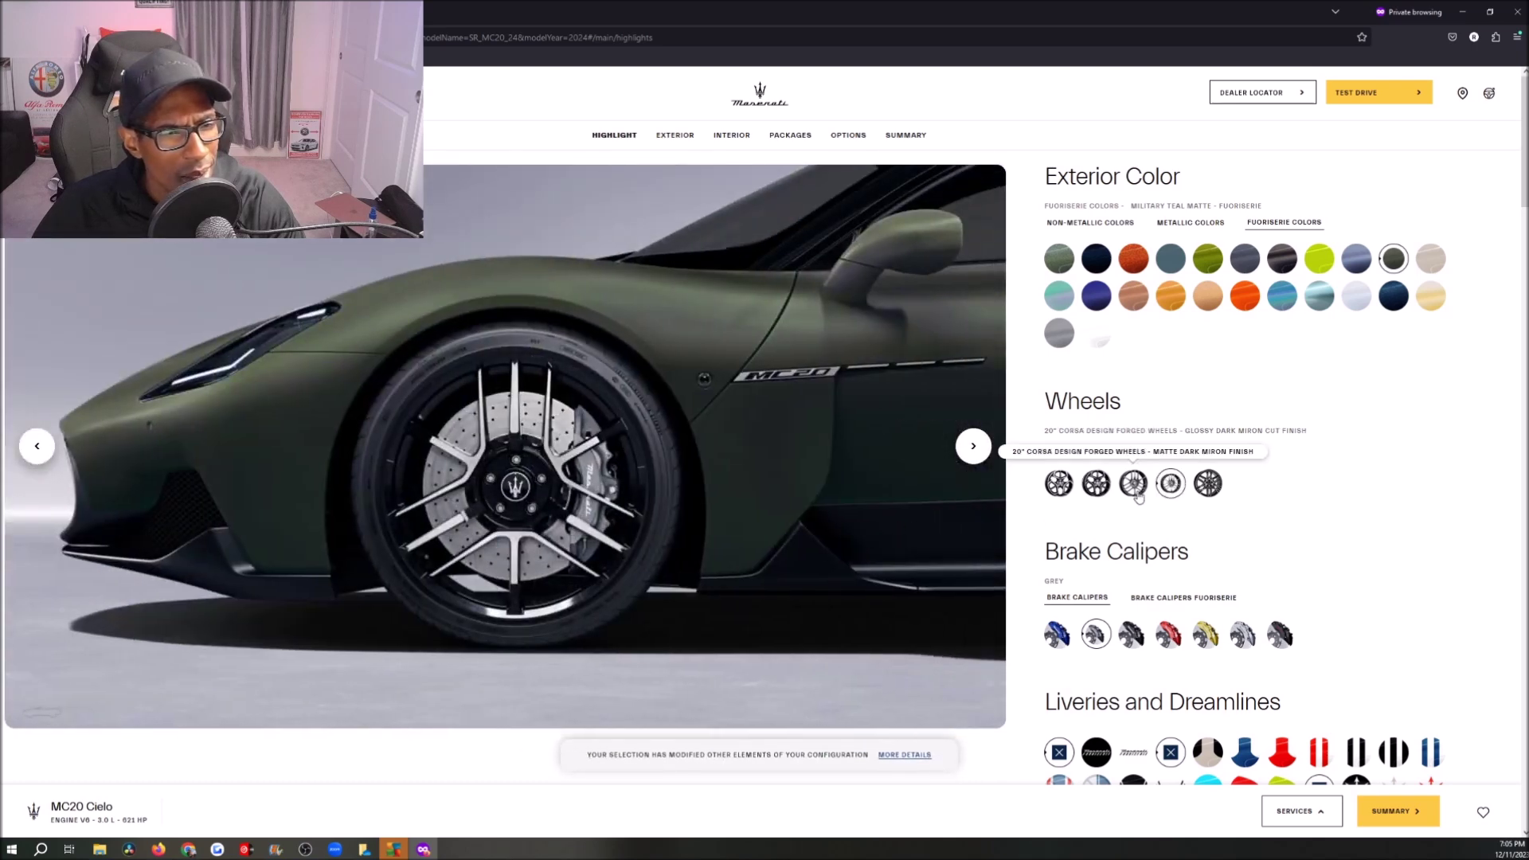
{"action": "left_click", "coordinate": [1133, 482]}
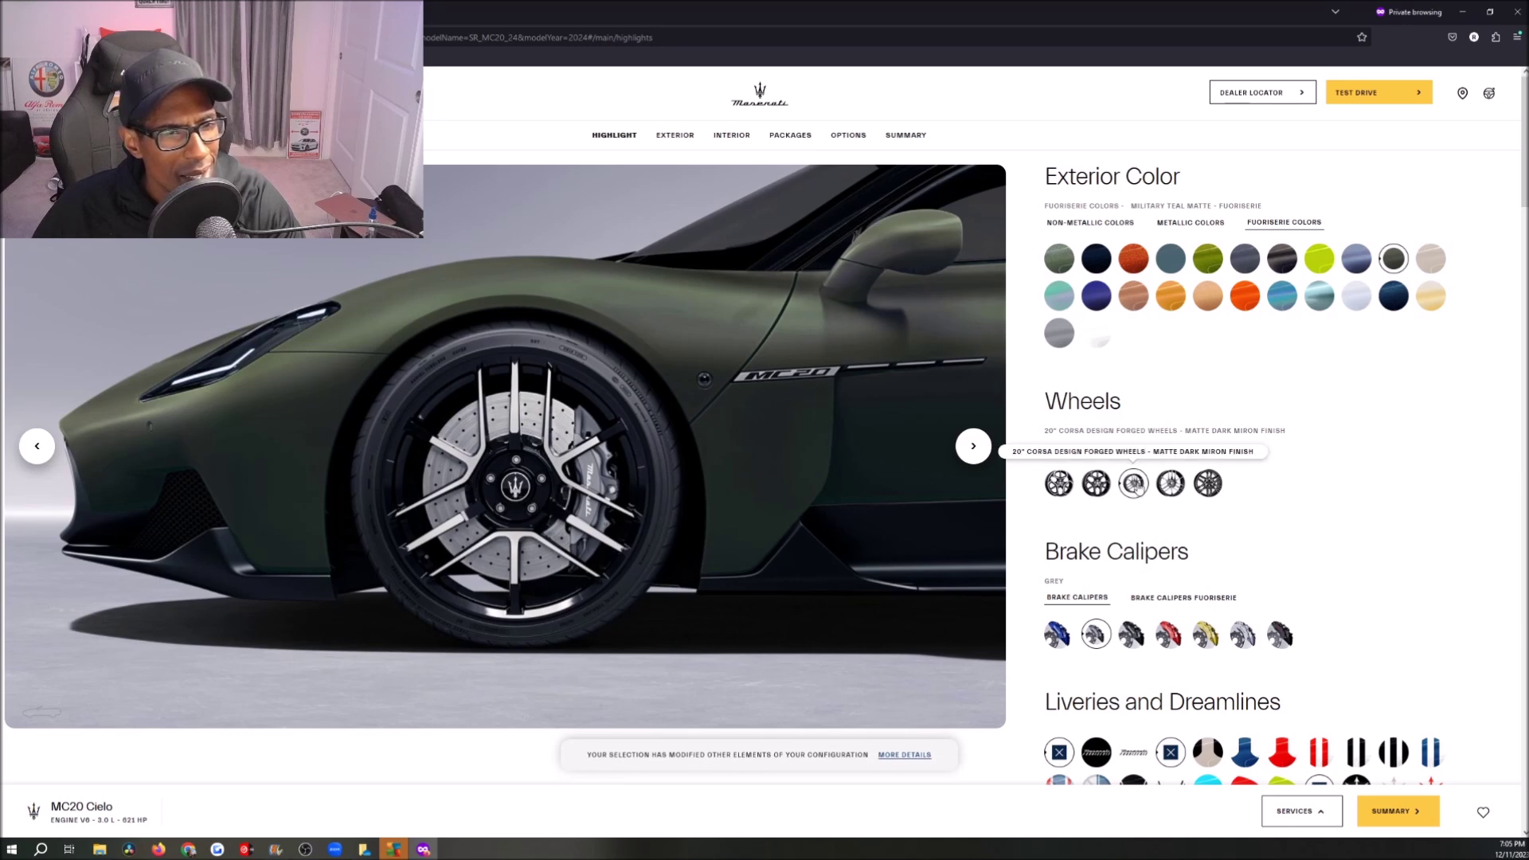
Browse the gallery with the roof closed, ending on the front three-quarter view.
{"action": "left_click", "coordinate": [971, 454]}
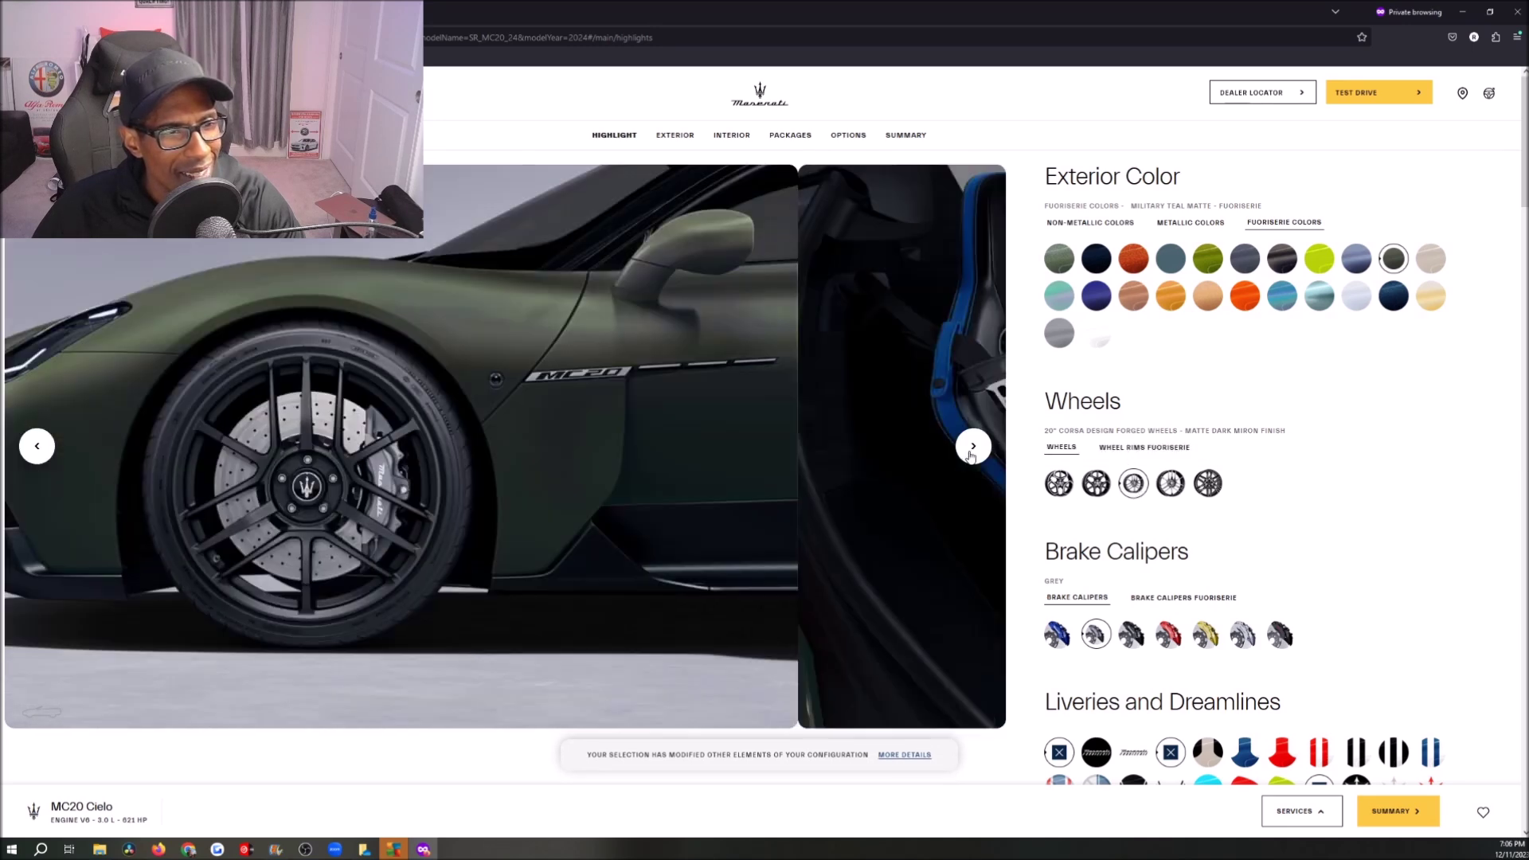
{"action": "left_click", "coordinate": [38, 447]}
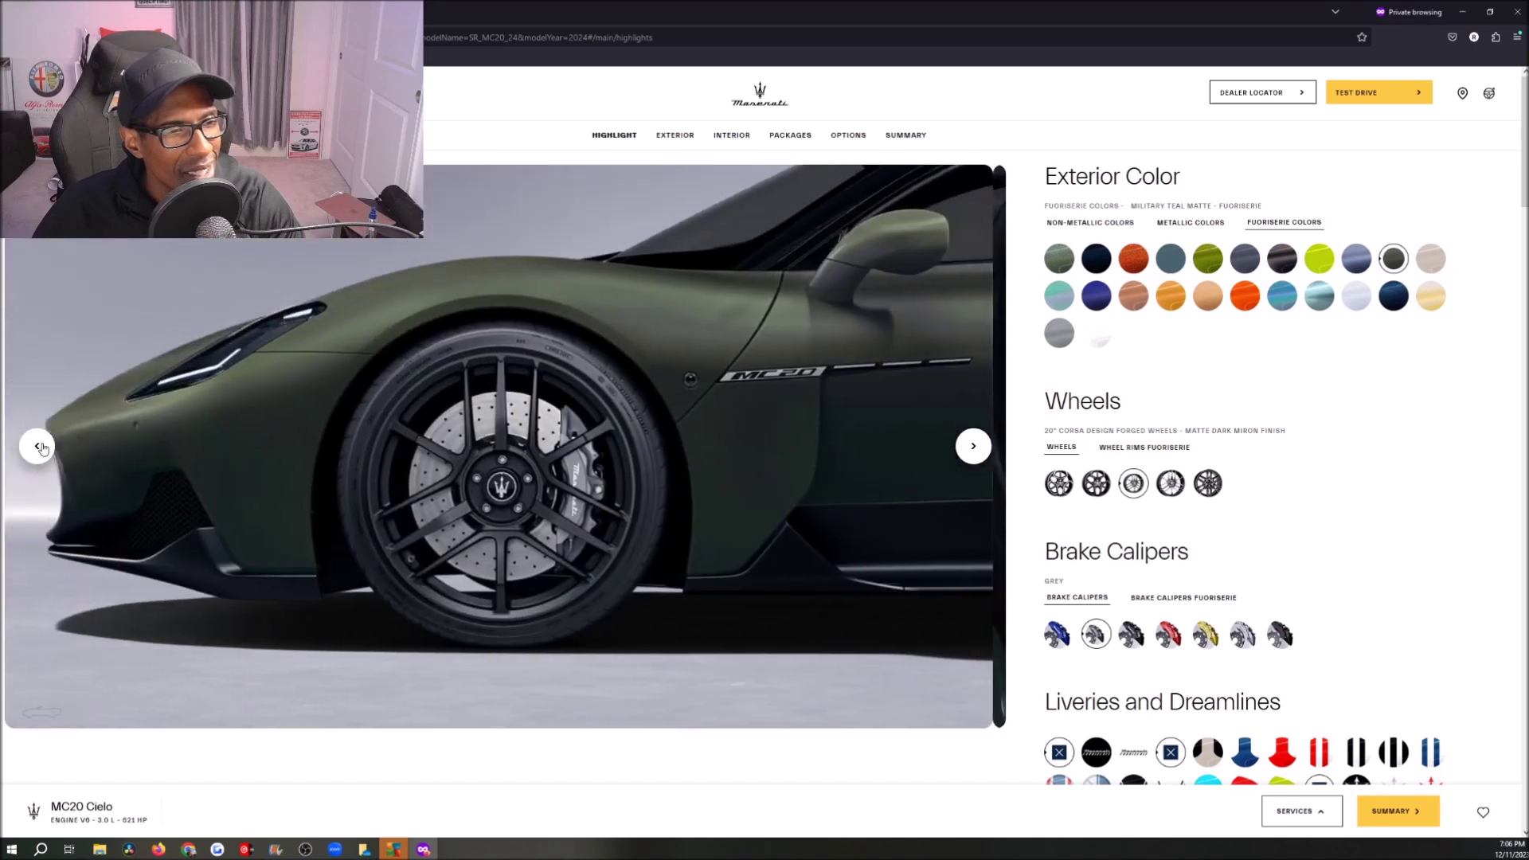
{"action": "left_click", "coordinate": [40, 446]}
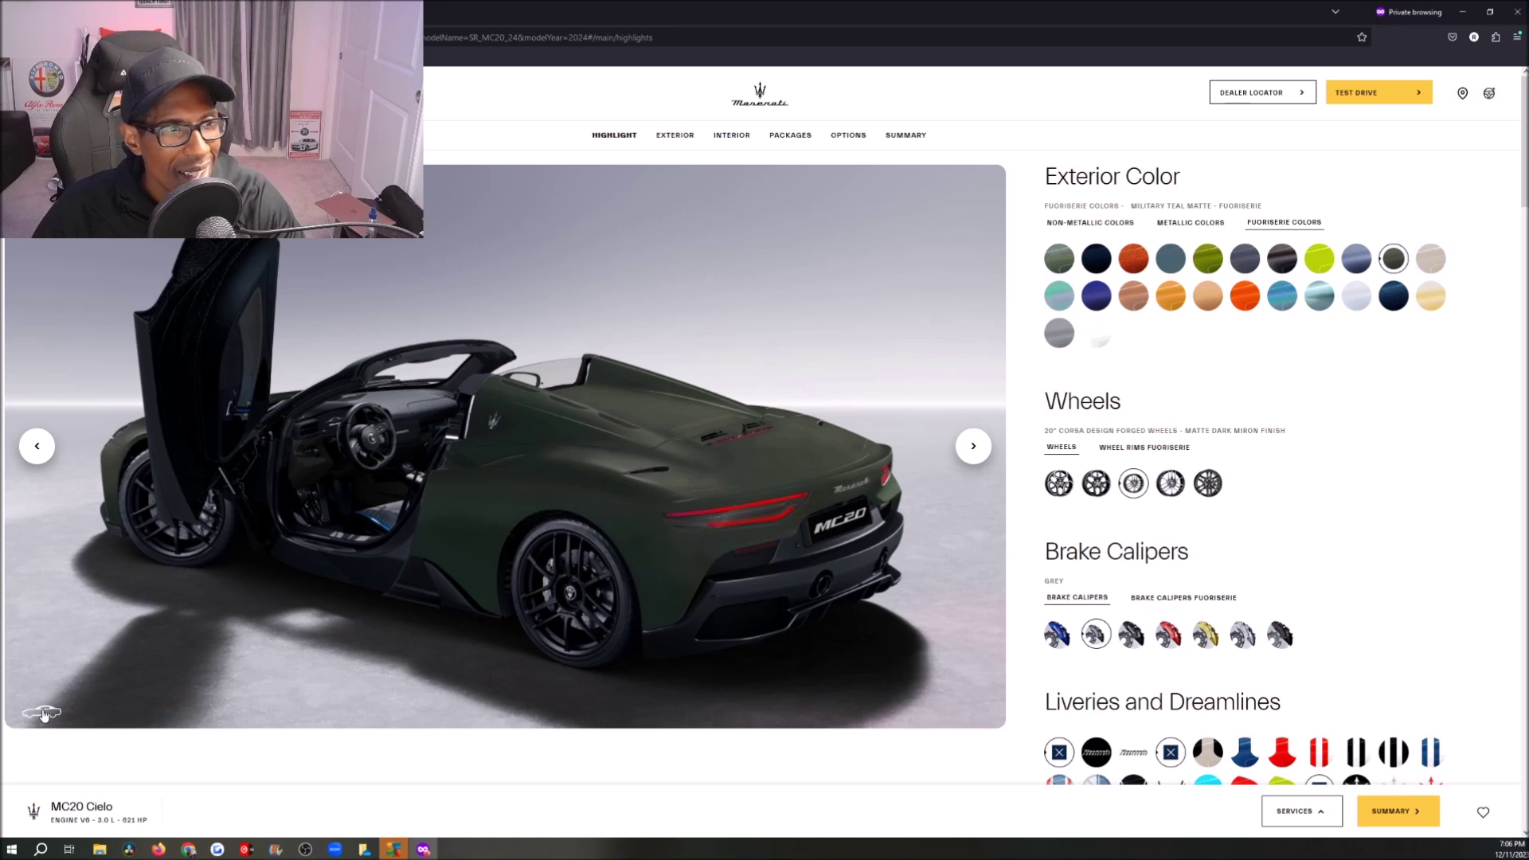
{"action": "left_click", "coordinate": [42, 713]}
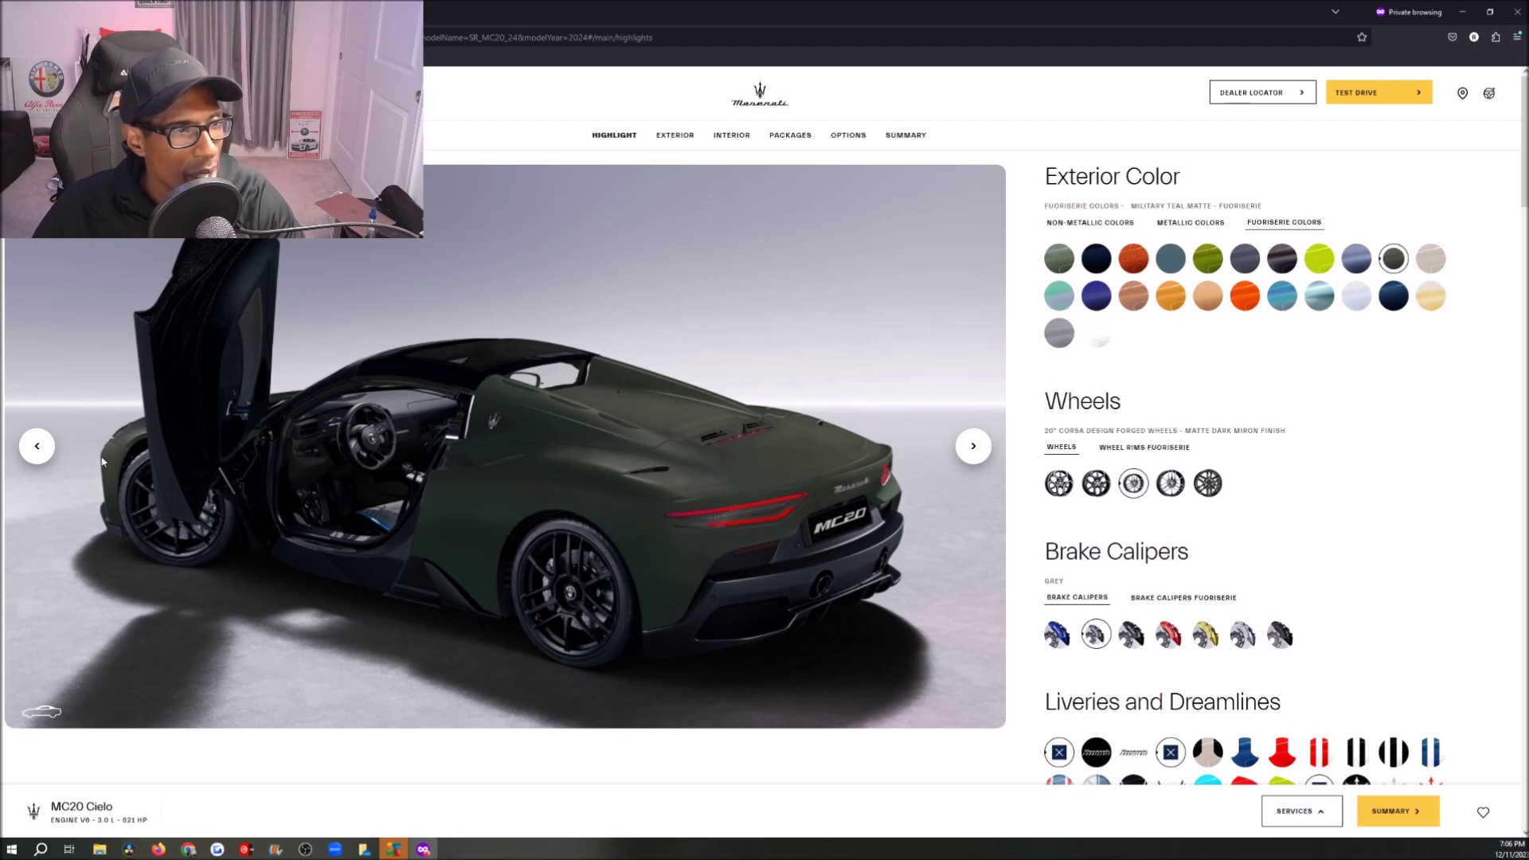
{"action": "left_click", "coordinate": [39, 447]}
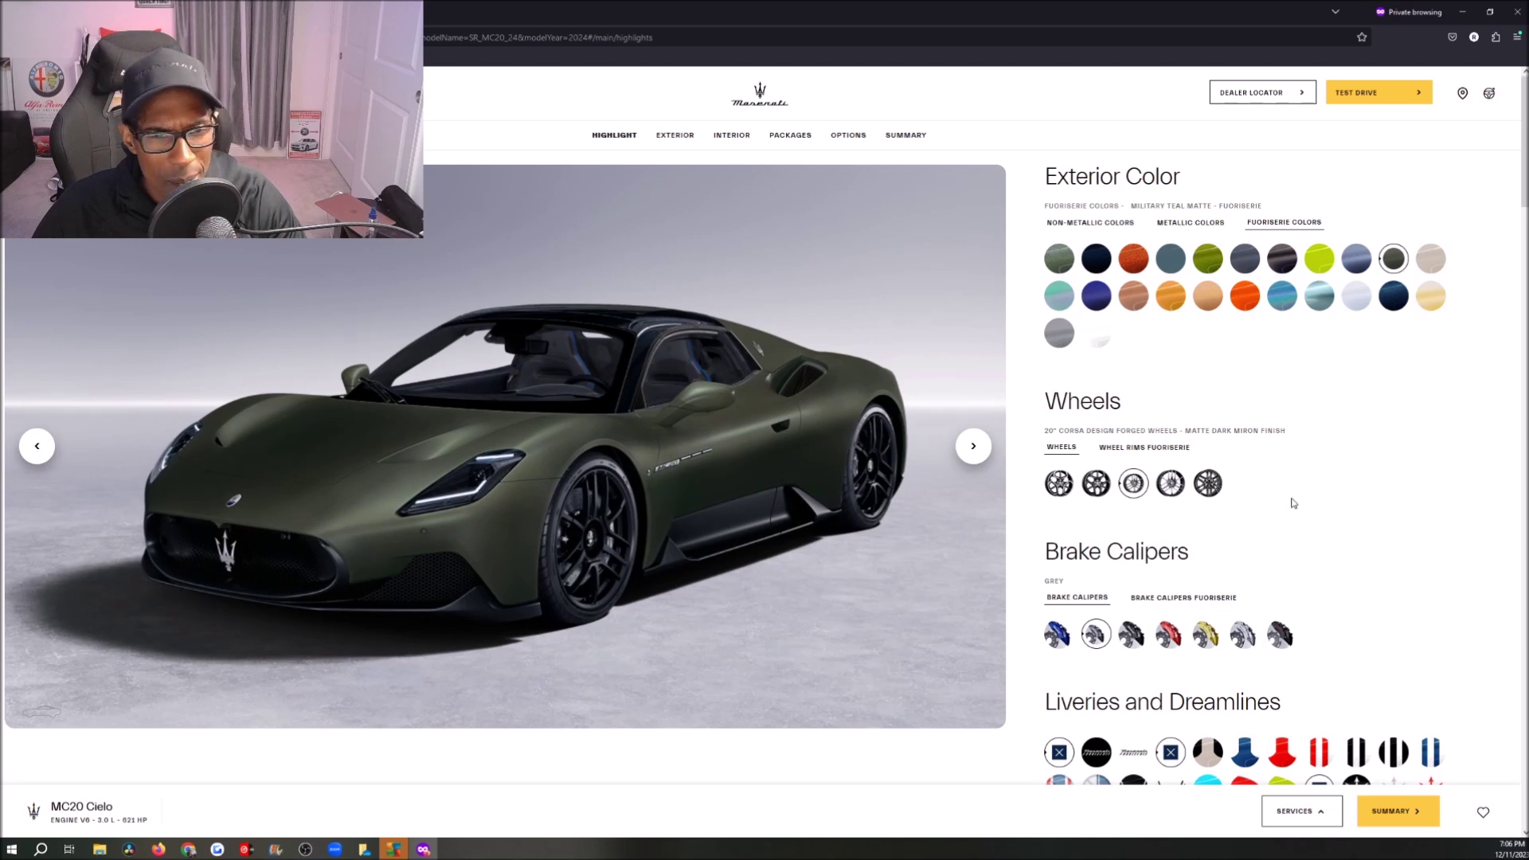
{"action": "scroll", "coordinate": [1159, 566], "scroll_direction": "down", "scroll_amount": 1}
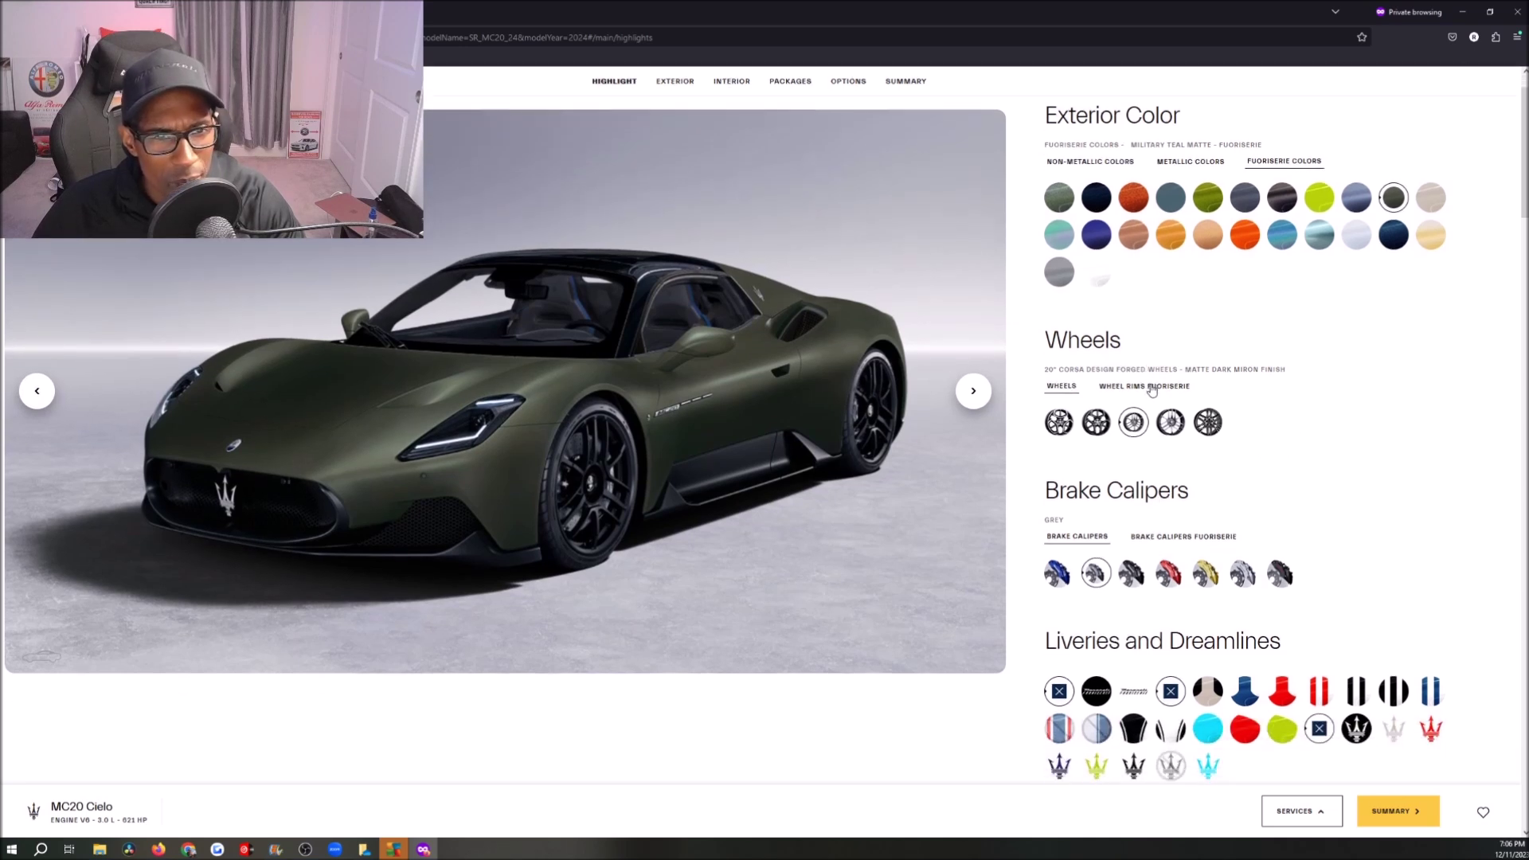
{"action": "left_click", "coordinate": [1159, 537]}
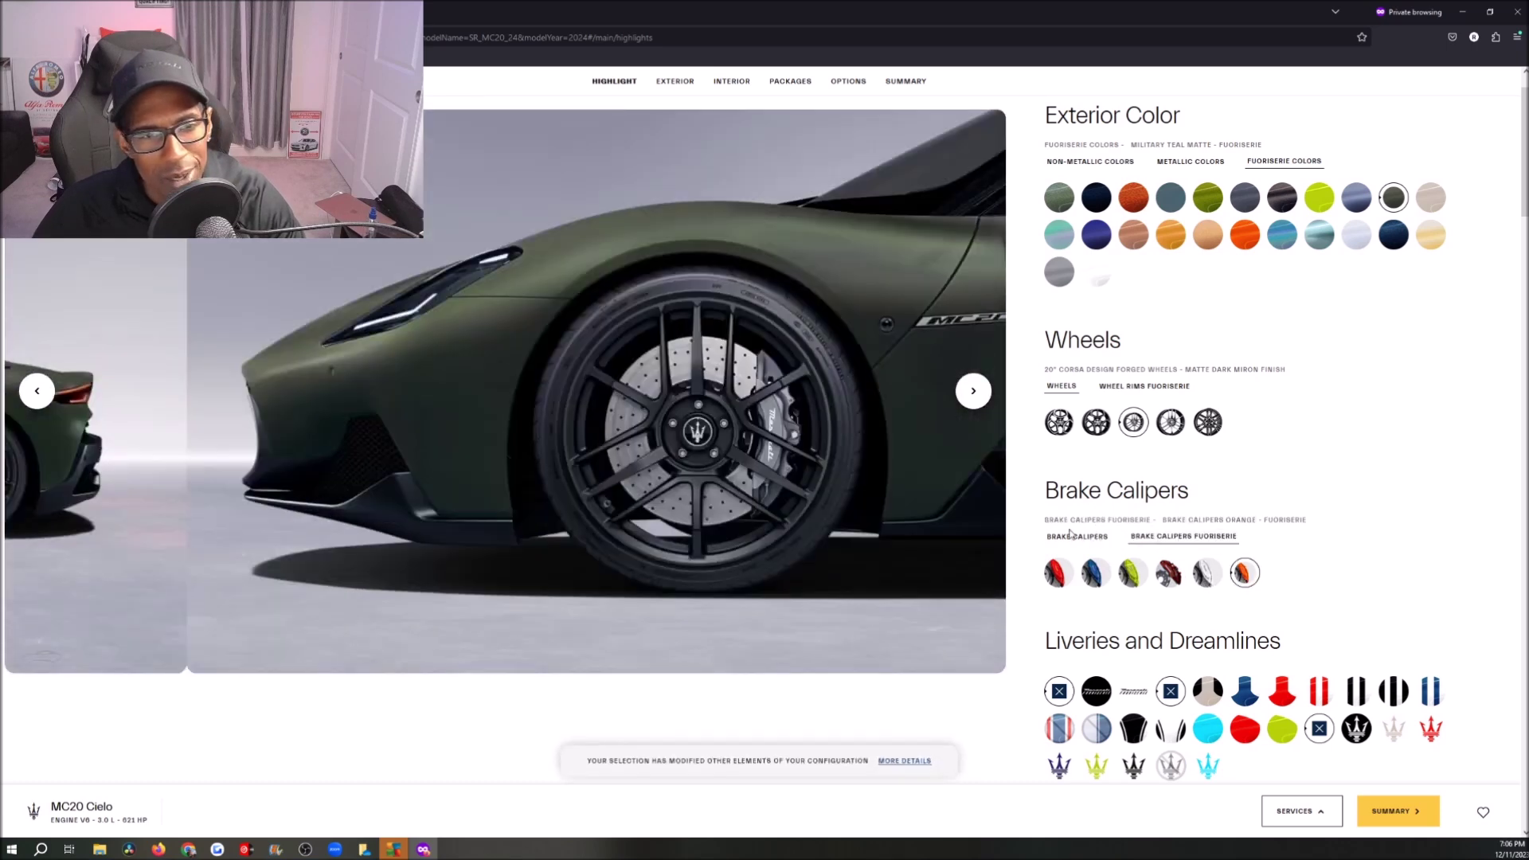
{"action": "left_click", "coordinate": [36, 394]}
{"action": "left_click", "coordinate": [37, 394]}
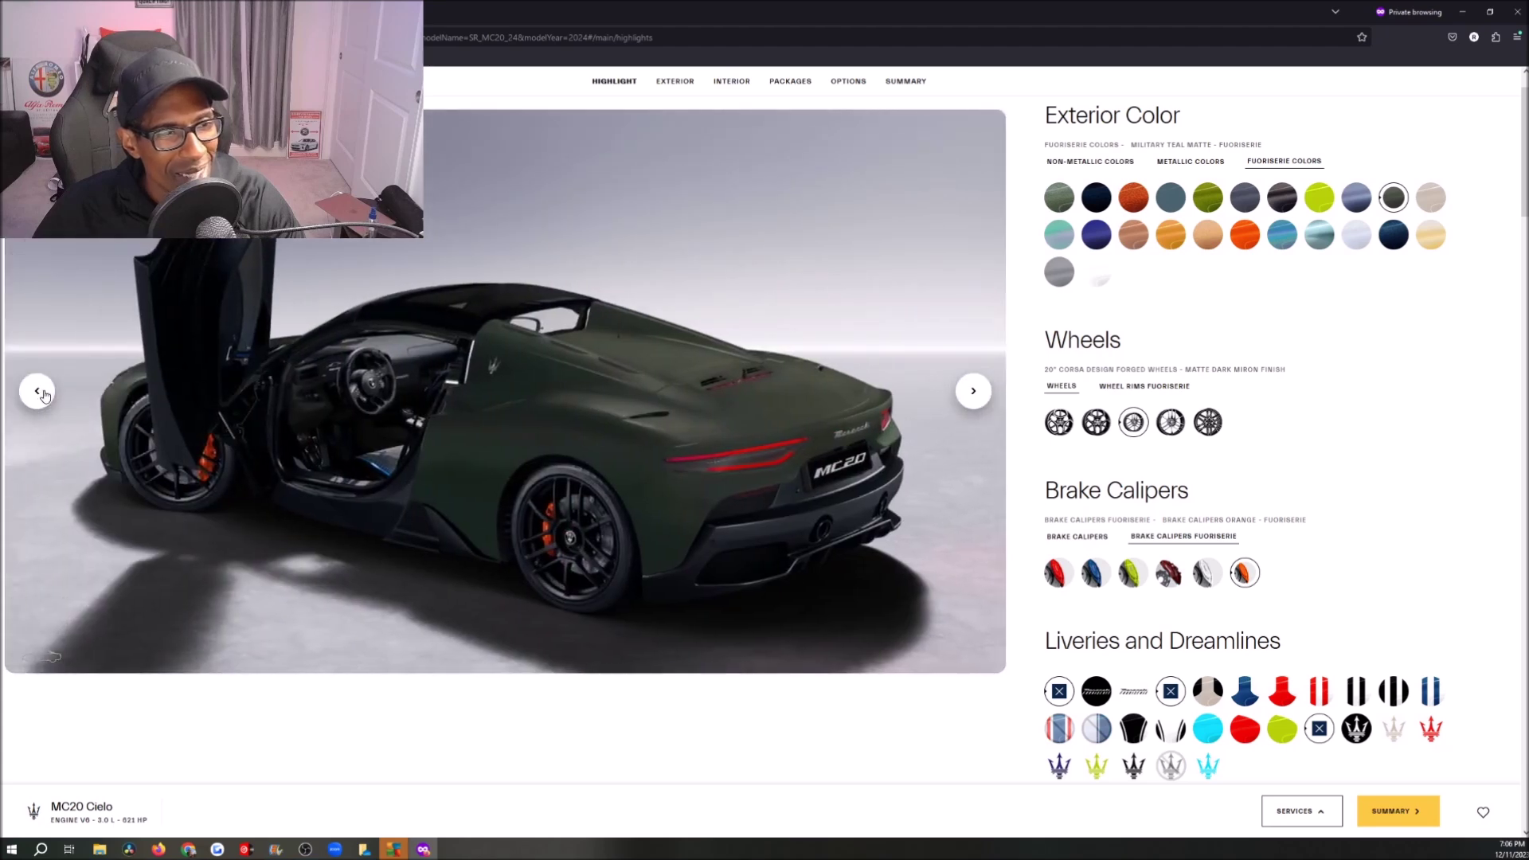
{"action": "scroll", "coordinate": [1171, 577], "scroll_direction": "down", "scroll_amount": 2}
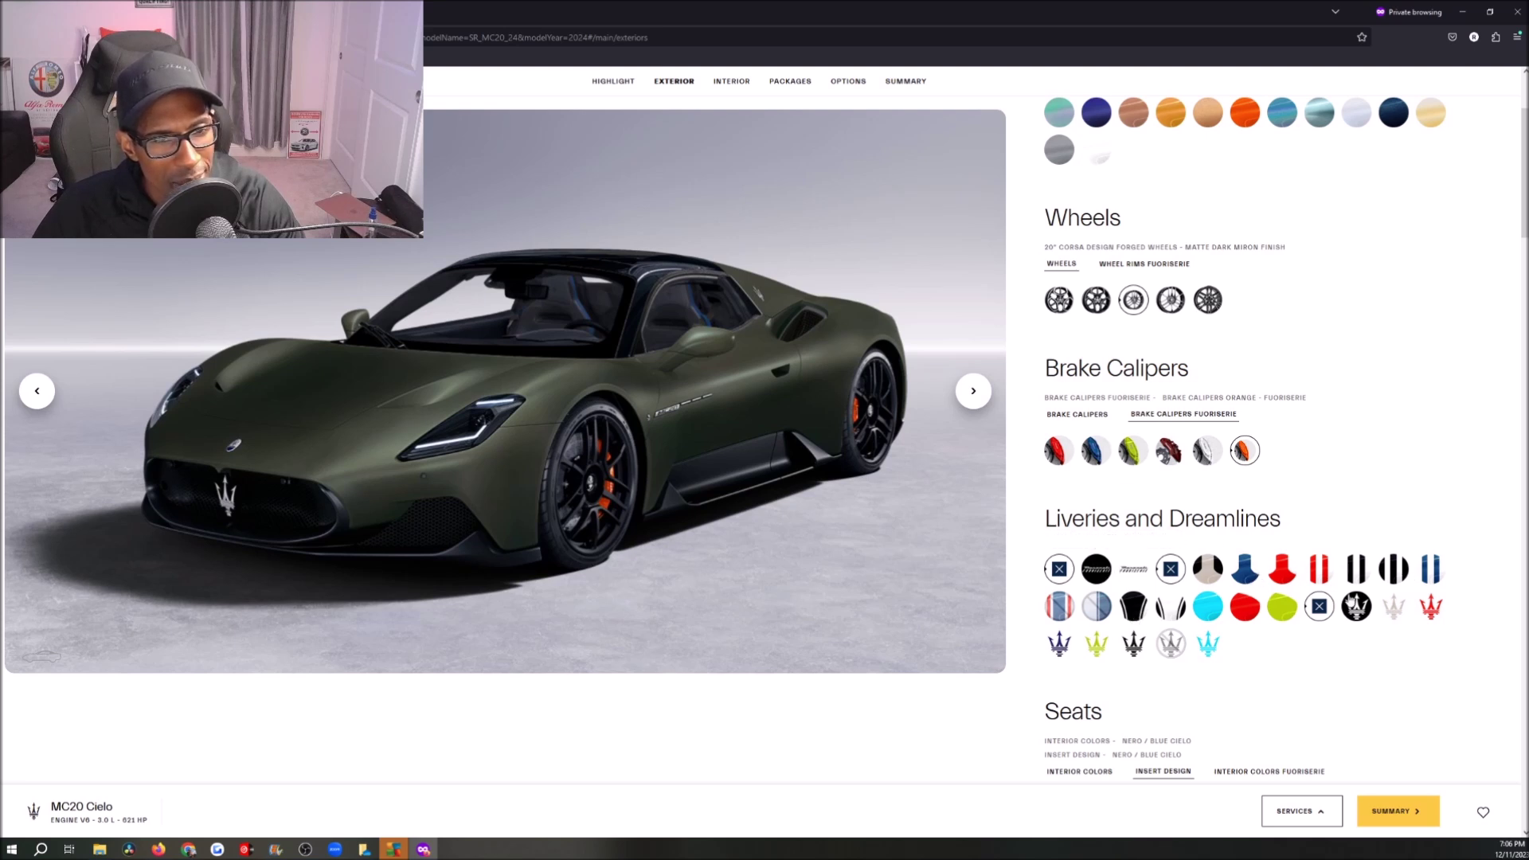
{"action": "scroll", "coordinate": [1081, 514], "scroll_direction": "up", "scroll_amount": 3}
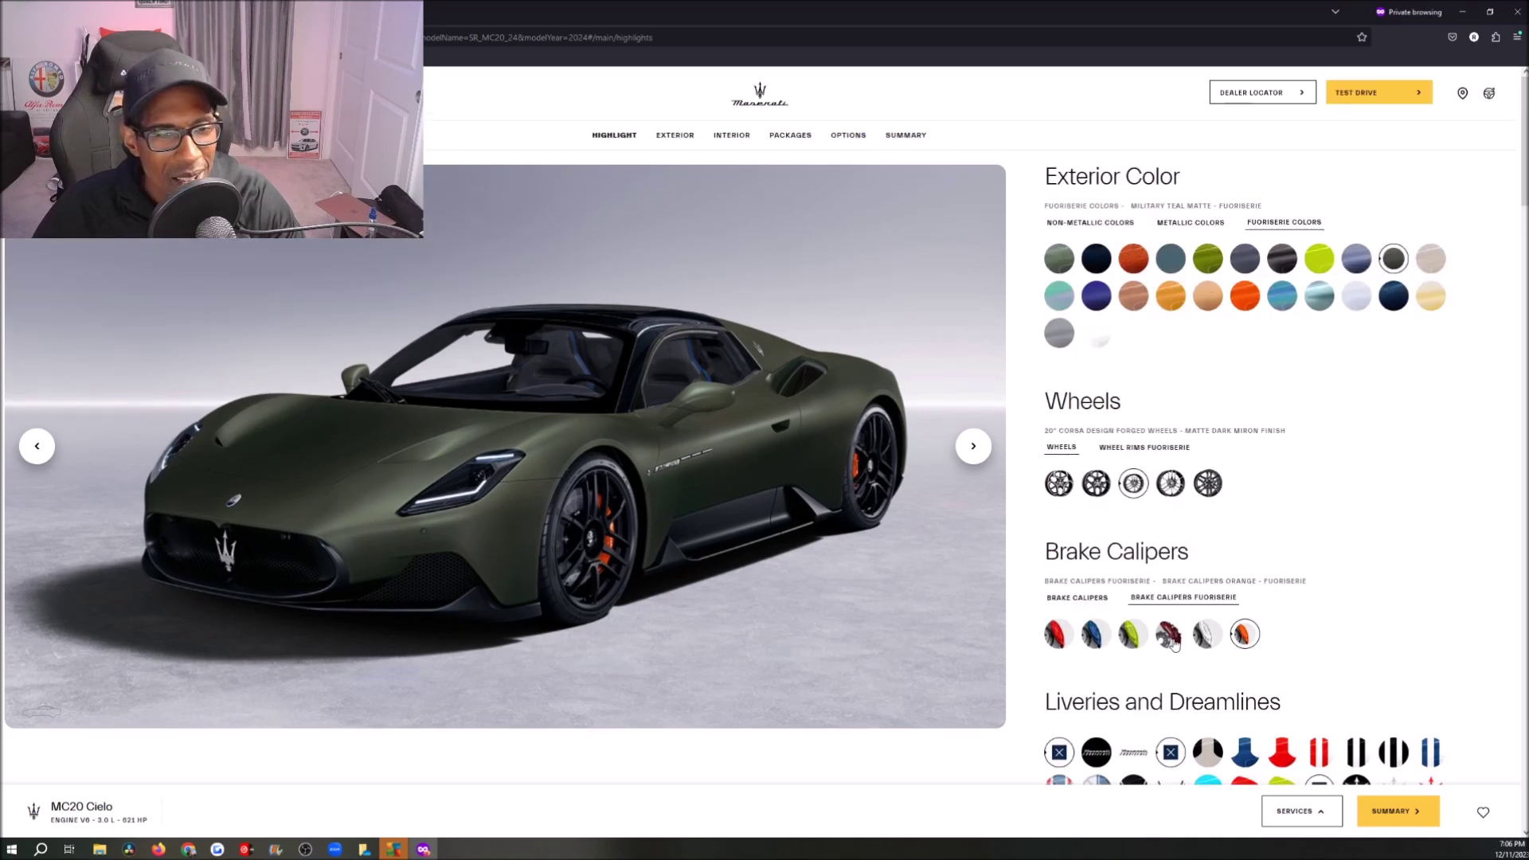
{"action": "scroll", "coordinate": [1170, 641], "scroll_direction": "down", "scroll_amount": 2}
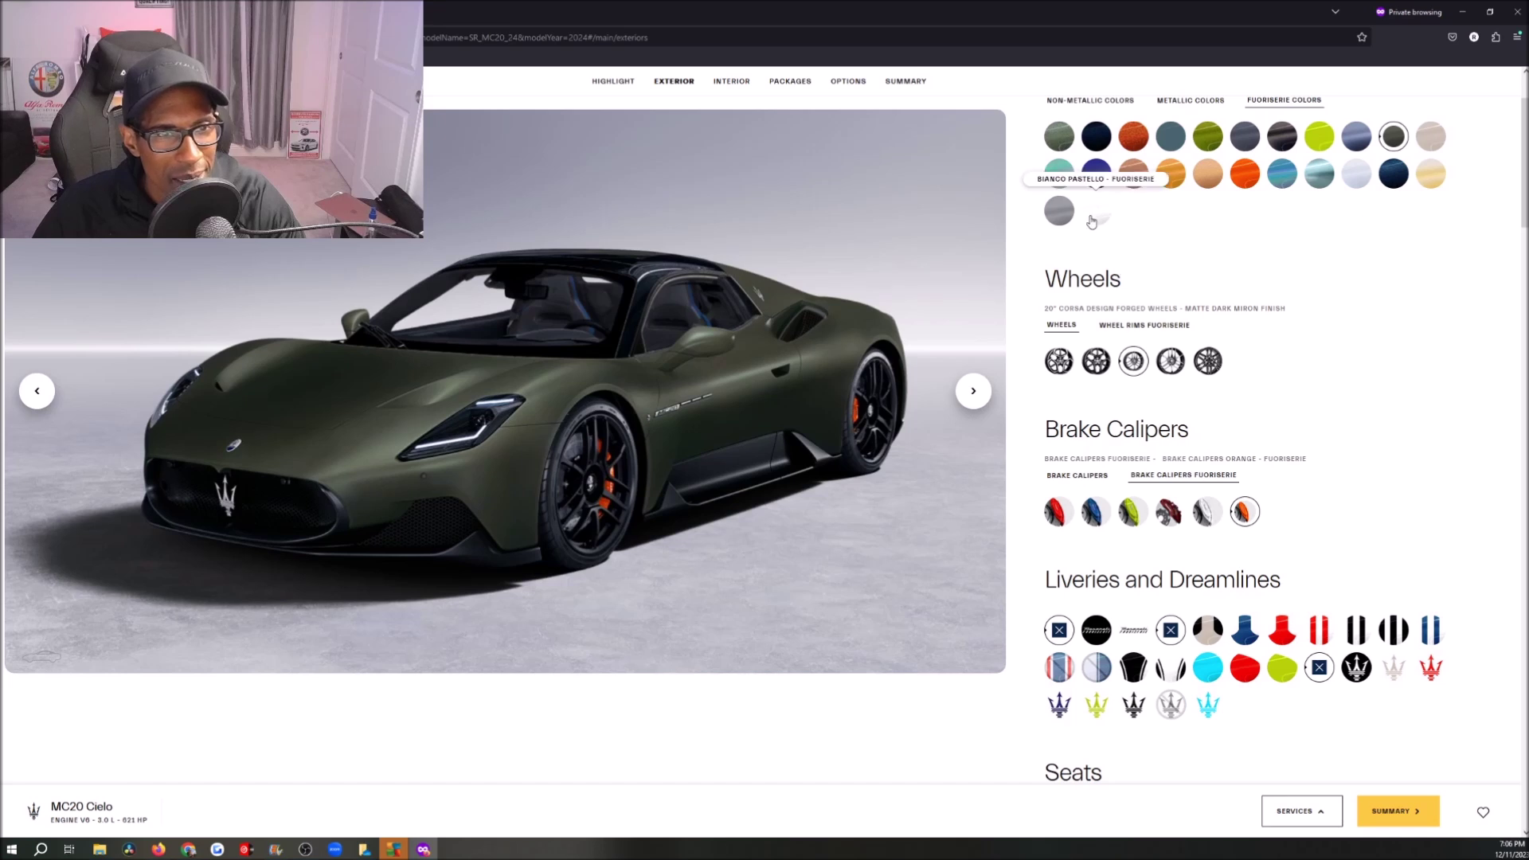
Paint the car Bianco Pastello white with the red and blue stripe livery.
{"action": "left_click", "coordinate": [1094, 217]}
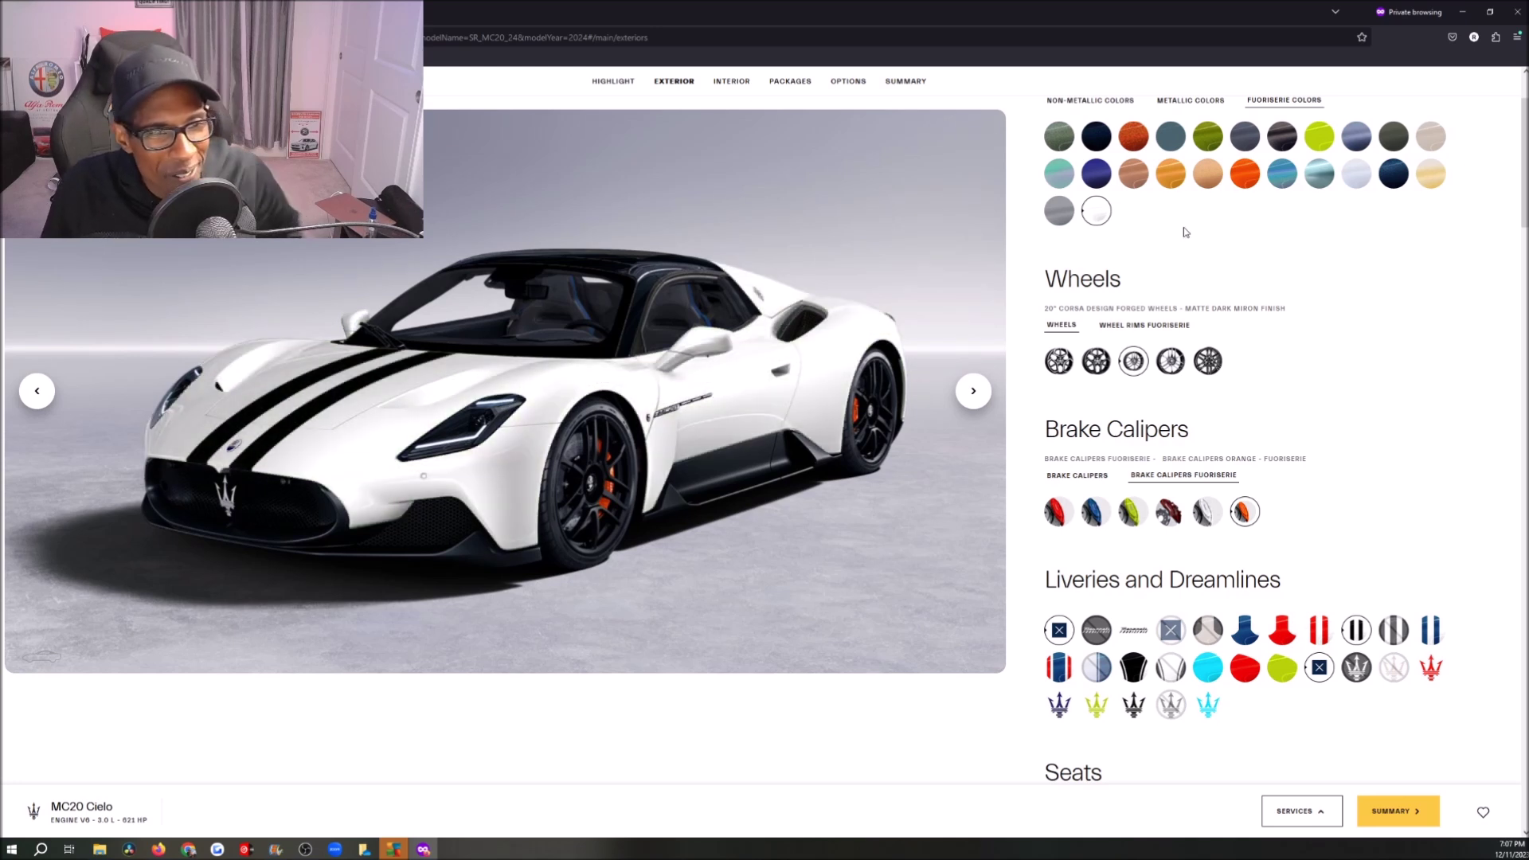
{"action": "left_click", "coordinate": [1052, 666]}
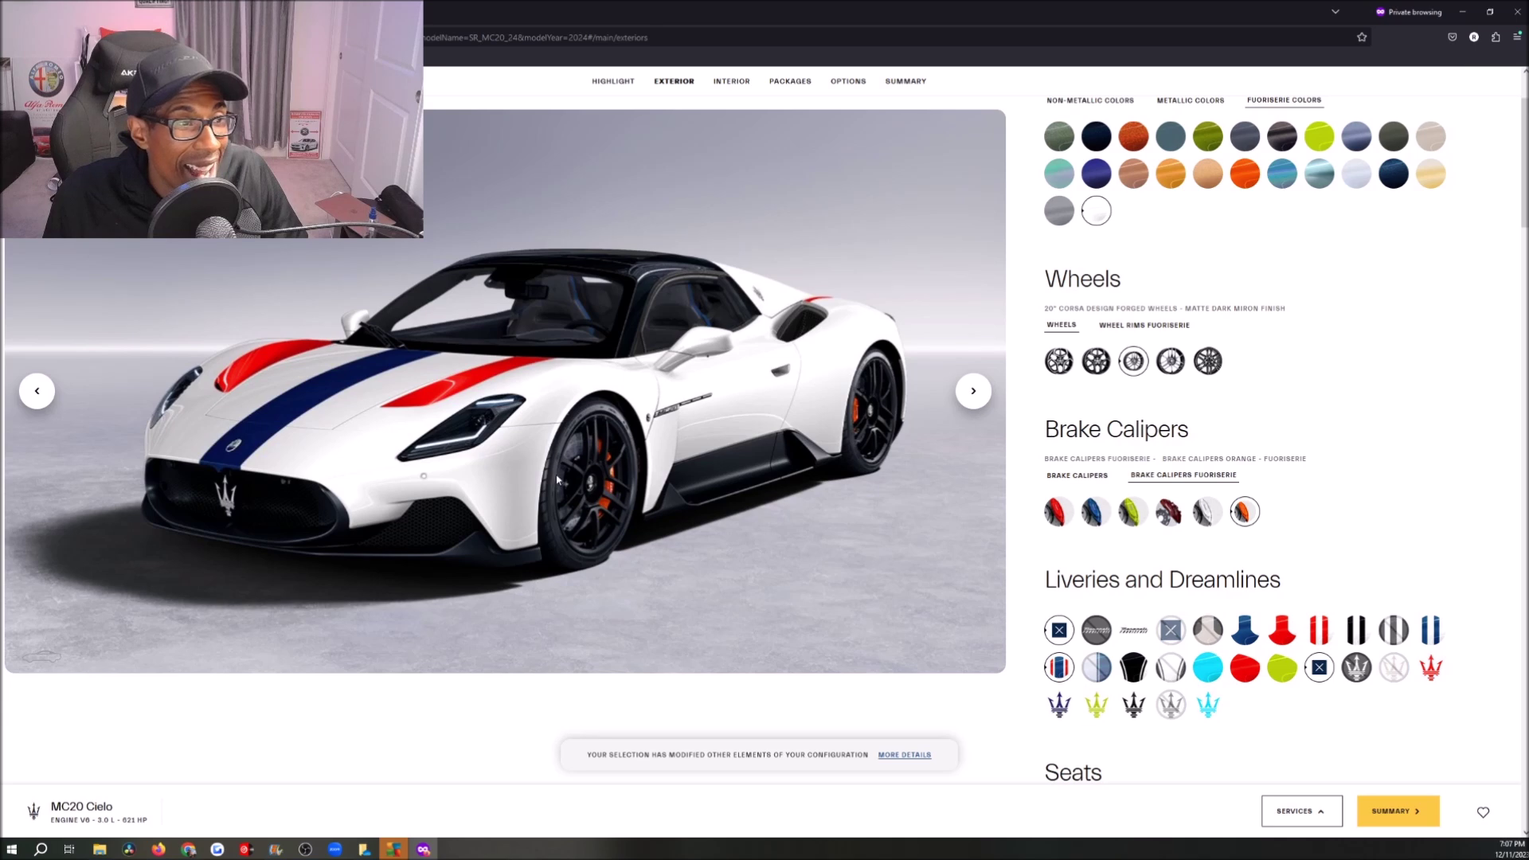
{"action": "left_click", "coordinate": [972, 392]}
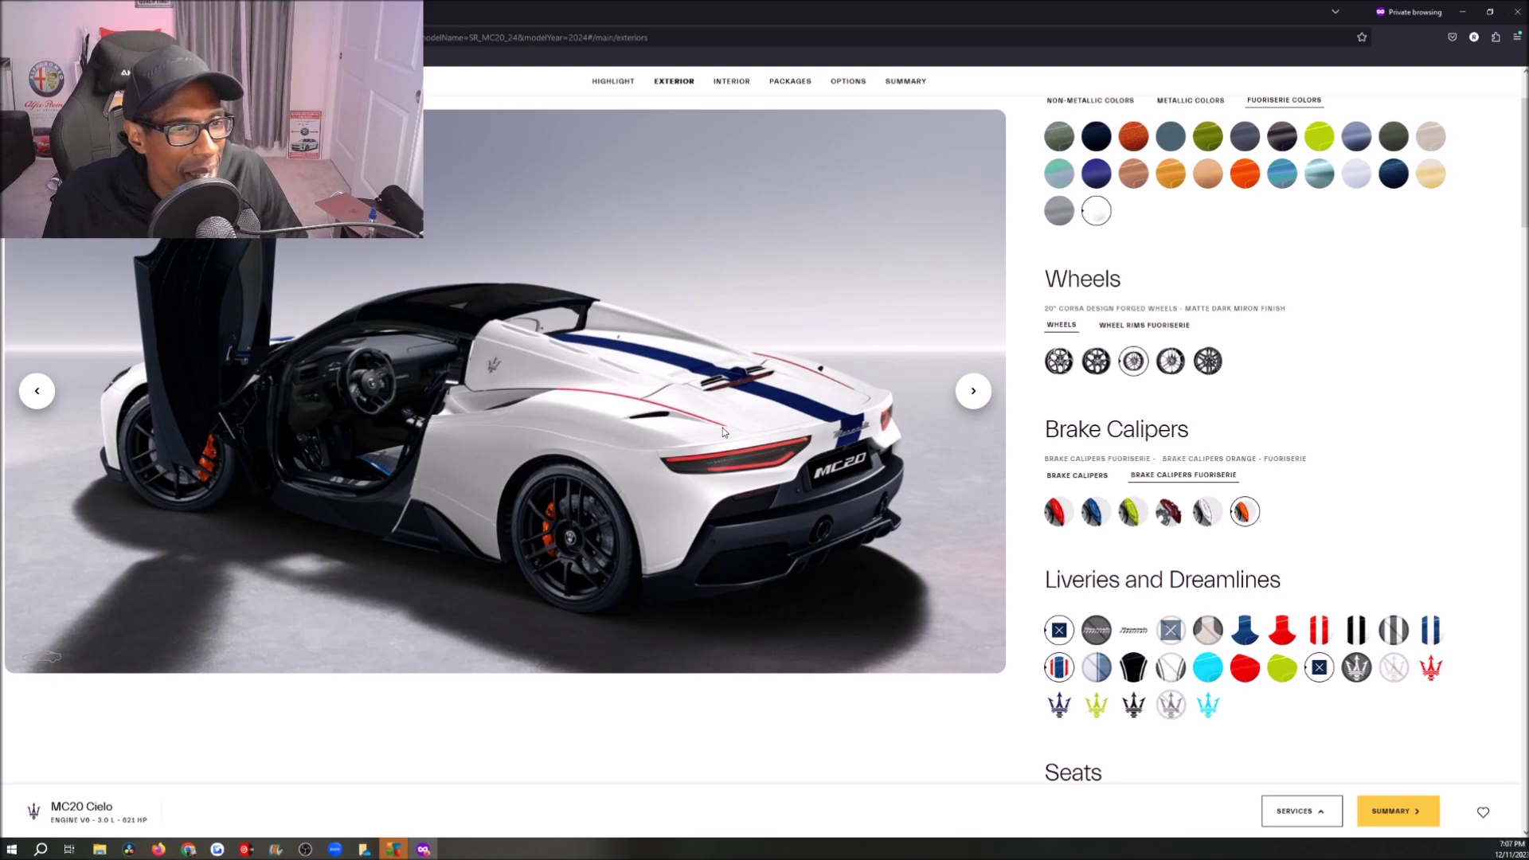
Step the preview from side profile through the interior to the overhead view.
{"action": "left_click", "coordinate": [982, 391]}
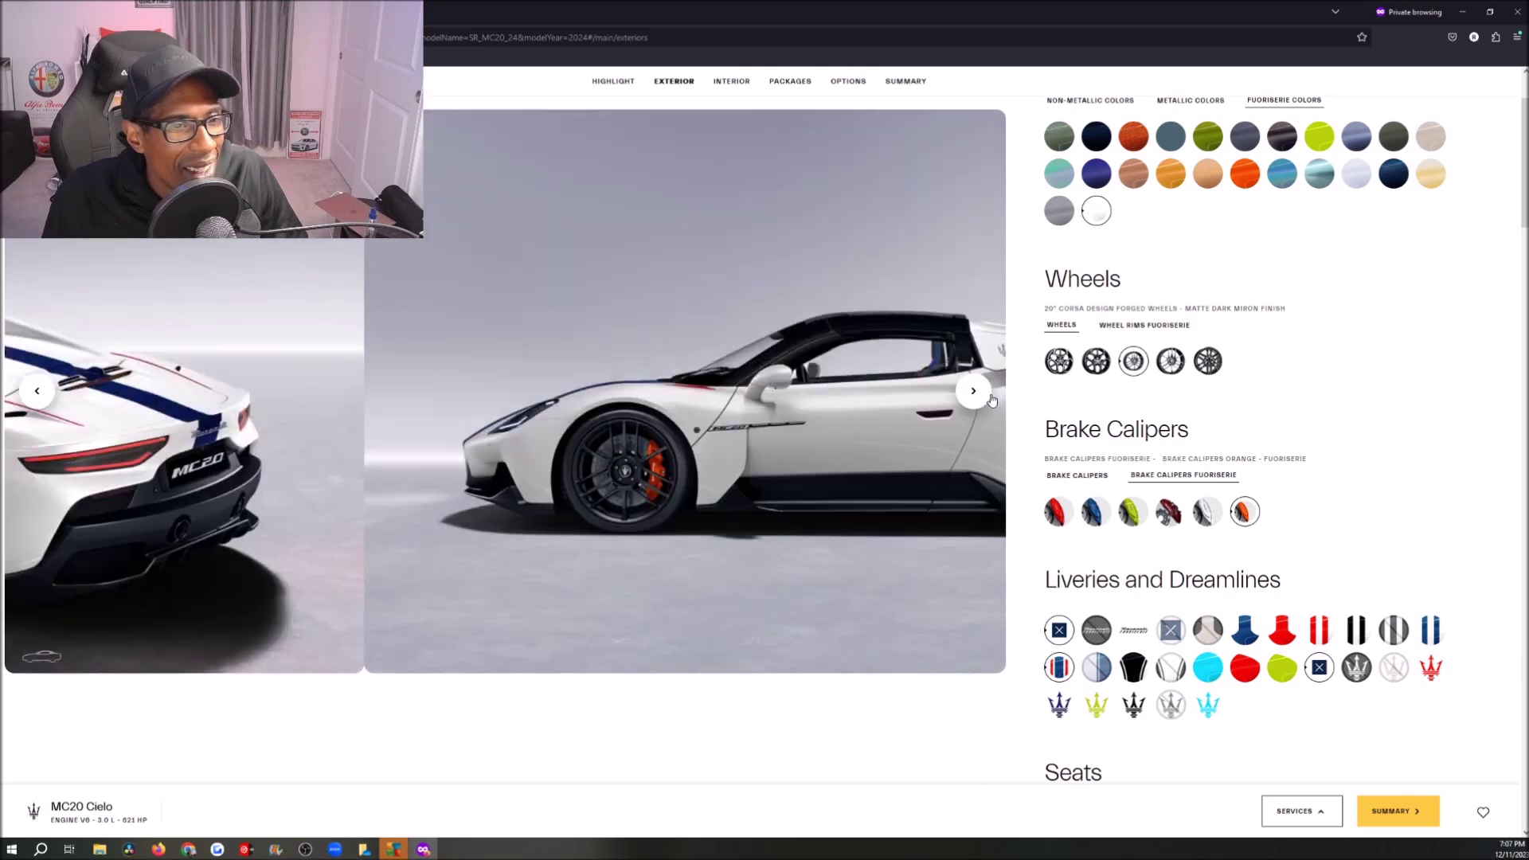
{"action": "left_click", "coordinate": [990, 398]}
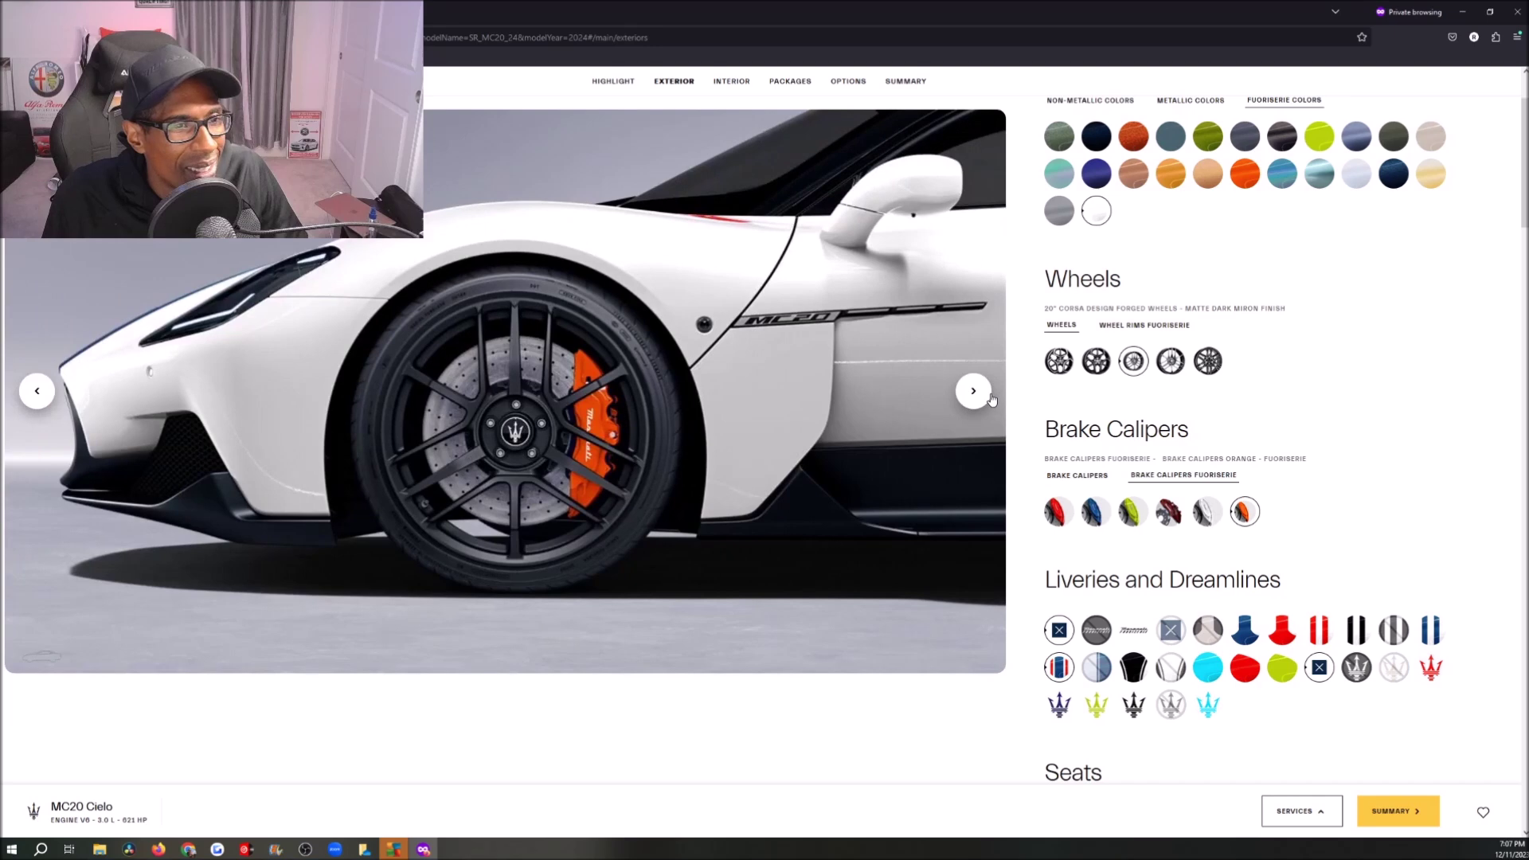
{"action": "left_click", "coordinate": [990, 396]}
{"action": "left_click", "coordinate": [989, 397]}
{"action": "left_click", "coordinate": [989, 397]}
{"action": "left_click", "coordinate": [990, 397]}
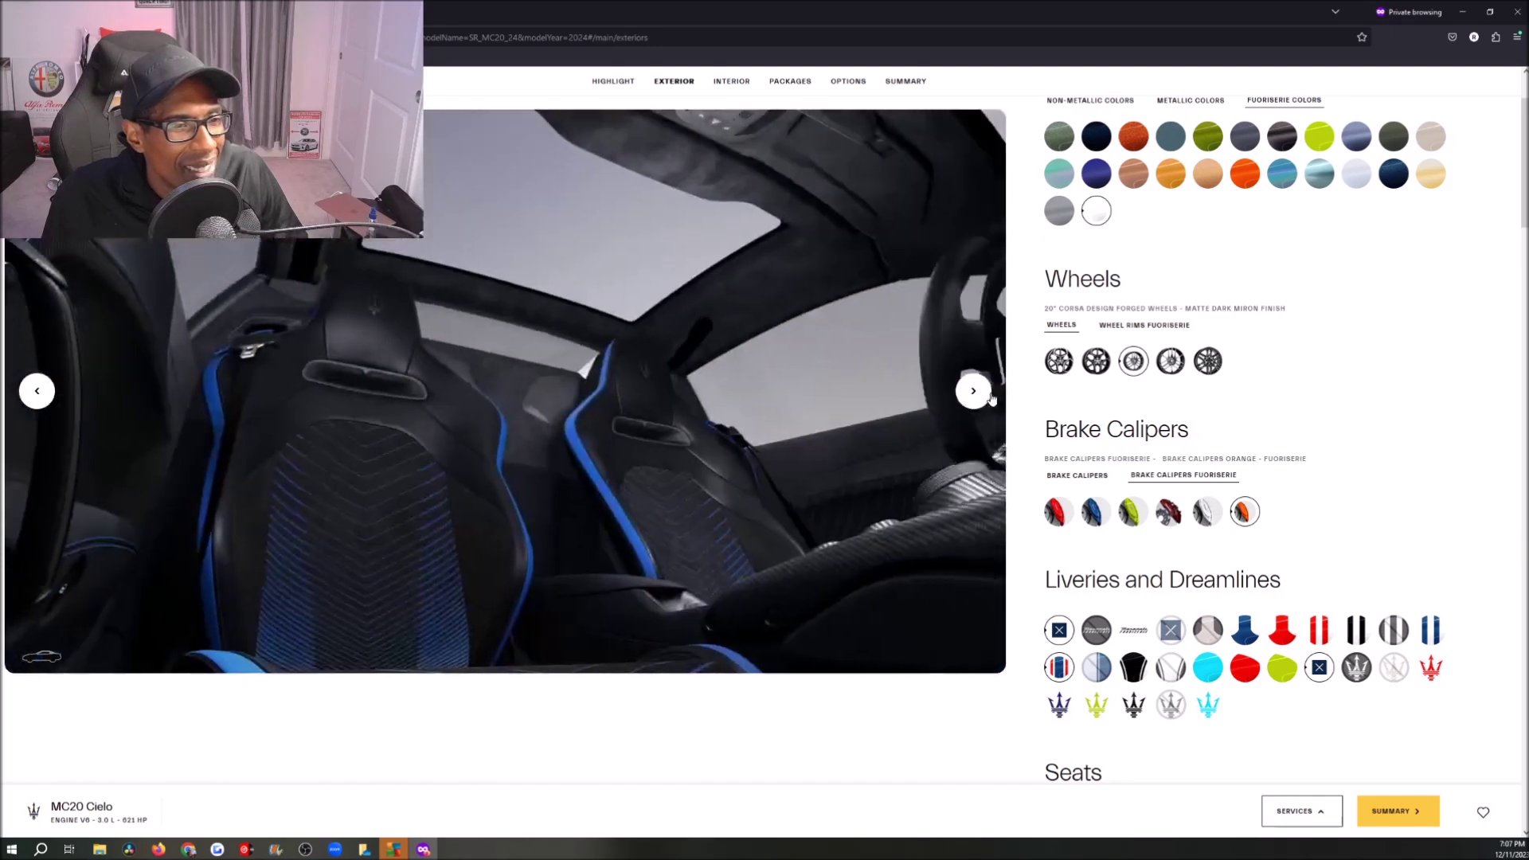
{"action": "left_click", "coordinate": [990, 397]}
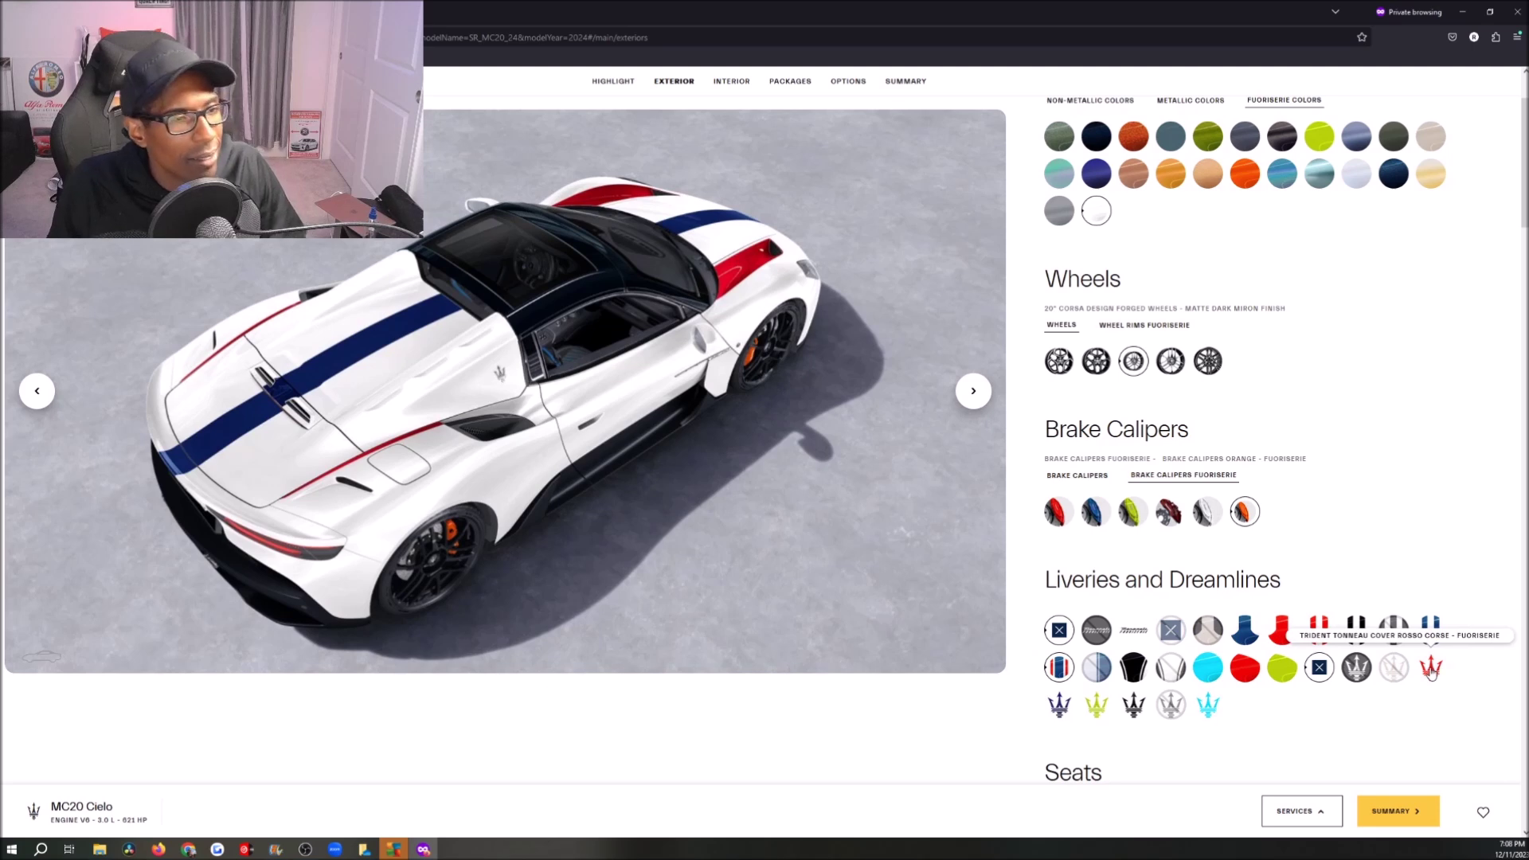
Add the red Trident tonneau cover and preview the car through to overhead.
{"action": "left_click", "coordinate": [1431, 670]}
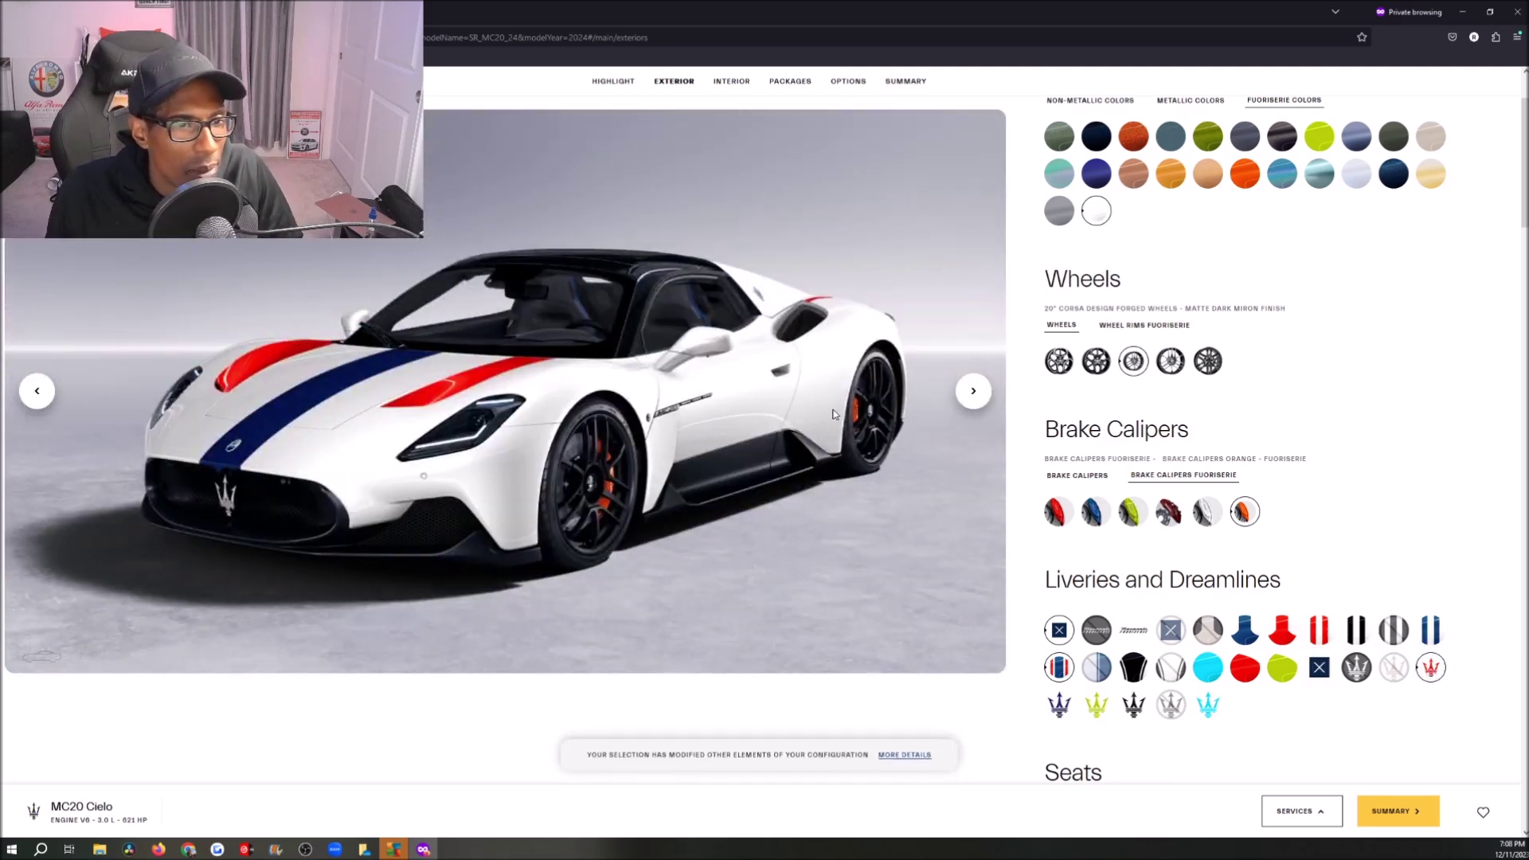
{"action": "left_click", "coordinate": [976, 388]}
{"action": "left_click", "coordinate": [974, 391]}
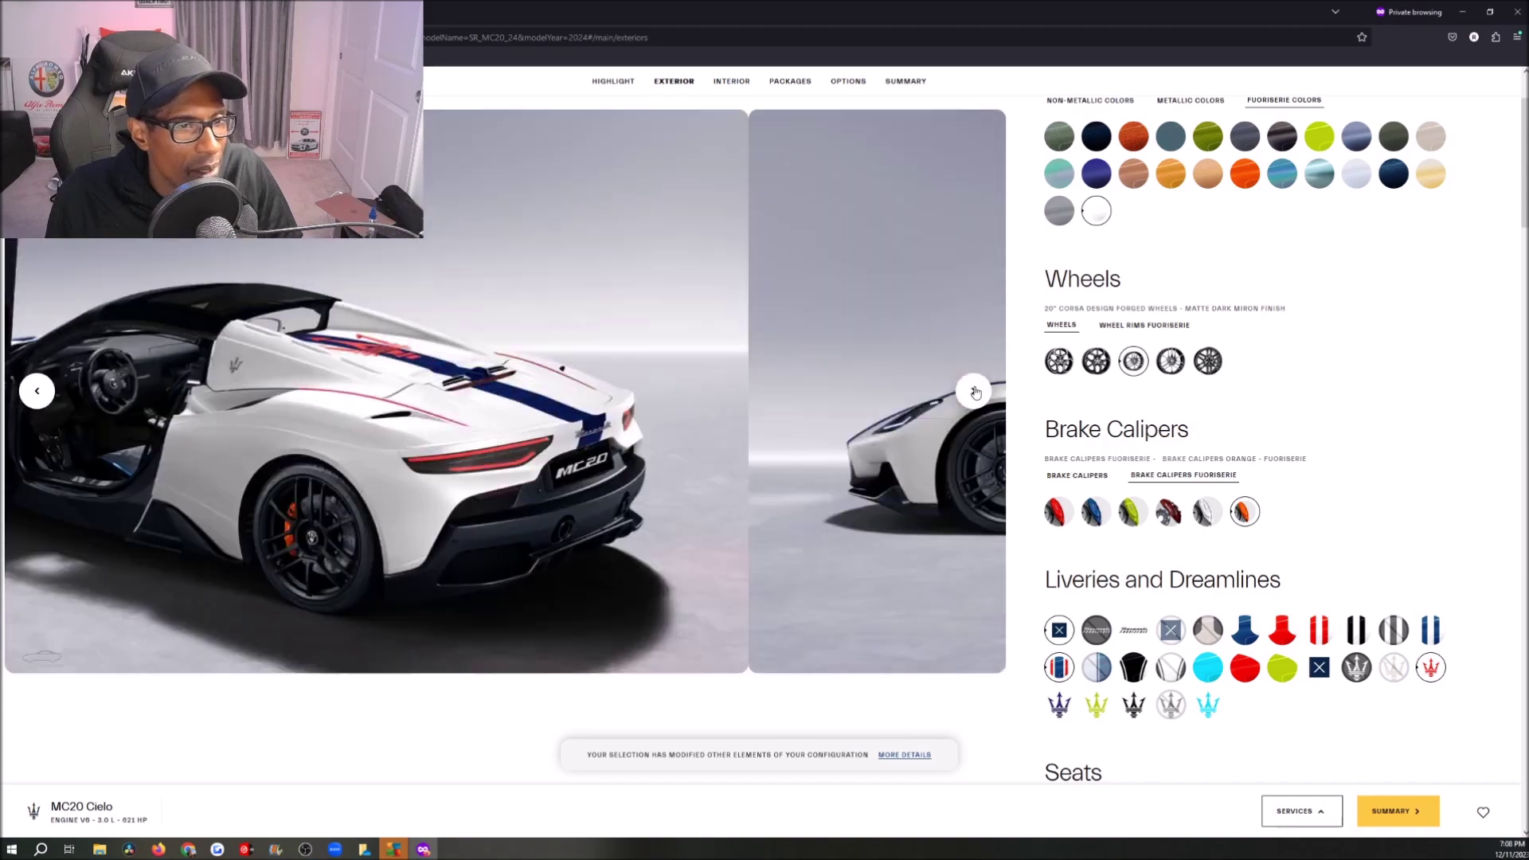
{"action": "left_click", "coordinate": [974, 390]}
{"action": "left_click", "coordinate": [974, 391]}
{"action": "left_click", "coordinate": [975, 391]}
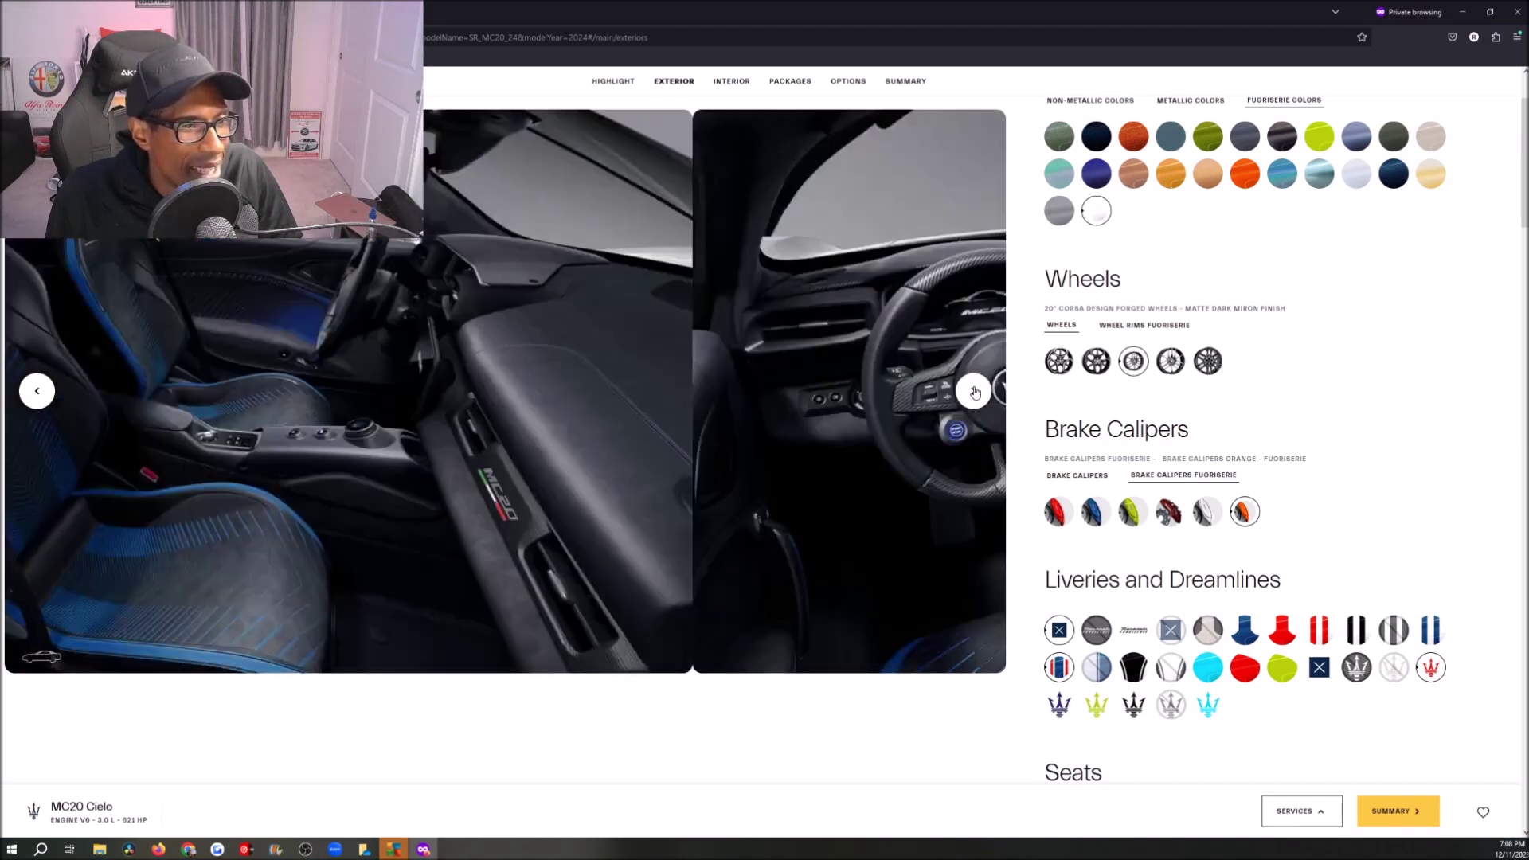
{"action": "left_click", "coordinate": [975, 391]}
{"action": "left_click", "coordinate": [975, 391]}
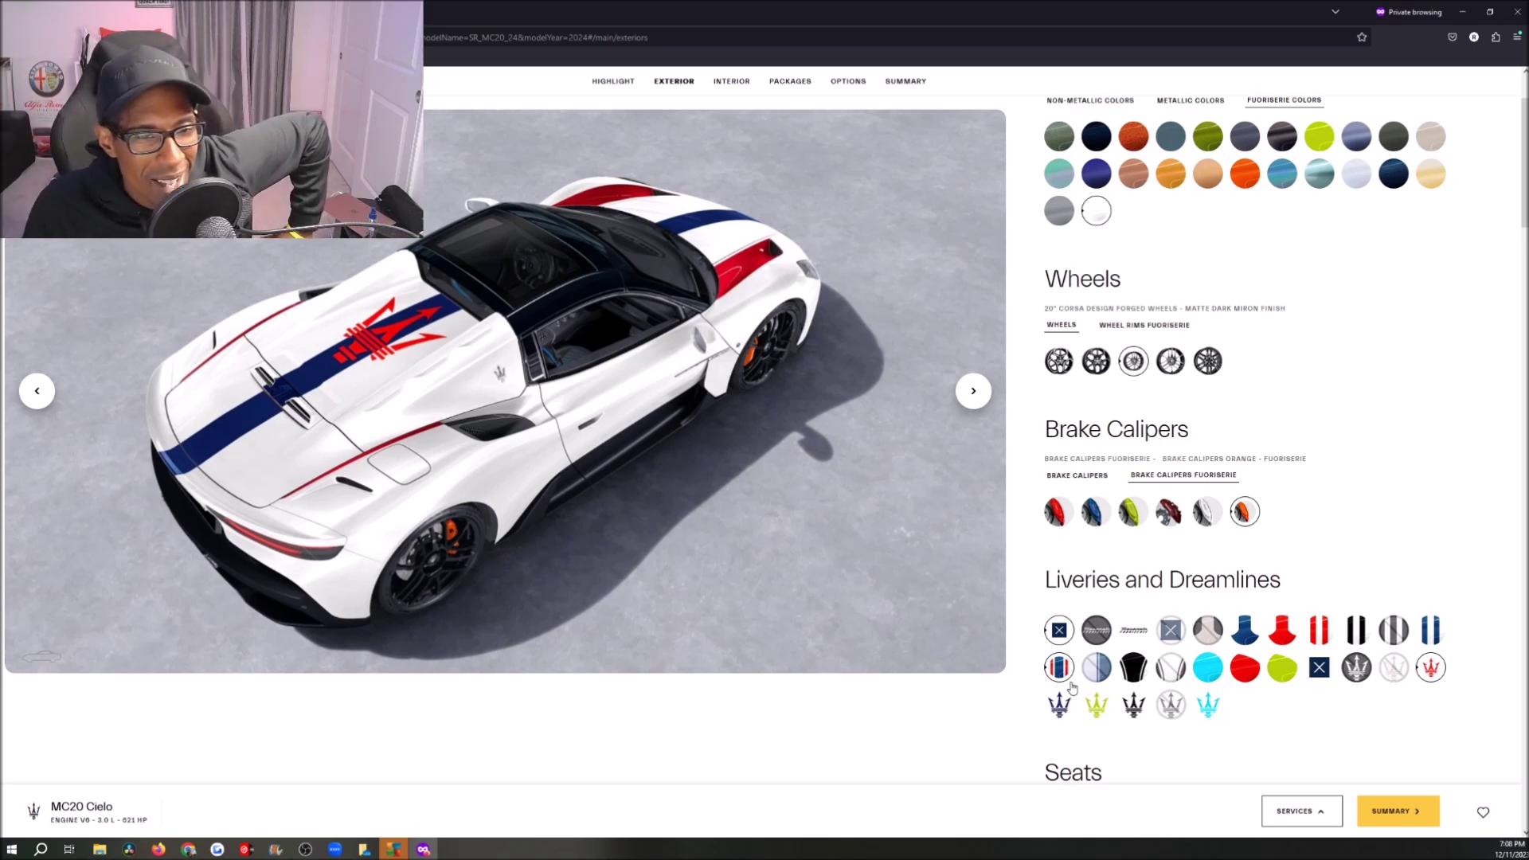
Compare the blue, Hypergreen, black and aqua Trident tonneau covers from overhead.
{"action": "left_click", "coordinate": [1079, 705]}
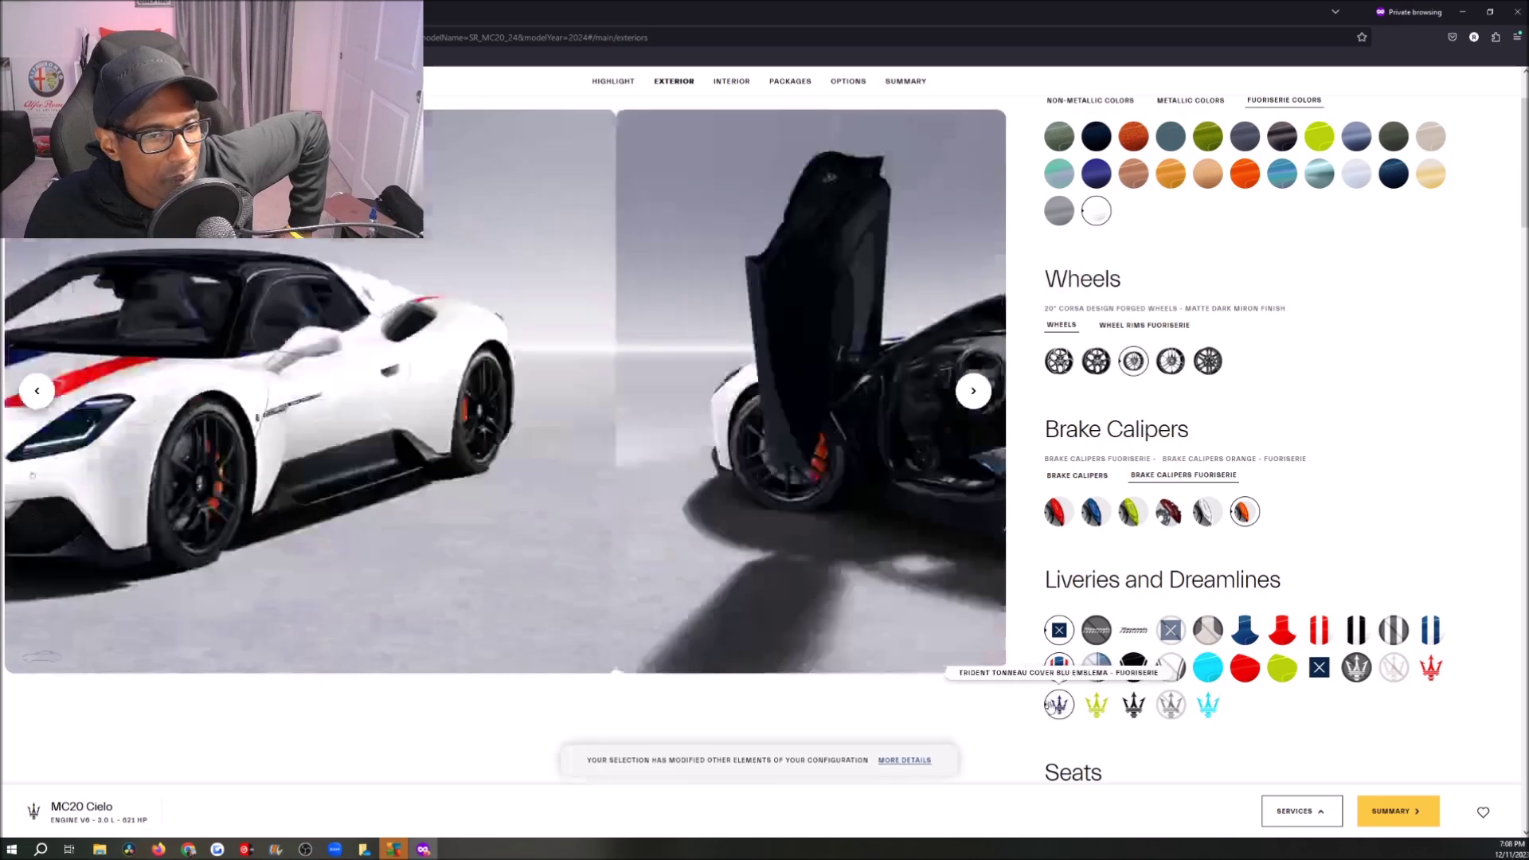
{"action": "left_click", "coordinate": [27, 400]}
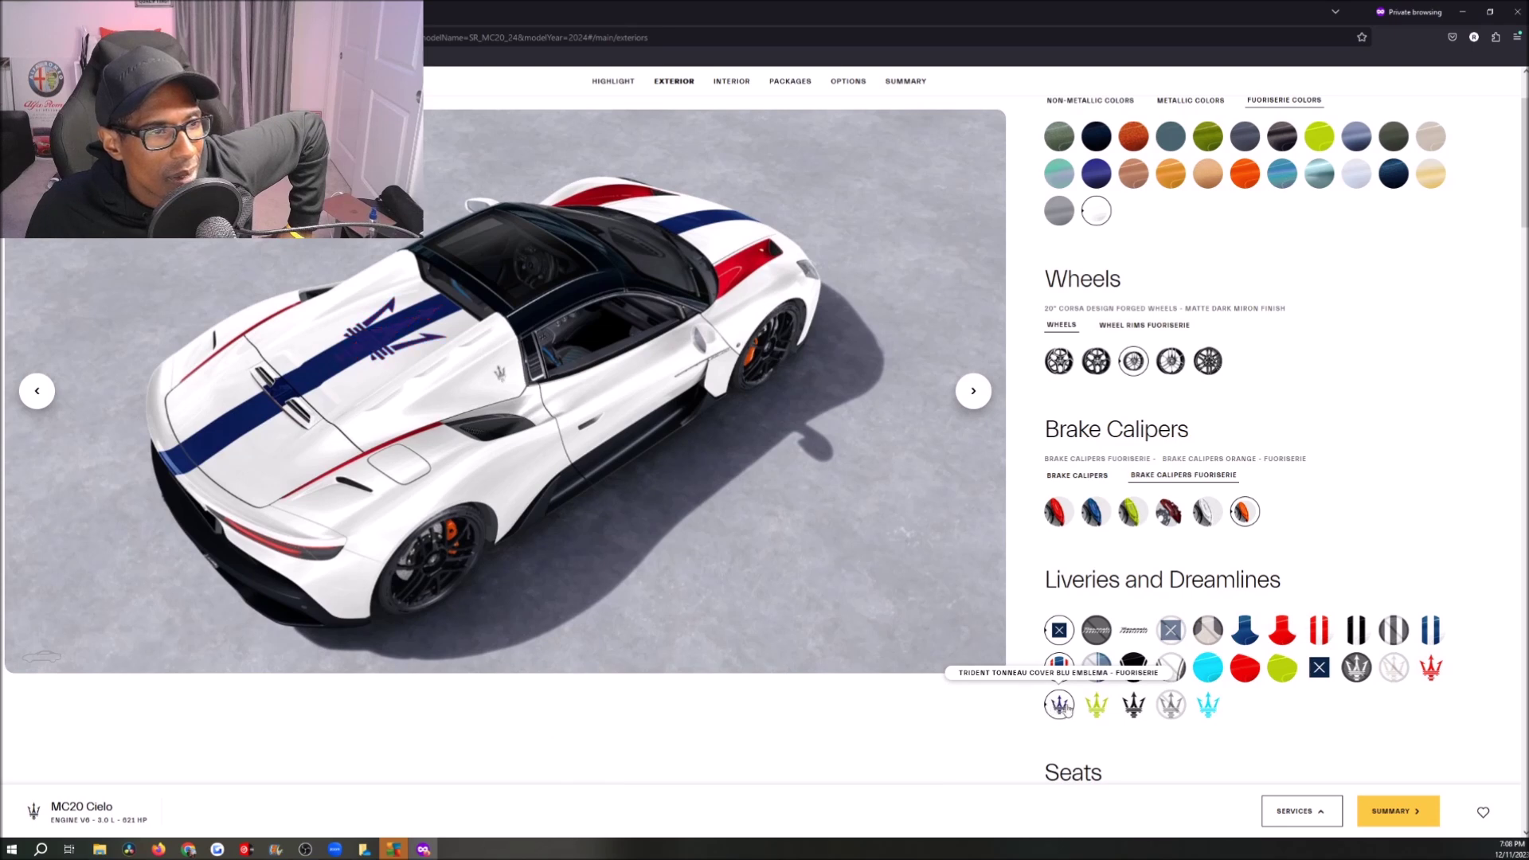
{"action": "left_click", "coordinate": [1101, 710]}
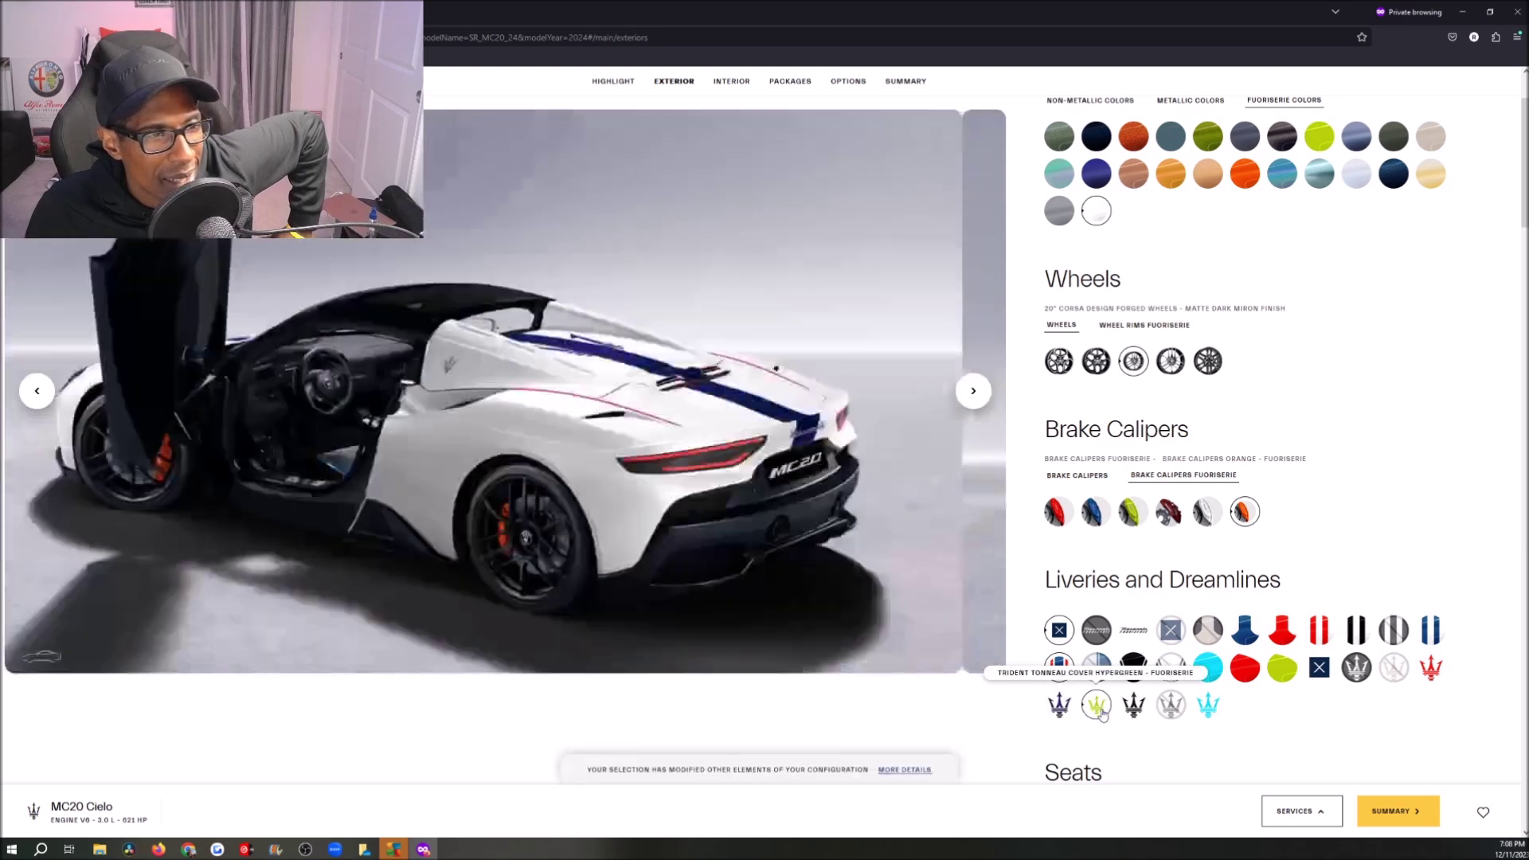
{"action": "left_click", "coordinate": [38, 390]}
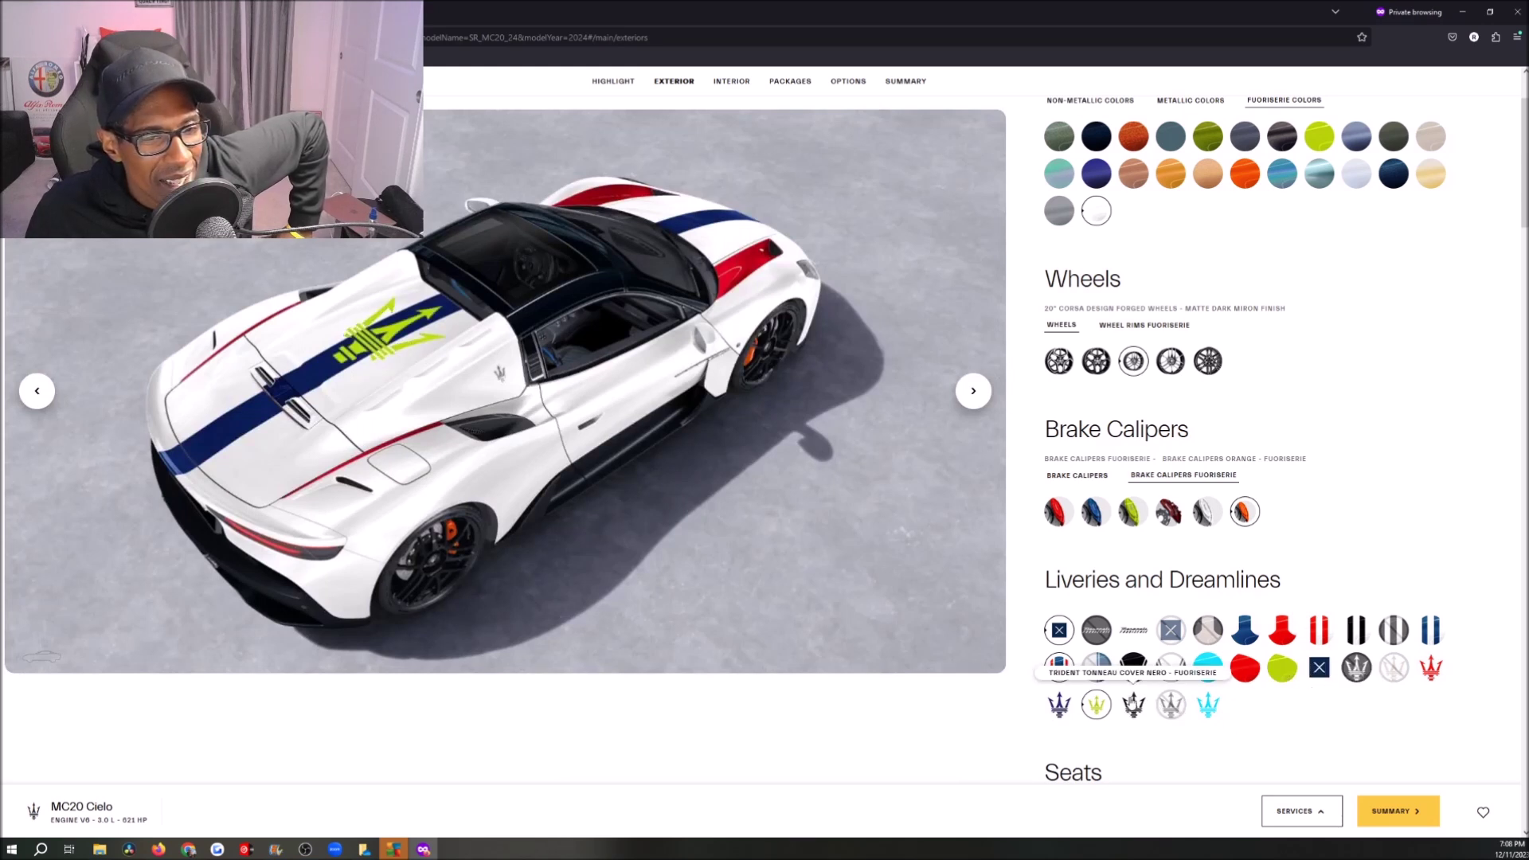
{"action": "left_click", "coordinate": [1133, 704]}
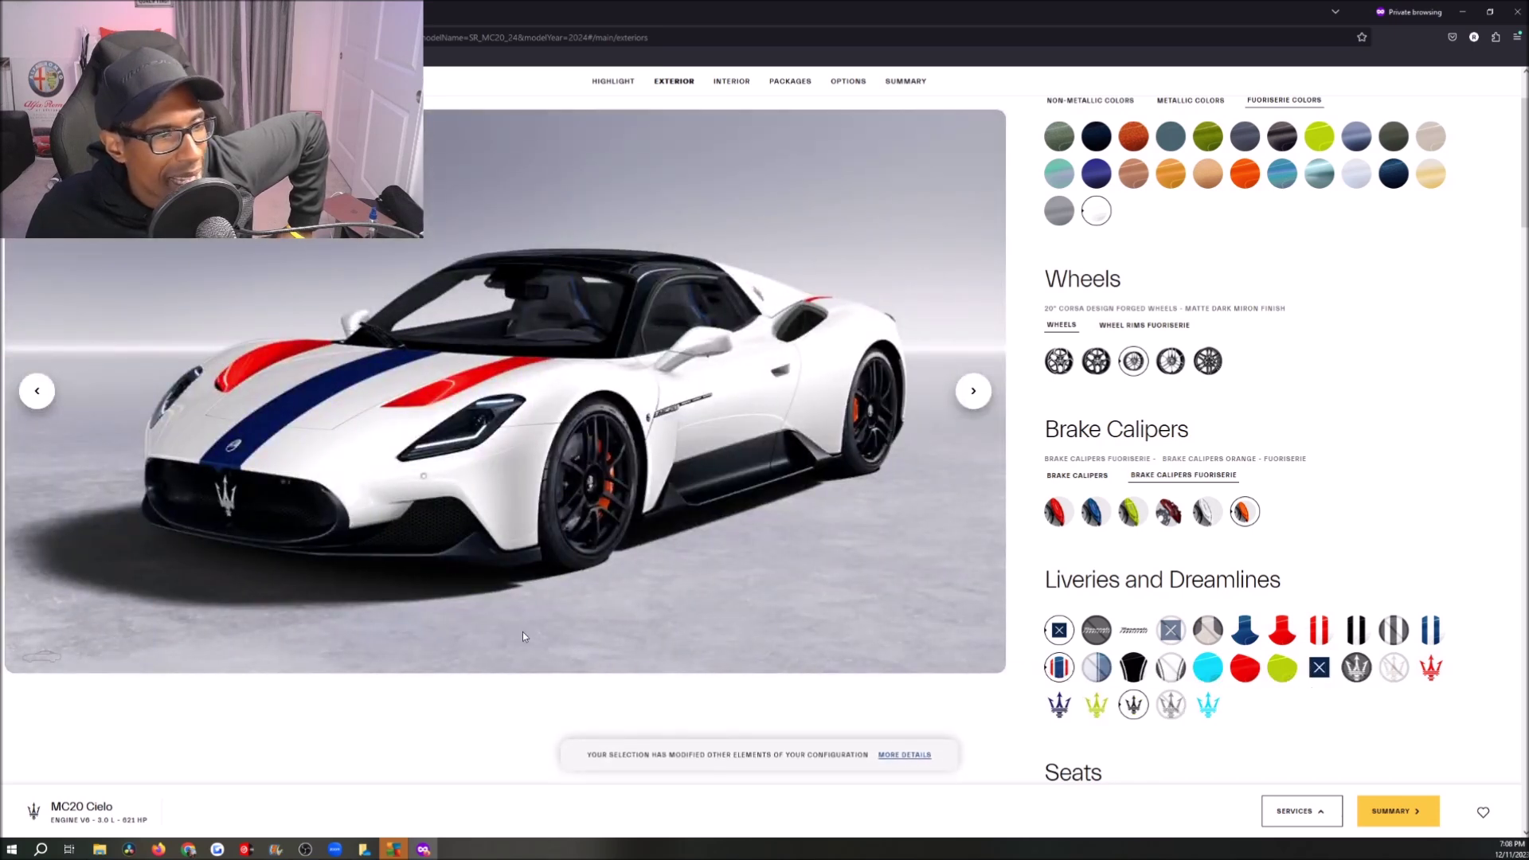
{"action": "left_click", "coordinate": [32, 392]}
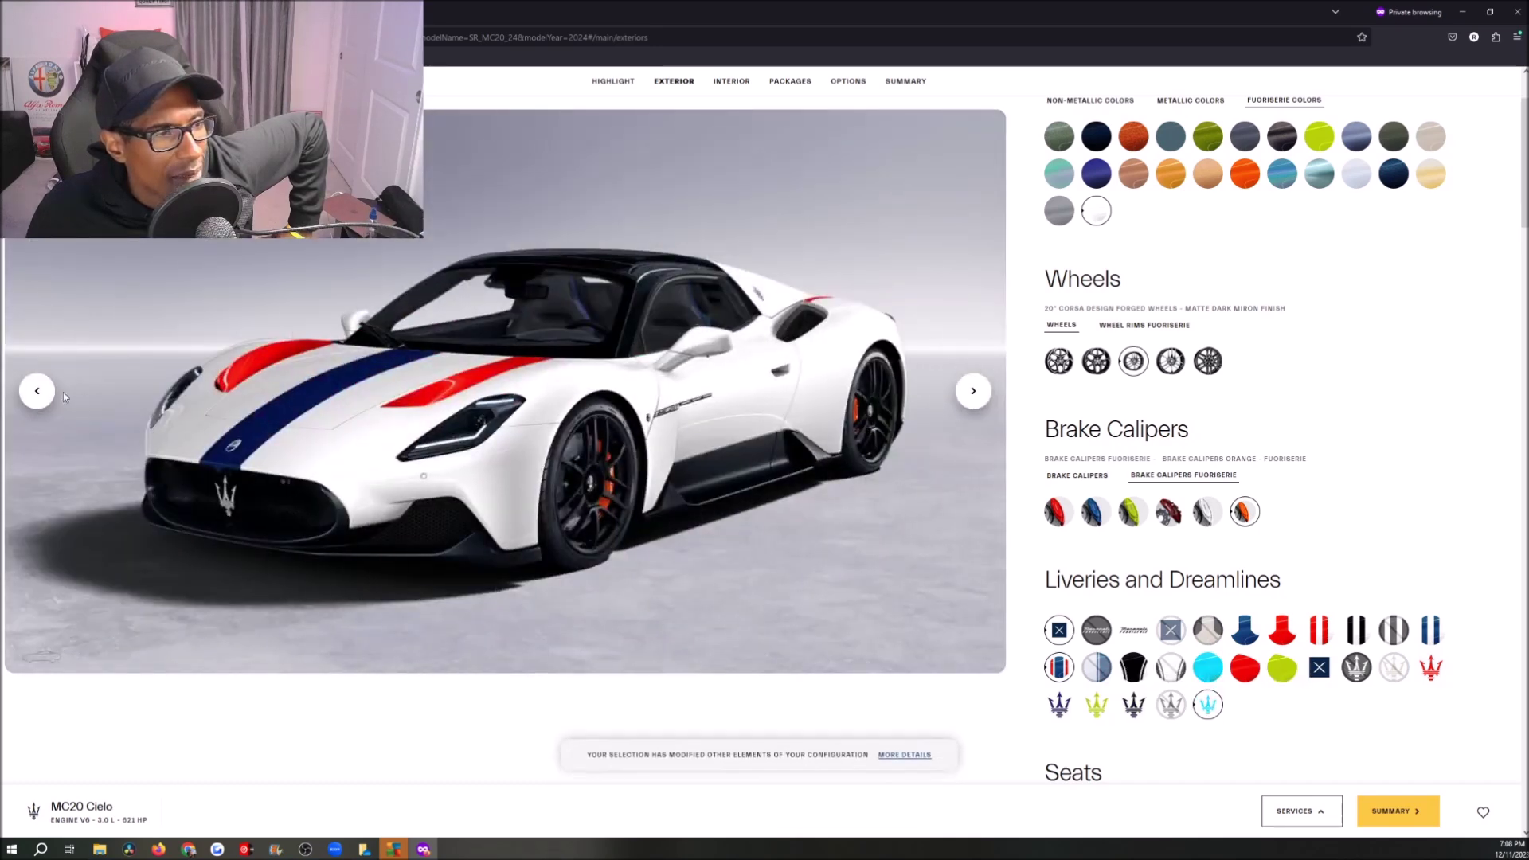
{"action": "left_click", "coordinate": [50, 393]}
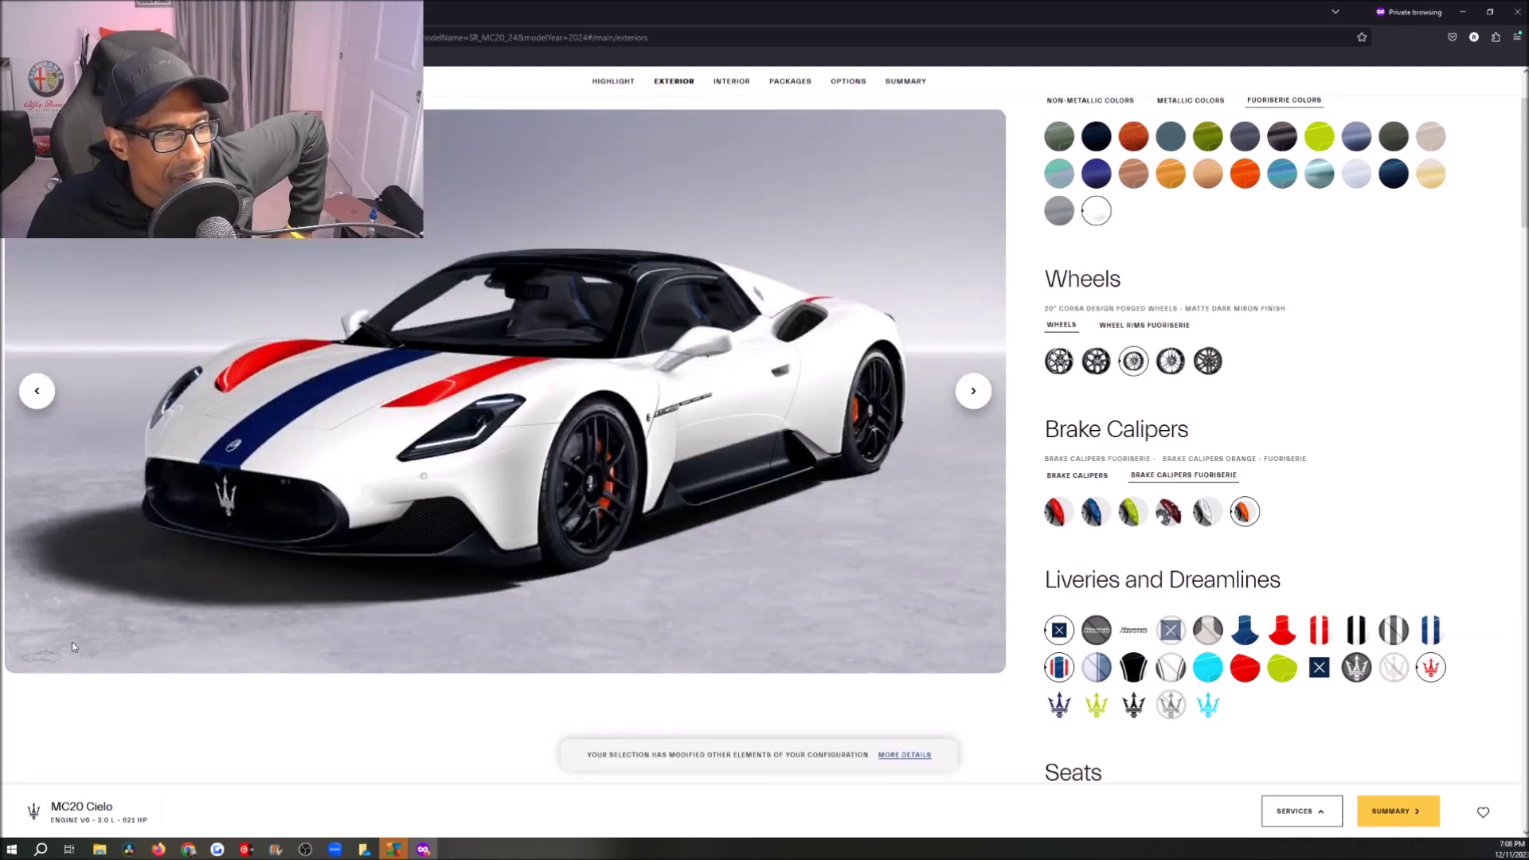
Toggle the roof open over the overhead and cabin views, then scroll down to Seats.
{"action": "left_click", "coordinate": [39, 660]}
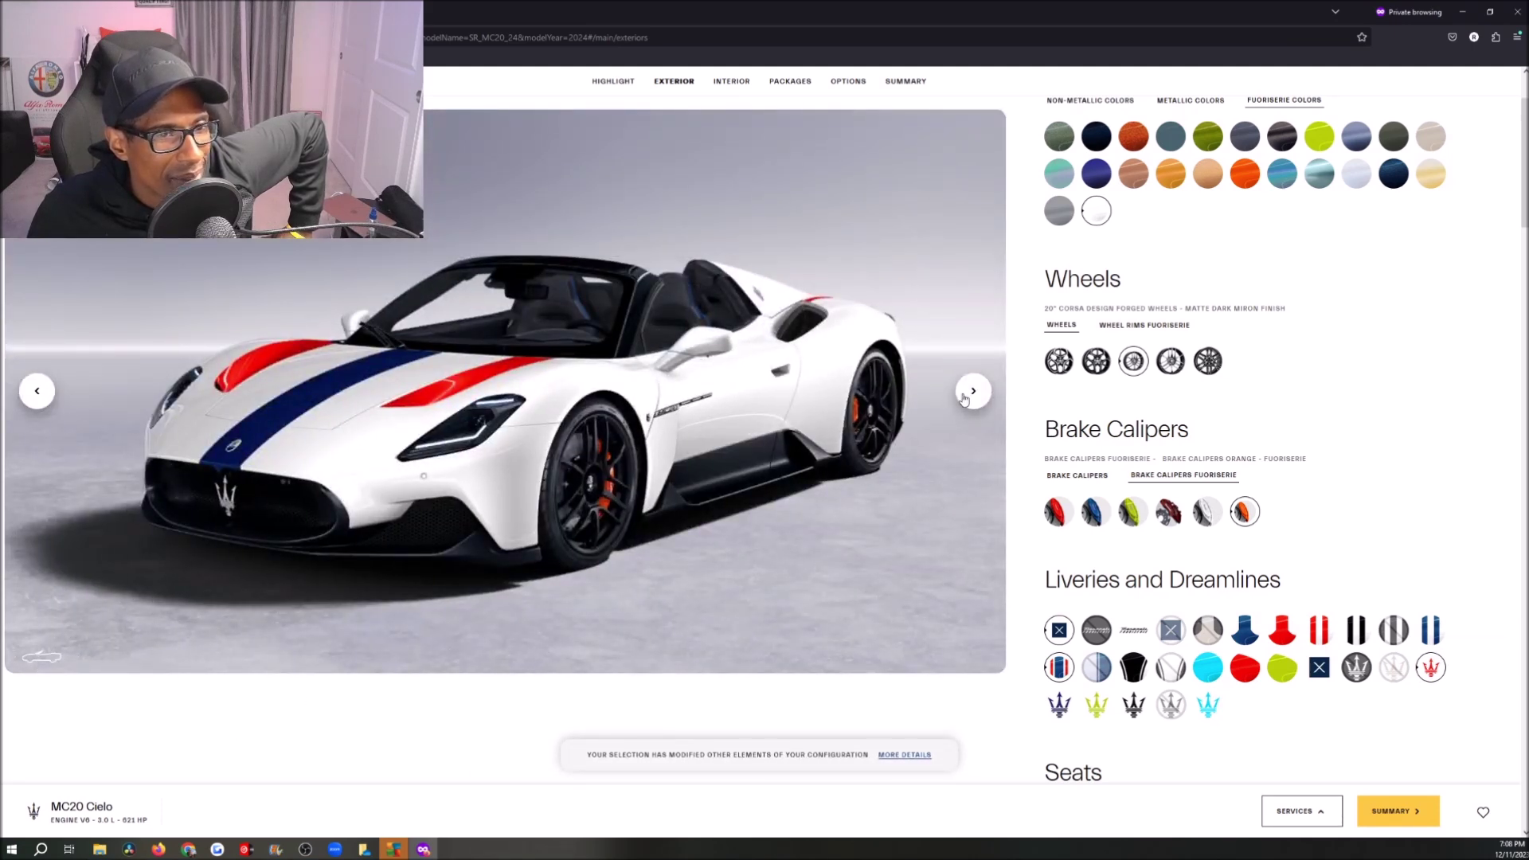
{"action": "left_click", "coordinate": [37, 394]}
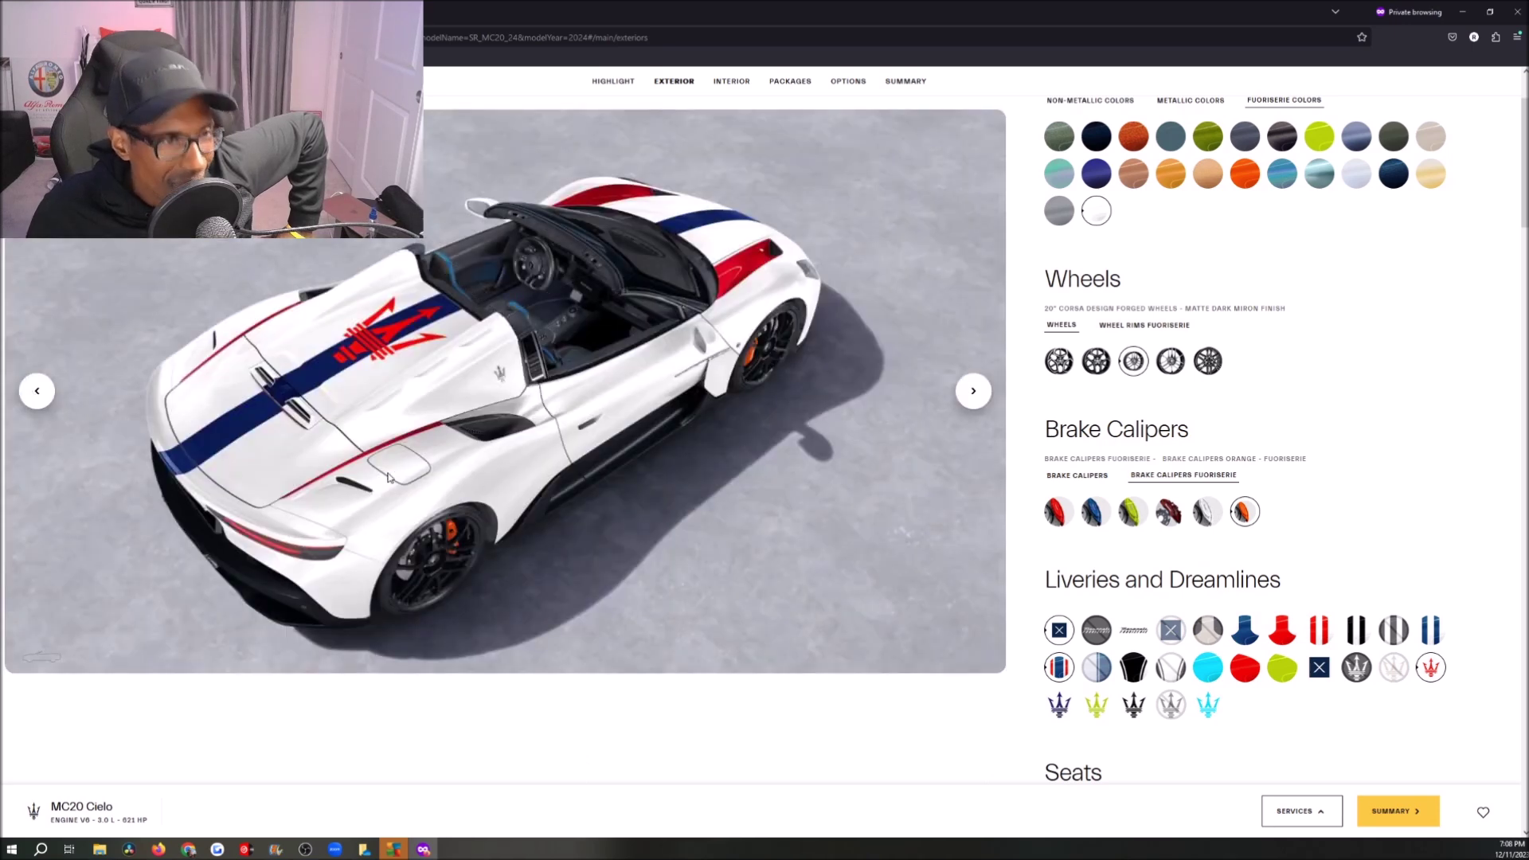
{"action": "left_click", "coordinate": [38, 393]}
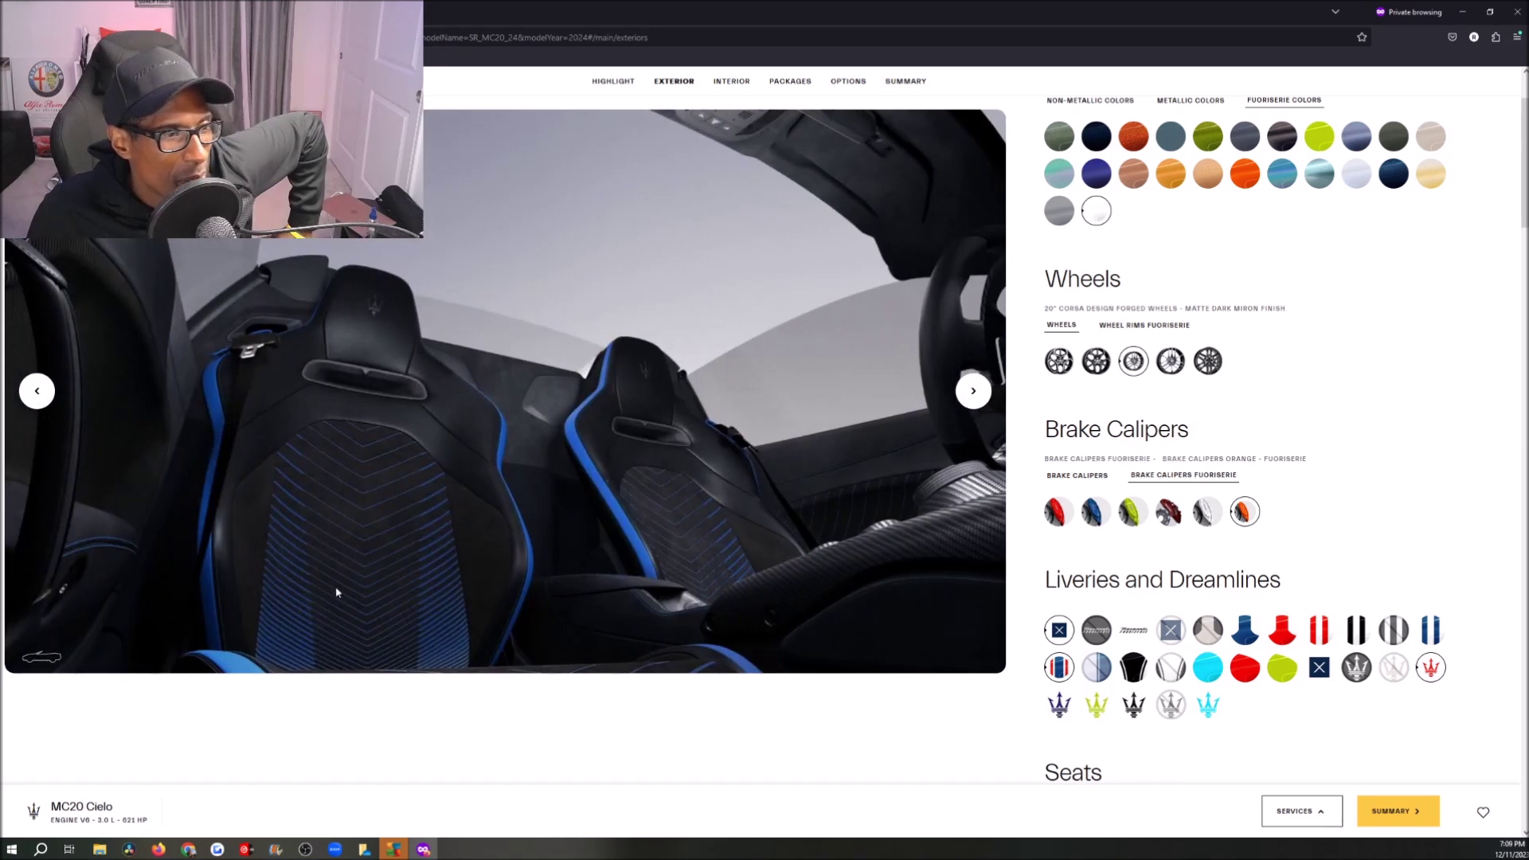
{"action": "left_click", "coordinate": [43, 660]}
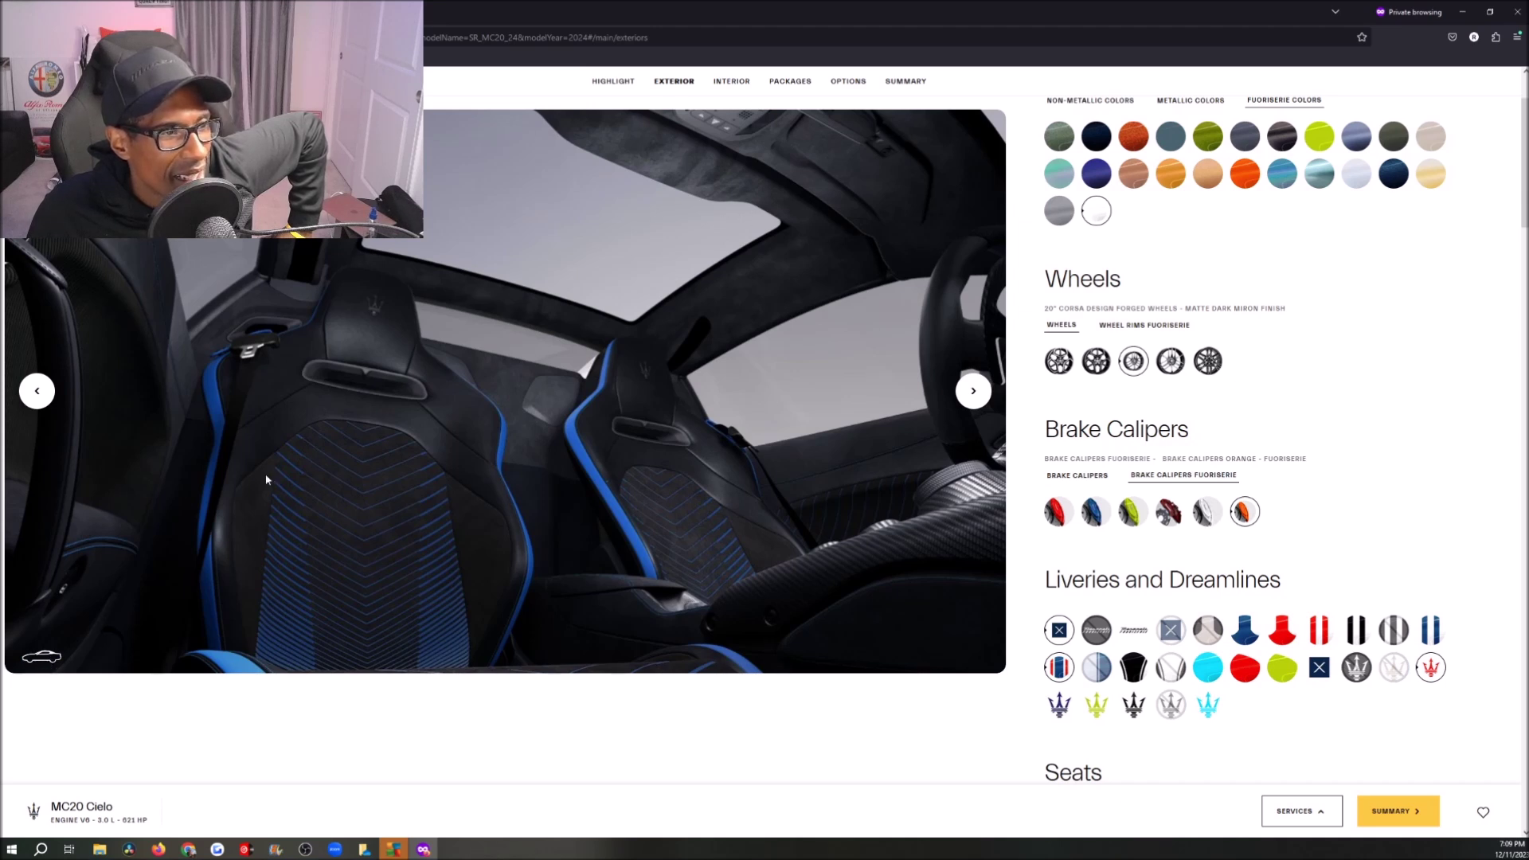
{"action": "left_click", "coordinate": [44, 656]}
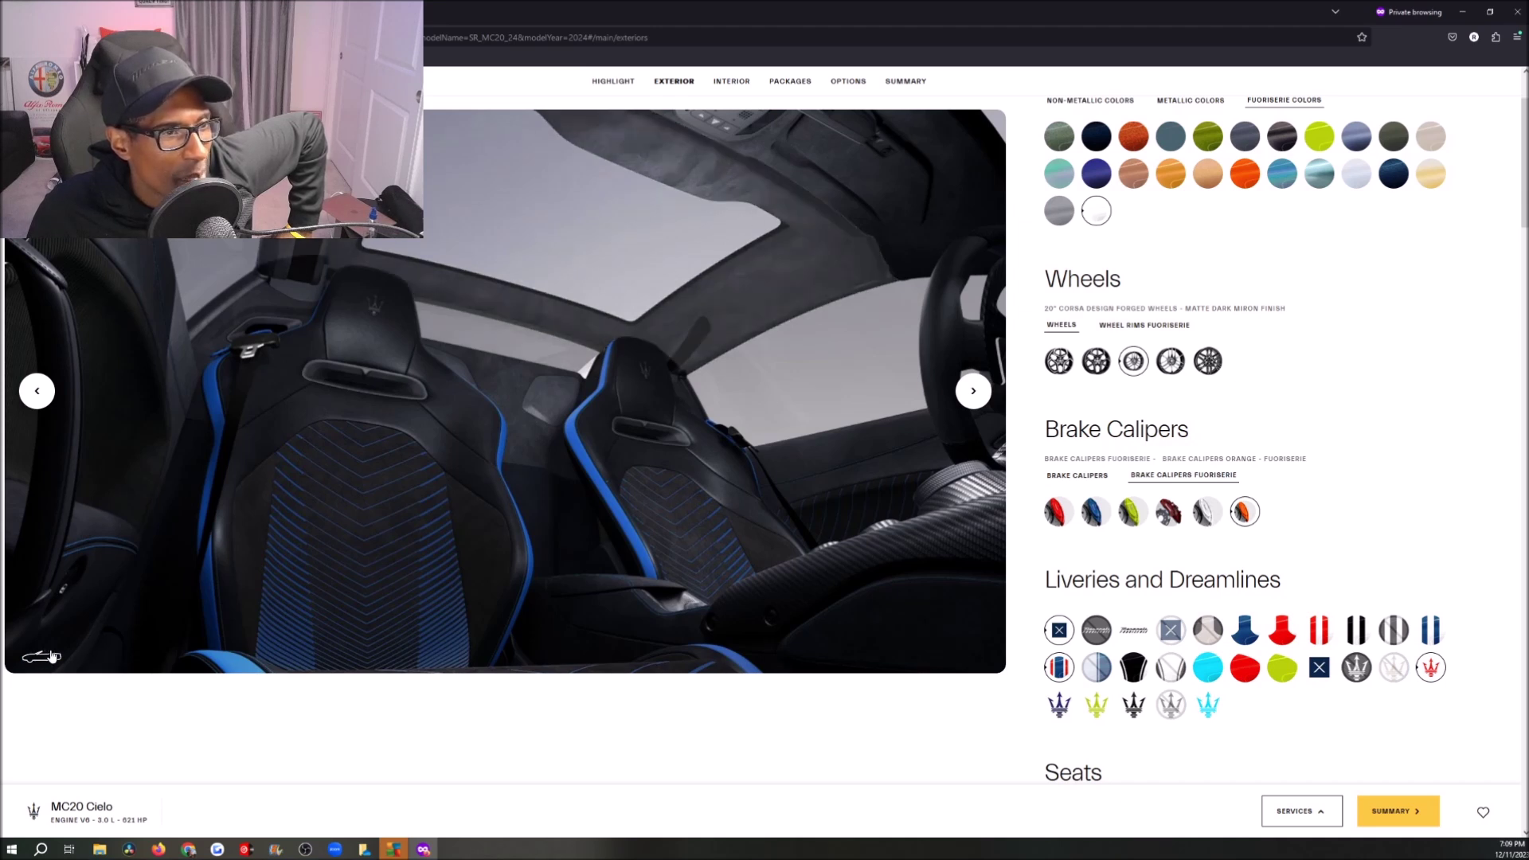
{"action": "left_click", "coordinate": [38, 388]}
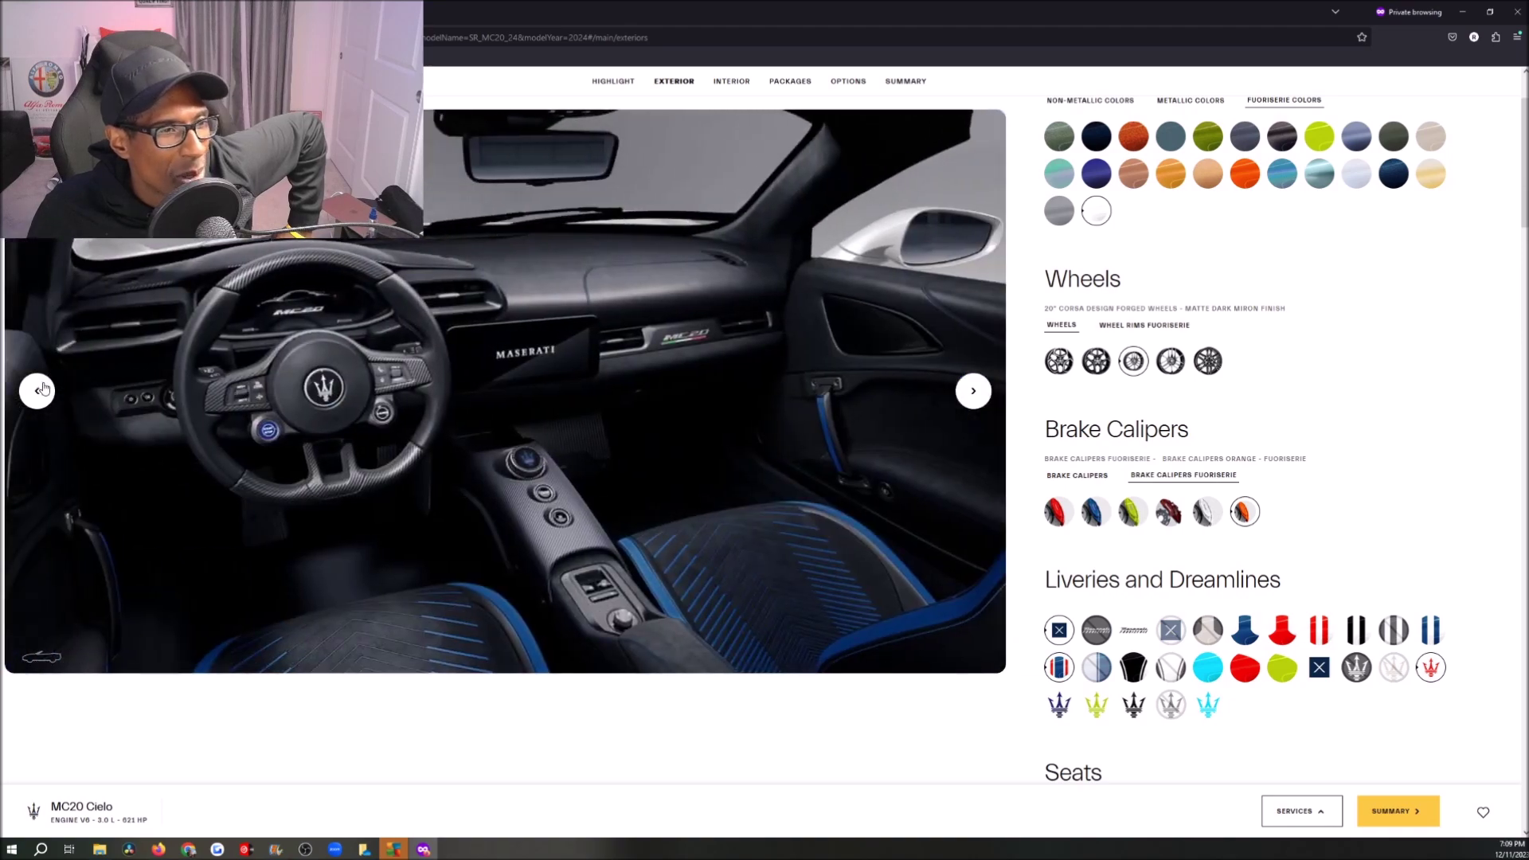
{"action": "left_click", "coordinate": [37, 390]}
{"action": "scroll", "coordinate": [1176, 542], "scroll_direction": "down", "scroll_amount": 4}
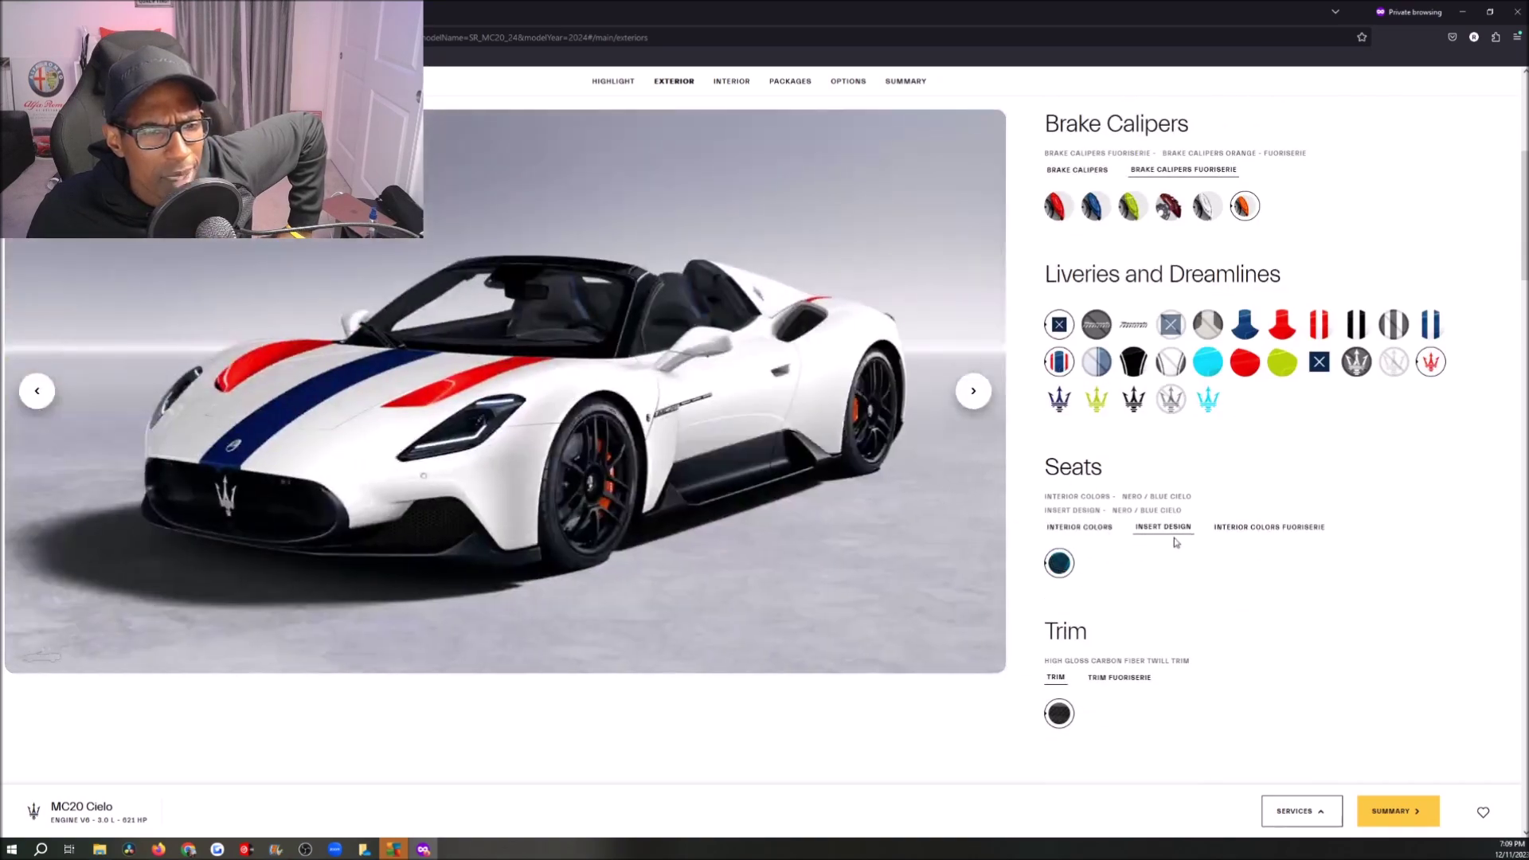
Glance at the Fuoriserie trim choices, then return to the standard trim list.
{"action": "left_click", "coordinate": [976, 398]}
{"action": "left_click", "coordinate": [978, 400]}
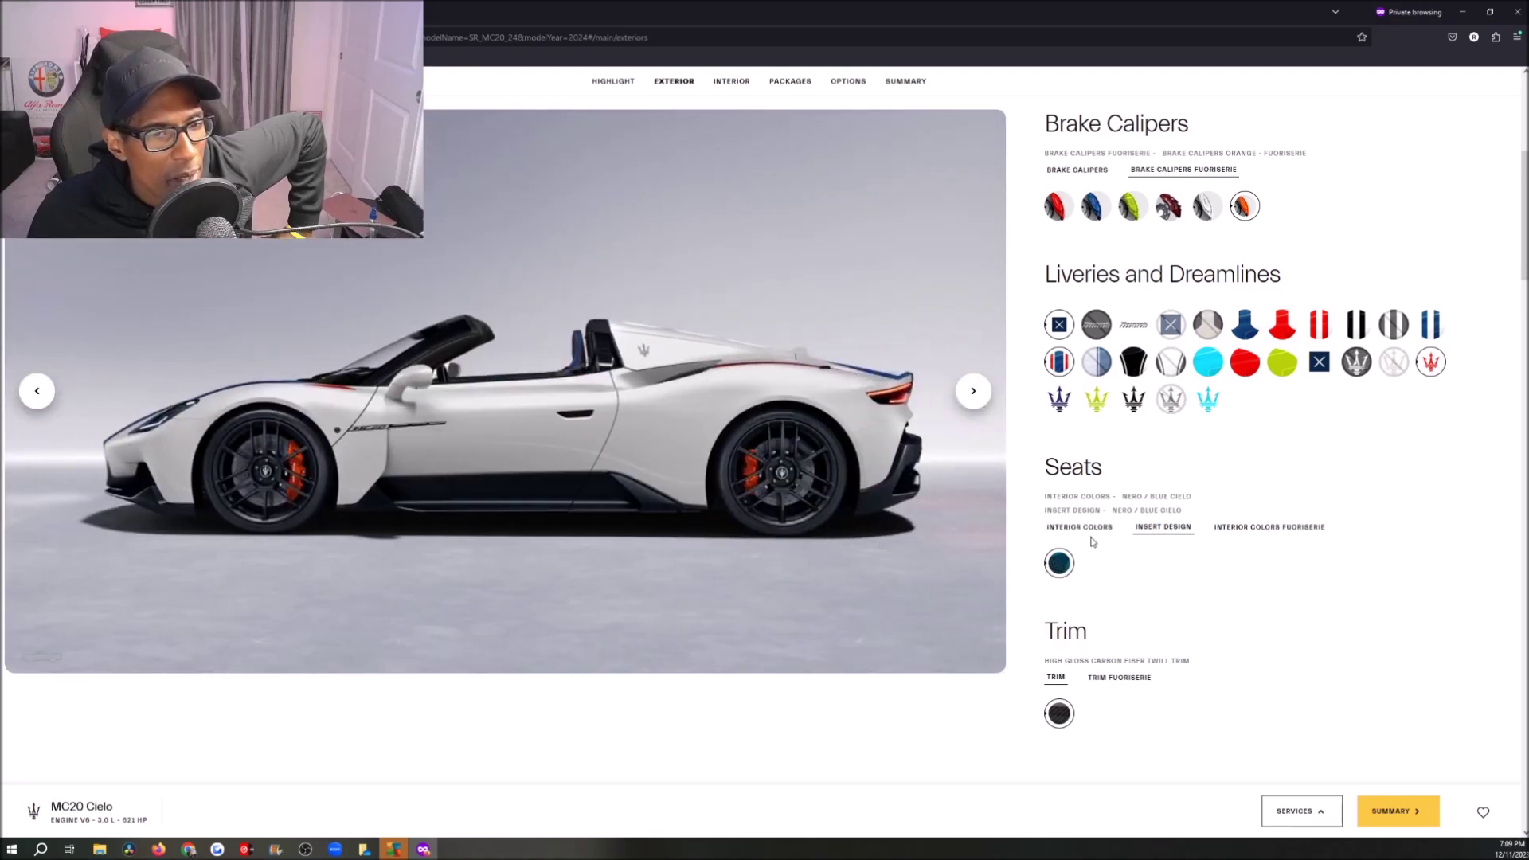
{"action": "left_click", "coordinate": [972, 391]}
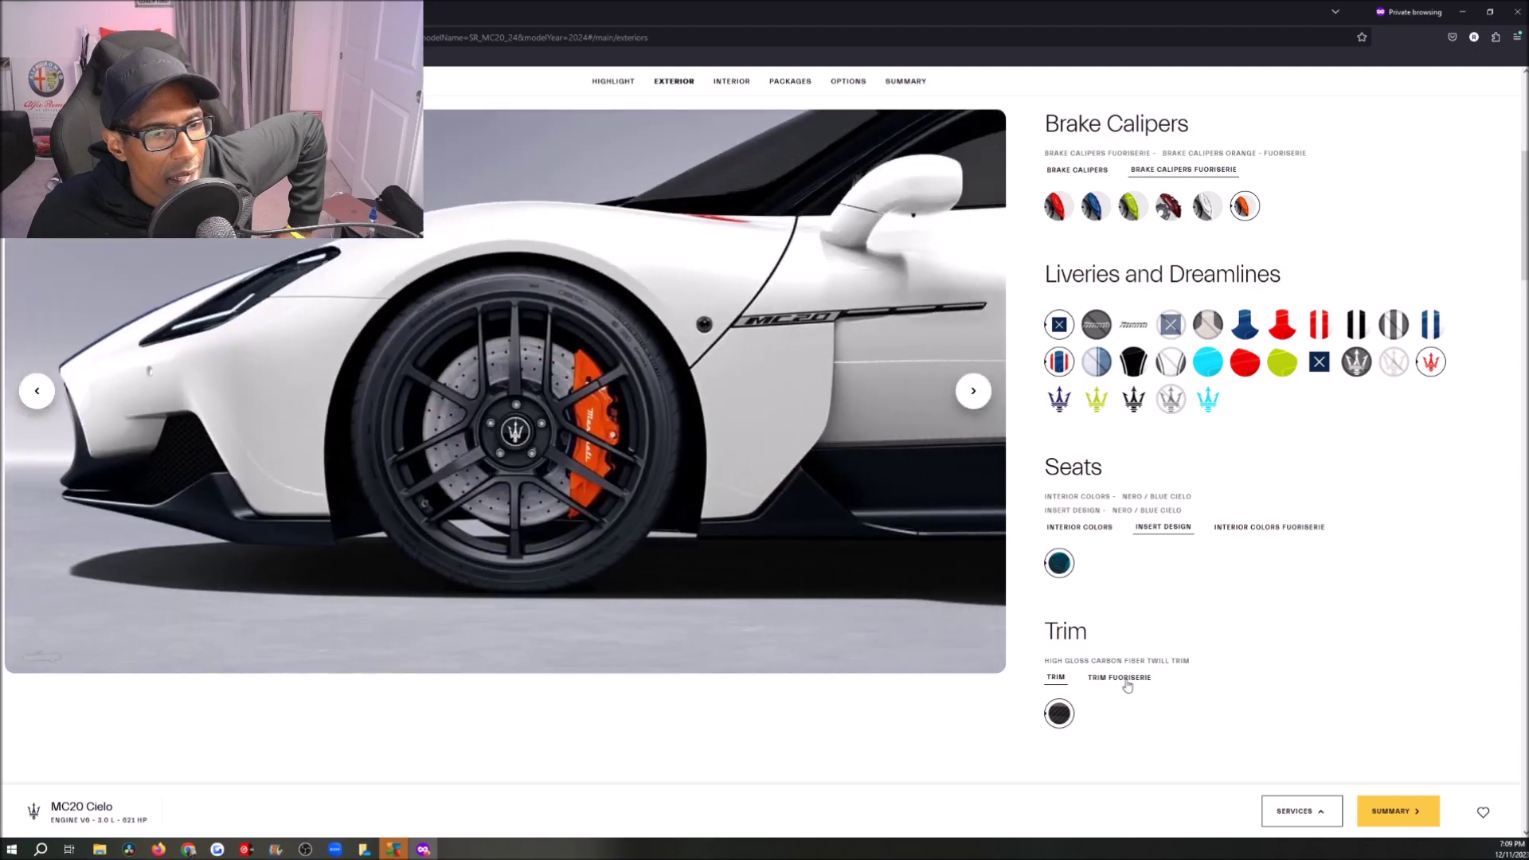
{"action": "left_click", "coordinate": [1122, 677]}
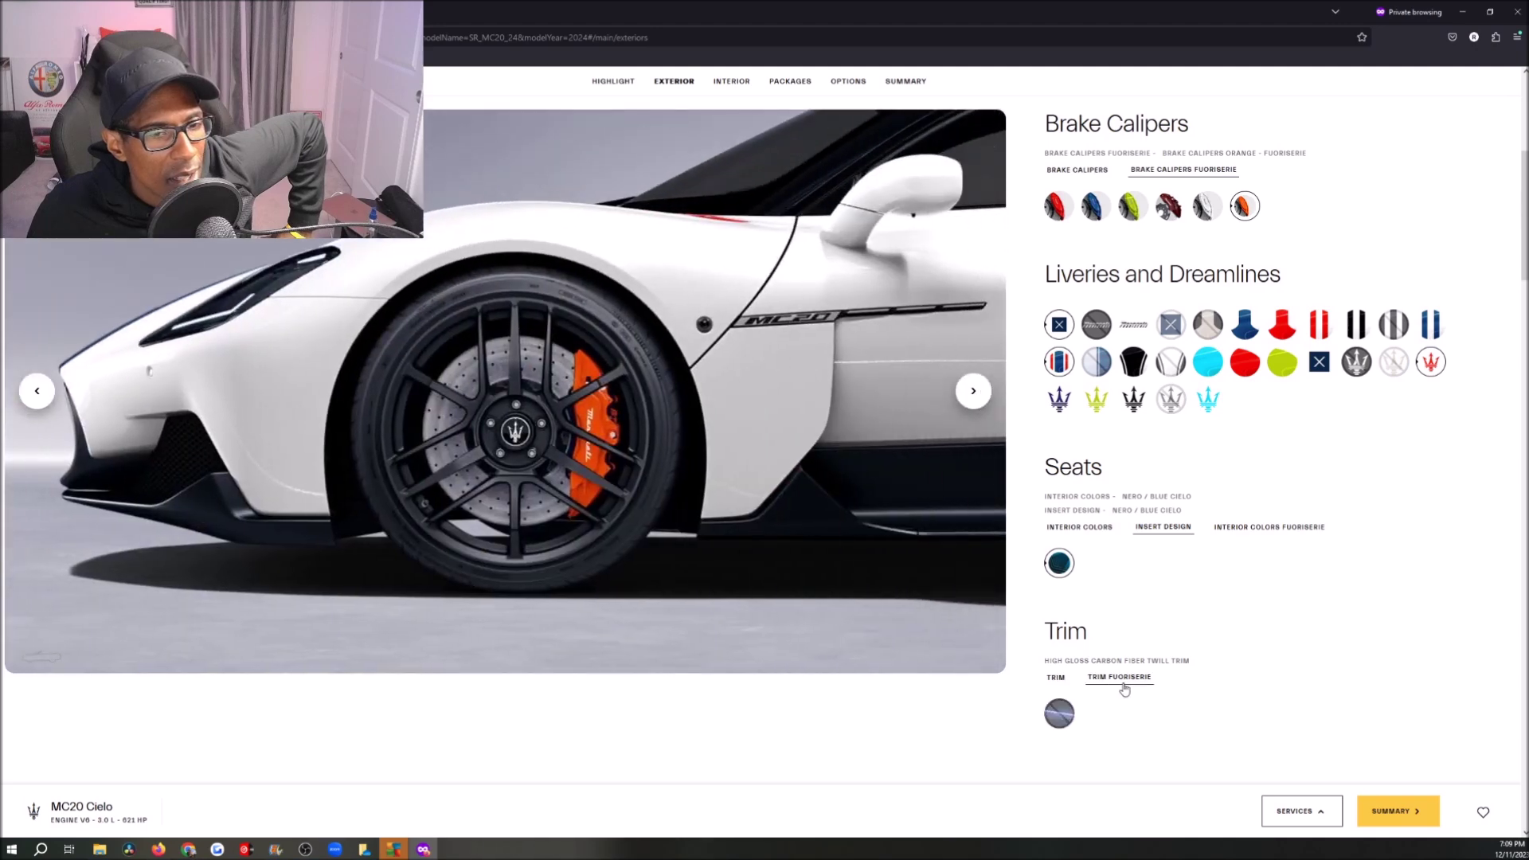
{"action": "left_click", "coordinate": [1053, 678]}
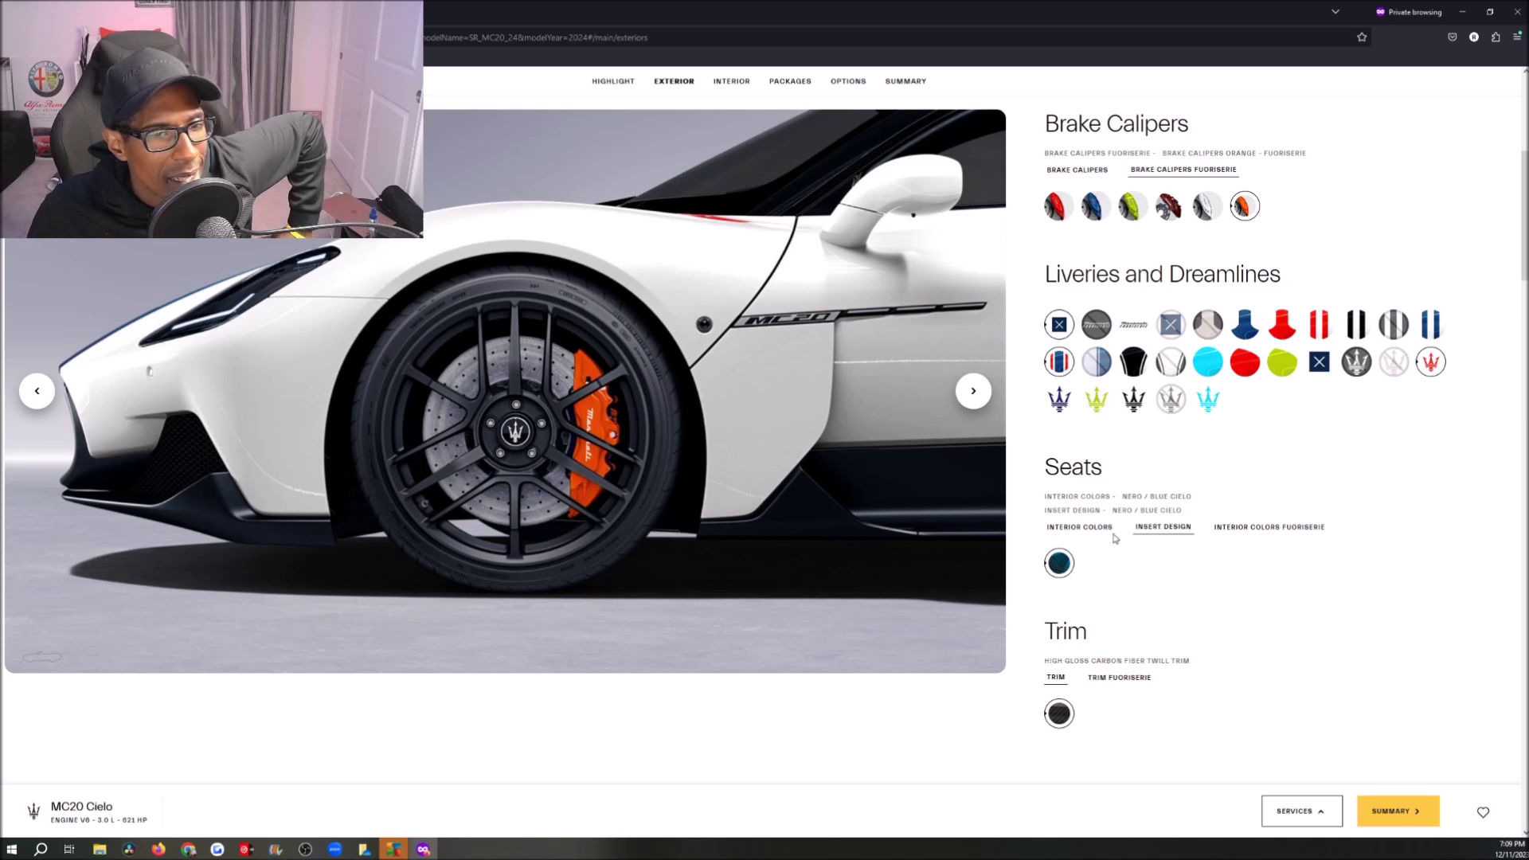
Show the interior seat view and the Fuoriserie interior seat colours.
{"action": "left_click", "coordinate": [967, 391]}
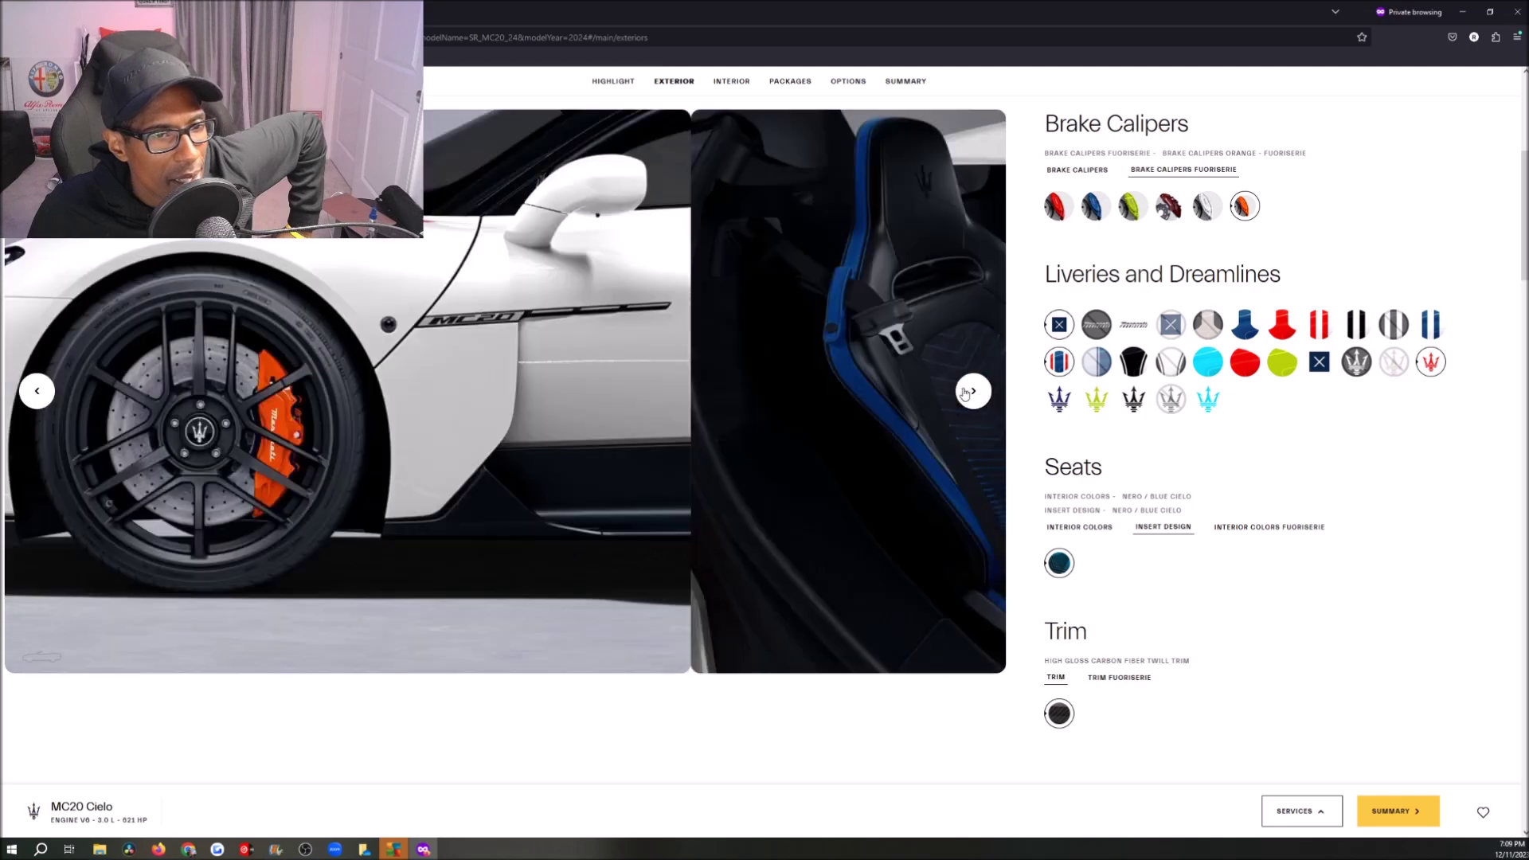
{"action": "left_click", "coordinate": [1075, 529]}
{"action": "left_click", "coordinate": [1304, 528]}
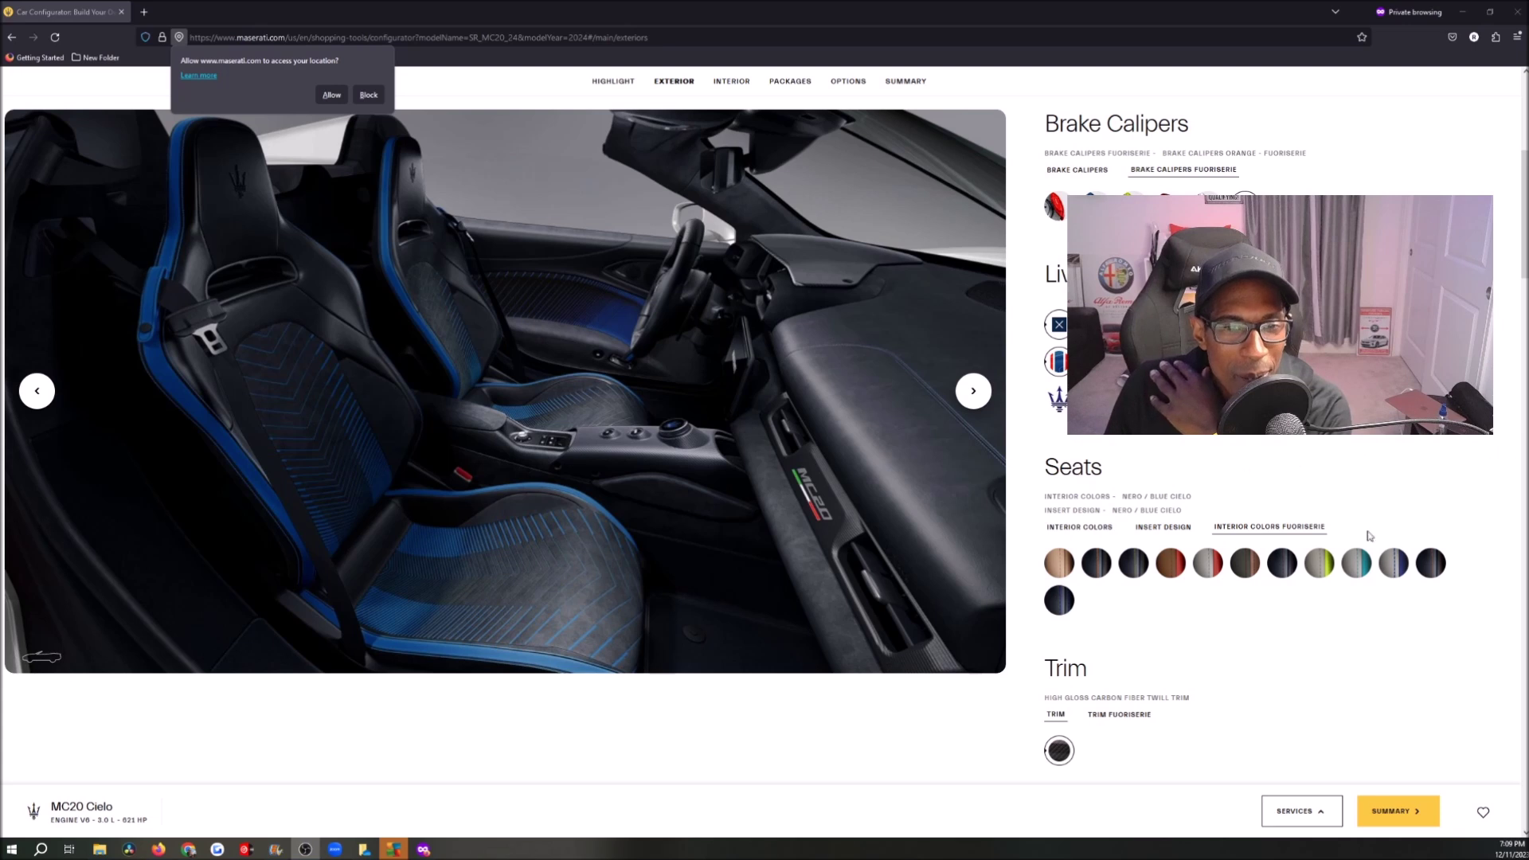
Choose Blu Mondrian Fuoriserie seats and preview the car through to the front wheel close-up.
{"action": "left_click", "coordinate": [1395, 563]}
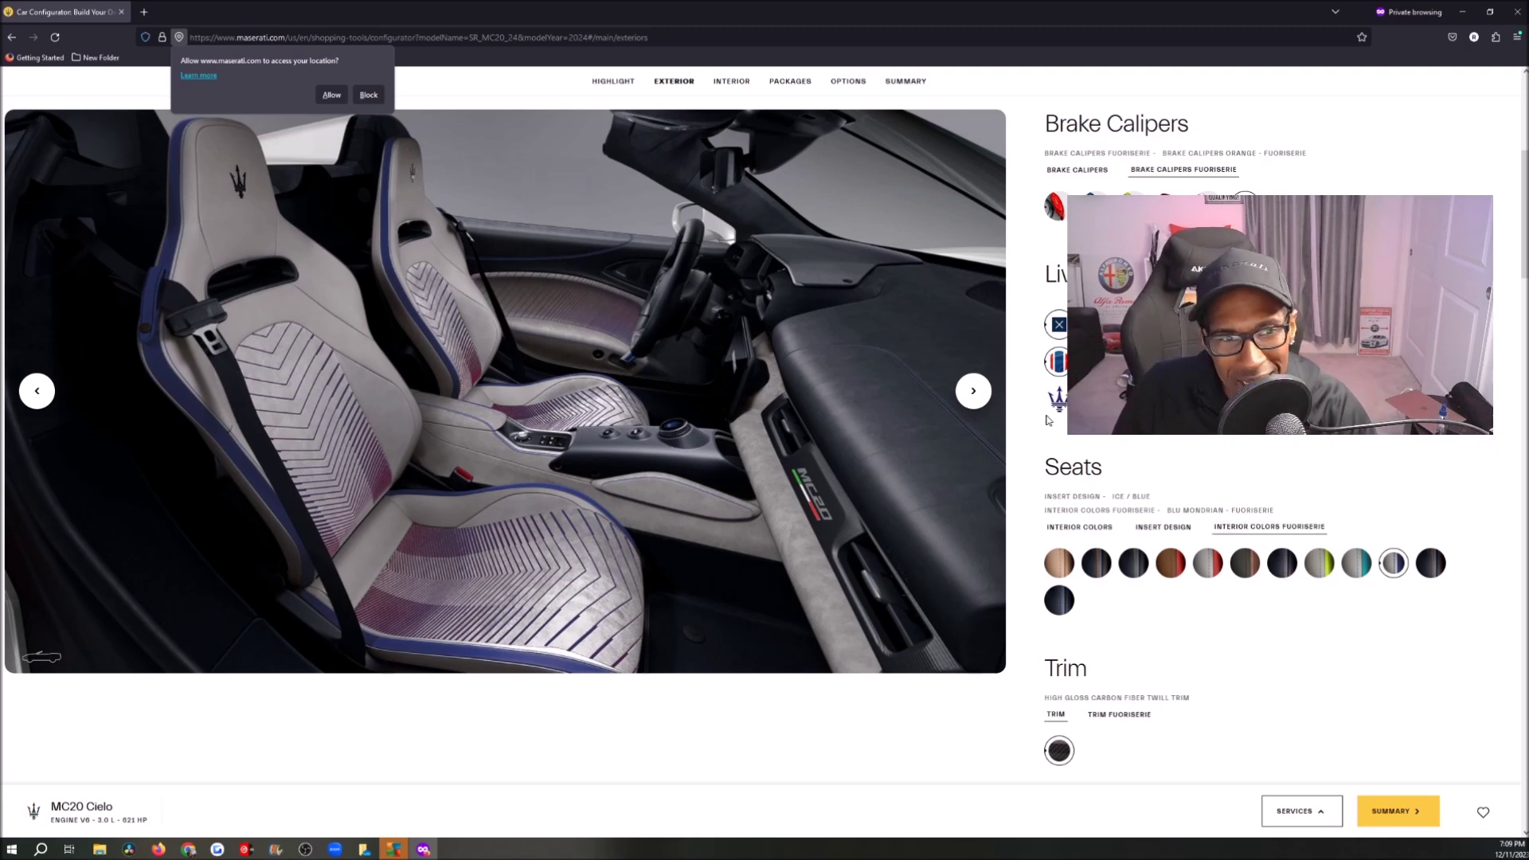
{"action": "left_click", "coordinate": [974, 391]}
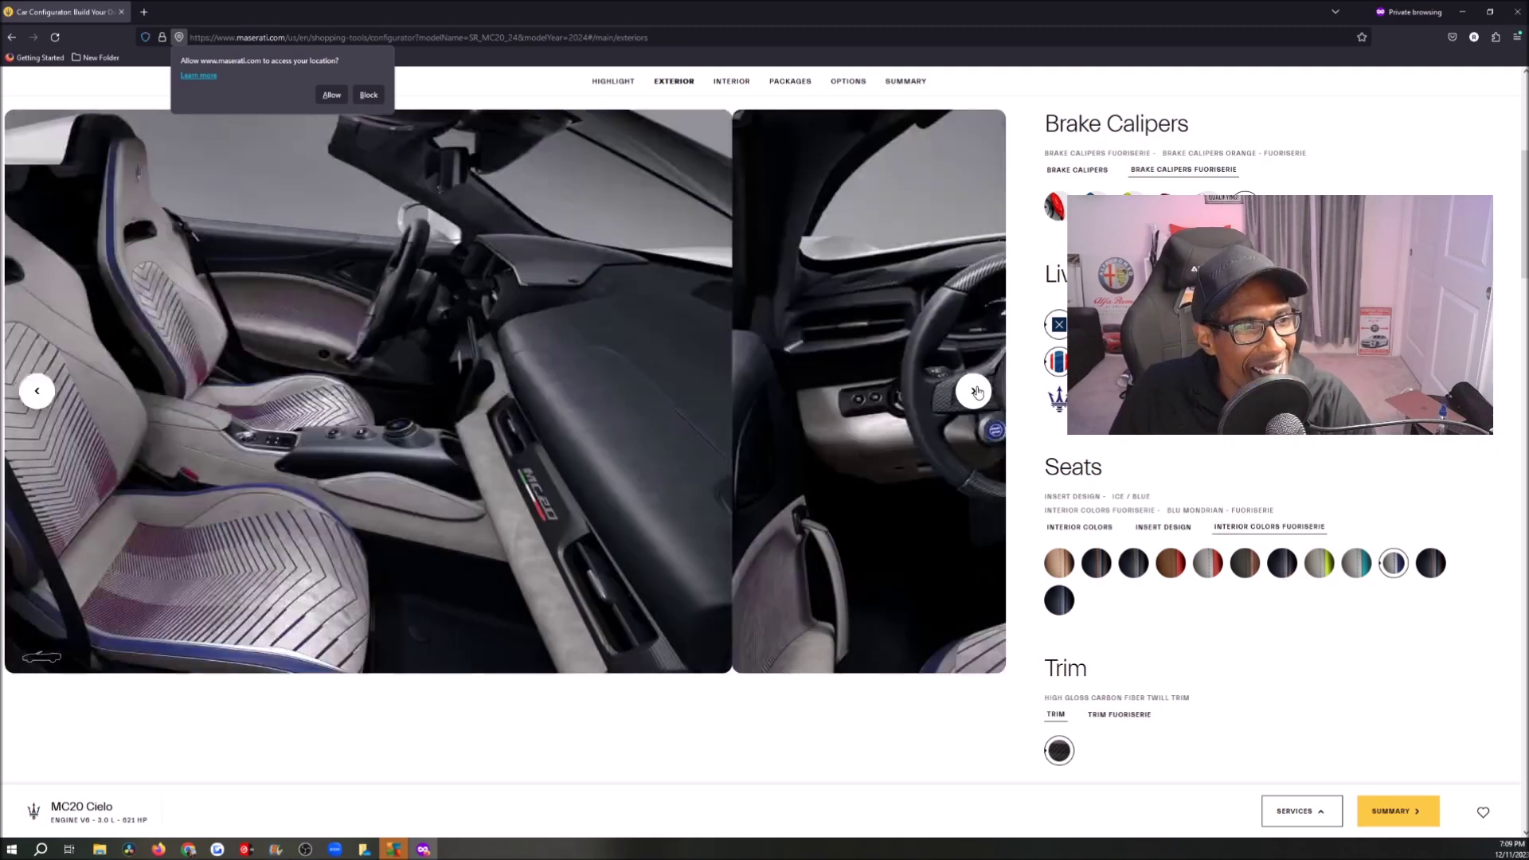
{"action": "left_click", "coordinate": [974, 391]}
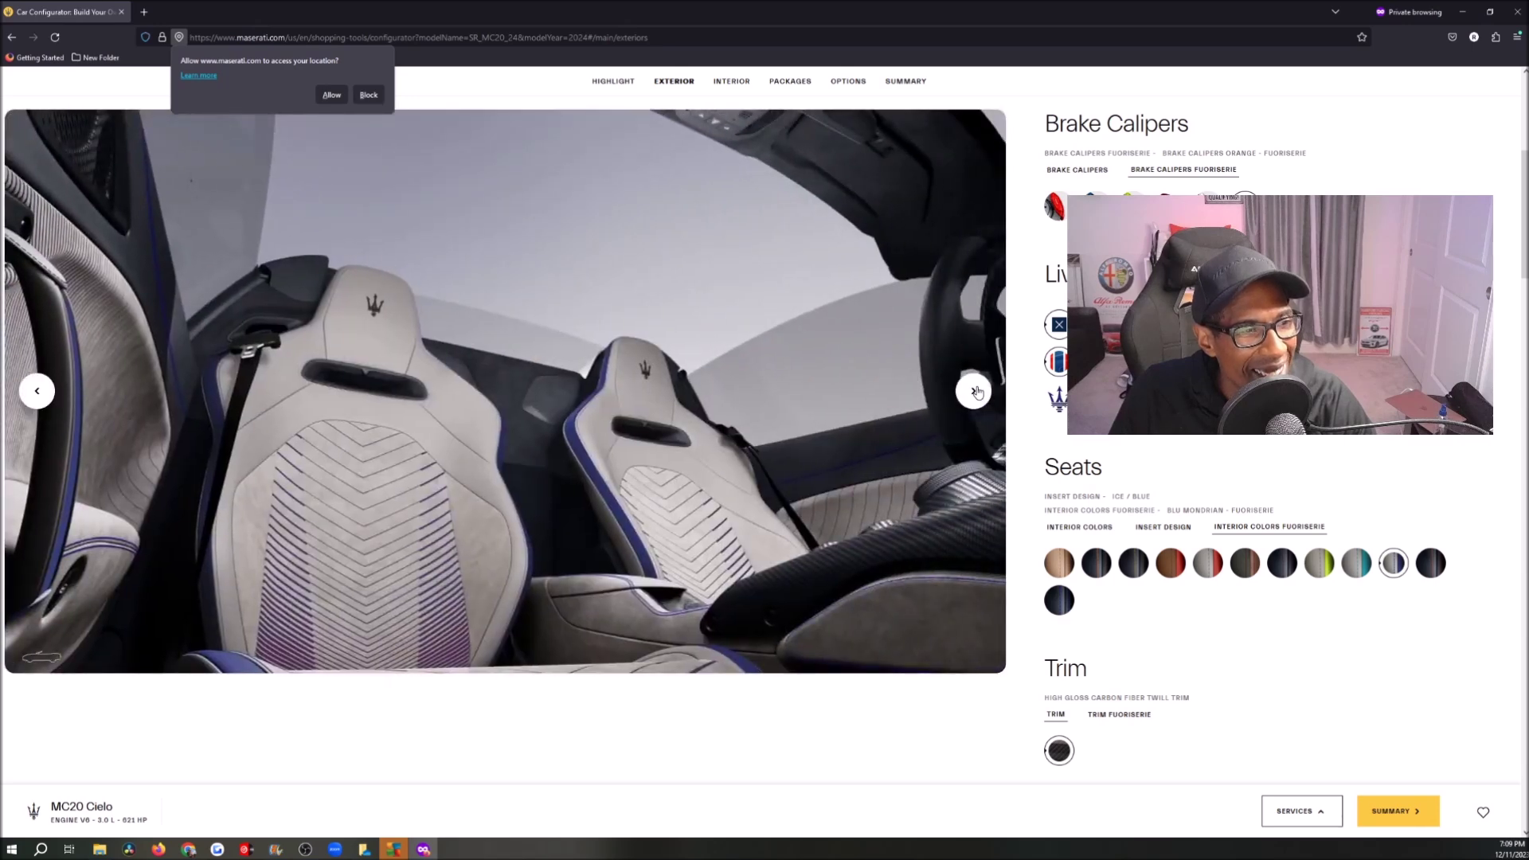
{"action": "left_click", "coordinate": [974, 391]}
{"action": "left_click", "coordinate": [975, 391]}
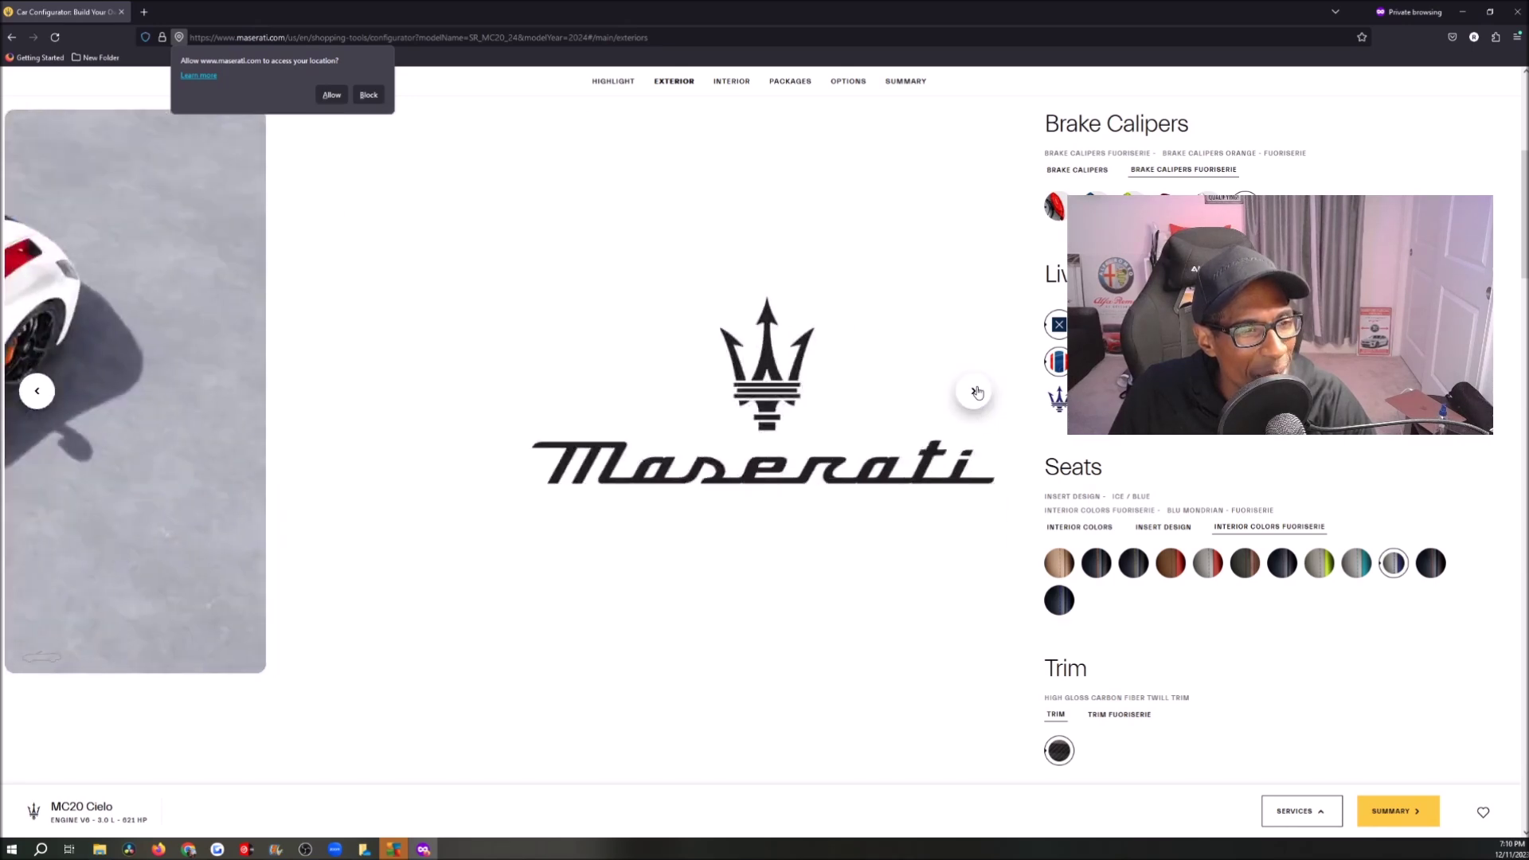
{"action": "left_click", "coordinate": [975, 391]}
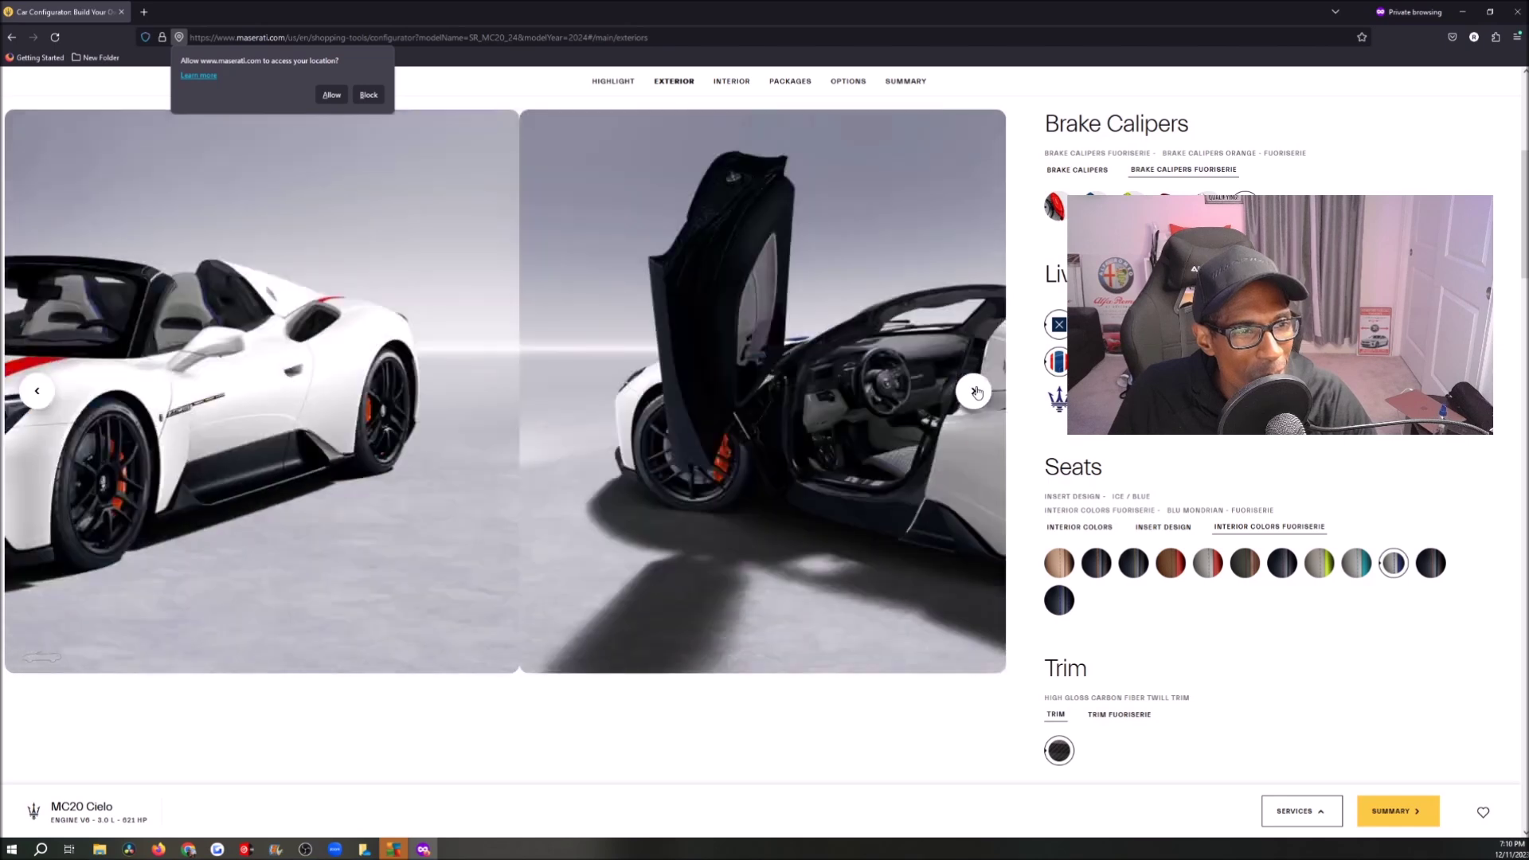
{"action": "left_click", "coordinate": [975, 391]}
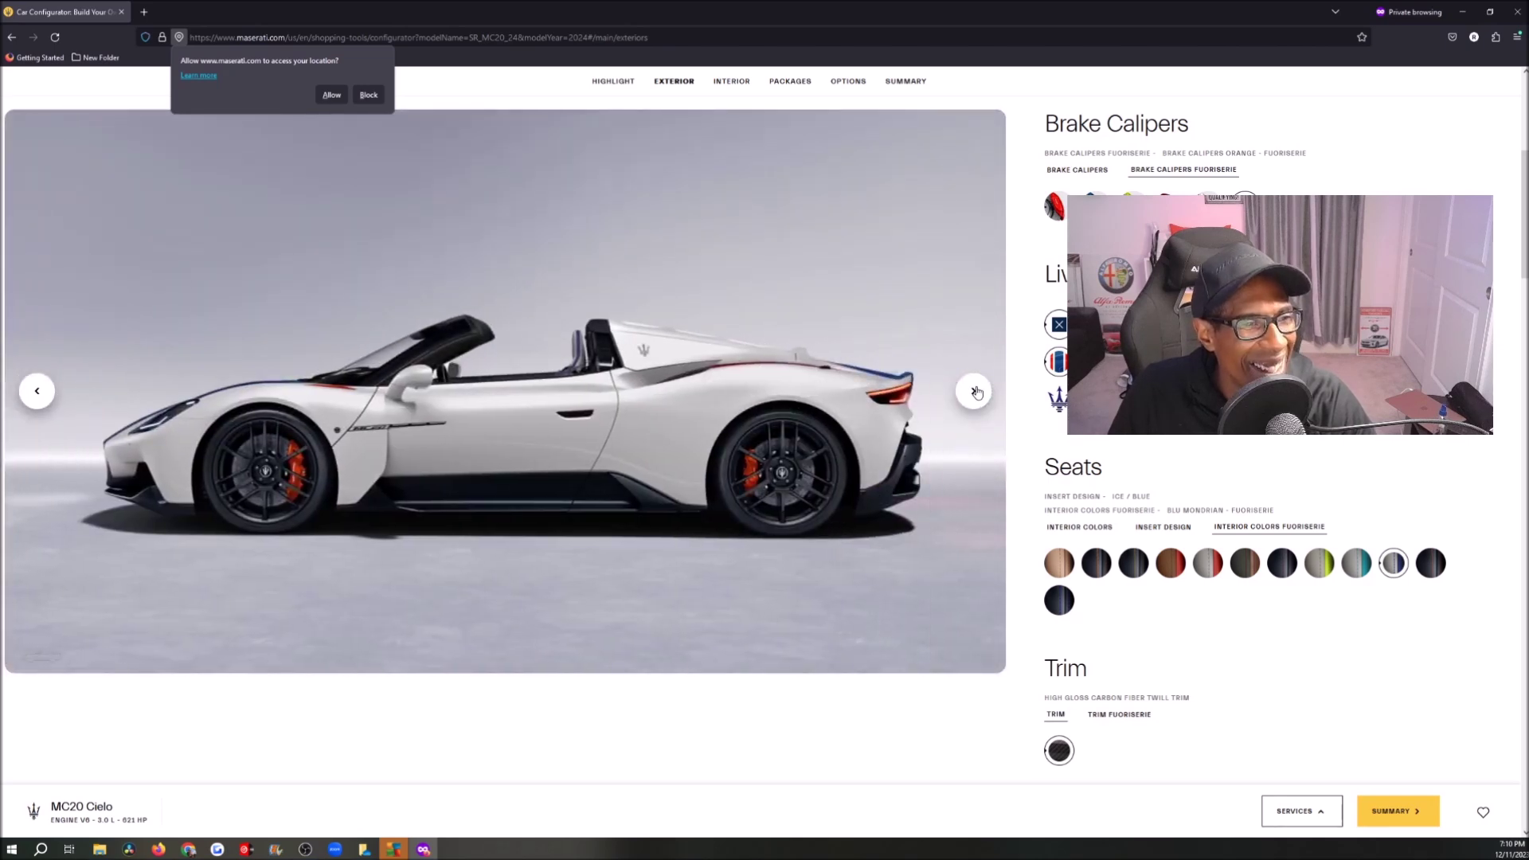
{"action": "left_click", "coordinate": [975, 391]}
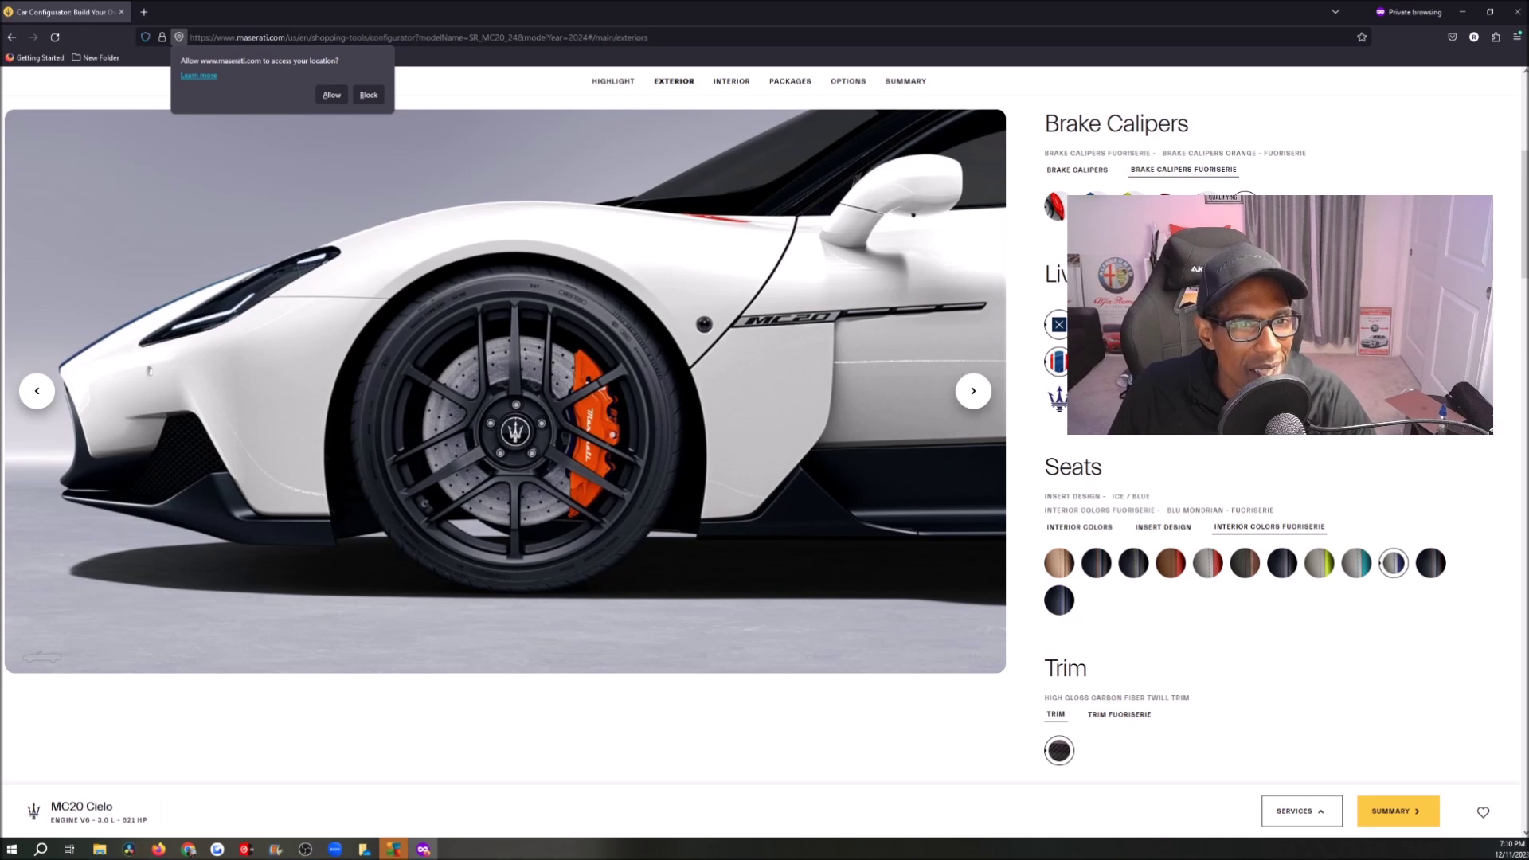
Cycle the preview from the interior seats to the front exterior view.
{"action": "left_click", "coordinate": [978, 396]}
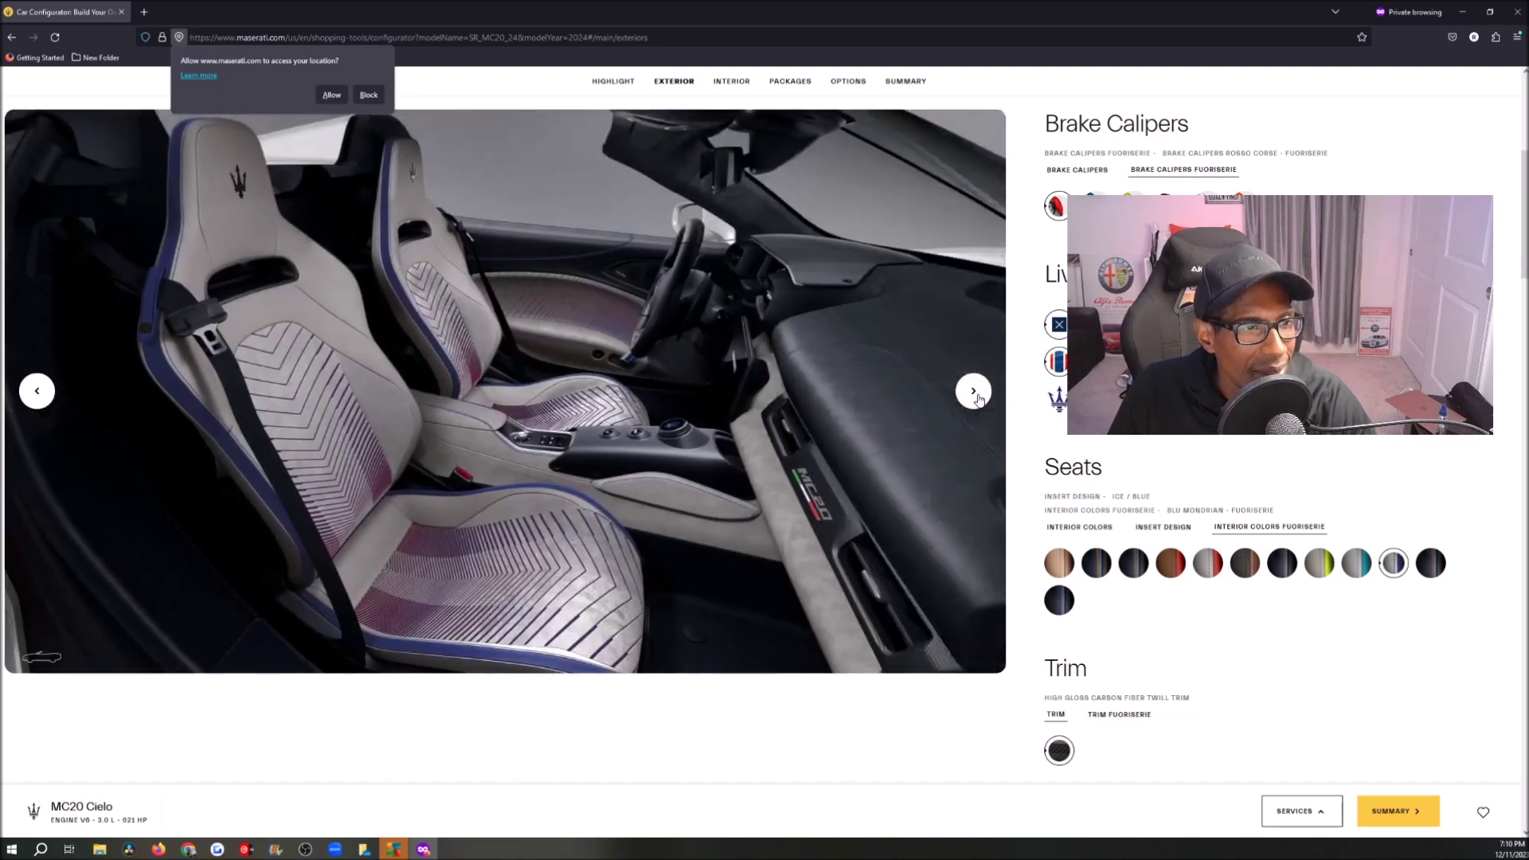
{"action": "left_click", "coordinate": [977, 395]}
{"action": "left_click", "coordinate": [977, 396]}
{"action": "left_click", "coordinate": [978, 396]}
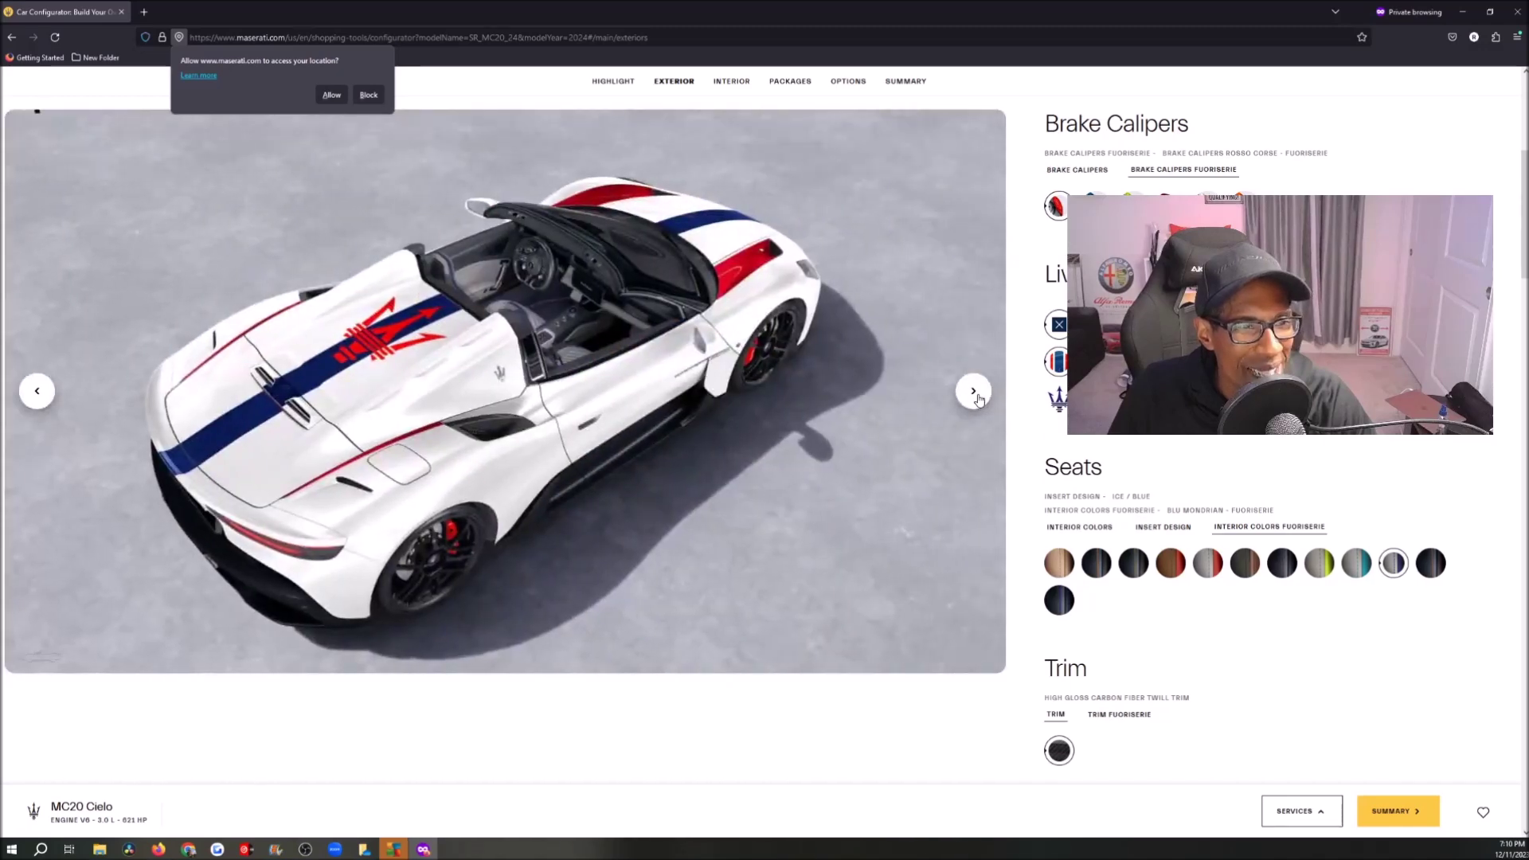
{"action": "left_click", "coordinate": [973, 391]}
{"action": "left_click", "coordinate": [973, 391]}
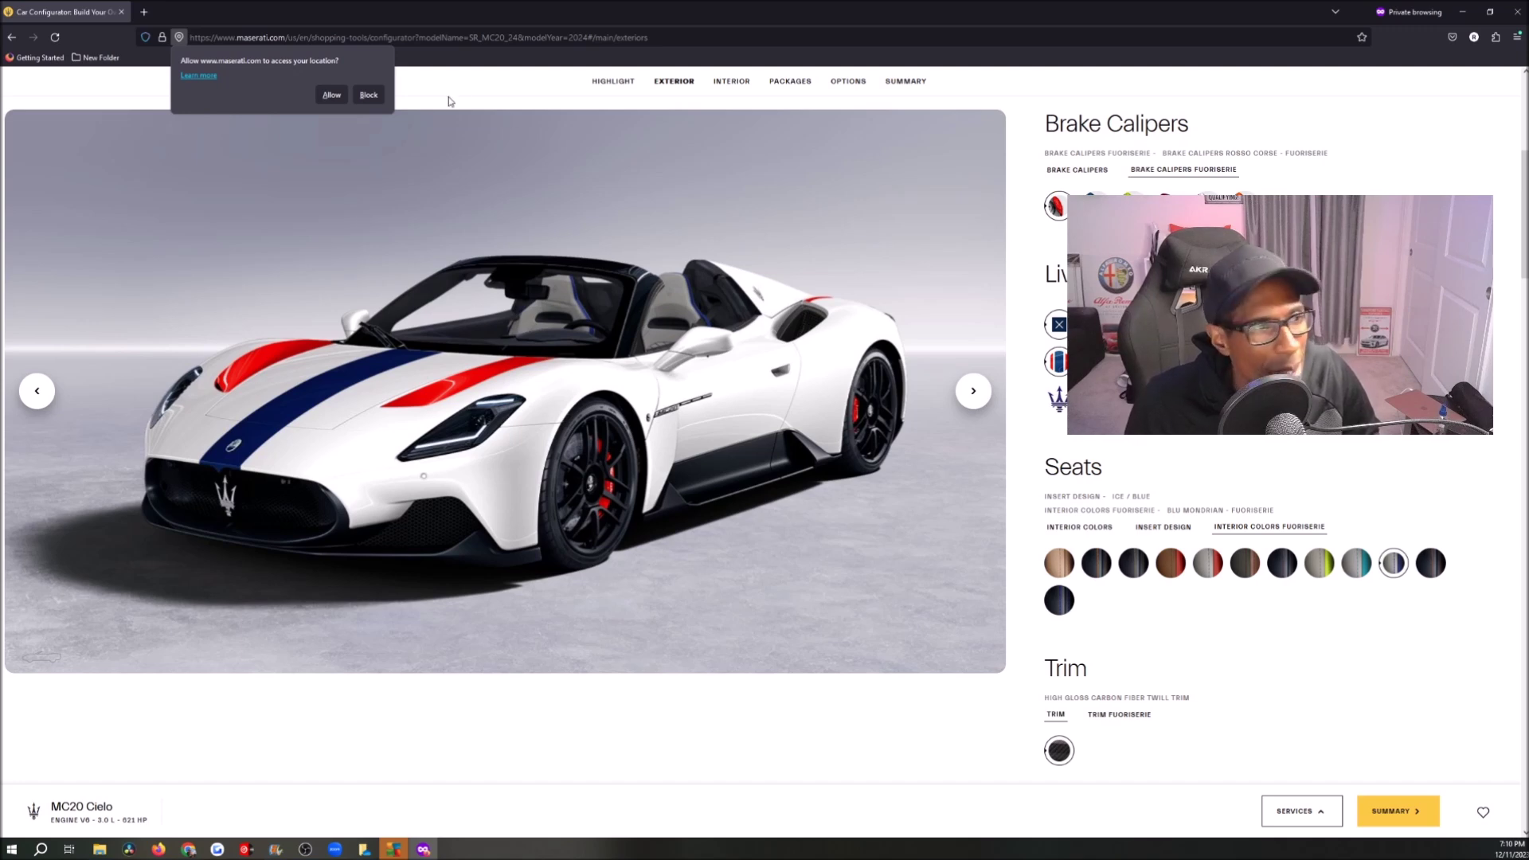
Allow the location request and scroll down past Packages to the Options grid.
{"action": "left_click", "coordinate": [333, 95]}
{"action": "scroll", "coordinate": [1082, 452], "scroll_direction": "down", "scroll_amount": 5}
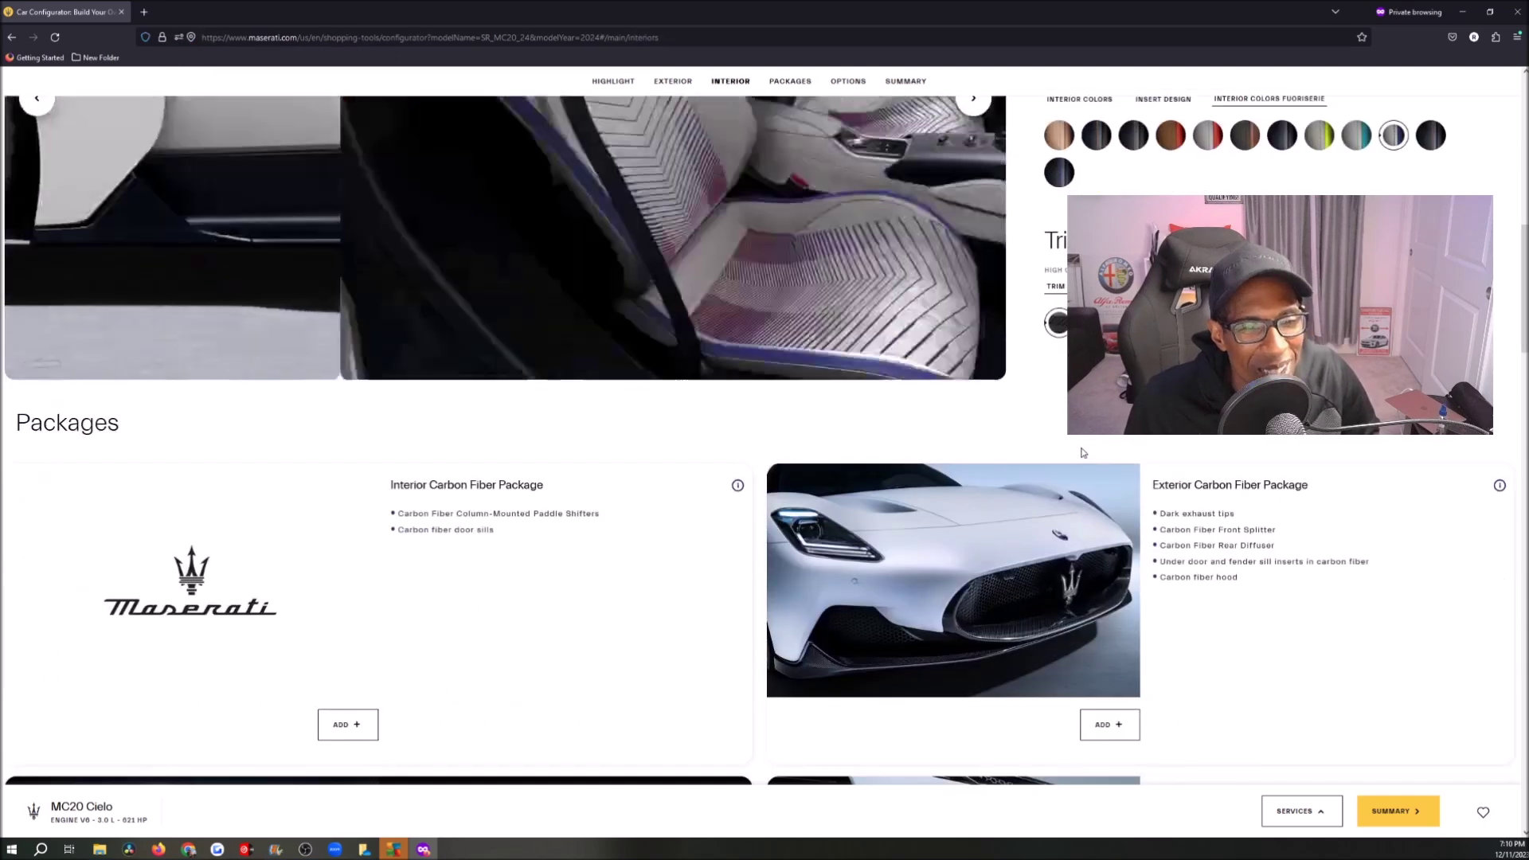
{"action": "scroll", "coordinate": [1085, 458], "scroll_direction": "down", "scroll_amount": 2}
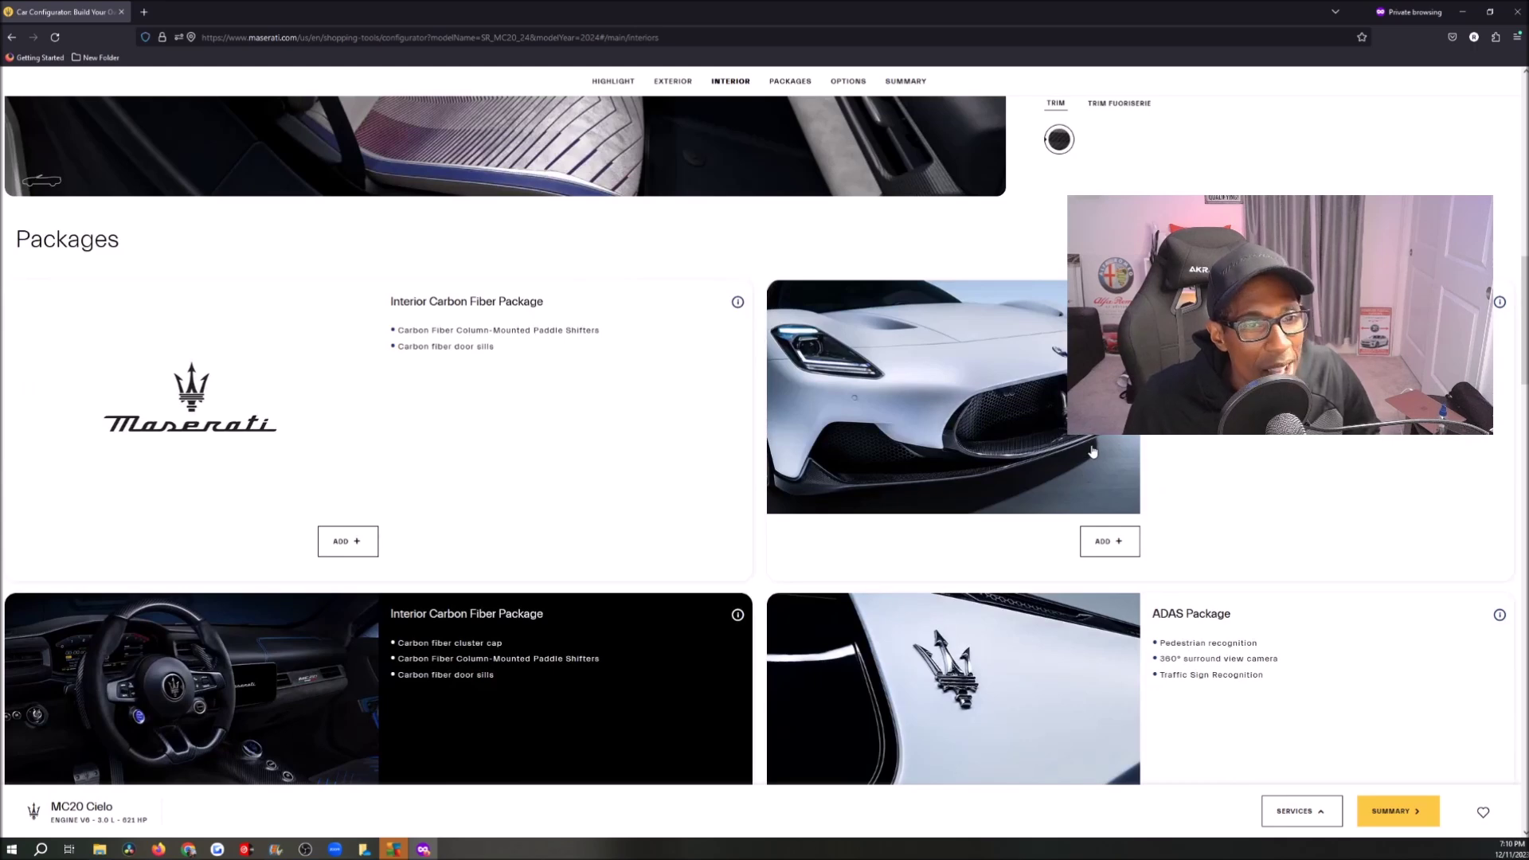
{"action": "scroll", "coordinate": [528, 408], "scroll_direction": "down", "scroll_amount": 1}
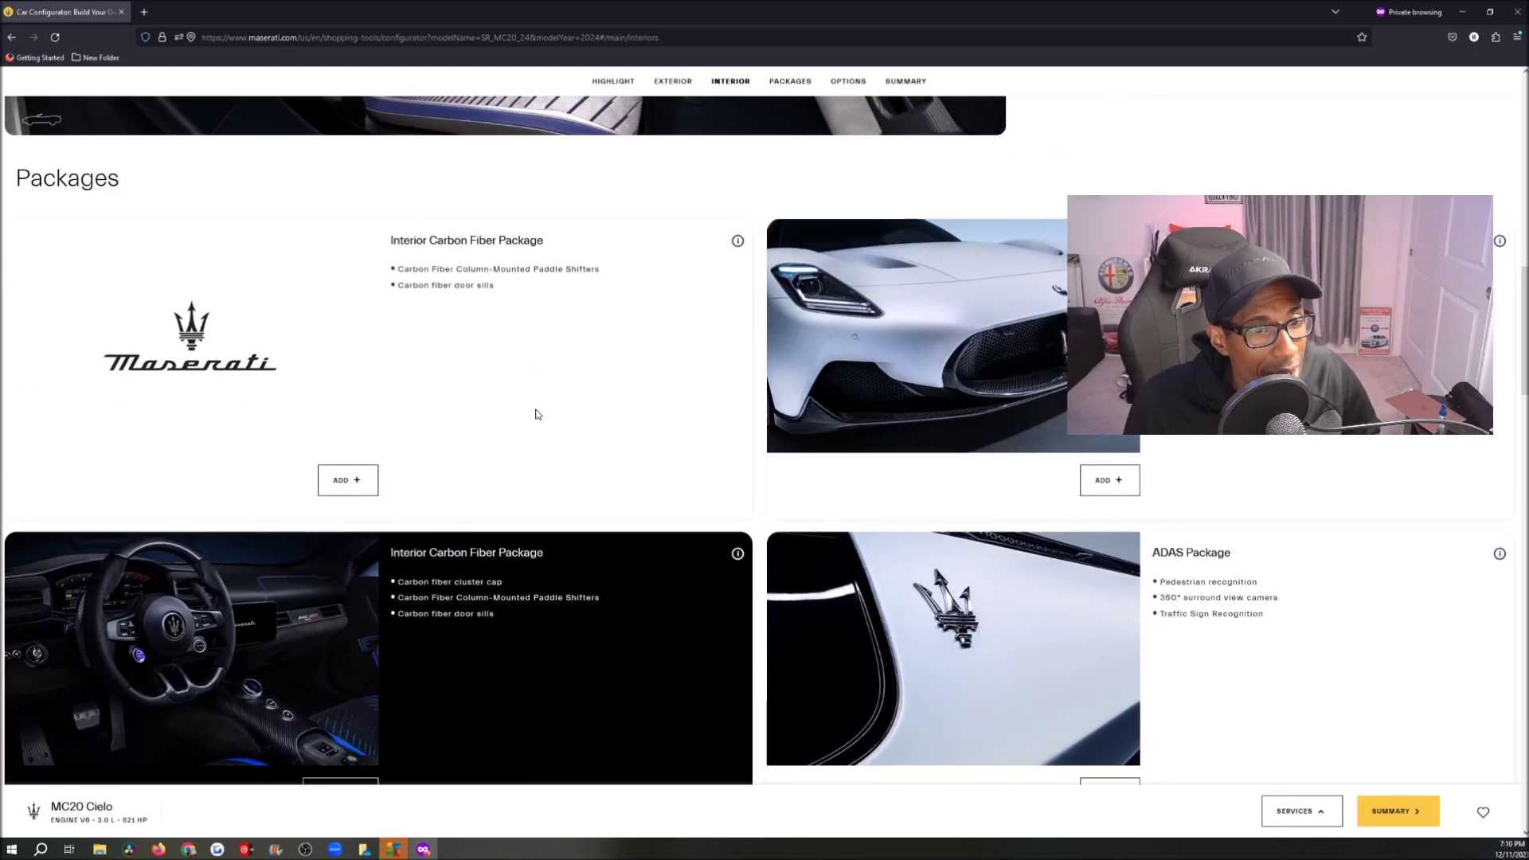
{"action": "scroll", "coordinate": [536, 414], "scroll_direction": "down", "scroll_amount": 2}
{"action": "scroll", "coordinate": [590, 403], "scroll_direction": "down", "scroll_amount": 6}
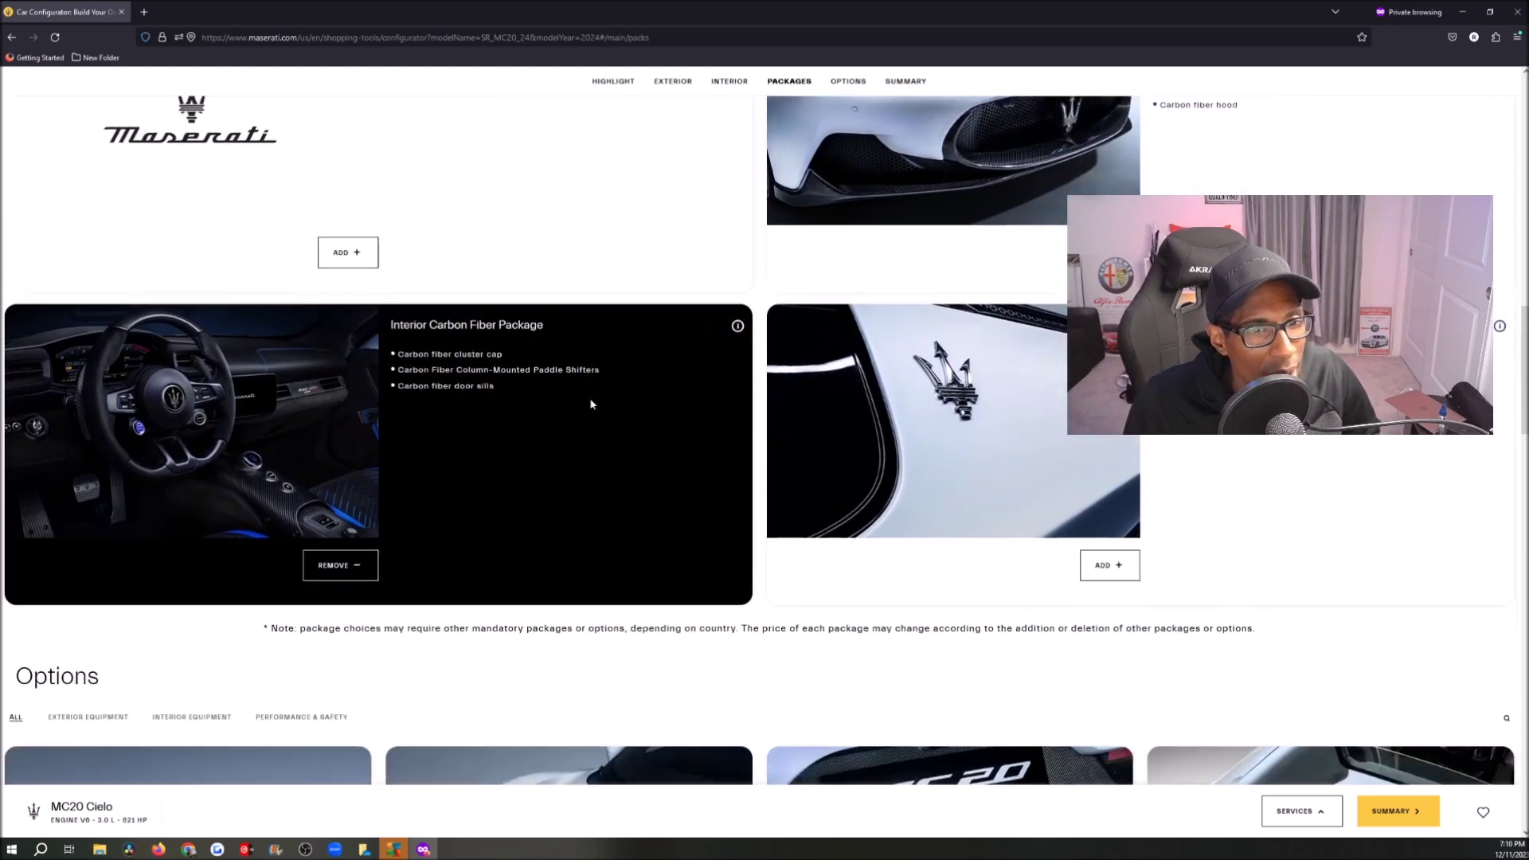
{"action": "scroll", "coordinate": [988, 276], "scroll_direction": "down", "scroll_amount": 2}
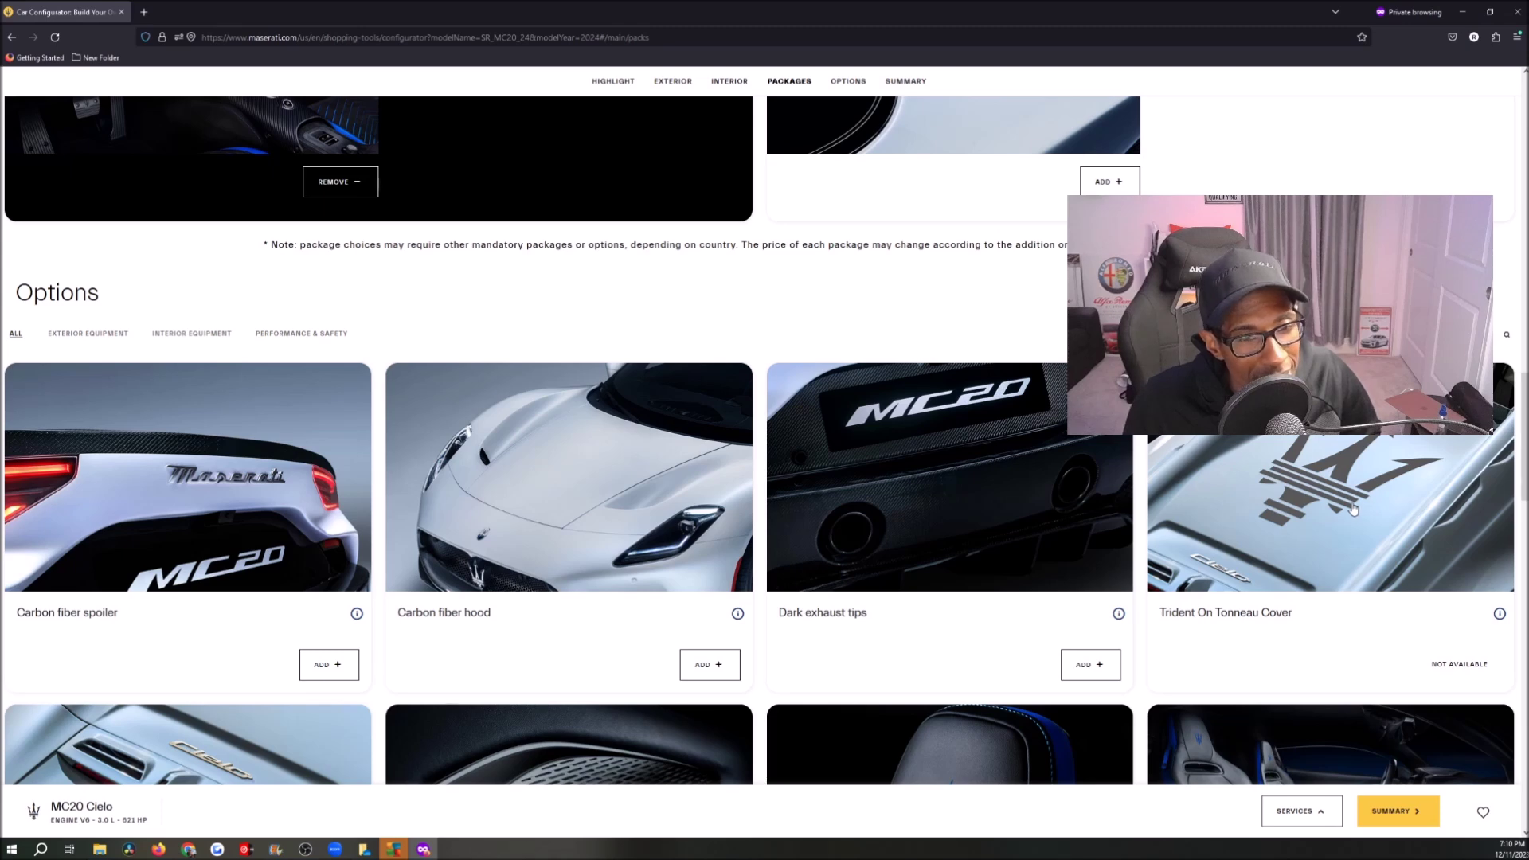
{"action": "scroll", "coordinate": [1352, 508], "scroll_direction": "down", "scroll_amount": 5}
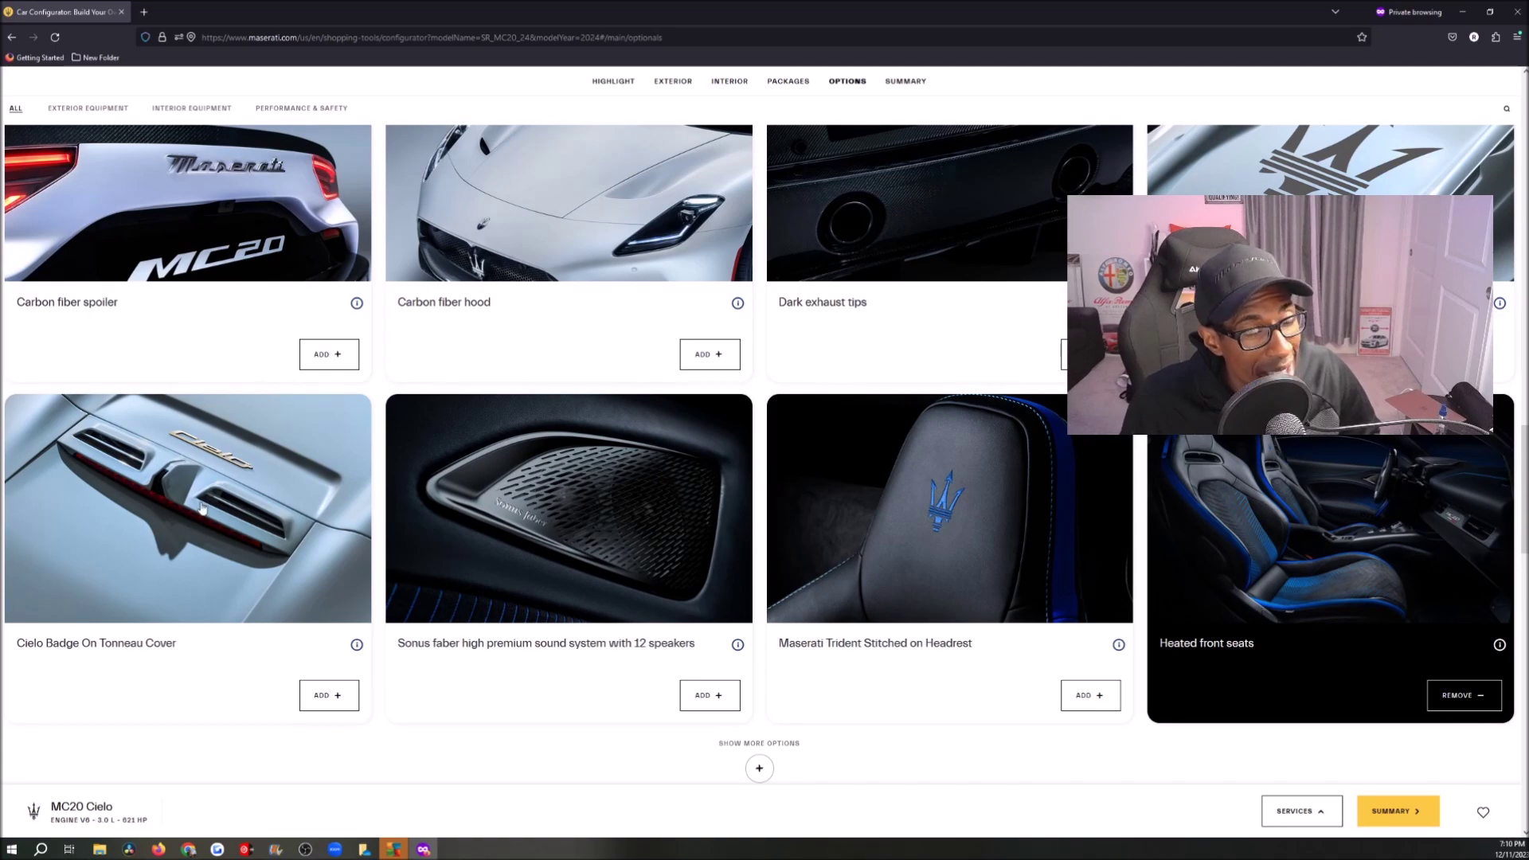
Page the preview to the overhead exterior view and return to the Options cards.
{"action": "scroll", "coordinate": [340, 630], "scroll_direction": "up", "scroll_amount": 20}
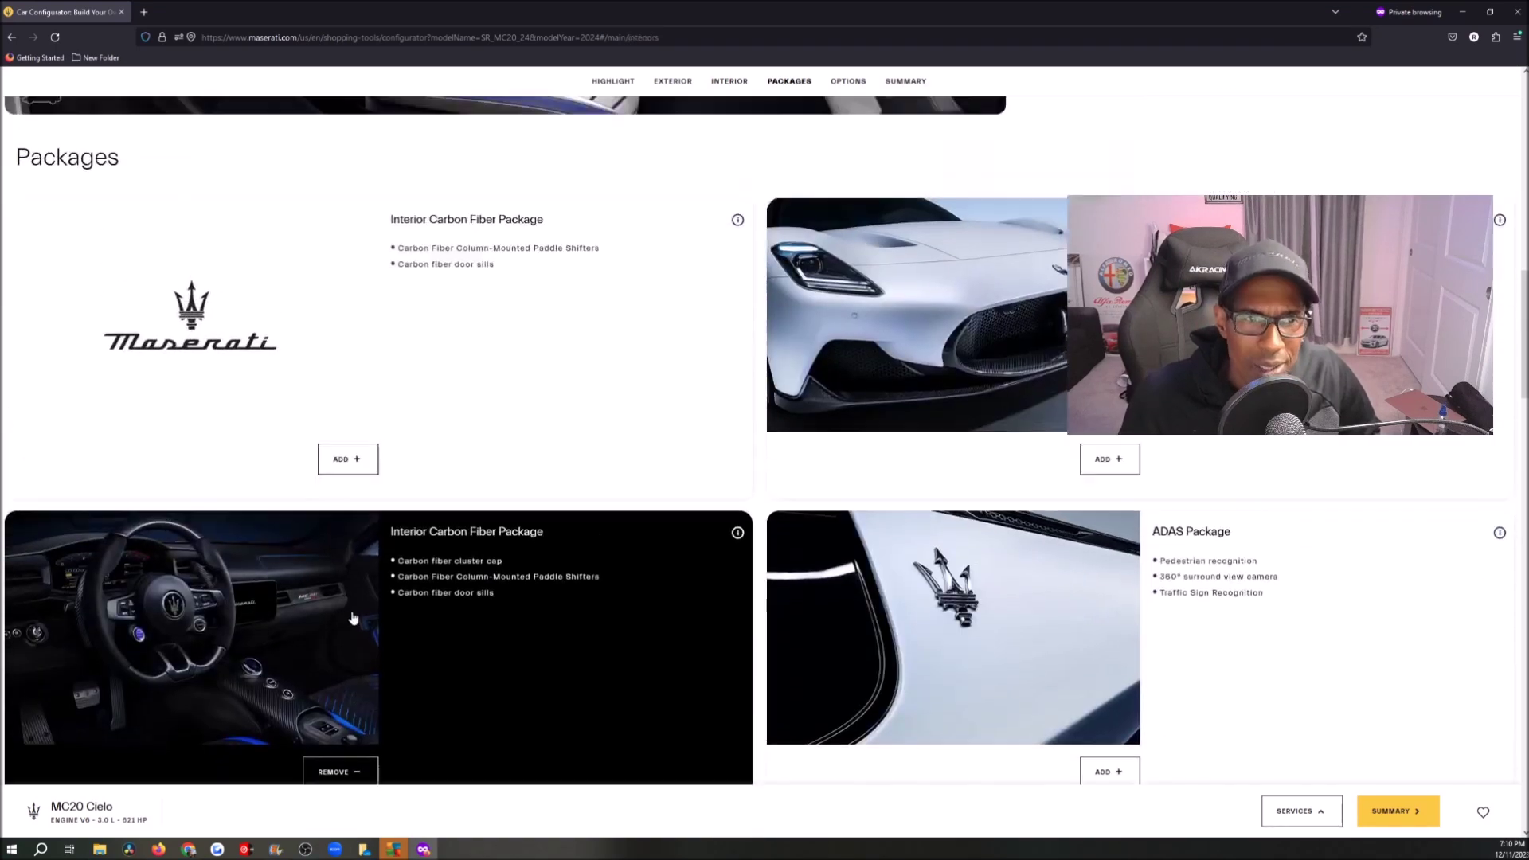
{"action": "scroll", "coordinate": [772, 348], "scroll_direction": "down", "scroll_amount": 1}
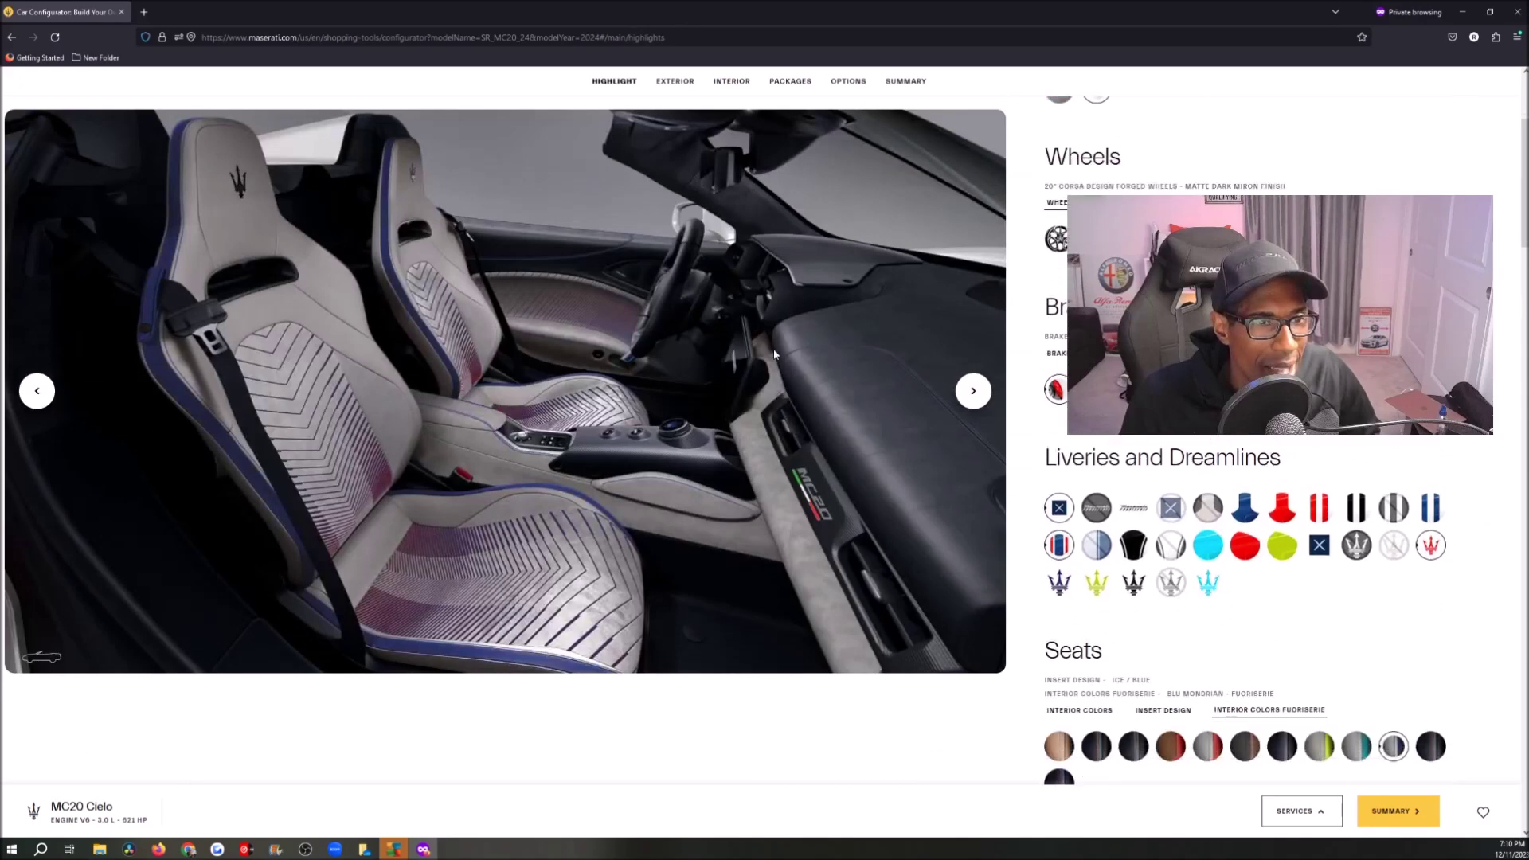
{"action": "left_click", "coordinate": [975, 390]}
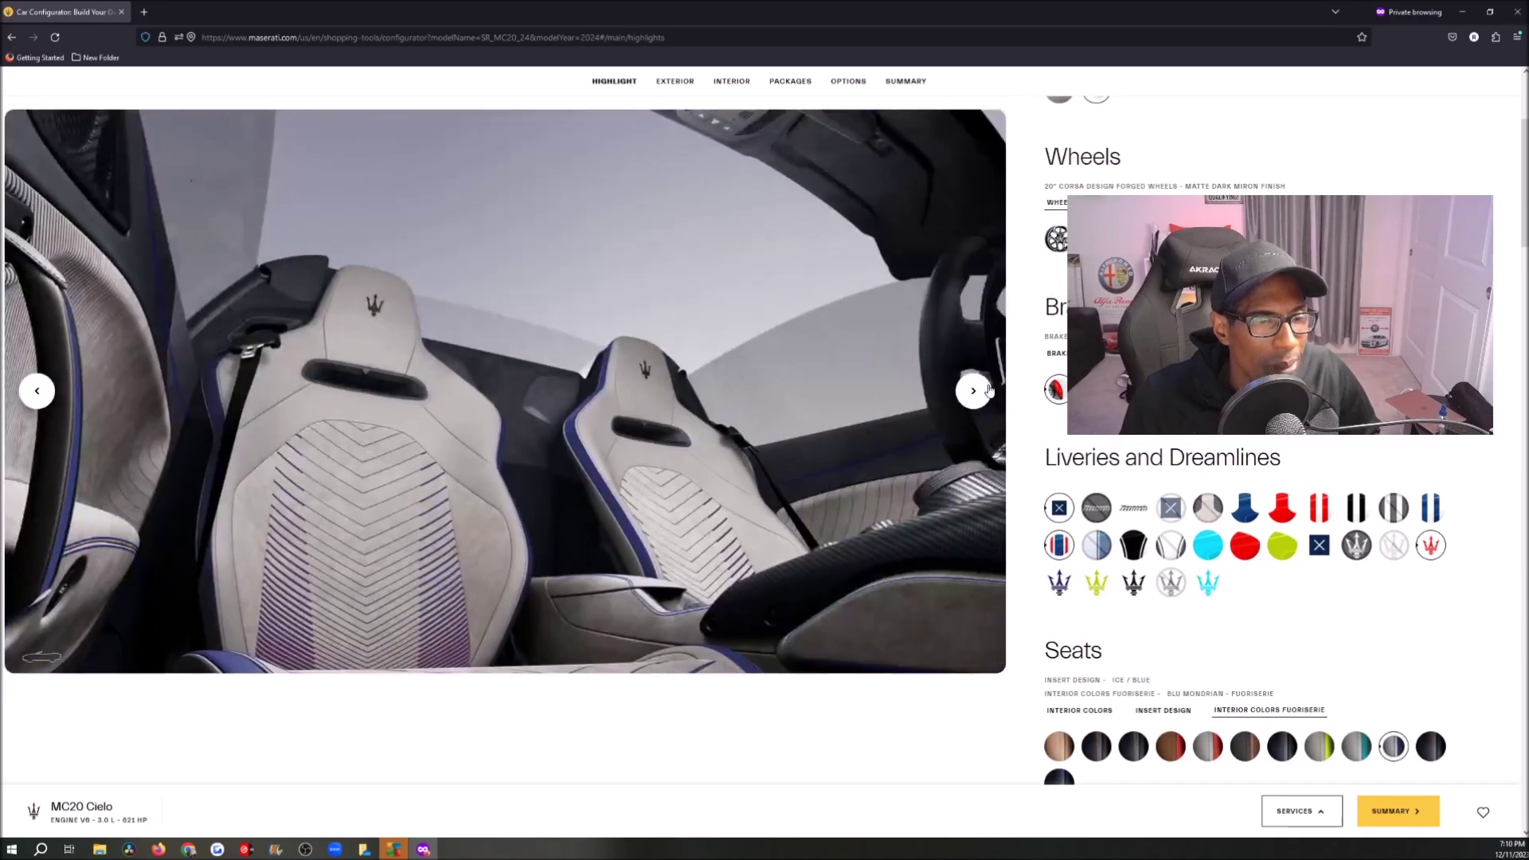
{"action": "left_click", "coordinate": [973, 391]}
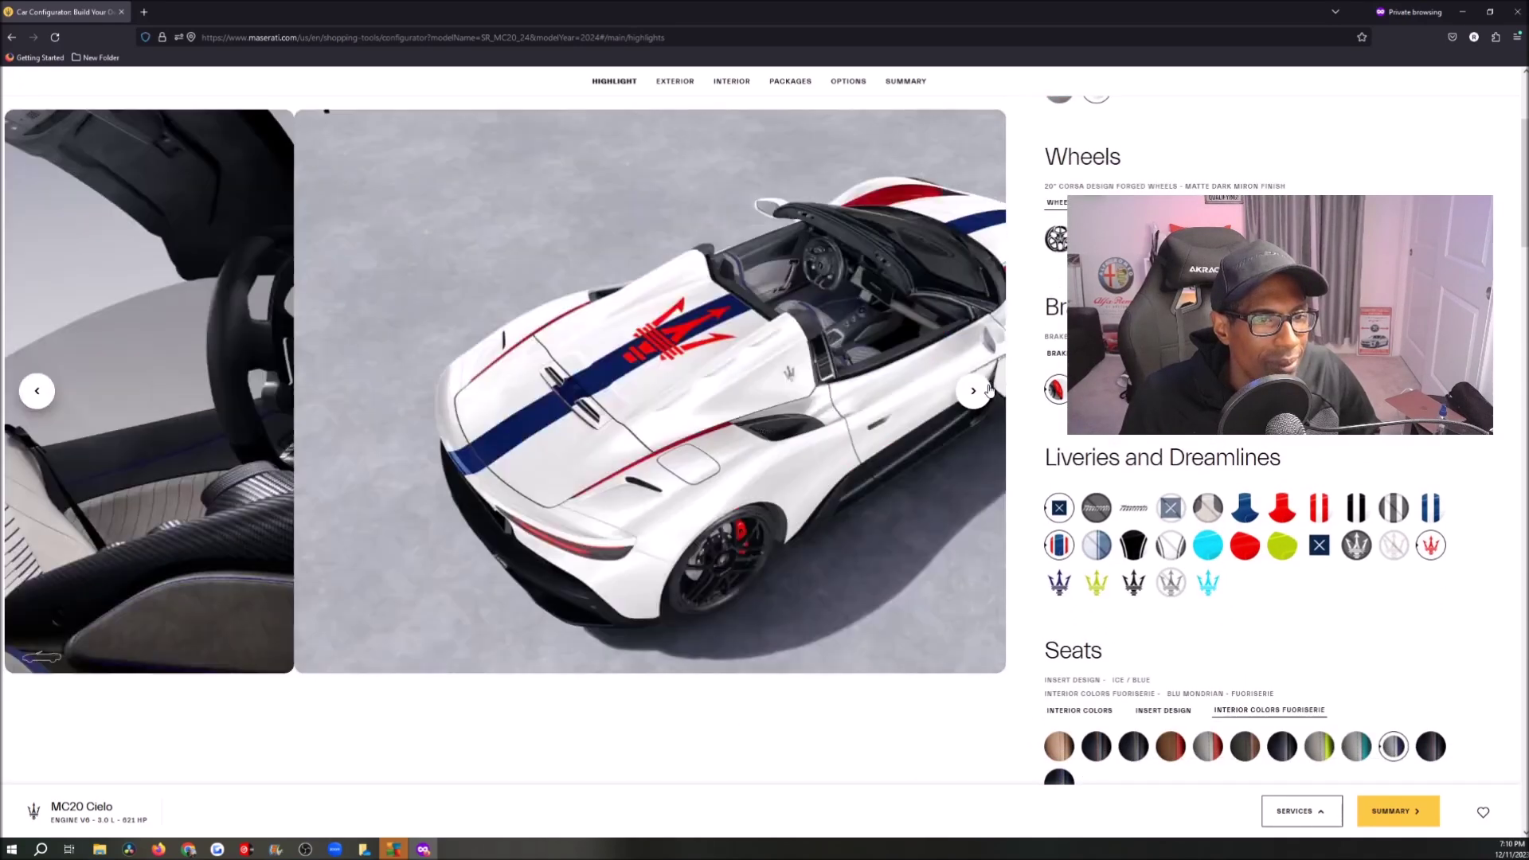
{"action": "scroll", "coordinate": [315, 398], "scroll_direction": "down", "scroll_amount": 15}
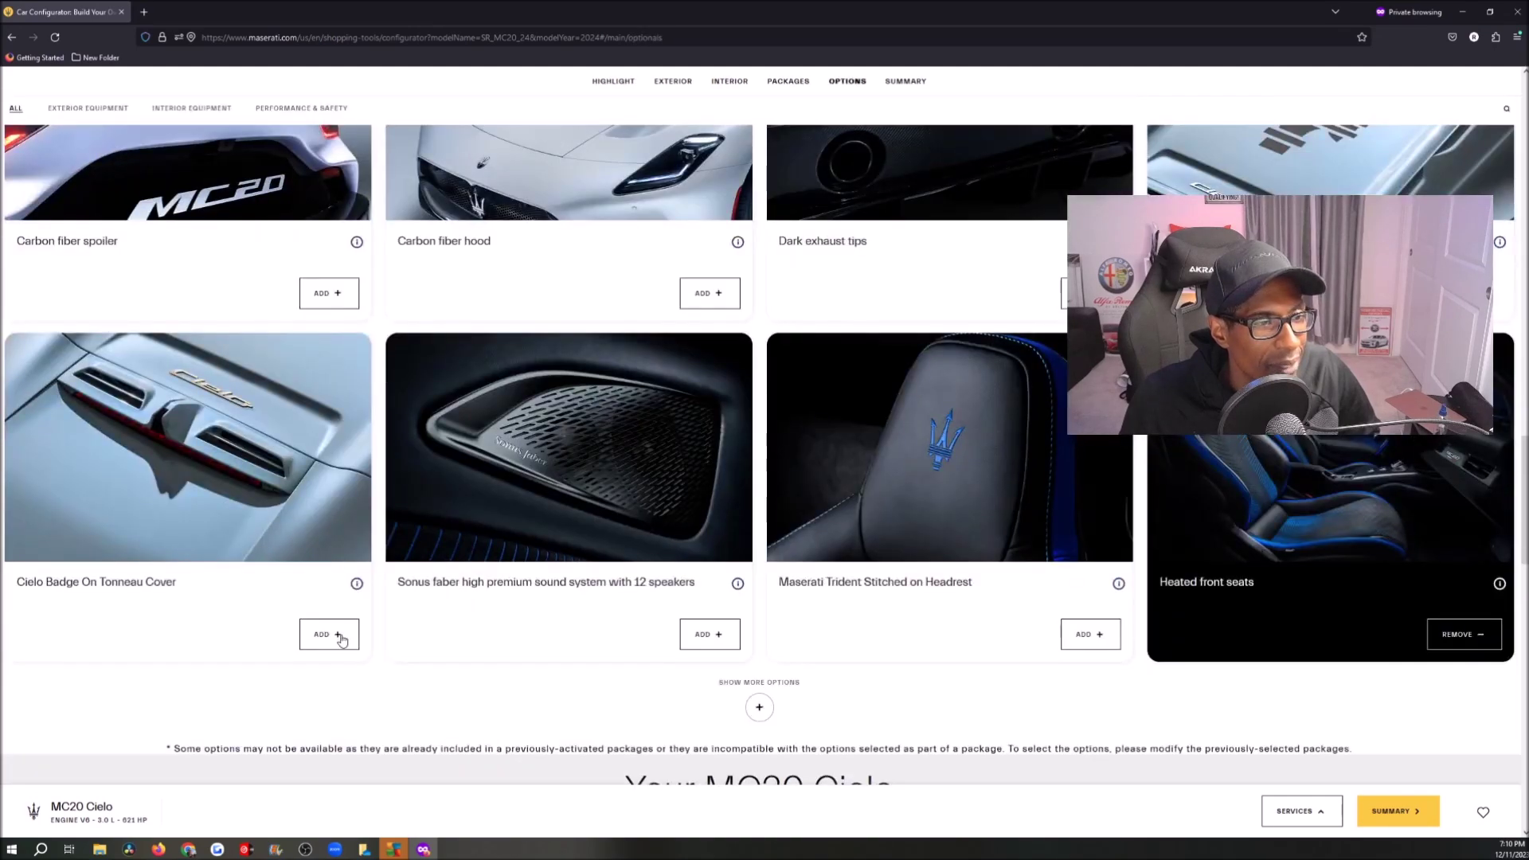
Page the preview to an exterior shot, then scroll down to the options and back up.
{"action": "scroll", "coordinate": [693, 574], "scroll_direction": "up", "scroll_amount": 15}
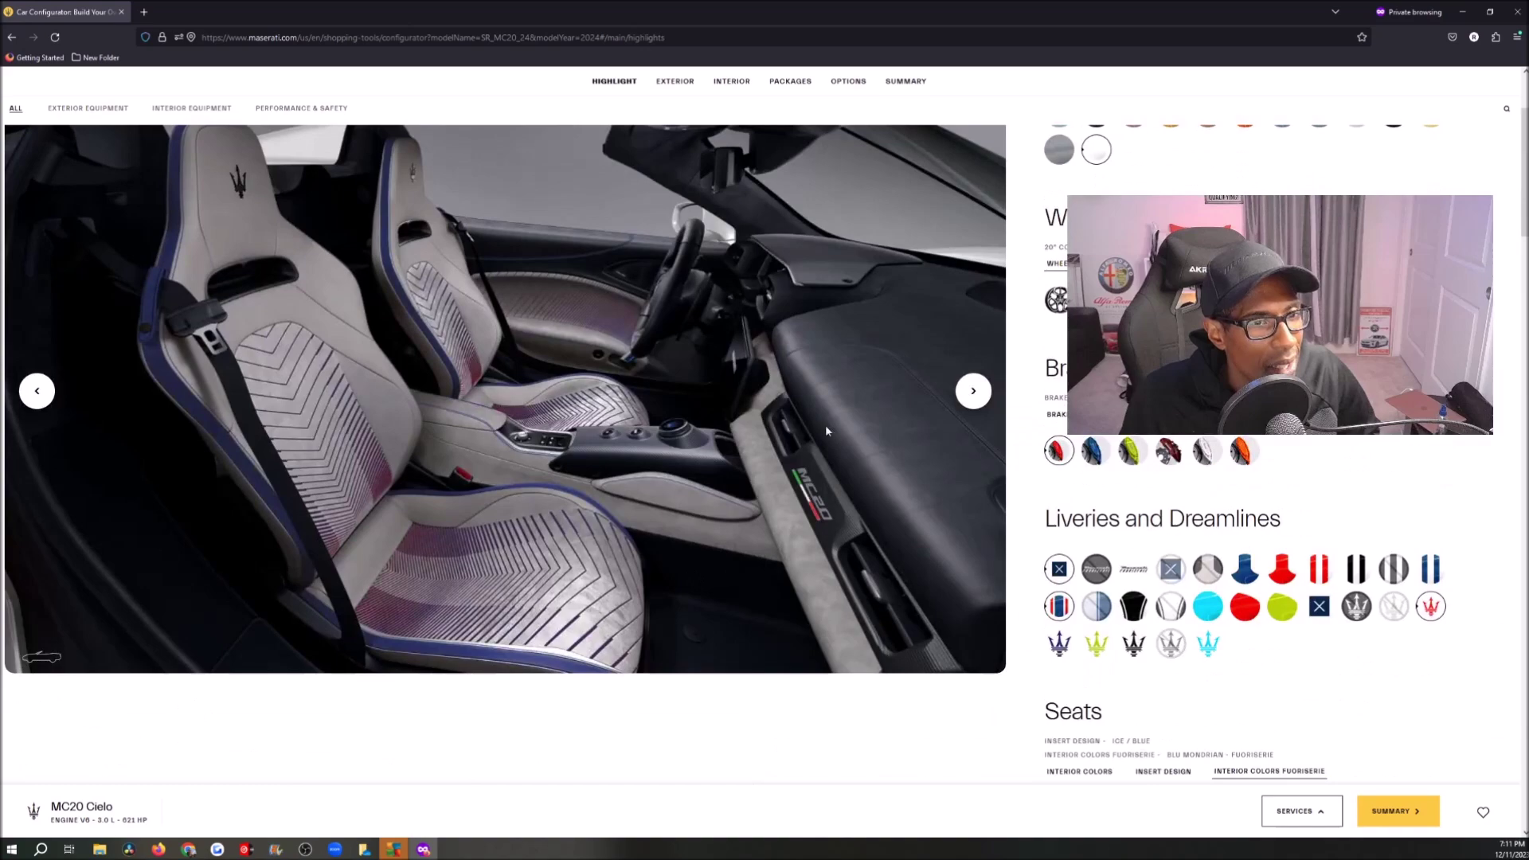
{"action": "left_click", "coordinate": [973, 391]}
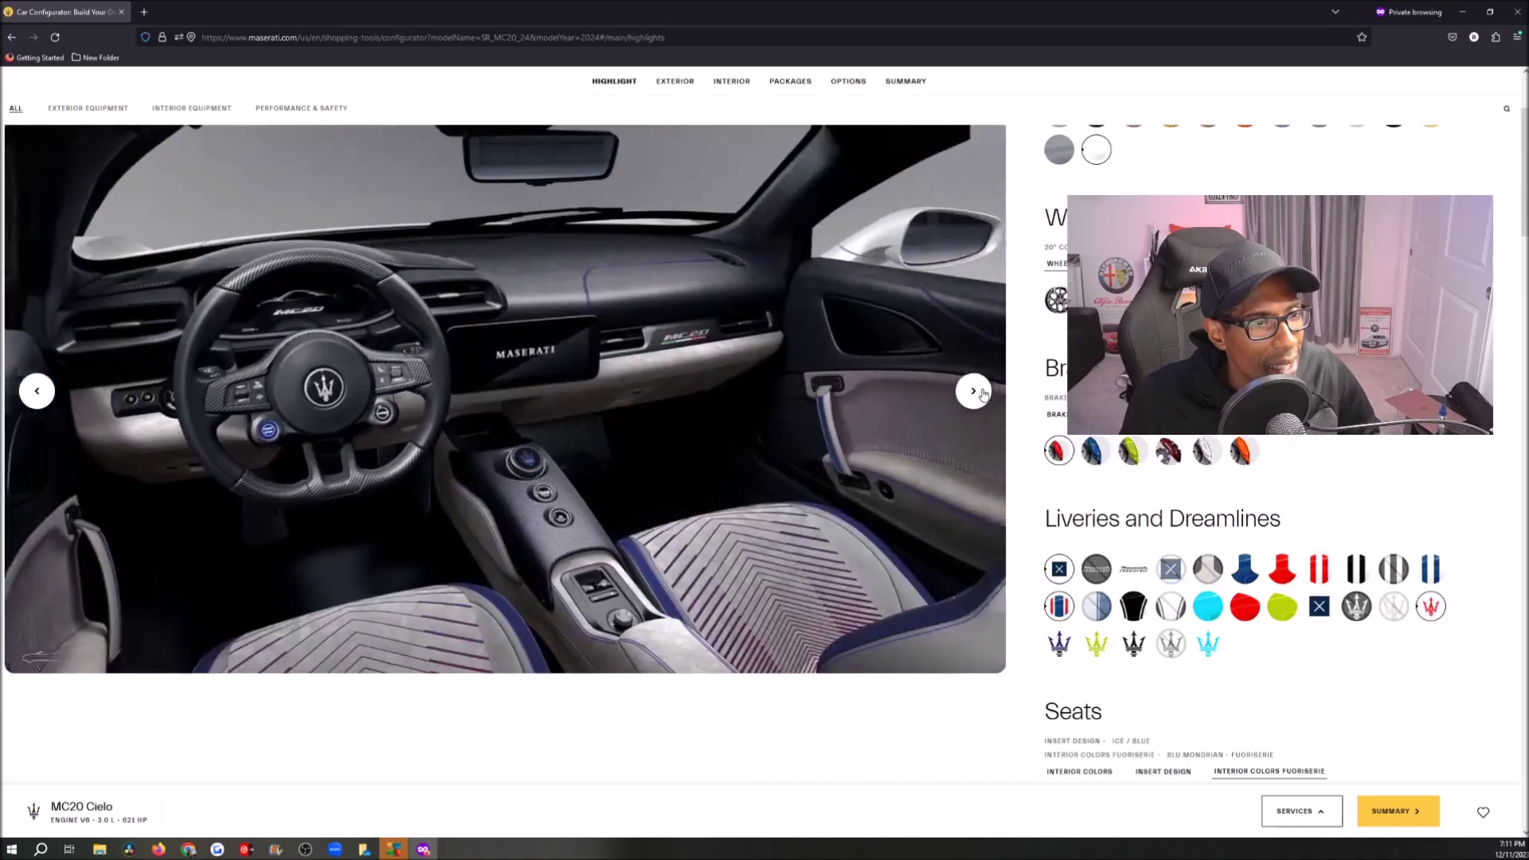
{"action": "left_click", "coordinate": [972, 391]}
{"action": "left_click", "coordinate": [973, 390]}
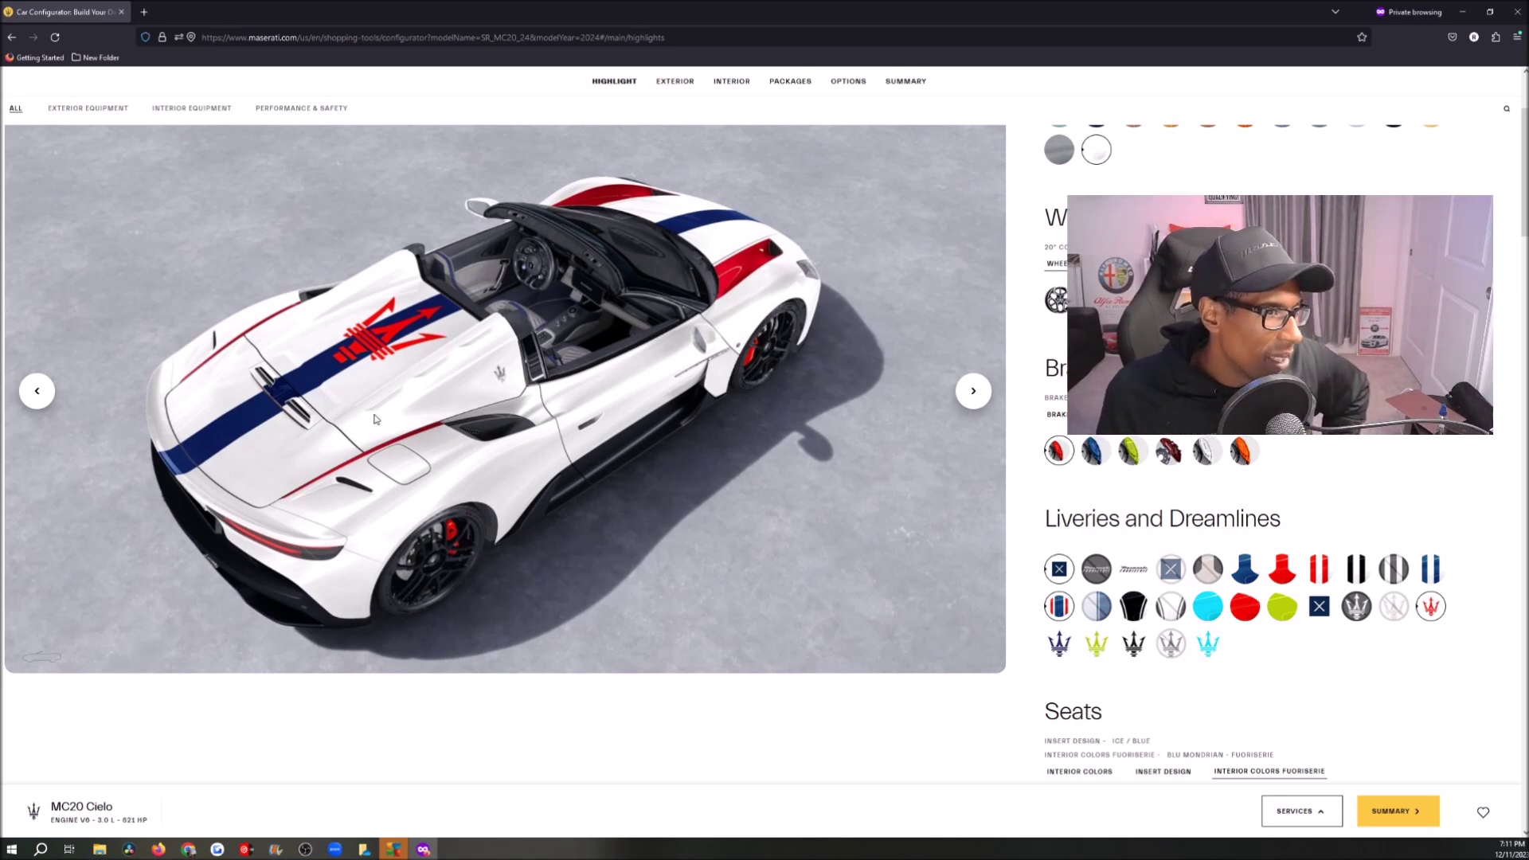
{"action": "scroll", "coordinate": [385, 433], "scroll_direction": "down", "scroll_amount": 15}
{"action": "scroll", "coordinate": [403, 443], "scroll_direction": "down", "scroll_amount": 5}
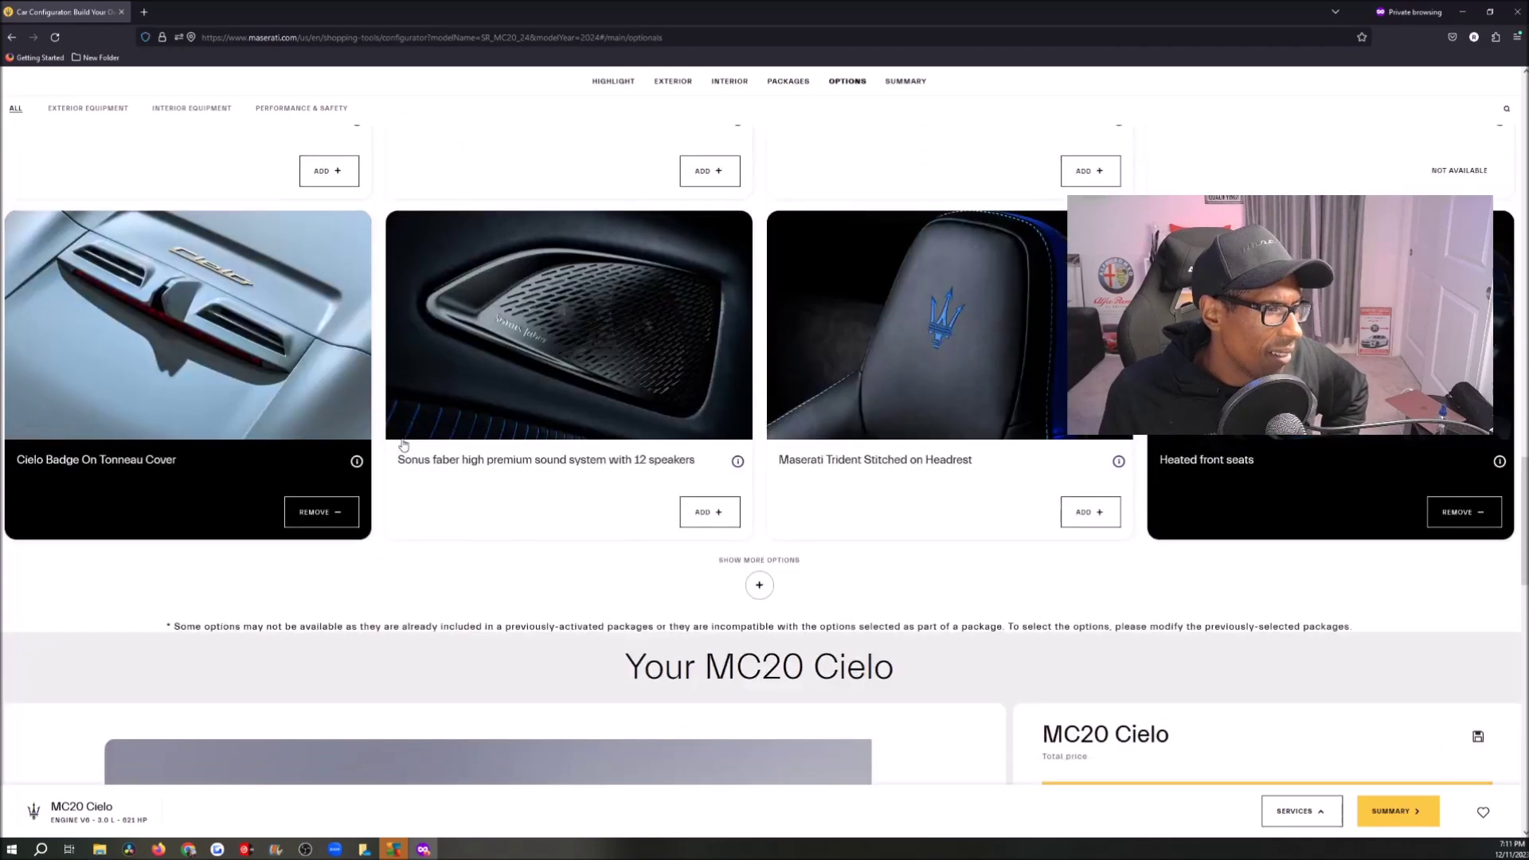
{"action": "scroll", "coordinate": [318, 466], "scroll_direction": "up", "scroll_amount": 20}
Expand Show More Options and scroll through the full optional equipment grid.
{"action": "scroll", "coordinate": [335, 449], "scroll_direction": "up", "scroll_amount": 5}
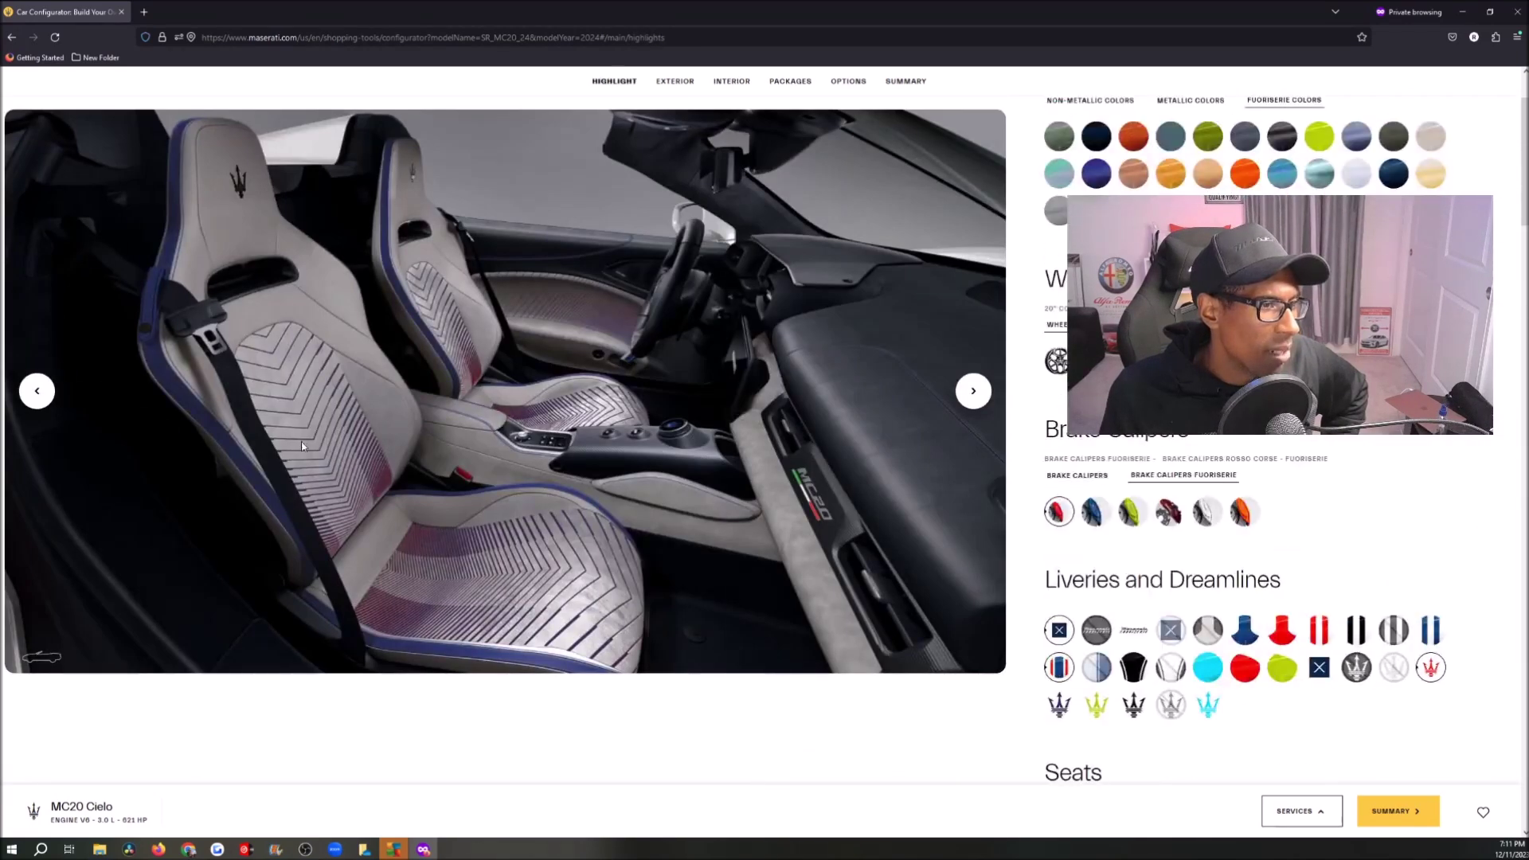
{"action": "scroll", "coordinate": [423, 419], "scroll_direction": "down", "scroll_amount": 20}
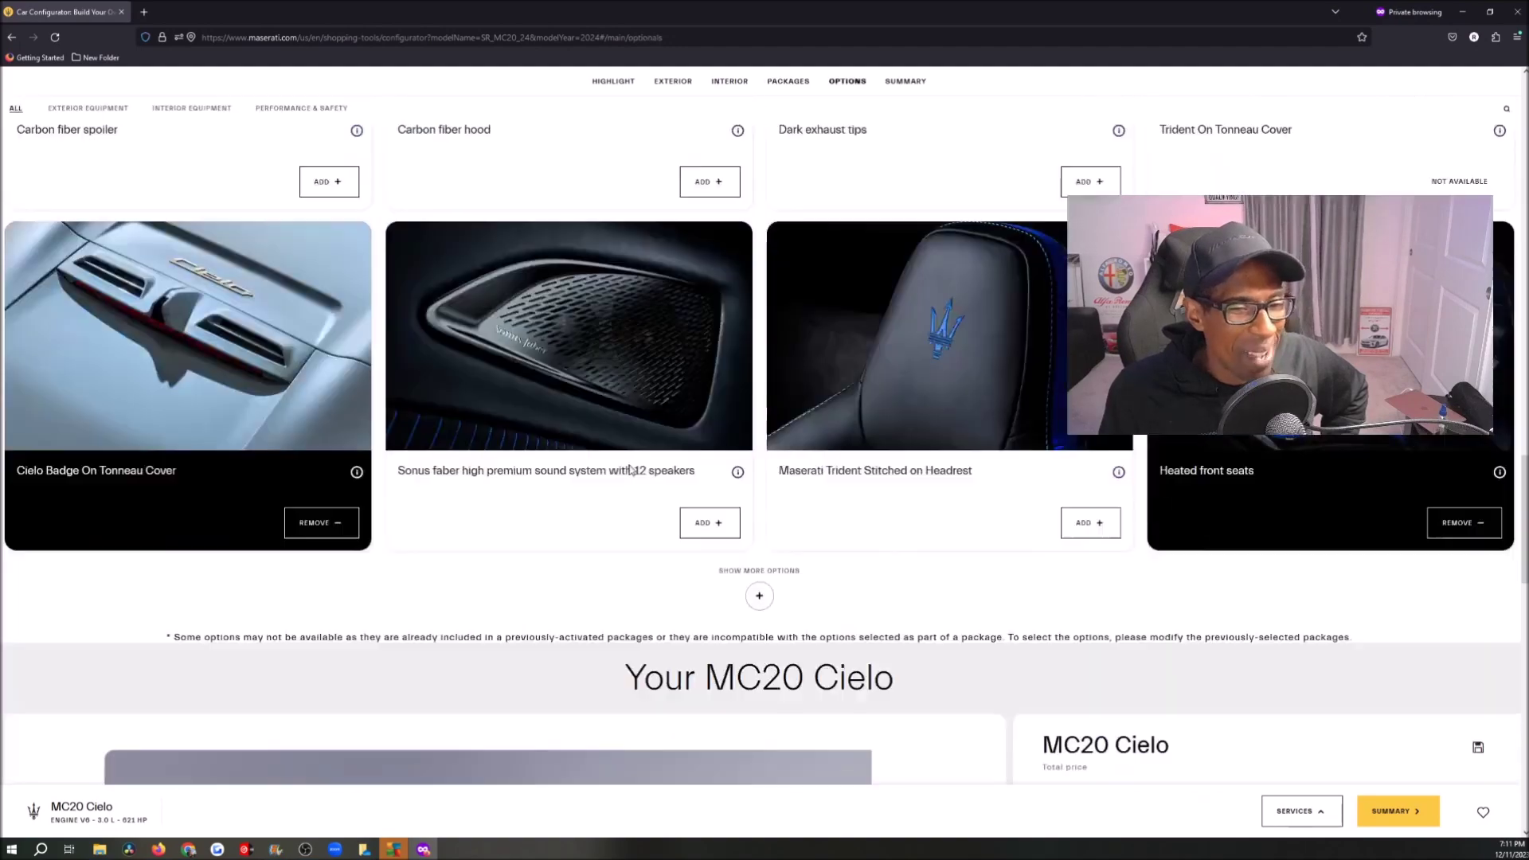
{"action": "scroll", "coordinate": [631, 469], "scroll_direction": "down", "scroll_amount": 2}
{"action": "left_click", "coordinate": [760, 463]}
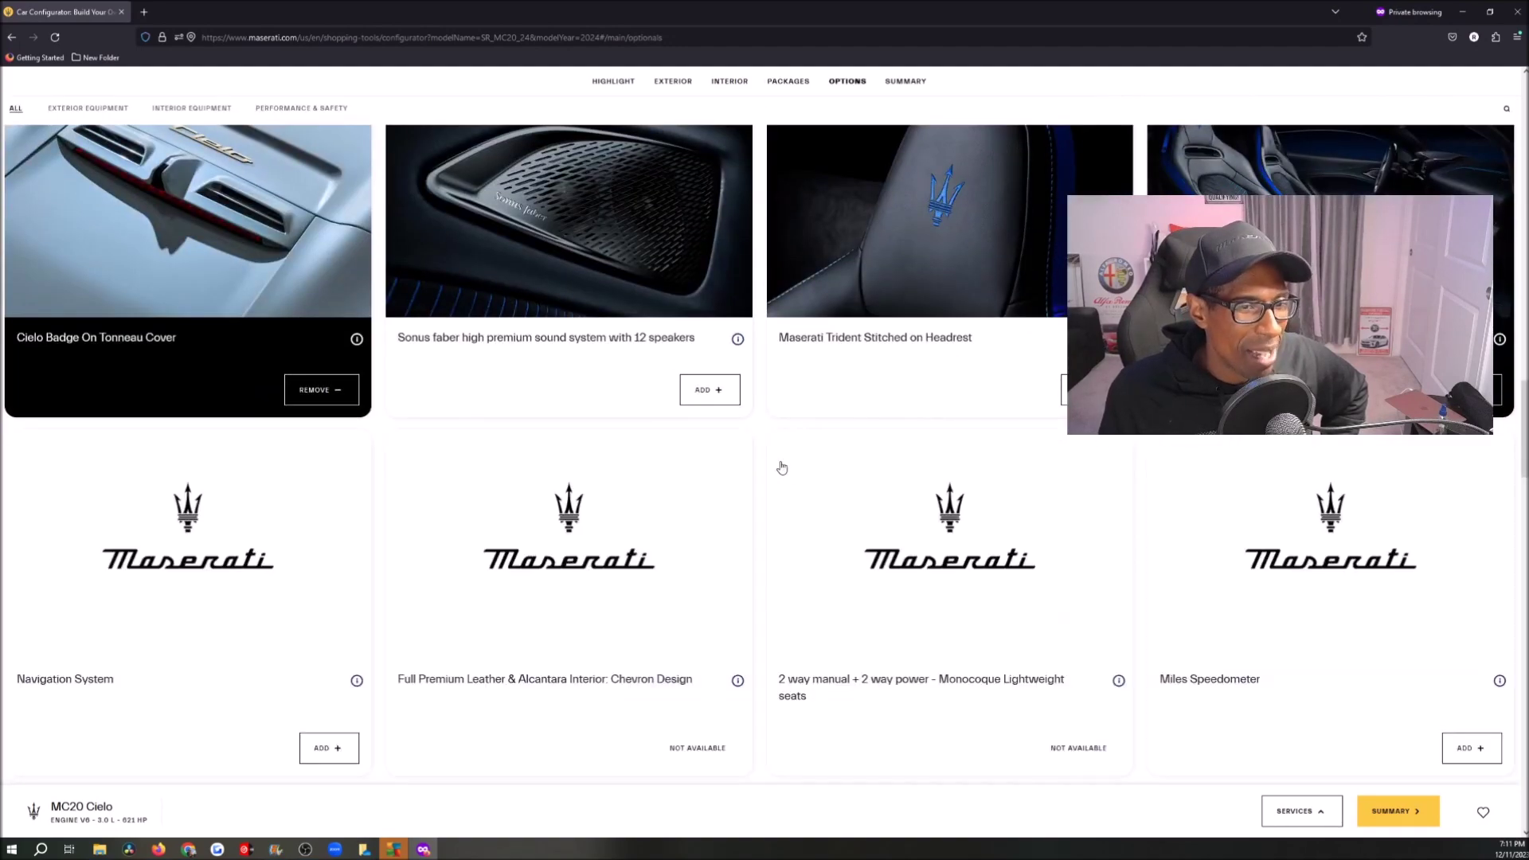
{"action": "scroll", "coordinate": [964, 442], "scroll_direction": "down", "scroll_amount": 3}
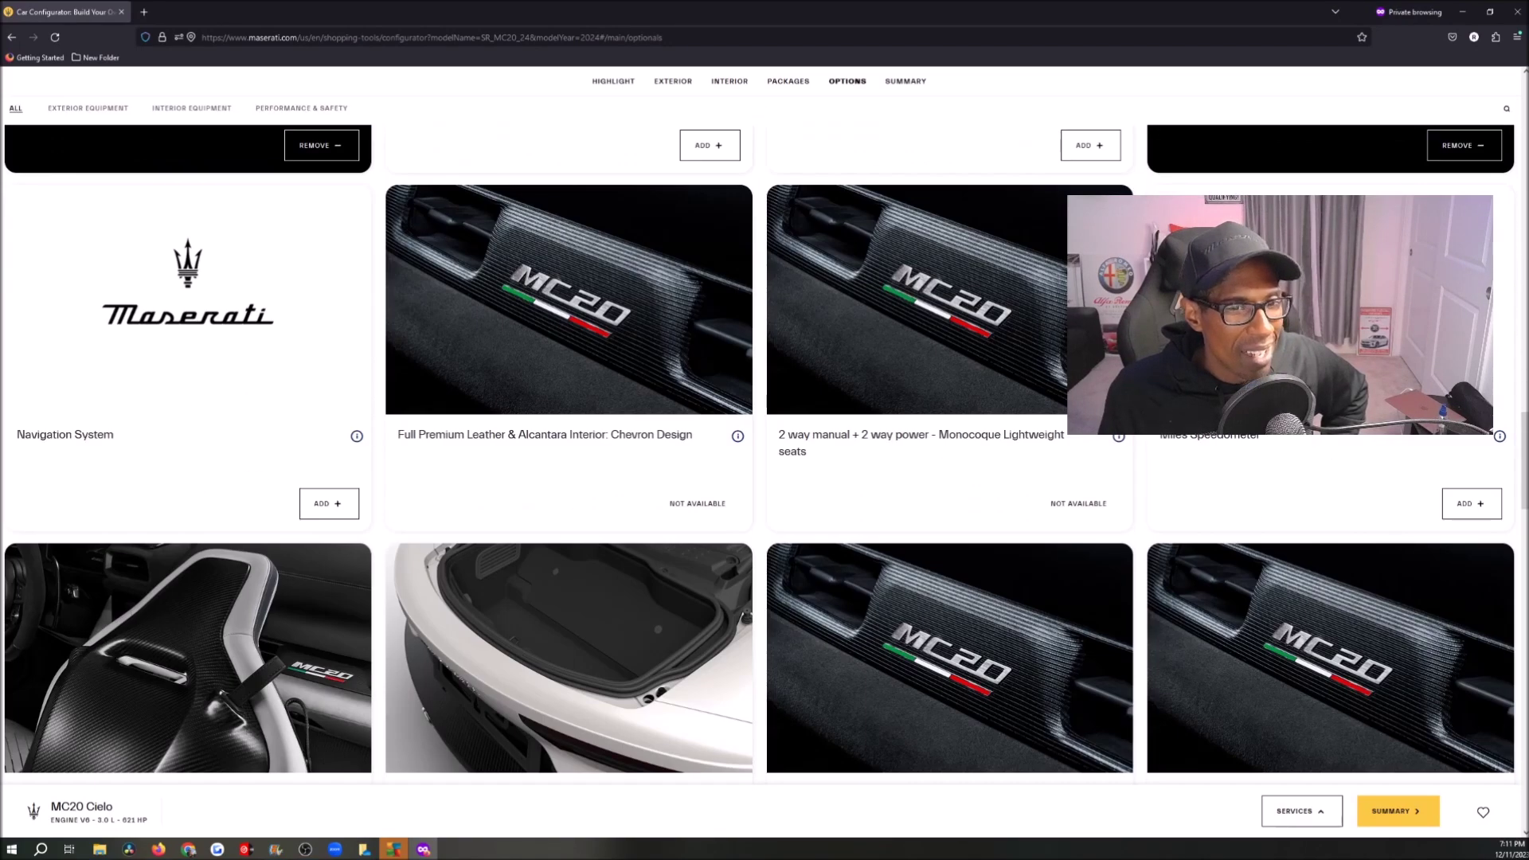
{"action": "scroll", "coordinate": [557, 390], "scroll_direction": "down", "scroll_amount": 4}
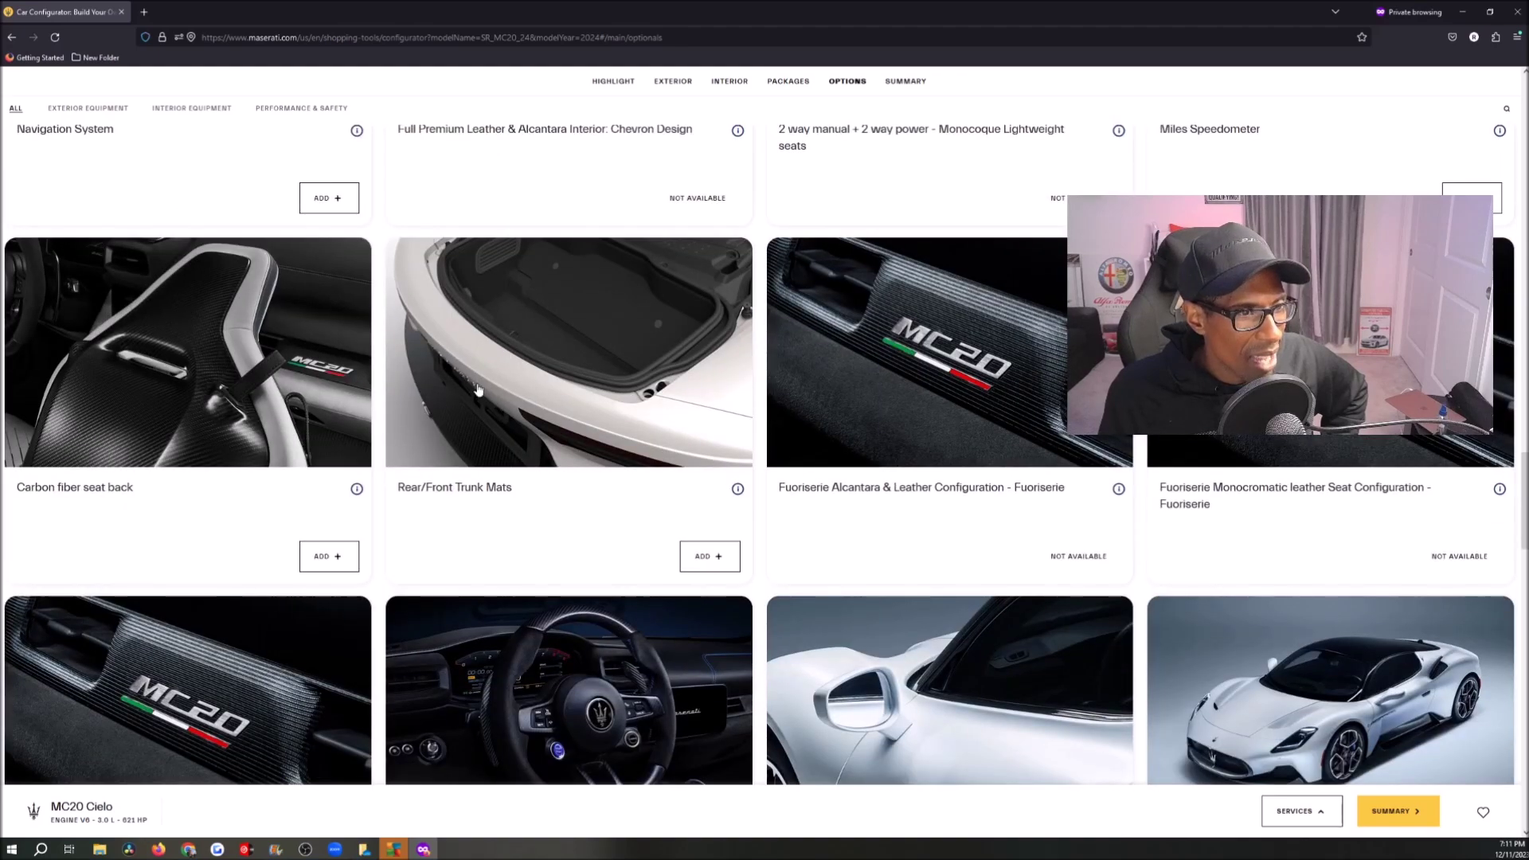
{"action": "scroll", "coordinate": [597, 381], "scroll_direction": "down", "scroll_amount": 2}
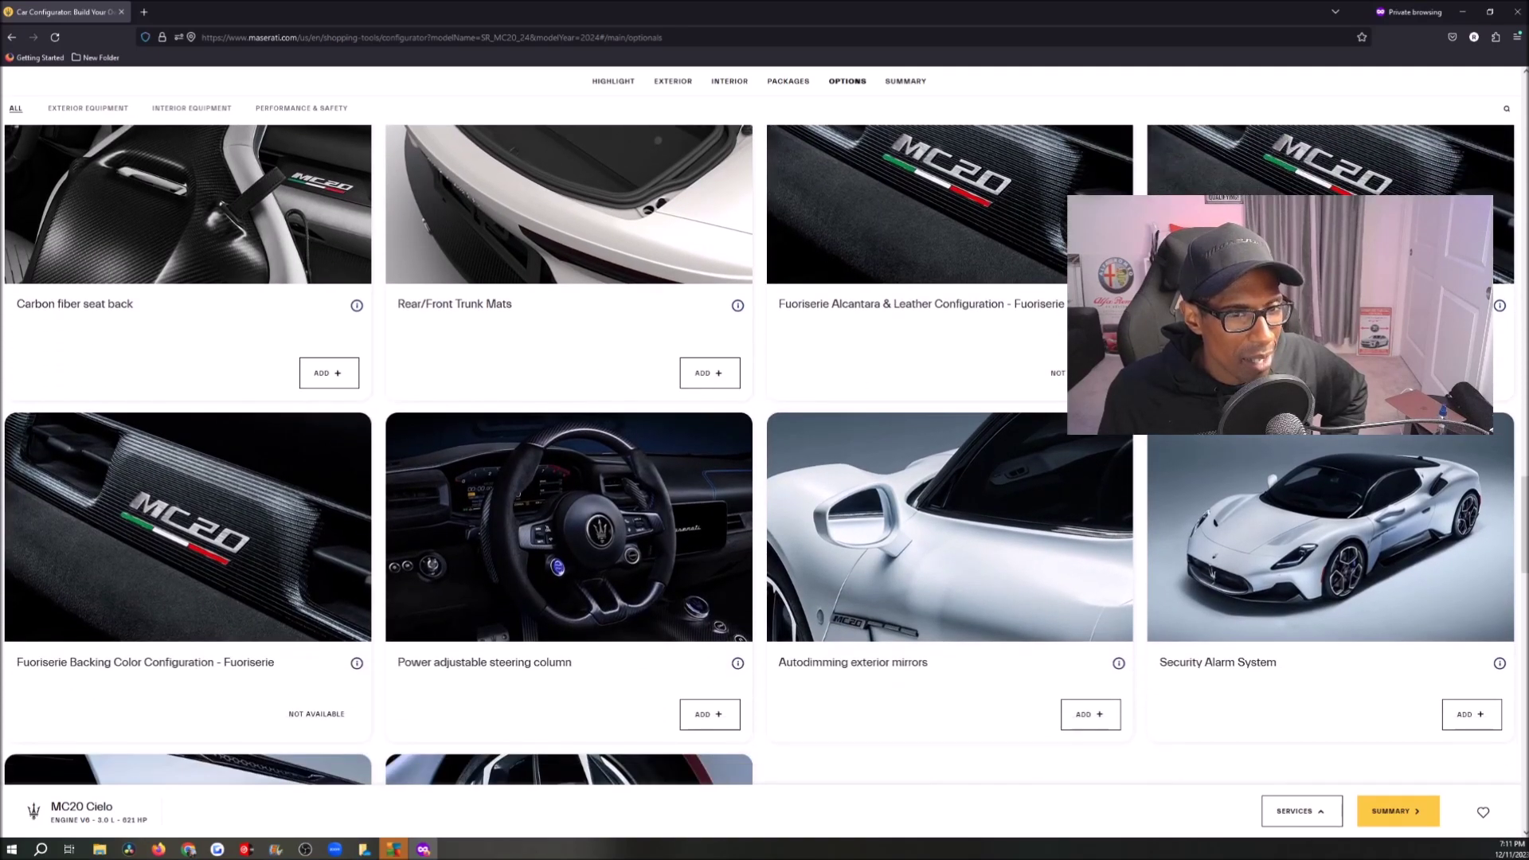
{"action": "scroll", "coordinate": [605, 386], "scroll_direction": "down", "scroll_amount": 4}
{"action": "scroll", "coordinate": [603, 431], "scroll_direction": "down", "scroll_amount": 2}
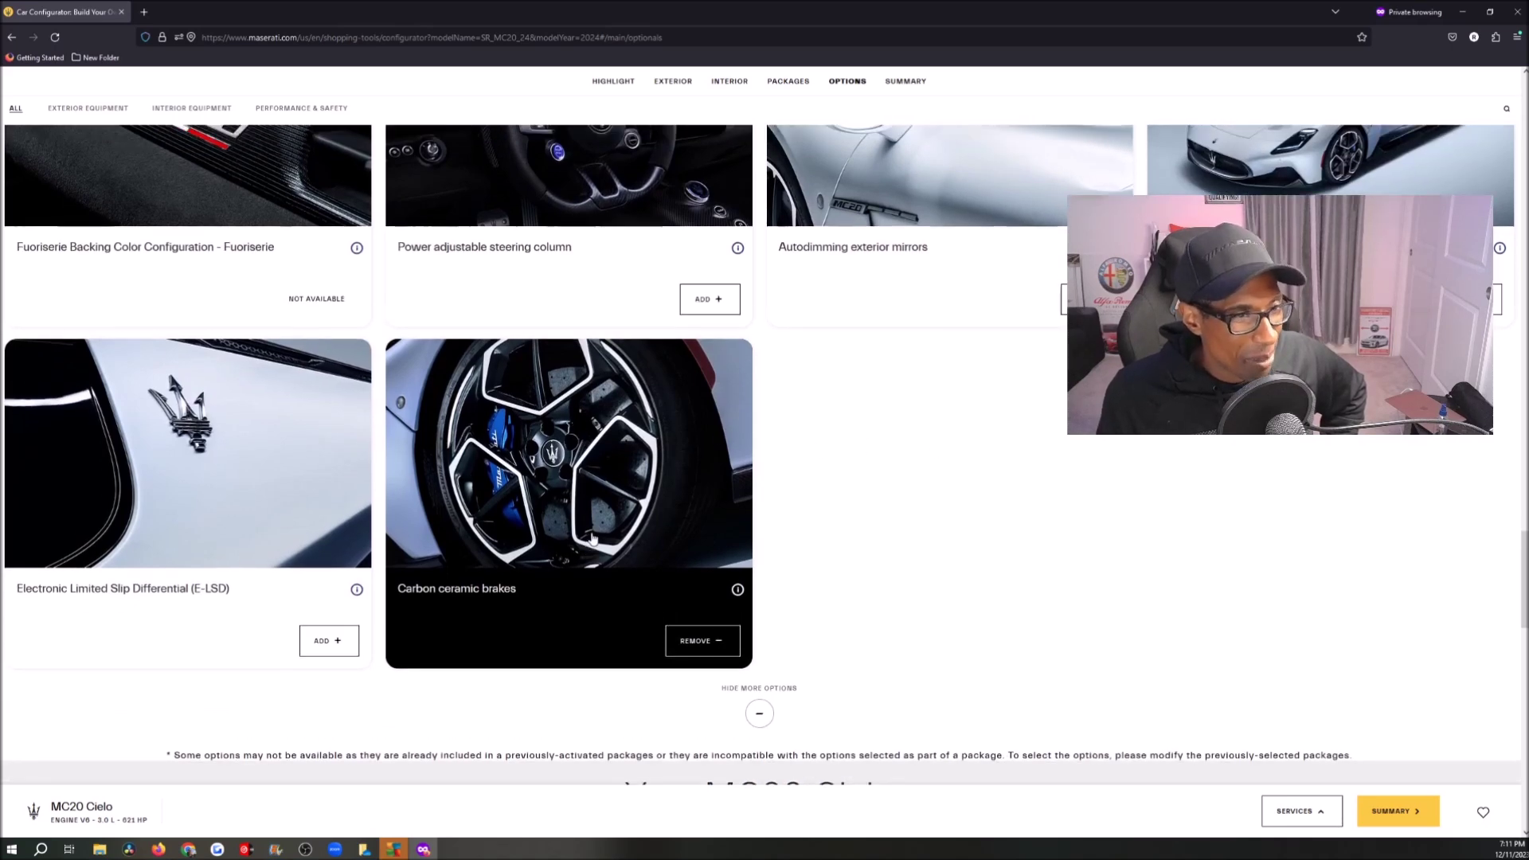
Scroll back up from the options to the Highlight car preview.
{"action": "scroll", "coordinate": [549, 549], "scroll_direction": "up", "scroll_amount": 10}
{"action": "scroll", "coordinate": [596, 541], "scroll_direction": "up", "scroll_amount": 8}
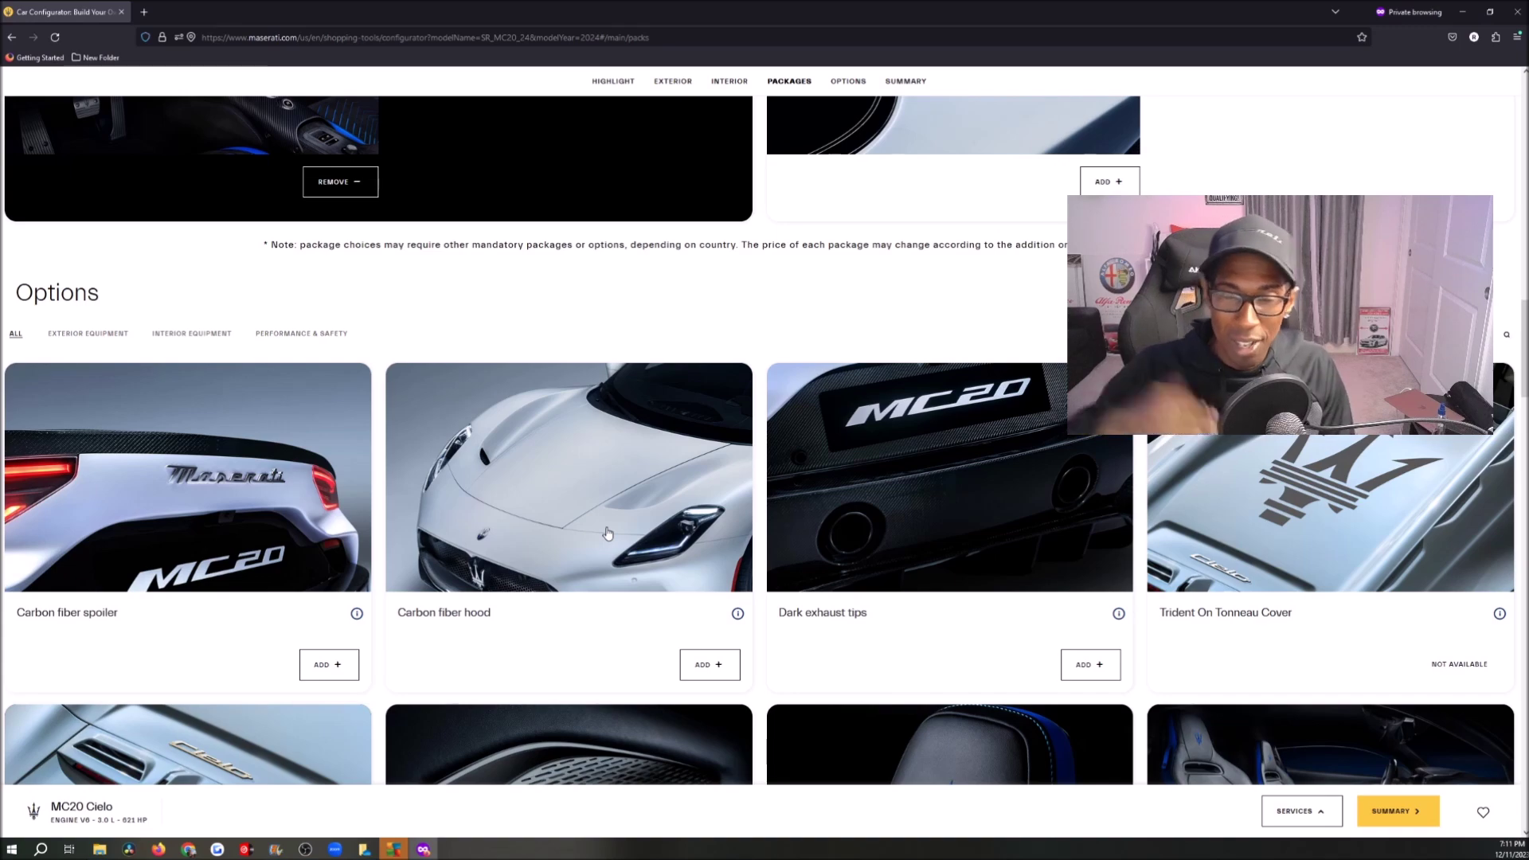
{"action": "scroll", "coordinate": [633, 546], "scroll_direction": "down", "scroll_amount": 7}
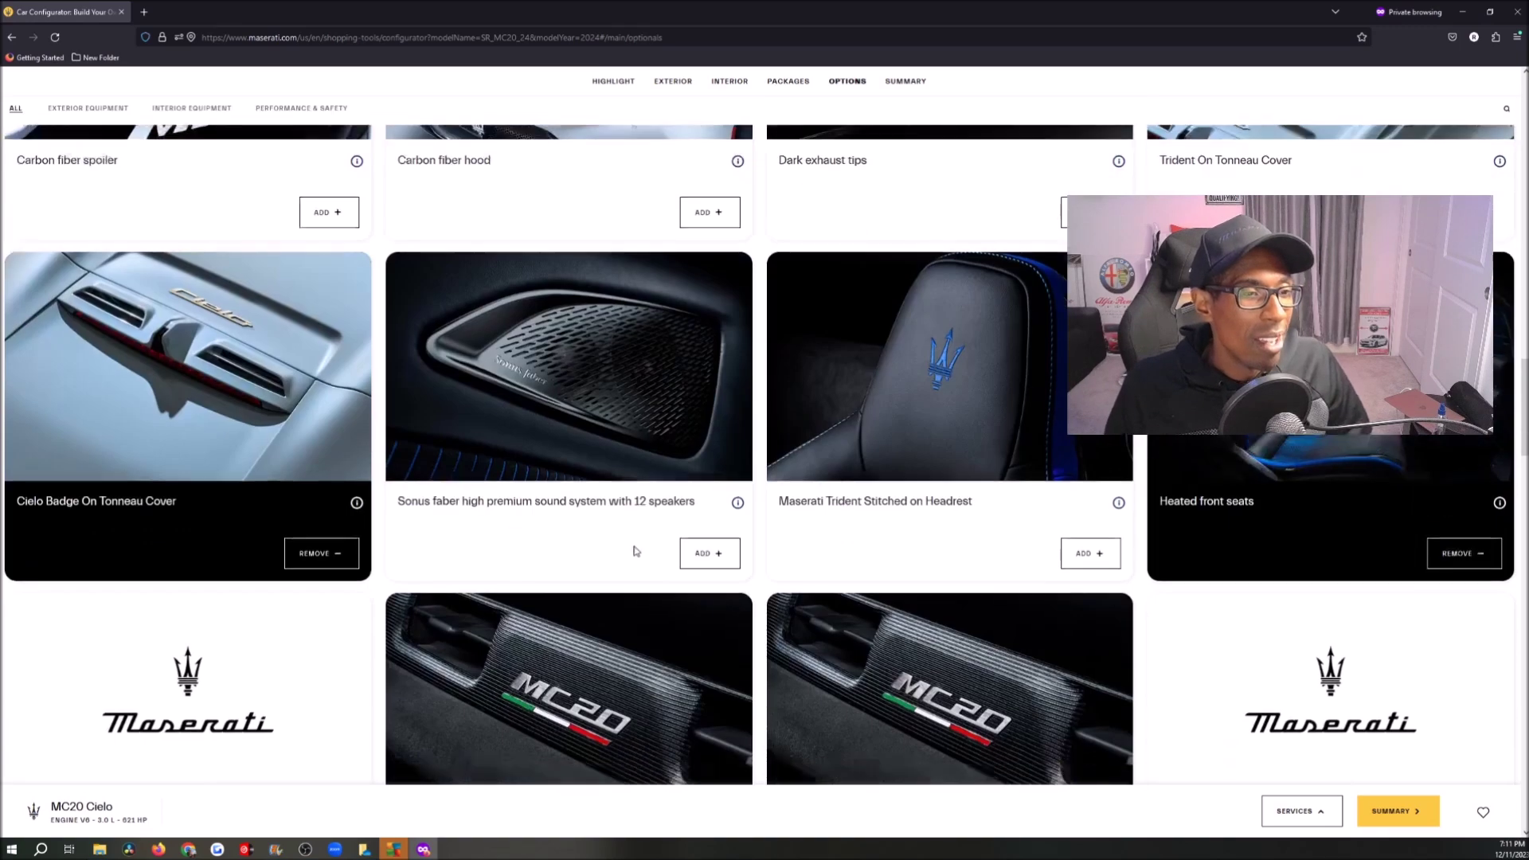
{"action": "scroll", "coordinate": [641, 548], "scroll_direction": "down", "scroll_amount": 10}
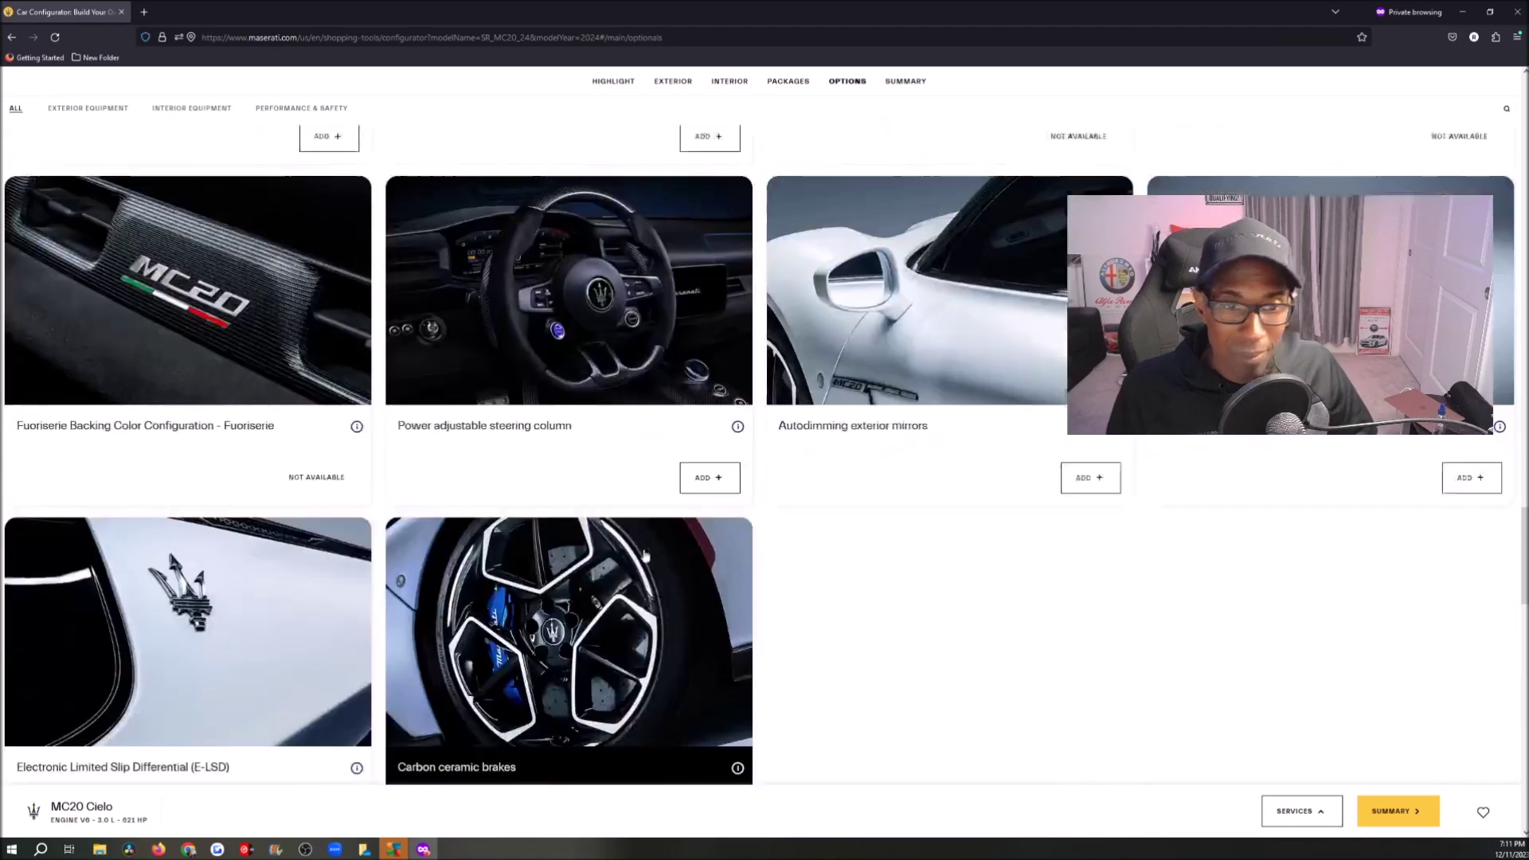
{"action": "scroll", "coordinate": [970, 595], "scroll_direction": "up", "scroll_amount": 15}
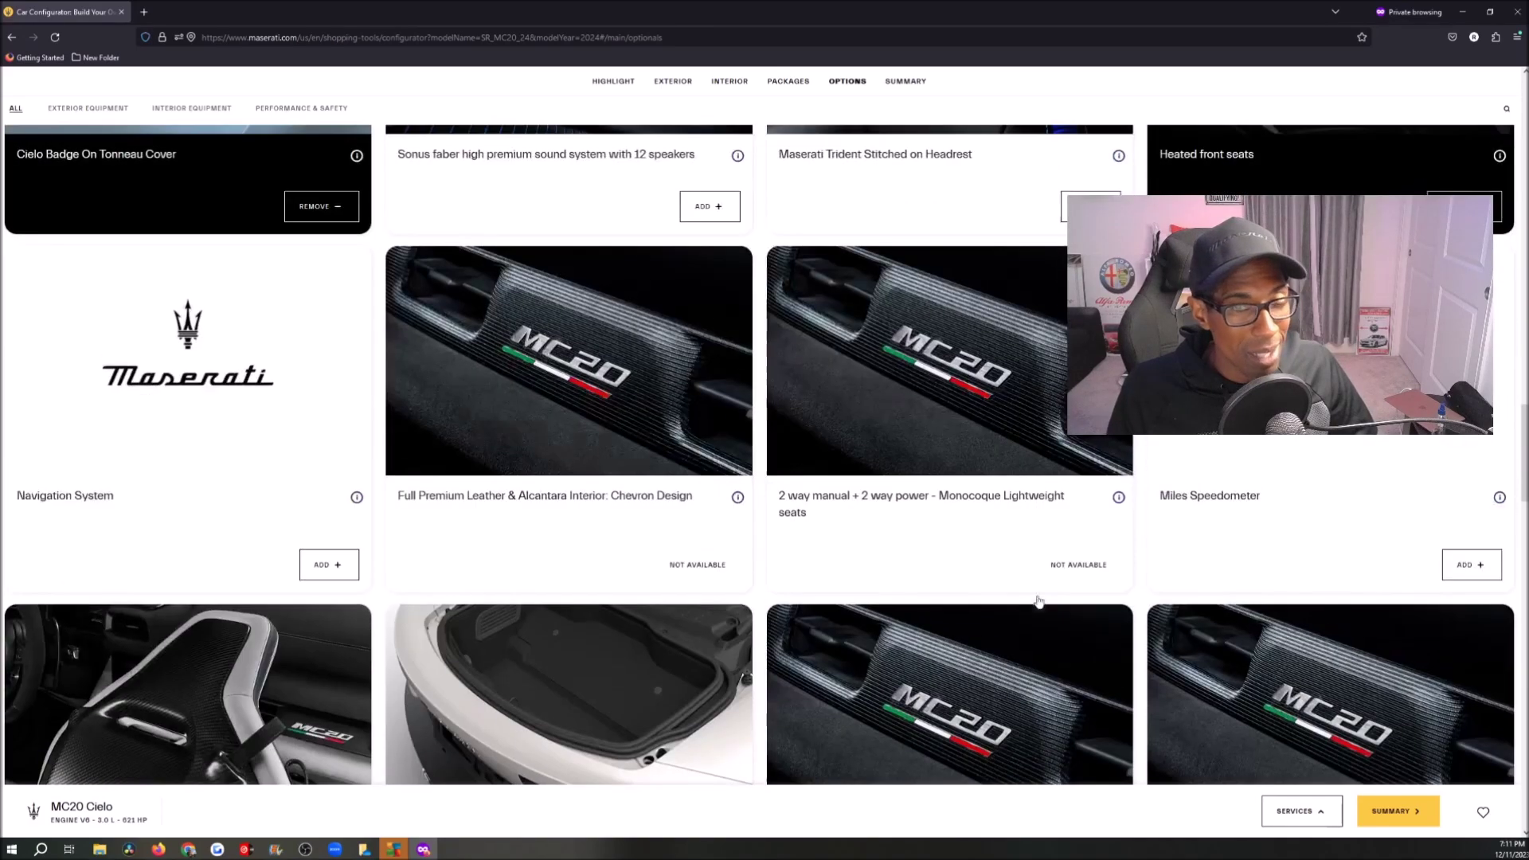
{"action": "scroll", "coordinate": [876, 438], "scroll_direction": "up", "scroll_amount": 20}
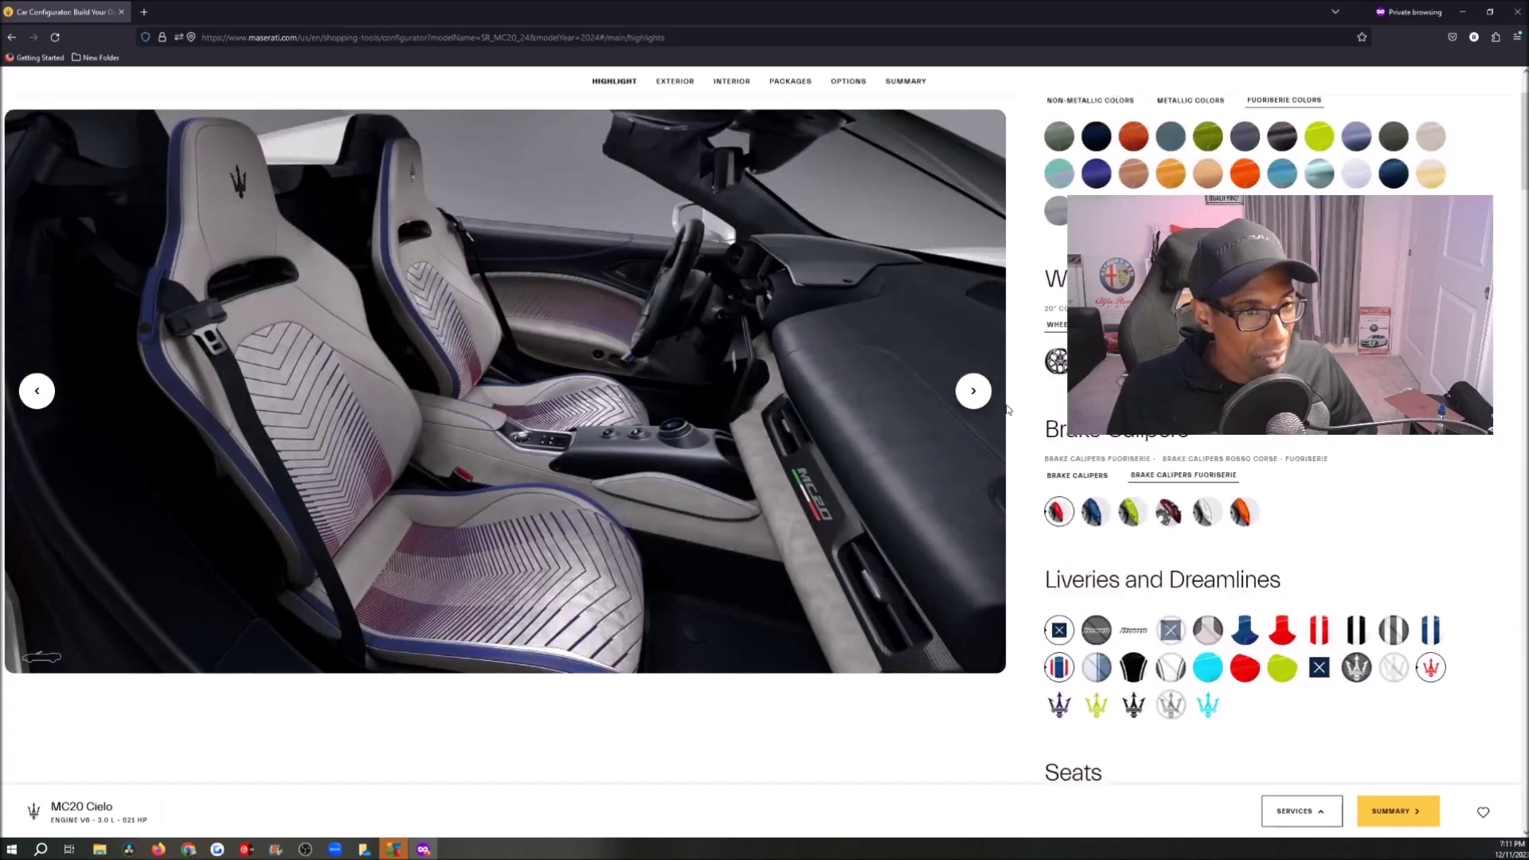
Page through the exterior preview images to the front wheel and red caliper close-up.
{"action": "left_click", "coordinate": [986, 390]}
{"action": "left_click", "coordinate": [987, 398]}
{"action": "left_click", "coordinate": [986, 401]}
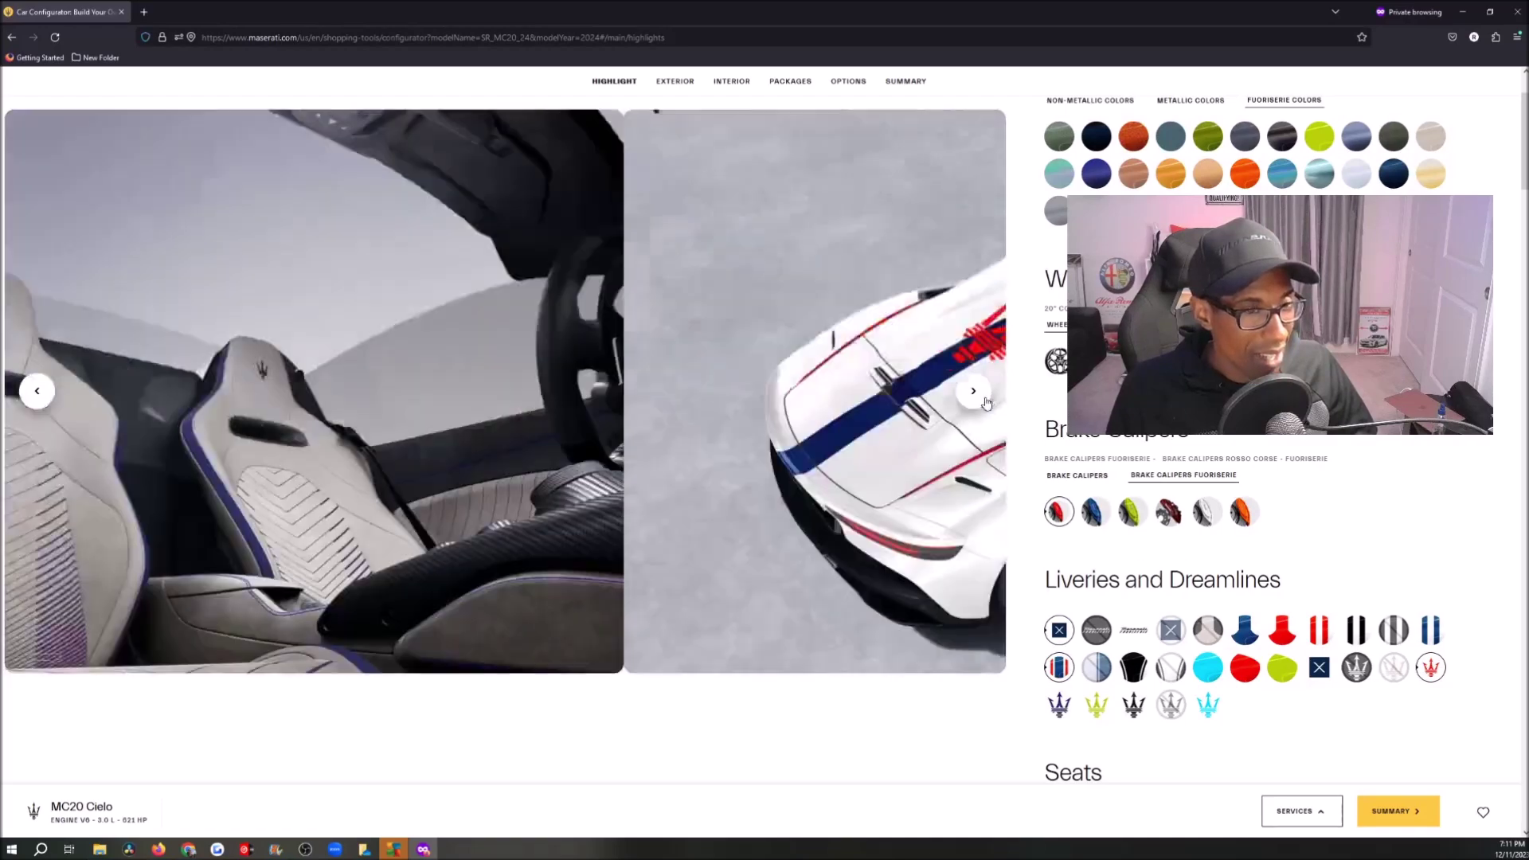
{"action": "left_click", "coordinate": [986, 400]}
{"action": "left_click", "coordinate": [986, 401]}
{"action": "left_click", "coordinate": [986, 400]}
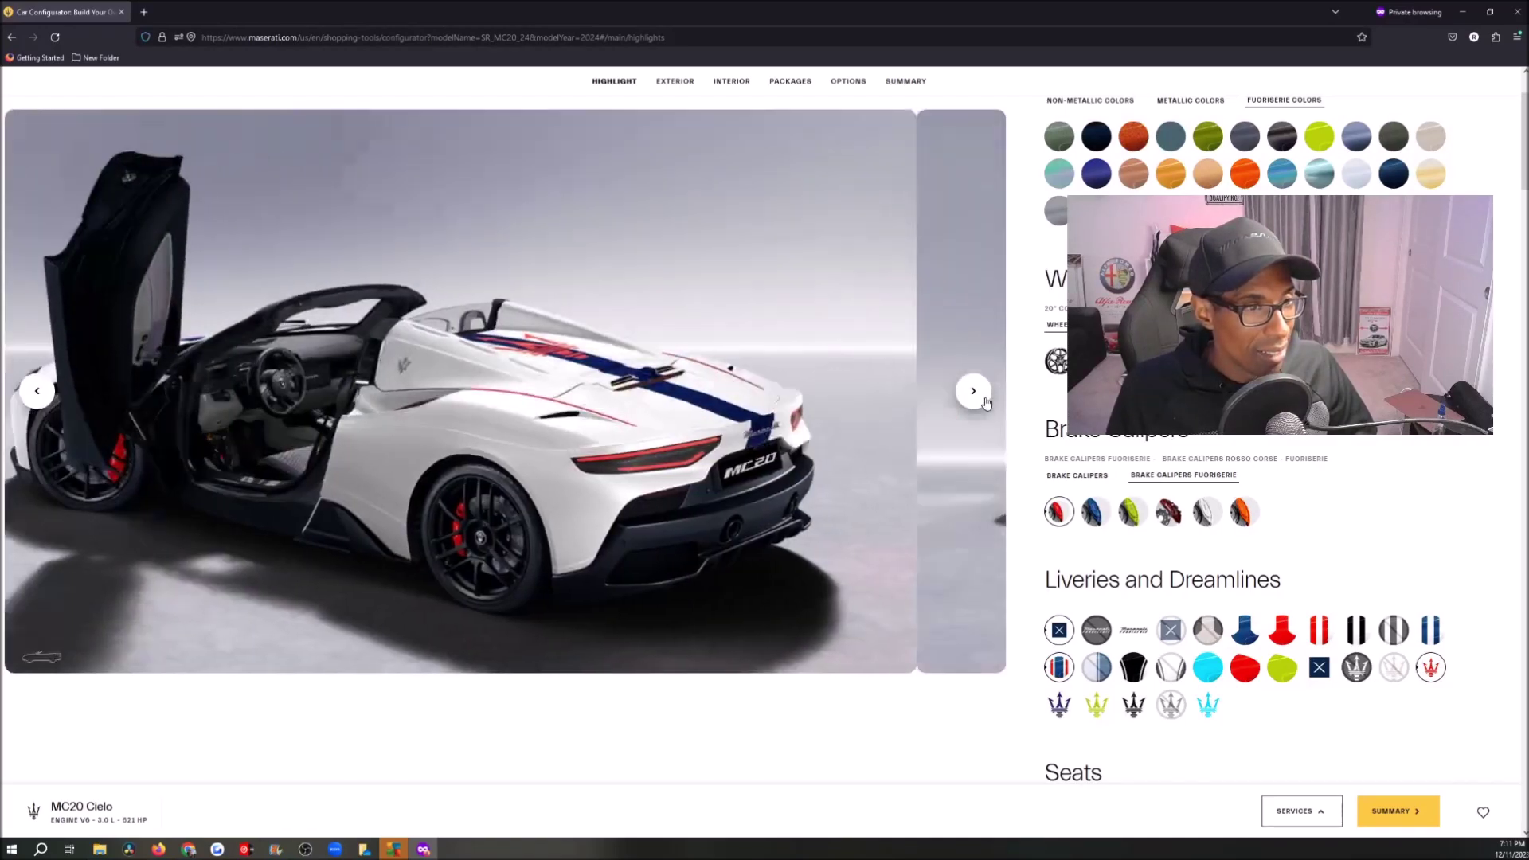
{"action": "left_click", "coordinate": [985, 400]}
{"action": "left_click", "coordinate": [986, 401]}
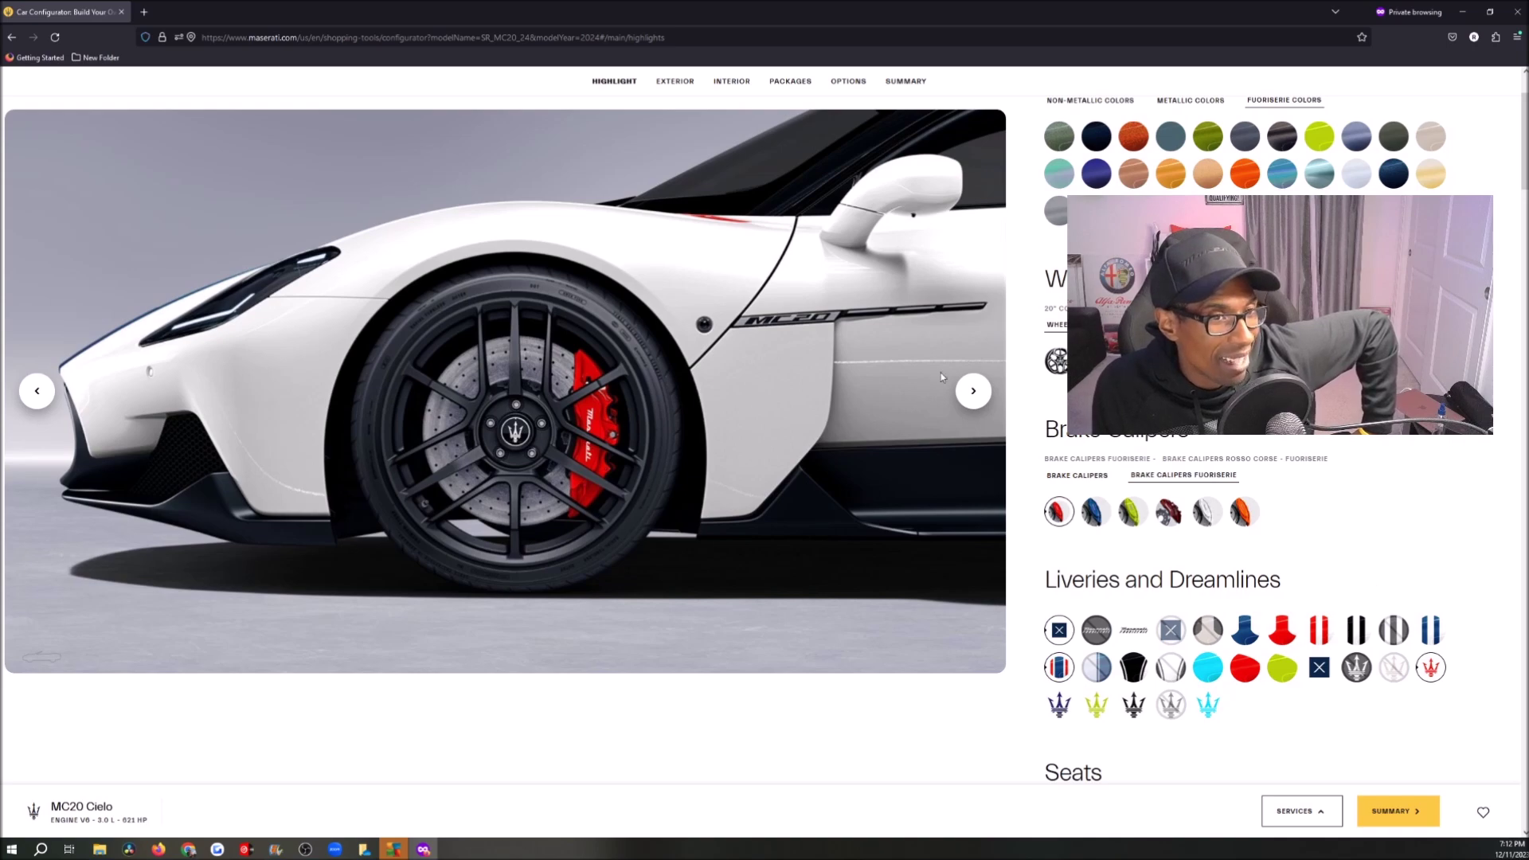
Cycle through the interior side, dashboard, seats and overhead views, then the front three-quarter view.
{"action": "left_click", "coordinate": [972, 388]}
{"action": "left_click", "coordinate": [972, 389]}
{"action": "left_click", "coordinate": [972, 389]}
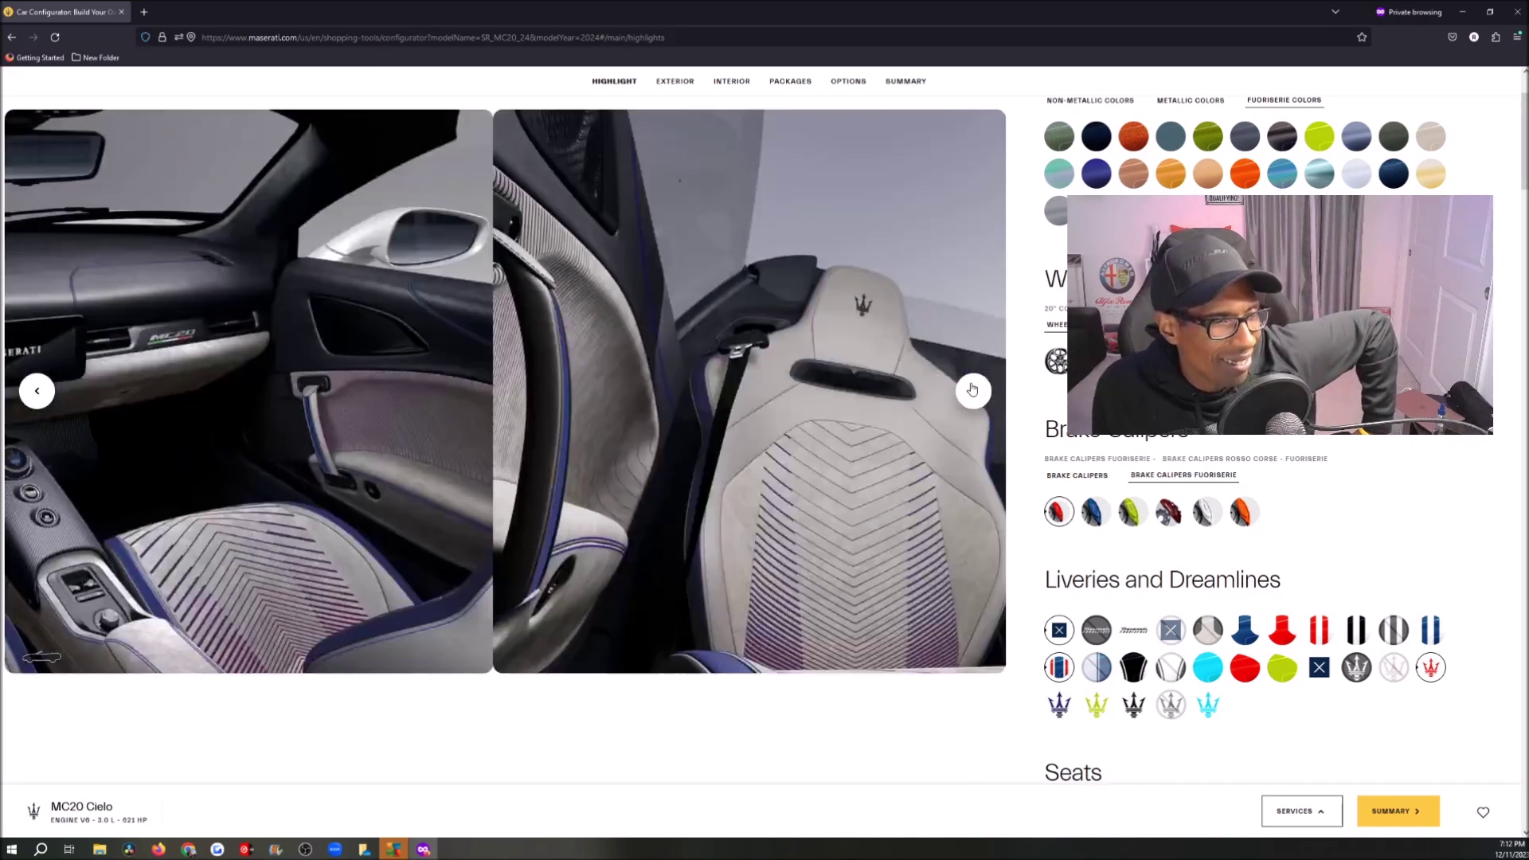
{"action": "left_click", "coordinate": [972, 389]}
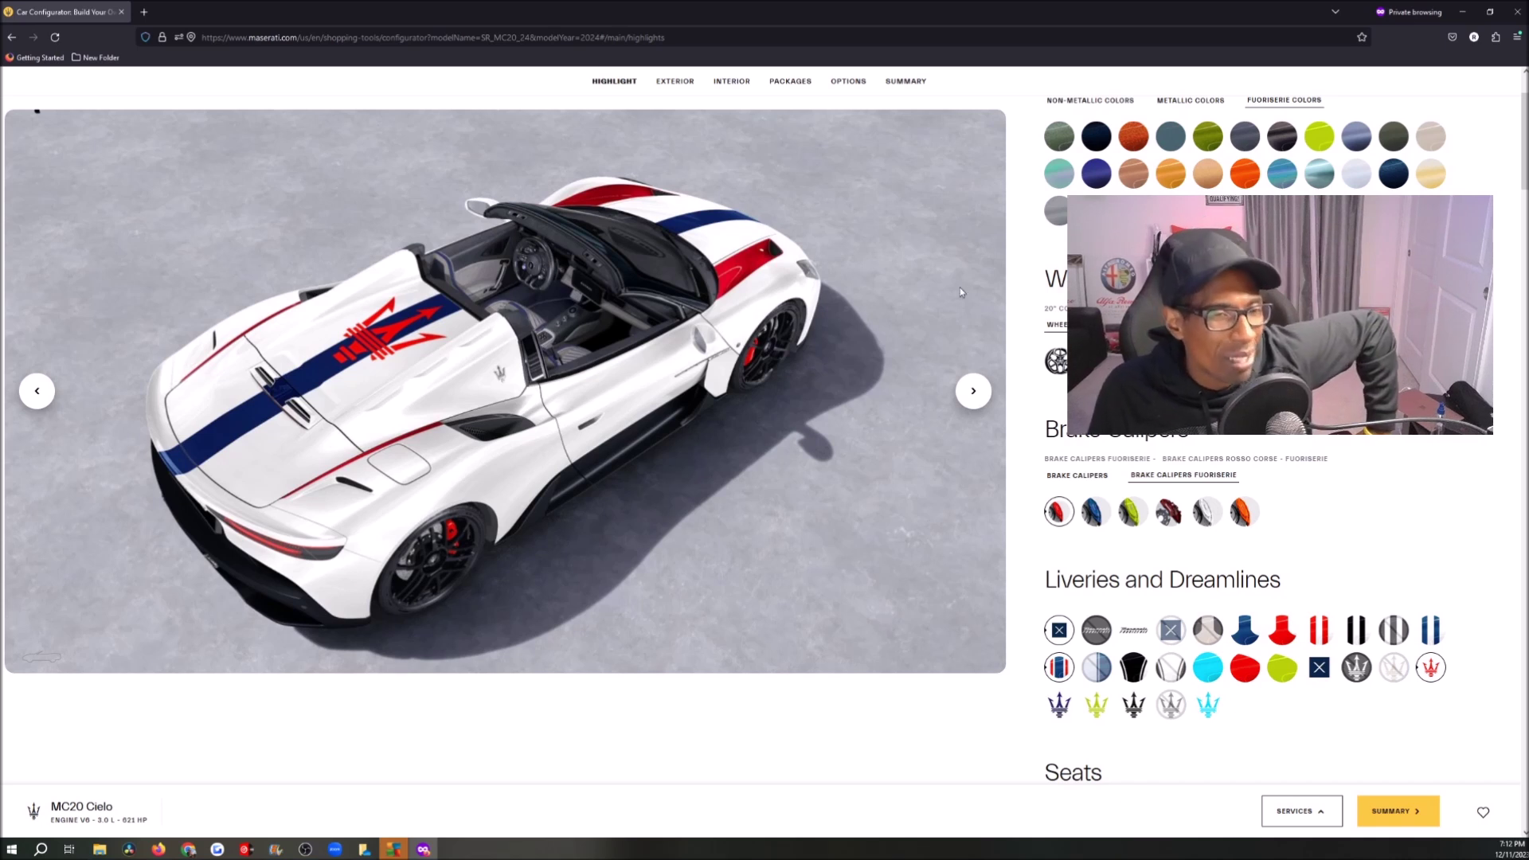
{"action": "scroll", "coordinate": [1014, 331], "scroll_direction": "up", "scroll_amount": 2}
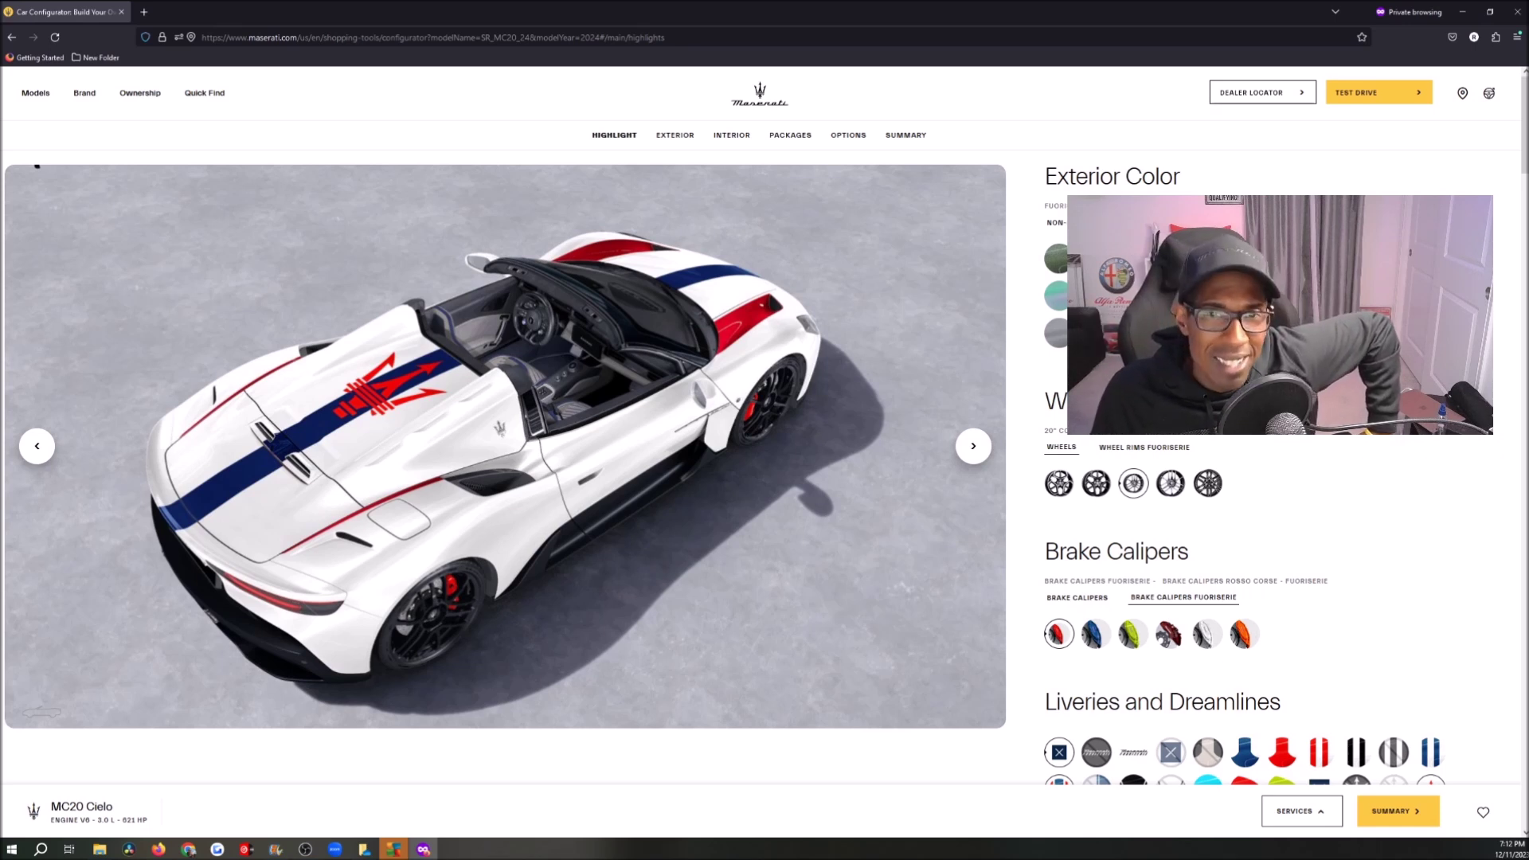
{"action": "left_click", "coordinate": [967, 442]}
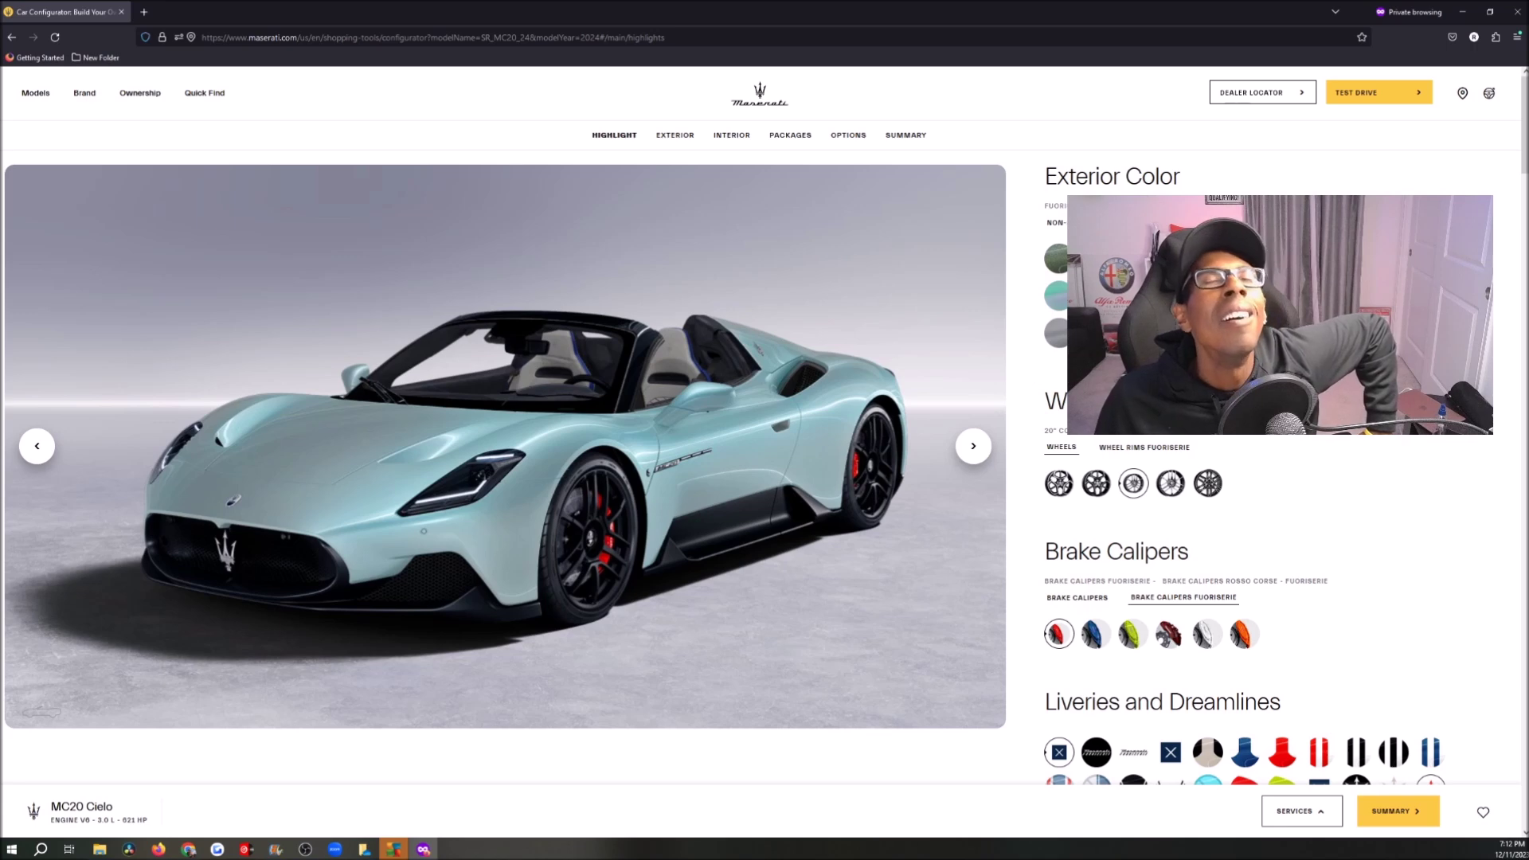
Choose Ai Aqua Fuoriserie under Interior Colors Fuoriserie as the seat colour.
{"action": "scroll", "coordinate": [1156, 458], "scroll_direction": "down", "scroll_amount": 3}
{"action": "scroll", "coordinate": [1157, 458], "scroll_direction": "down", "scroll_amount": 2}
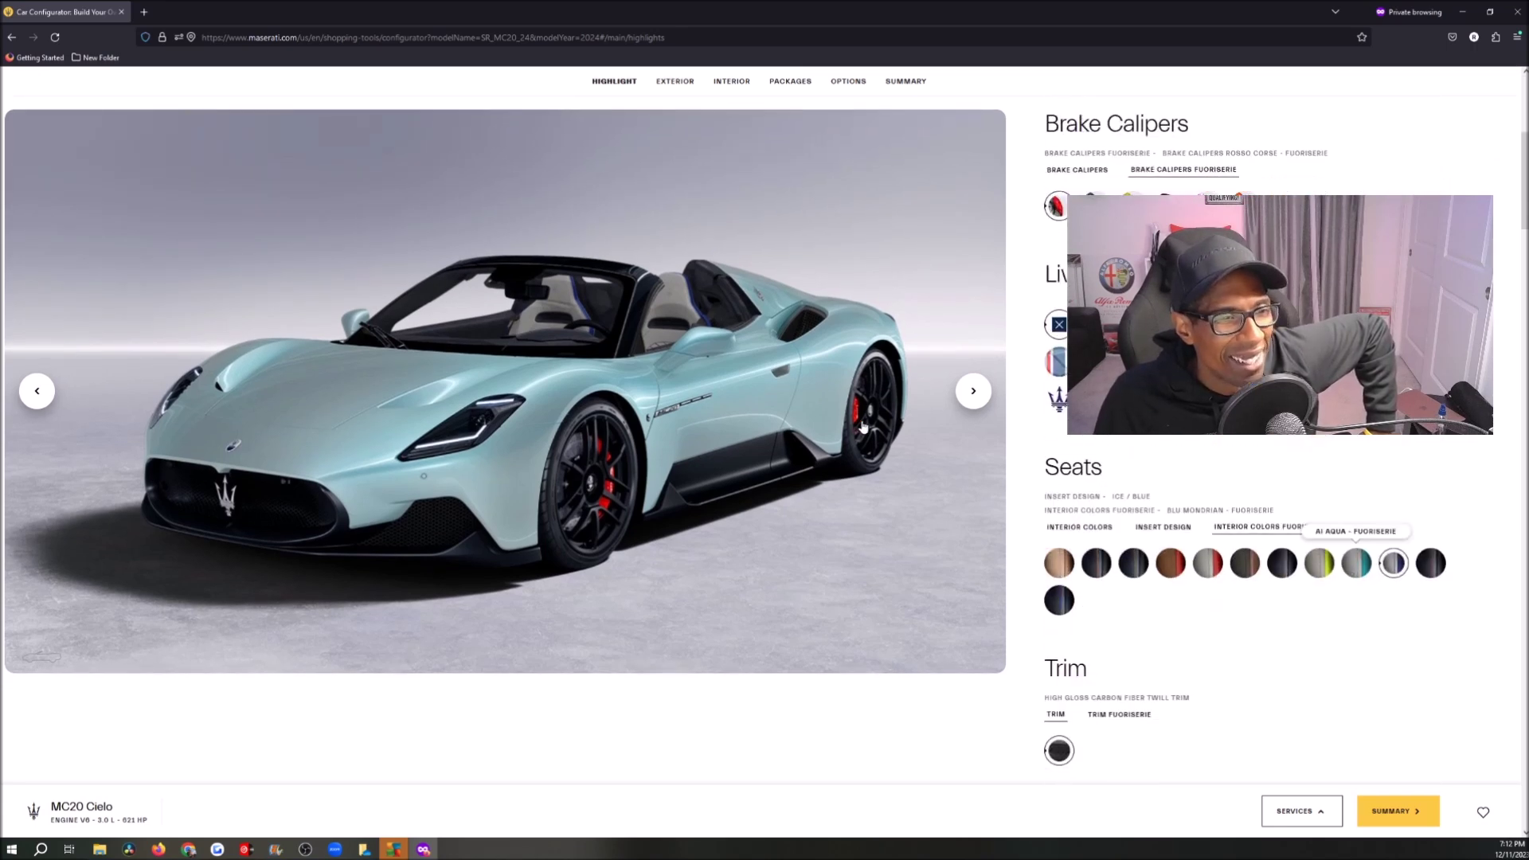
{"action": "left_click", "coordinate": [1356, 563]}
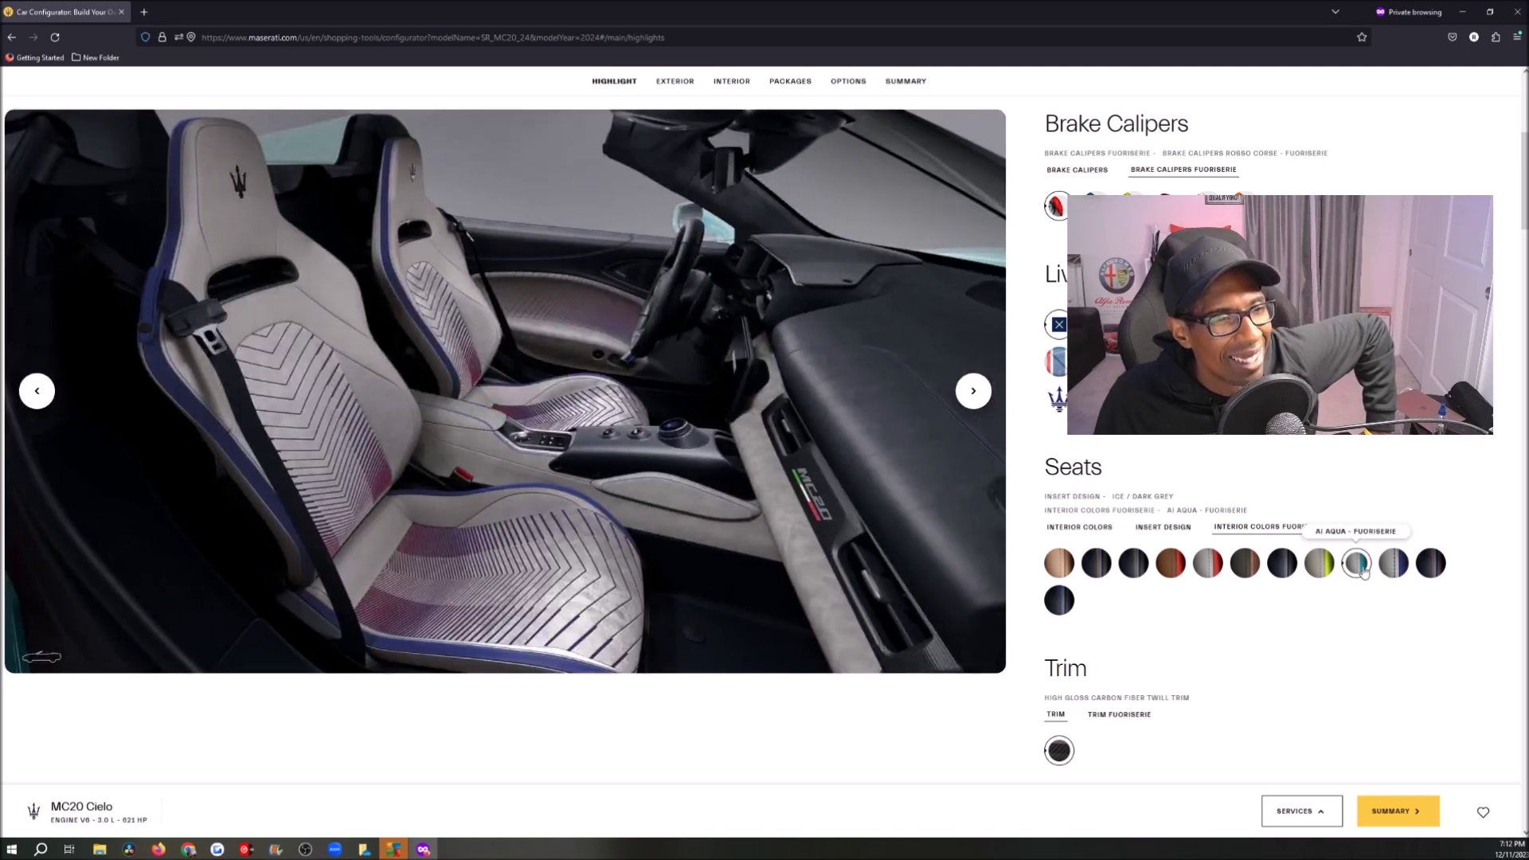
Preview the aqua seats in the interior, rear-seat and overhead car images.
{"action": "left_click", "coordinate": [975, 394]}
{"action": "left_click", "coordinate": [972, 390]}
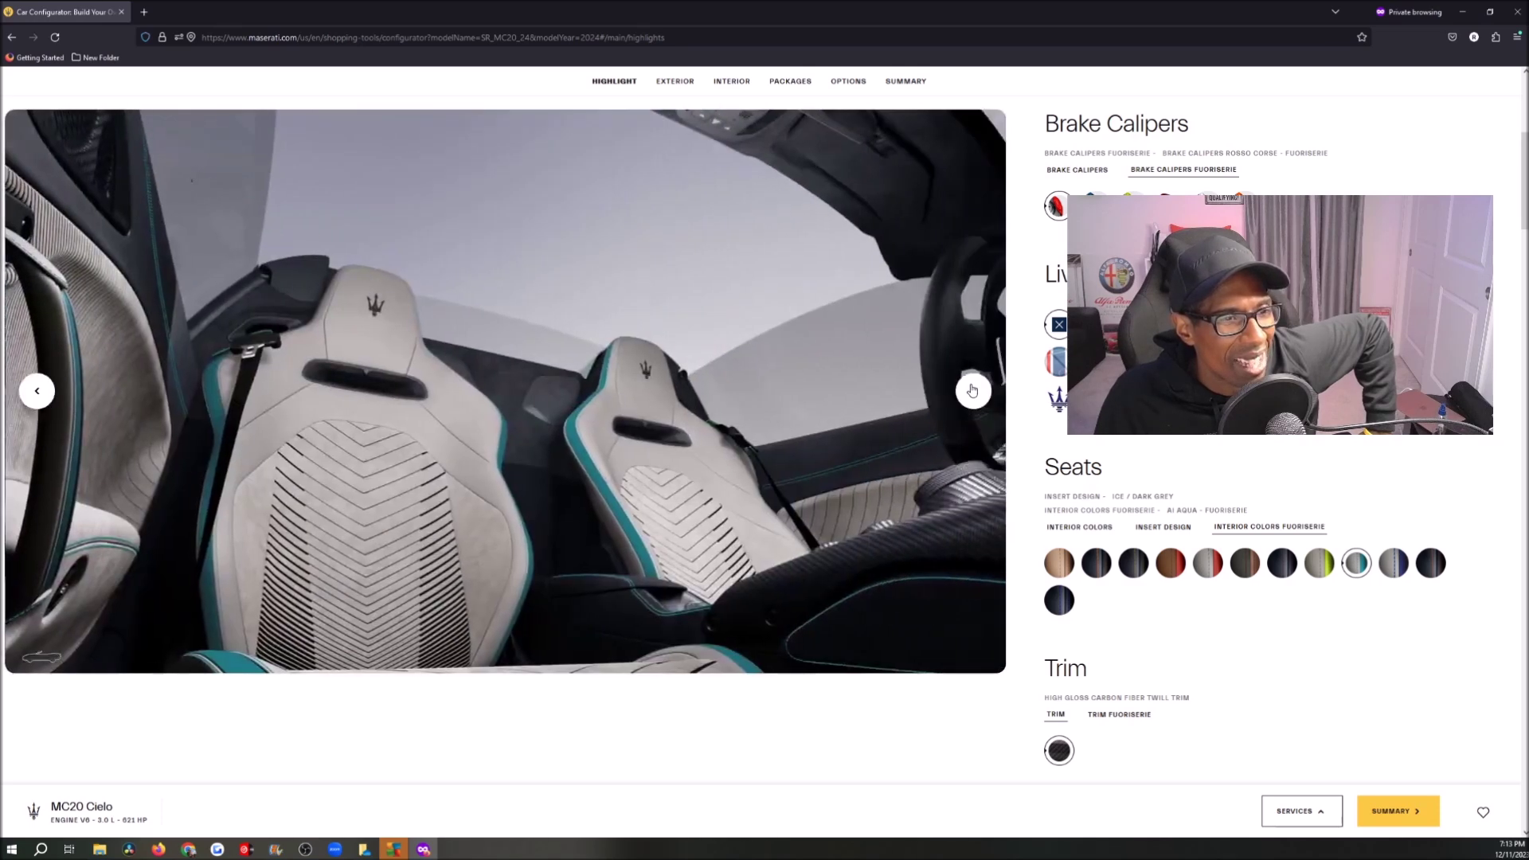
{"action": "left_click", "coordinate": [972, 390]}
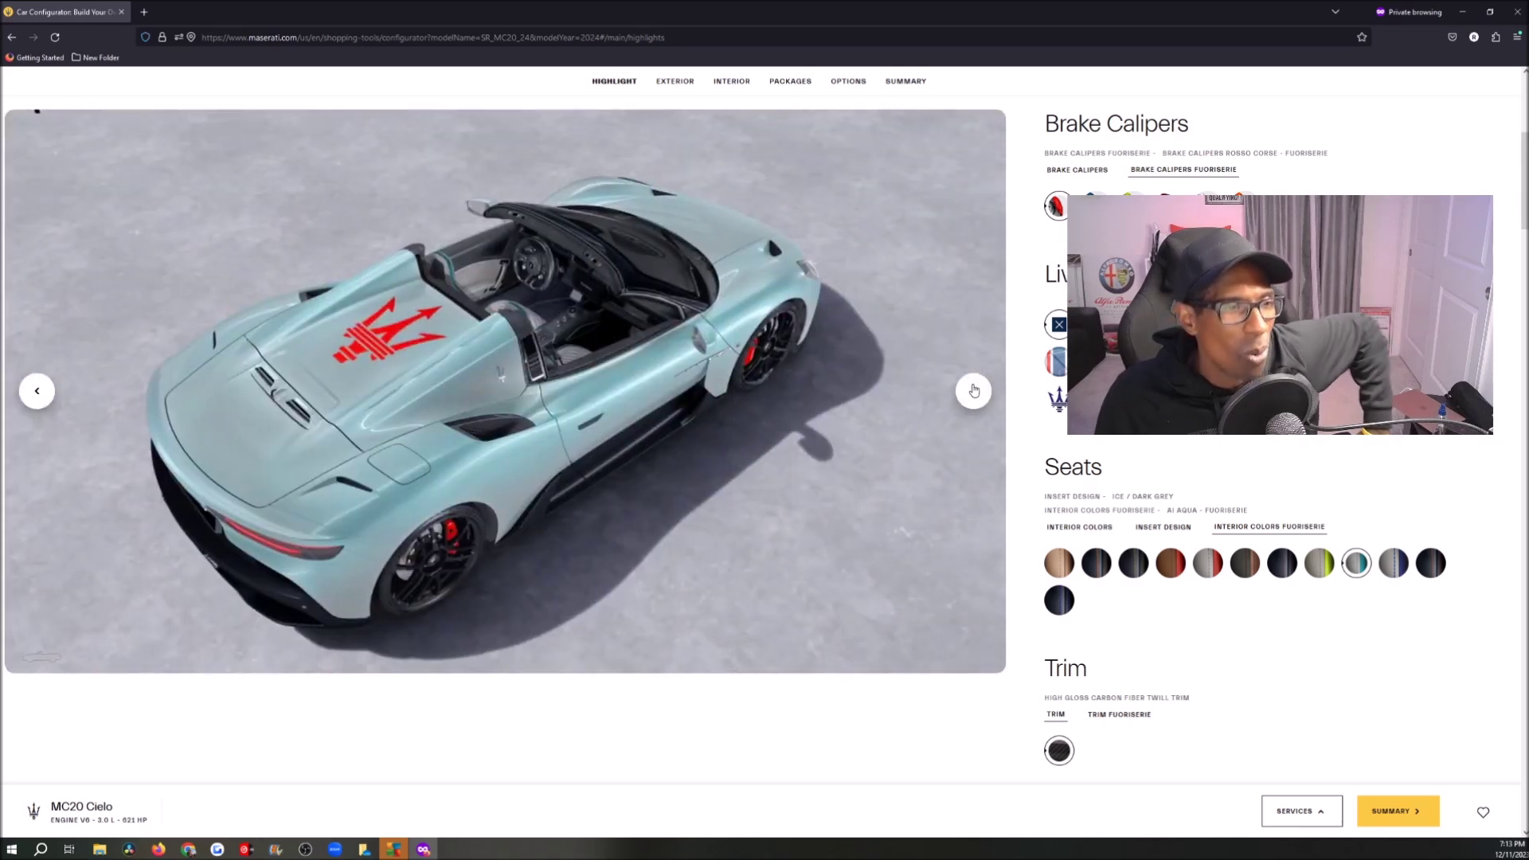